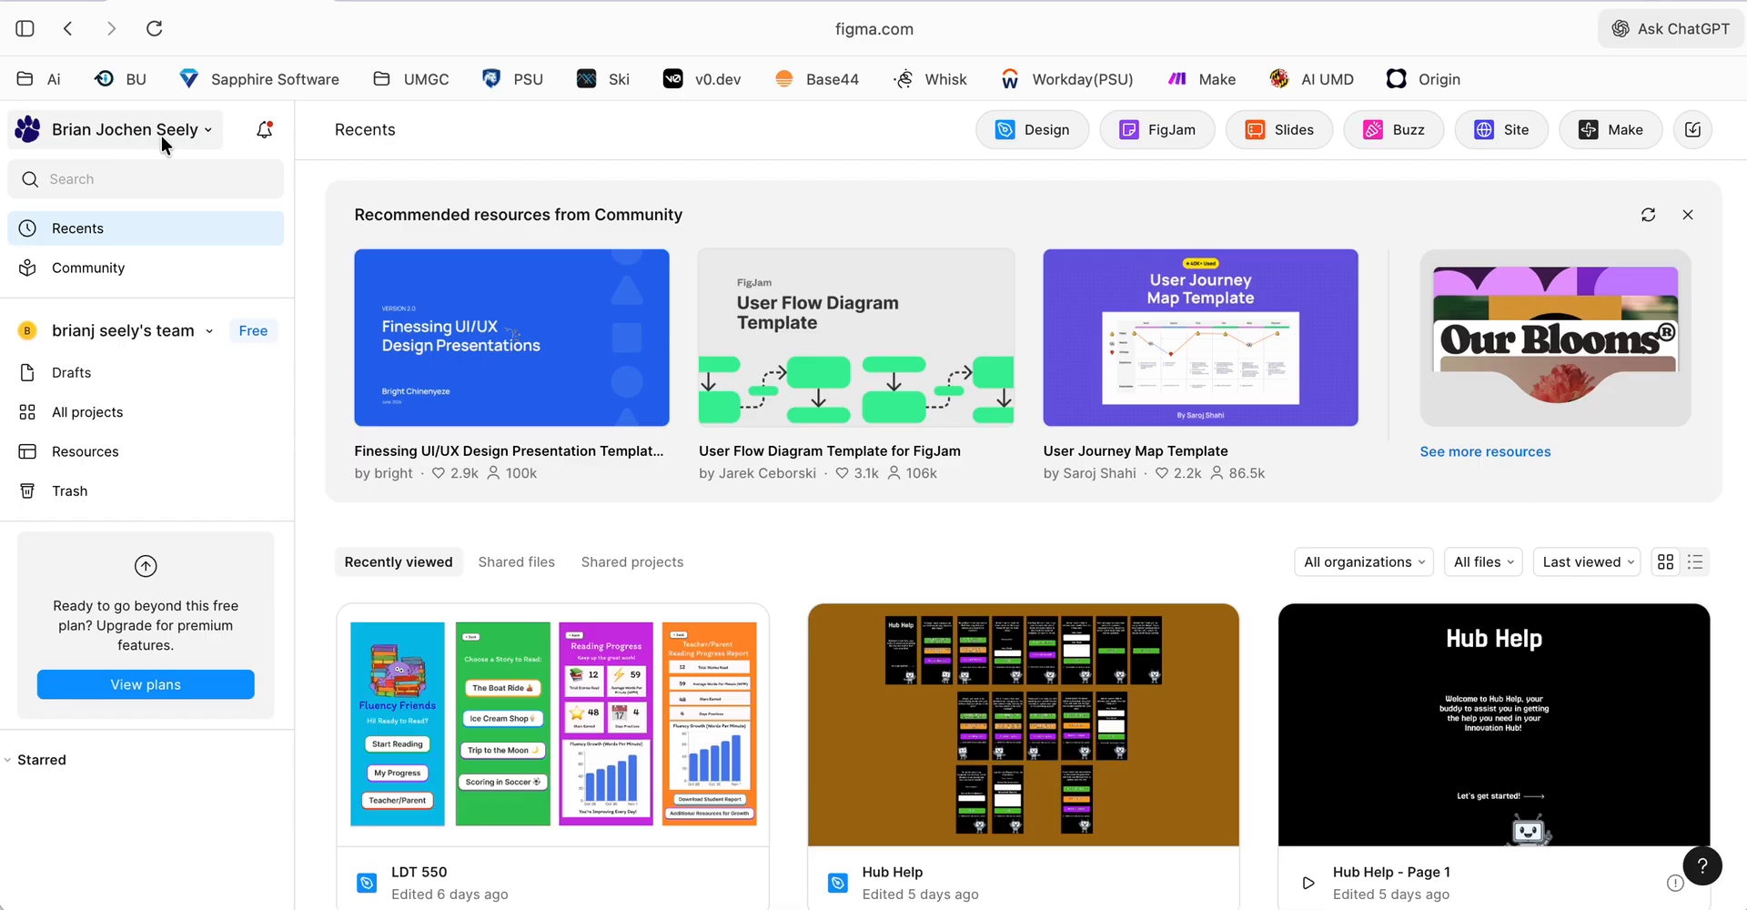
- Create a new design file and add an iPhone 14 & 15 Pro frame to the canvas
click(1041, 129)
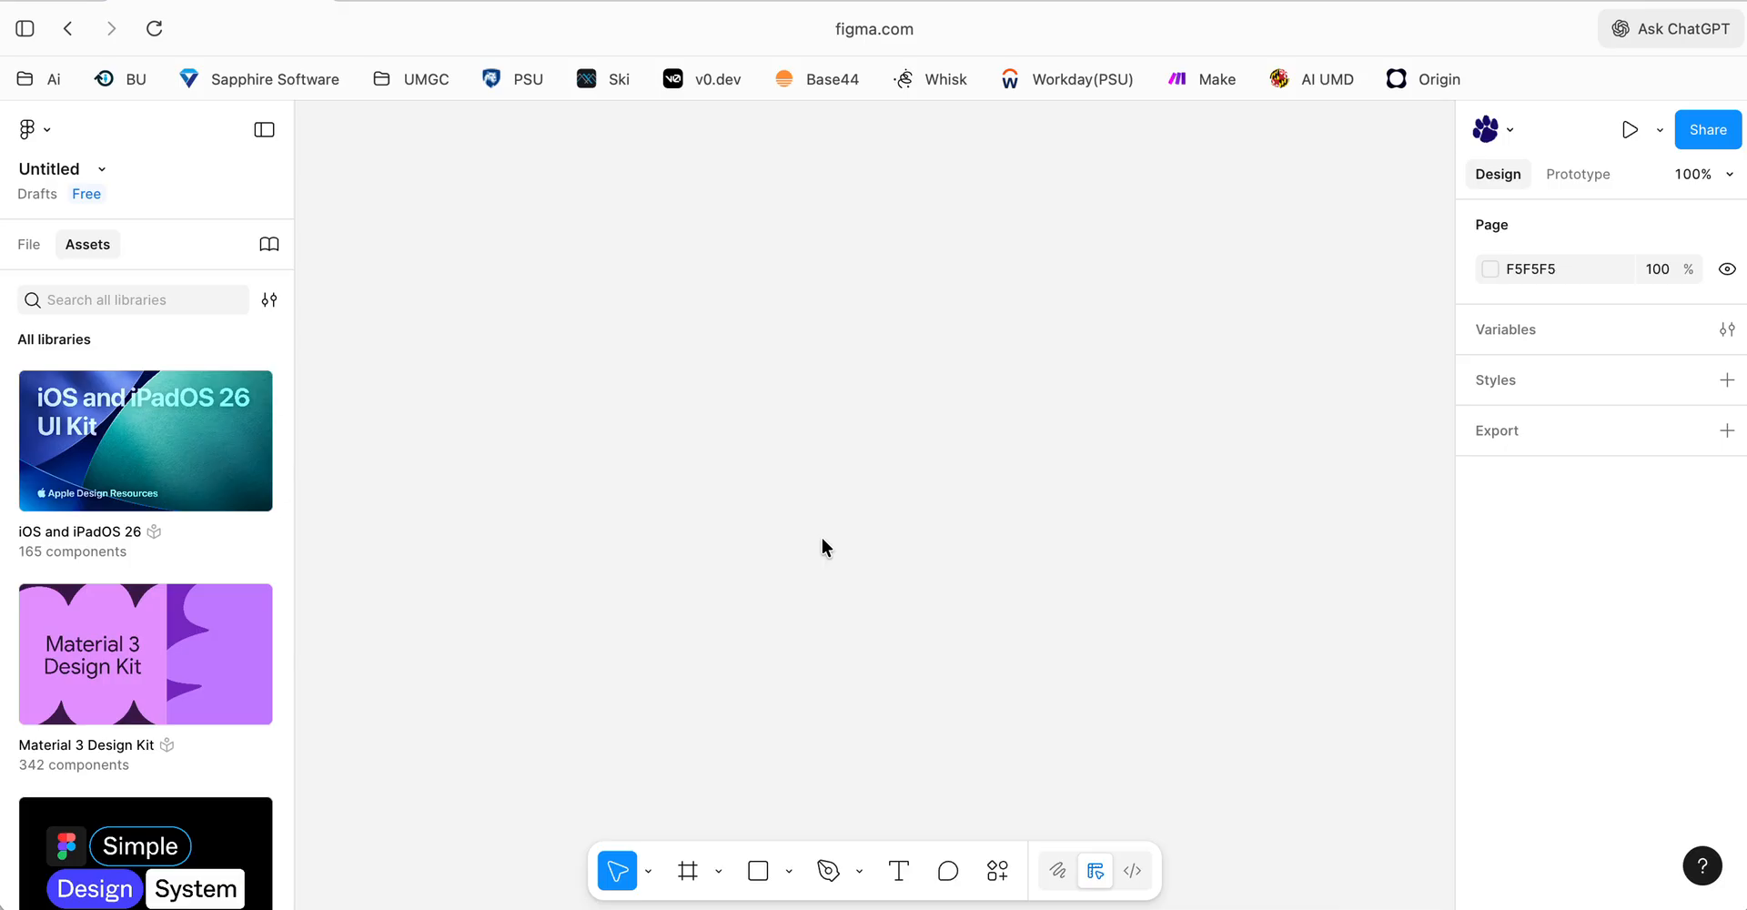
click(688, 878)
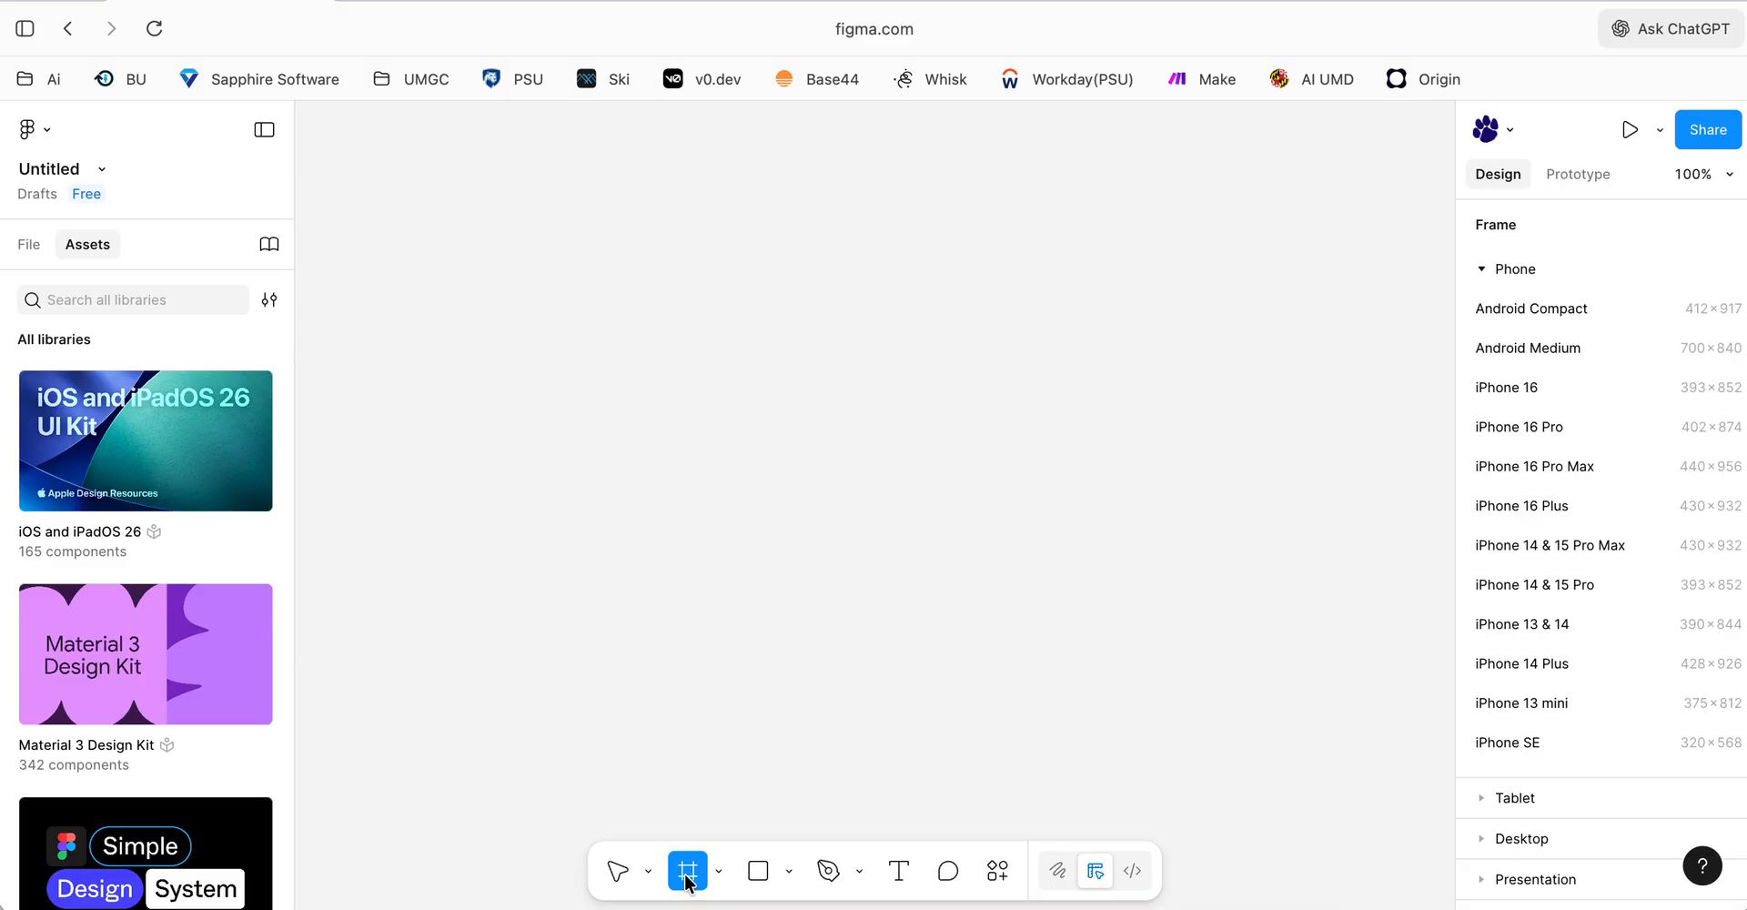
click(1549, 586)
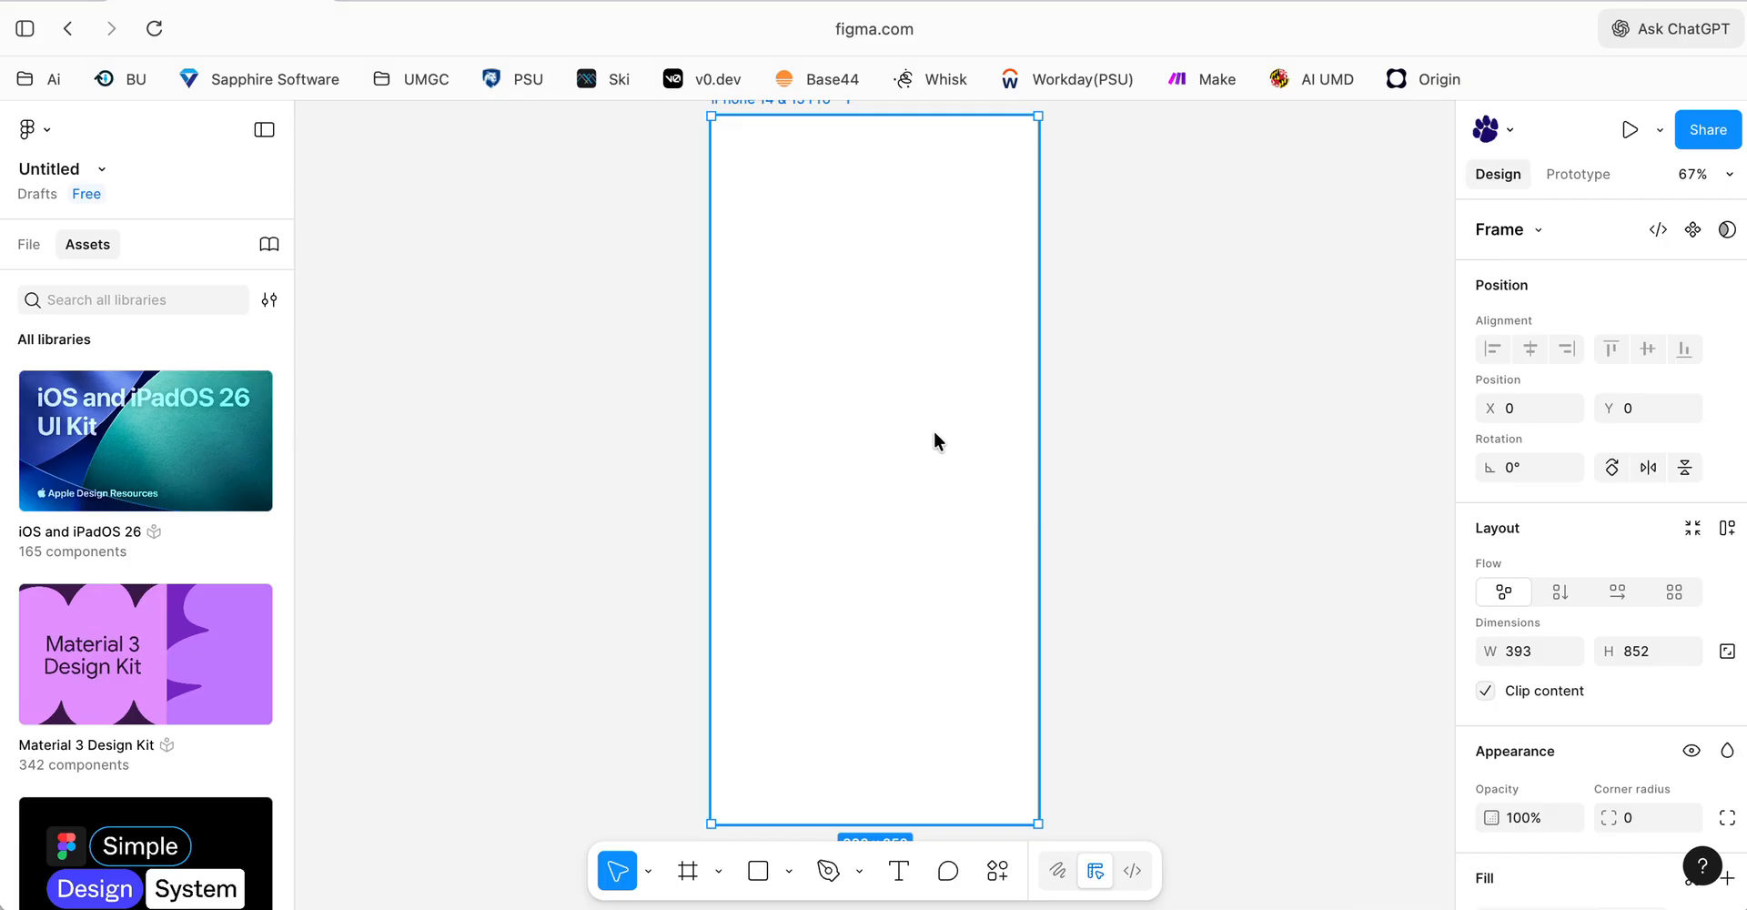
- Rename the iPhone frame to Home
scroll(677, 319, up, 2)
scroll(677, 314, down, 1)
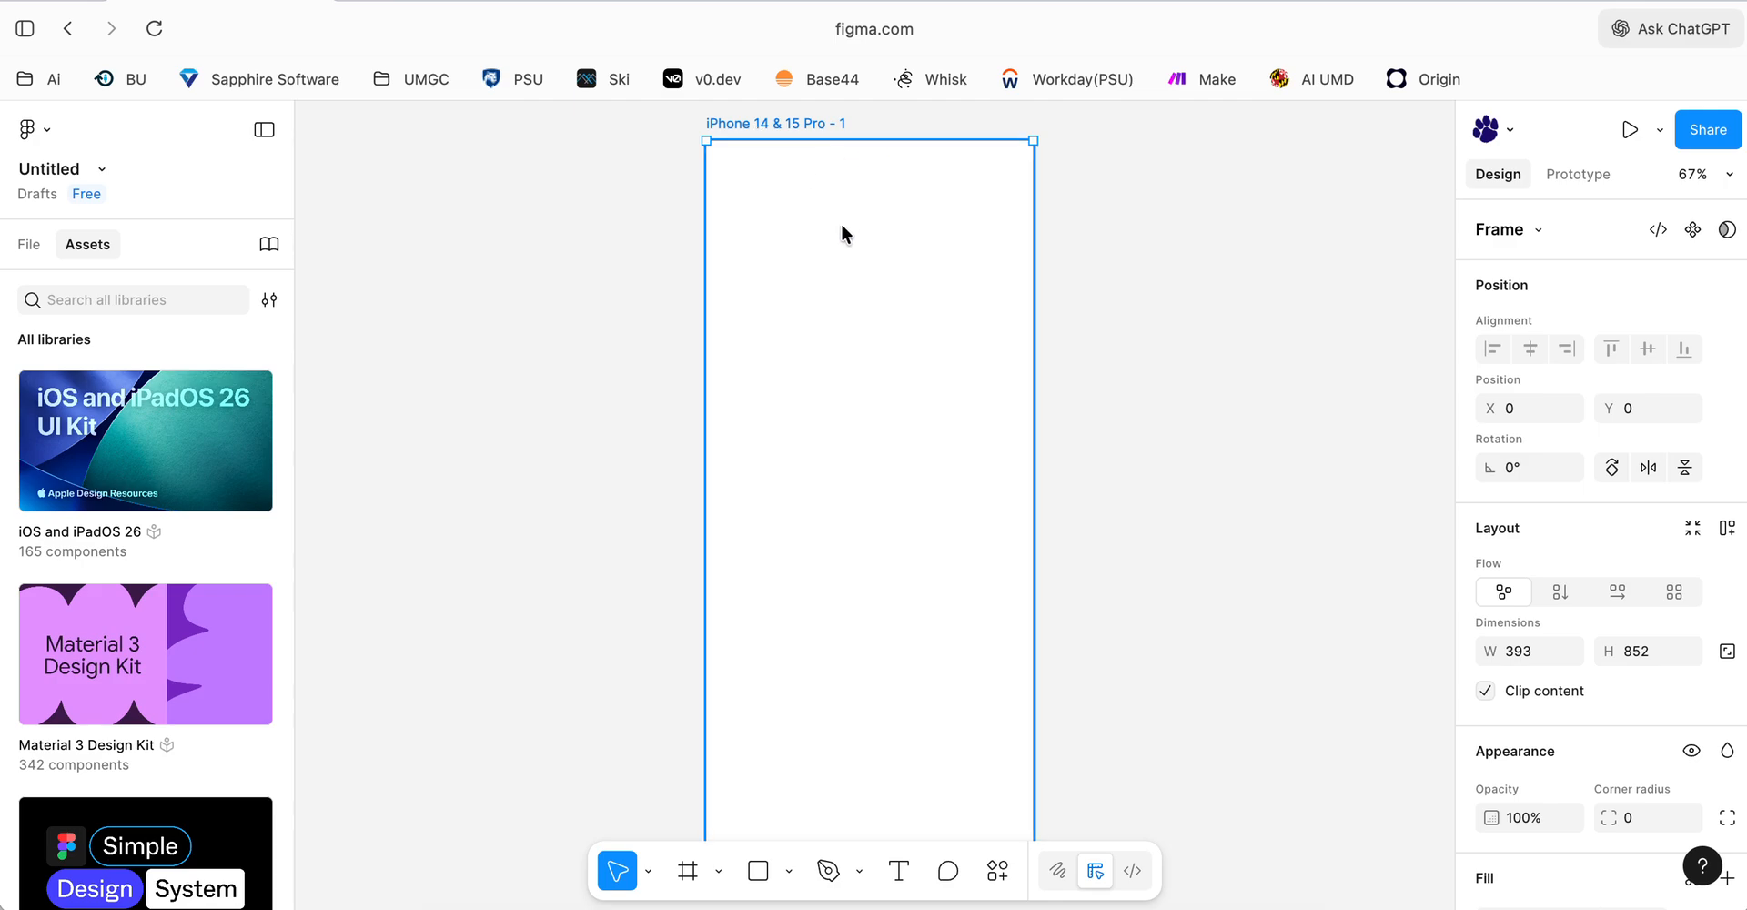
double_click(797, 125)
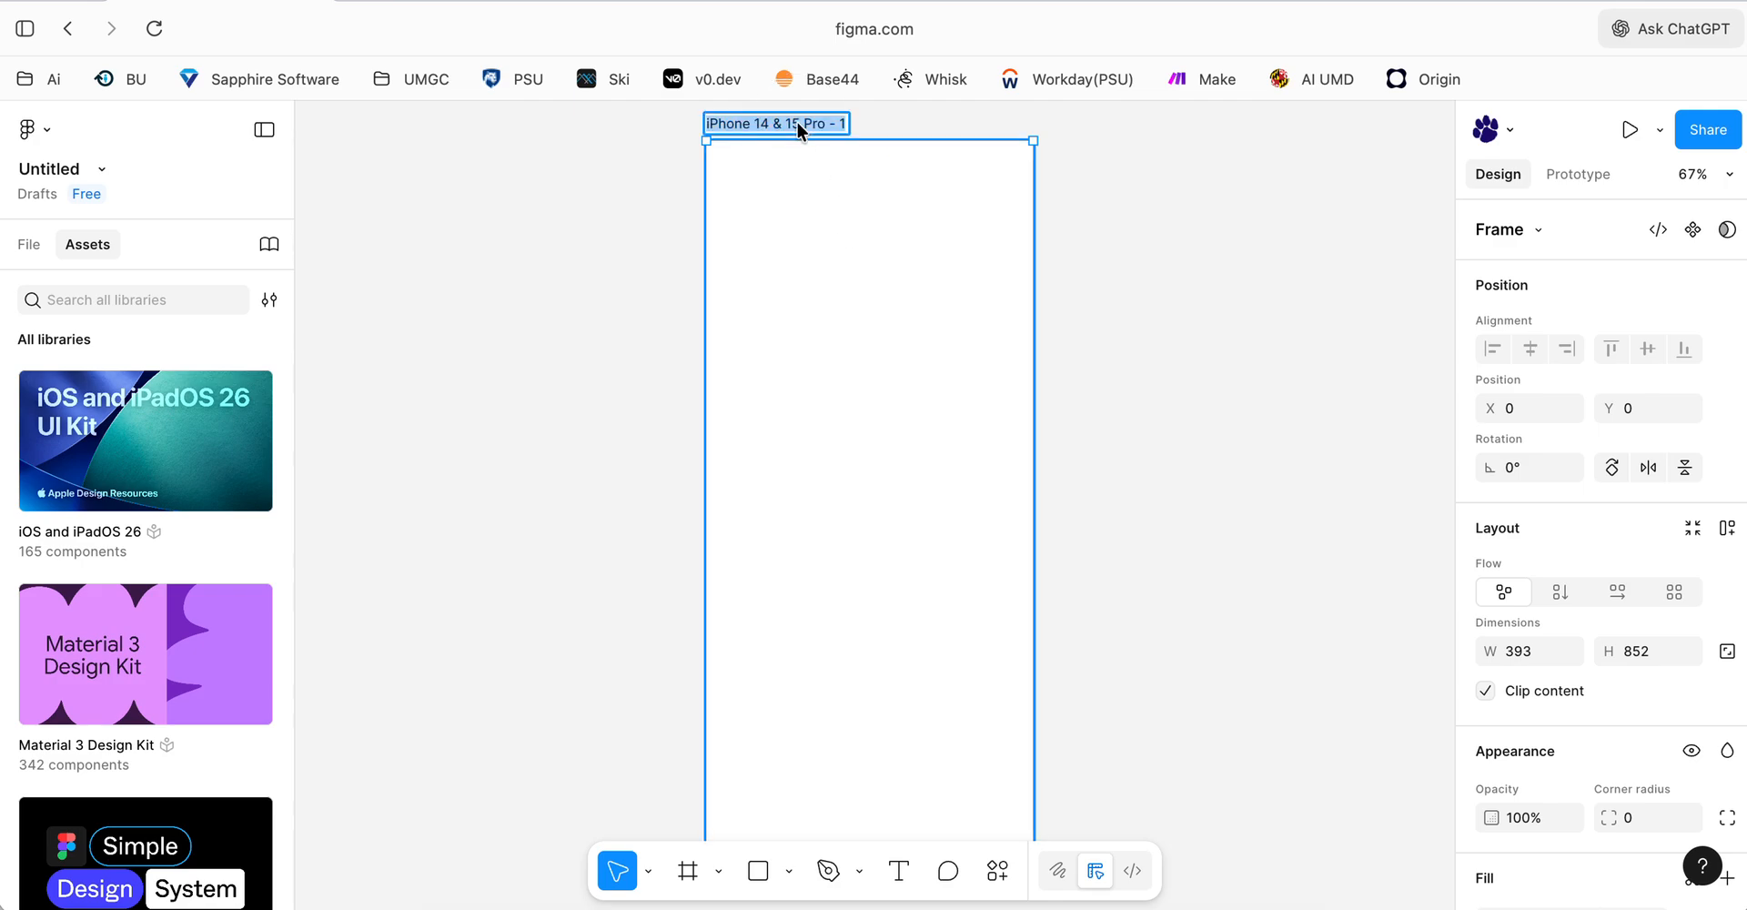
text(Home)
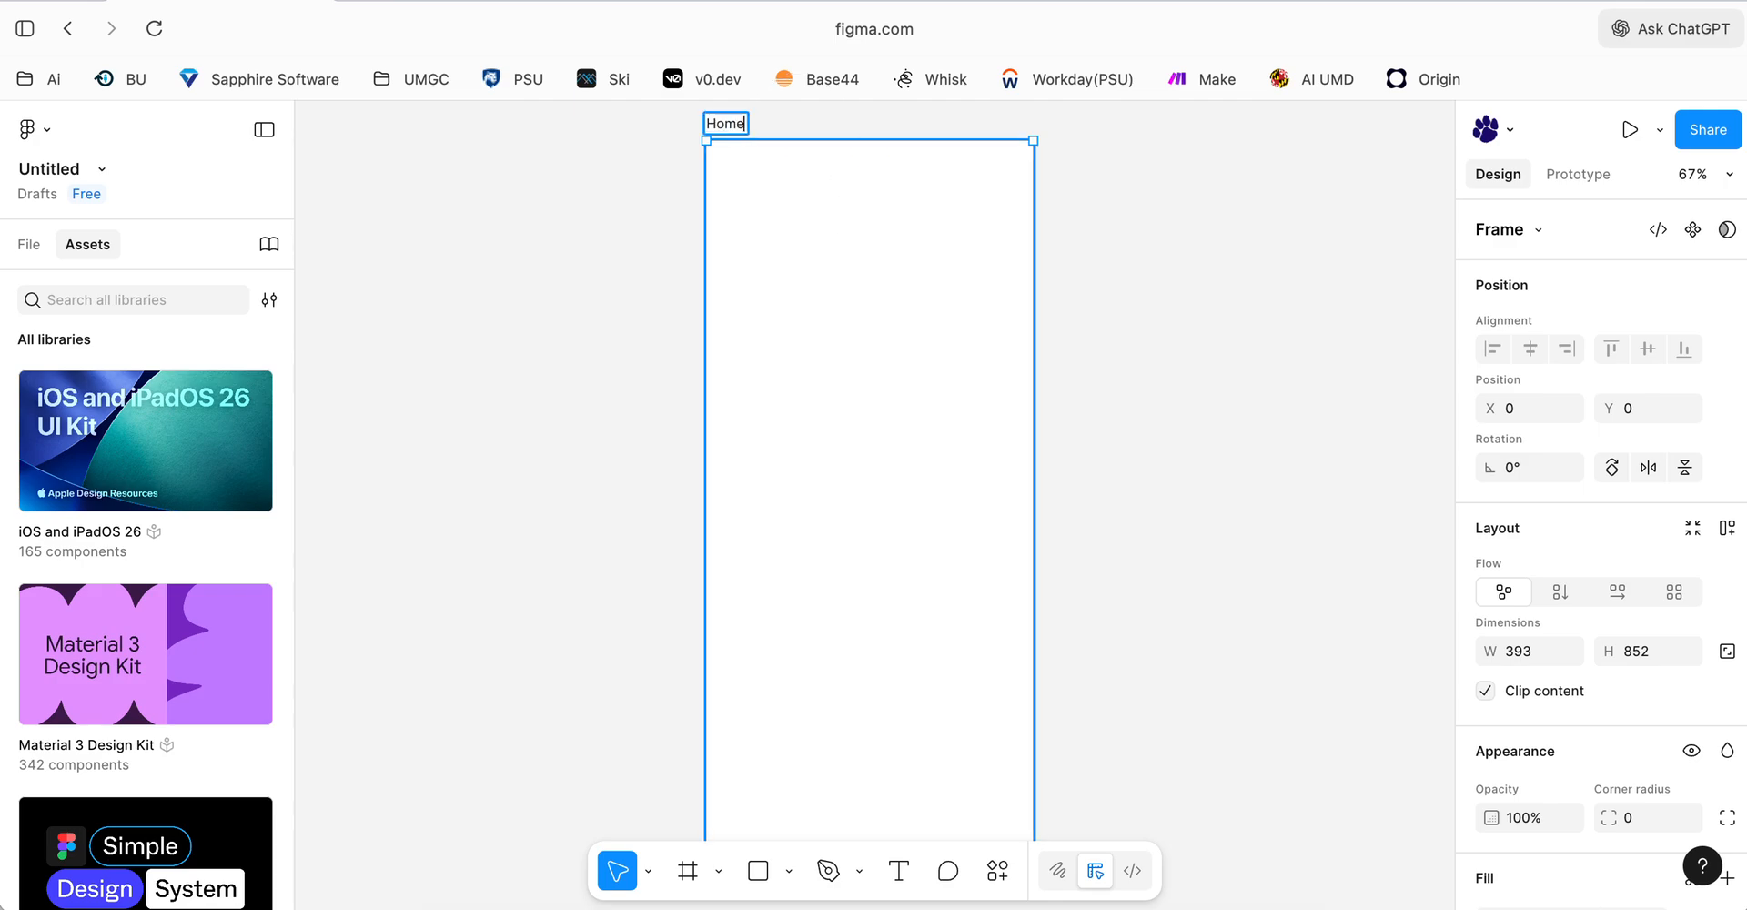
key(Return)
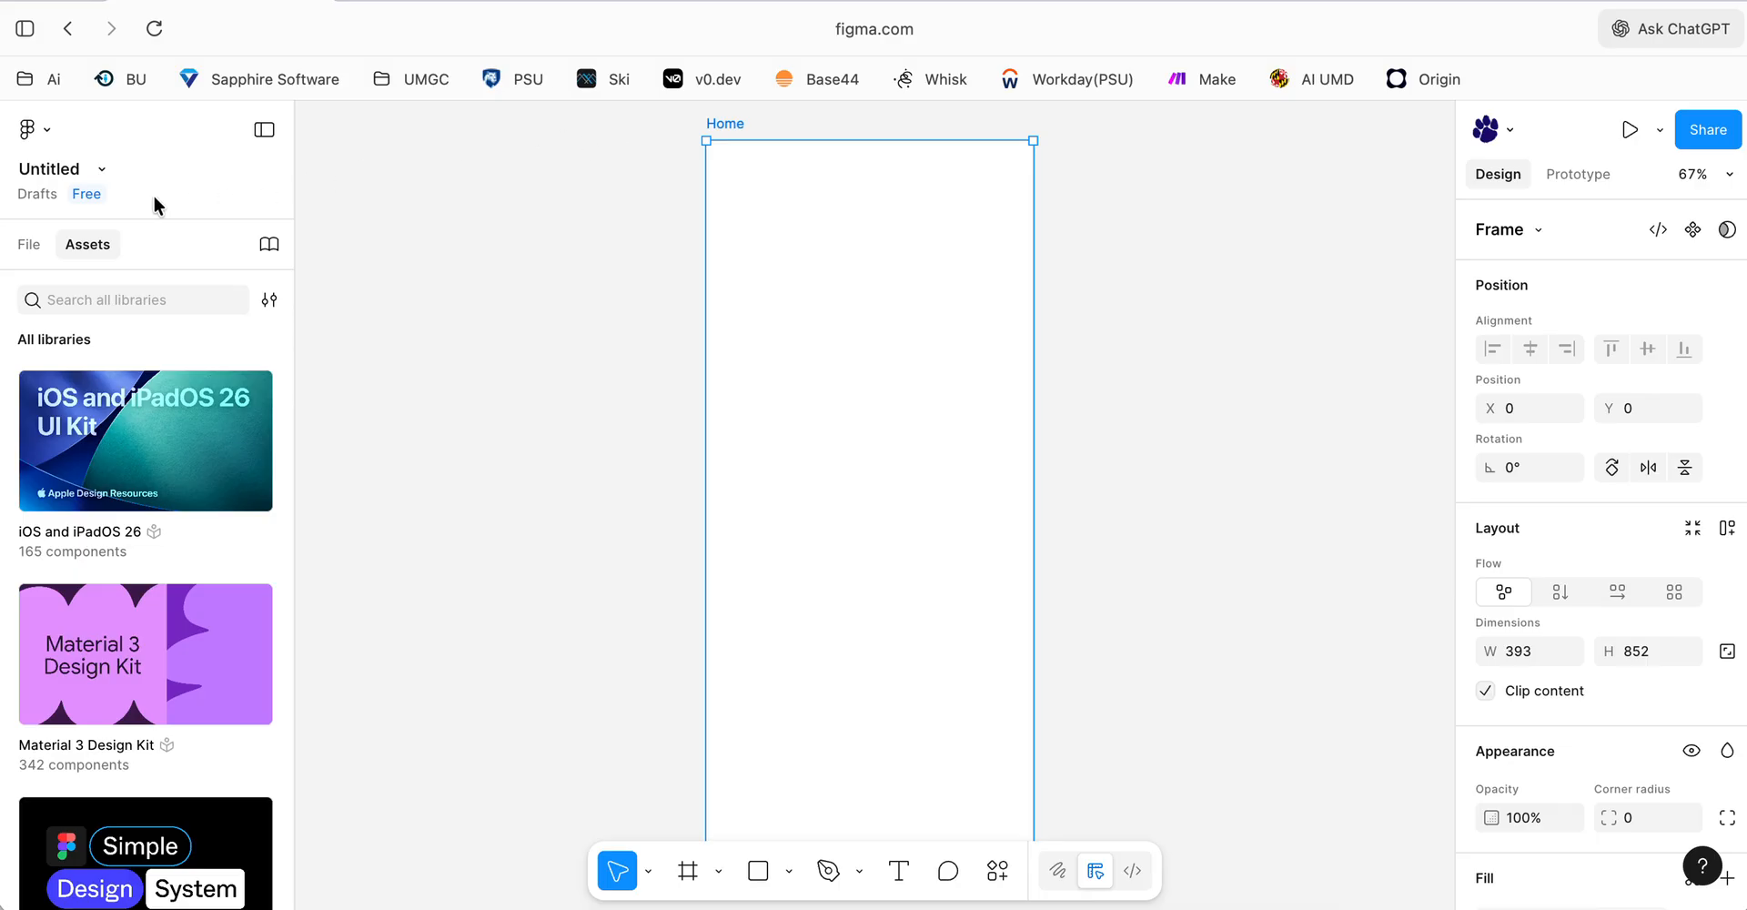
- Rename the untitled design file as CoffeeM8
click(53, 168)
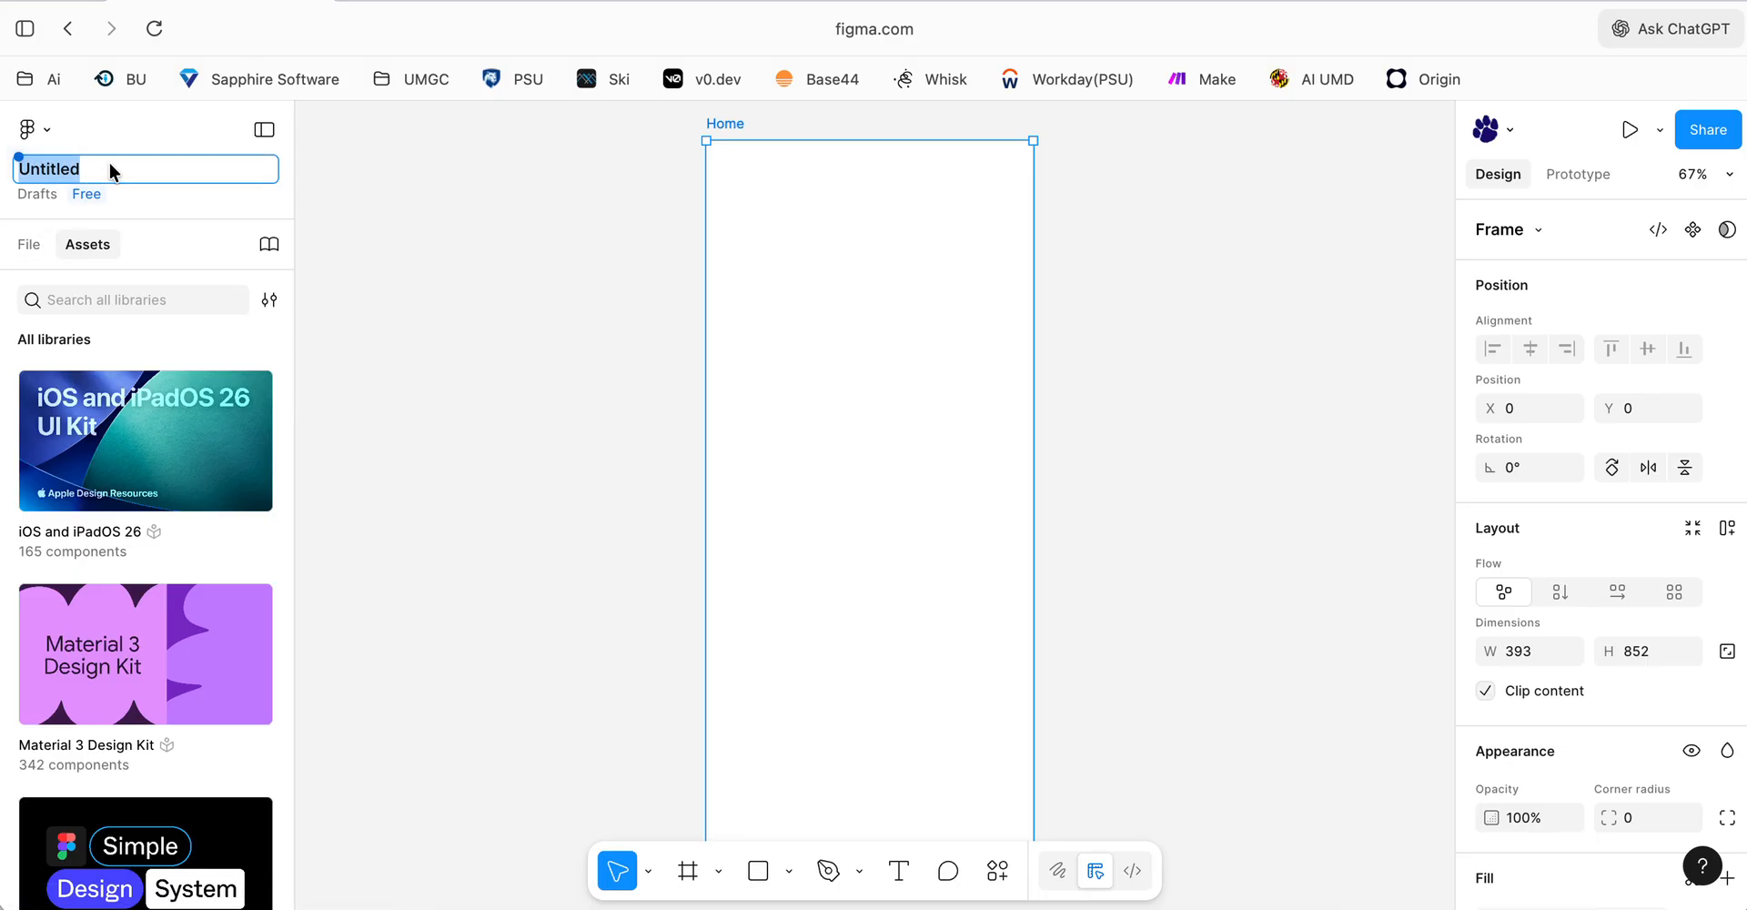
text(Coffee)
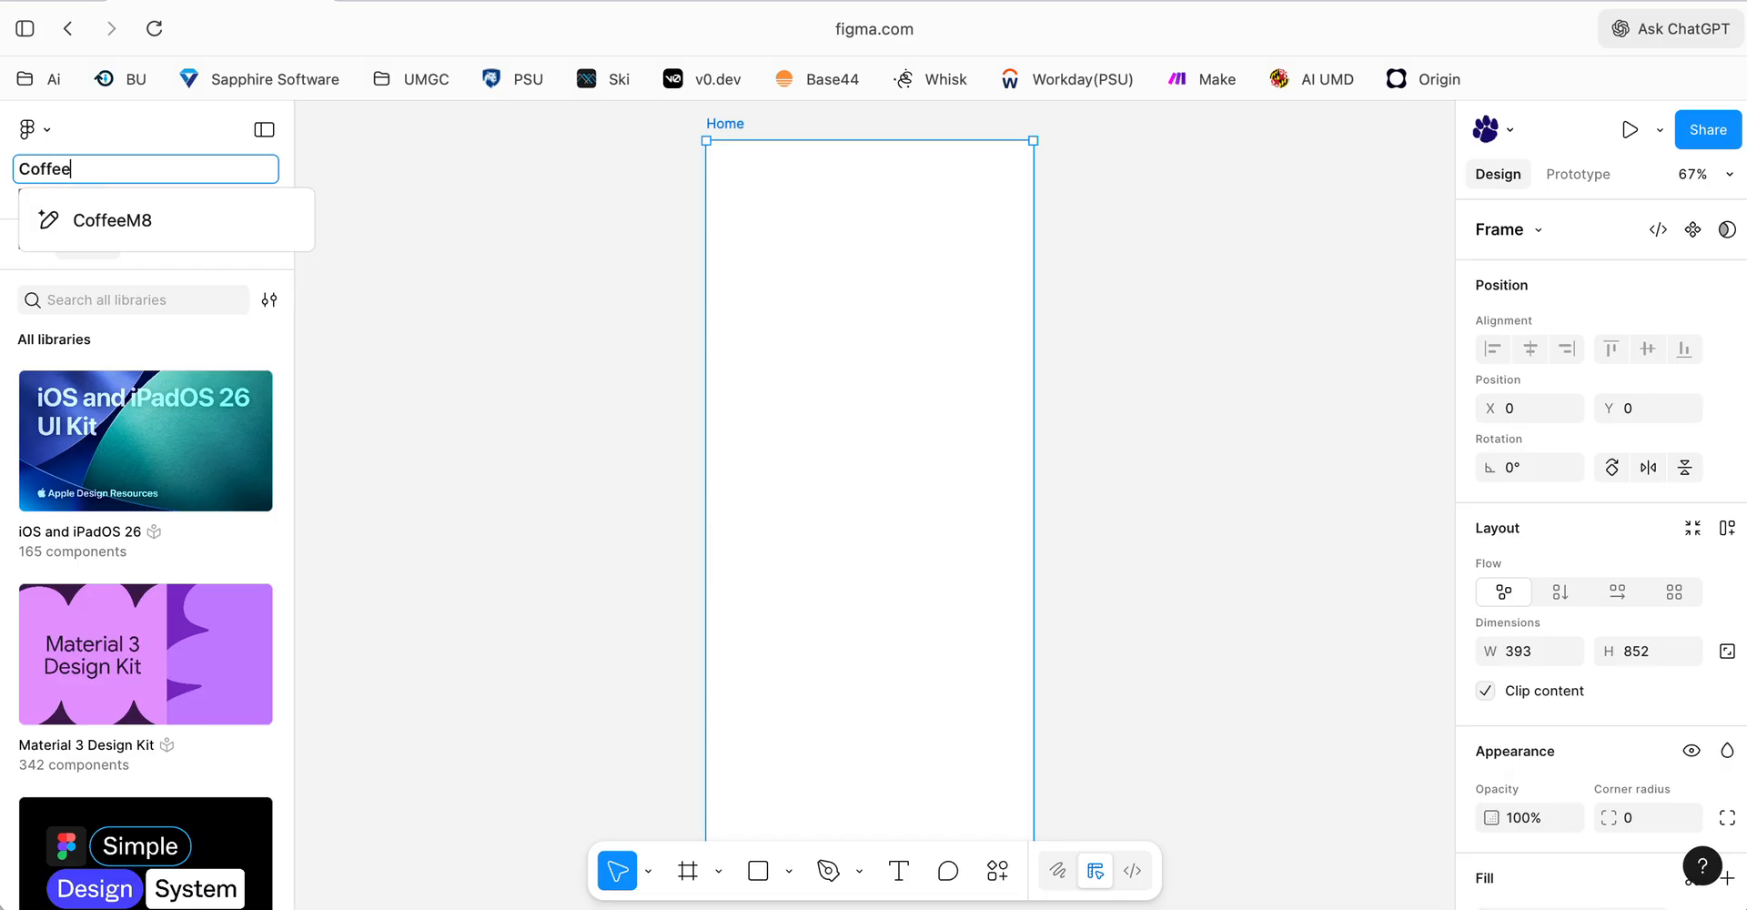
click(144, 210)
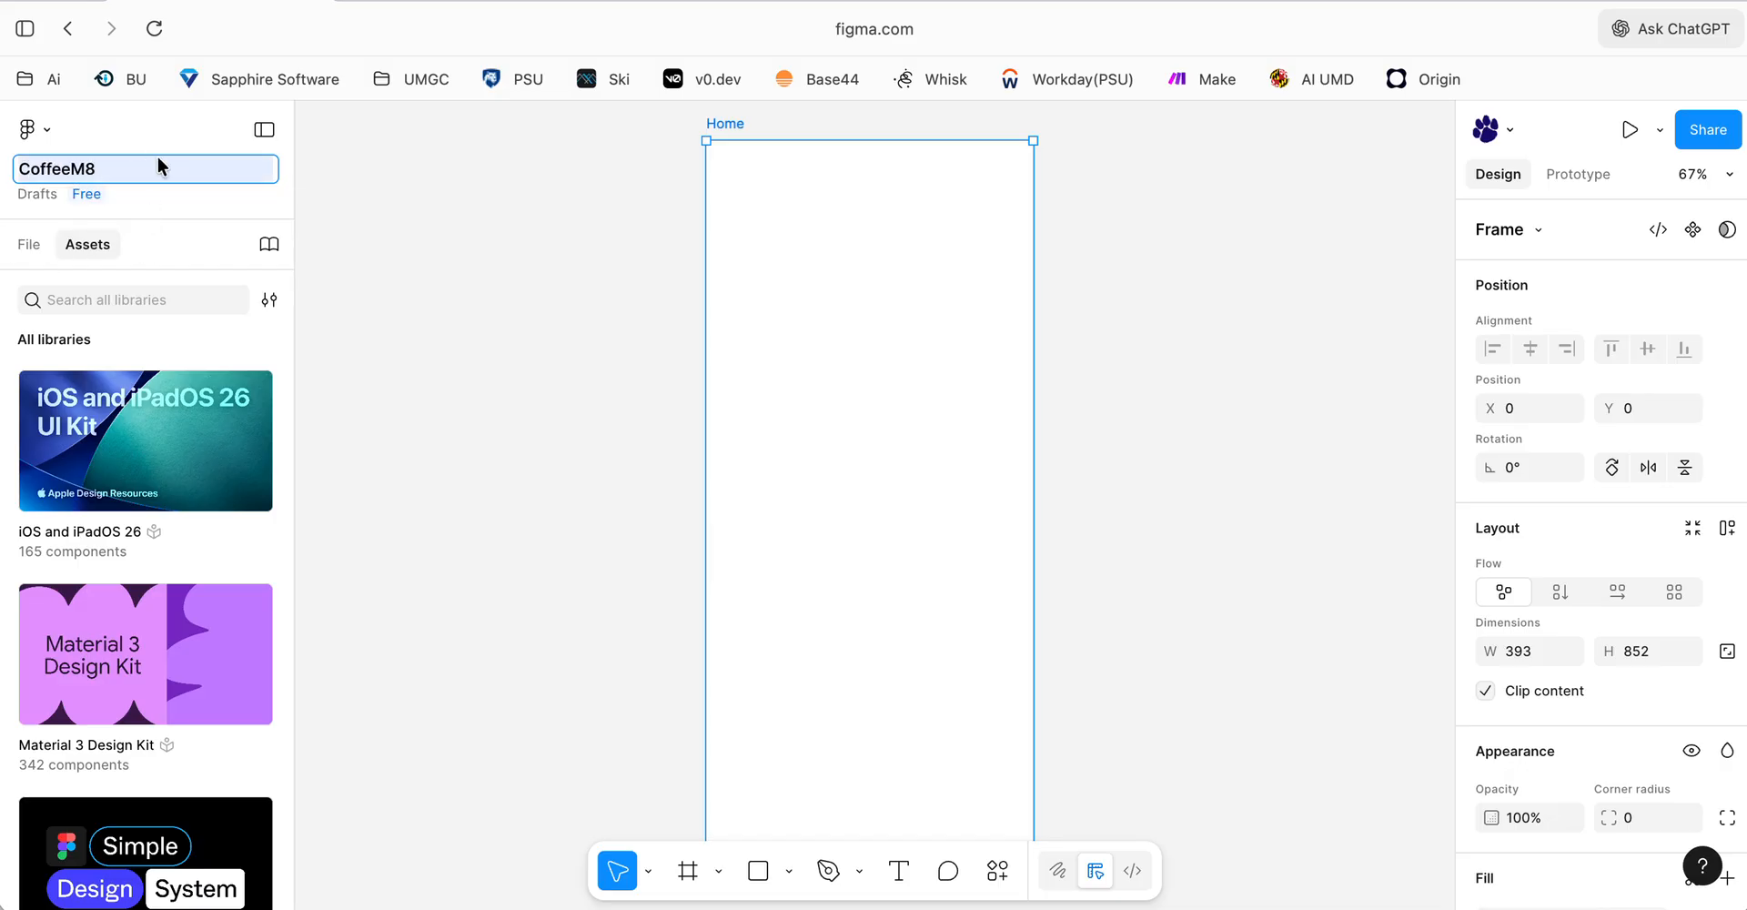
click(444, 257)
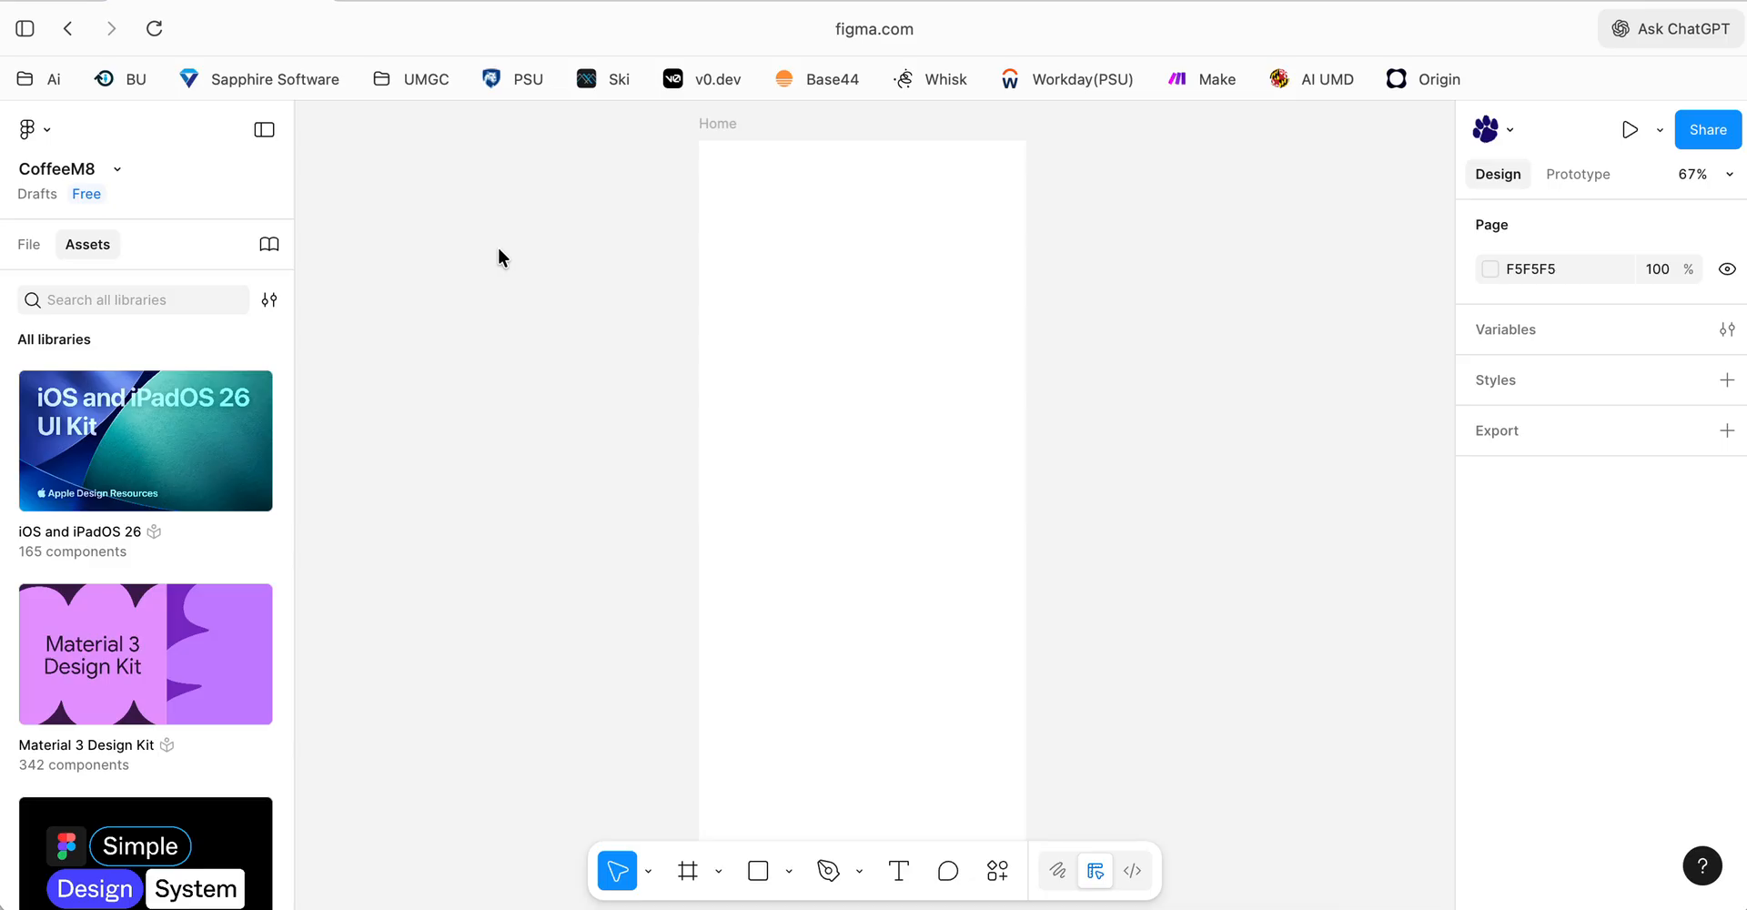
key(super+minus)
key(super+minus)
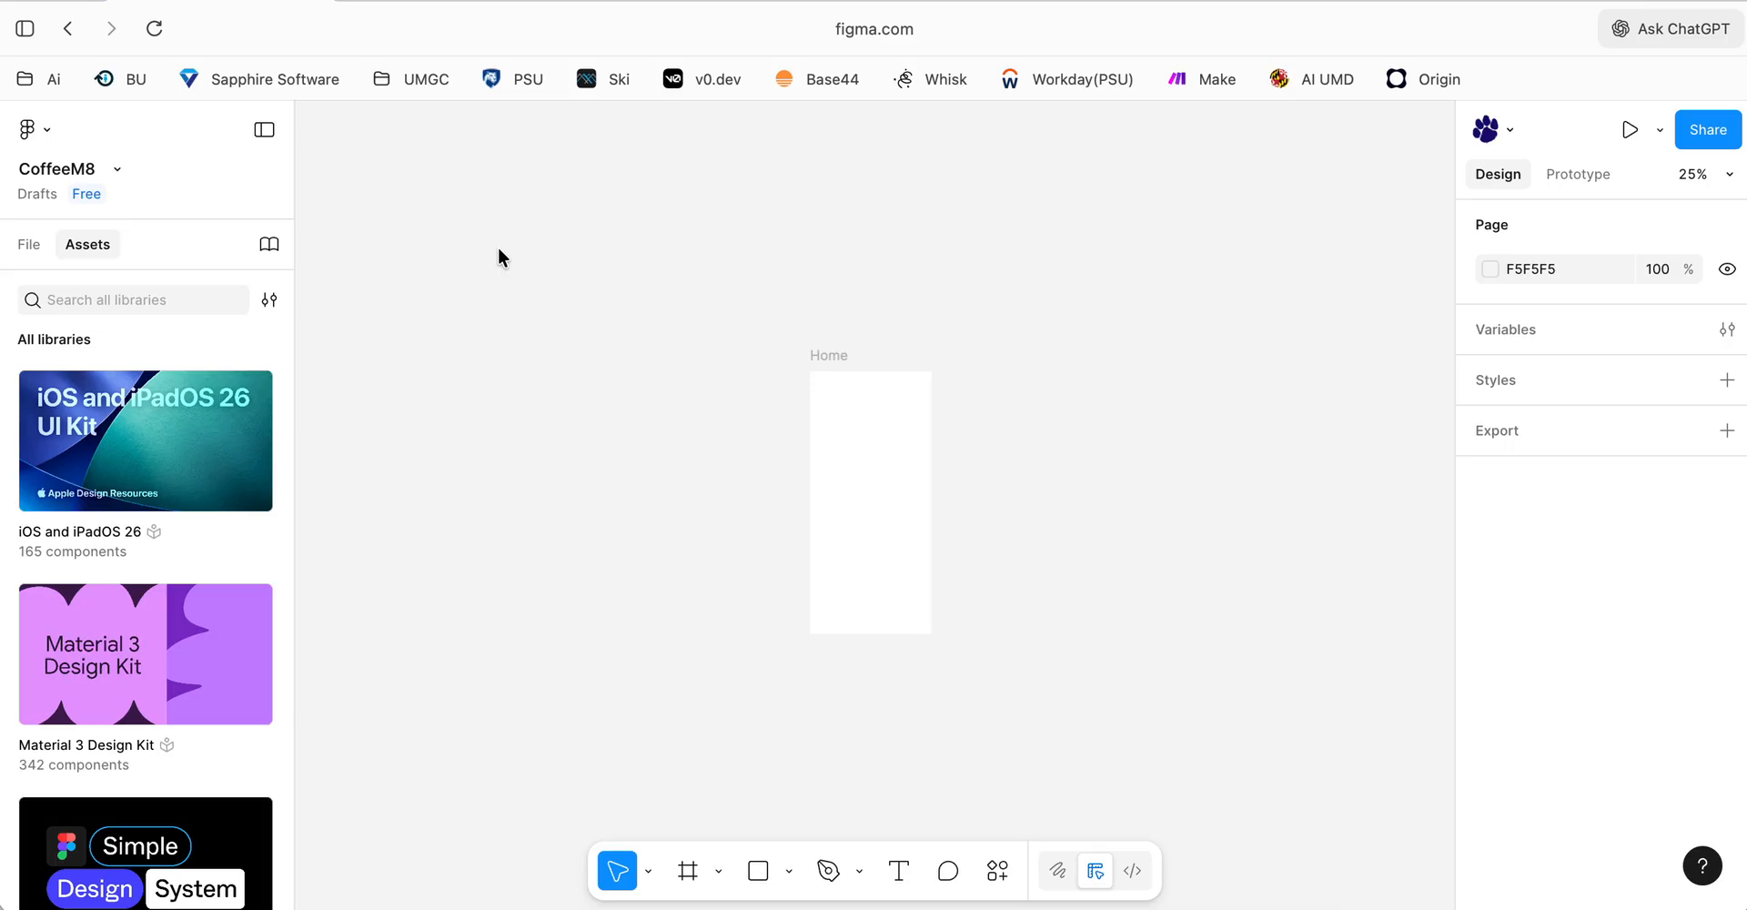
scroll(731, 464, down, 2)
scroll(731, 464, up, 1)
ctrl+scroll(730, 464, up, 1)
ctrl+scroll(730, 462, up, 2)
ctrl+scroll(879, 480, up, 1)
ctrl+scroll(1067, 473, up, 3)
scroll(1063, 467, down, 1)
scroll(1057, 420, up, 3)
ctrl+scroll(1056, 422, up, 1)
scroll(1055, 423, down, 1)
ctrl+scroll(1056, 422, up, 1)
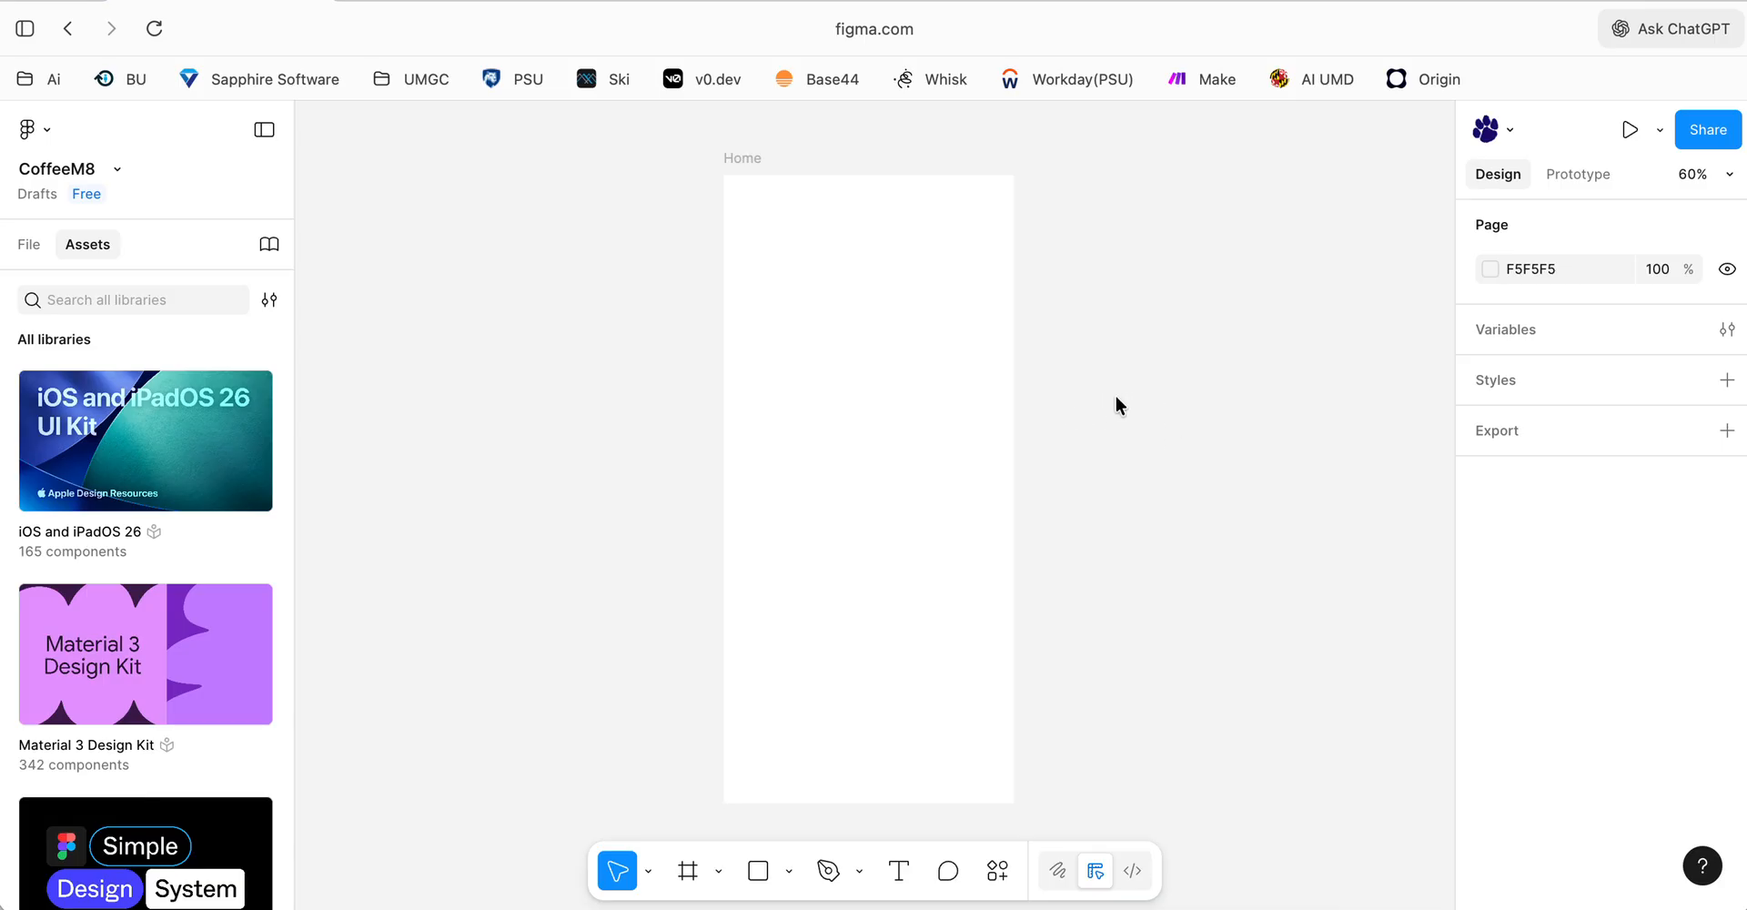
- Add the text CoffeeM8 in the upper part of the Home frame
click(898, 873)
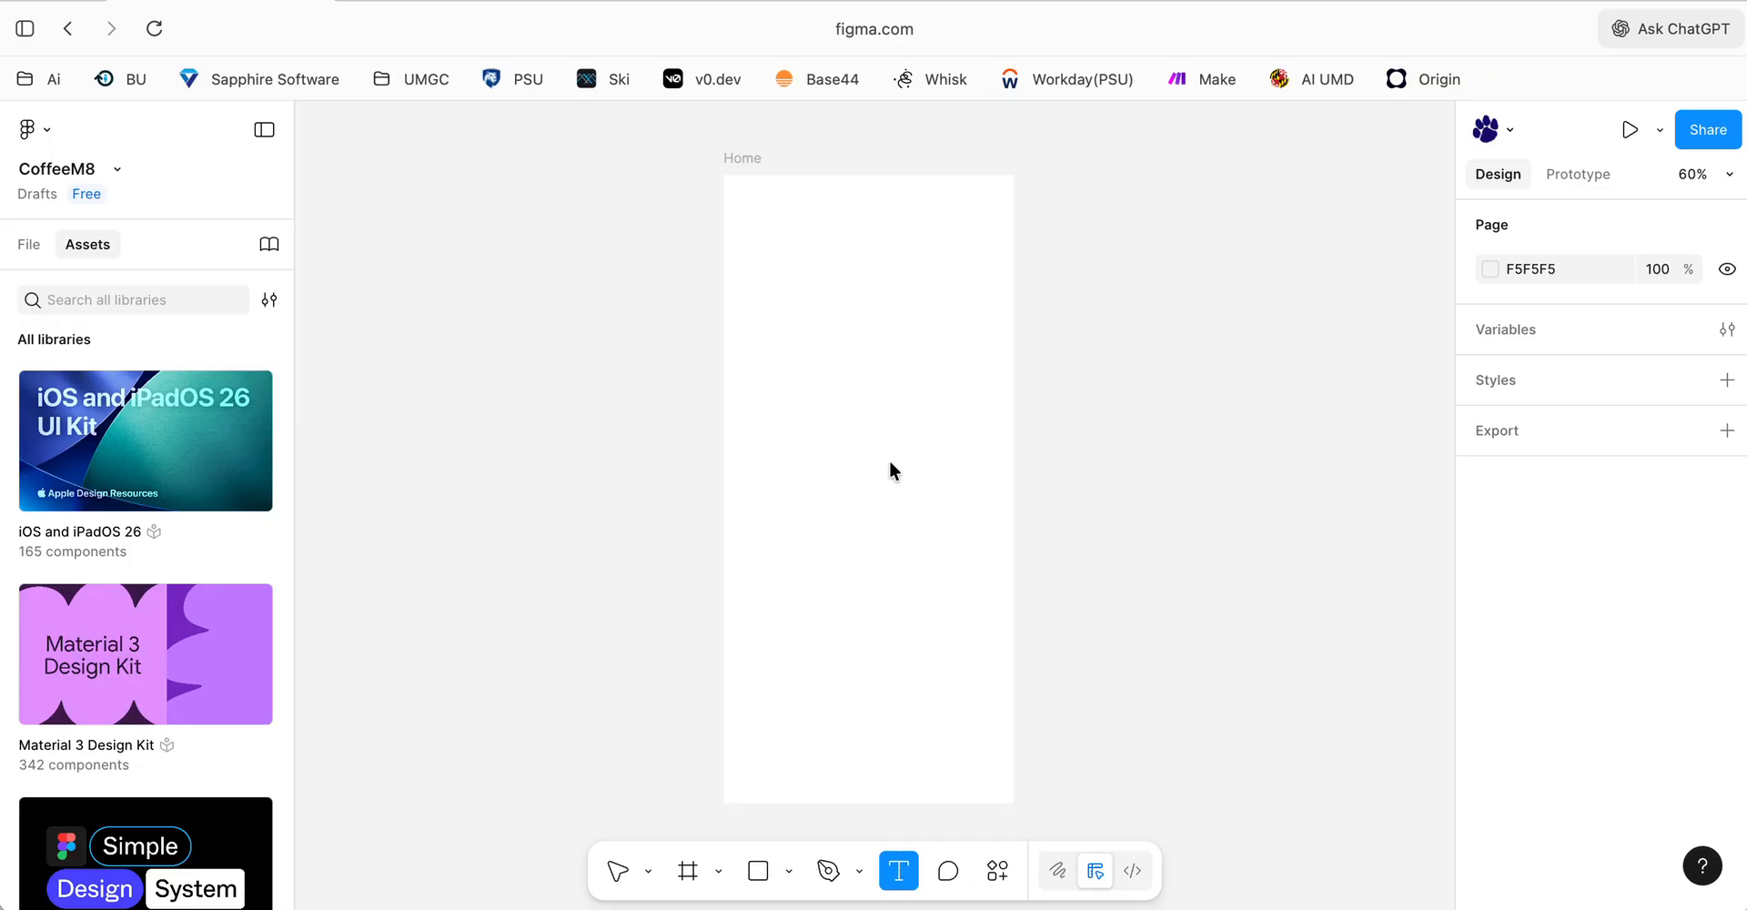
click(791, 271)
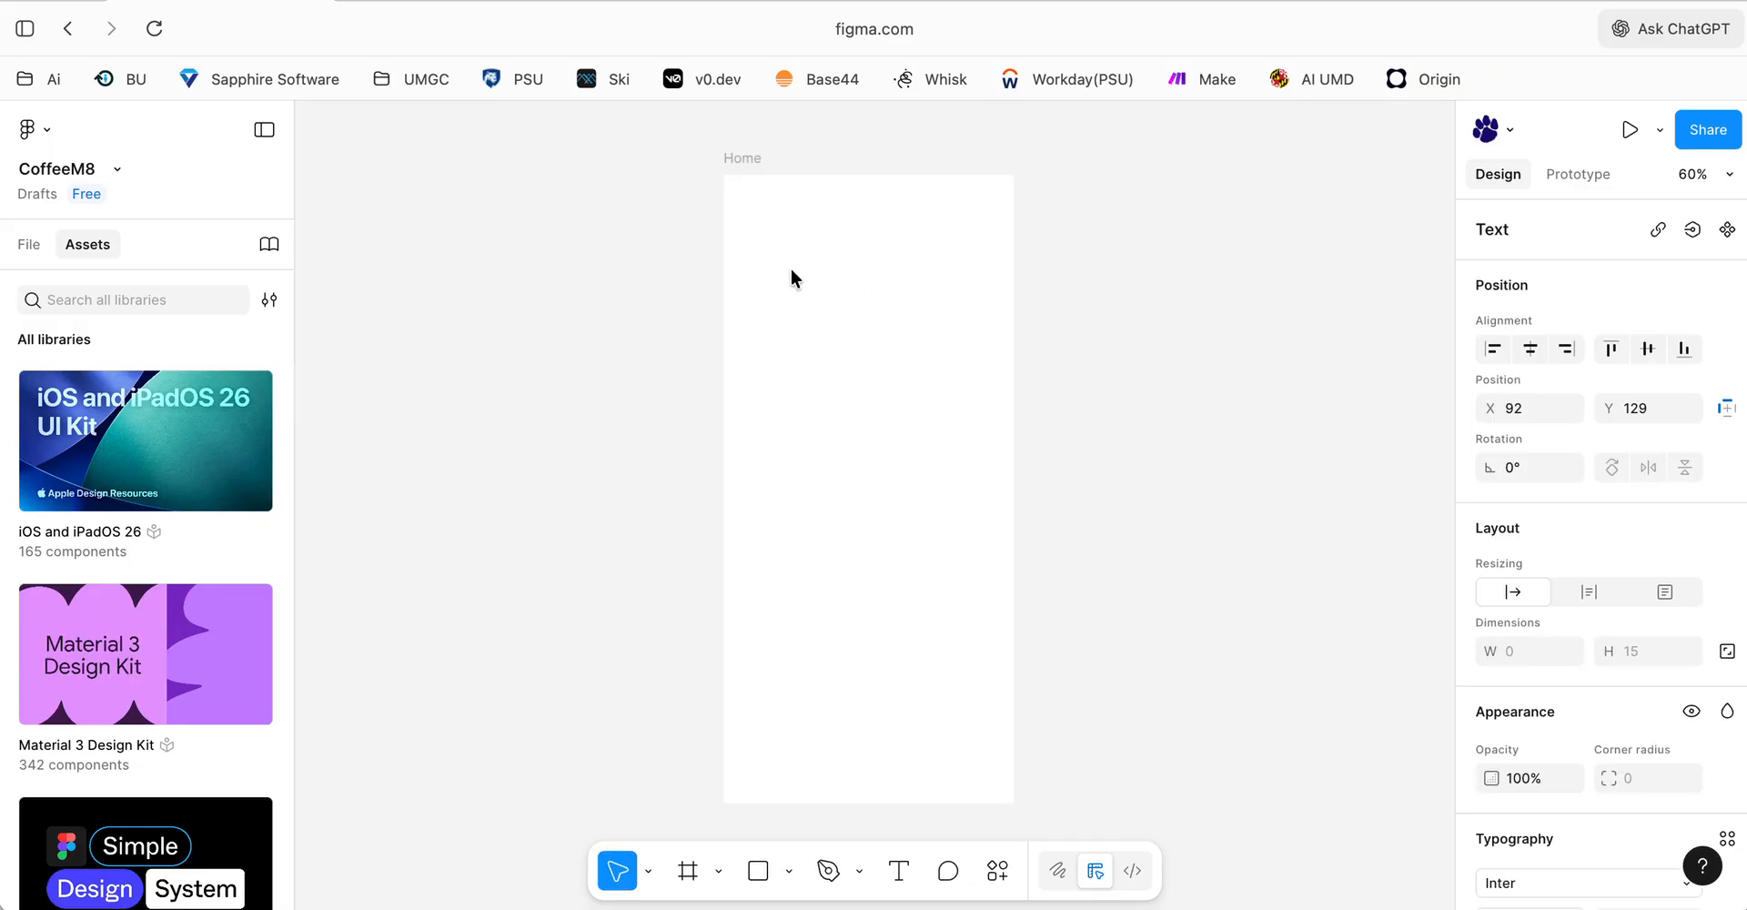
text(CoffeeMat)
key(BackSpace)
key(BackSpace)
key(BackSpace)
text(M8)
key(Escape)
- Center the CoffeeM8 text horizontally within the Home frame
click(587, 306)
drag(690, 233, 1018, 330)
click(1018, 332)
click(826, 279)
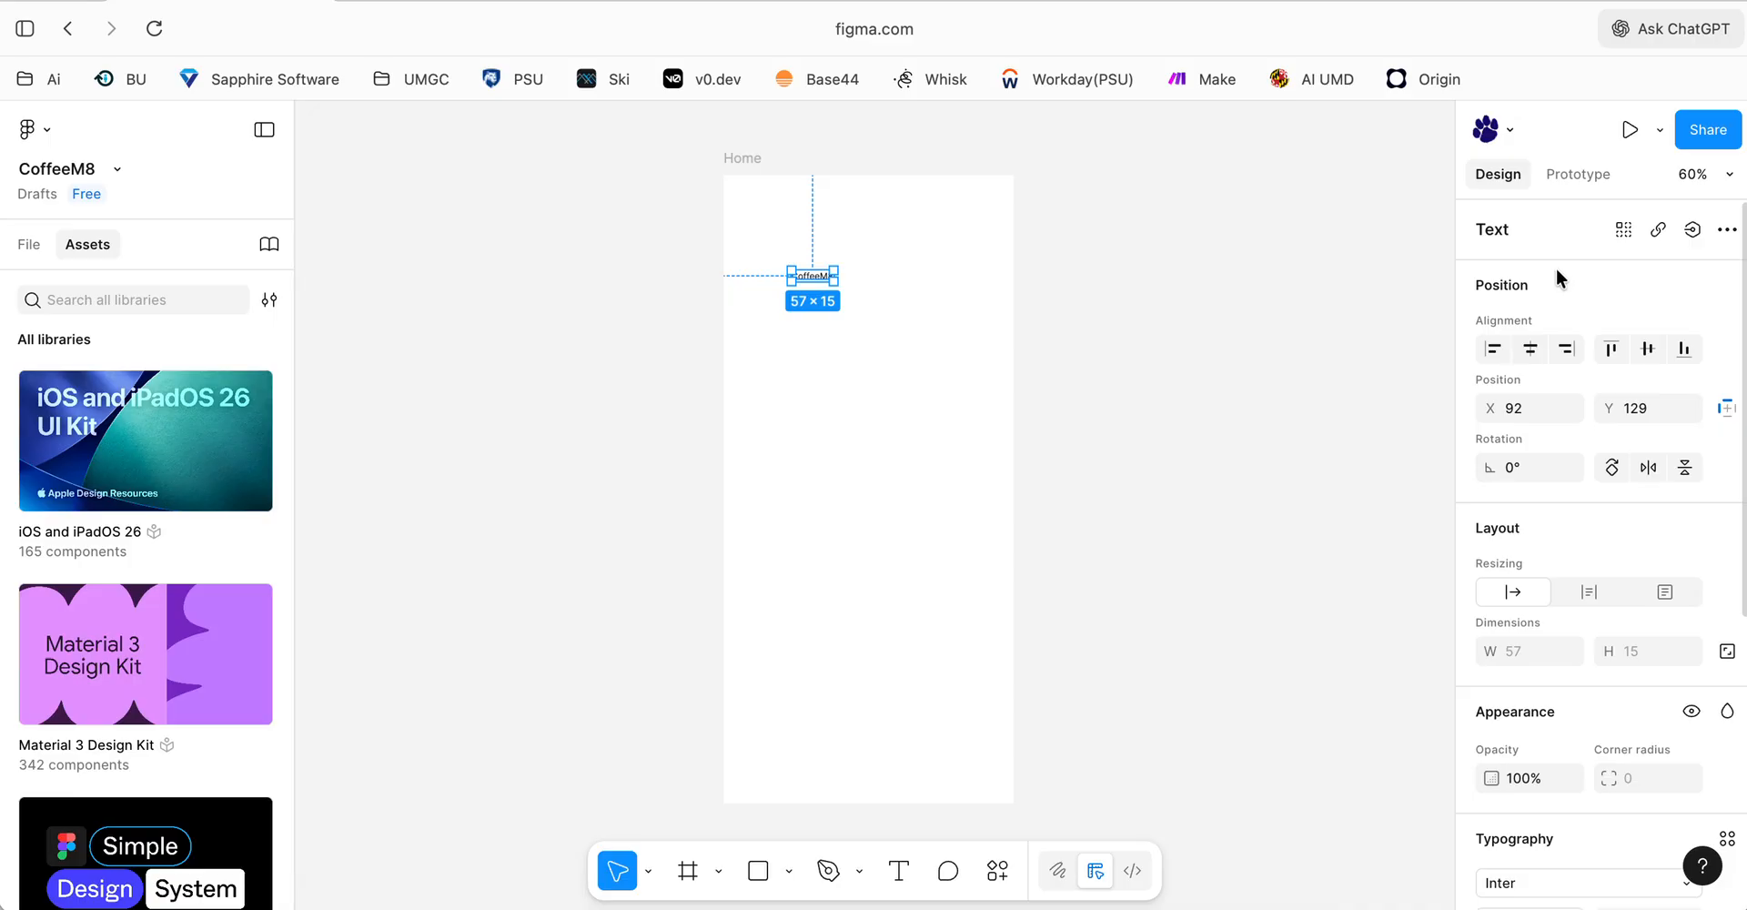
click(1530, 349)
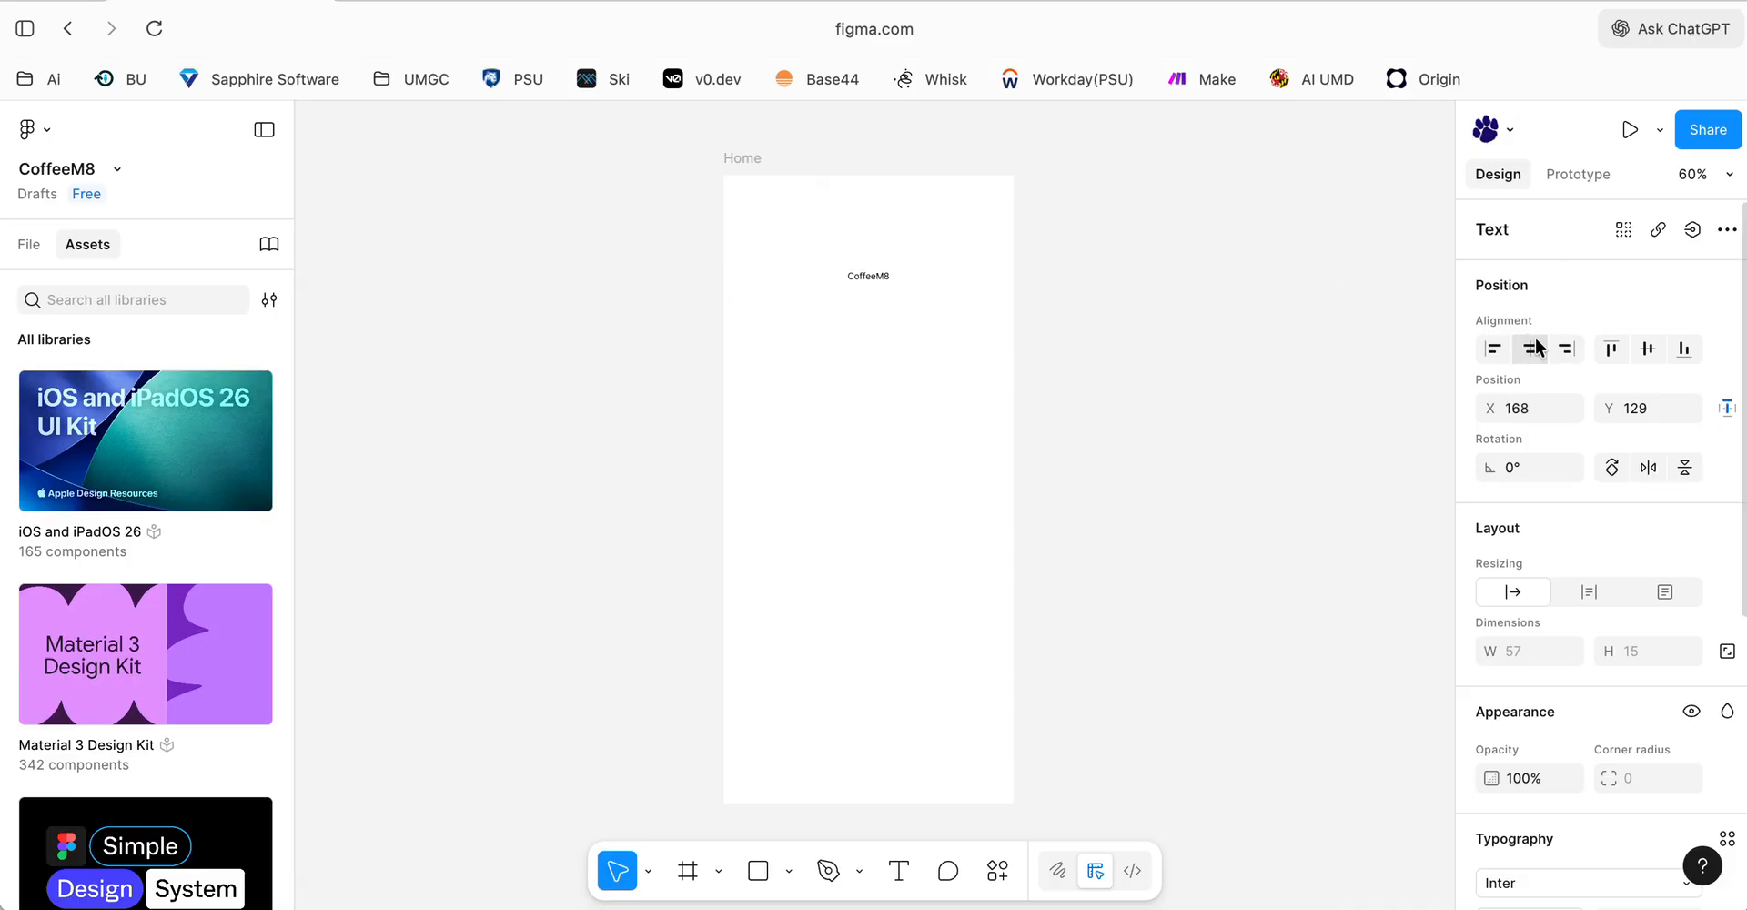
- Set the CoffeeM8 text to the Just Me Again Down Here font at size 96
scroll(1520, 351, down, 2)
scroll(1517, 350, down, 3)
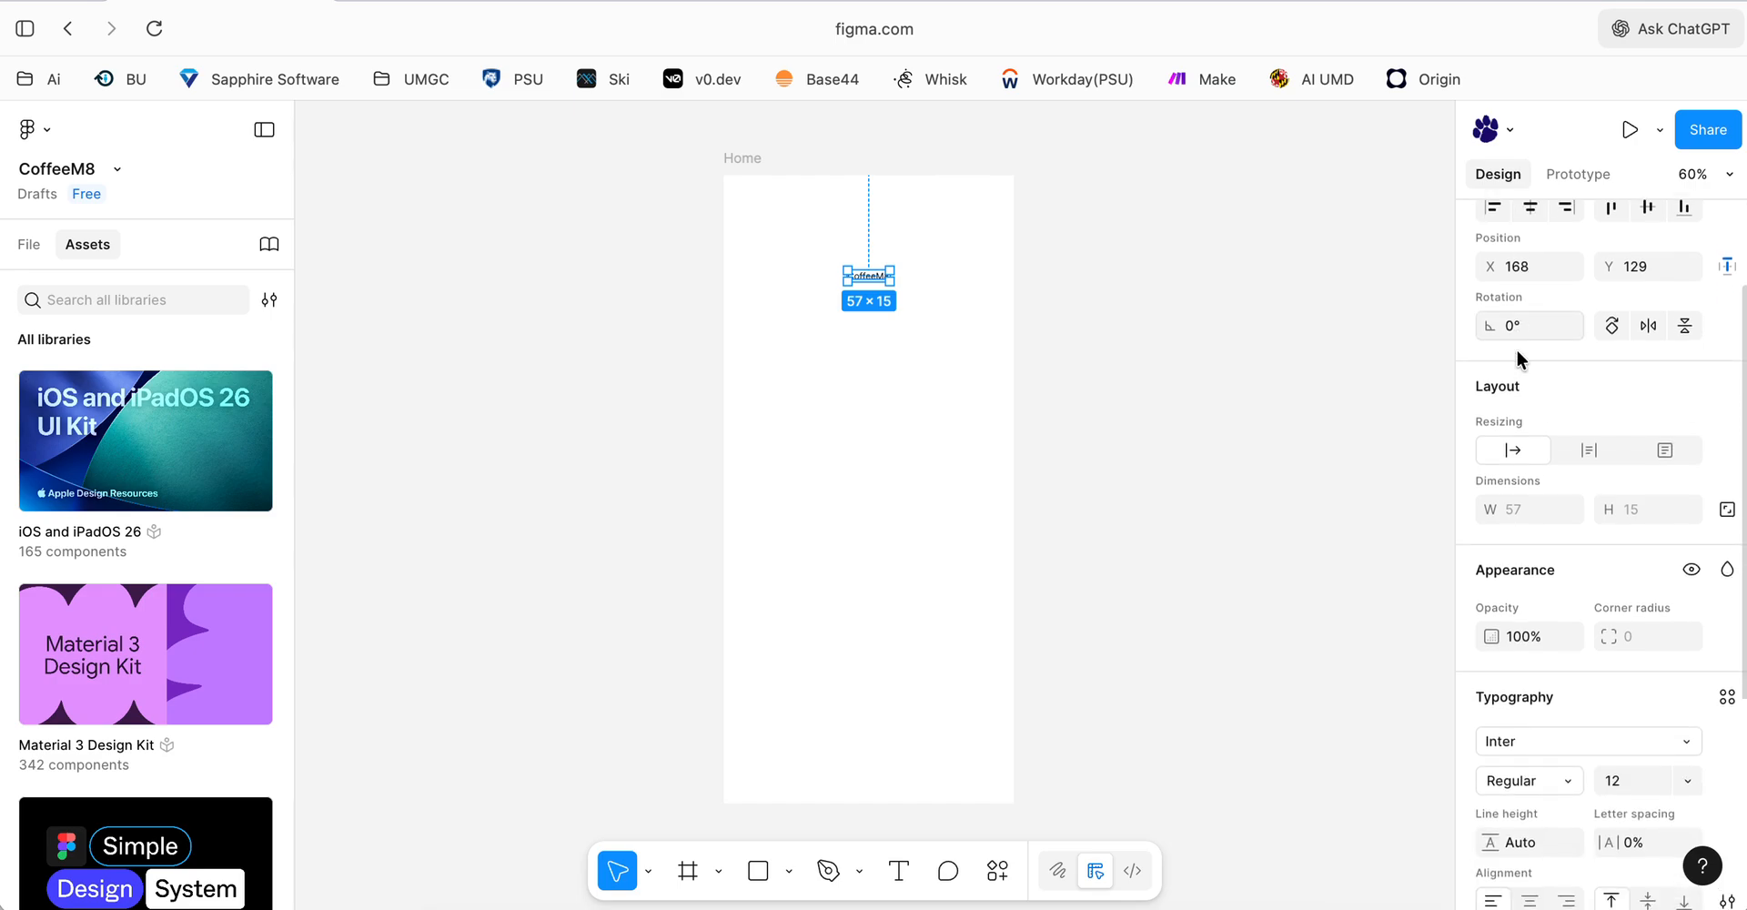
scroll(1509, 493, down, 4)
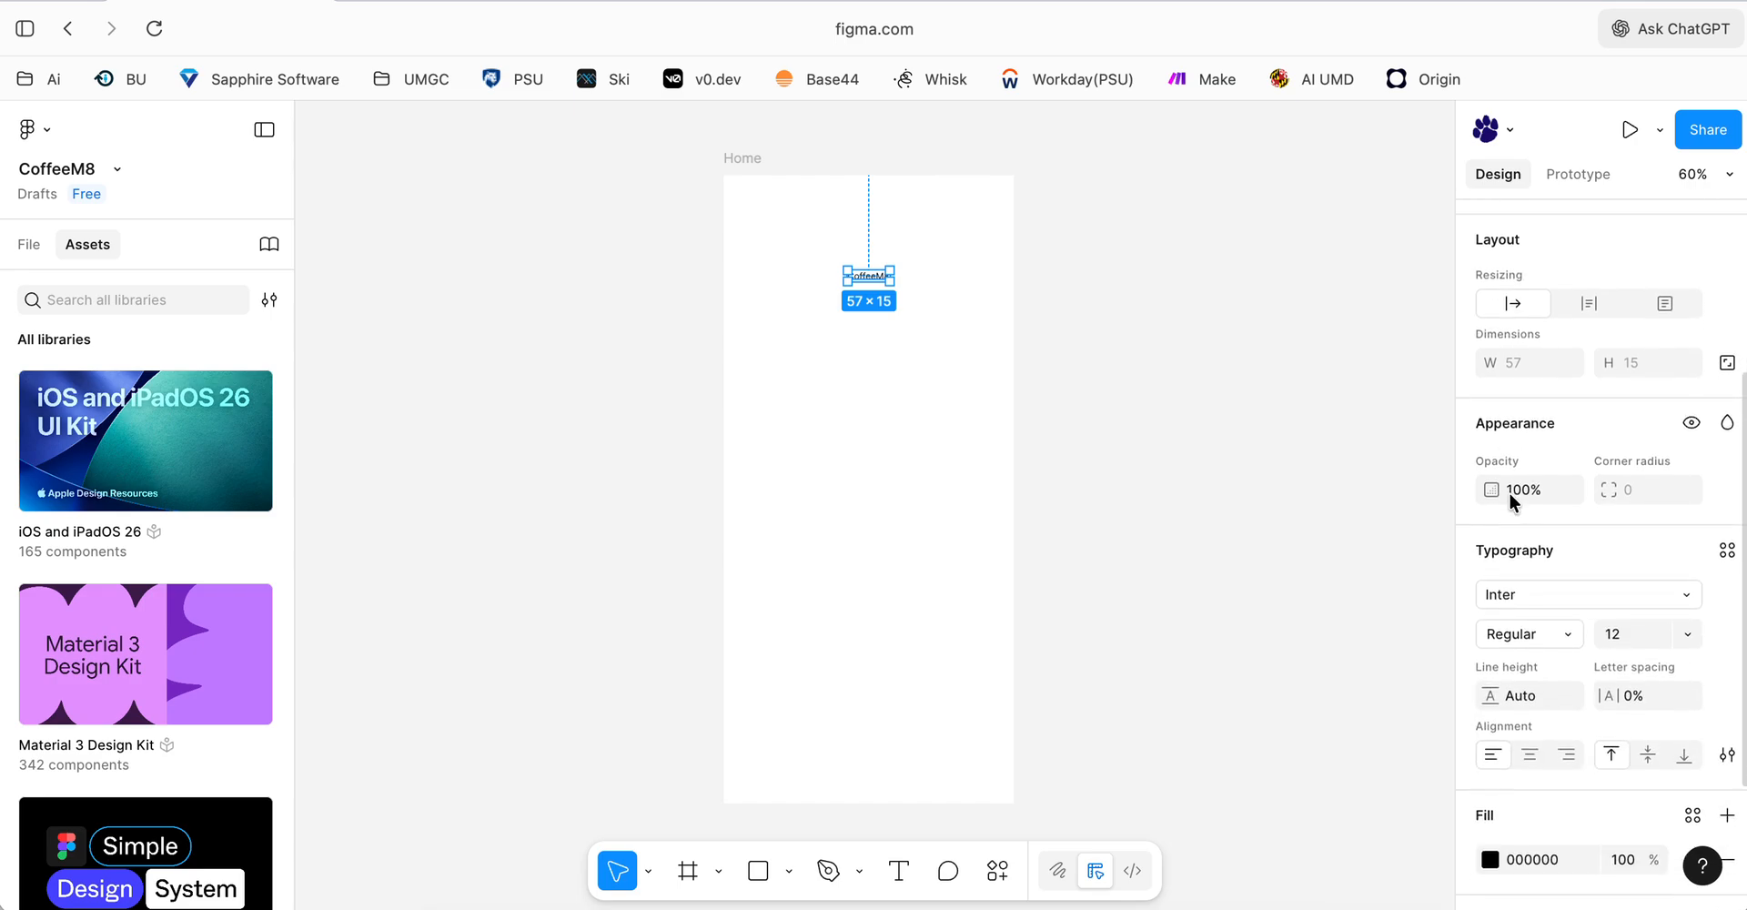
click(1506, 477)
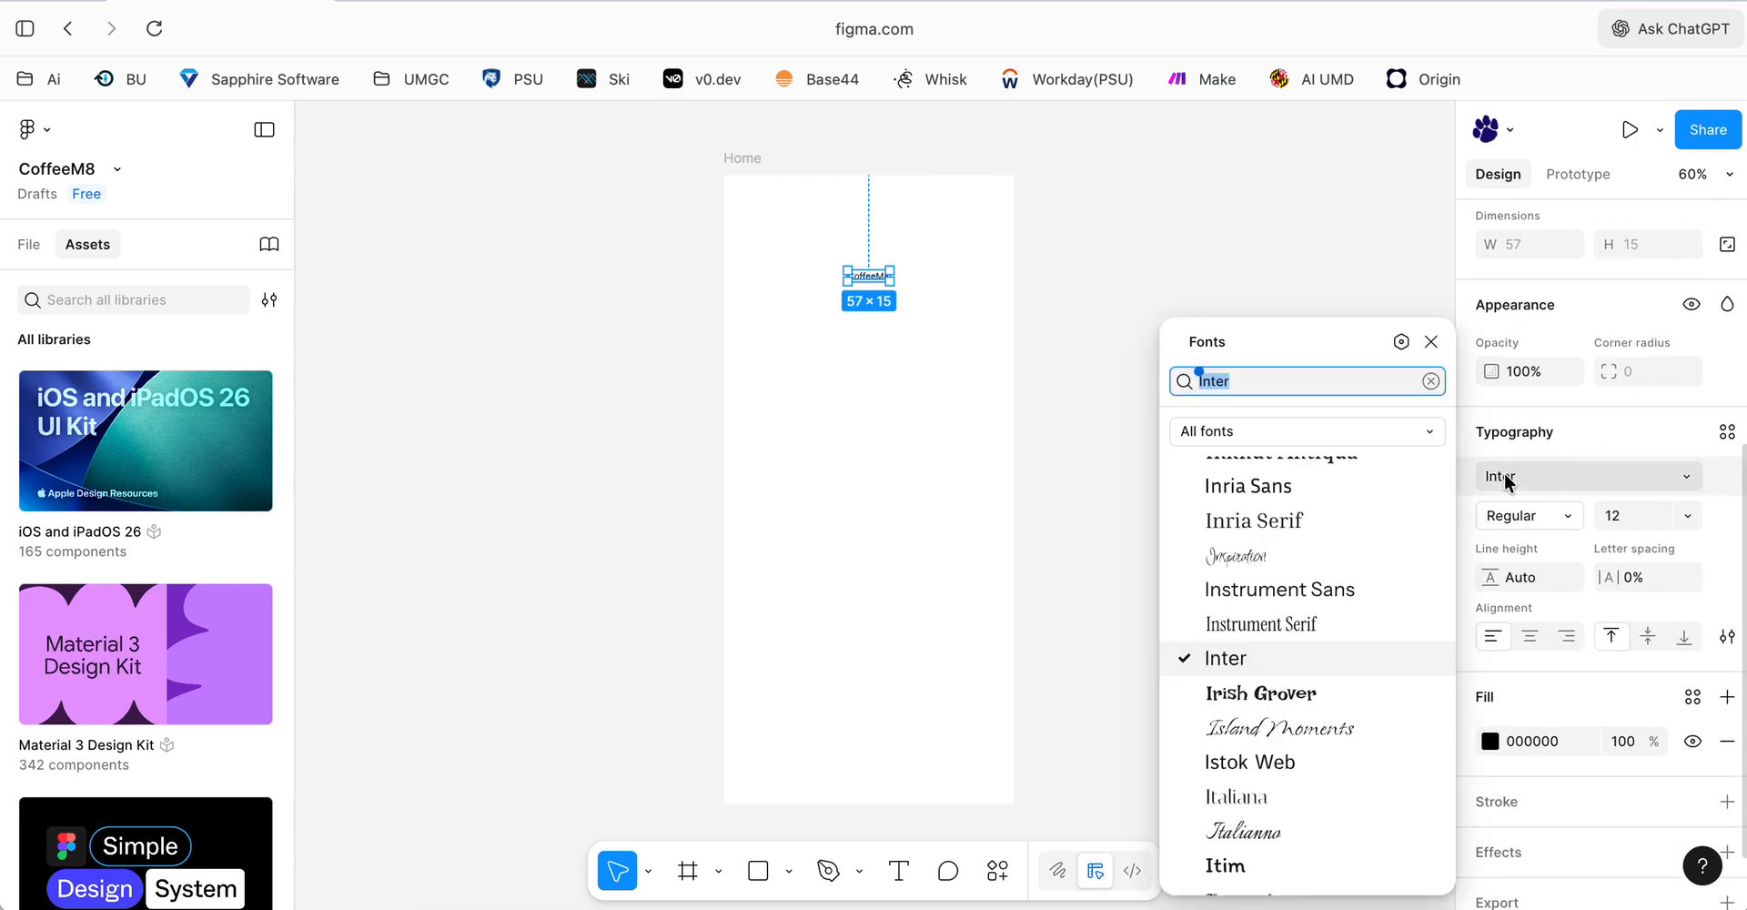
text(Jus)
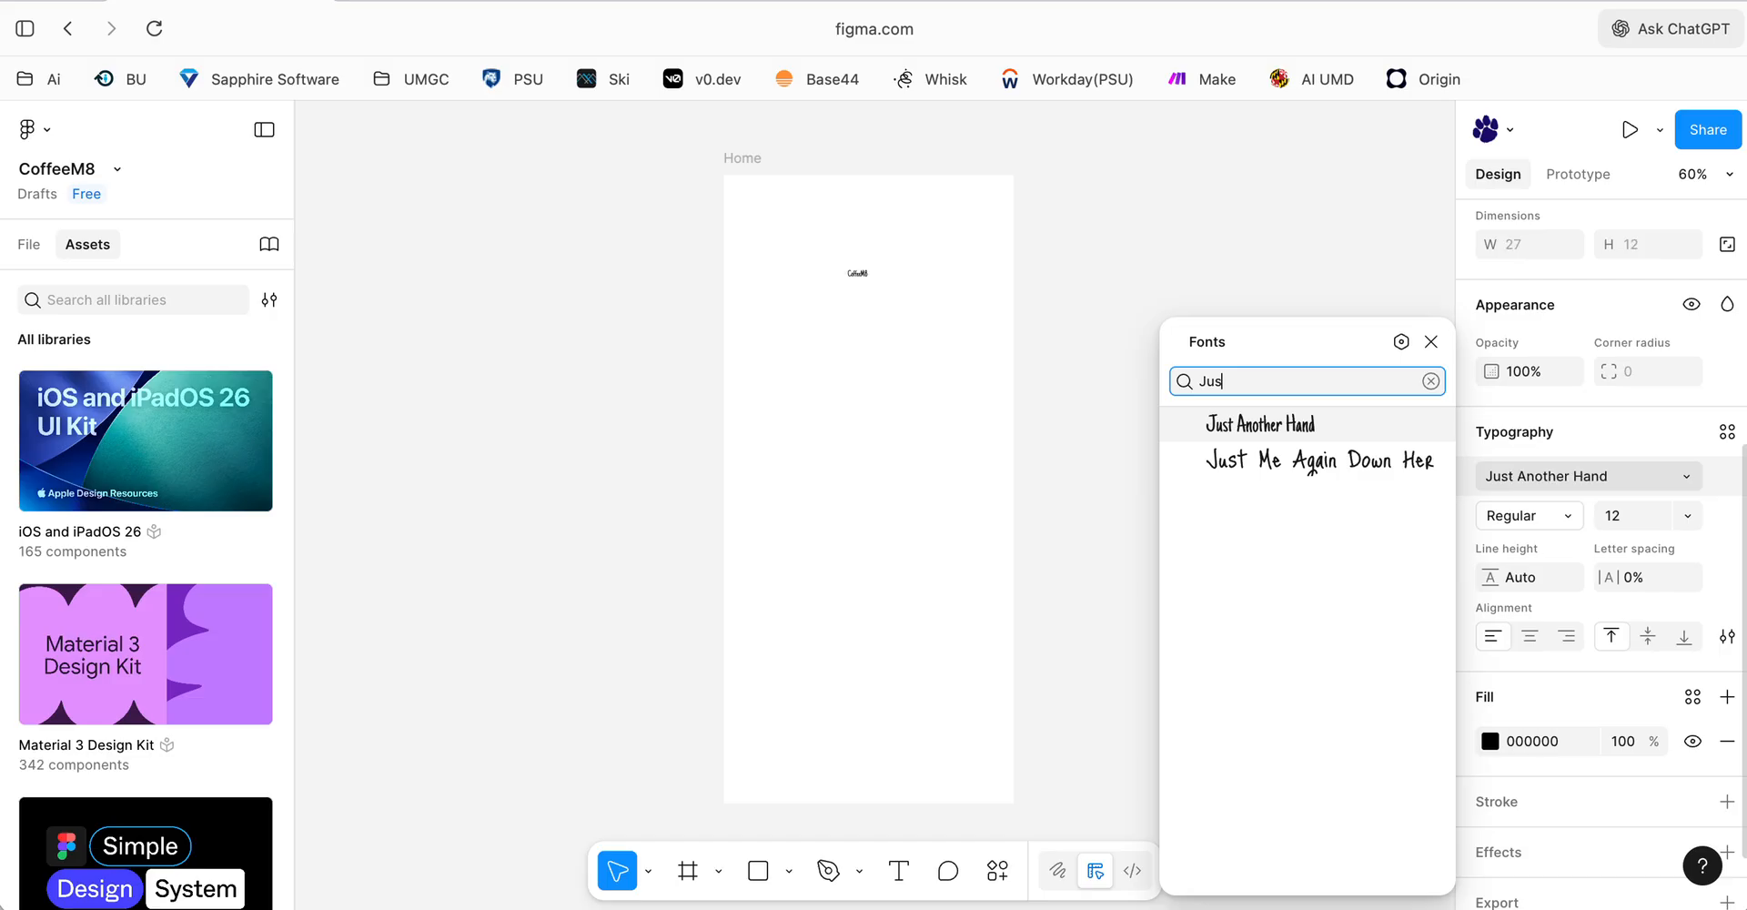
click(1345, 456)
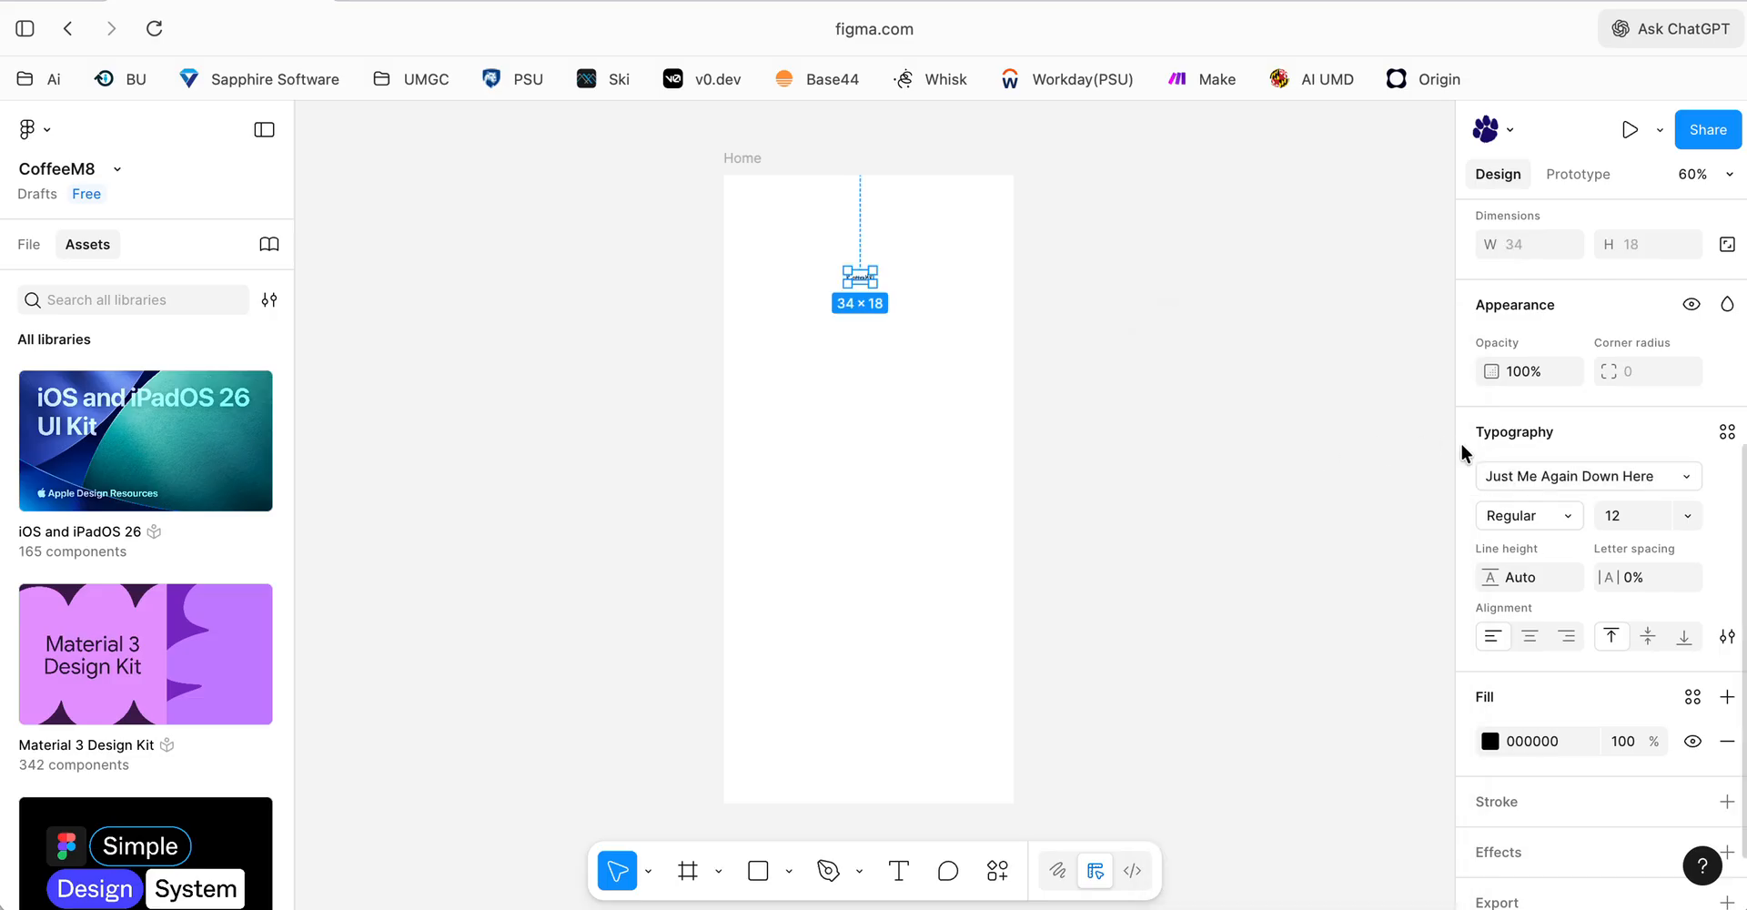
click(1686, 516)
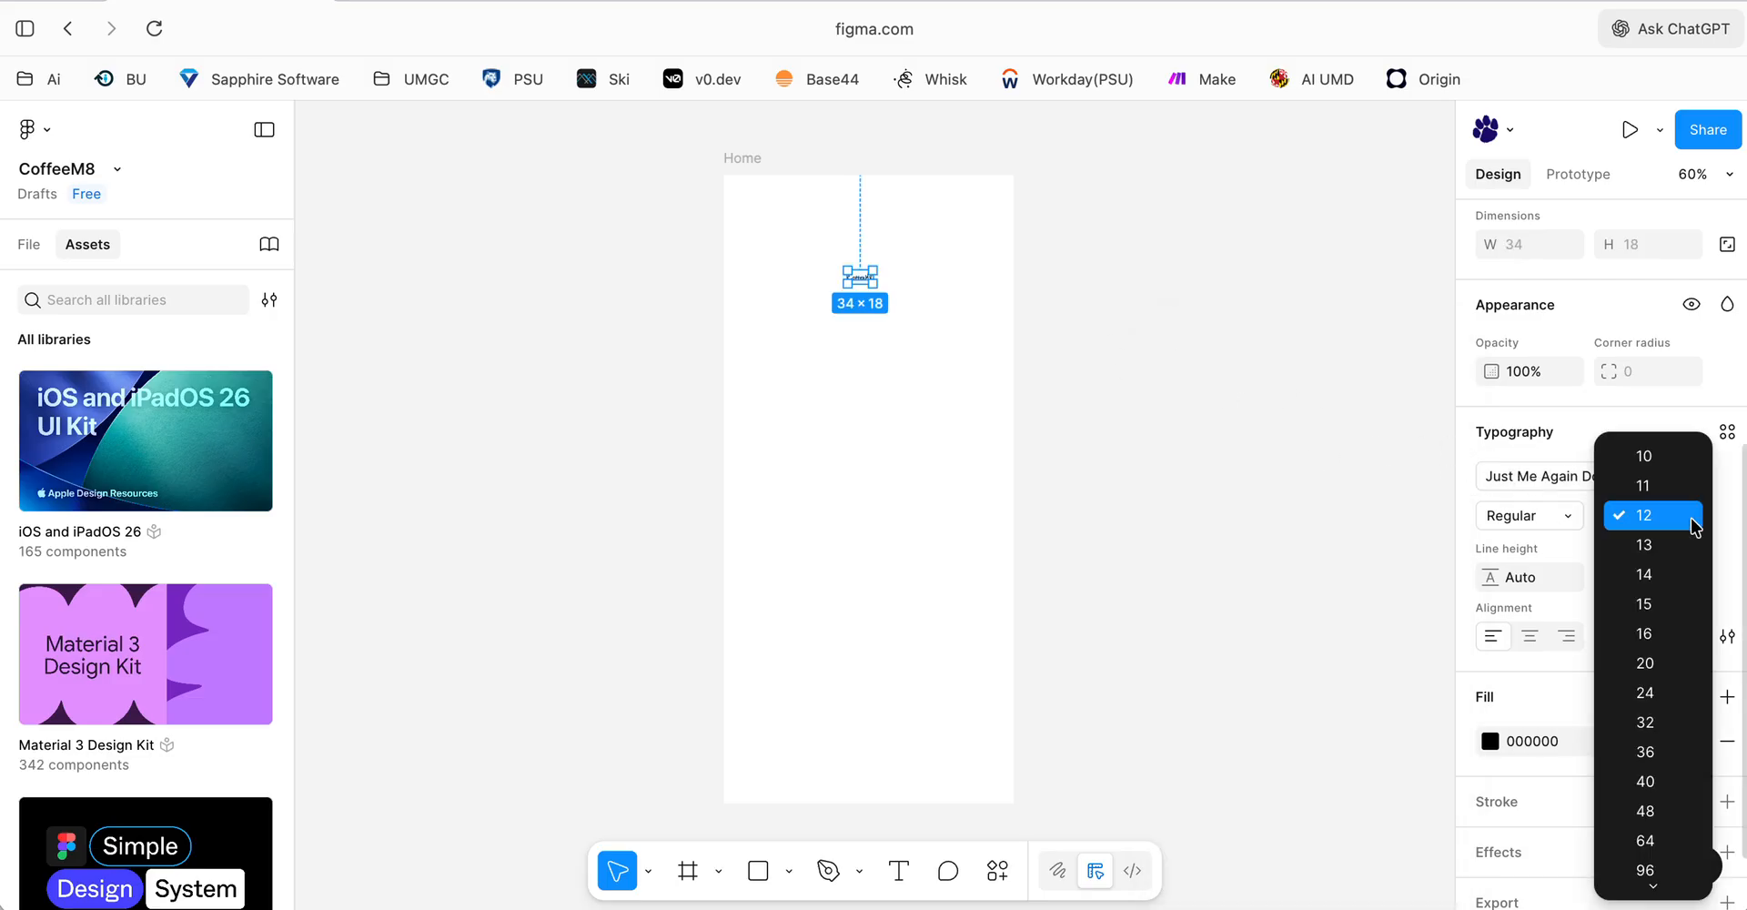
click(1664, 871)
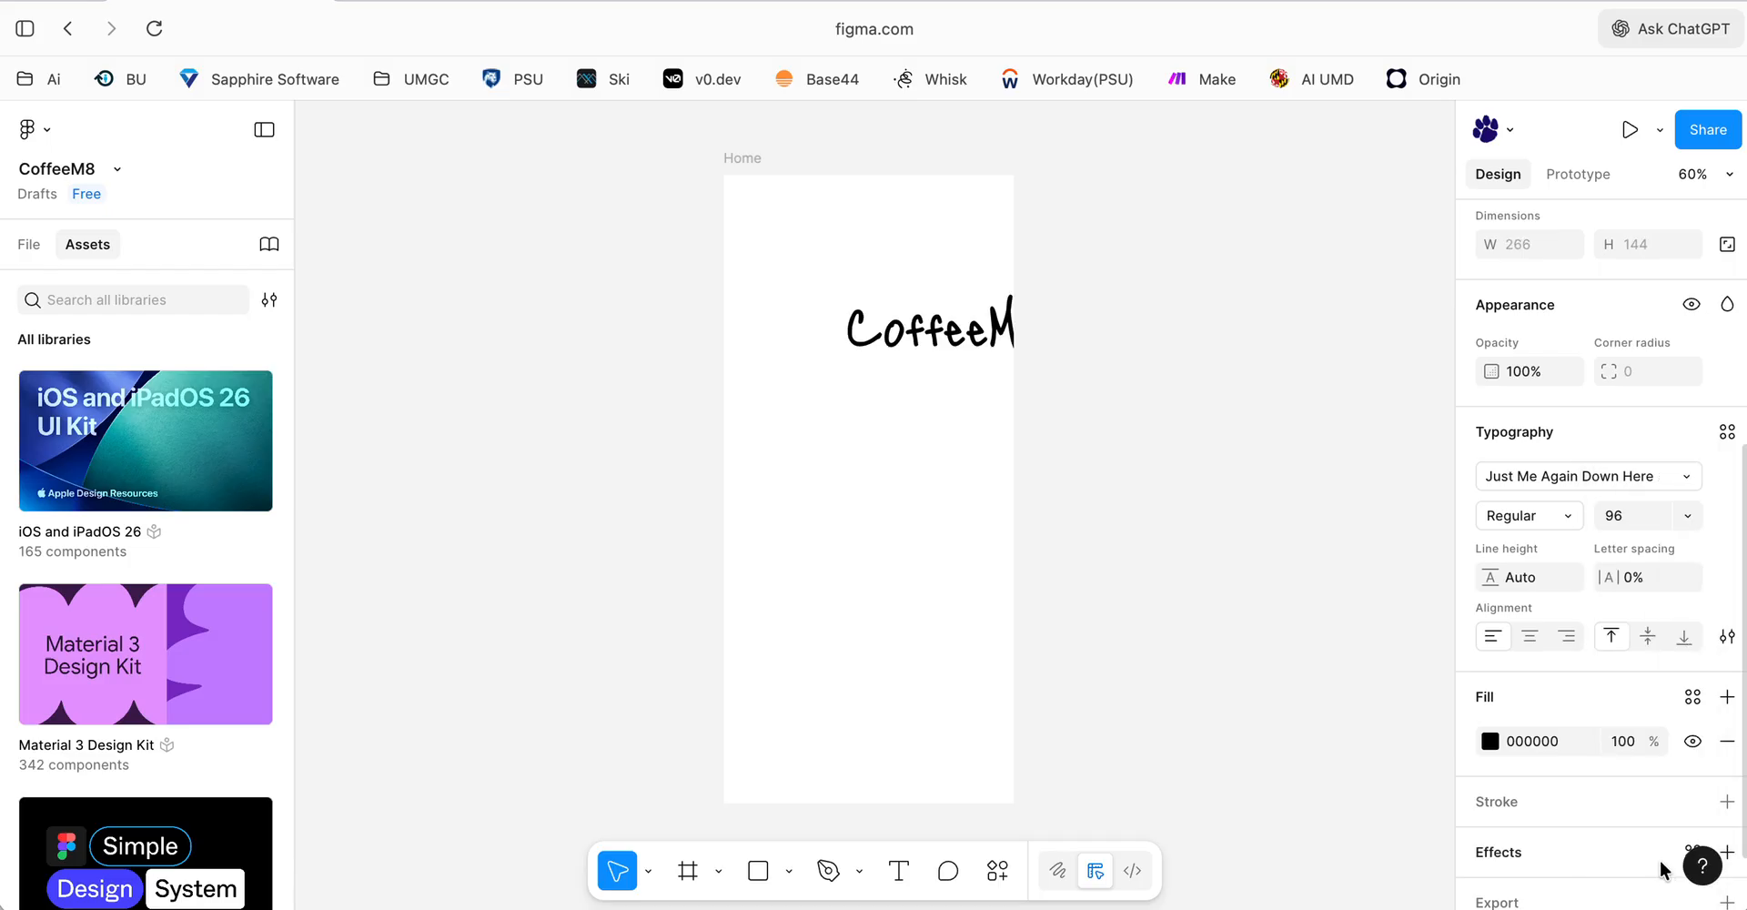
- Move the enlarged CoffeeM8 title up to about Y 57 and center it horizontally in the Home frame
click(938, 337)
drag(938, 337, 872, 283)
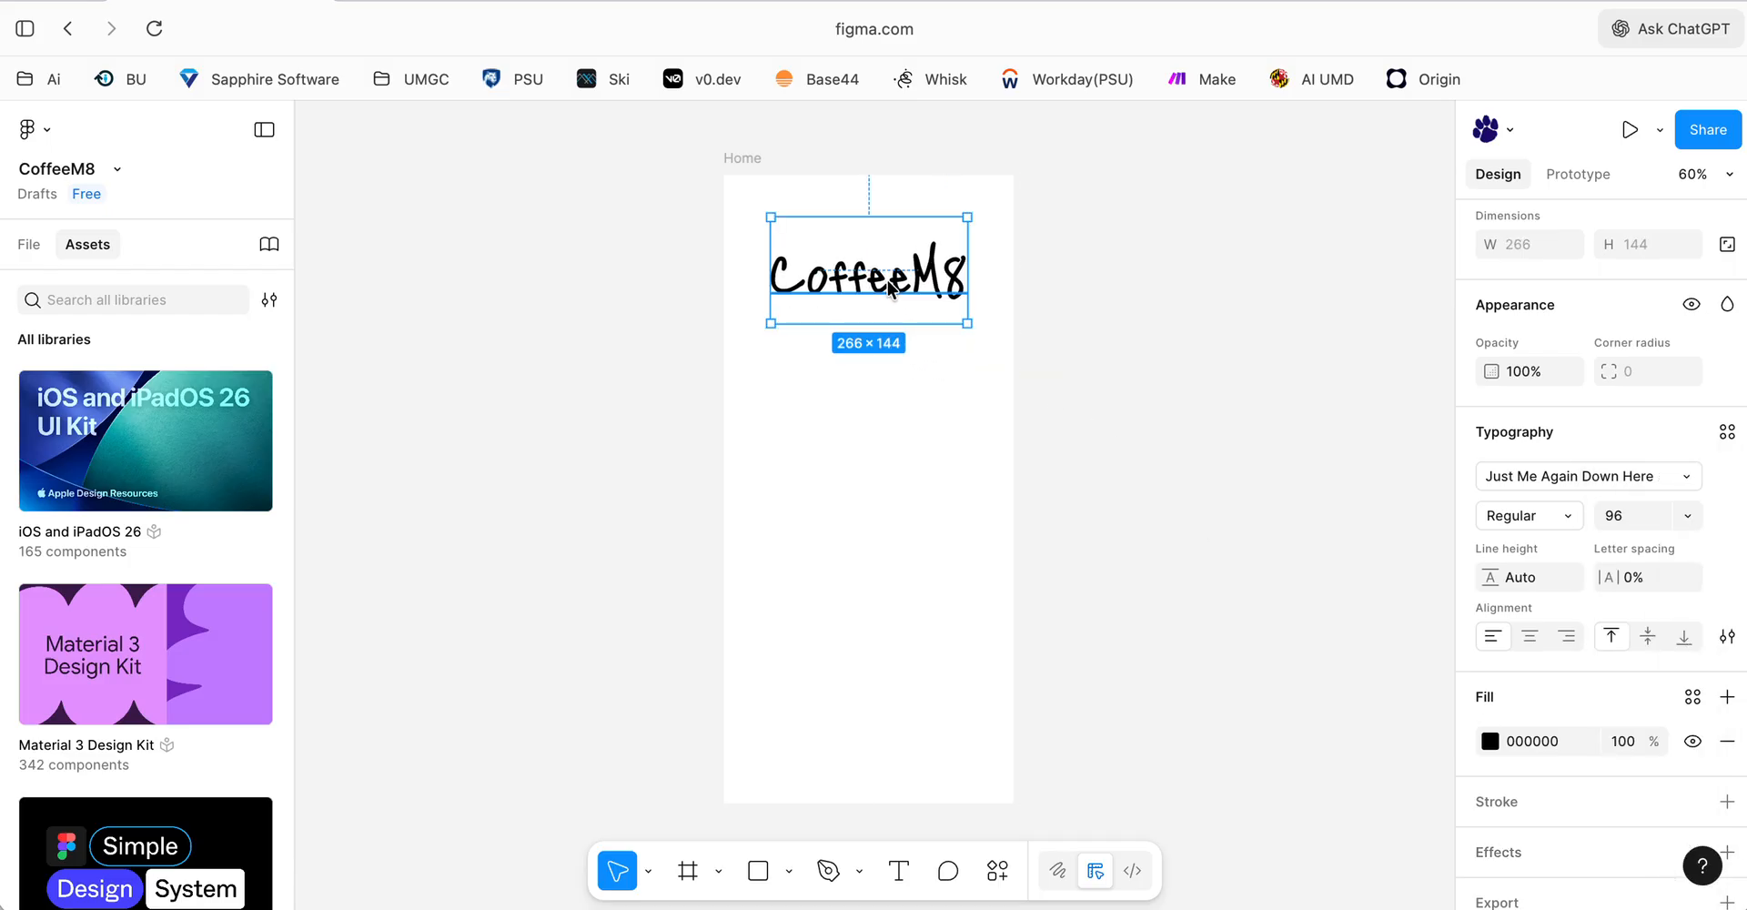
scroll(1548, 396, up, 5)
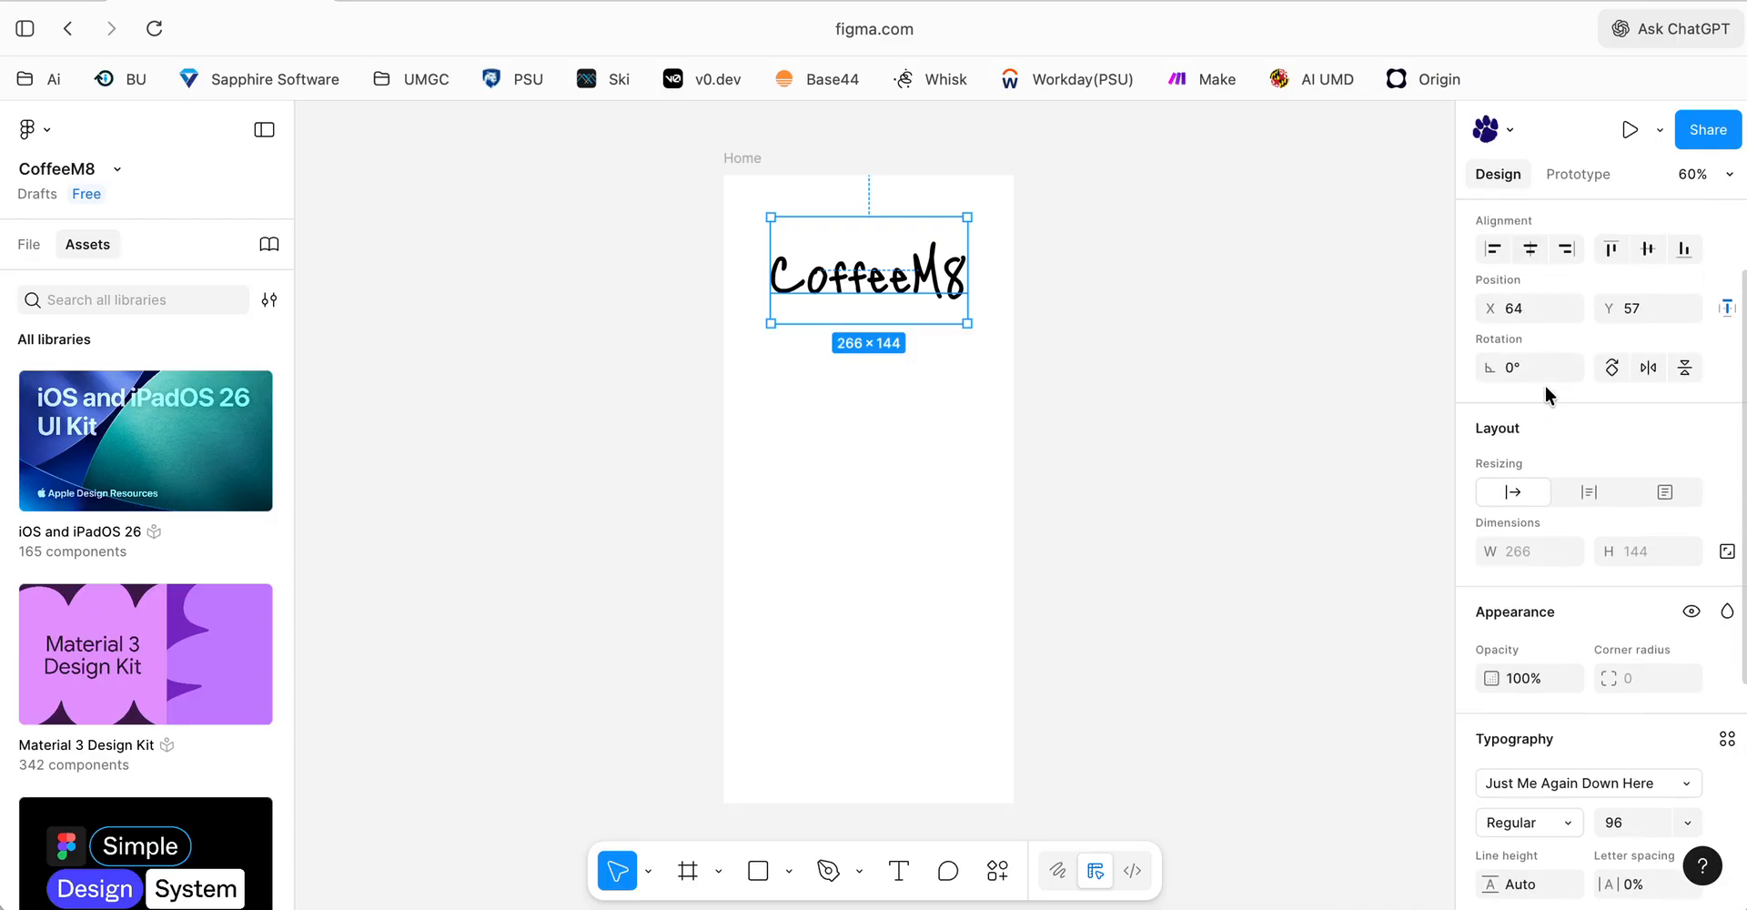
click(1531, 329)
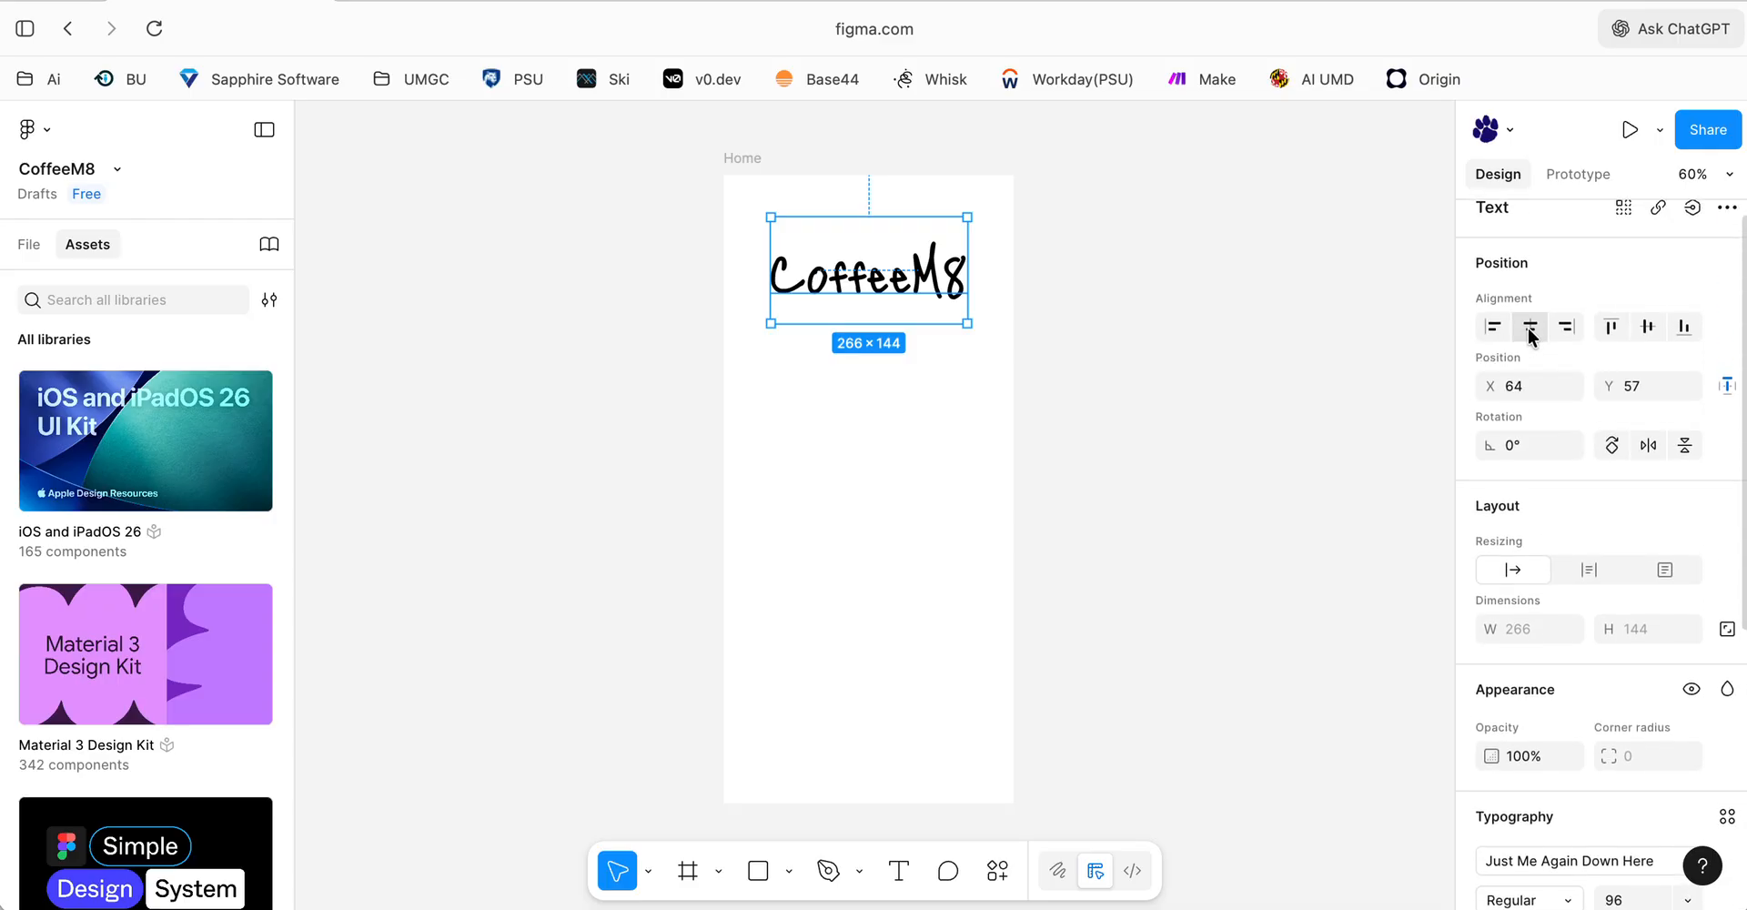
- Change the CoffeeM8 title's fill to a coffee-like orange-brown, about D49364
scroll(1527, 440, down, 3)
scroll(1526, 441, down, 5)
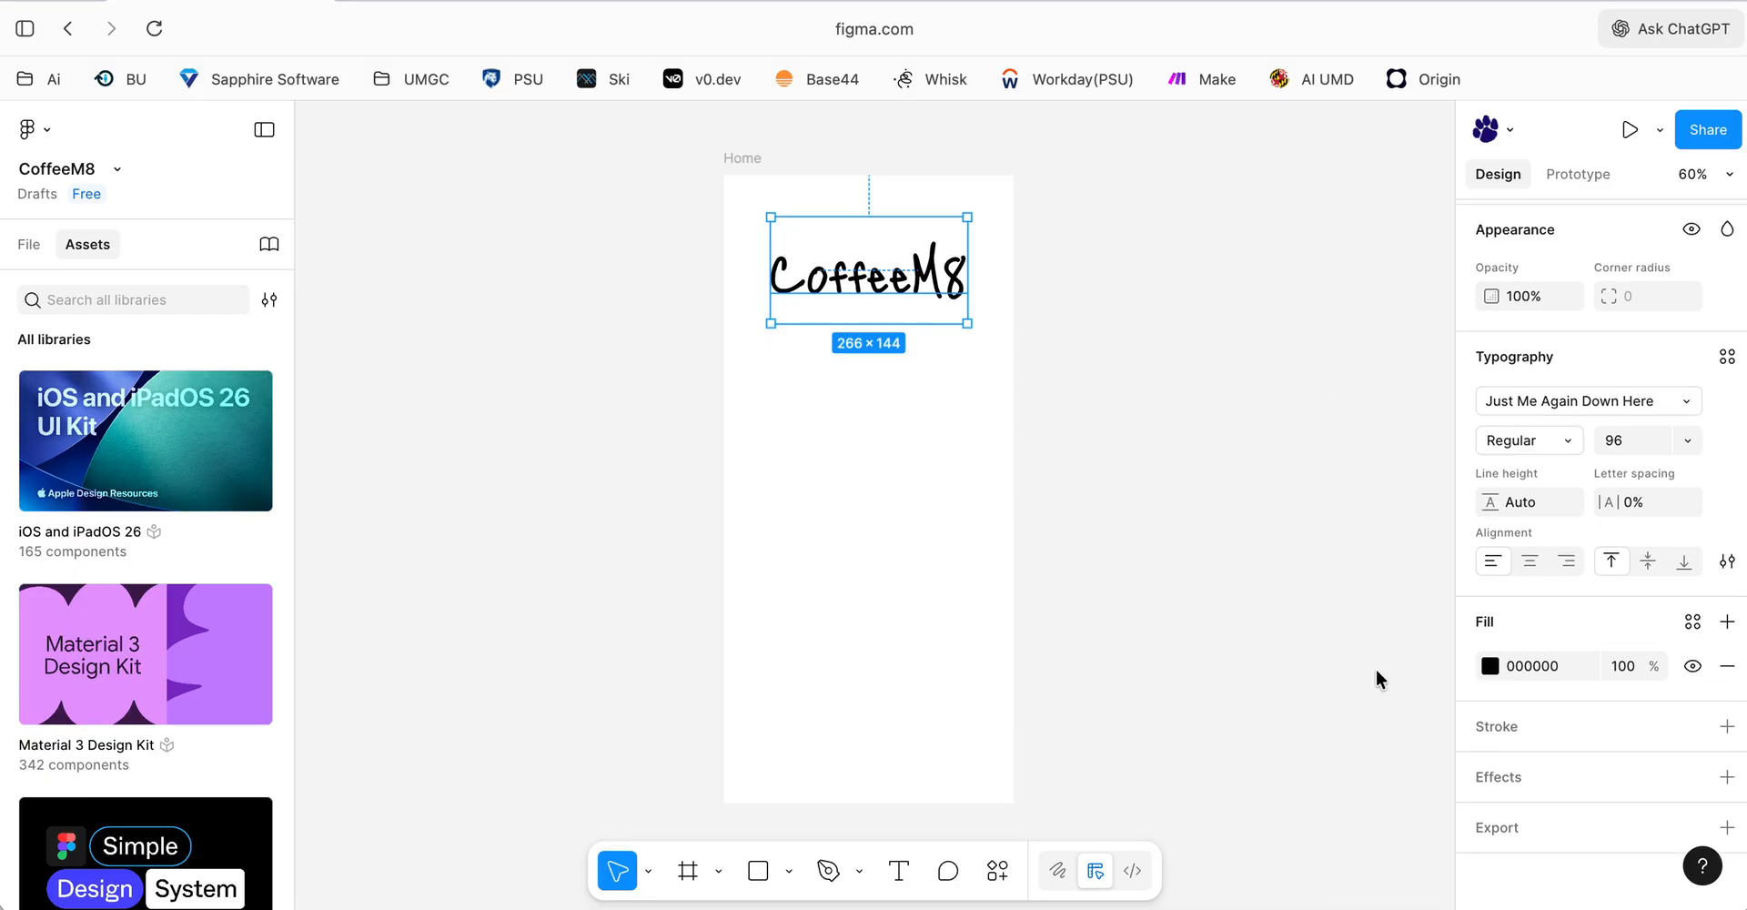
click(1493, 665)
drag(1235, 694, 1247, 693)
drag(1299, 512, 1316, 464)
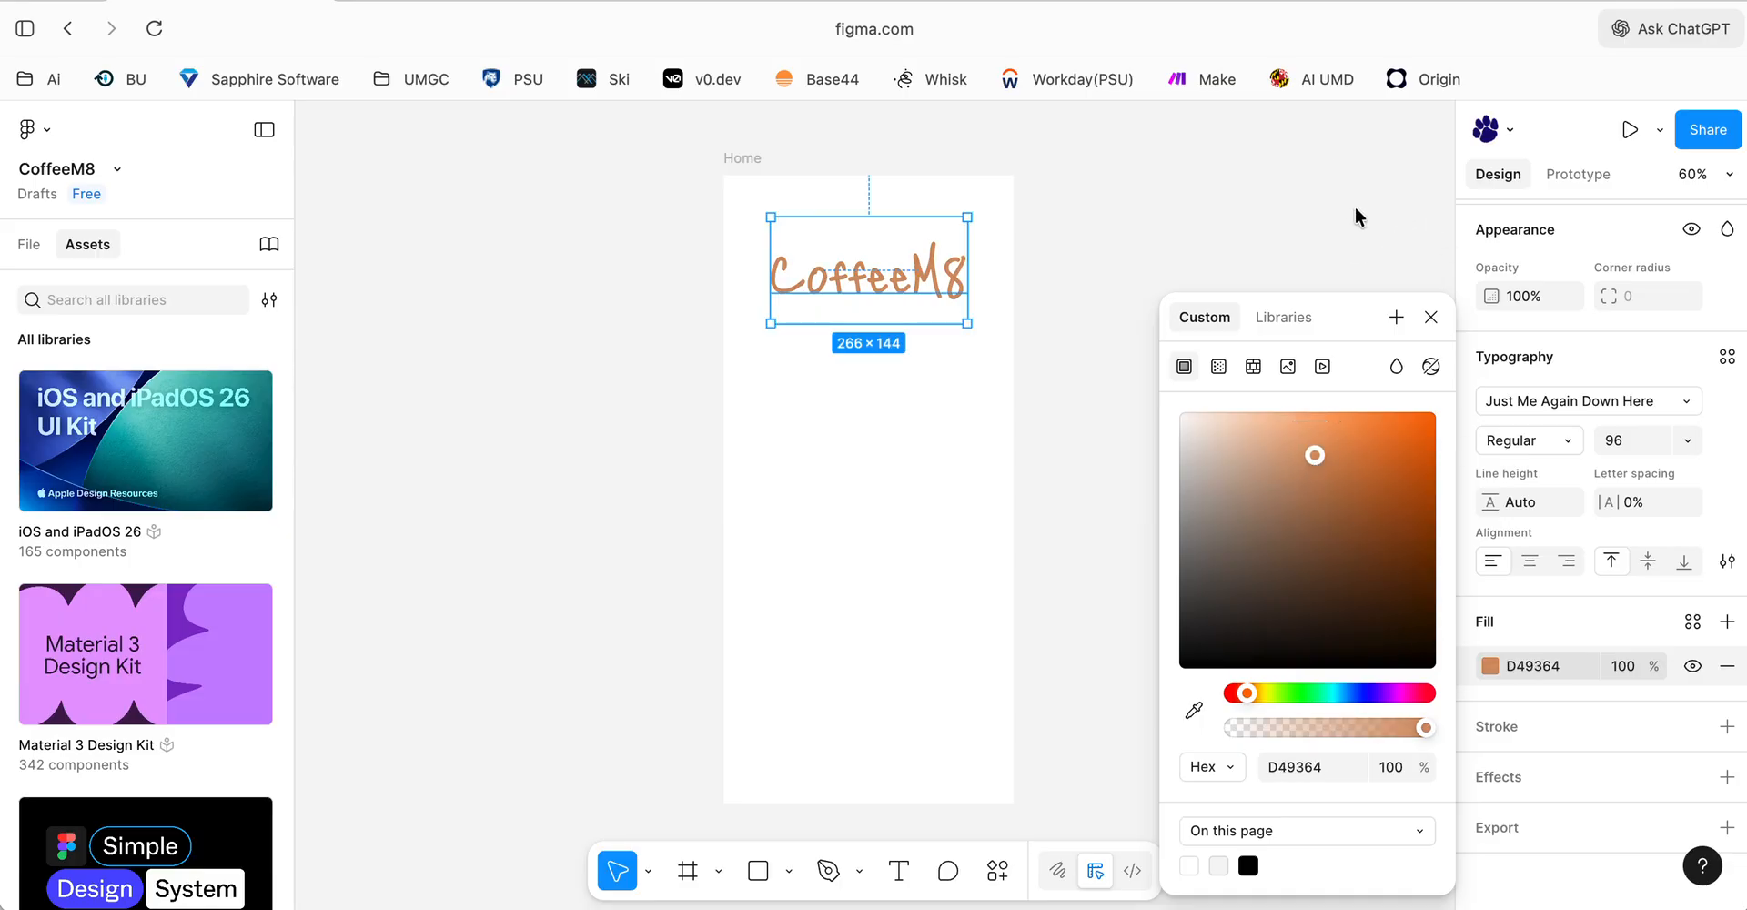
click(1361, 218)
- Add a black 000000 outside stroke with weight 1 to the CoffeeM8 title
click(961, 265)
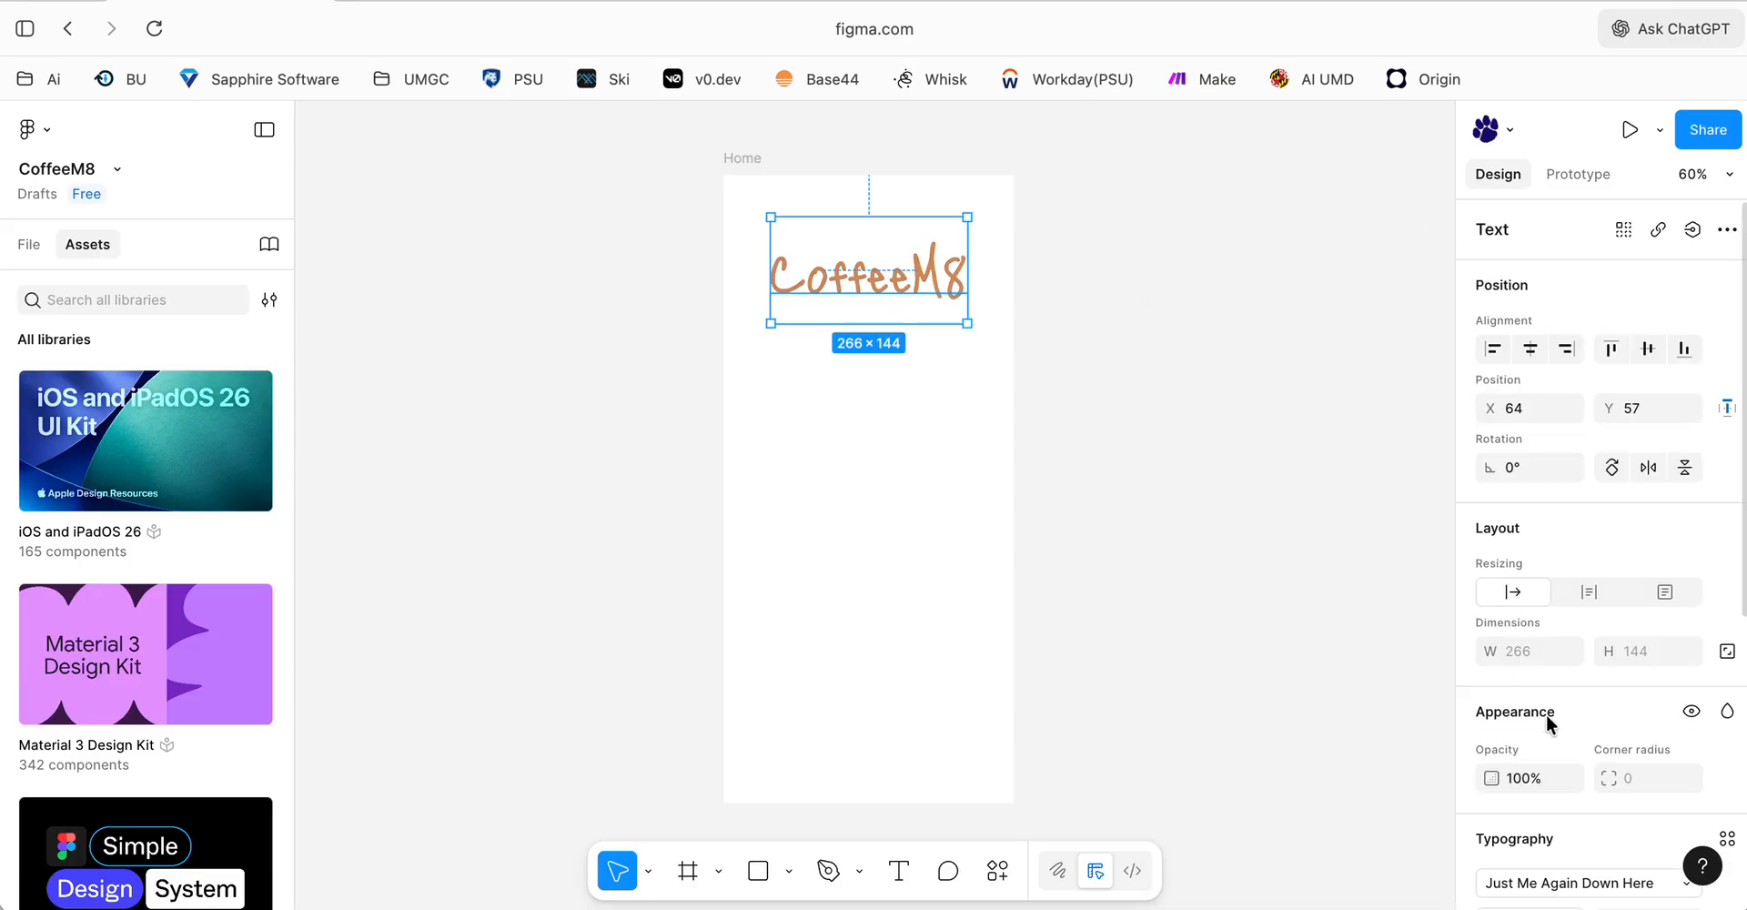
scroll(1548, 719, down, 3)
scroll(1547, 719, down, 2)
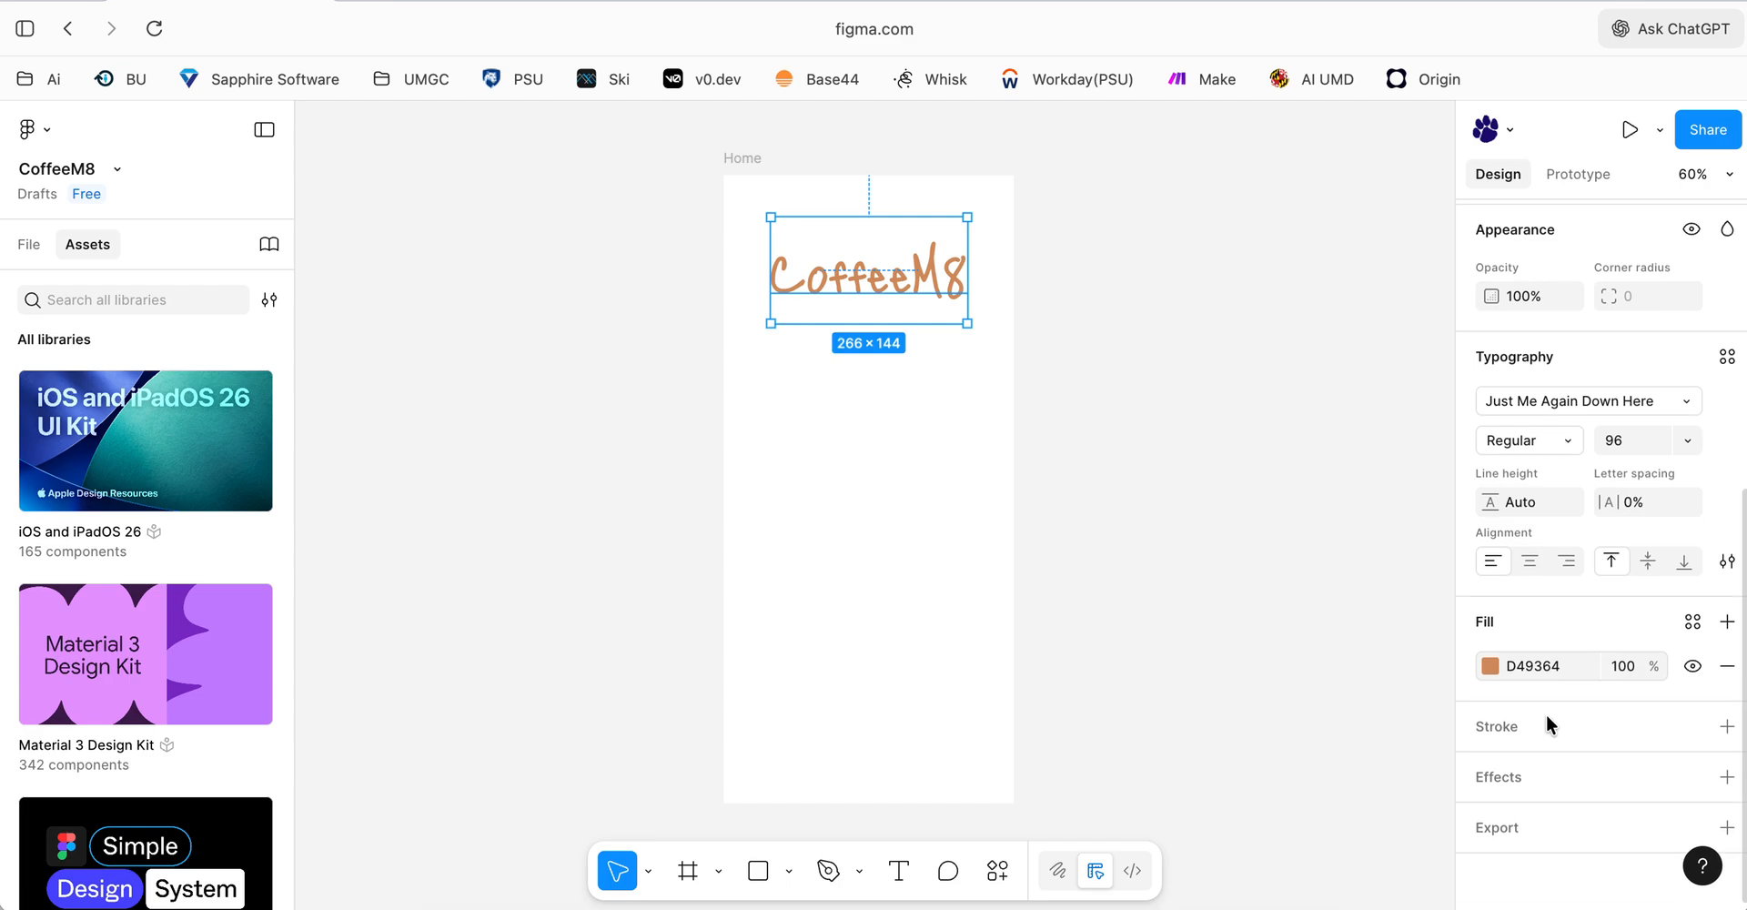
click(1532, 726)
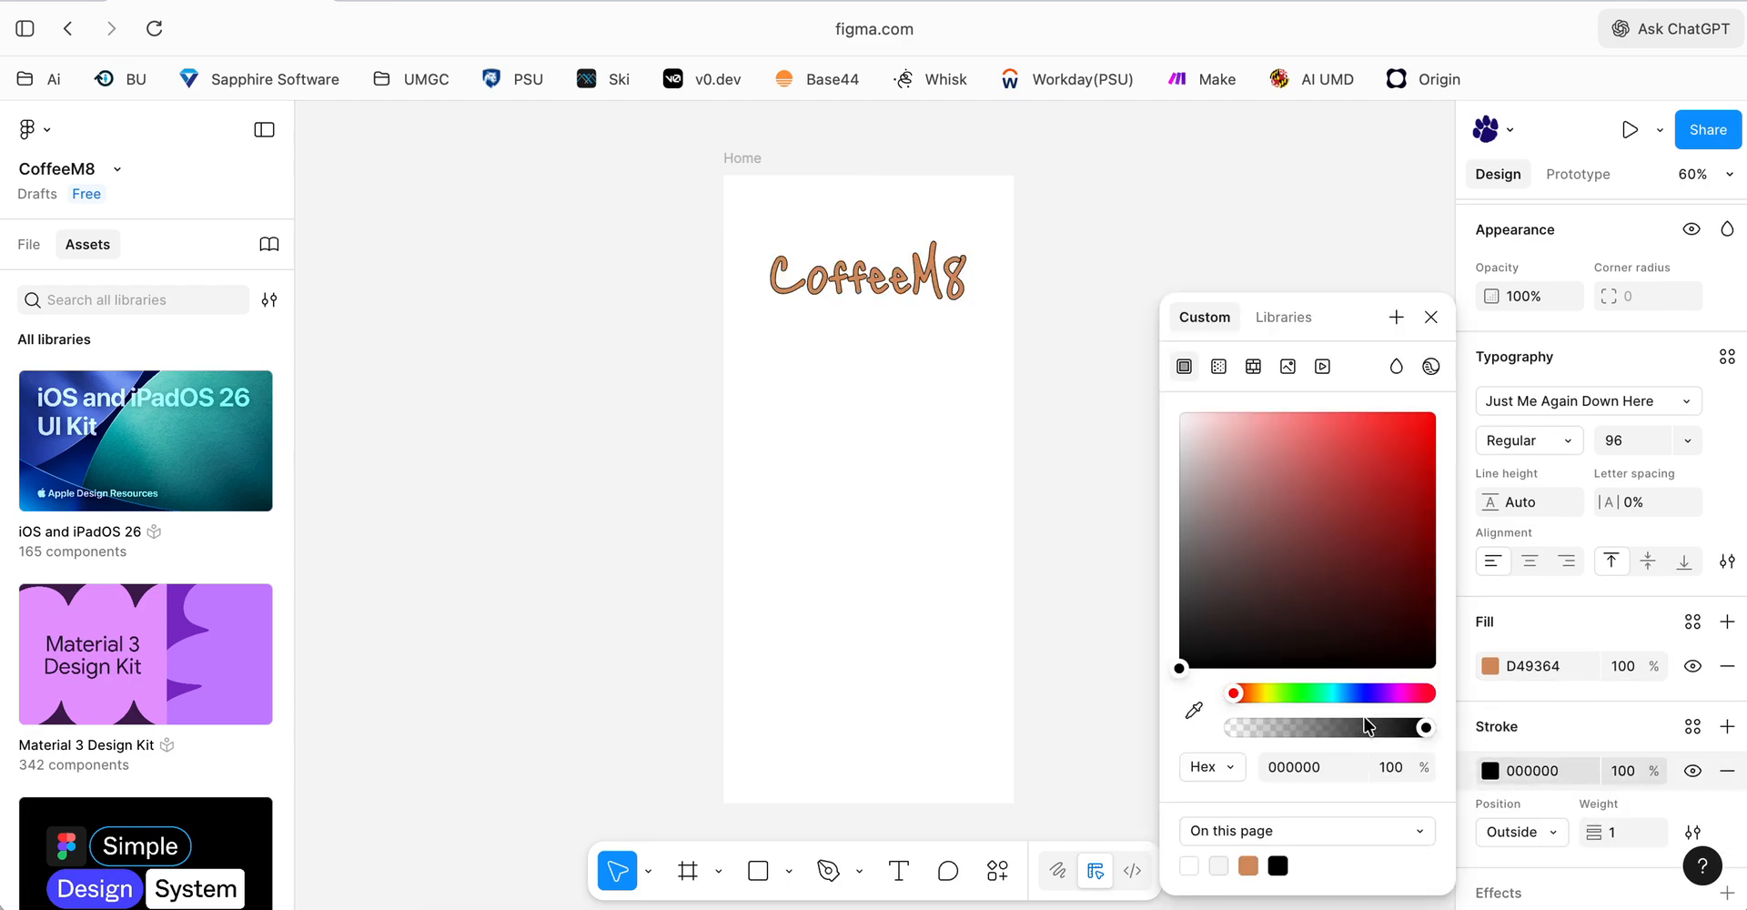
click(1089, 218)
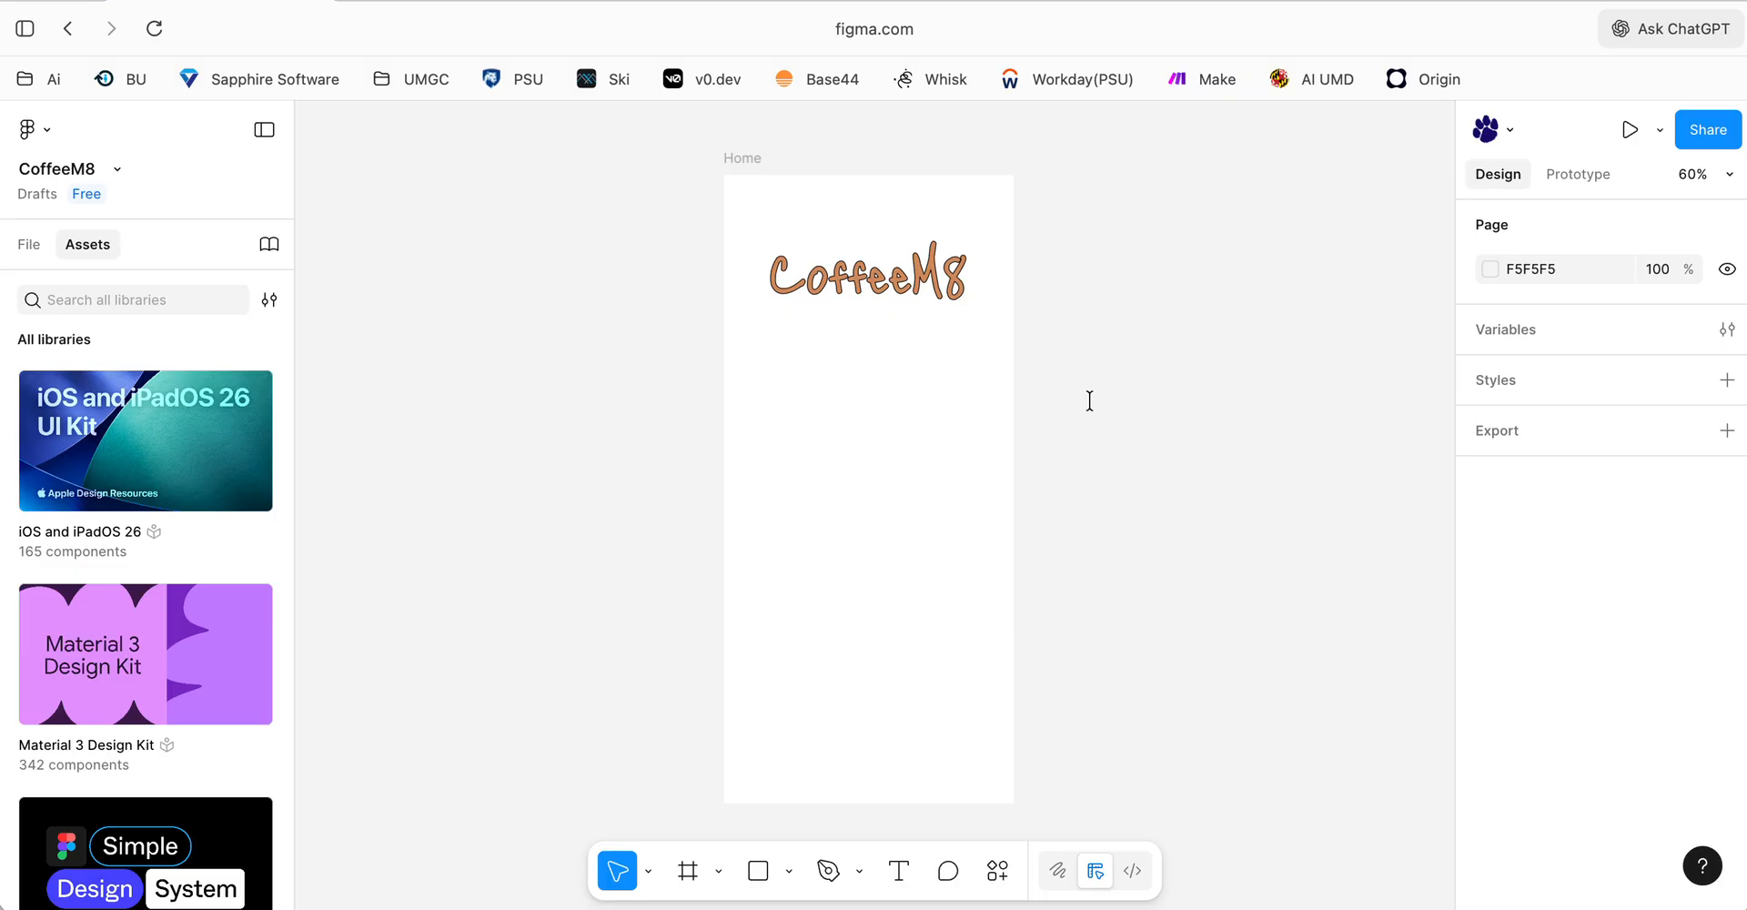
click(1489, 270)
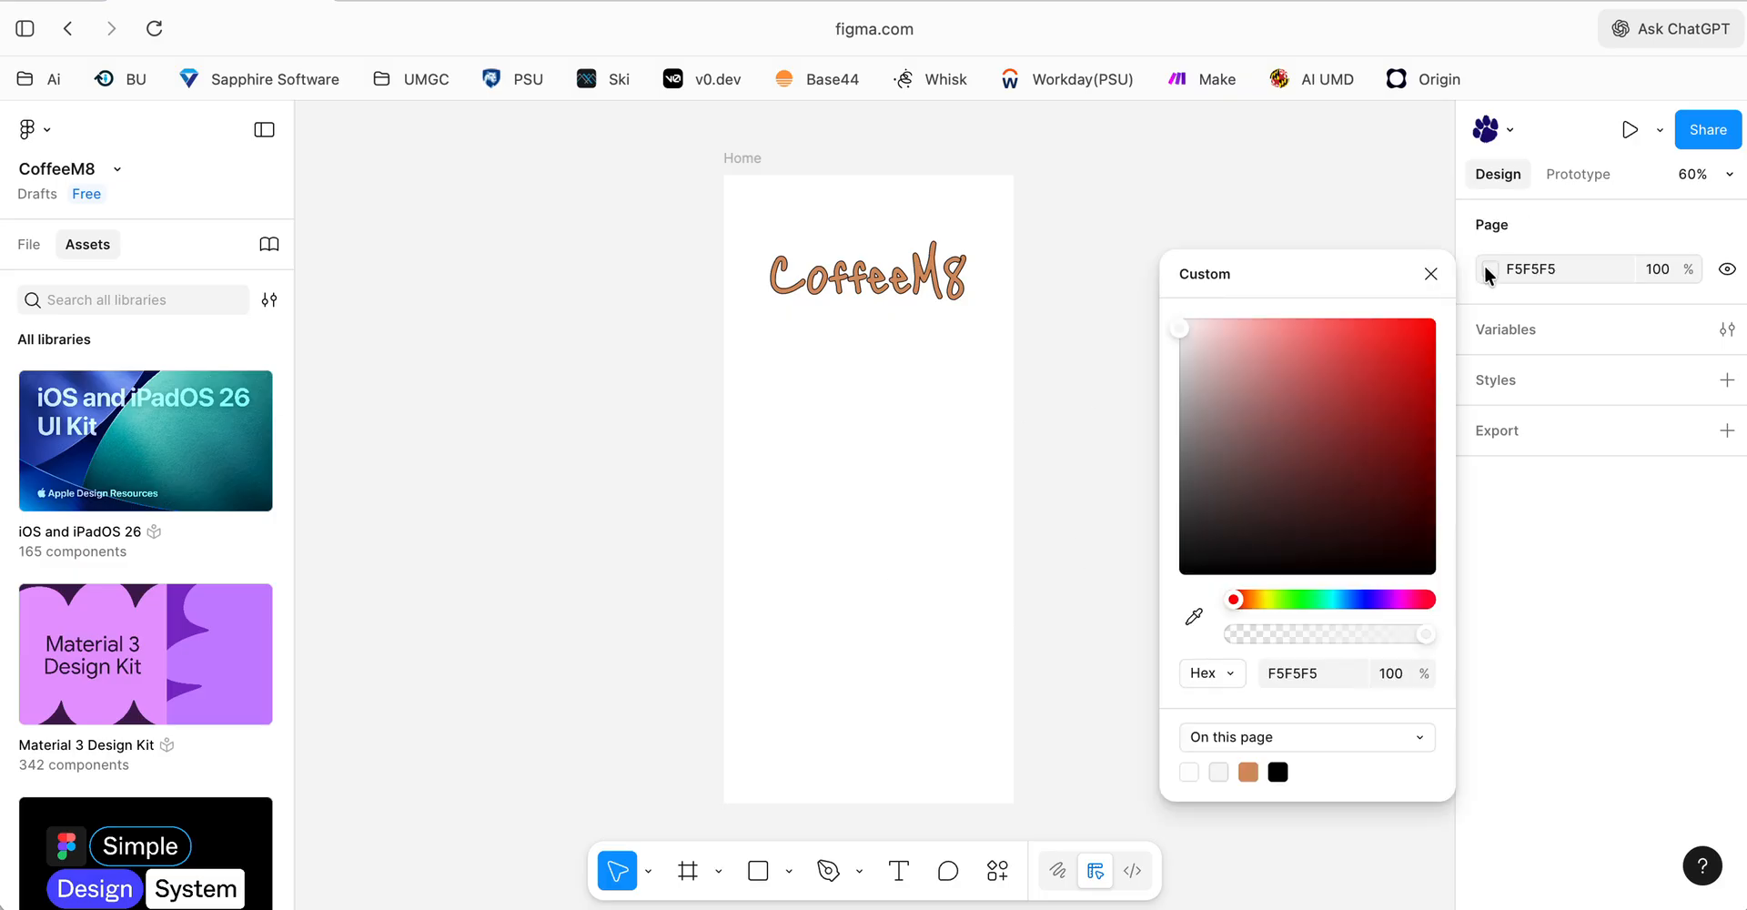
click(1342, 223)
click(1487, 271)
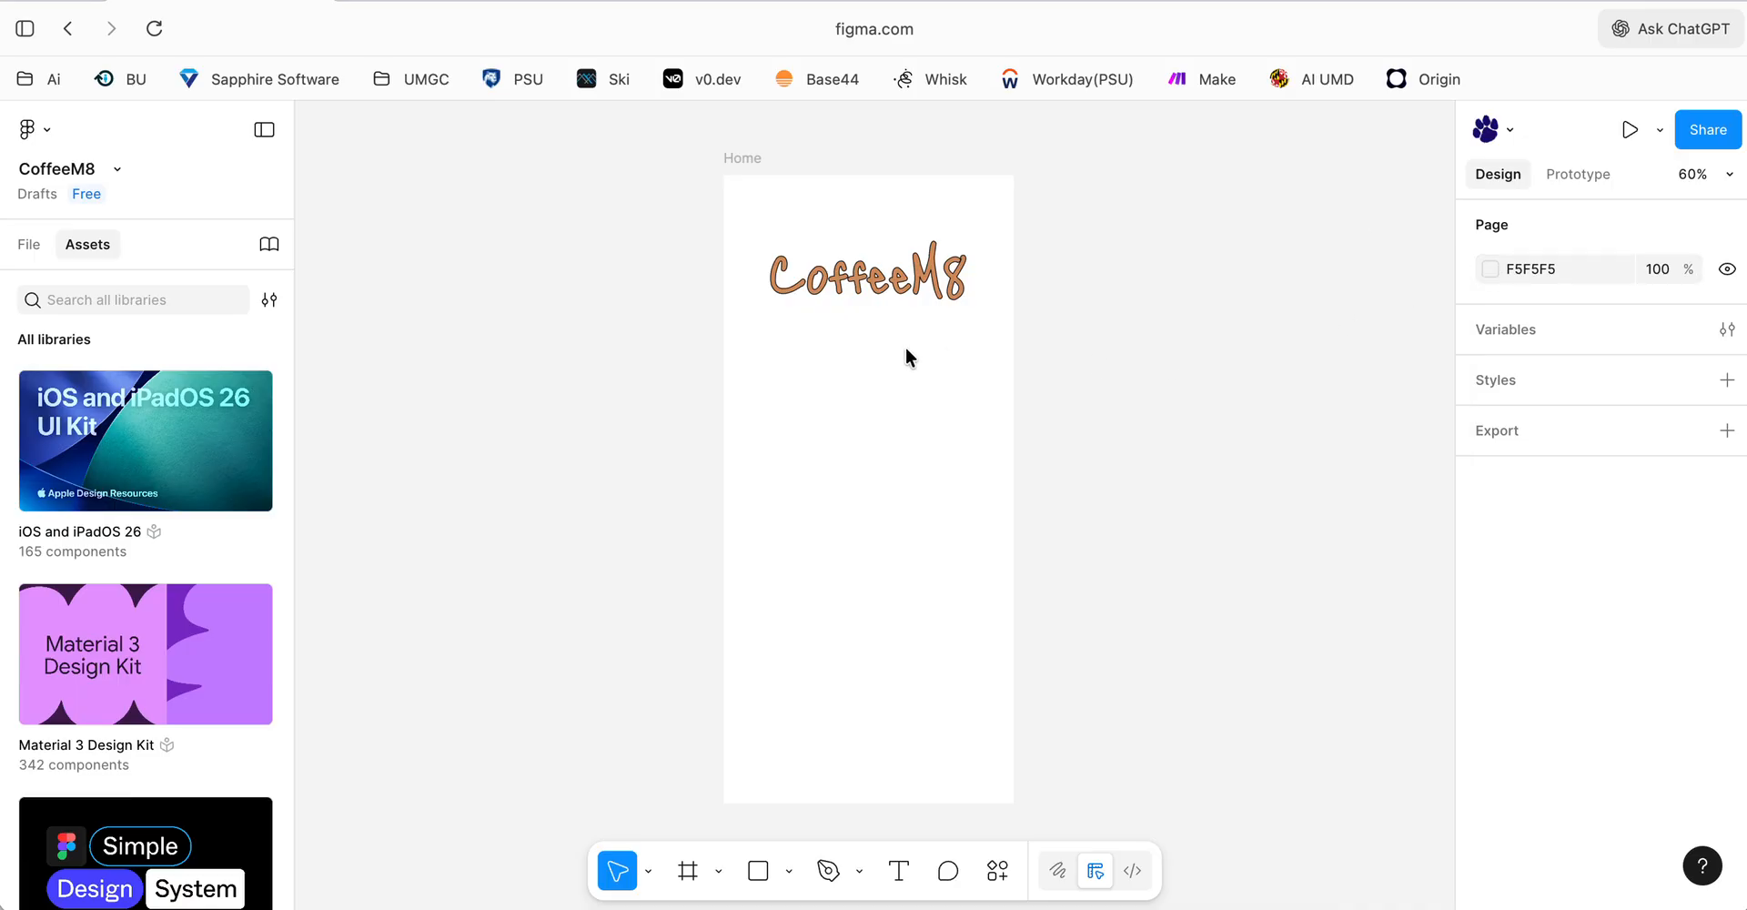
- Change the Home frame's fill to a radial gradient from white FFFFFF to grey 999999
click(748, 160)
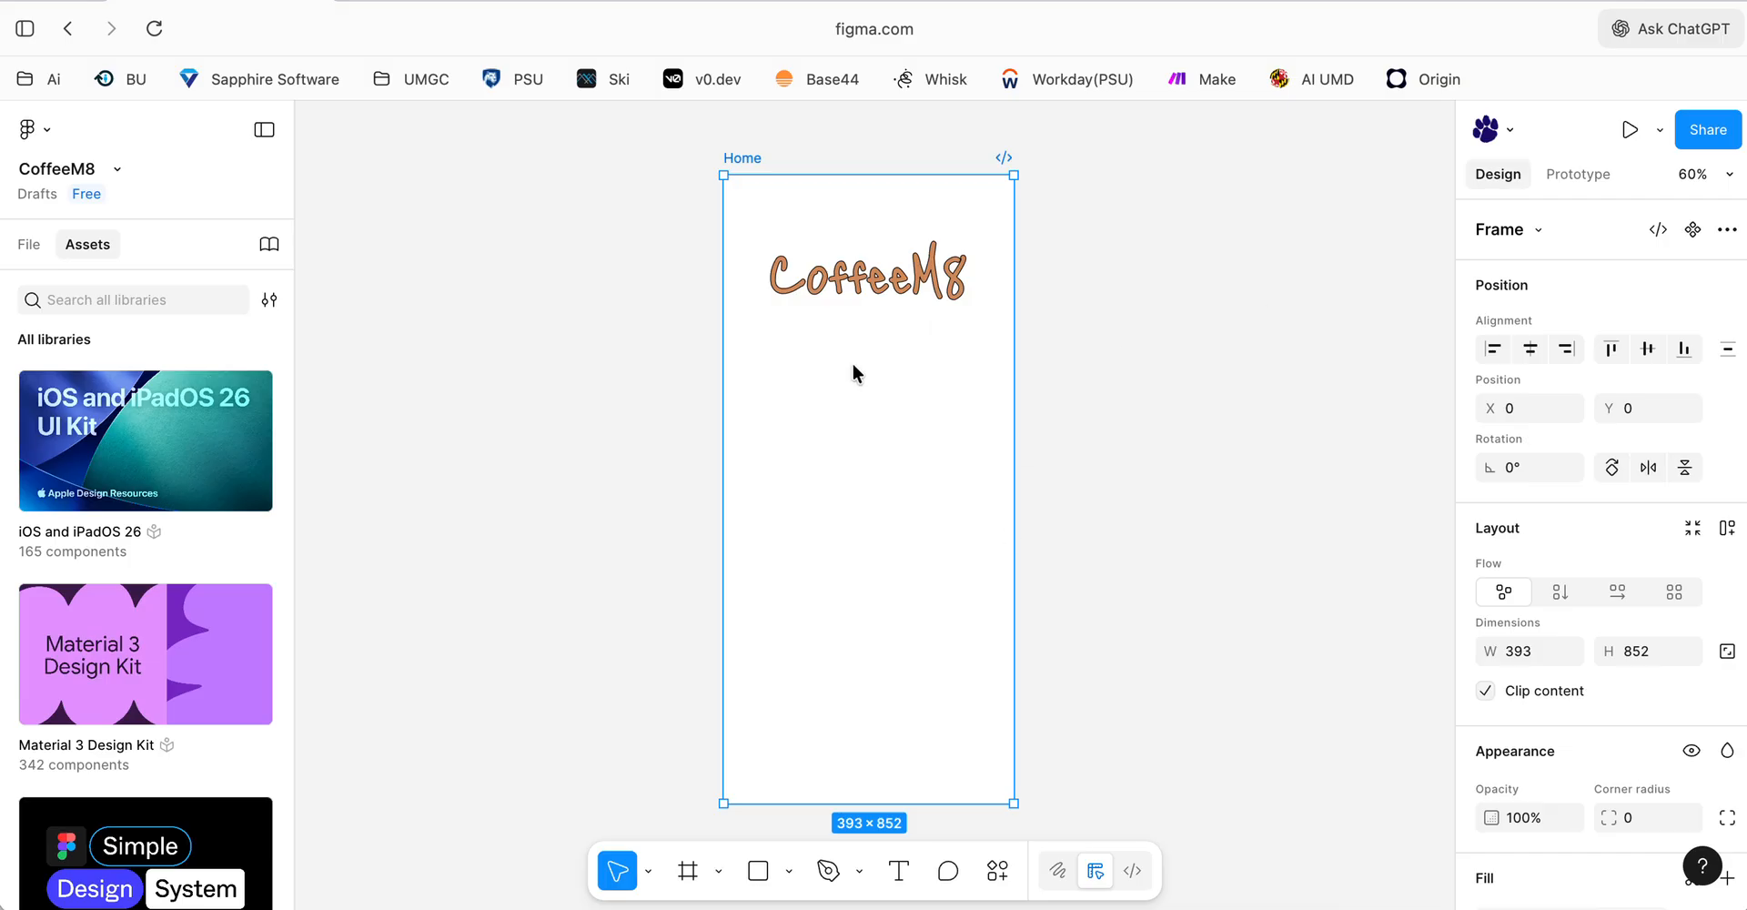
scroll(1498, 560, down, 5)
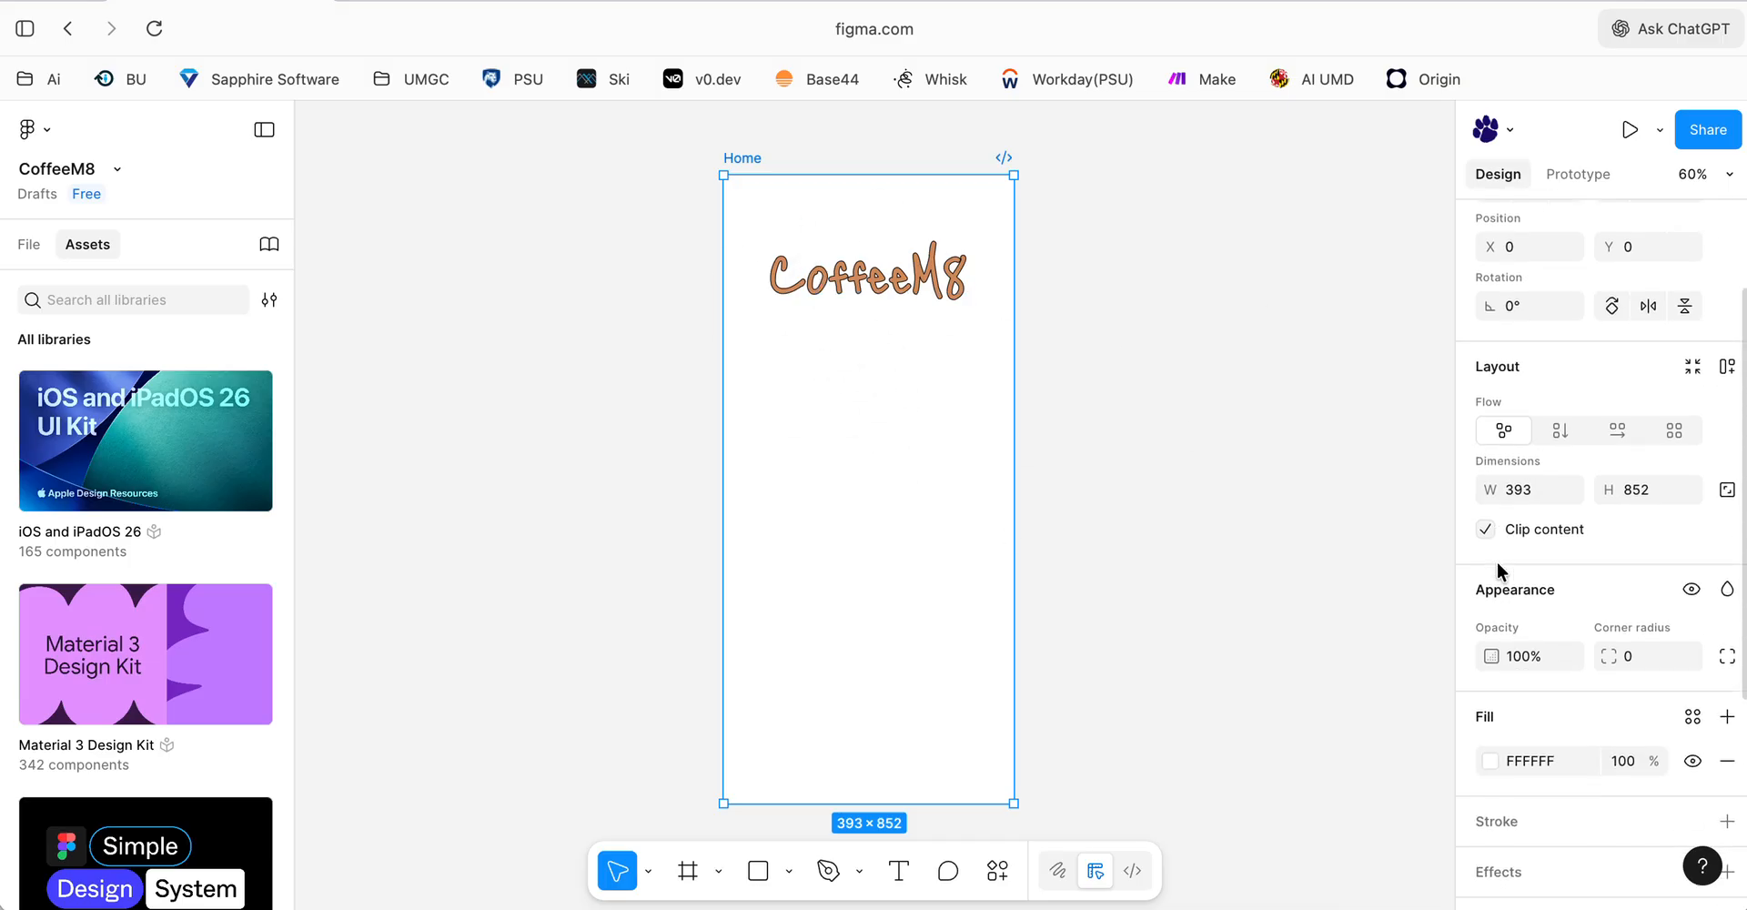
click(1491, 557)
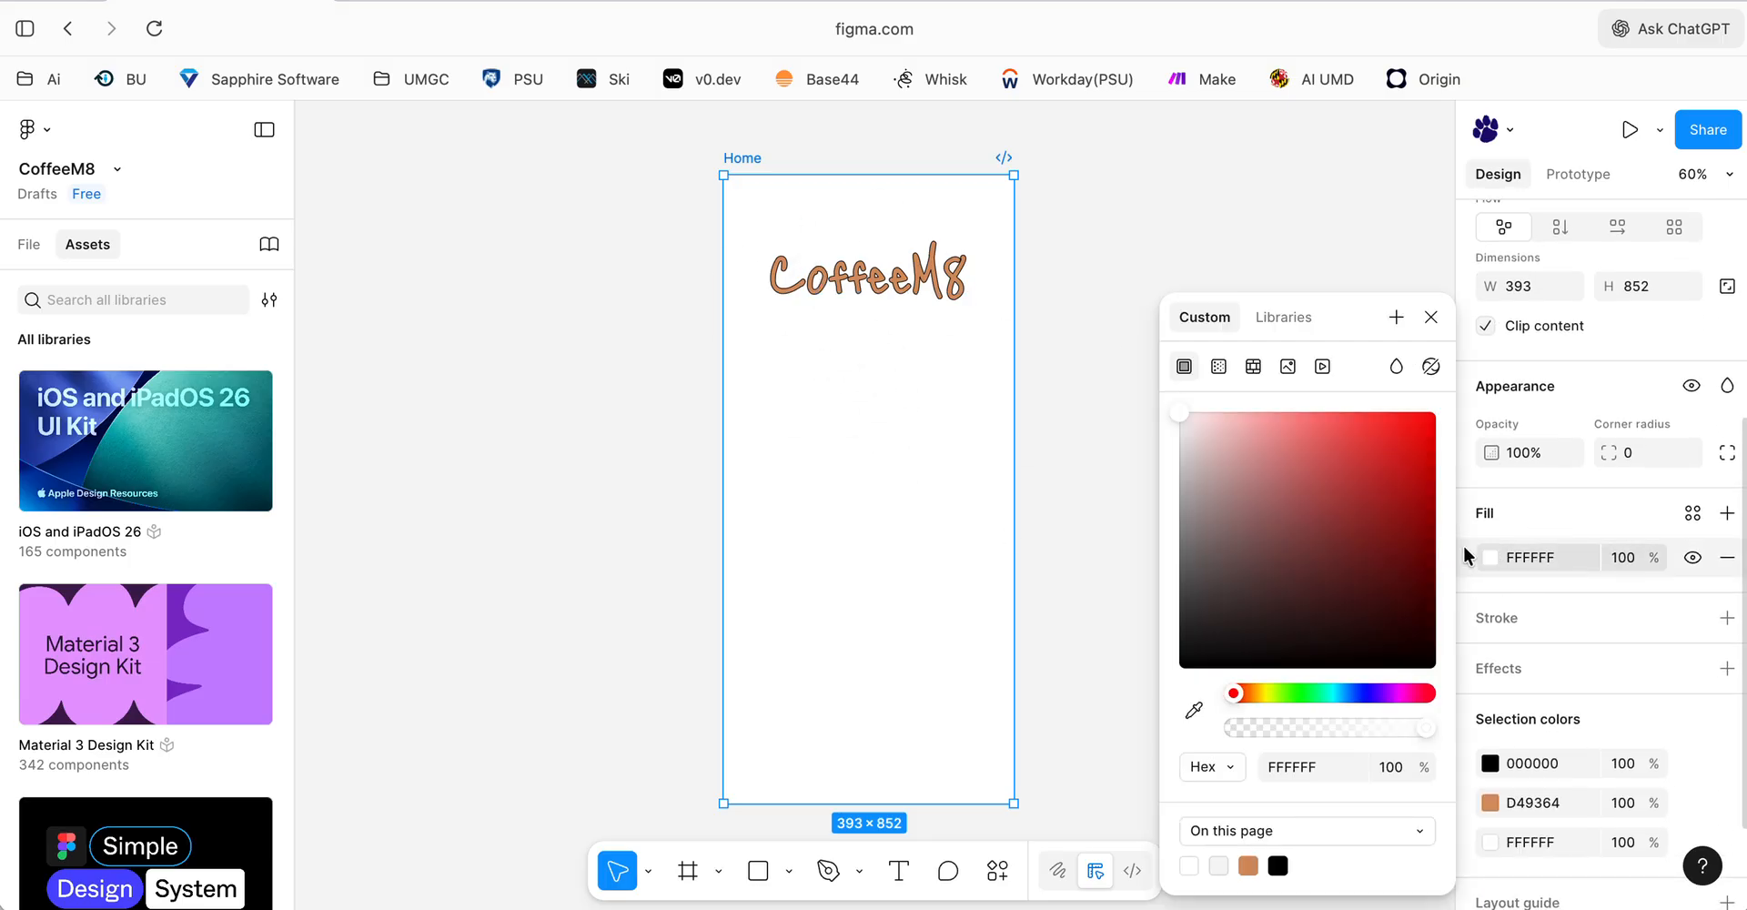
click(1216, 365)
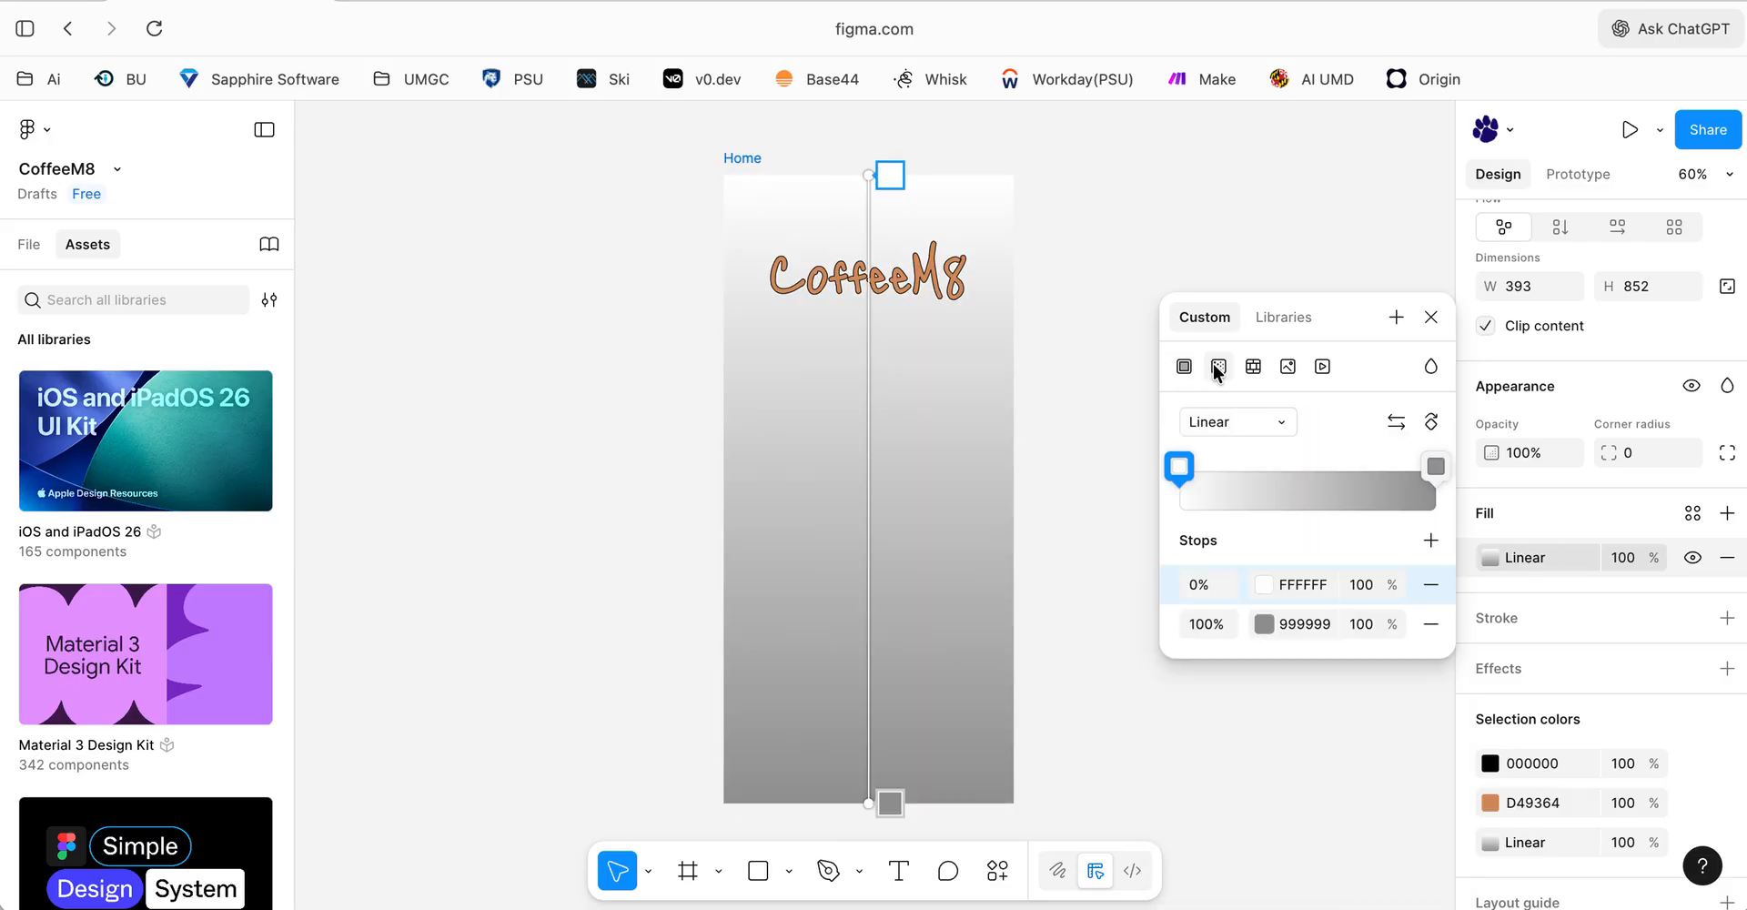
click(1231, 425)
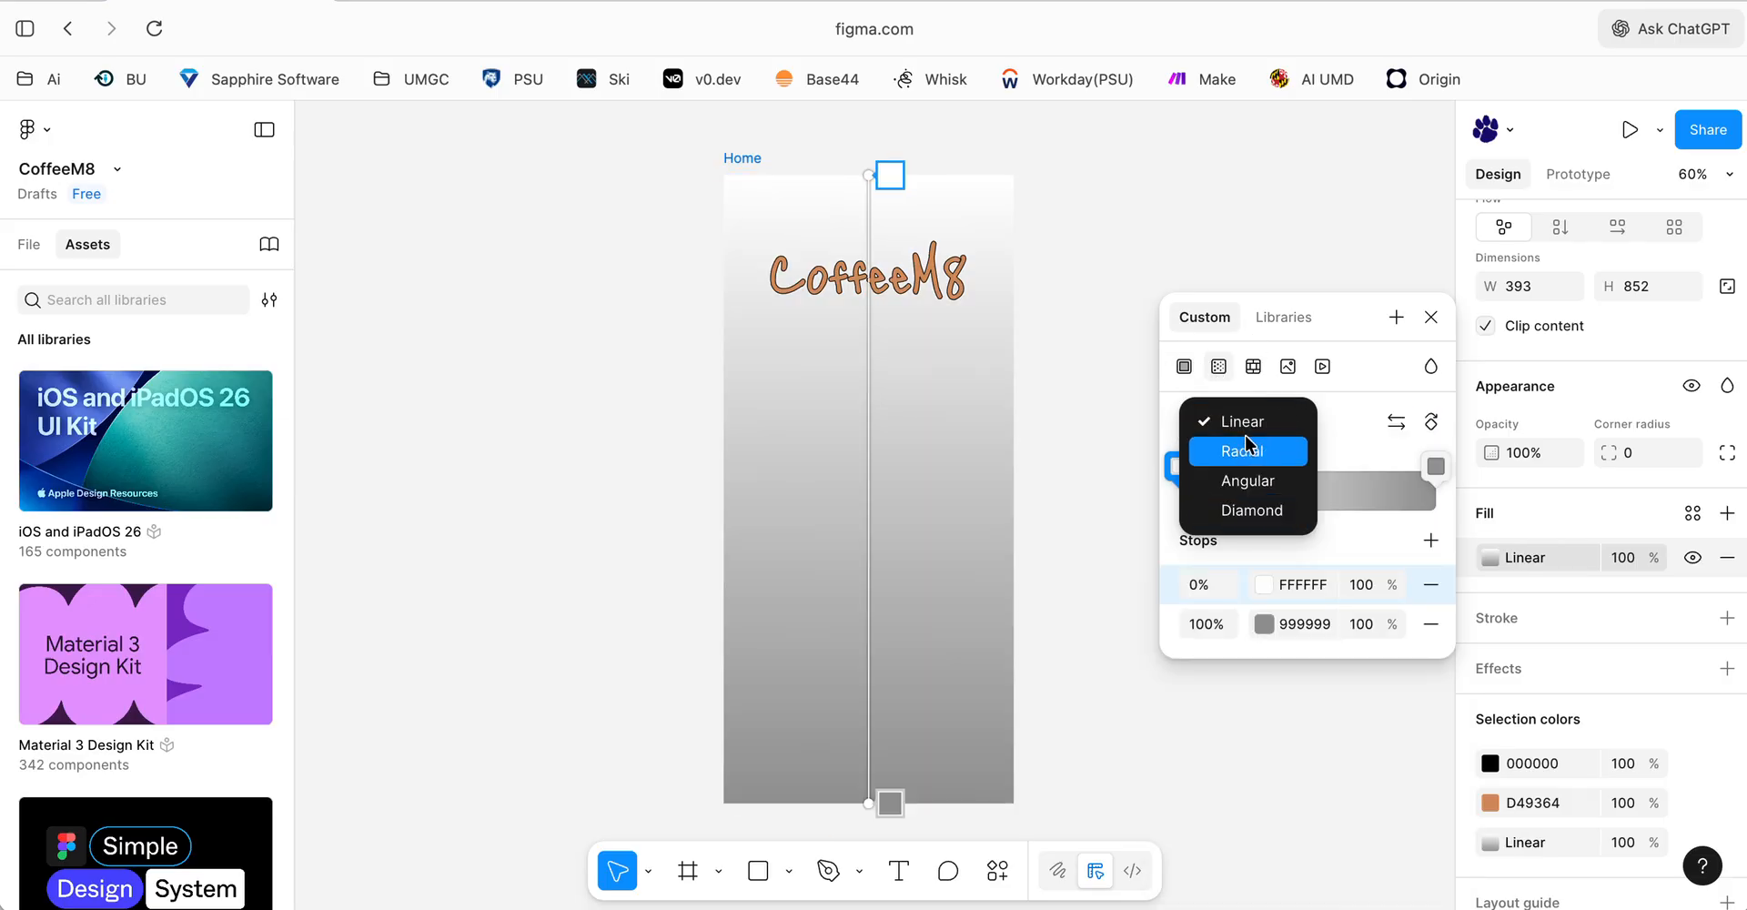
click(1247, 450)
key(Escape)
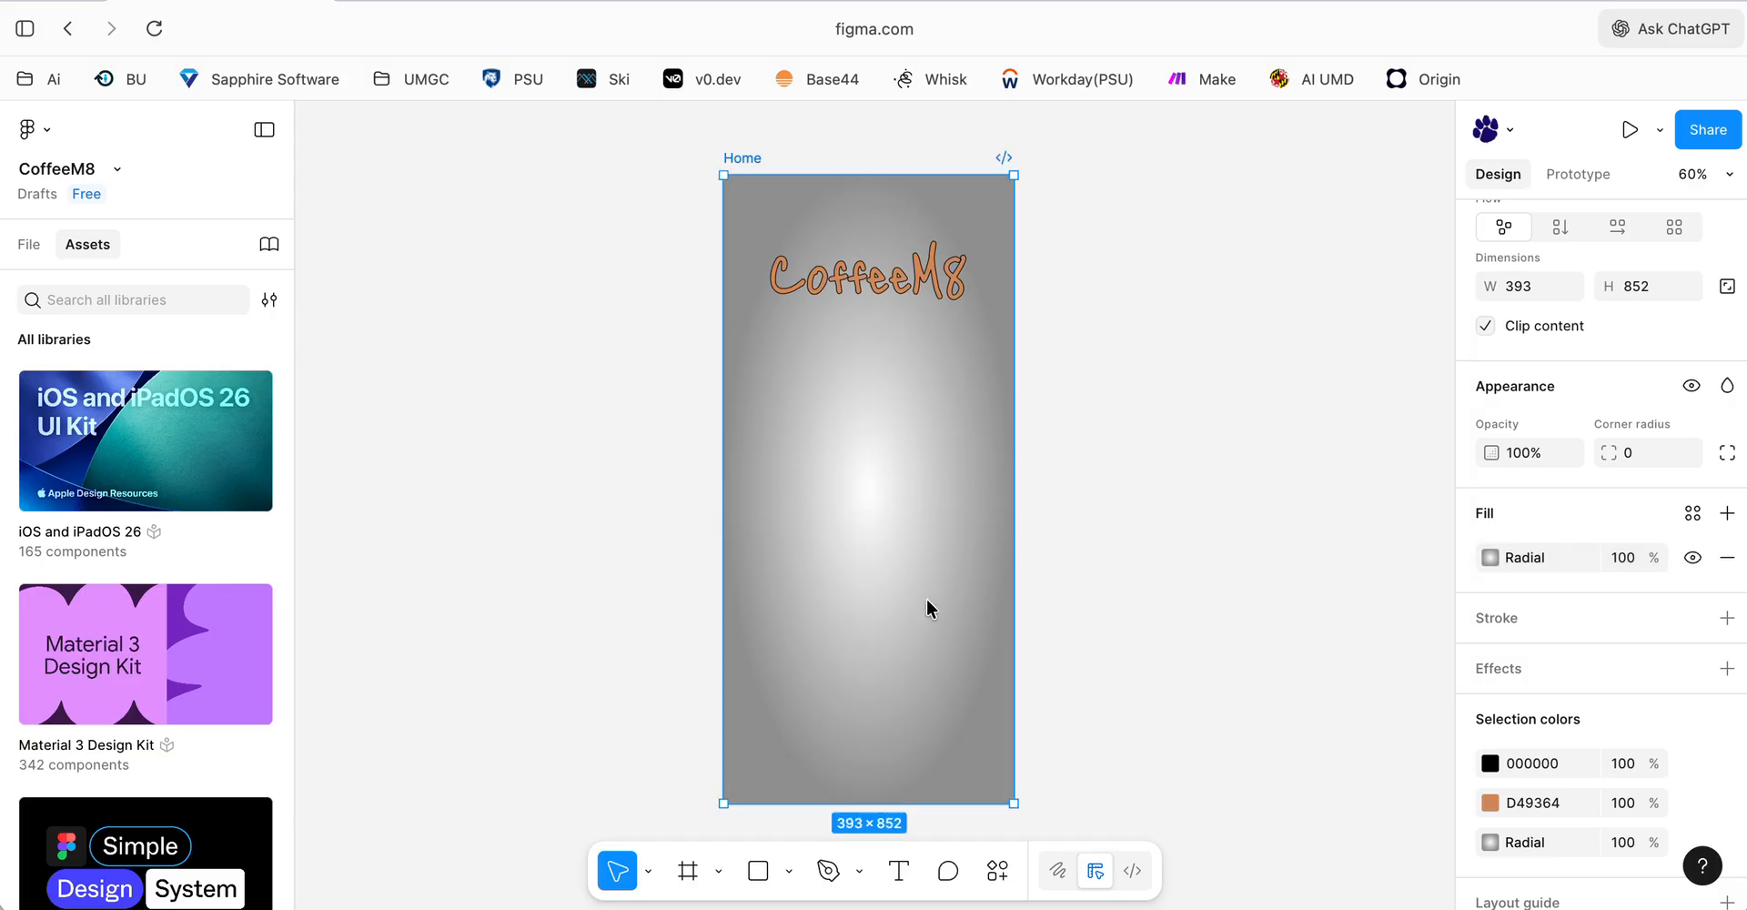
- Draw a rectangle about 357 × 536 below the CoffeeM8 title in the Home frame
click(758, 871)
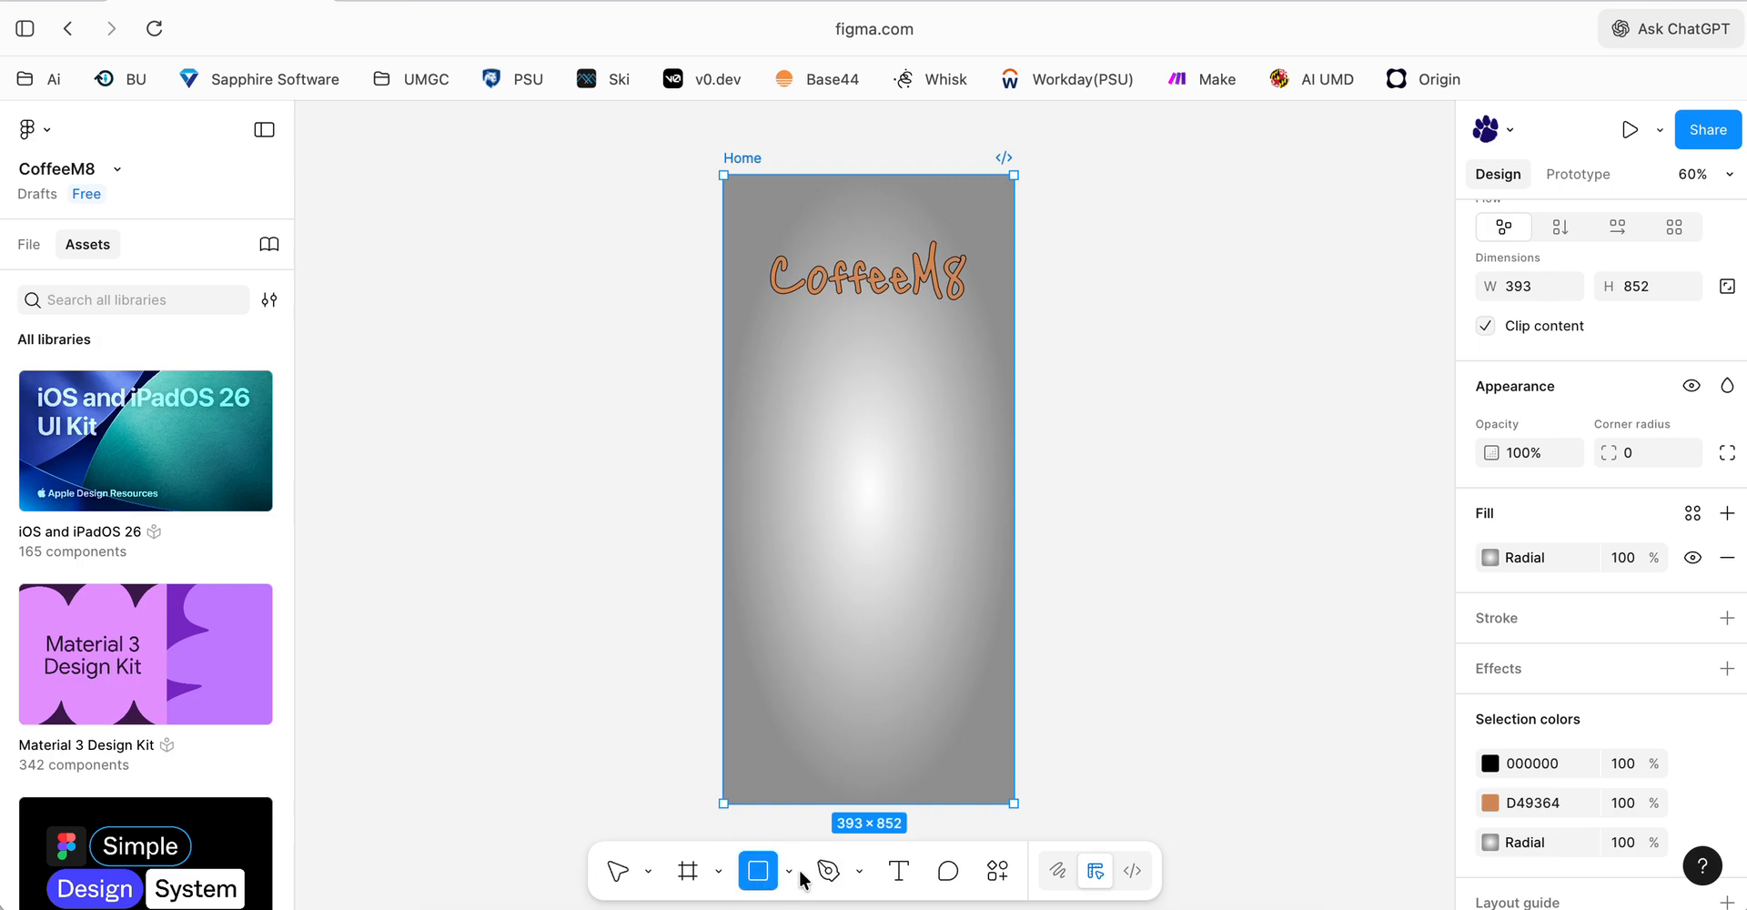
click(790, 871)
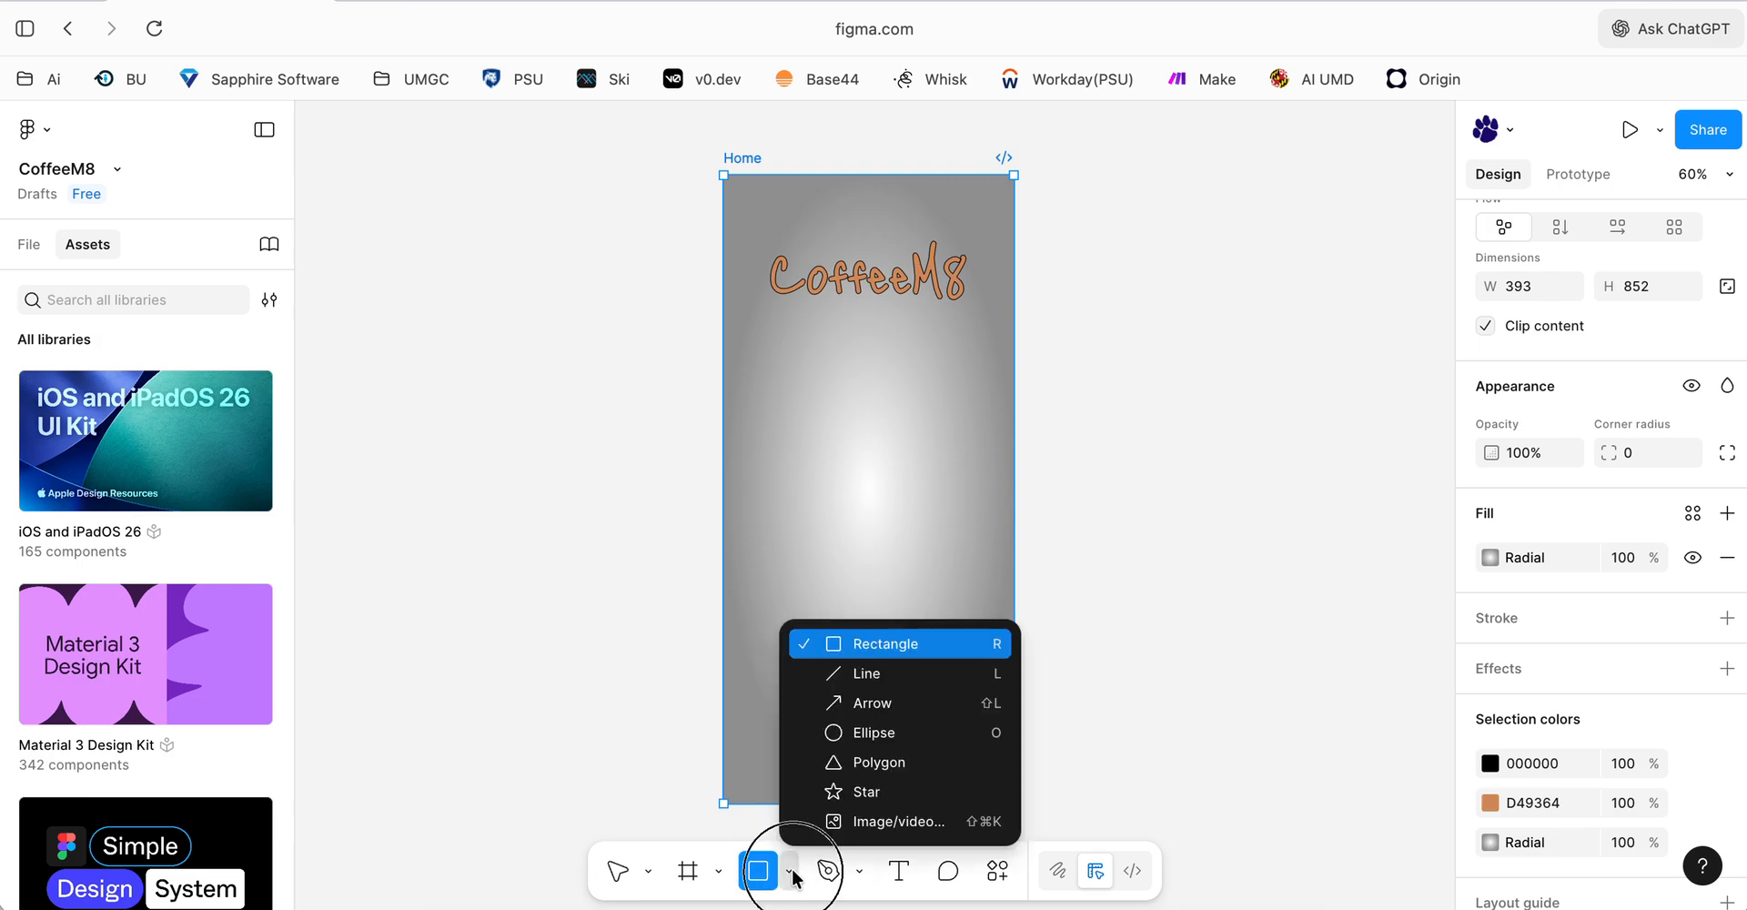
click(860, 642)
mouse_move(737, 332)
mouse_down()
mouse_move(831, 414)
mouse_move(1000, 725)
mouse_up()
scroll(1527, 440, up, 3)
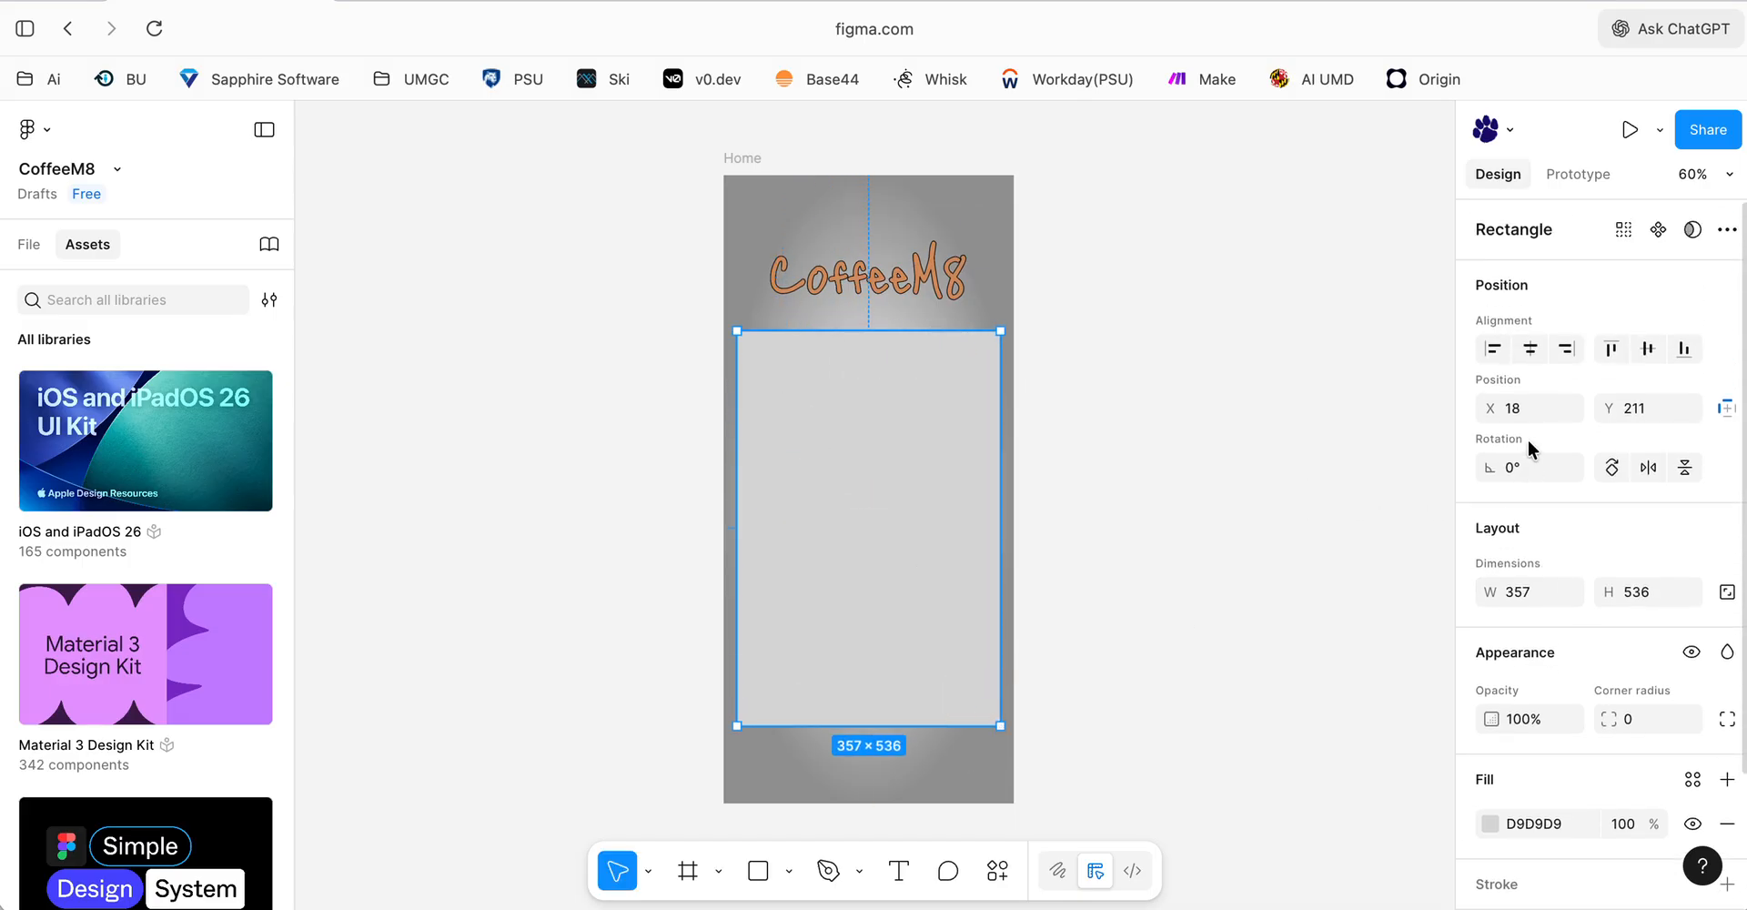
- Center the rectangle horizontally in the frame and round its corners to a radius of 20
click(1528, 356)
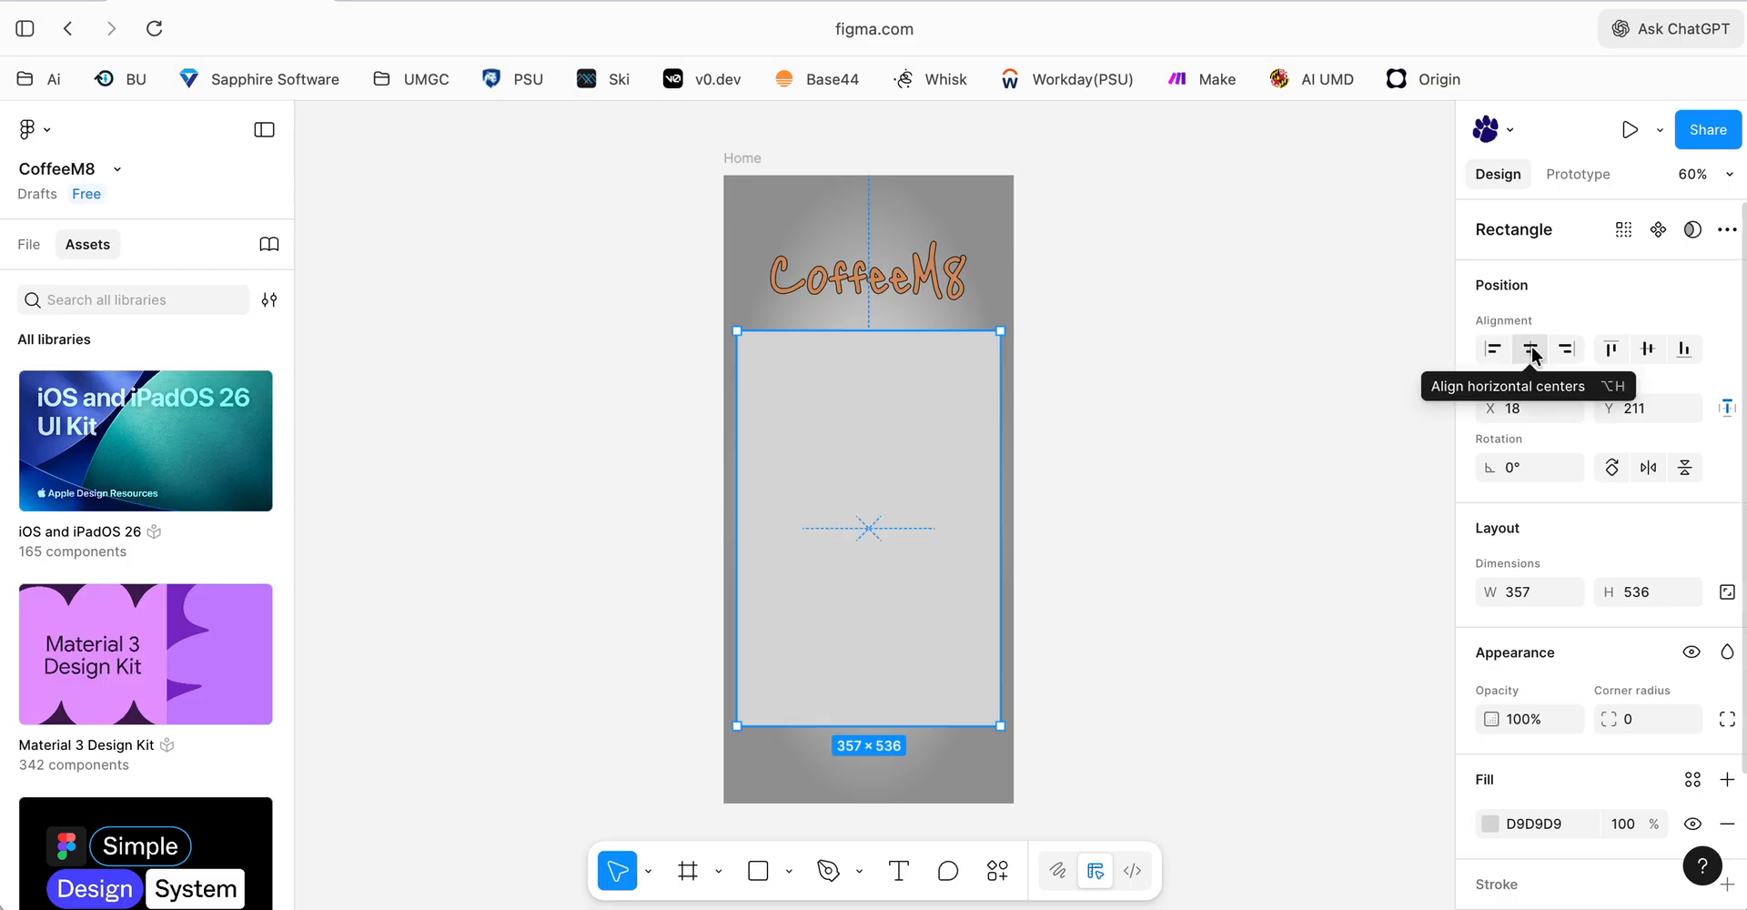
click(985, 348)
drag(984, 347, 986, 347)
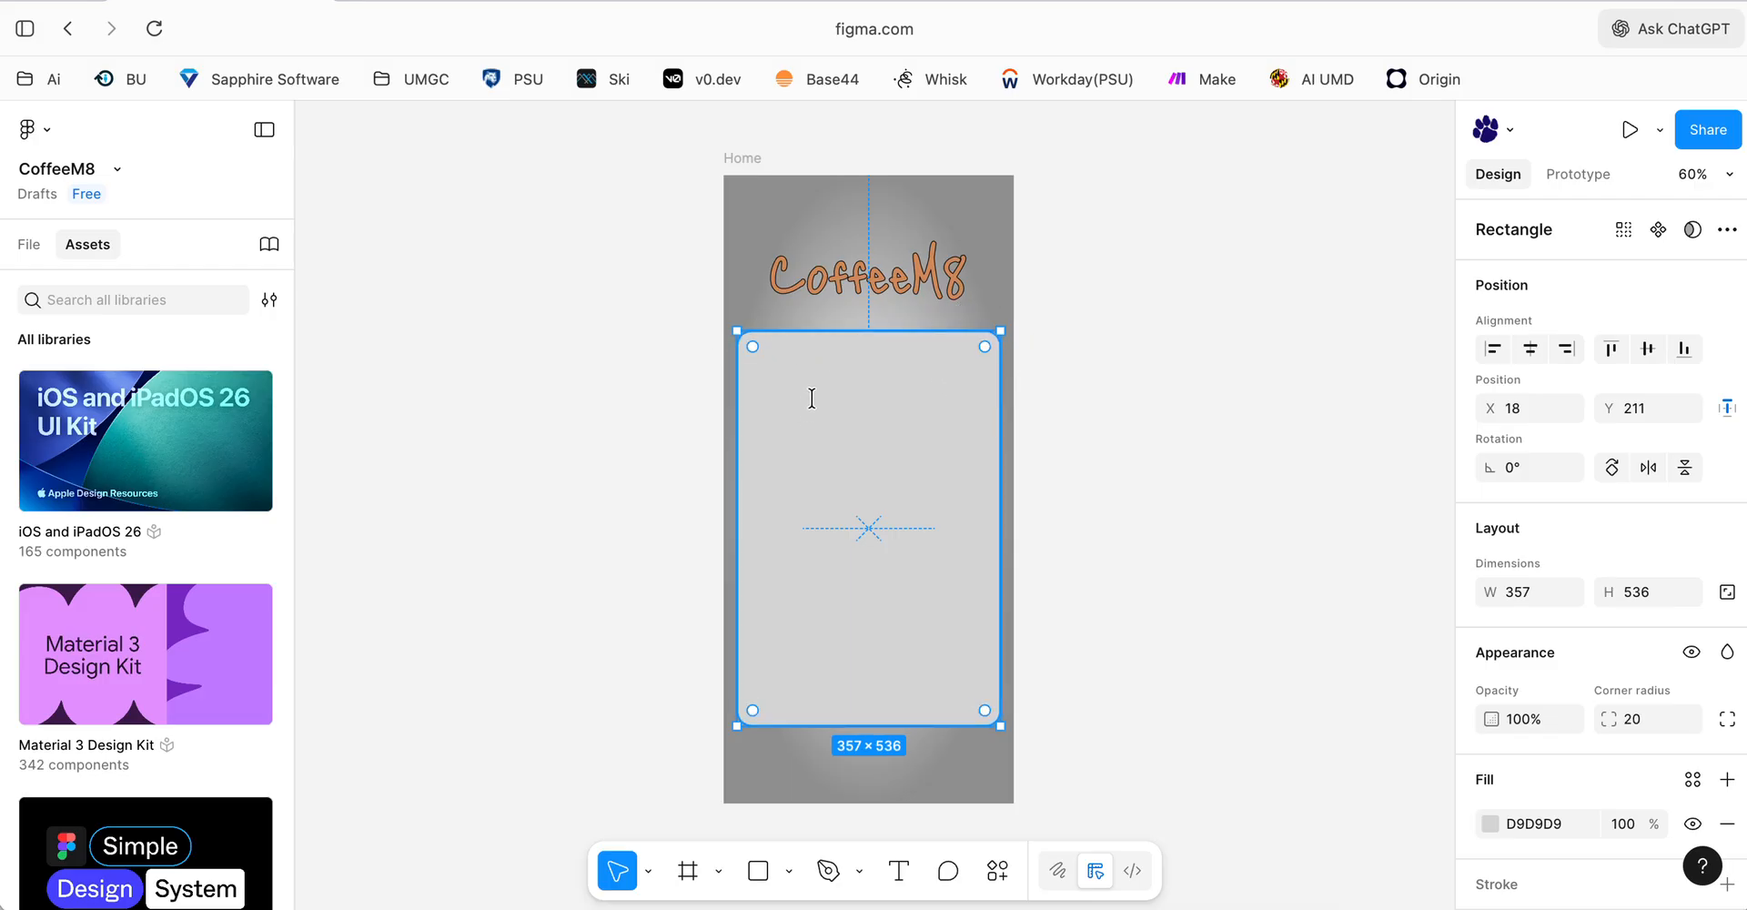
- Change the rectangle's fill to a golden yellow, about E8BD58
scroll(1322, 576, down, 4)
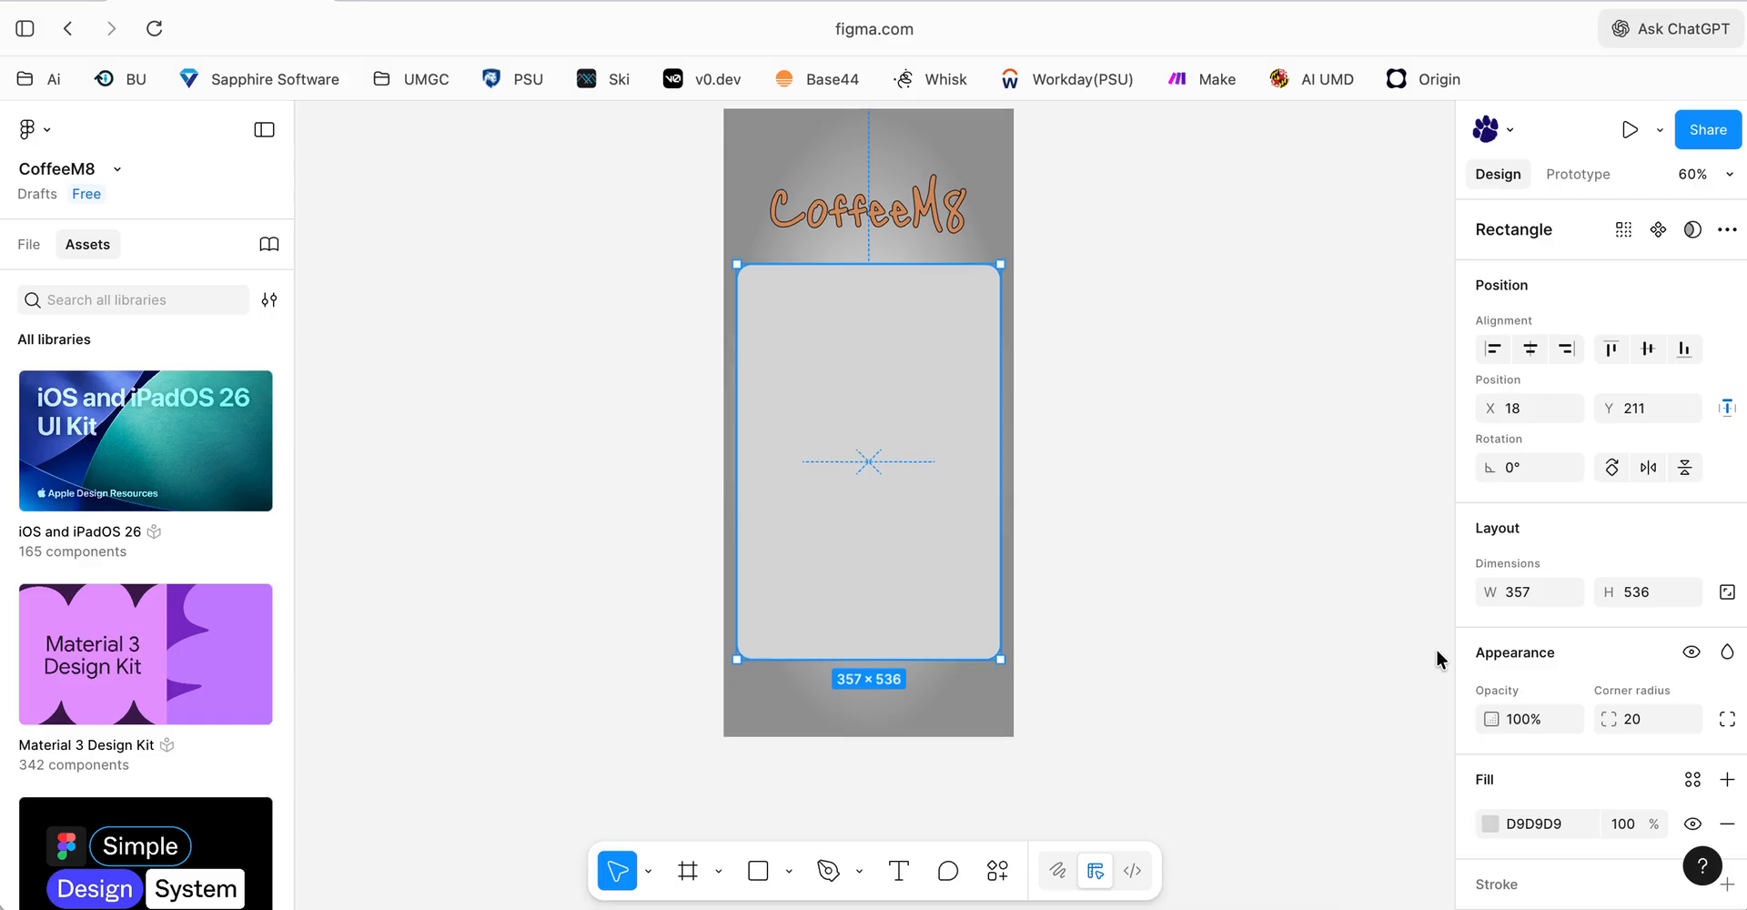
scroll(1322, 576, up, 2)
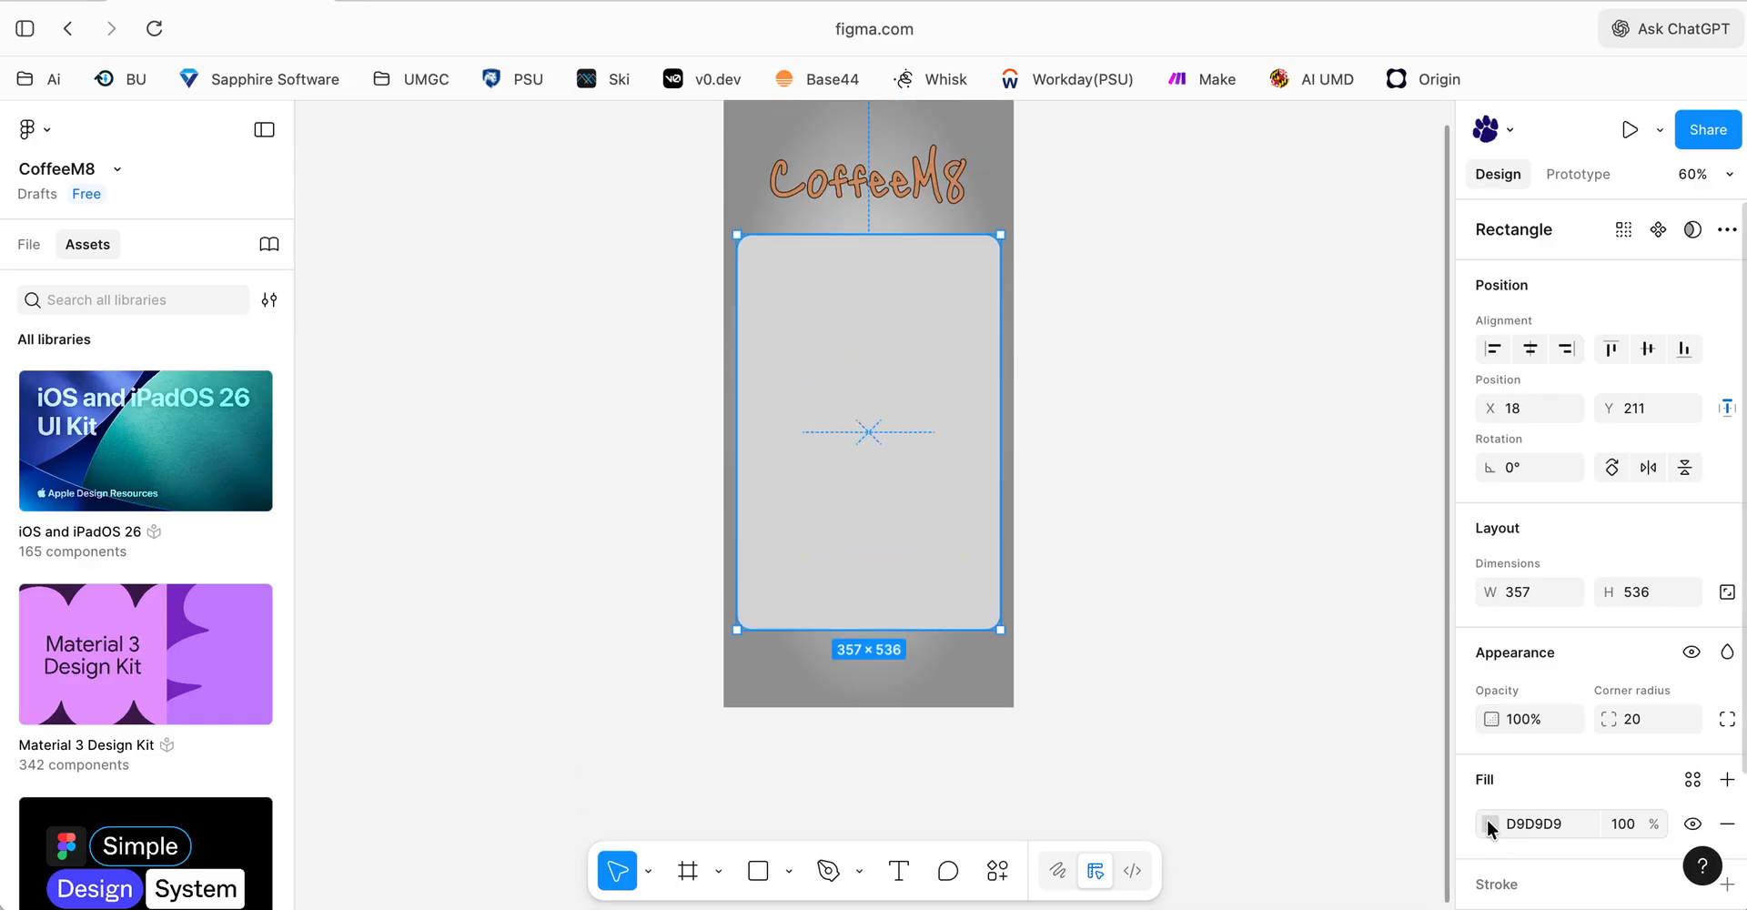
click(1489, 824)
mouse_move(1235, 694)
mouse_down()
mouse_move(1301, 694)
mouse_move(1256, 694)
mouse_up()
drag(1265, 505, 1338, 442)
click(1211, 205)
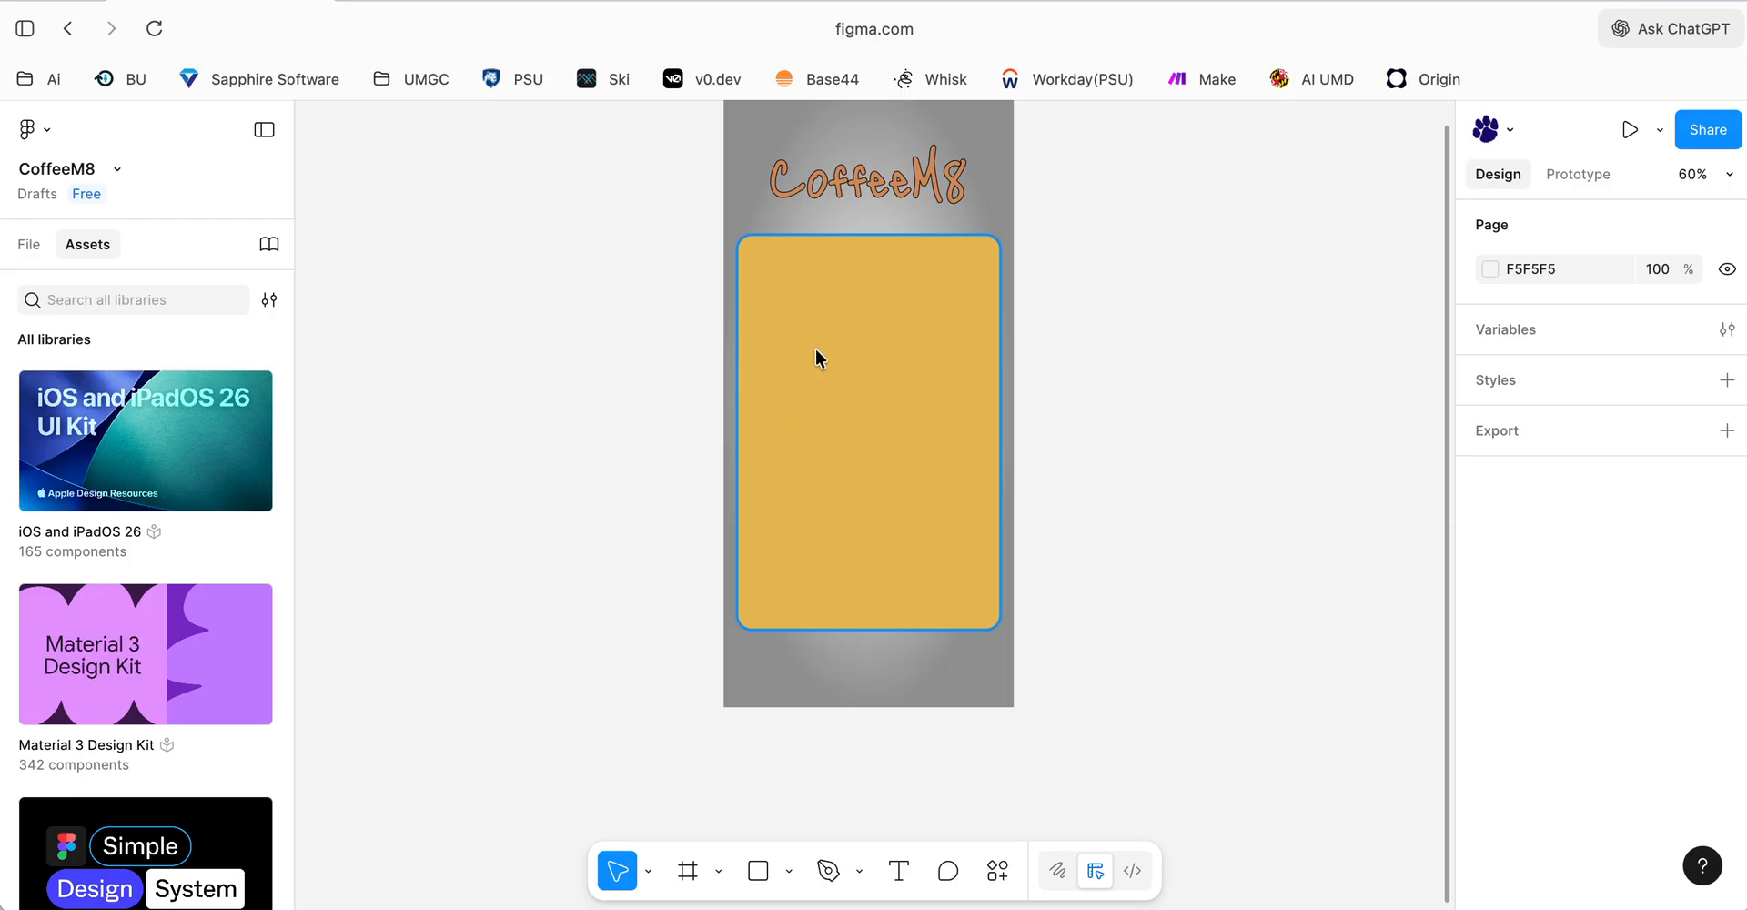
- Try placing the coffee1.png image from the Figma img folder directly into the yellow rectangle, then undo it
scroll(1067, 446, up, 2)
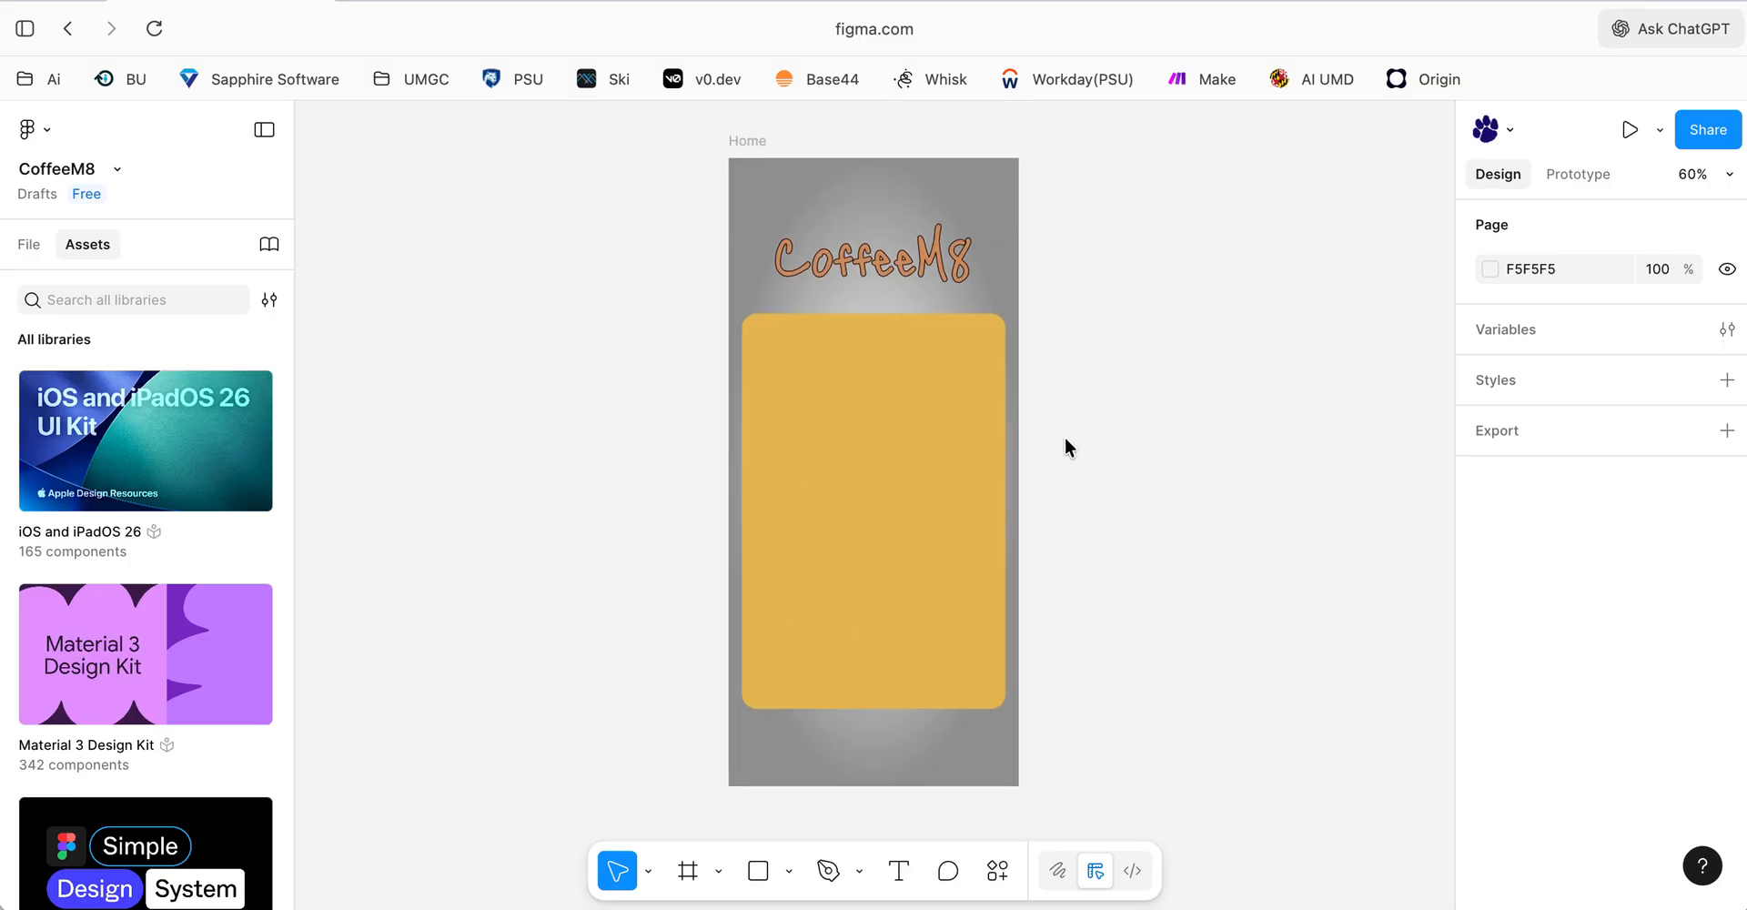
scroll(1067, 446, down, 2)
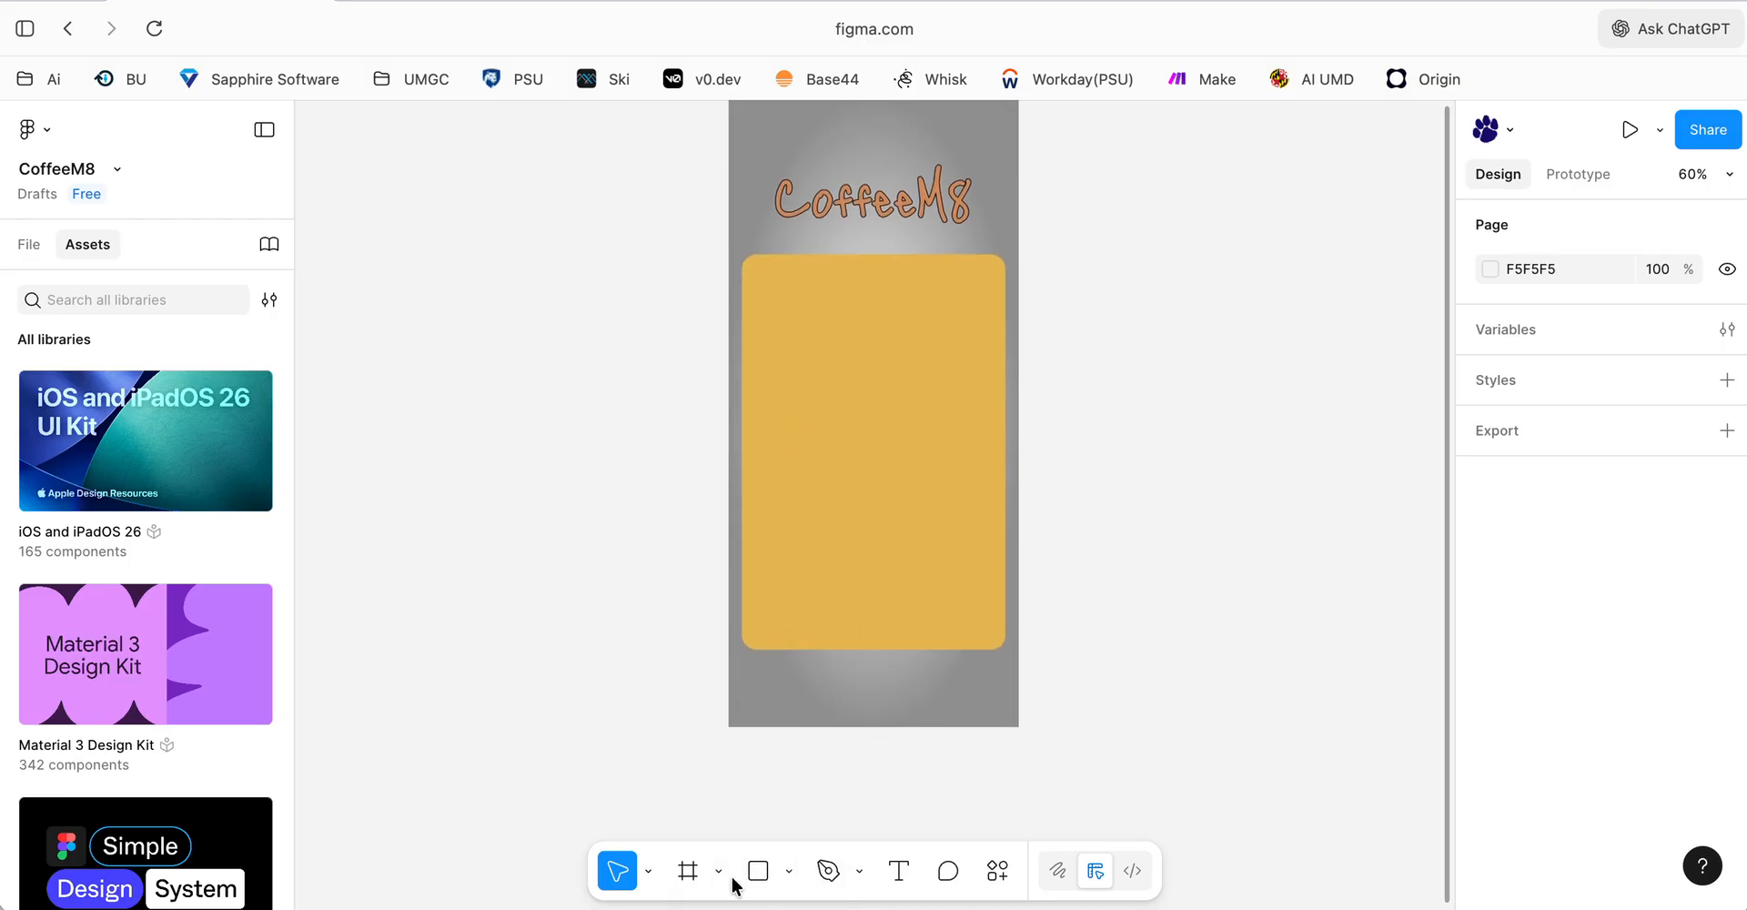
click(788, 879)
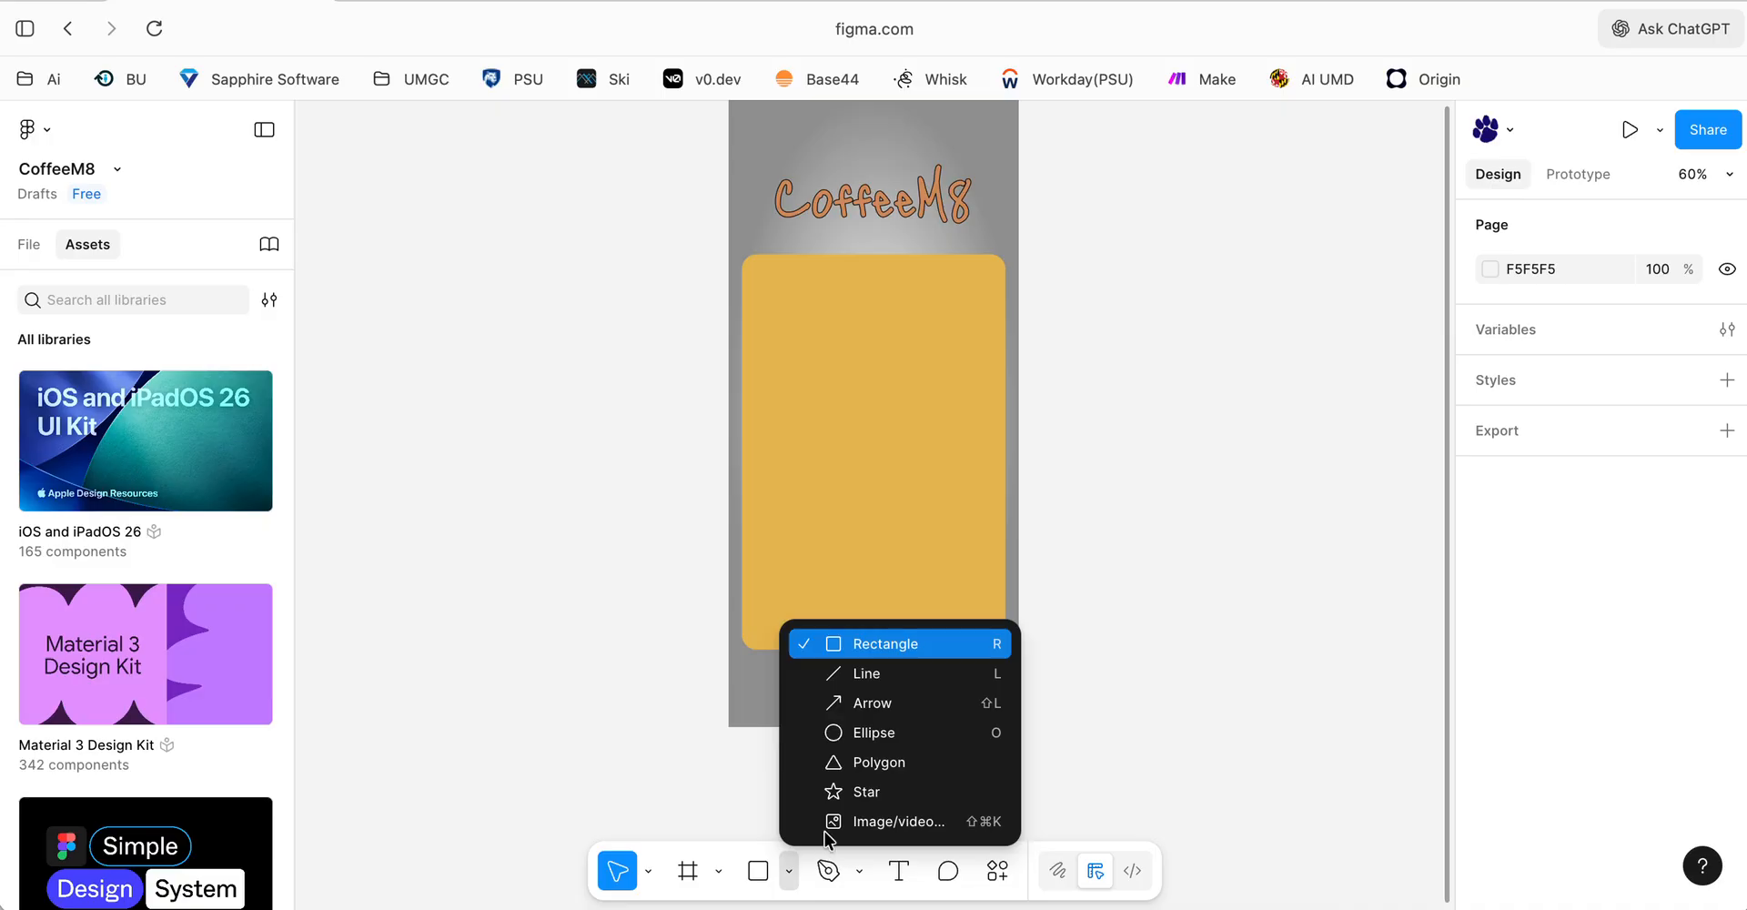
click(904, 821)
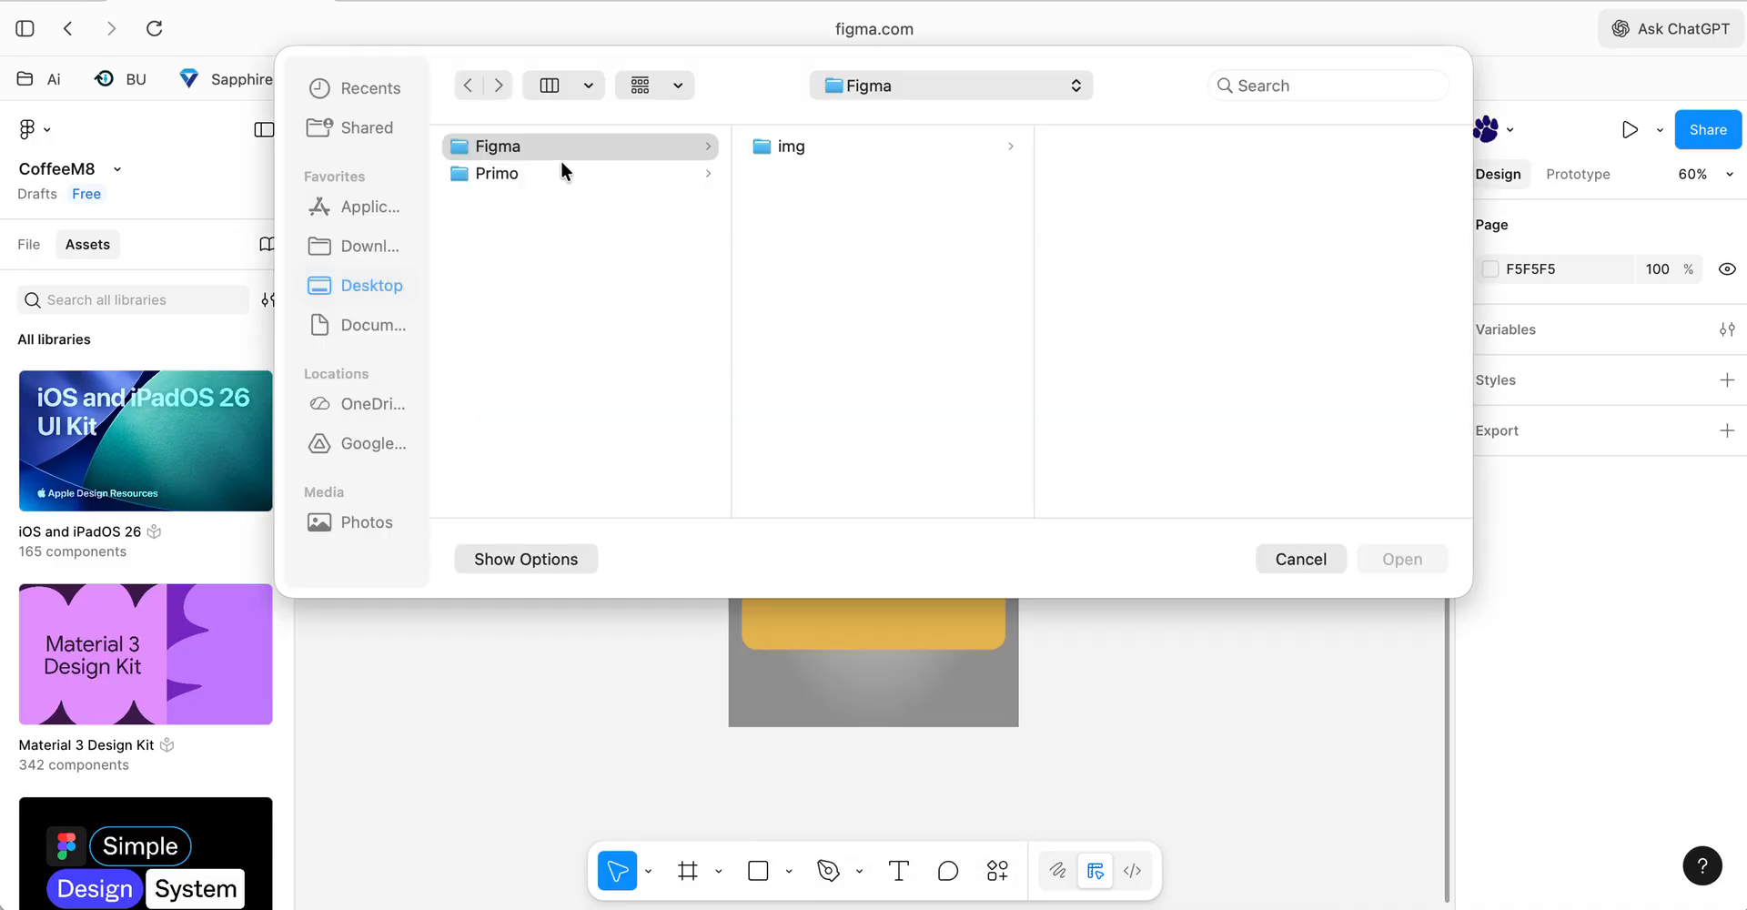
click(802, 150)
click(1101, 160)
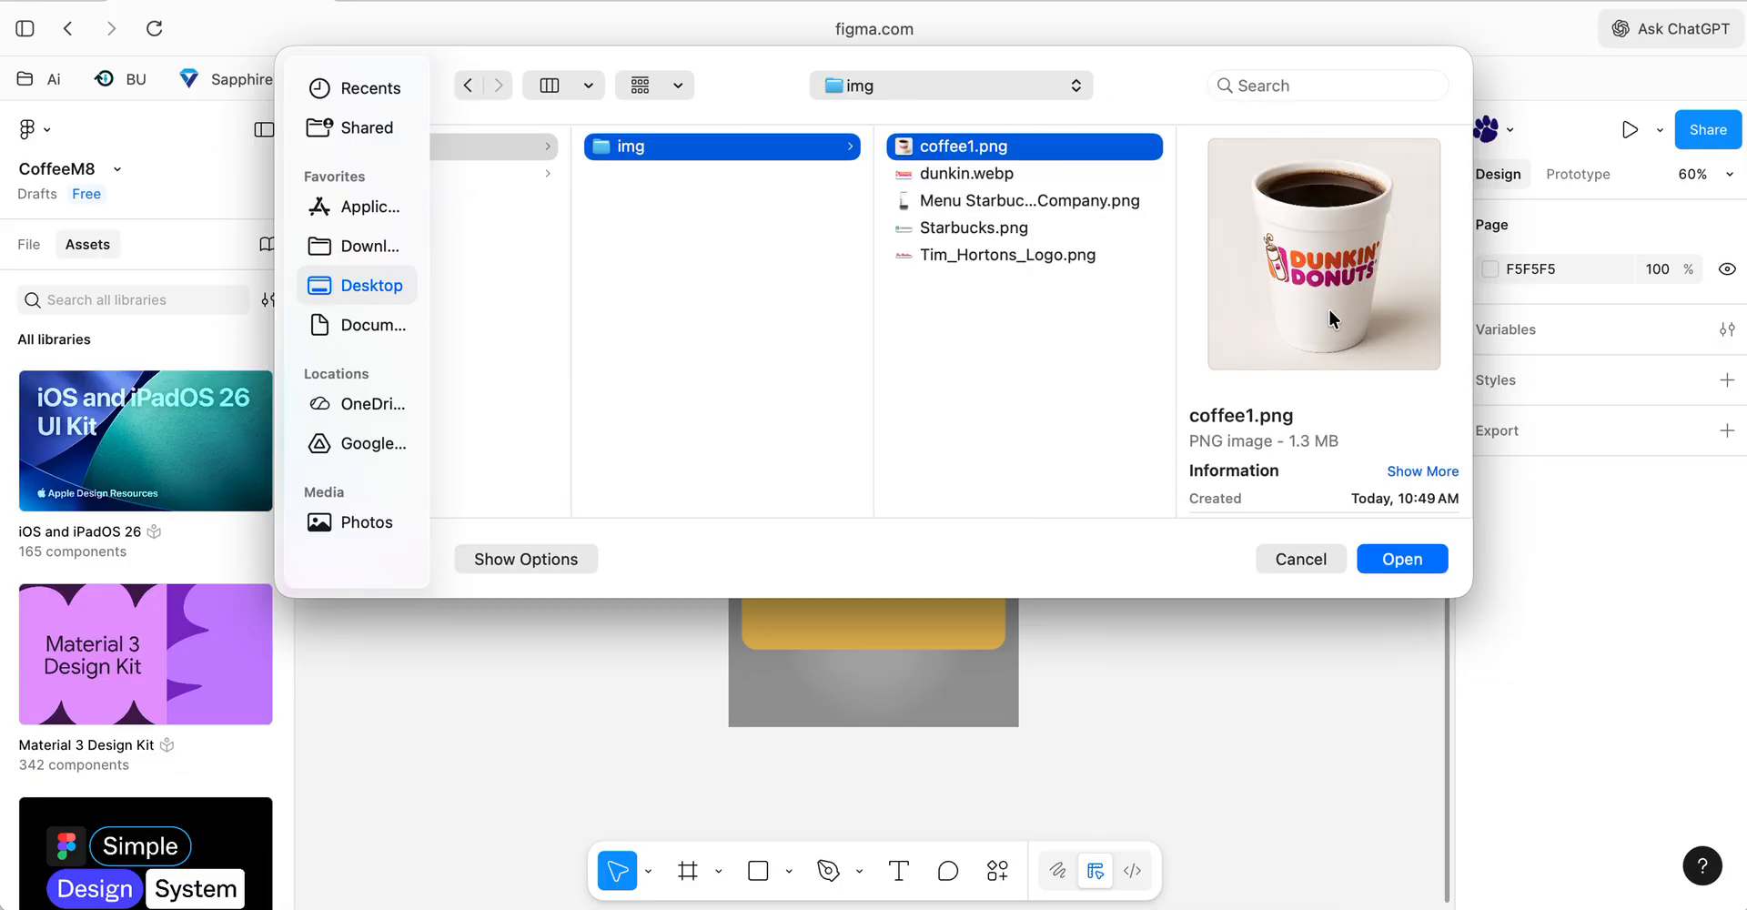
click(1387, 551)
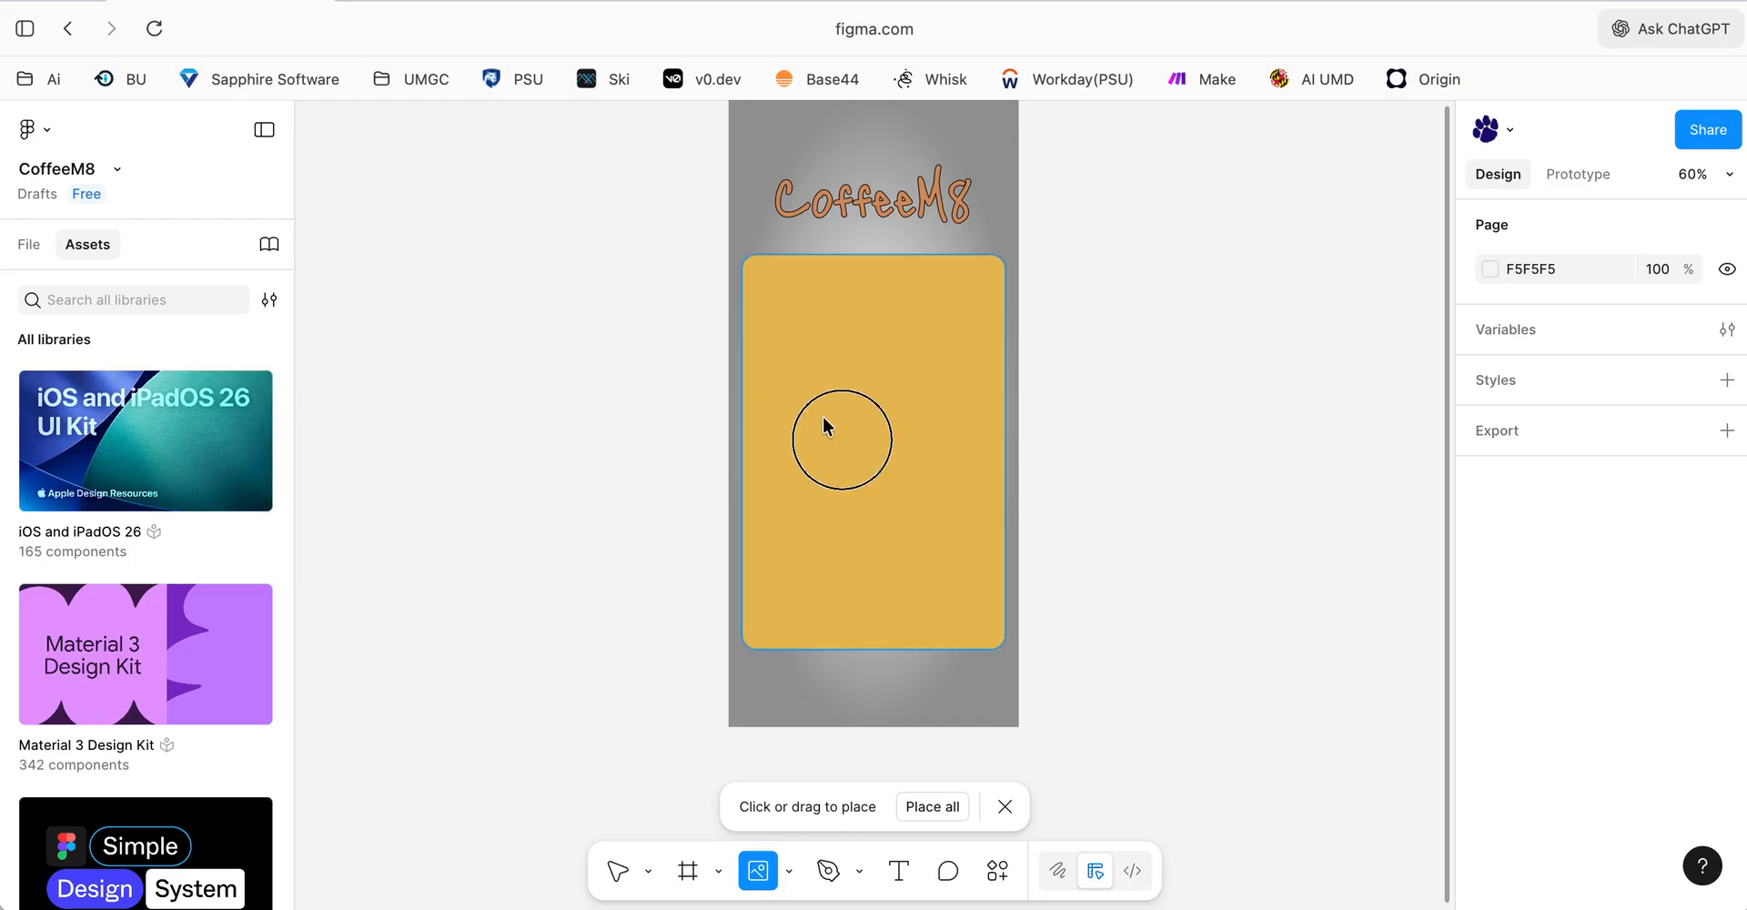
click(858, 442)
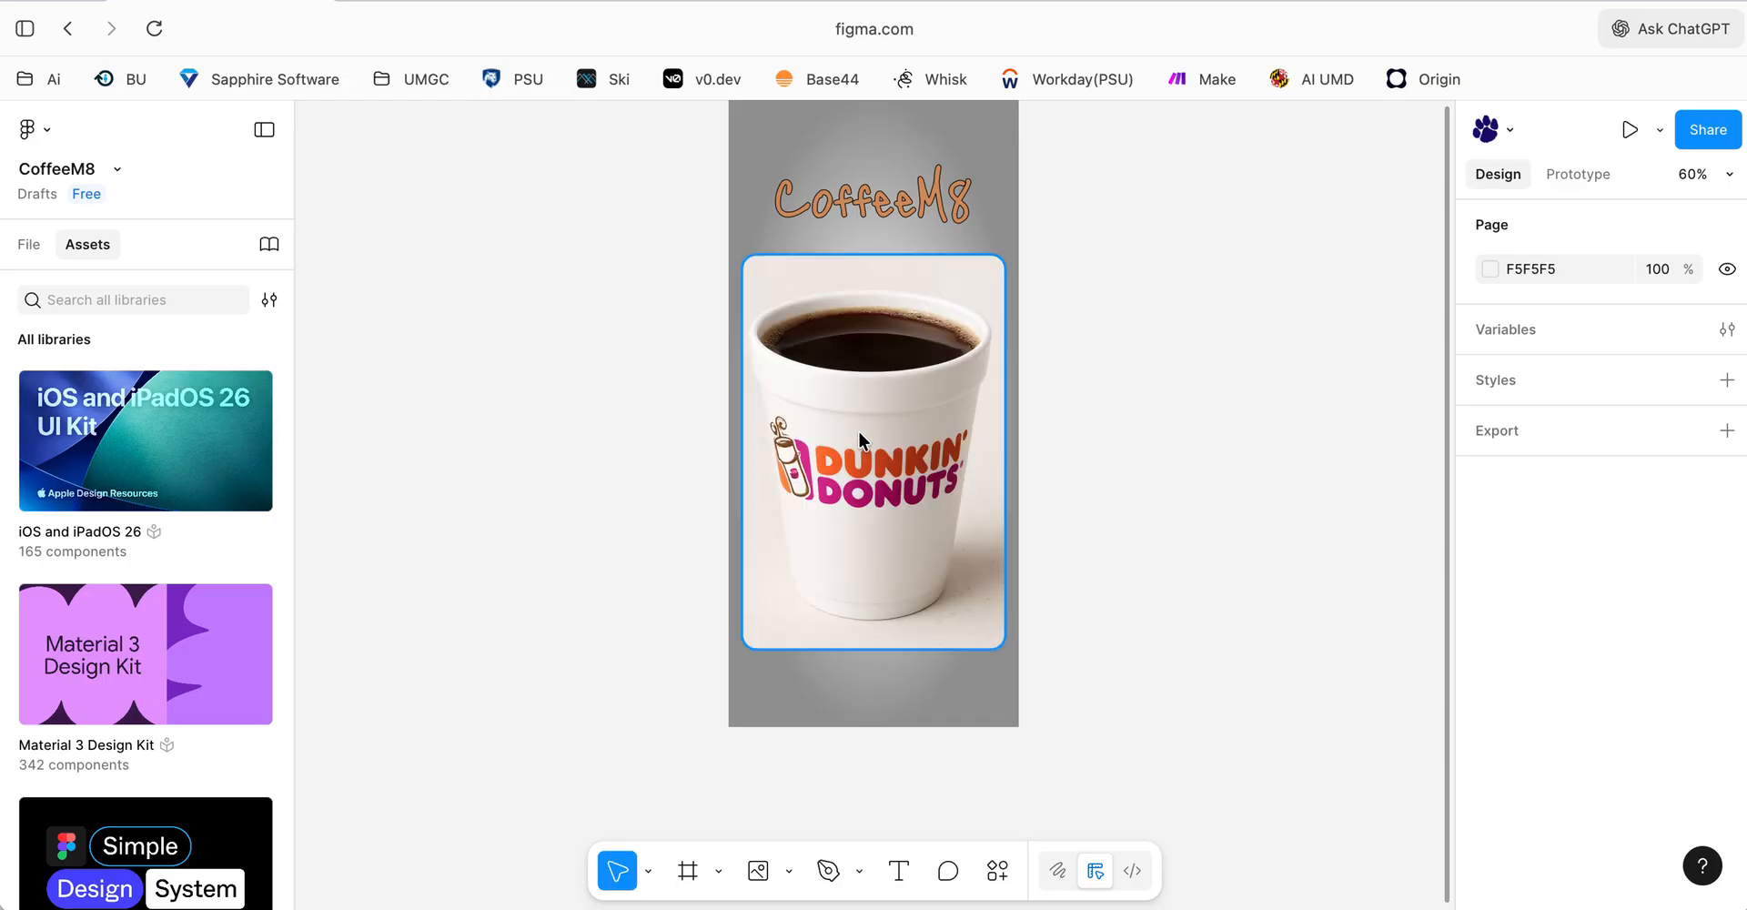
key(super+z)
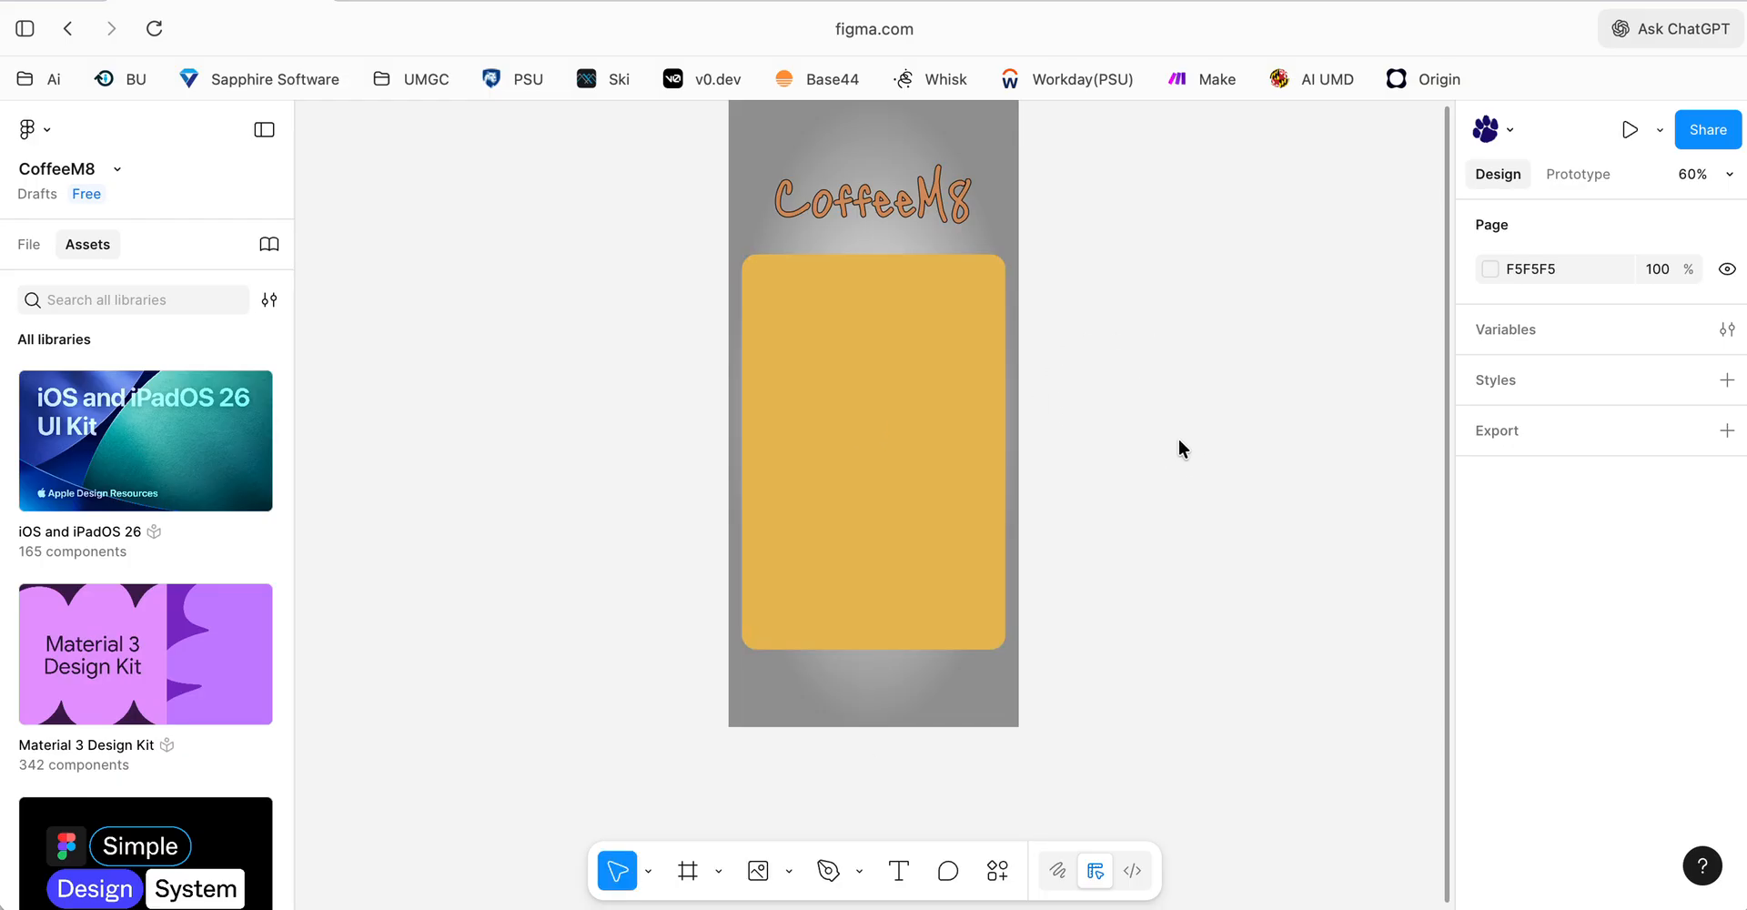
- Place coffee1.png as a separate 357 × 357 image centered over the yellow rectangle, at about X 18, Y 304
click(812, 231)
click(743, 803)
click(790, 871)
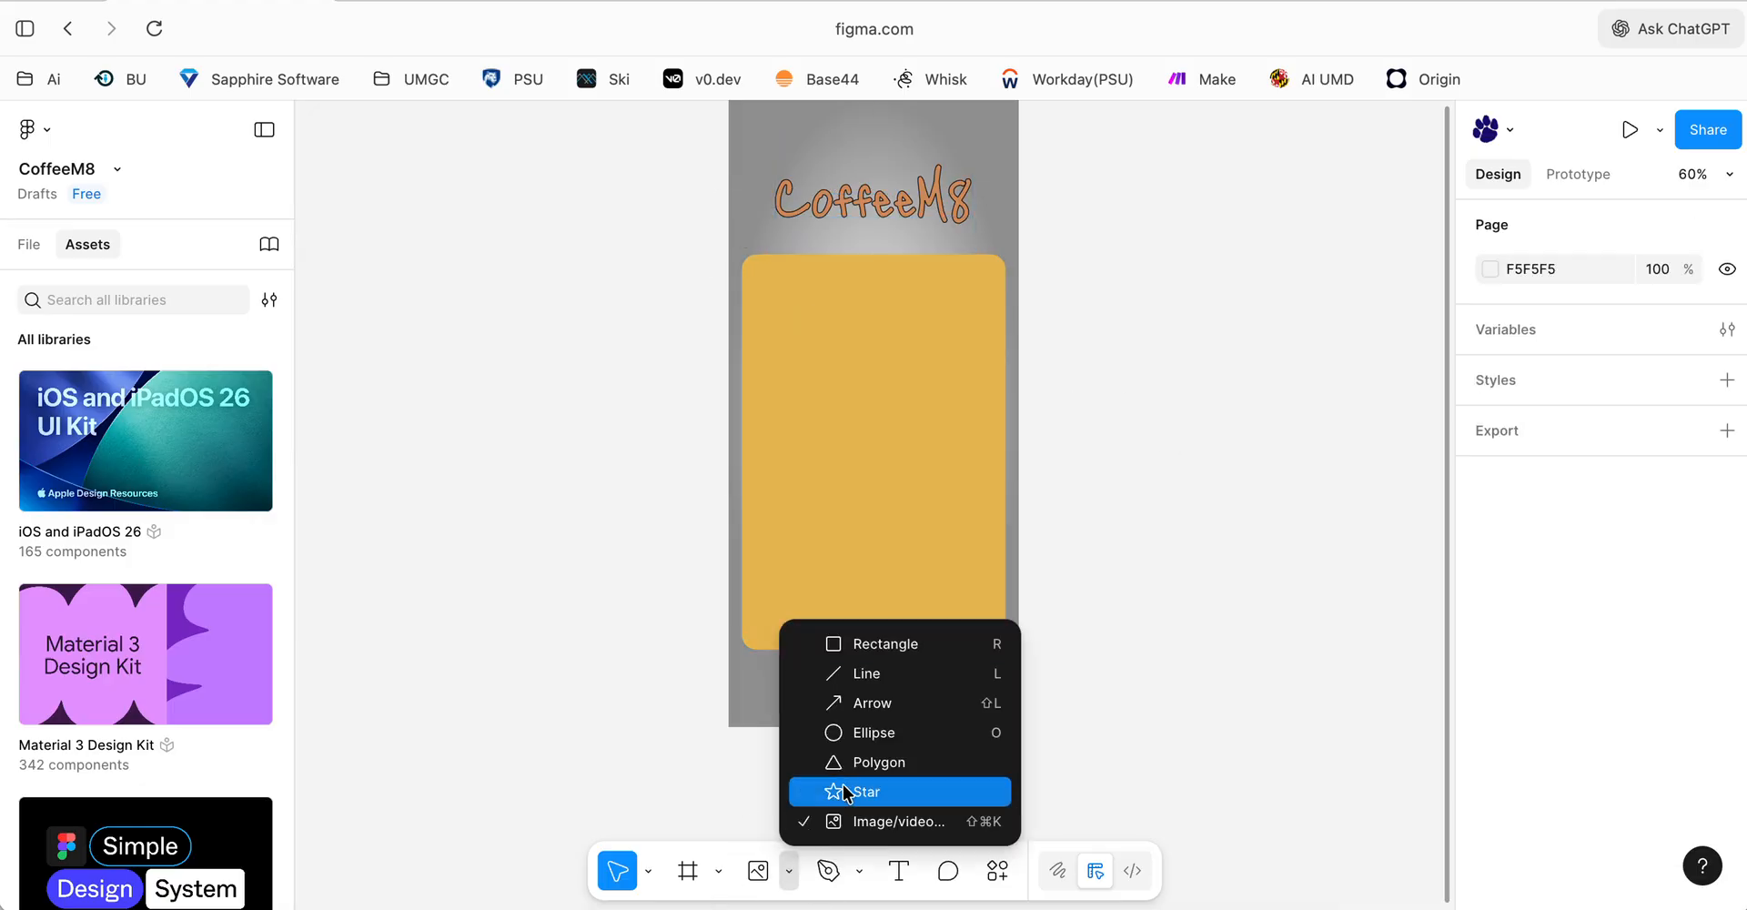
click(852, 821)
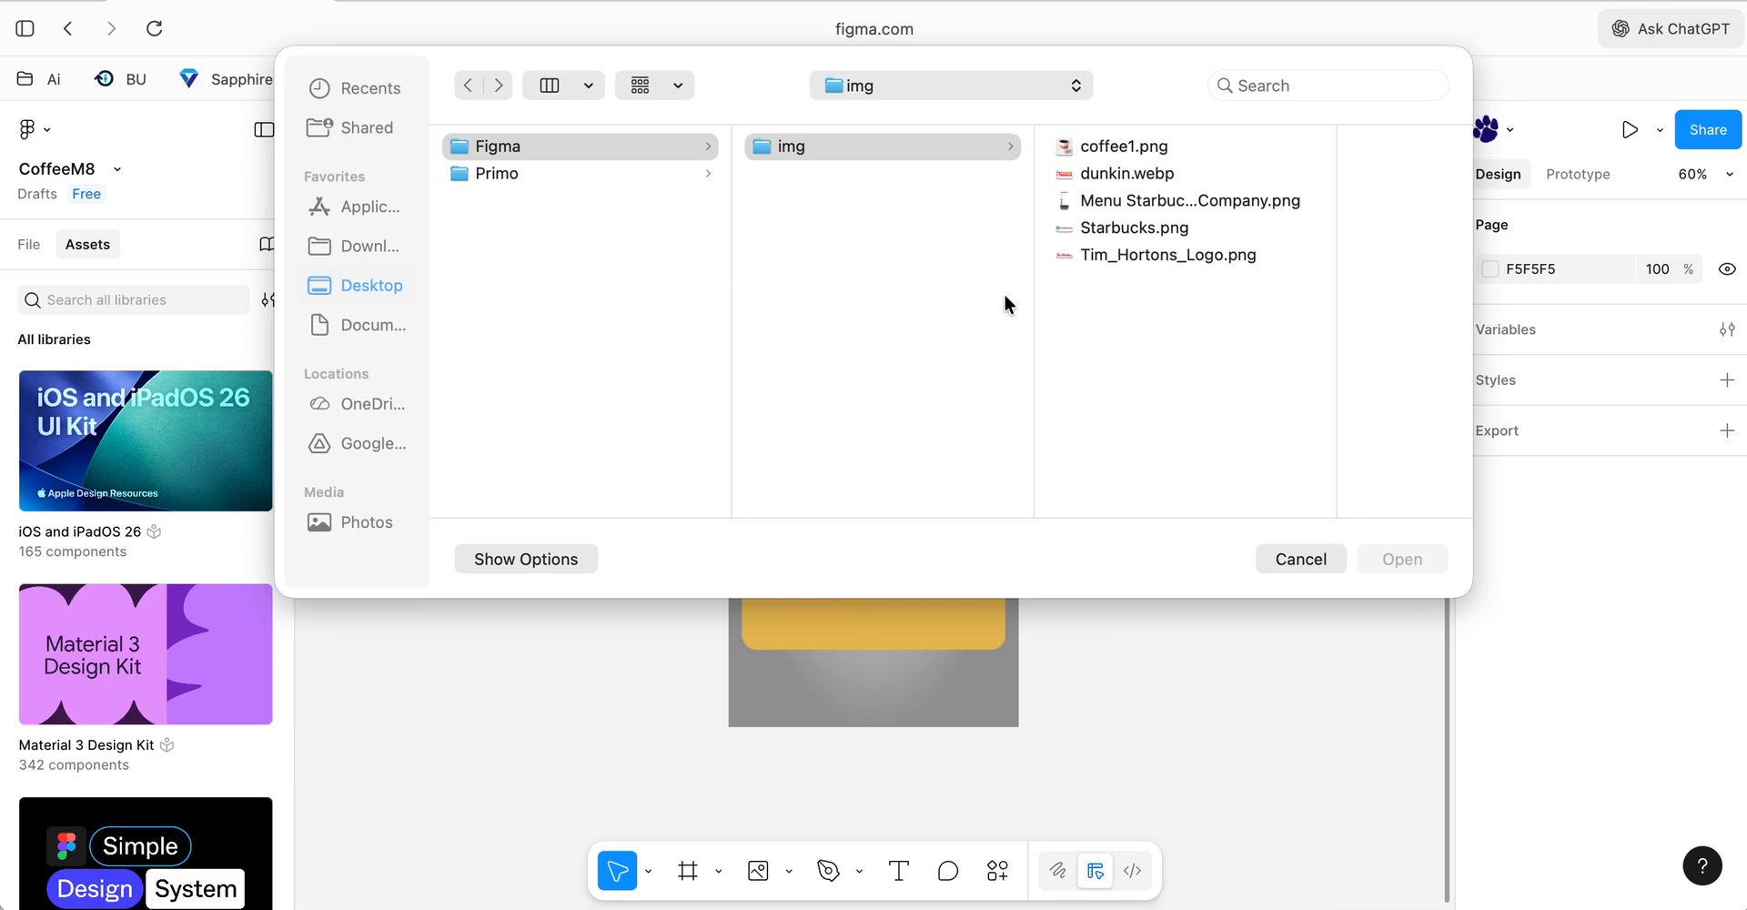
click(1111, 146)
click(1402, 559)
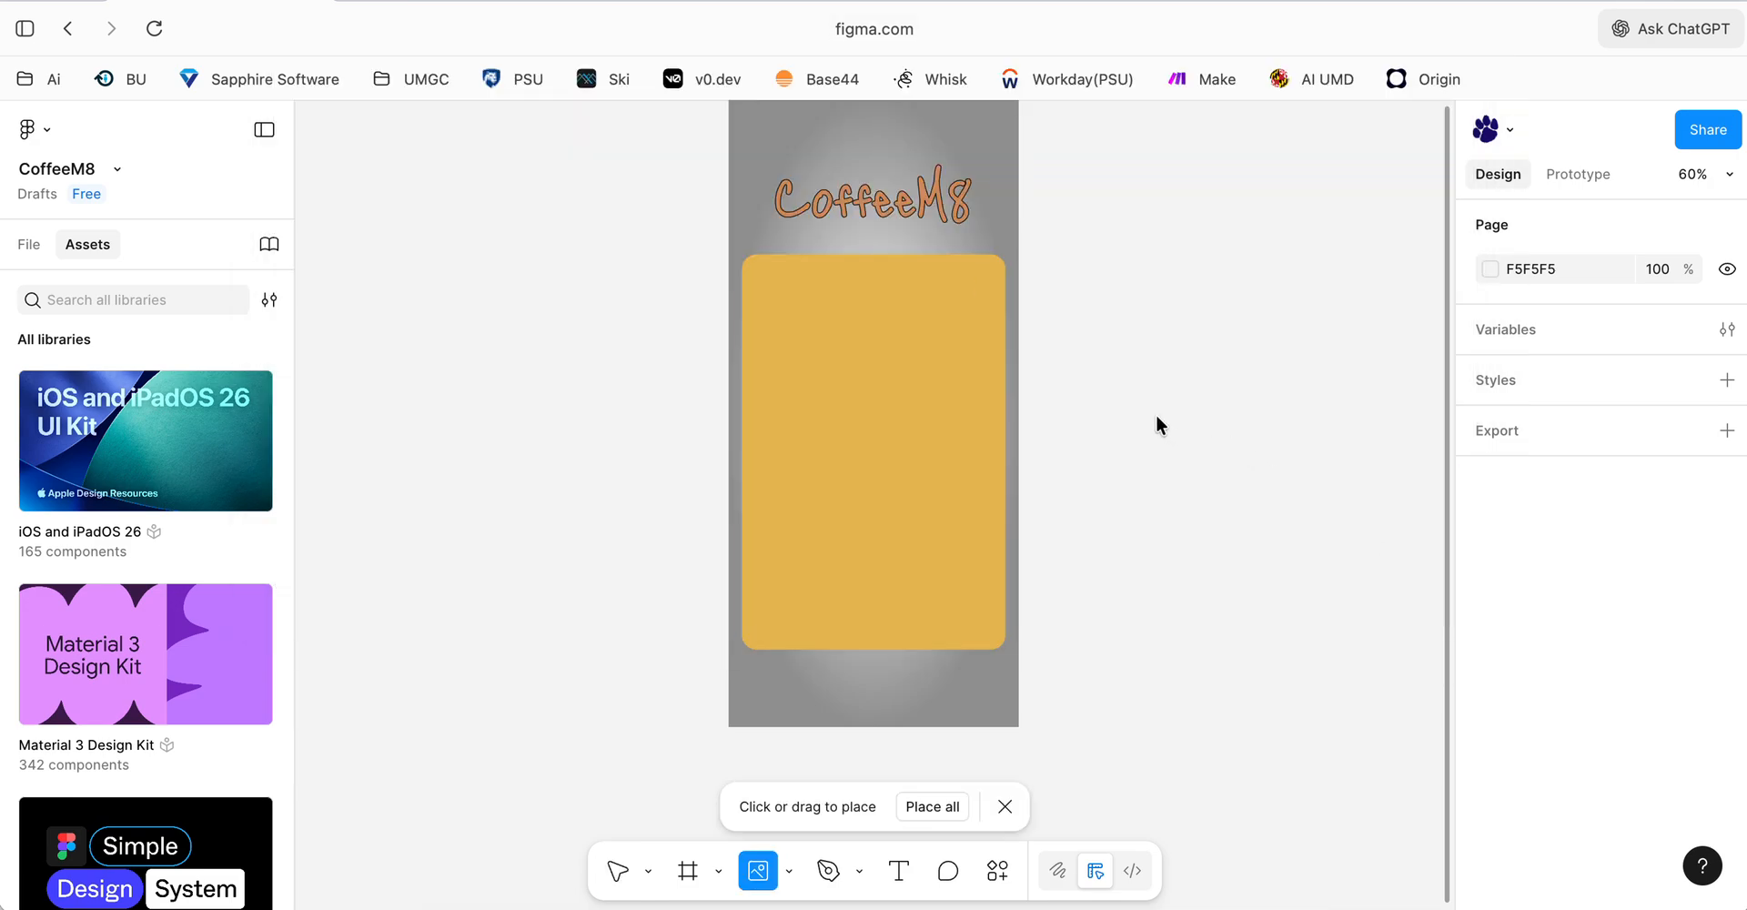
click(817, 144)
drag(862, 173, 925, 582)
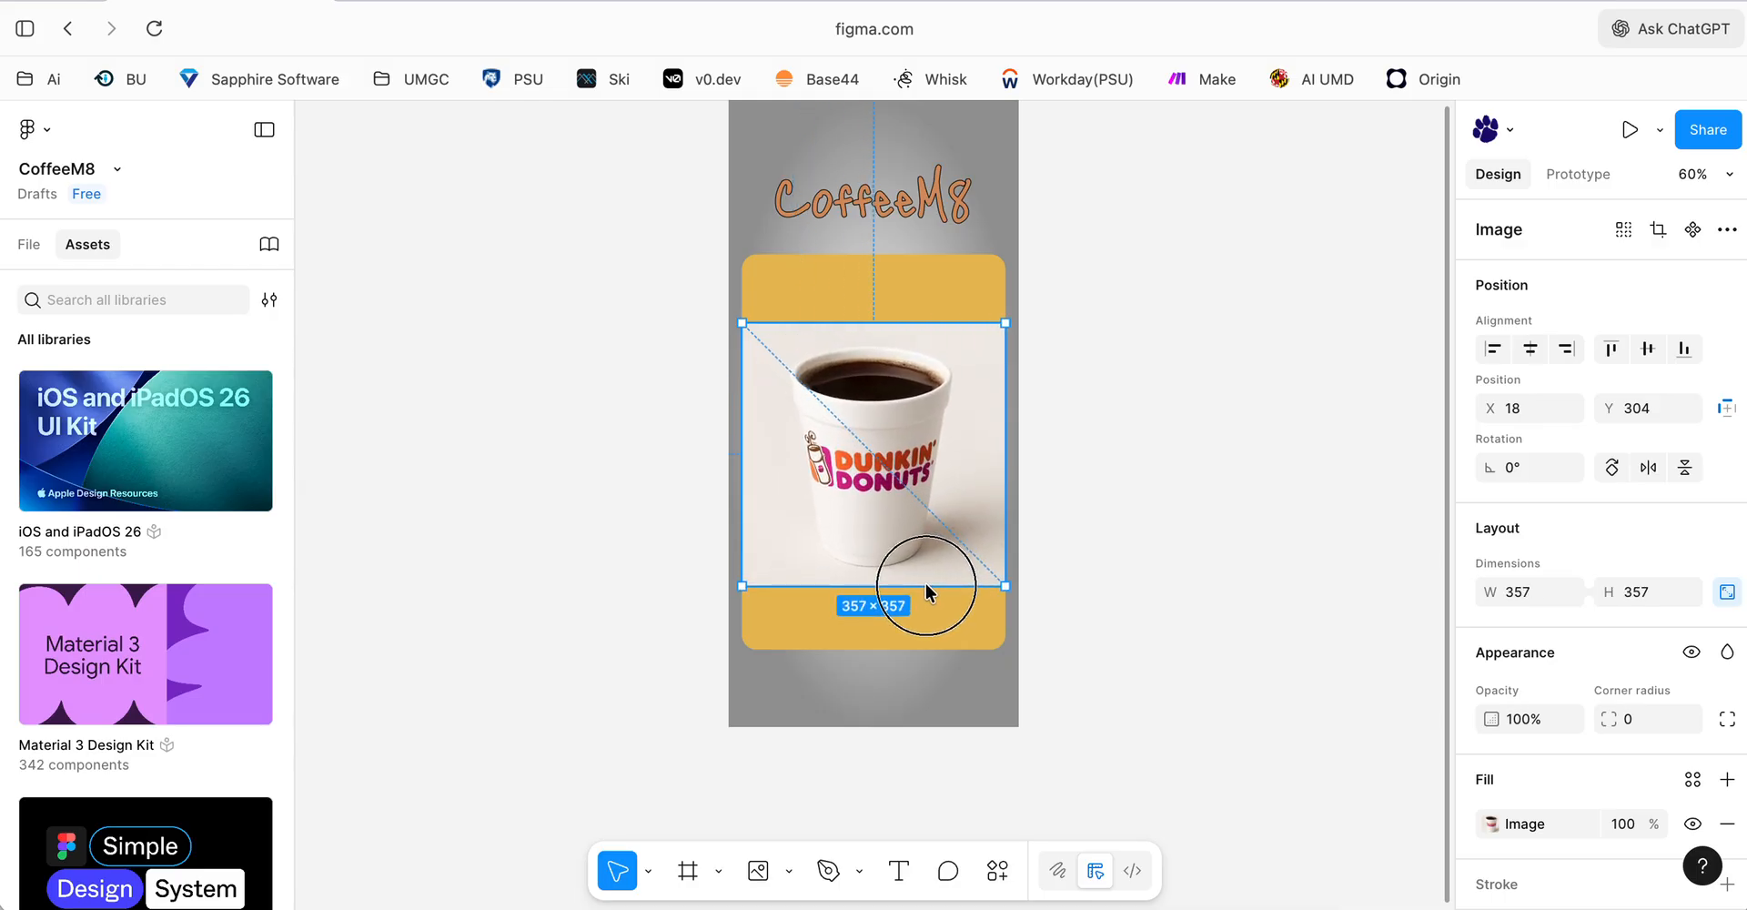
click(1090, 539)
click(827, 488)
click(1208, 344)
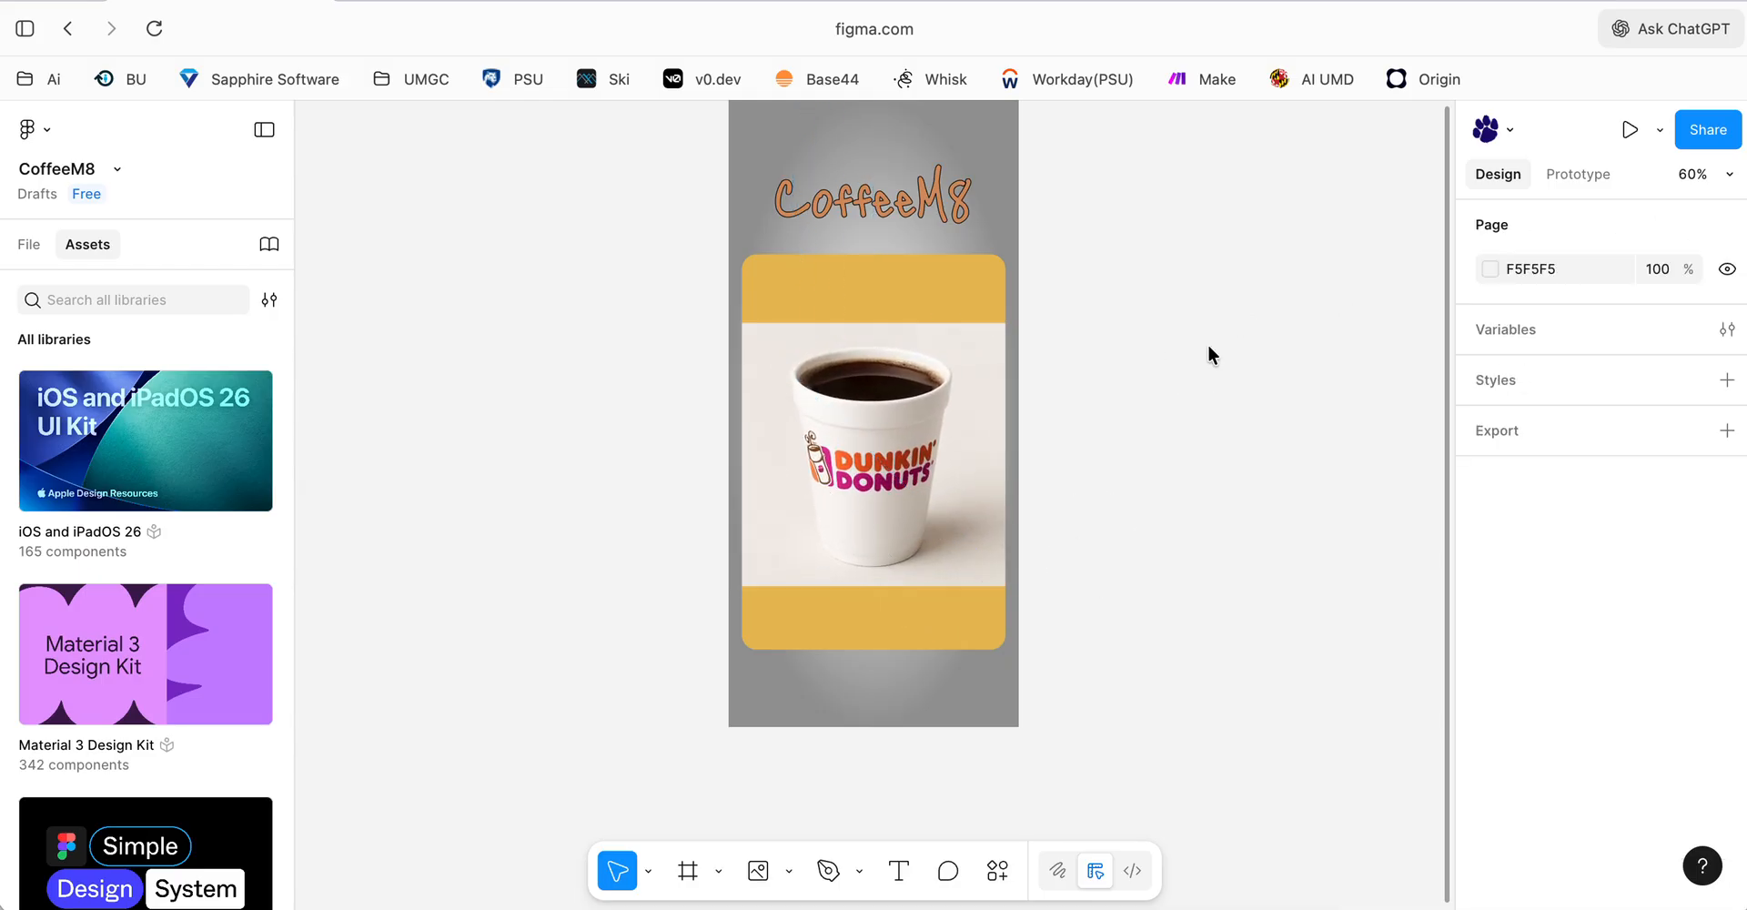
- Show the file's layers and rename the coffee cup image layer as coffeeImg
scroll(1025, 286, up, 2)
scroll(1019, 295, down, 1)
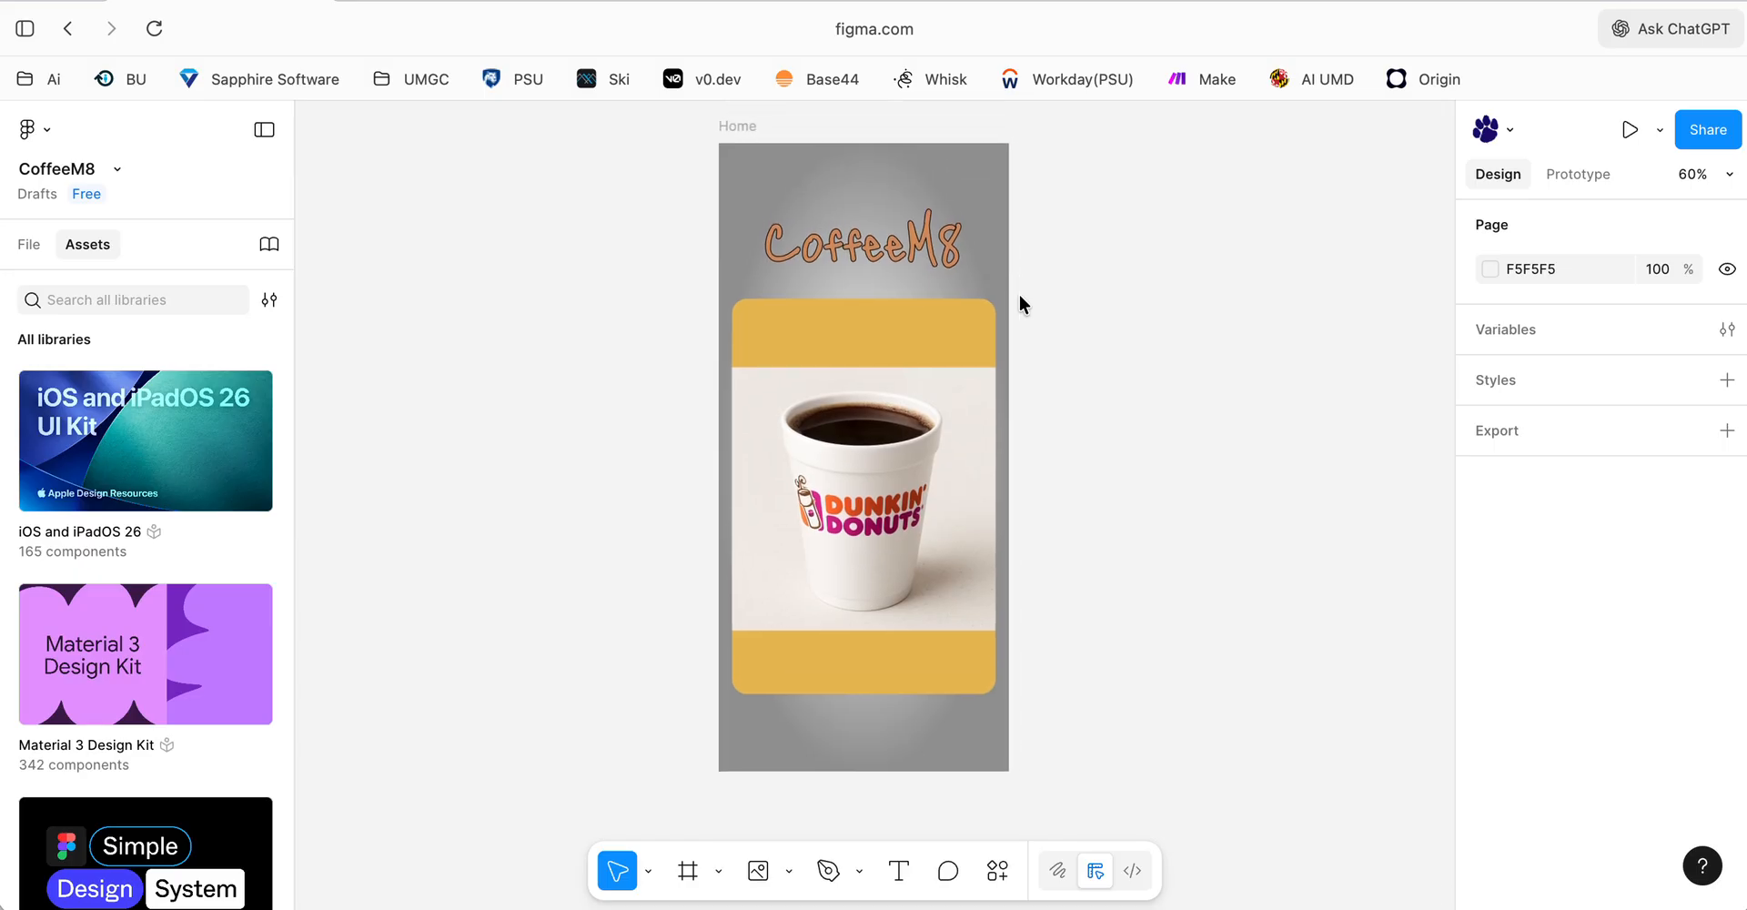
click(730, 155)
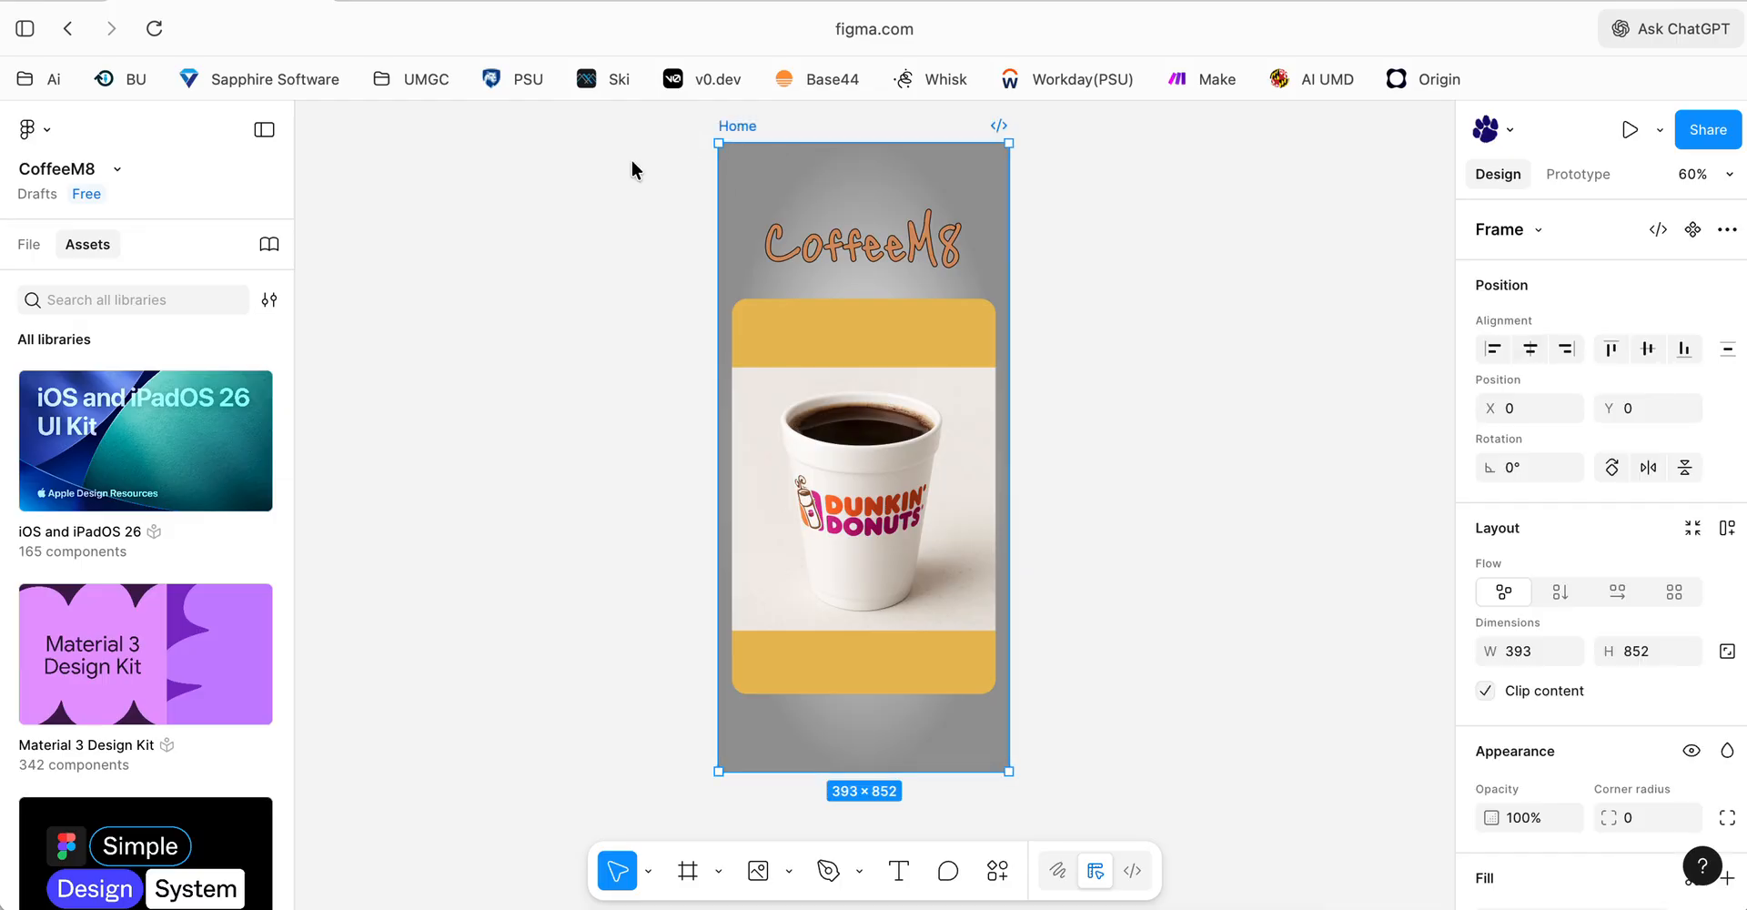
click(29, 244)
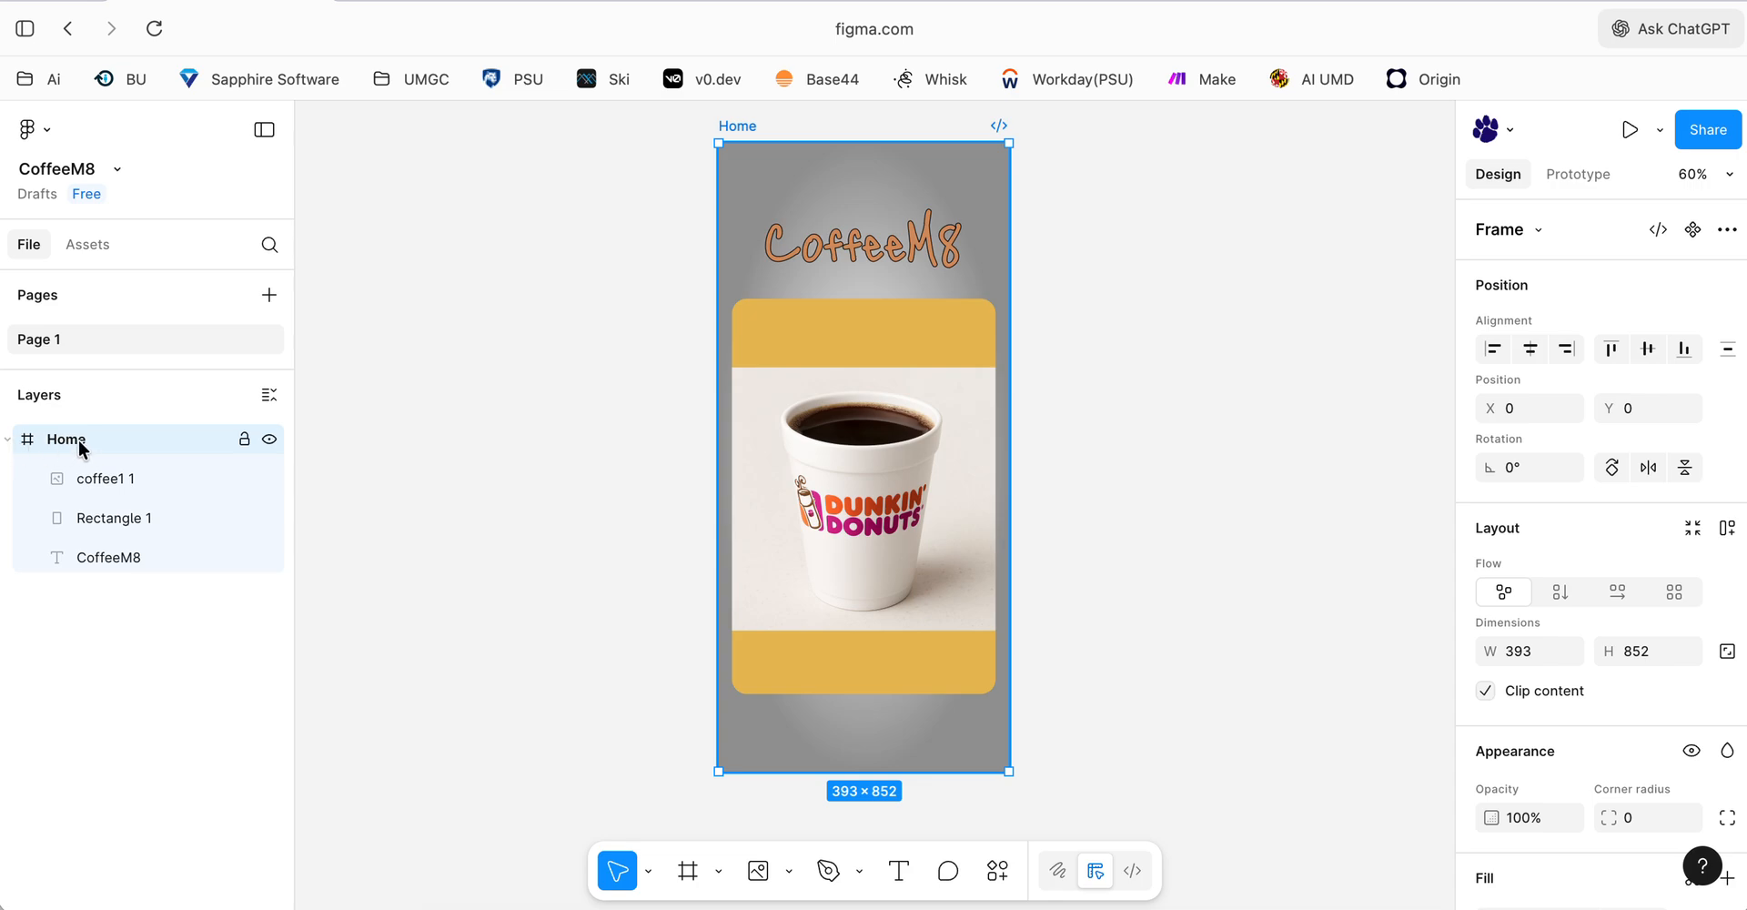
click(105, 480)
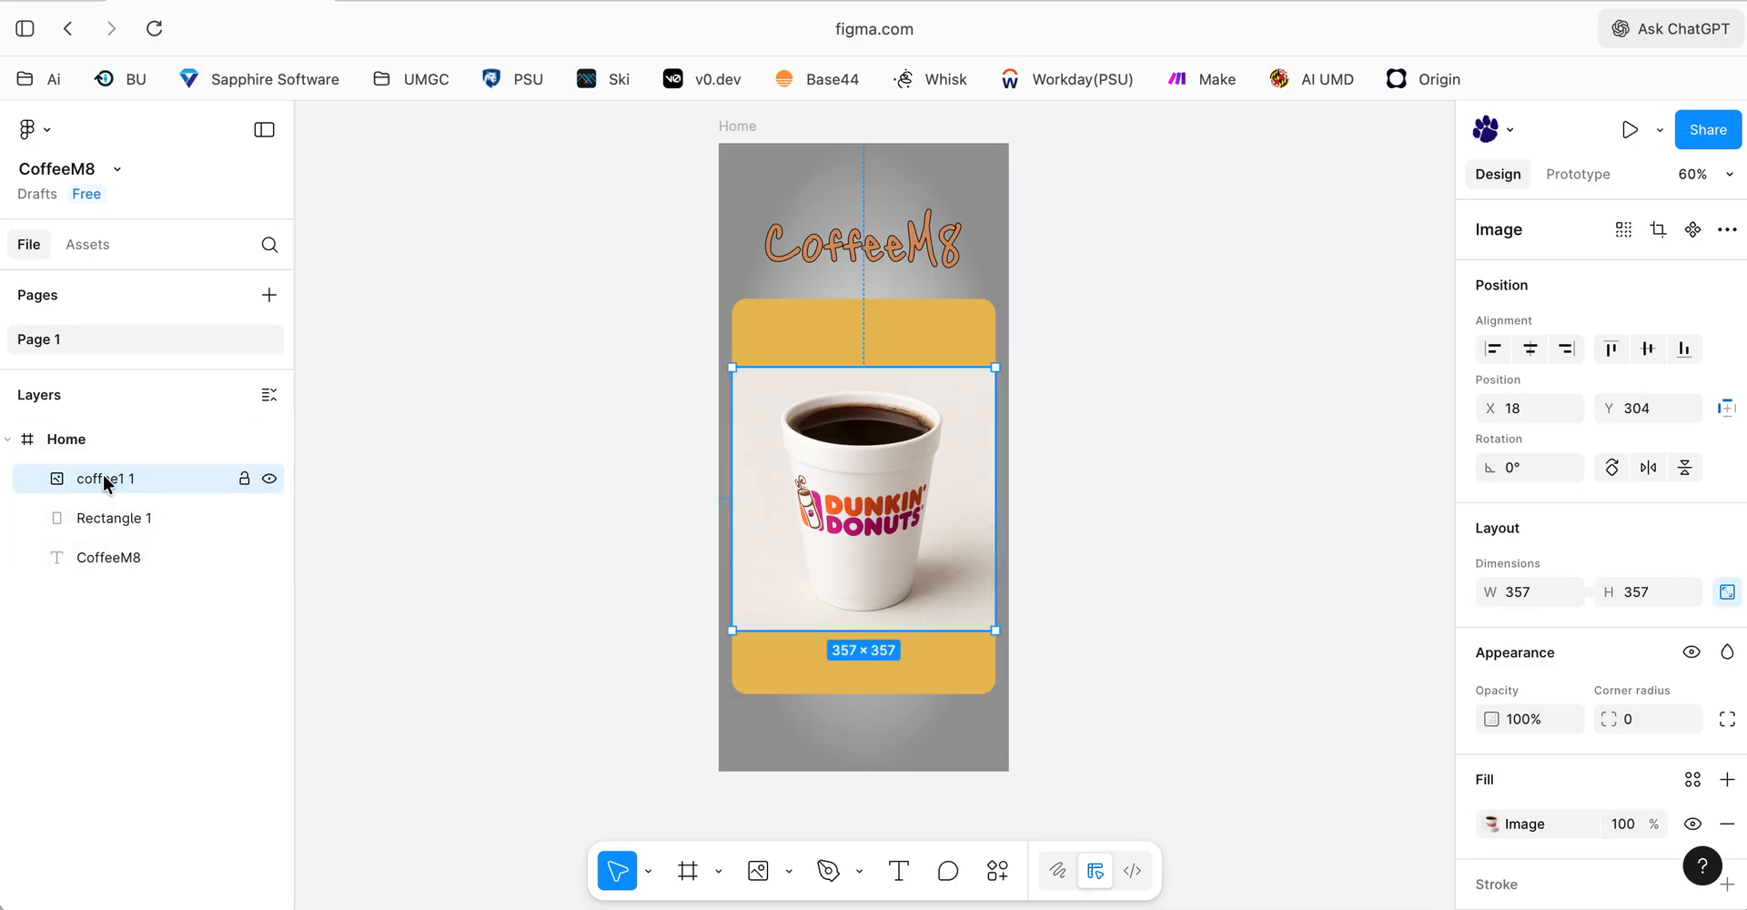
double_click(114, 479)
text(co)
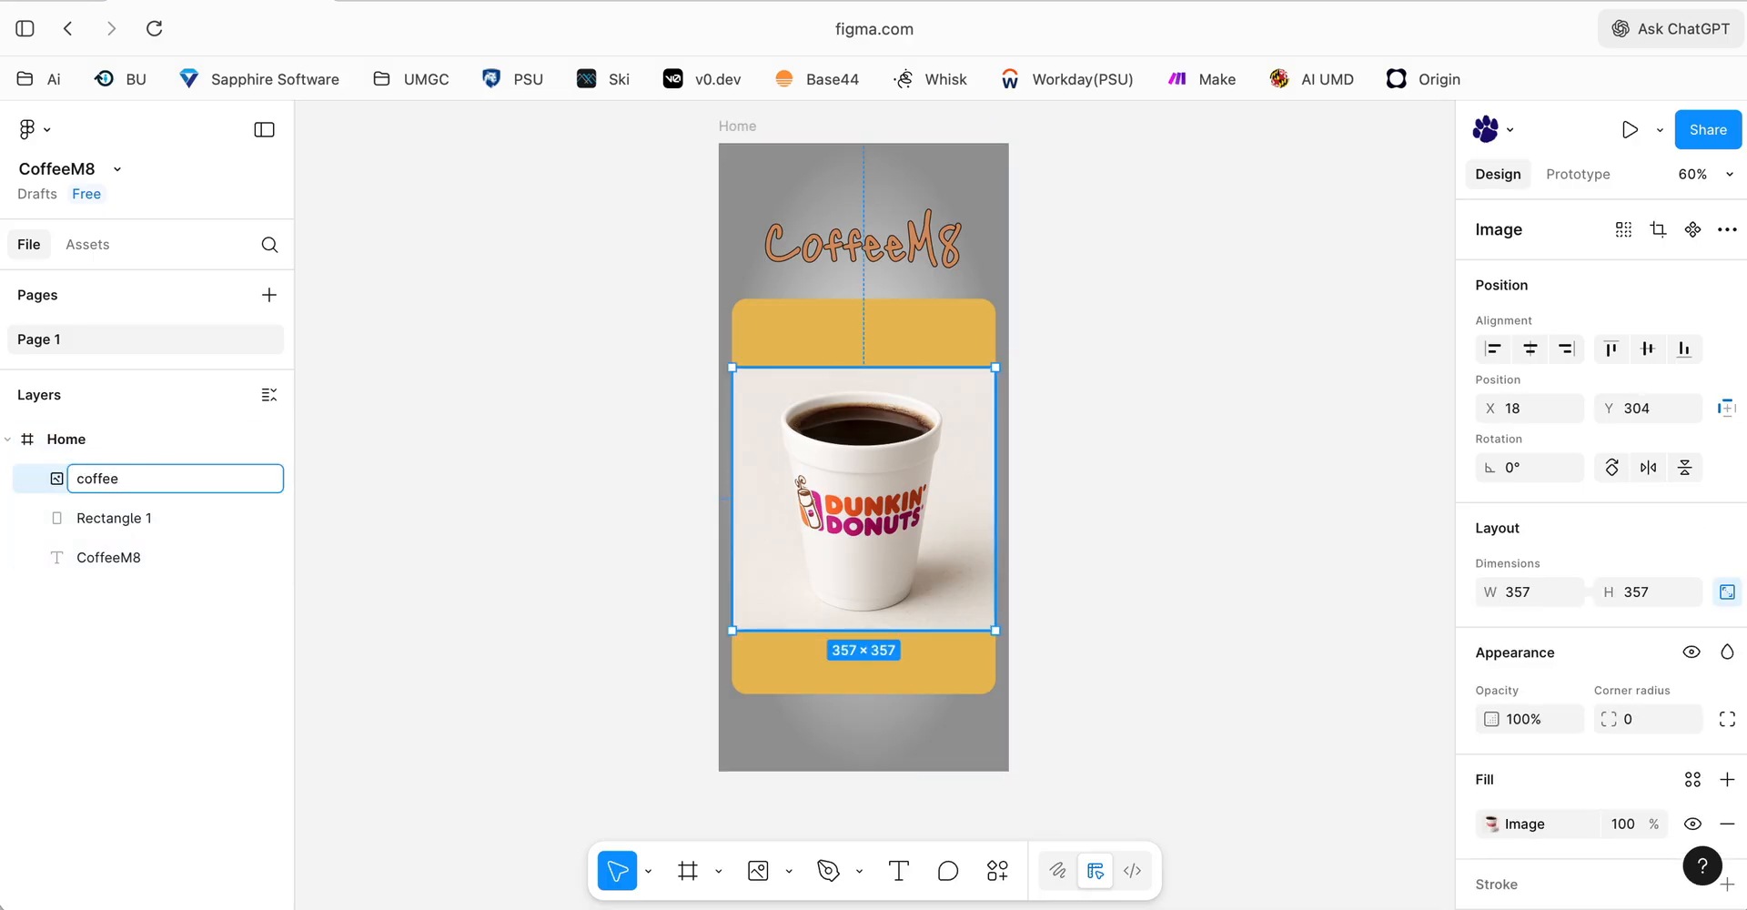
key(Return)
- Rename the yellow rectangle's layer as picbg
click(111, 516)
double_click(111, 516)
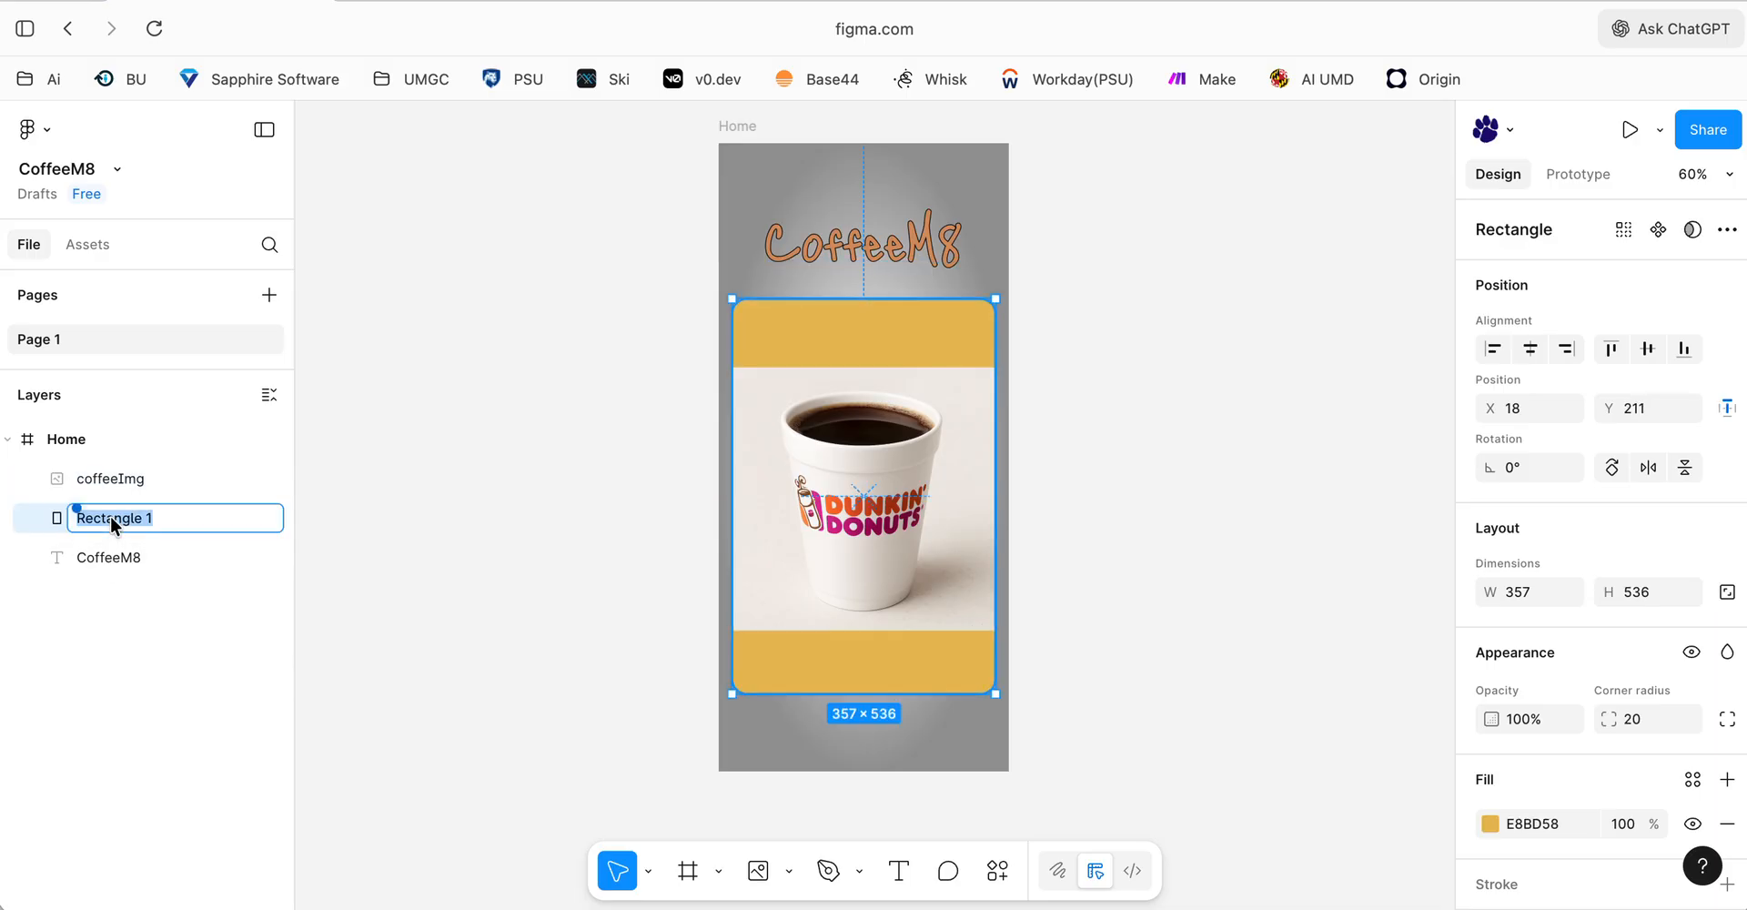
text(picbg)
key(Return)
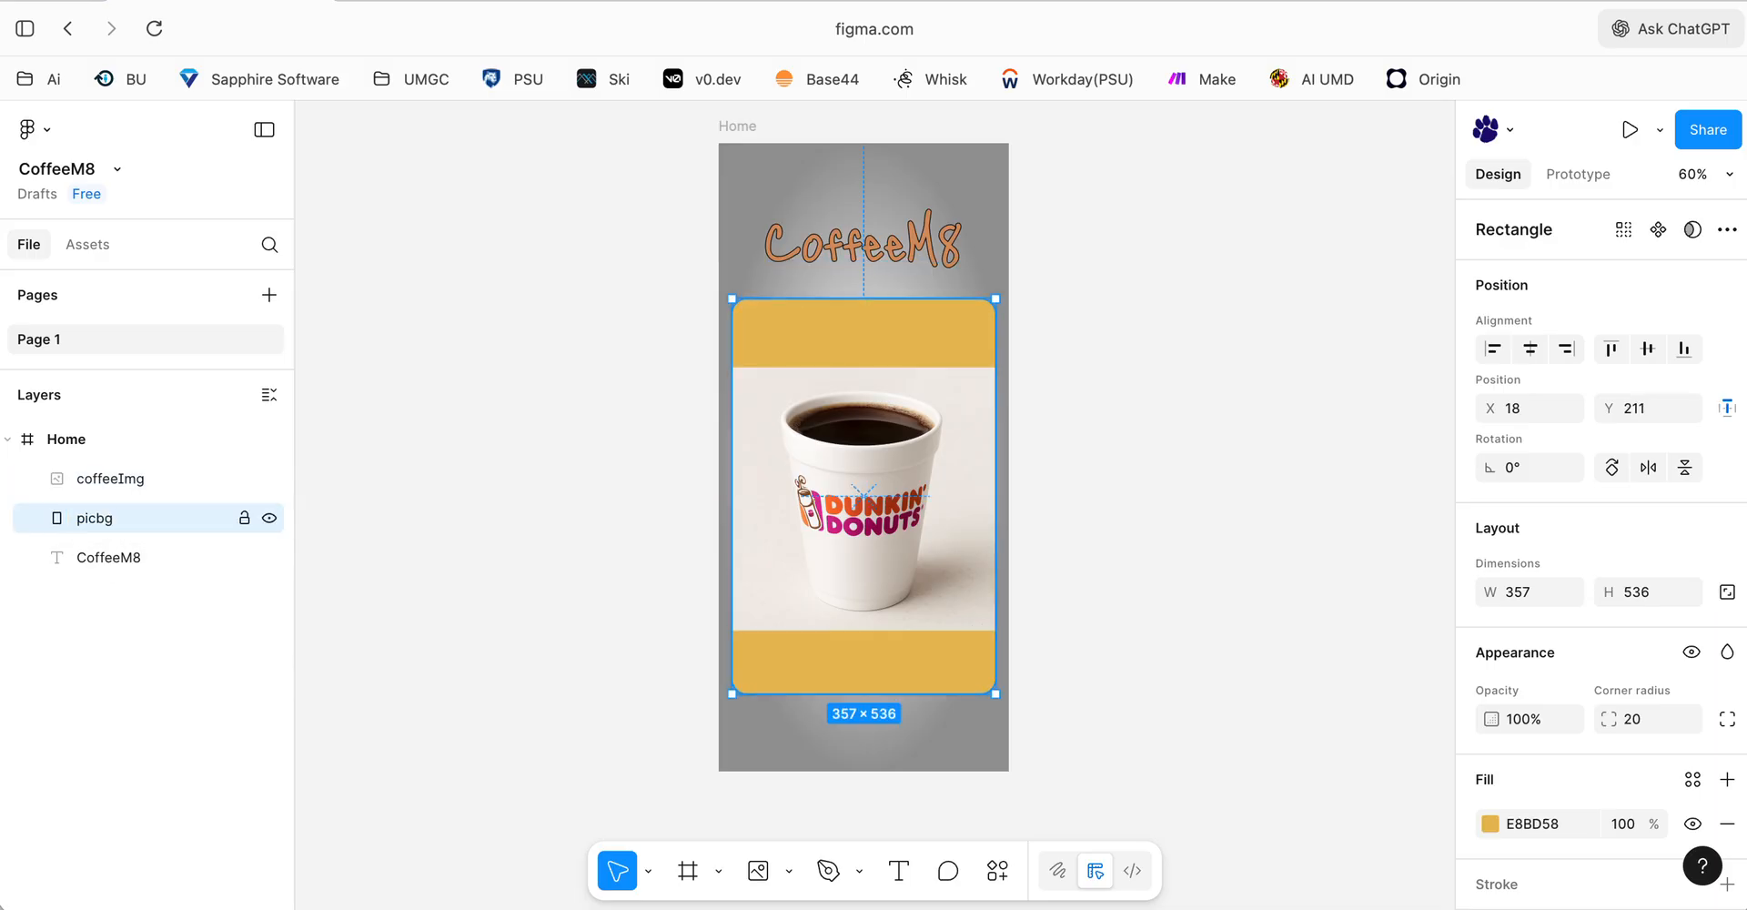
click(111, 559)
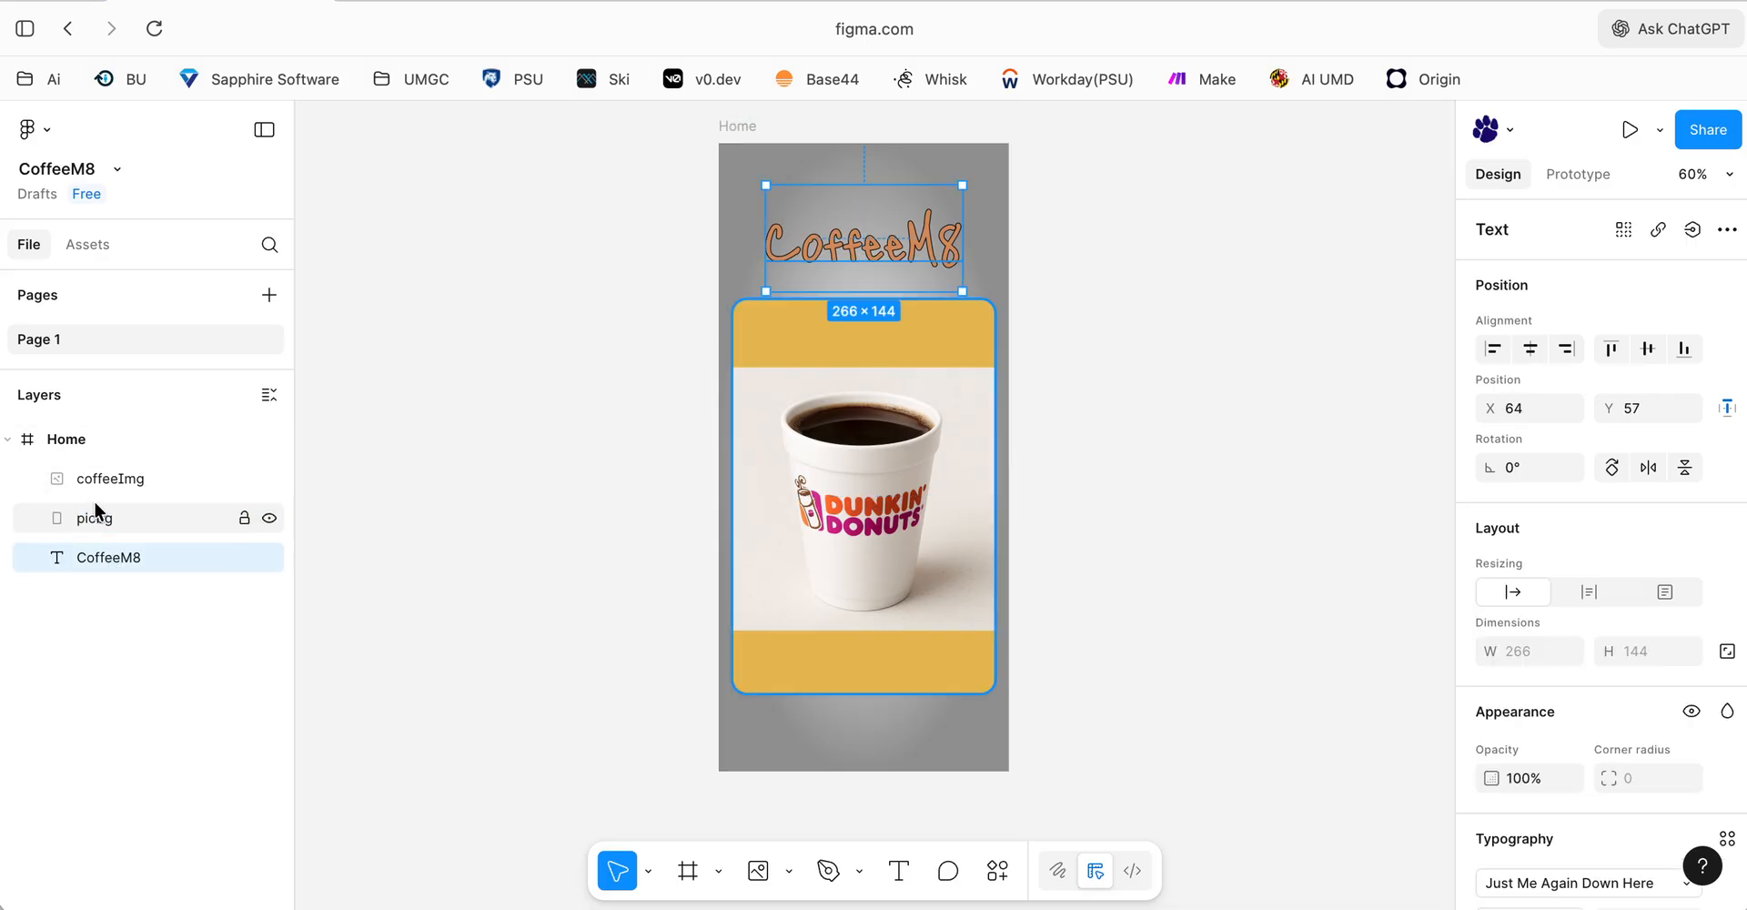
click(109, 517)
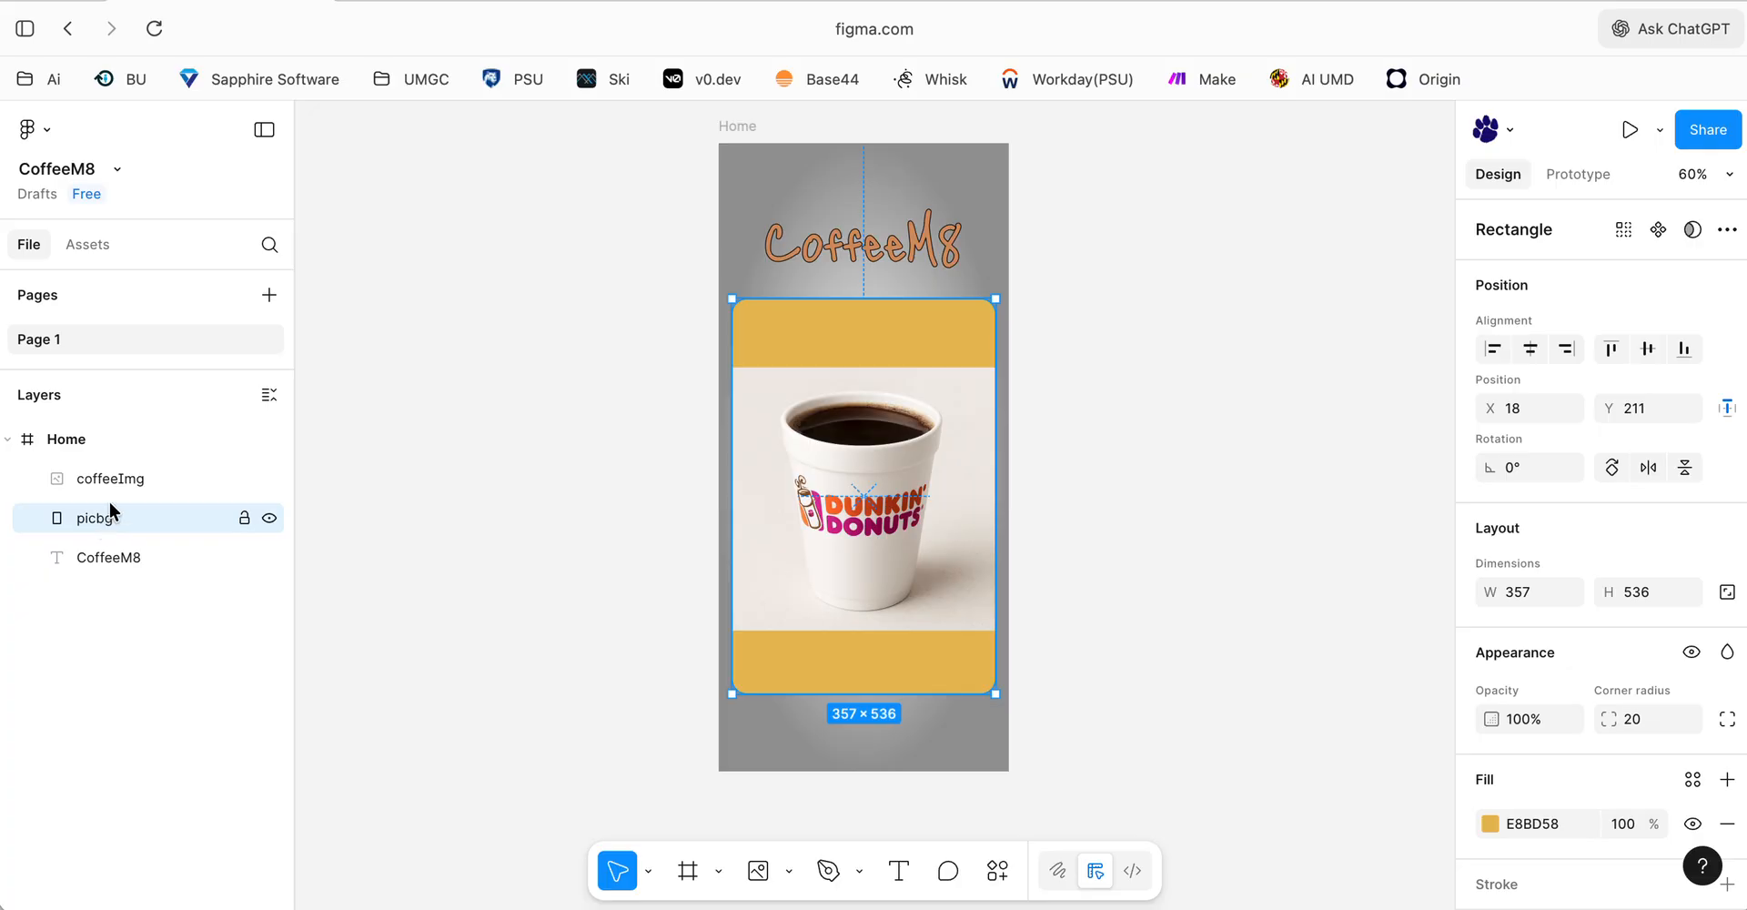
mouse_move(94, 521)
mouse_down()
mouse_move(110, 451)
mouse_move(89, 526)
mouse_up()
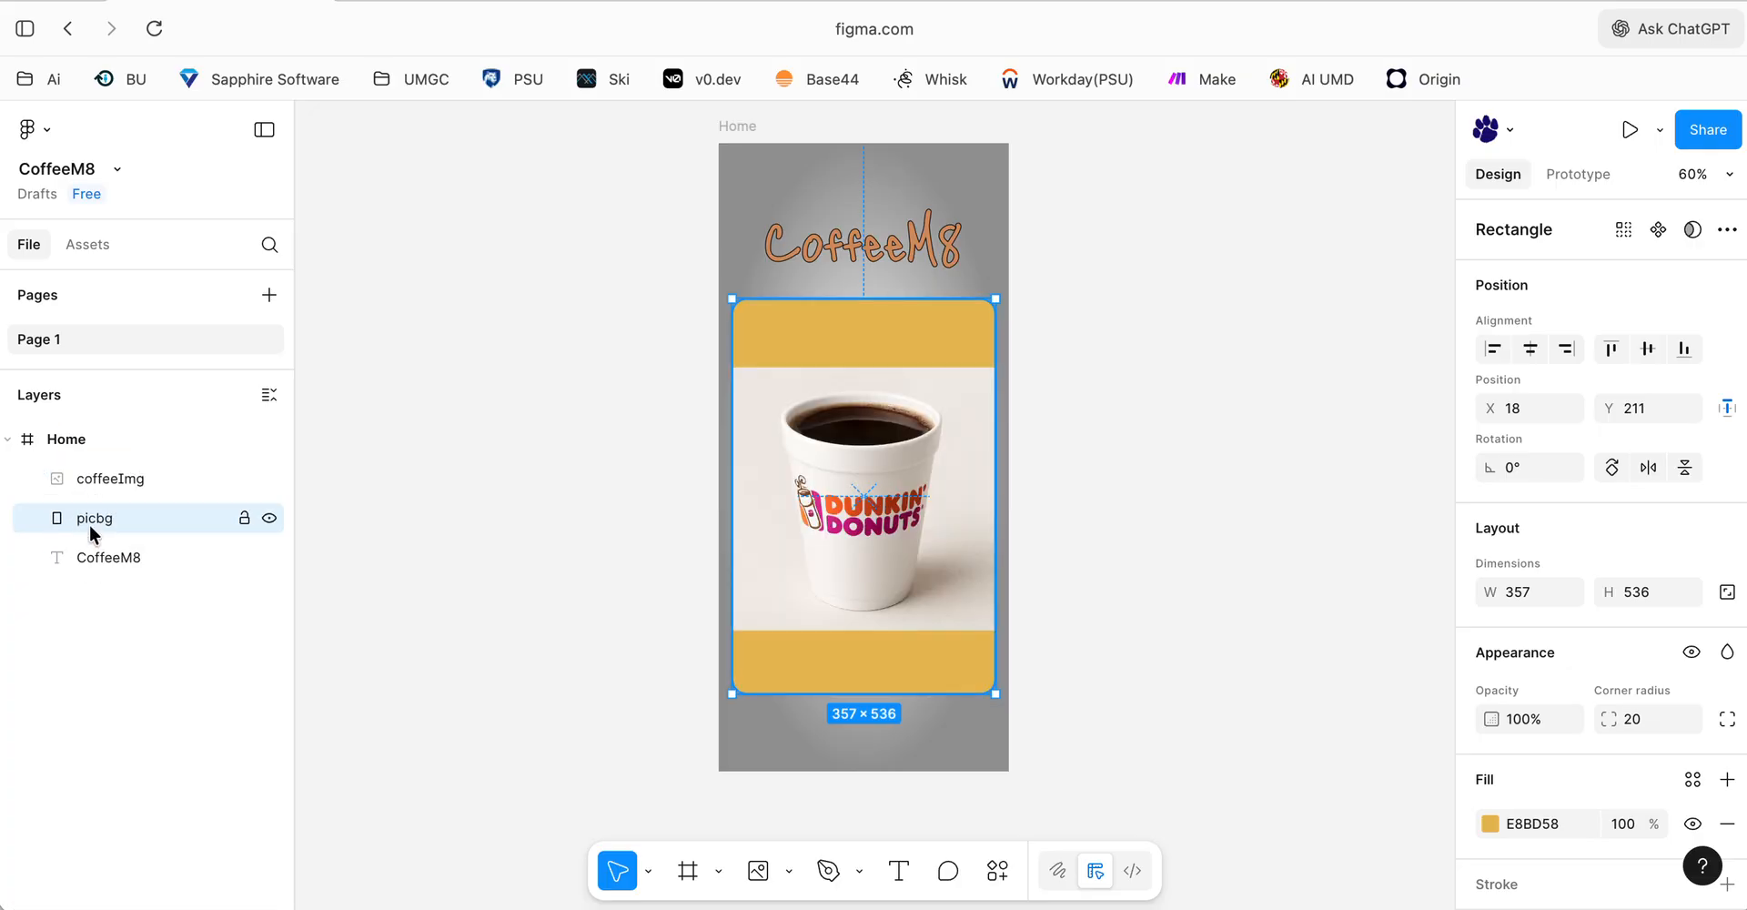
click(418, 526)
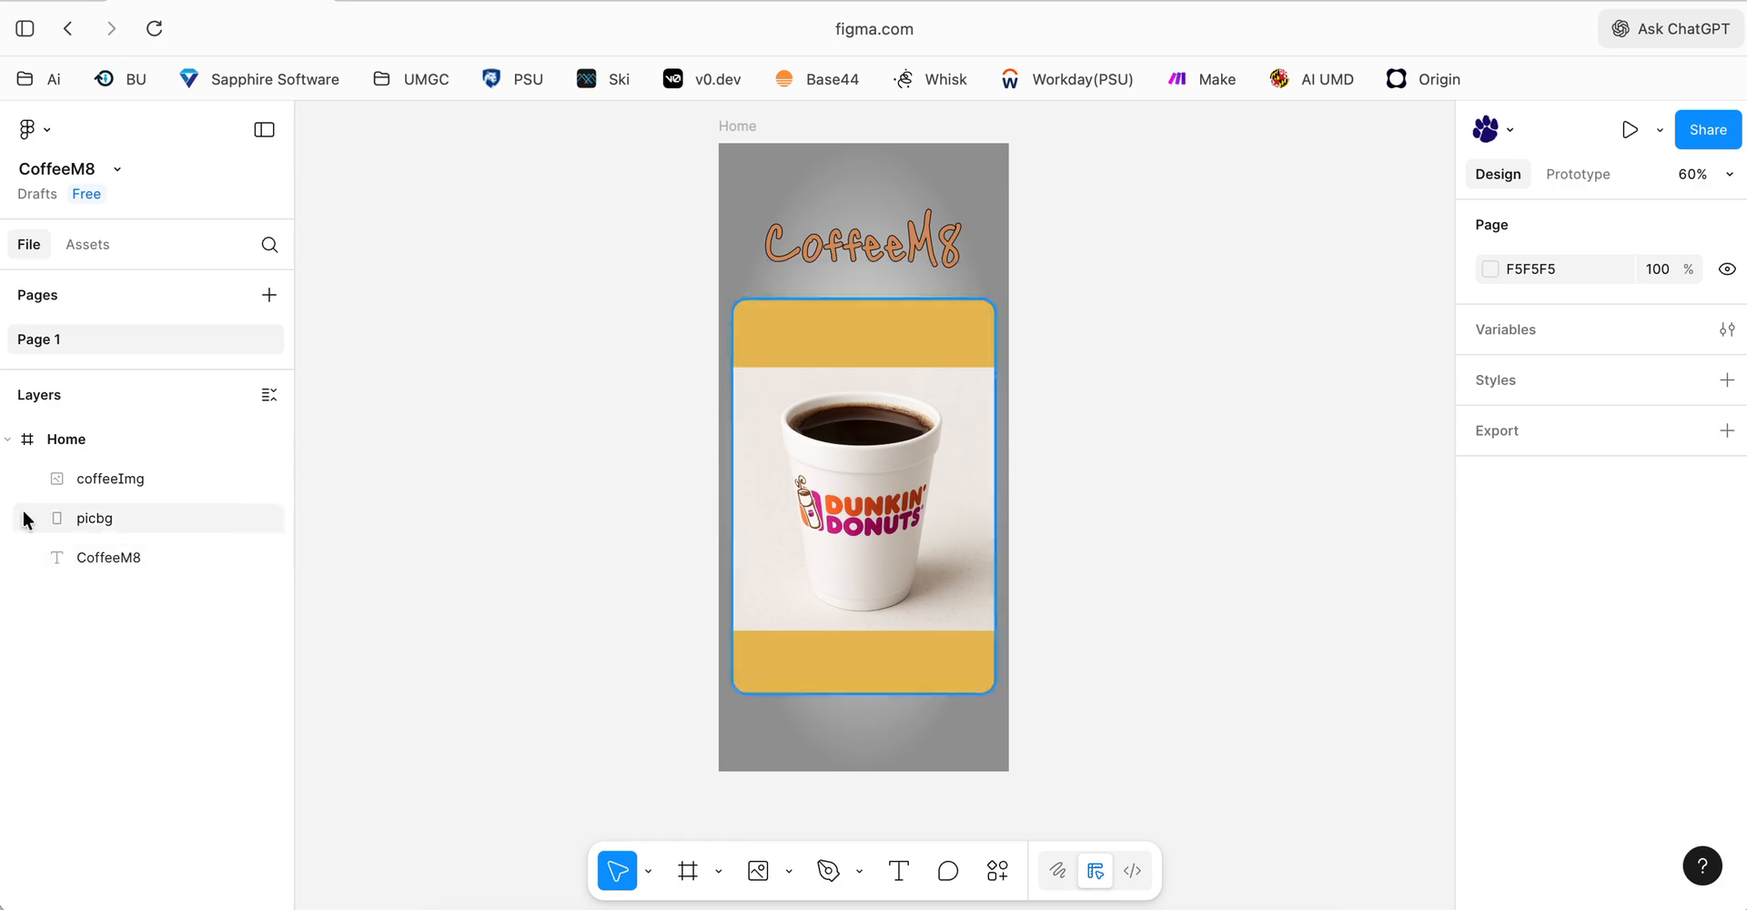
- Draw a rectangle about 236 × 52 in the Home frame, overlapping the yellow panel's lower edge at about X 82, Y 727
click(739, 126)
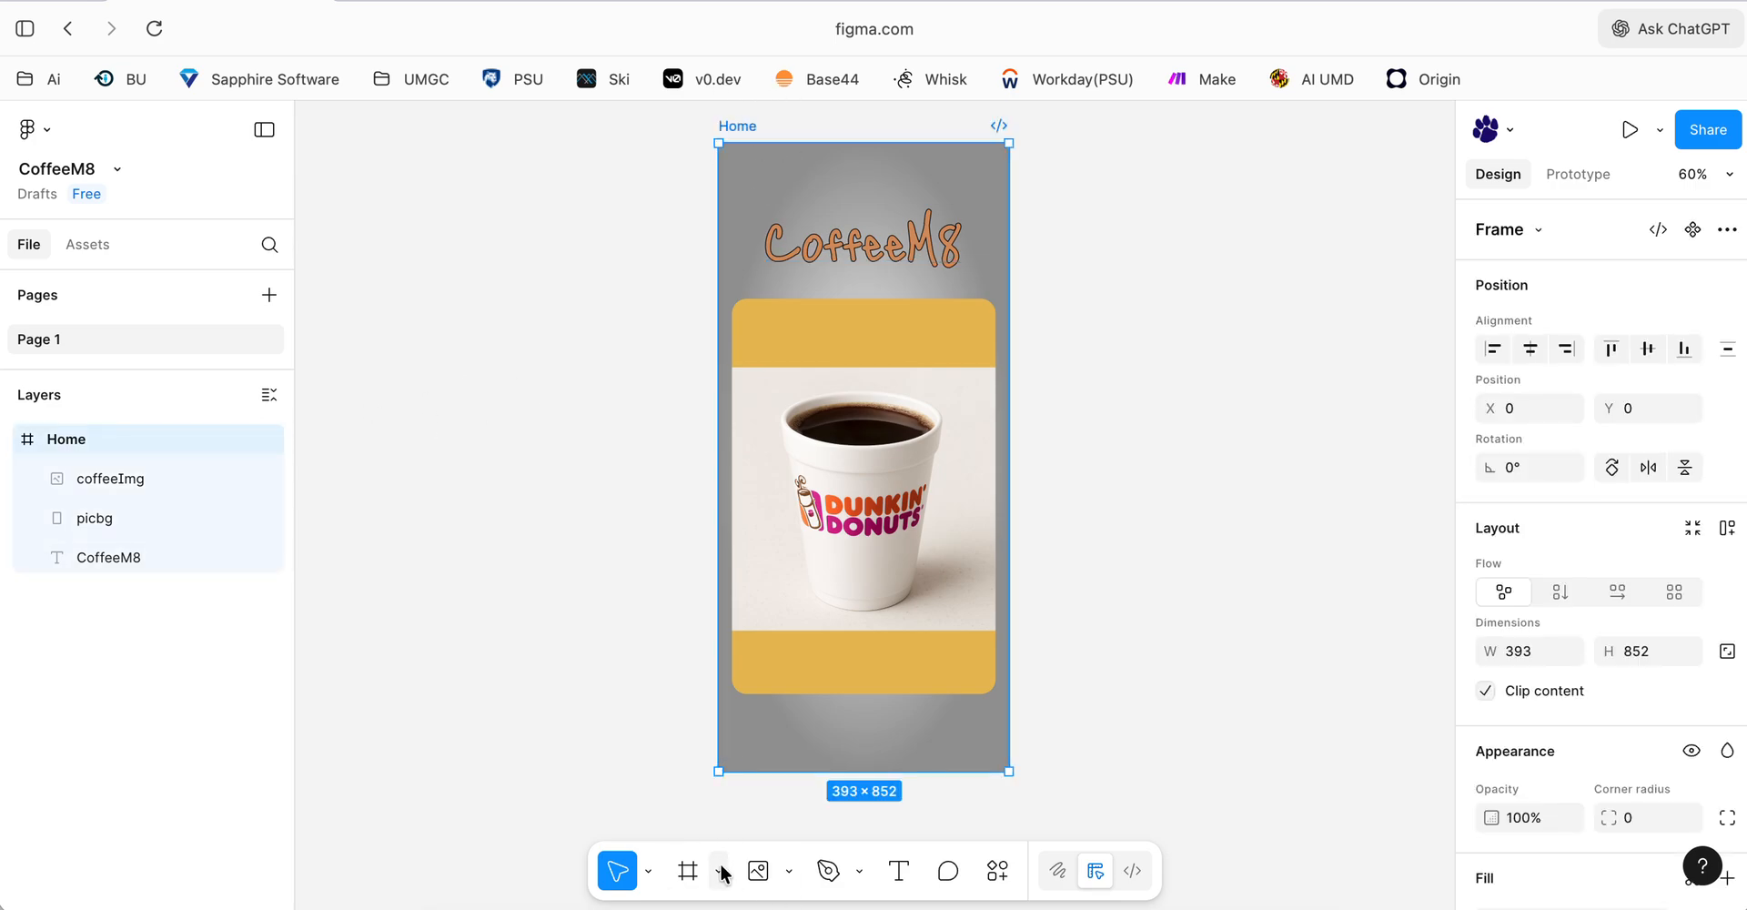
click(789, 872)
click(888, 646)
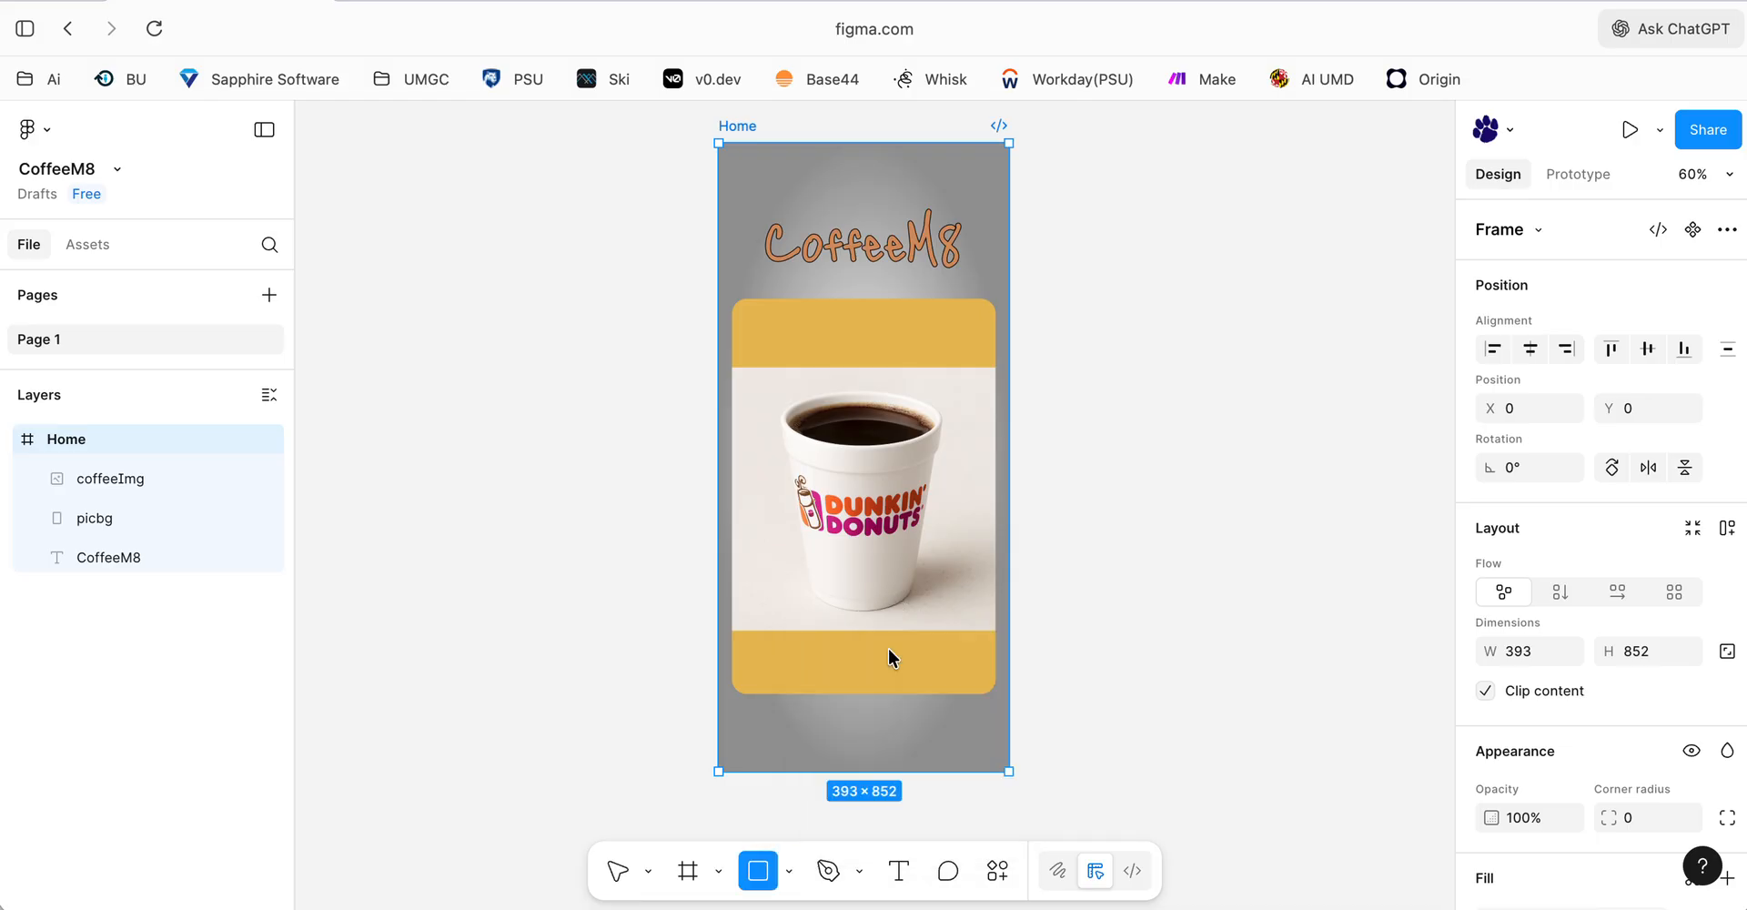
mouse_move(779, 679)
mouse_down()
mouse_move(813, 710)
mouse_move(953, 717)
mouse_up()
click(1056, 699)
click(910, 704)
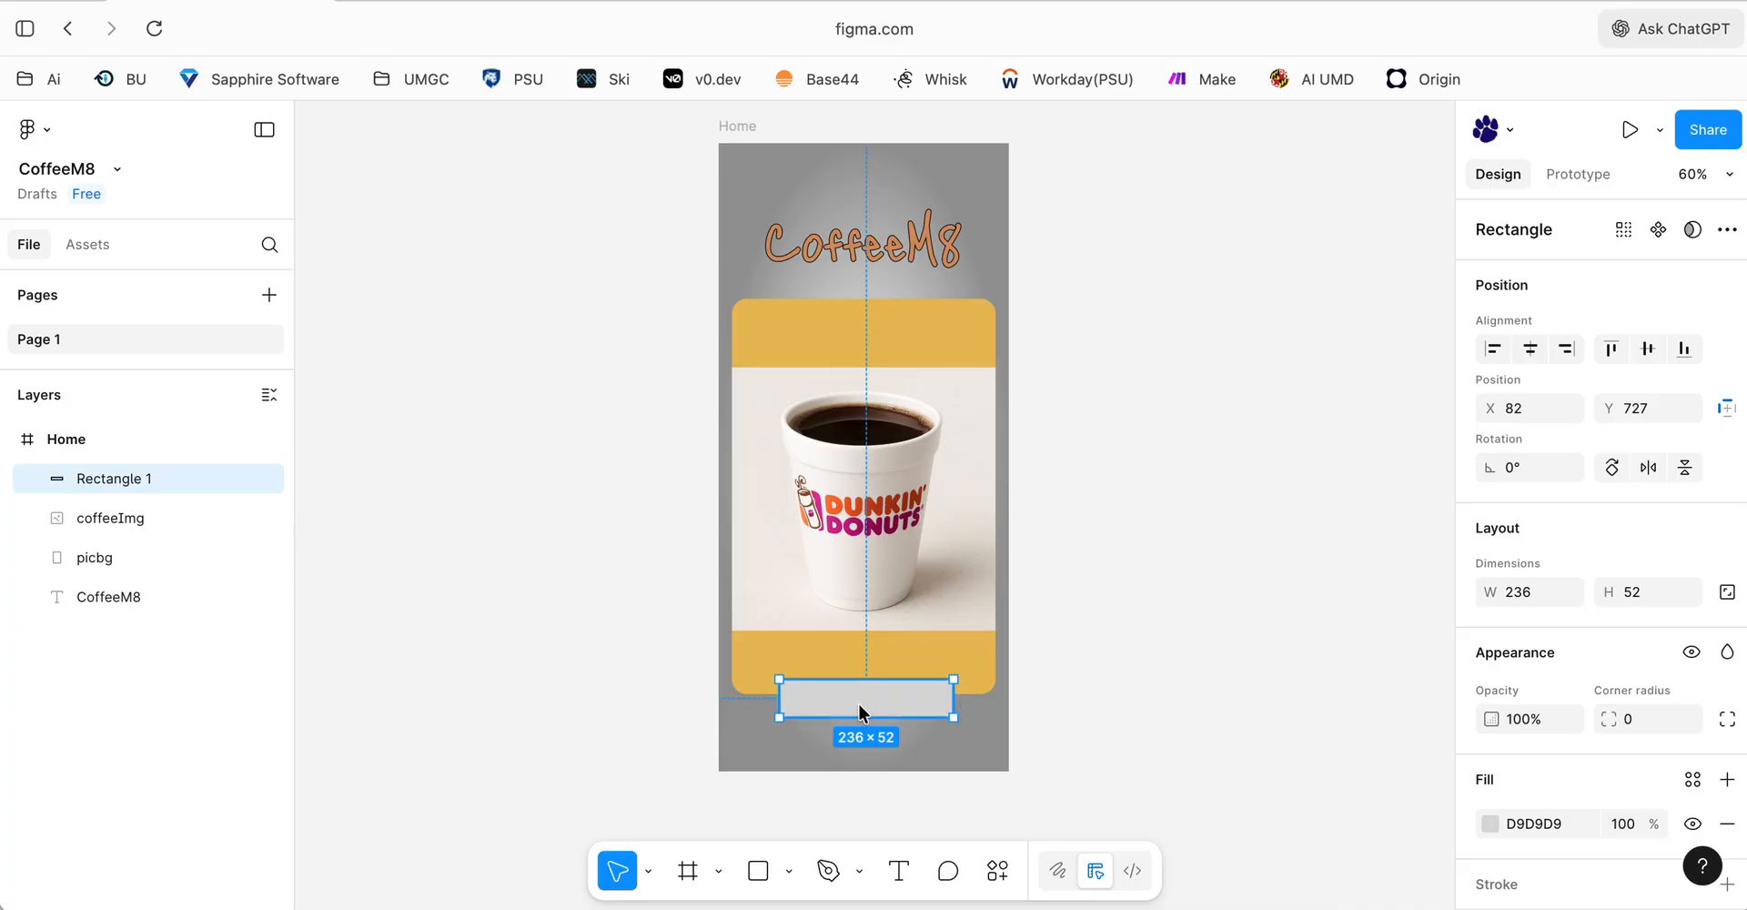
- Set the corner radius of the new grey rectangle to 10
click(967, 320)
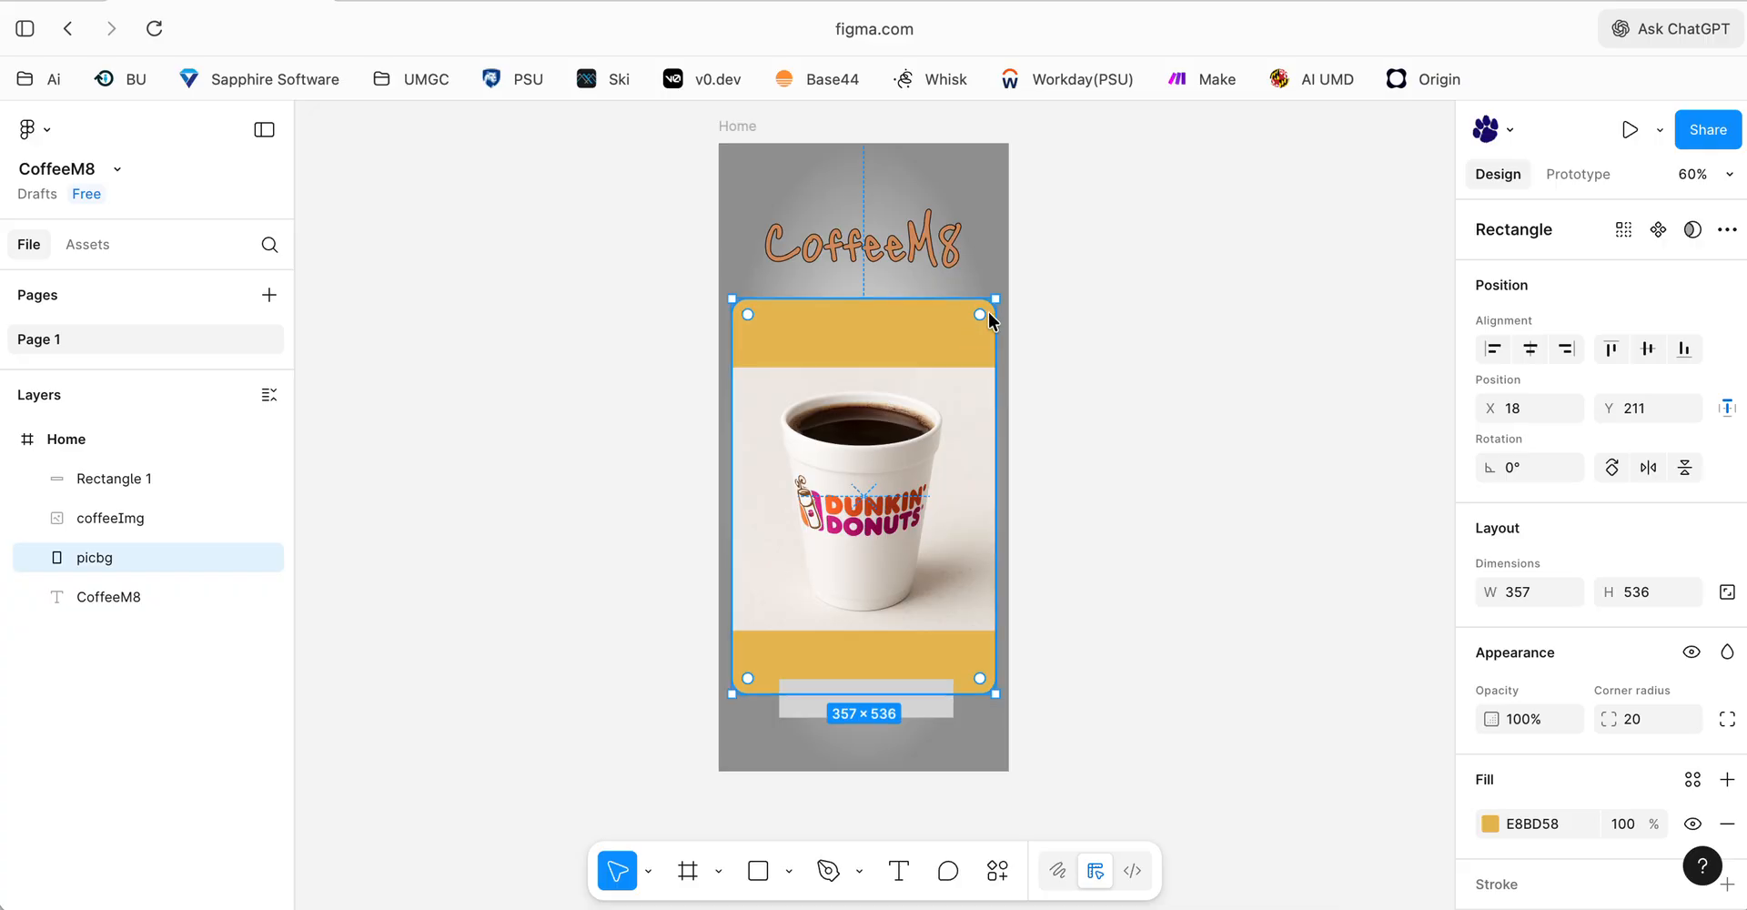
click(922, 713)
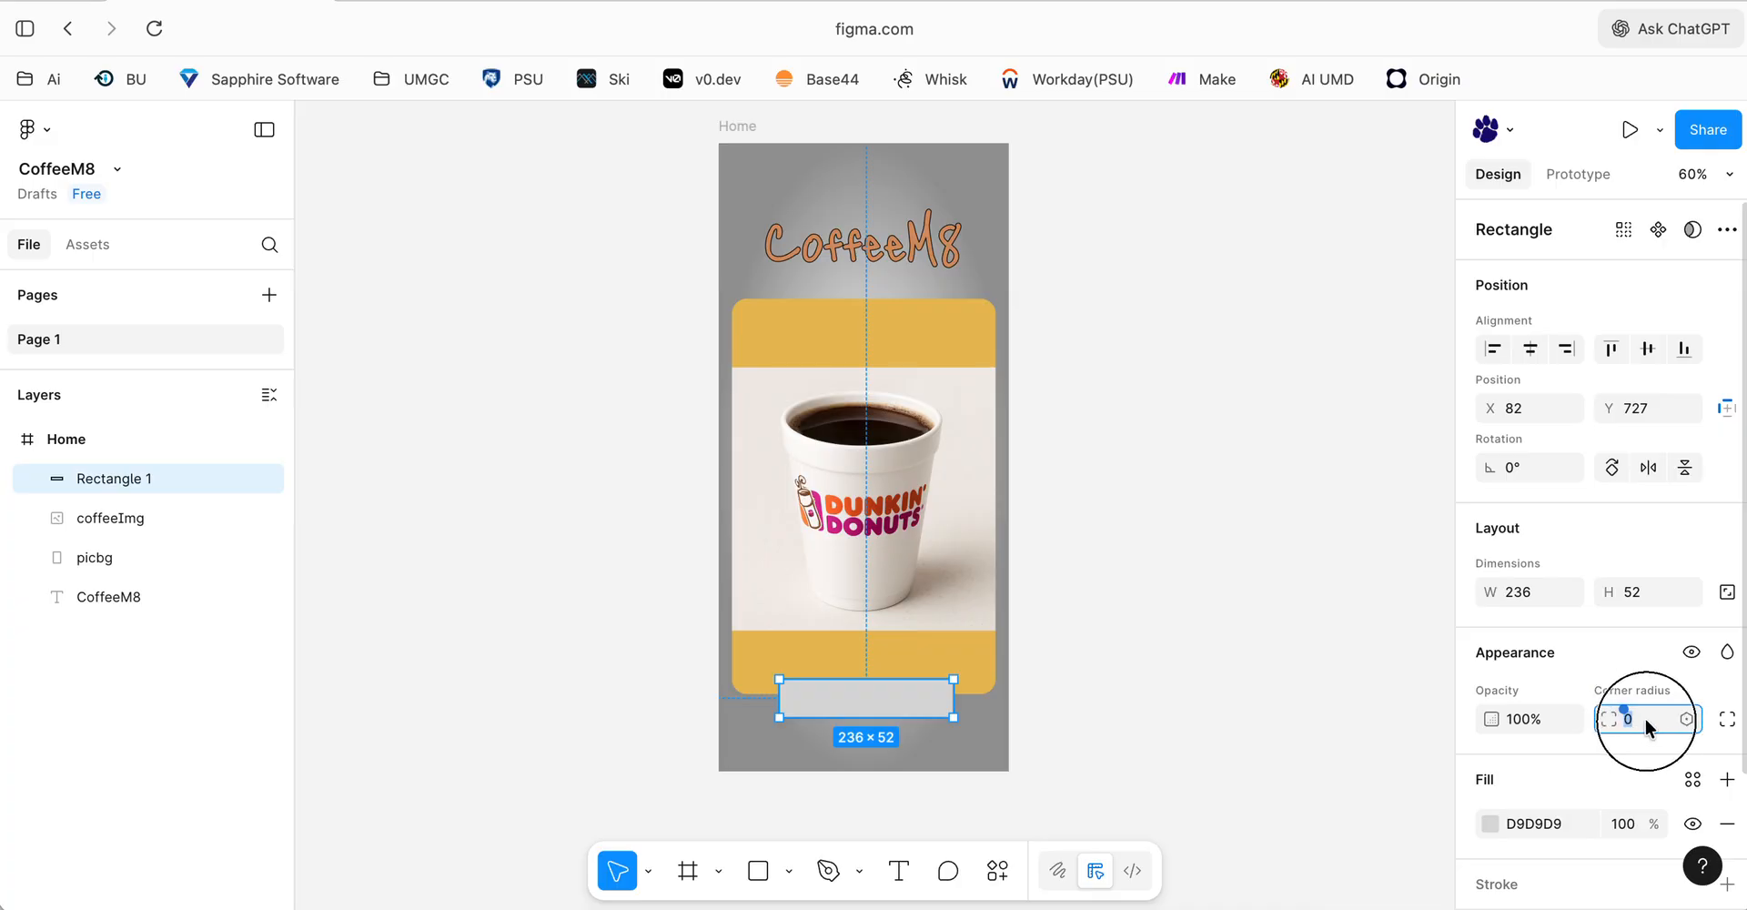
text(10)
key(Return)
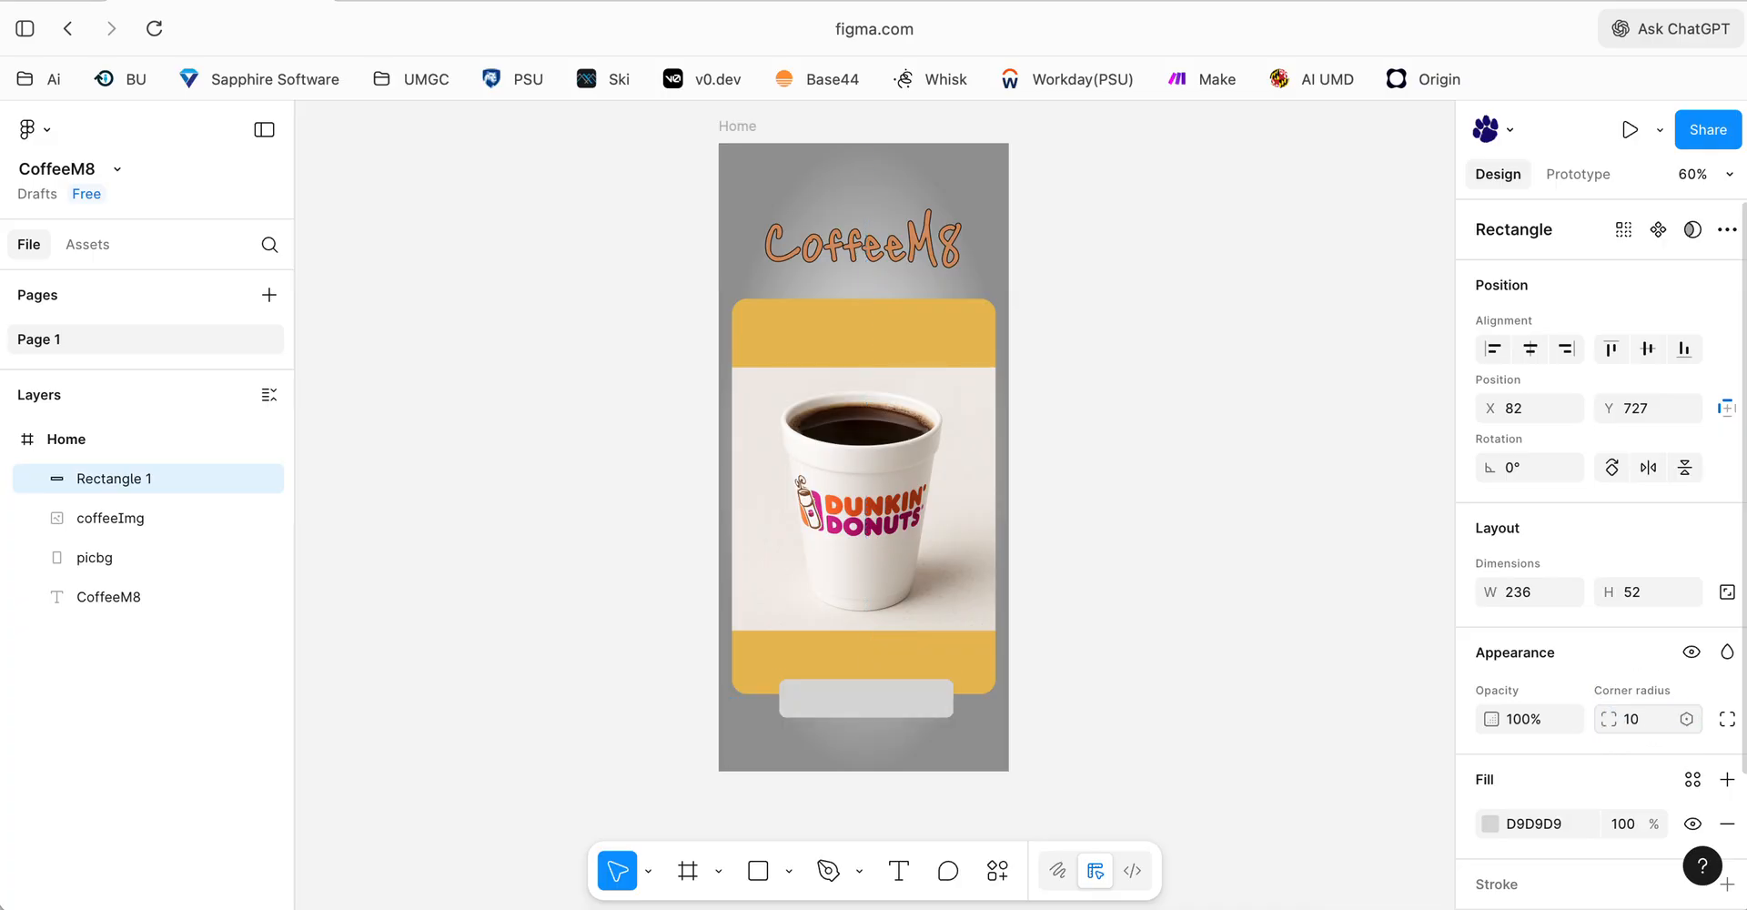
click(1217, 703)
- Change the small rounded rectangle's fill to black (000000)
click(897, 712)
scroll(1286, 678, down, 3)
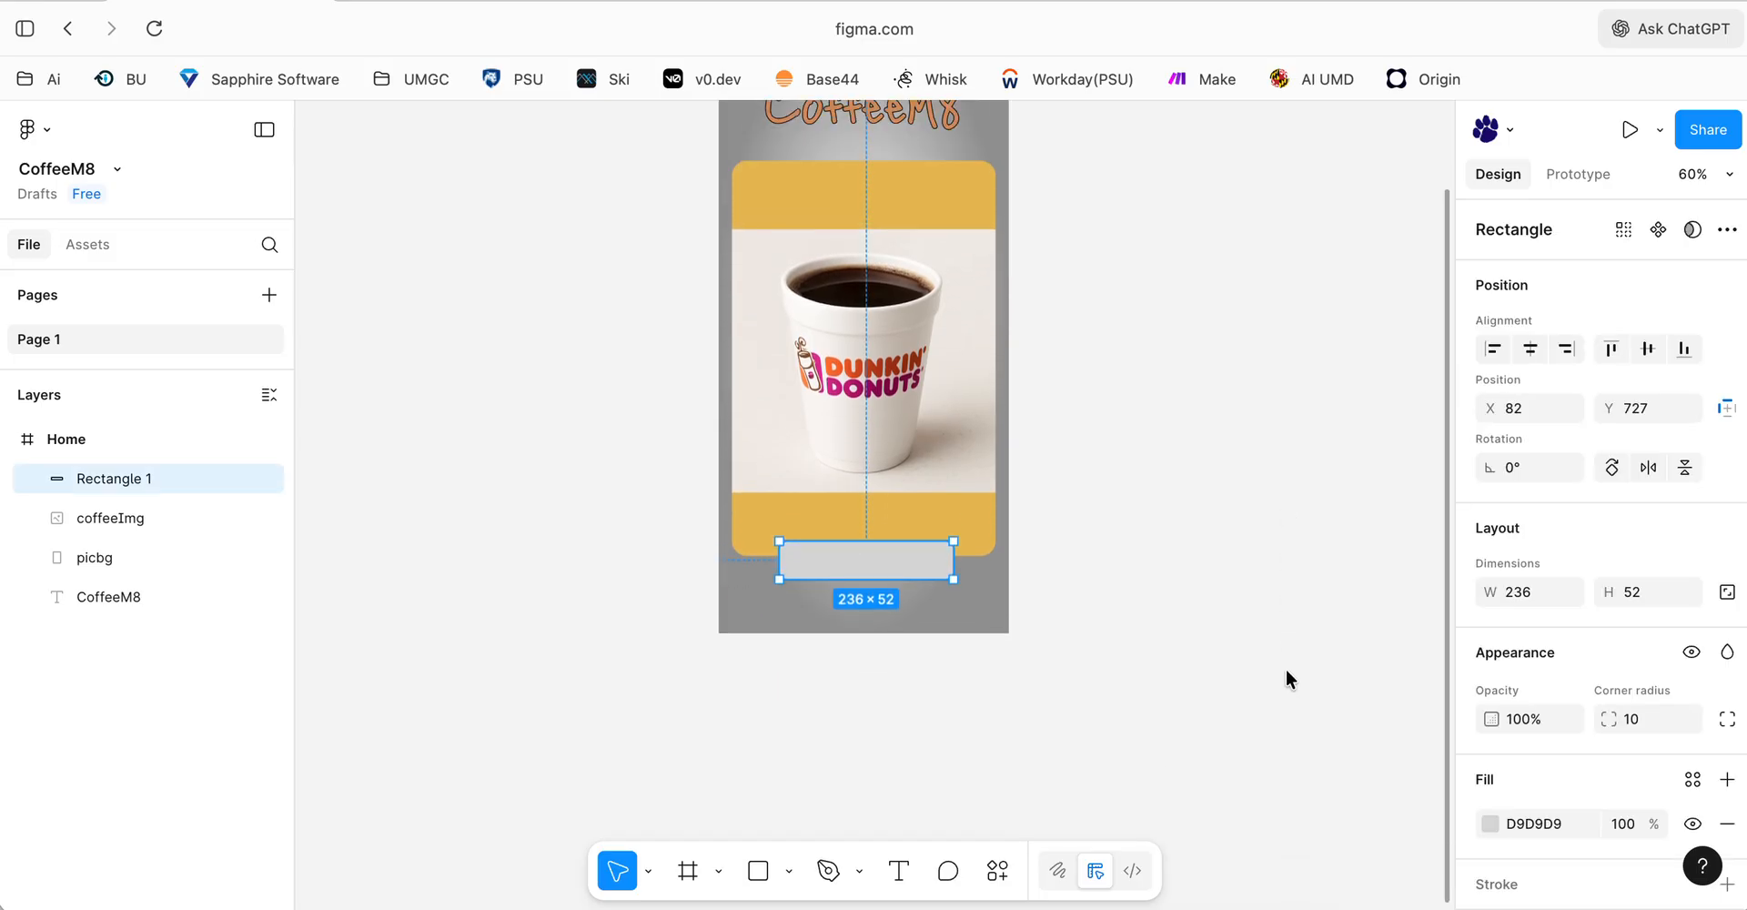
click(1491, 830)
drag(1274, 496, 1132, 722)
click(1028, 709)
click(935, 587)
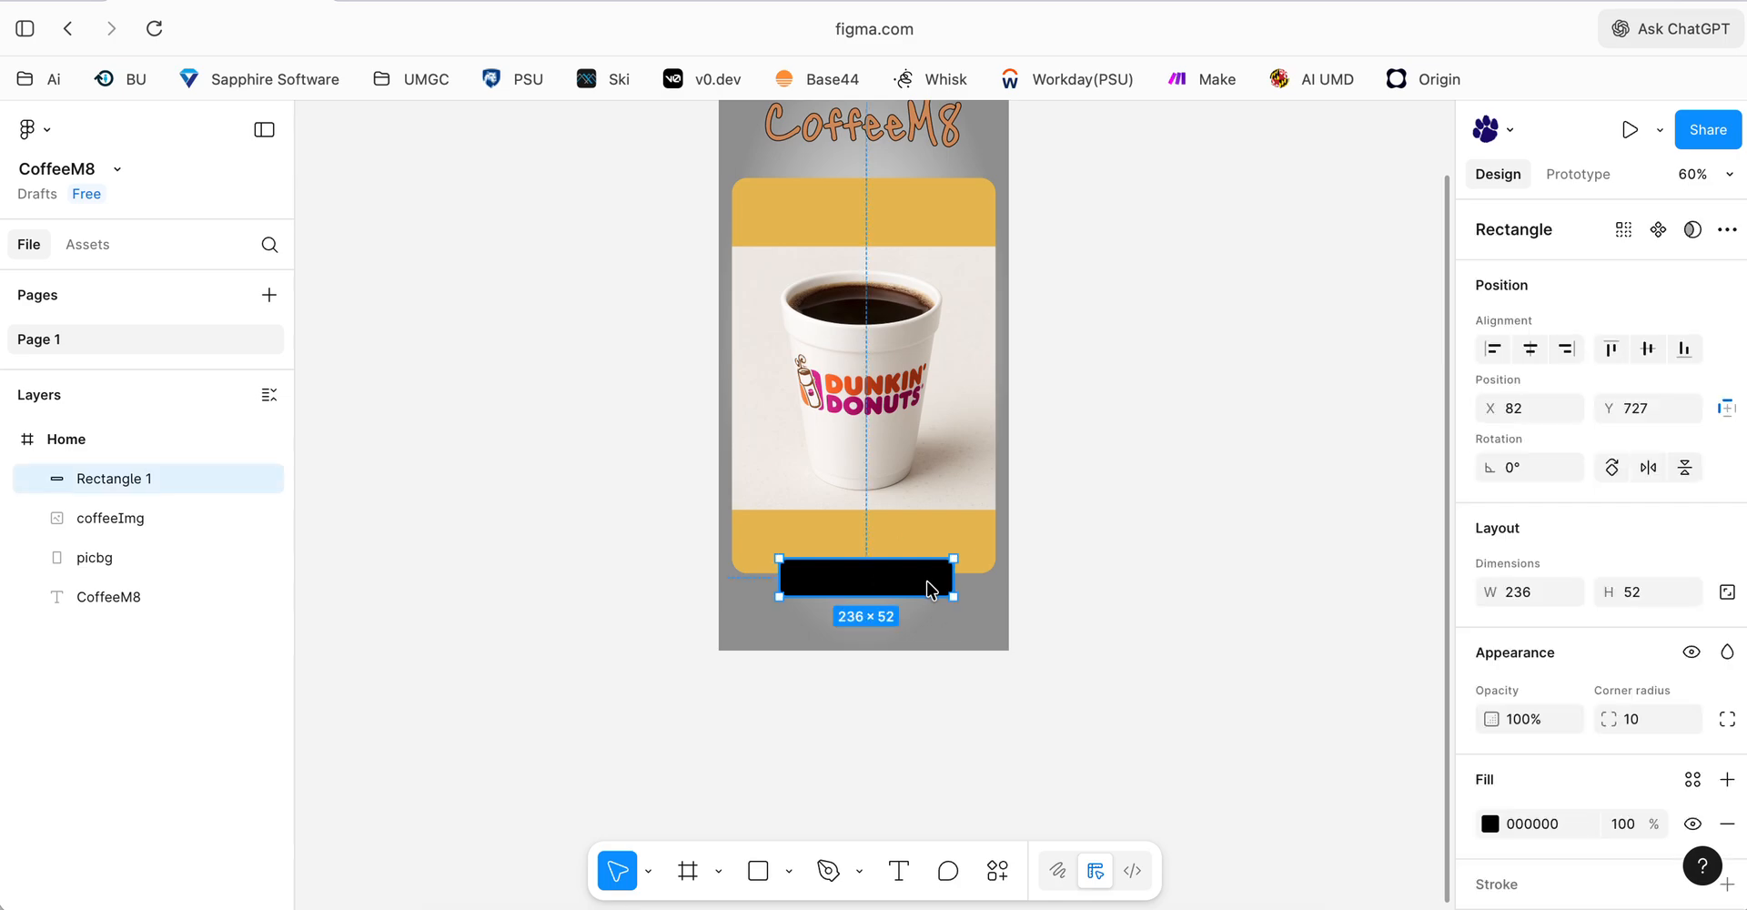
- Add a white (FFFFFF) stroke to the black rectangle, positioned outside with a weight of 3
scroll(1580, 747, down, 1)
click(1558, 779)
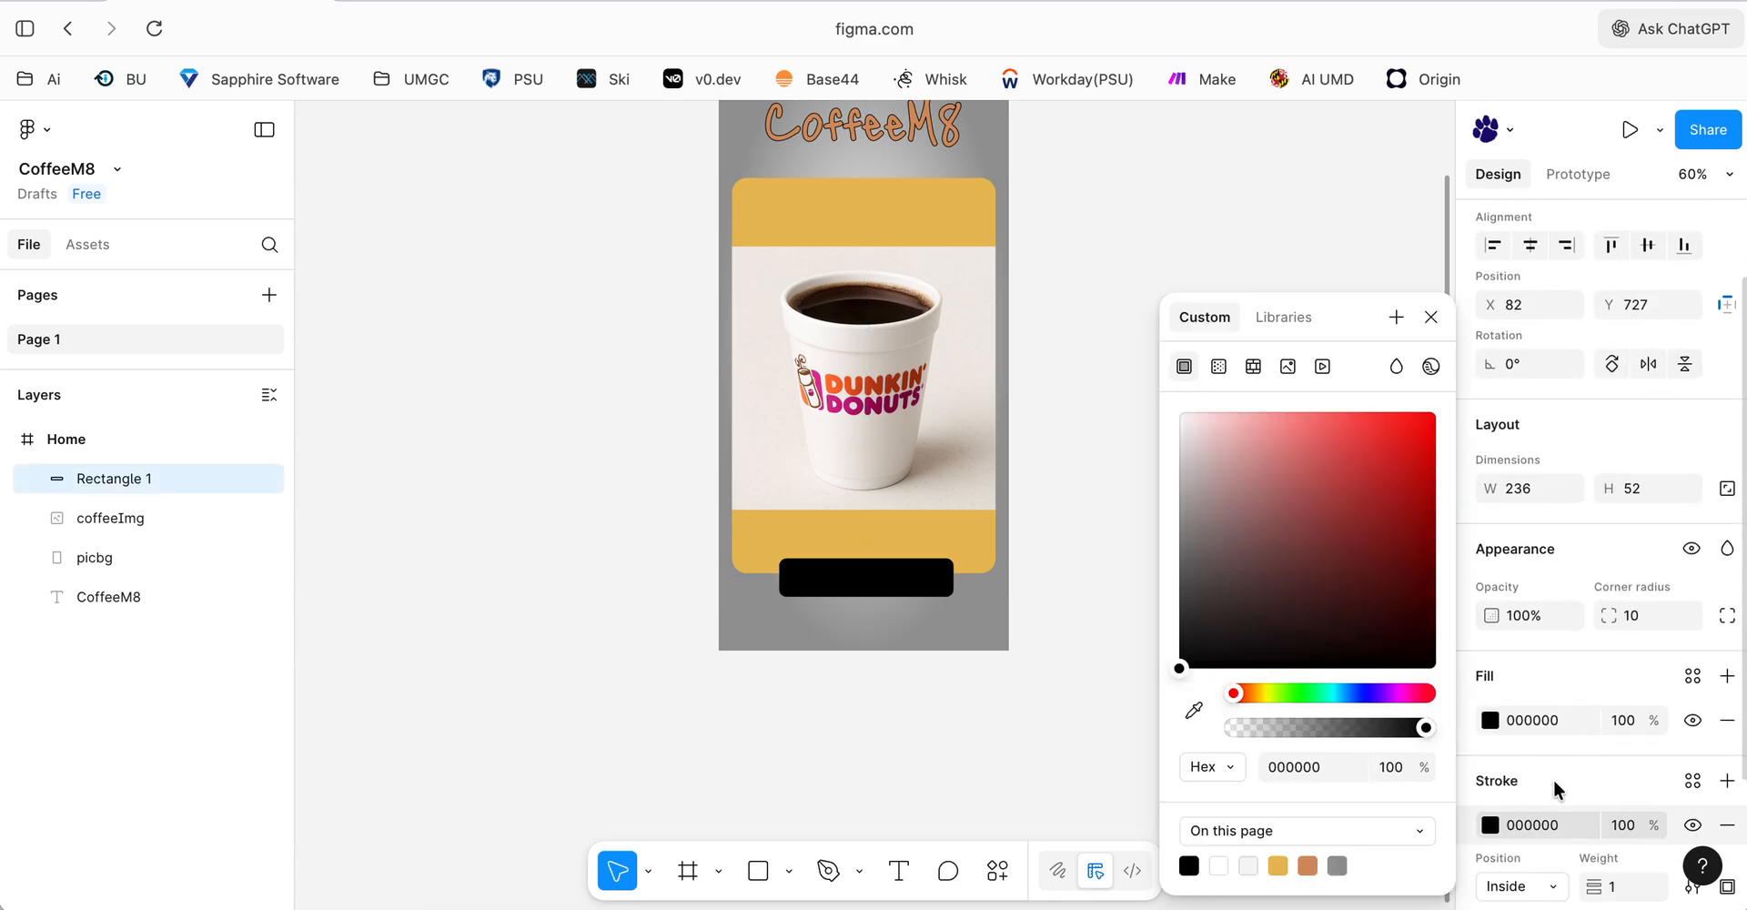
drag(1195, 634, 1104, 400)
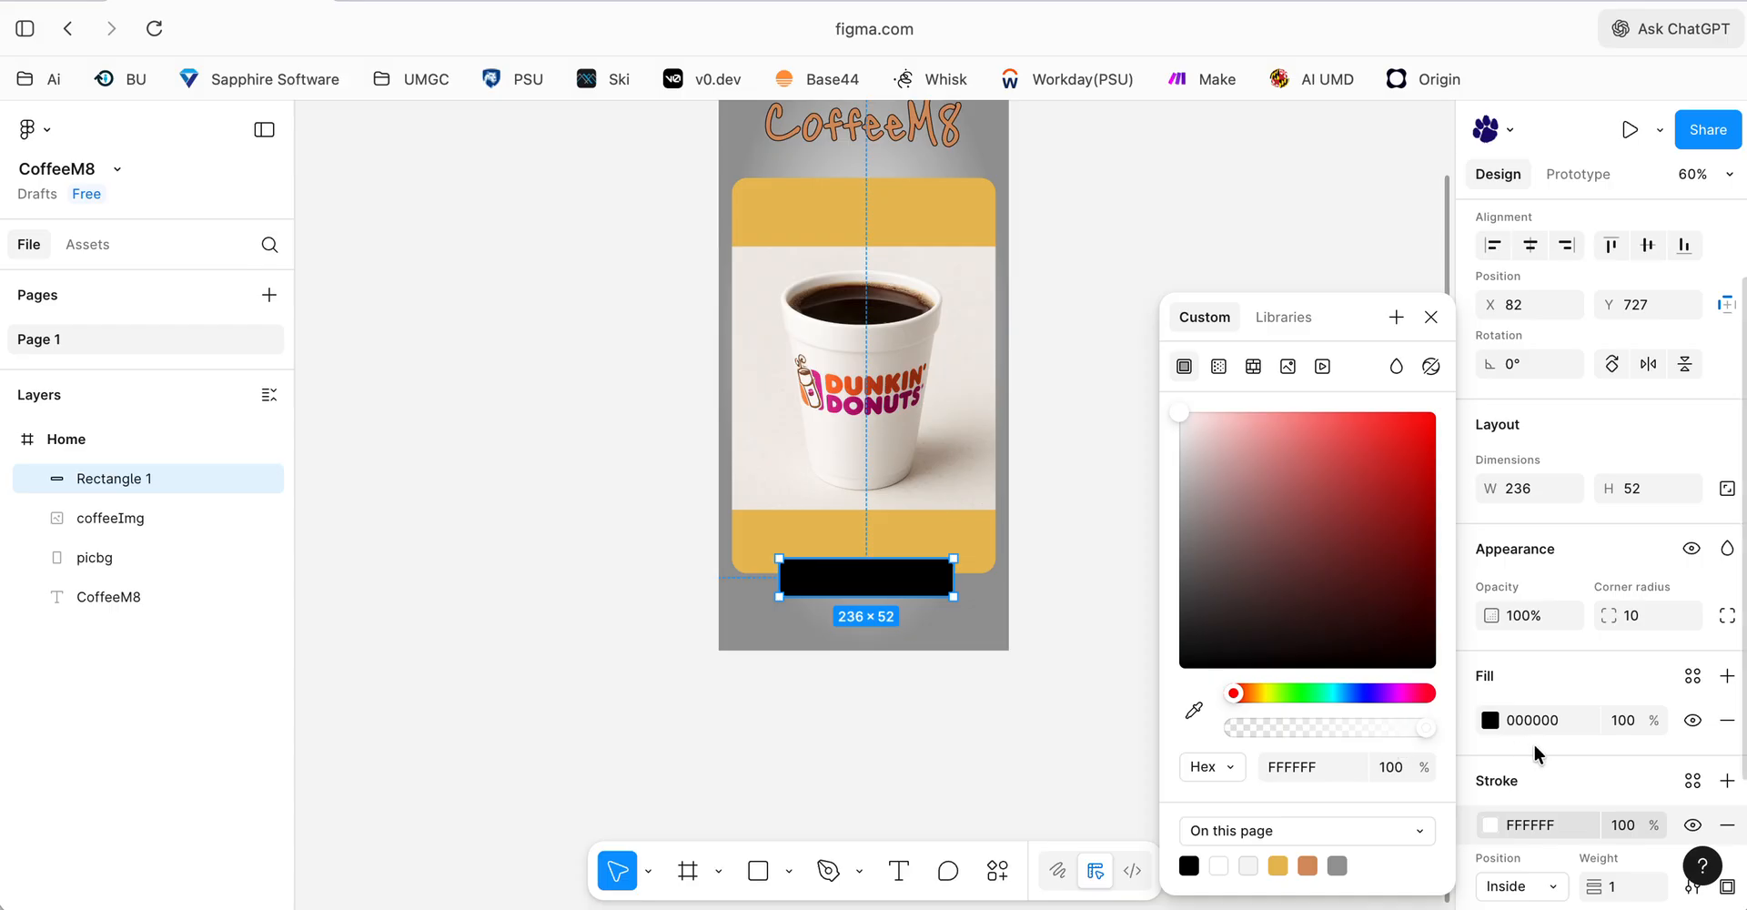
scroll(1547, 755, down, 2)
click(1535, 781)
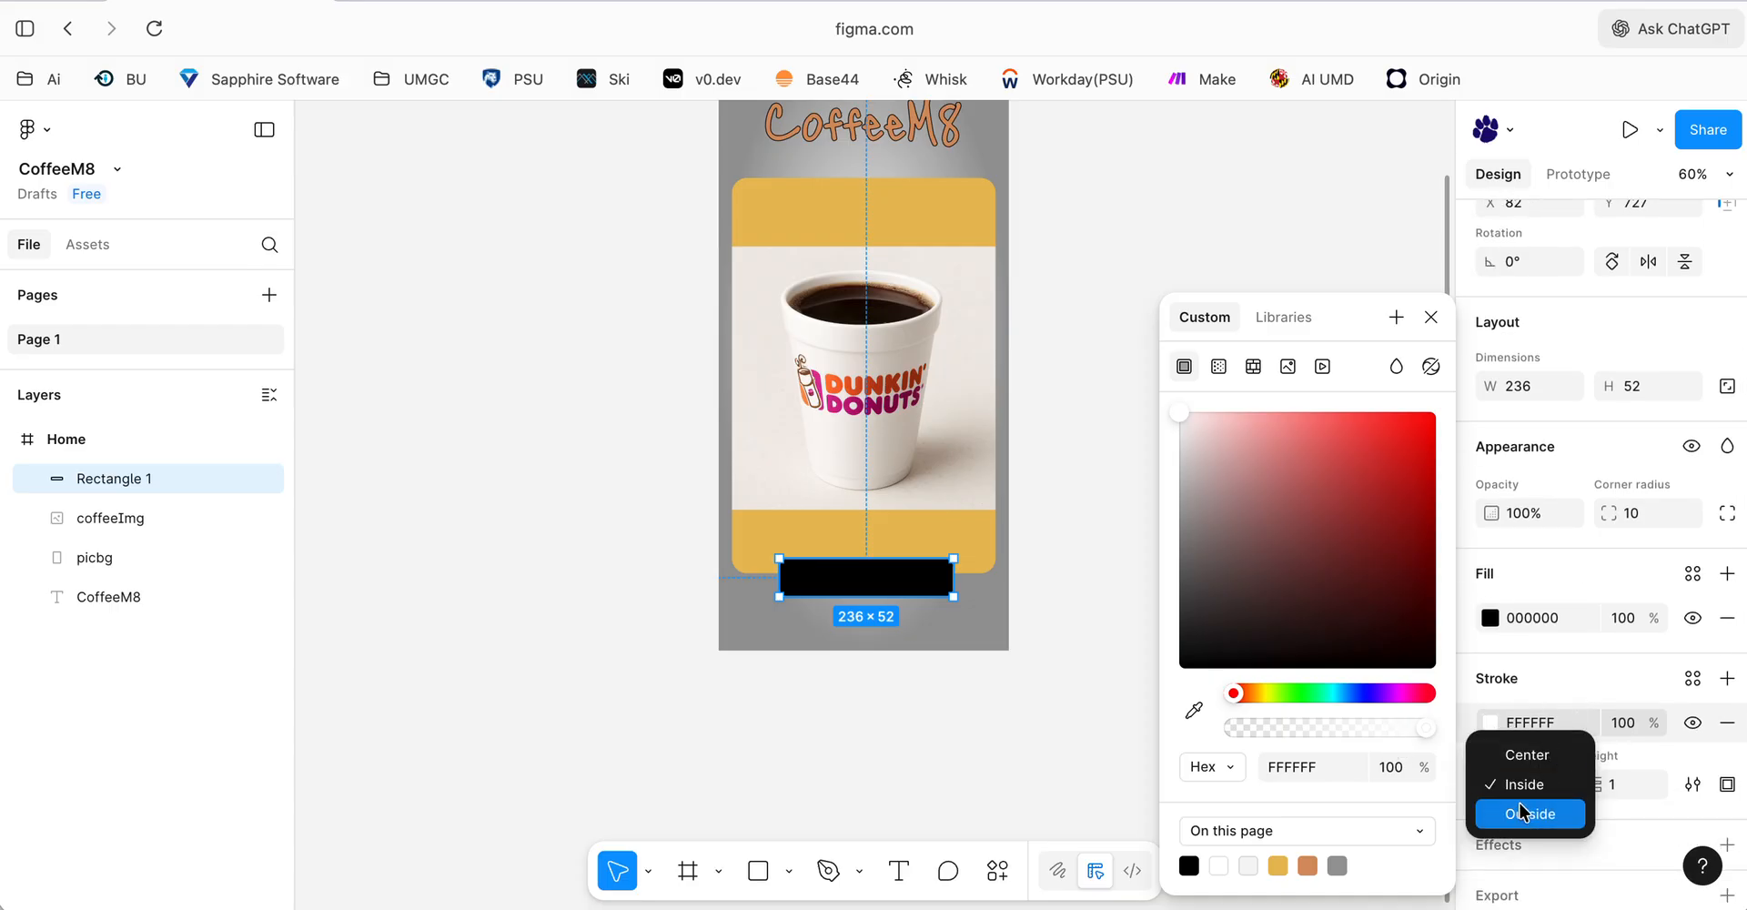
click(1529, 813)
click(1589, 788)
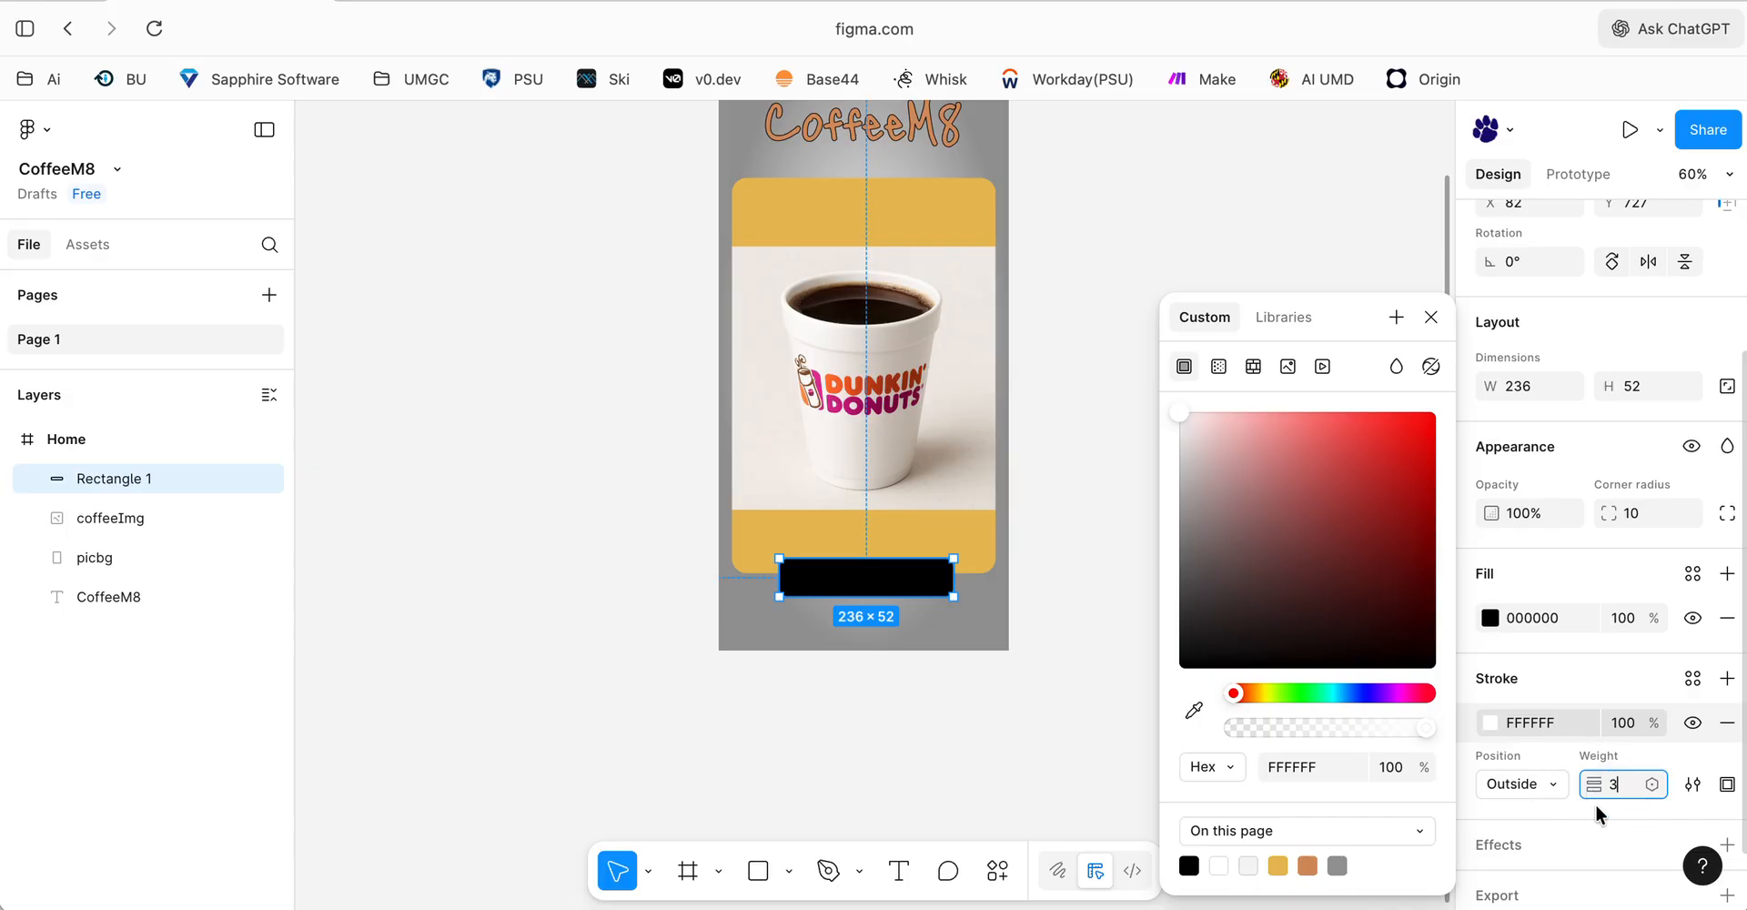
key(Return)
click(698, 750)
scroll(1006, 594, up, 3)
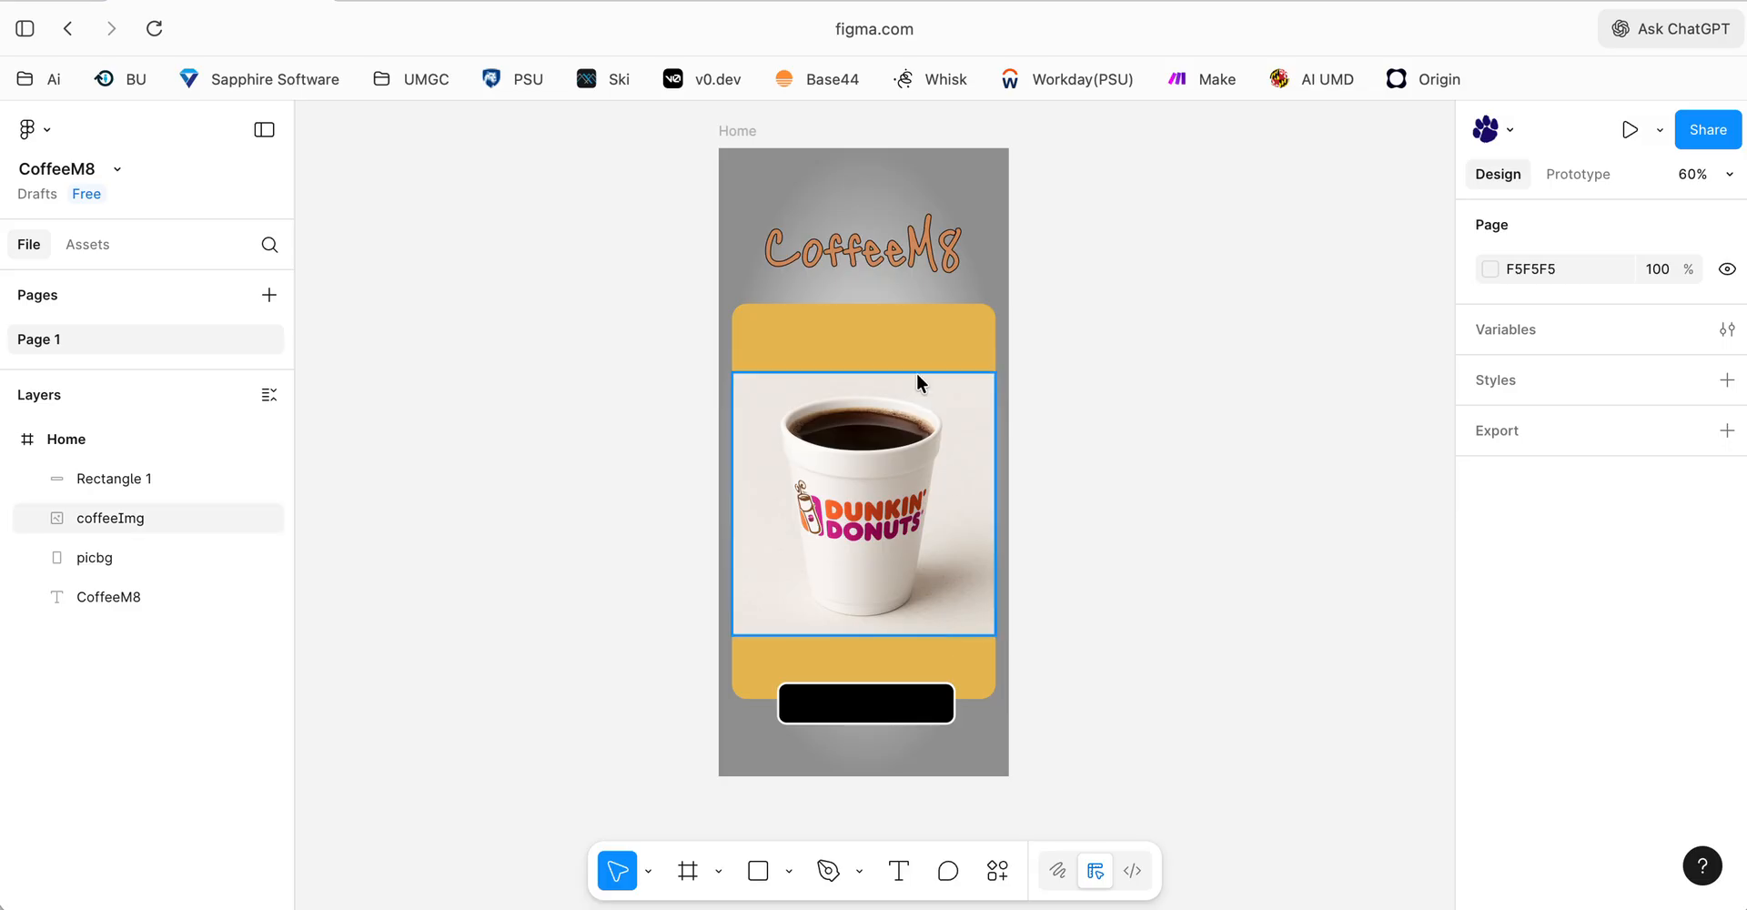
- Add the text "Start Order" in the Home frame and move it over the black rectangle, at about X 18, Y 661
scroll(1027, 396, down, 1)
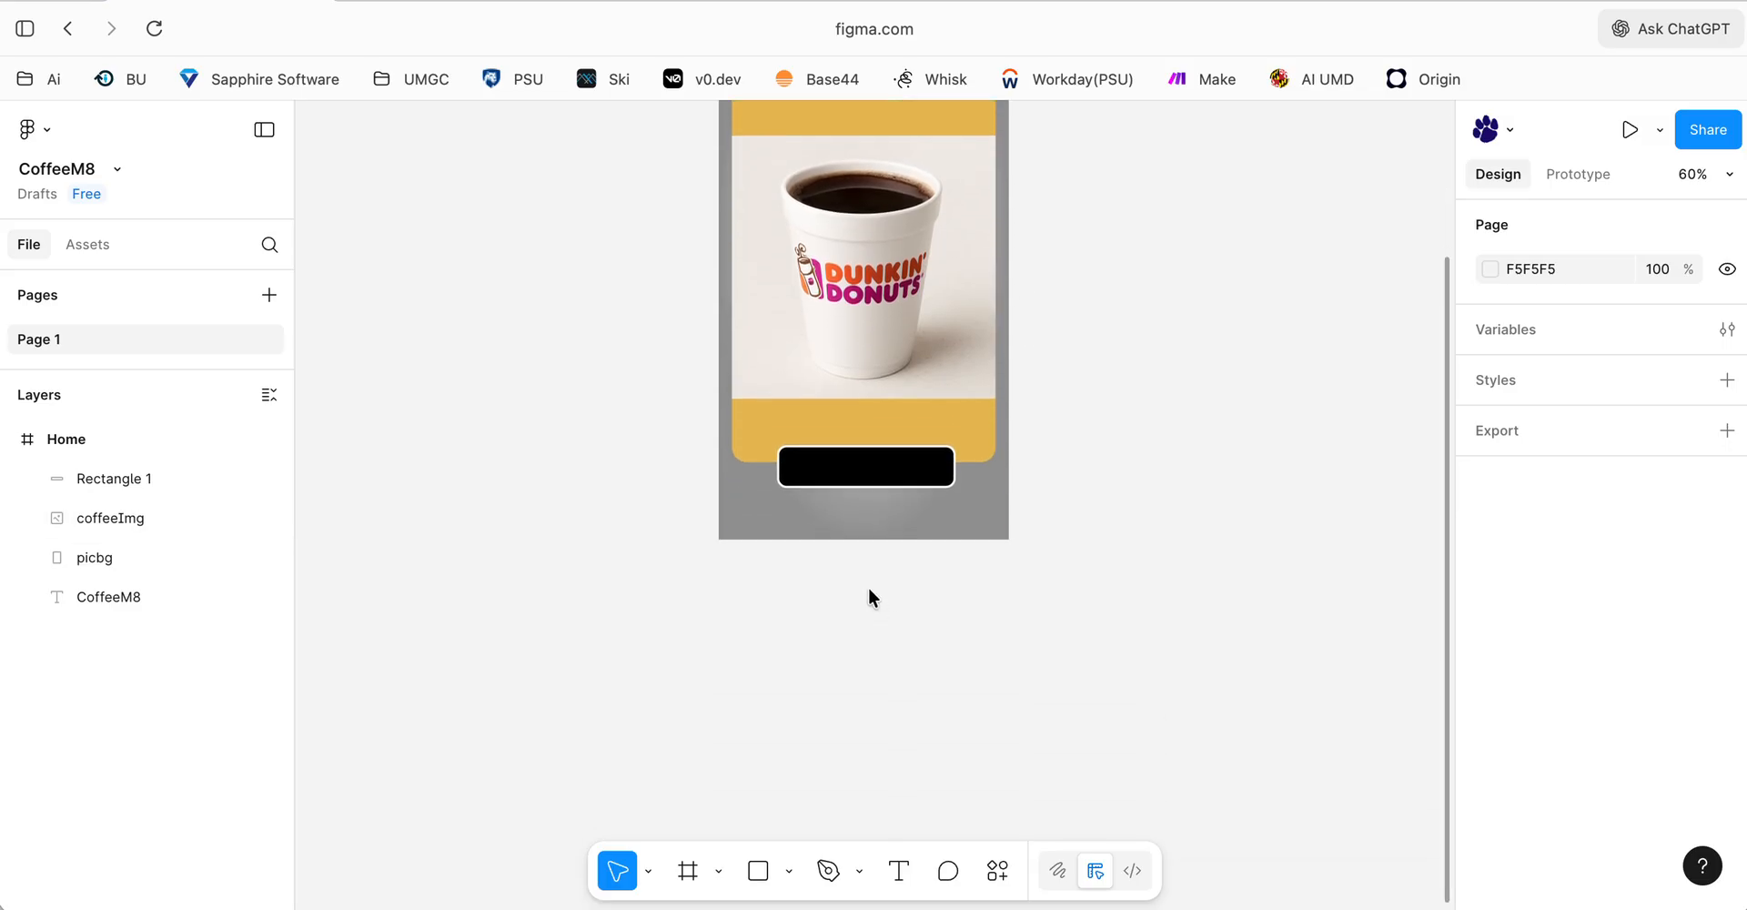
click(863, 479)
click(901, 872)
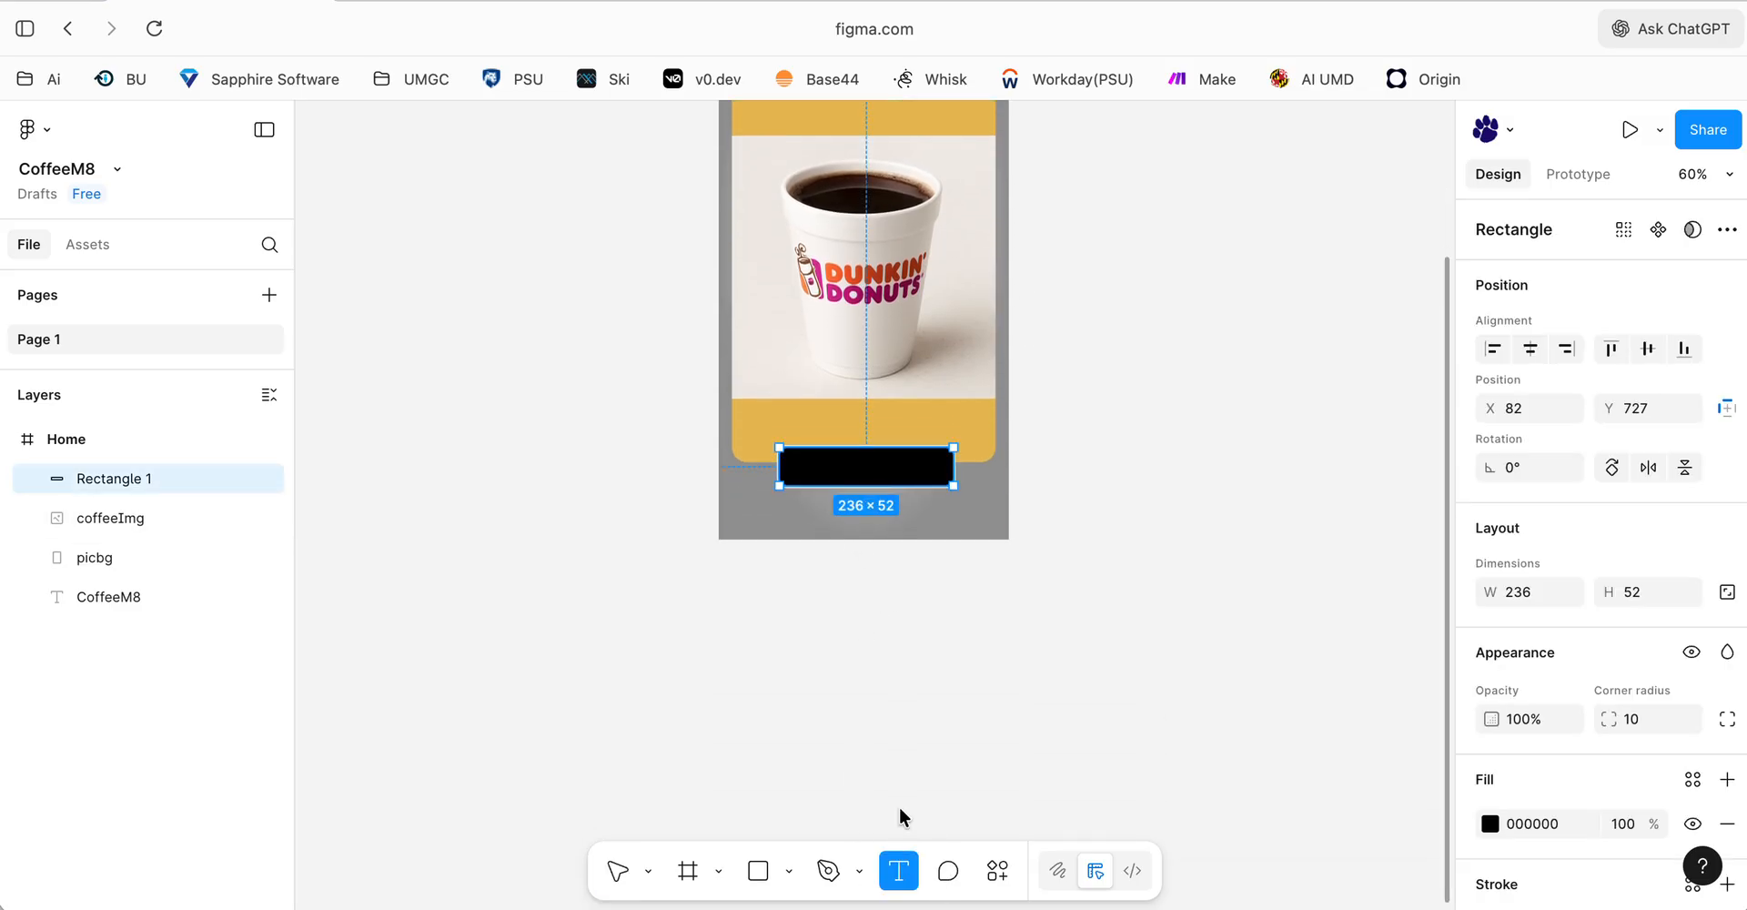
click(850, 468)
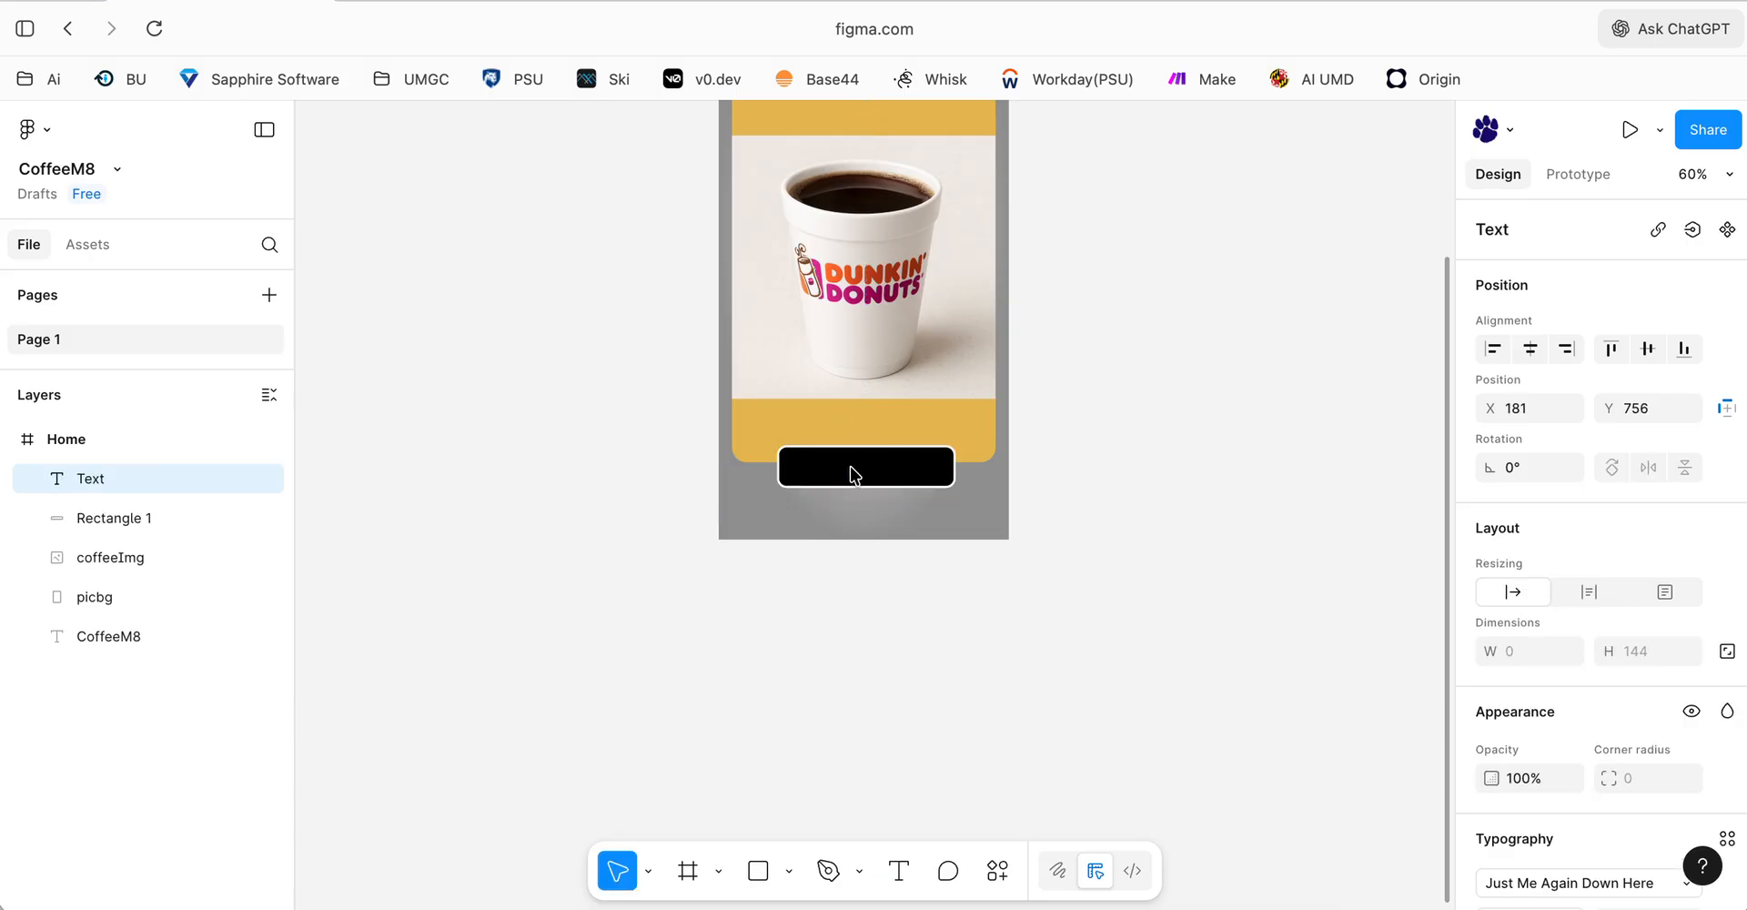
text(Start)
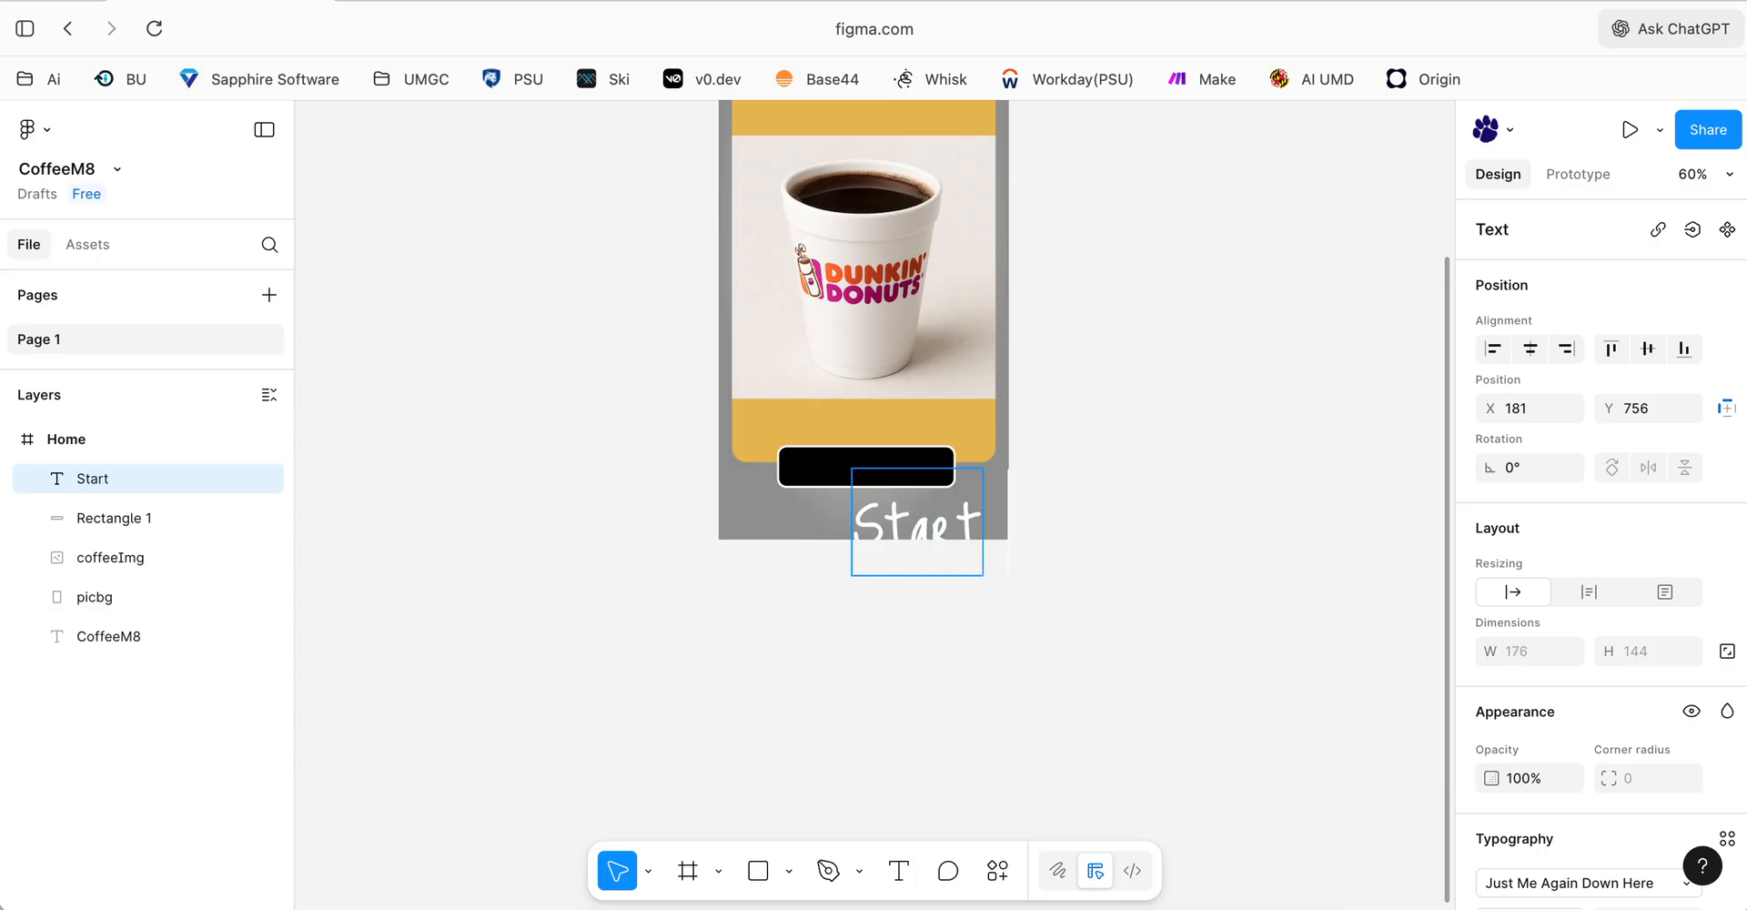
text( Order)
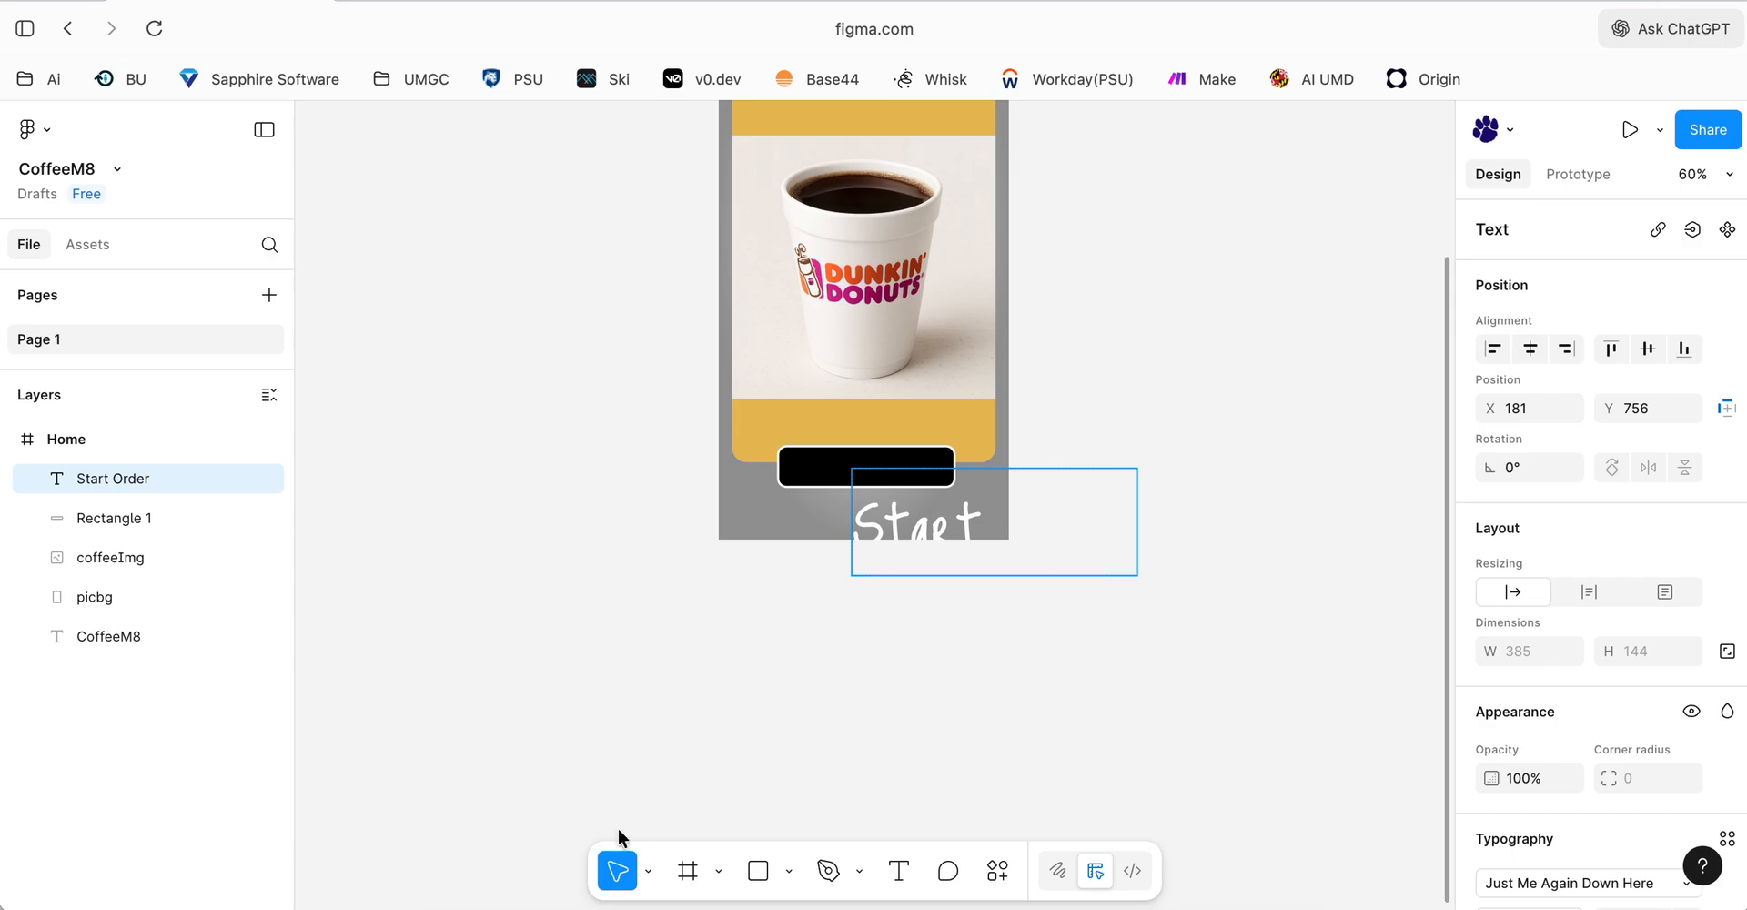
drag(924, 535, 809, 459)
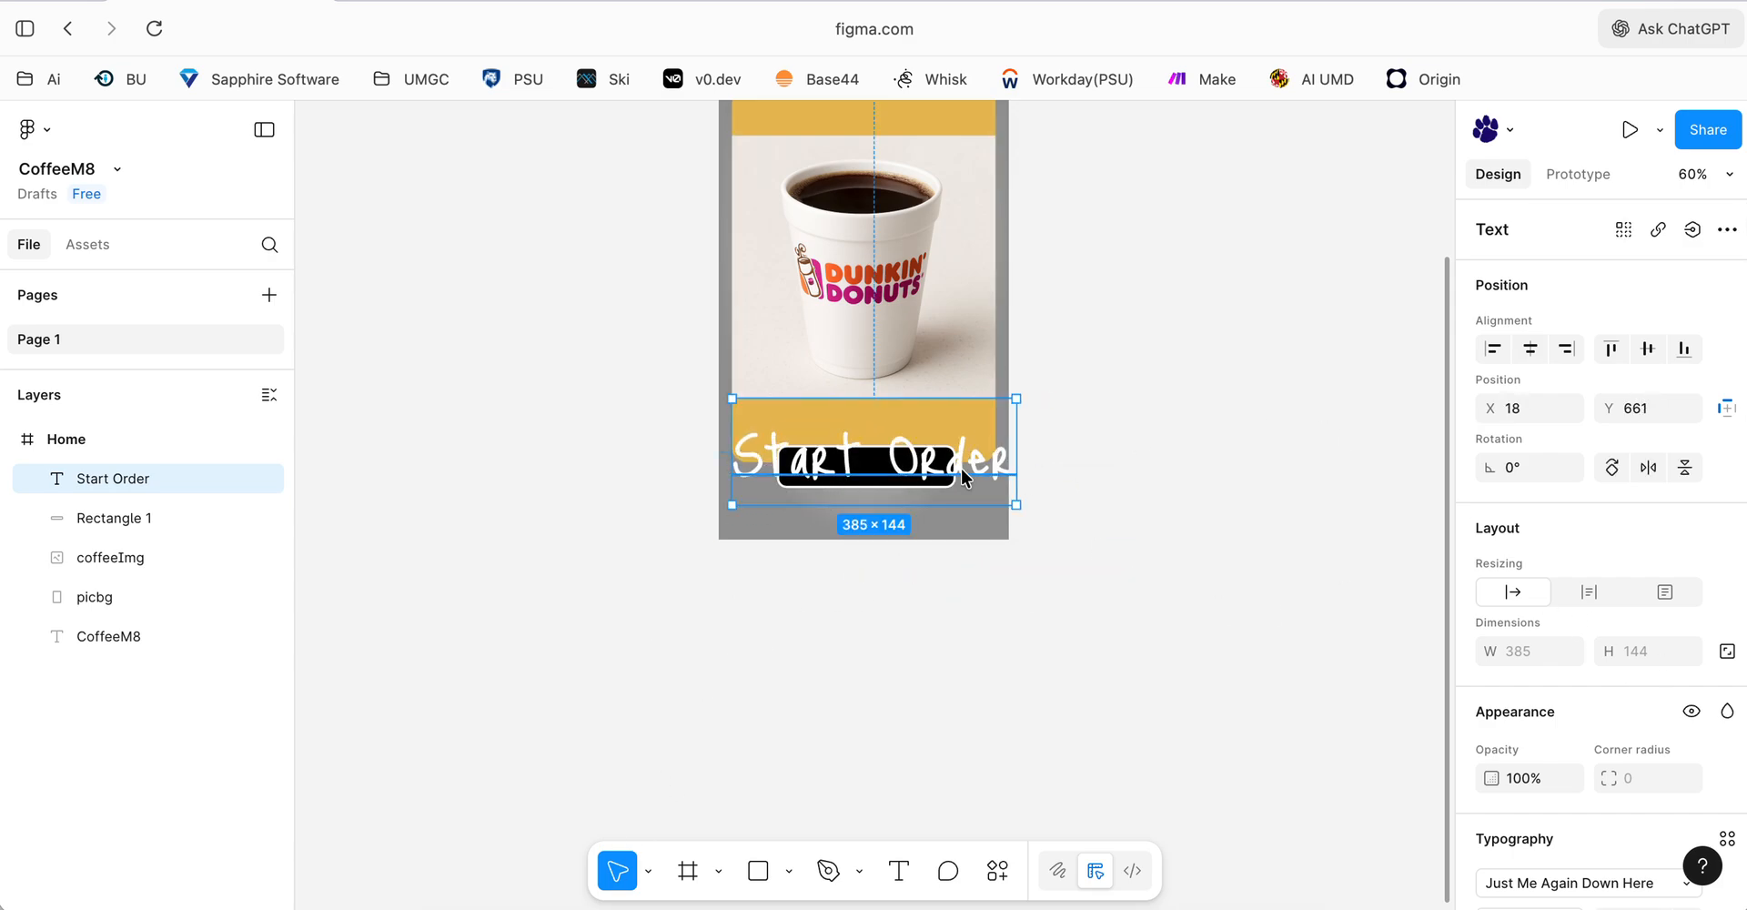
- Set the Start Order text's font size to 20
scroll(1514, 510, down, 4)
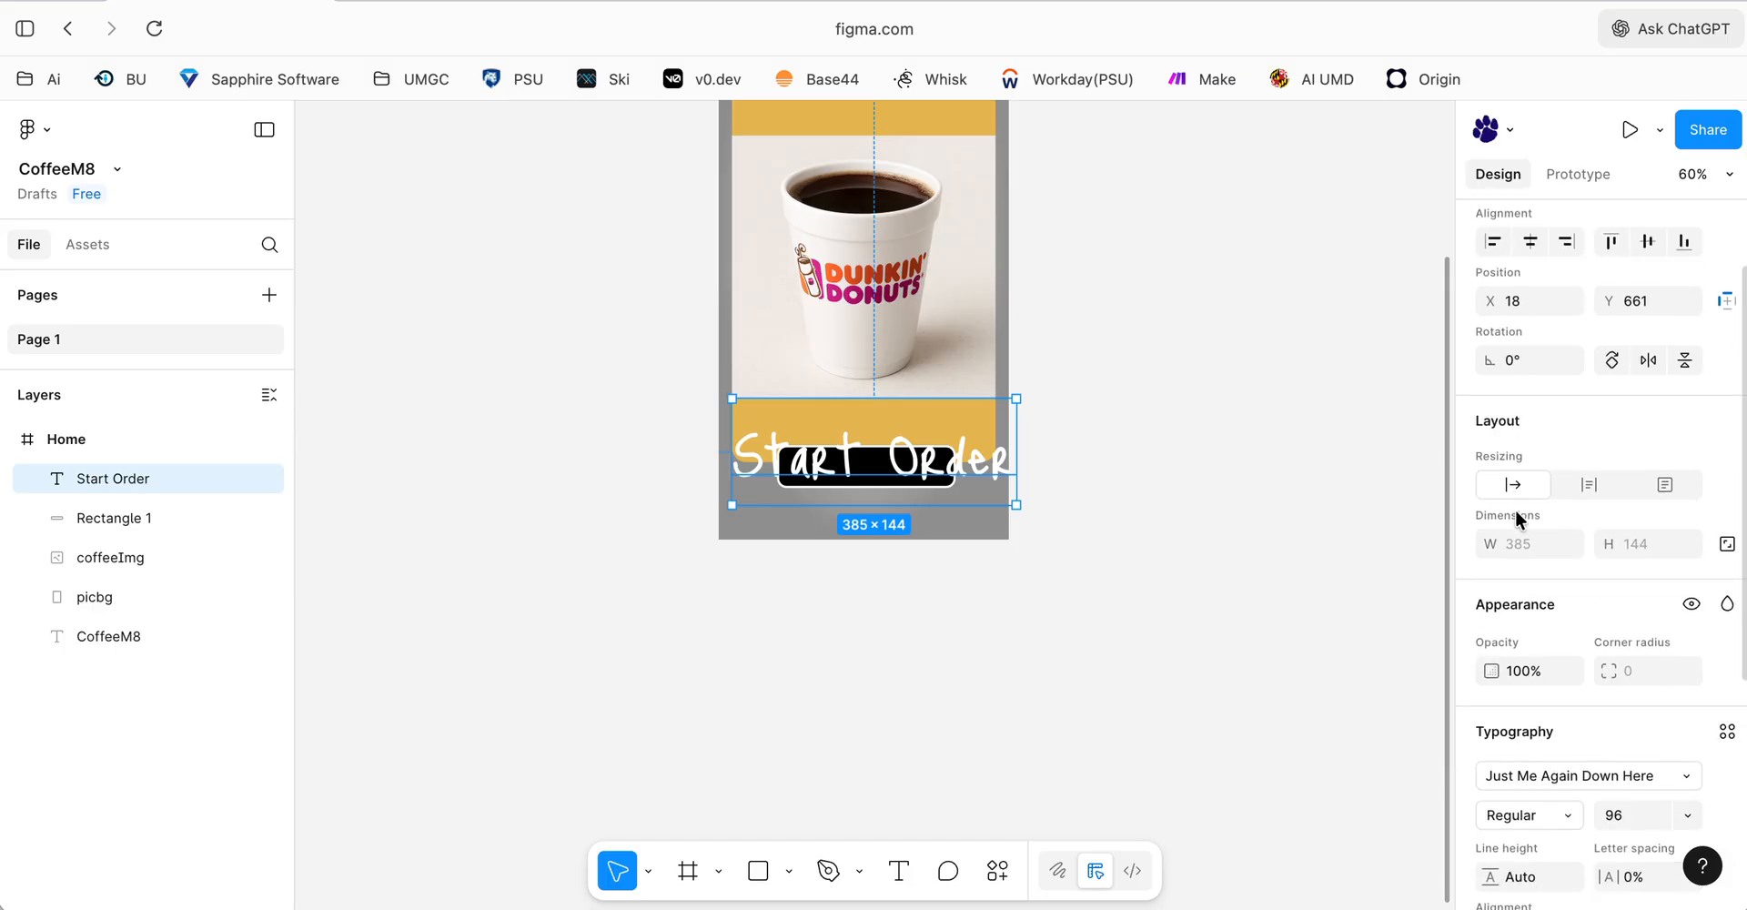
click(1688, 614)
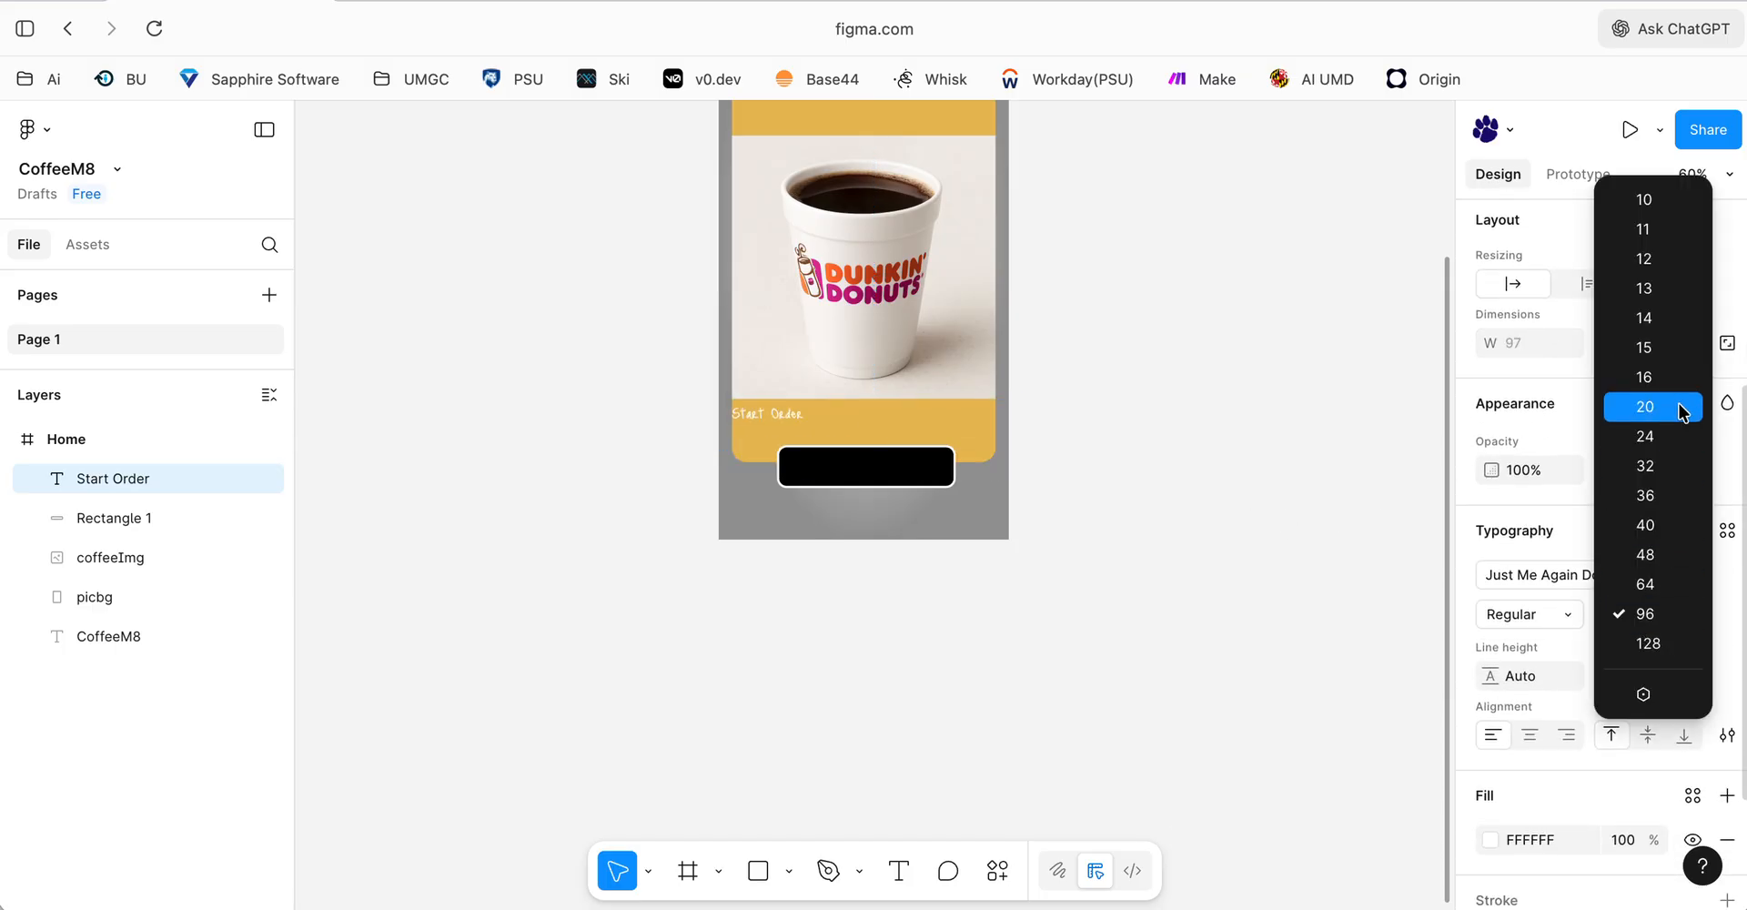
click(1679, 439)
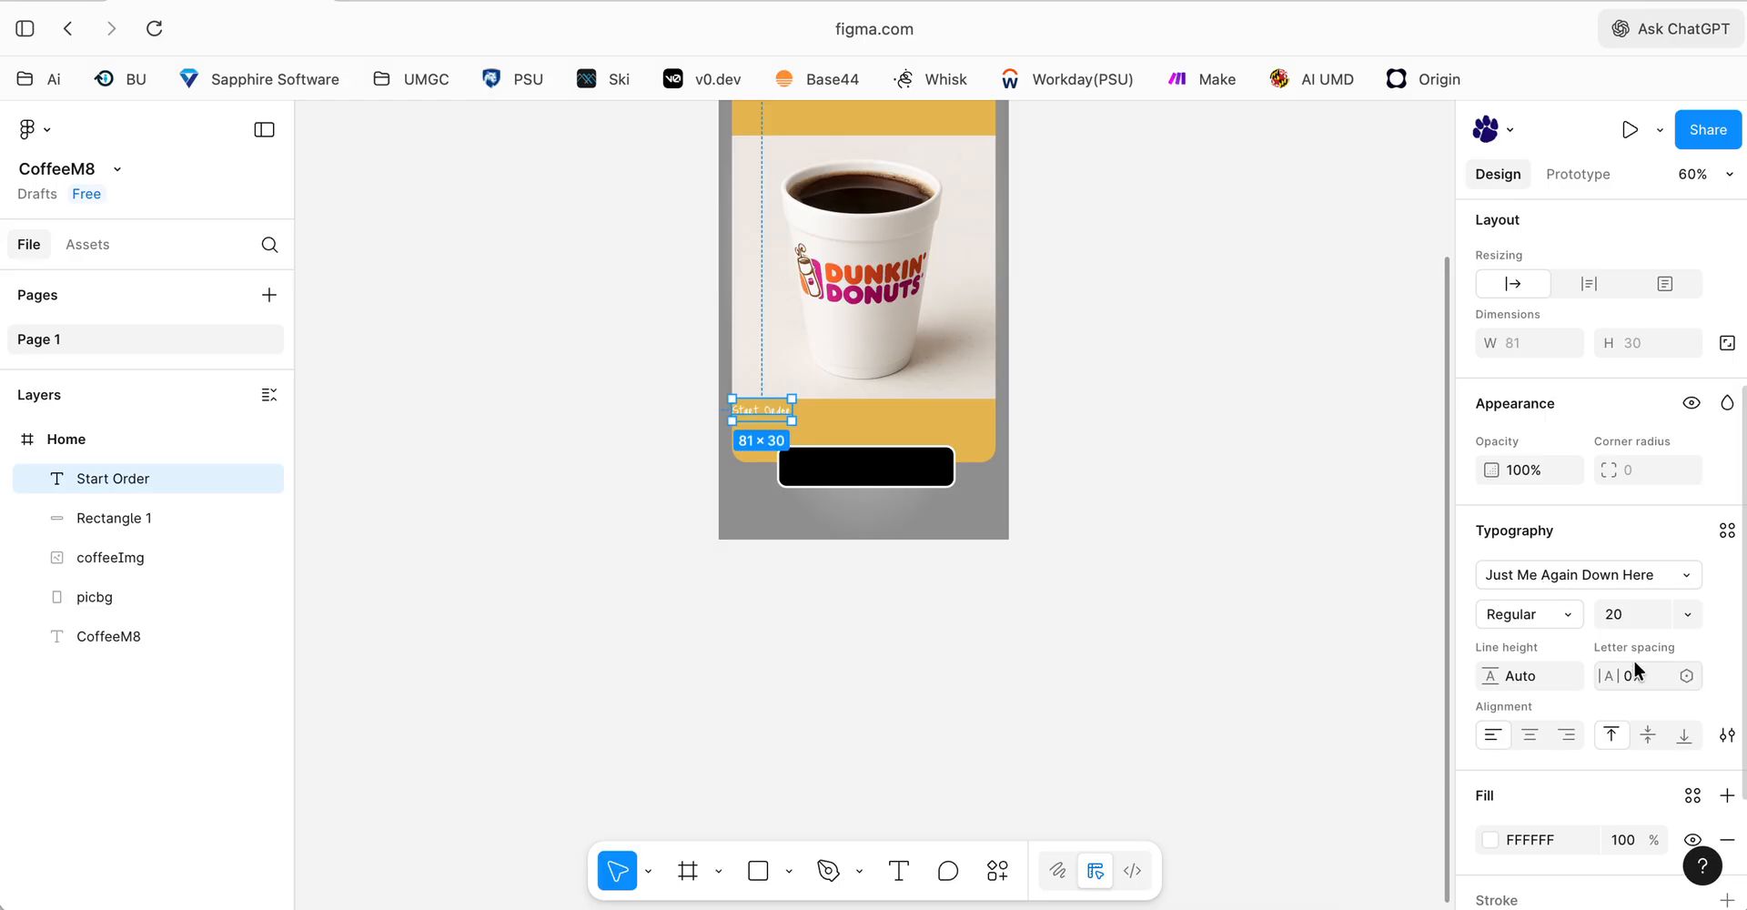
click(1662, 626)
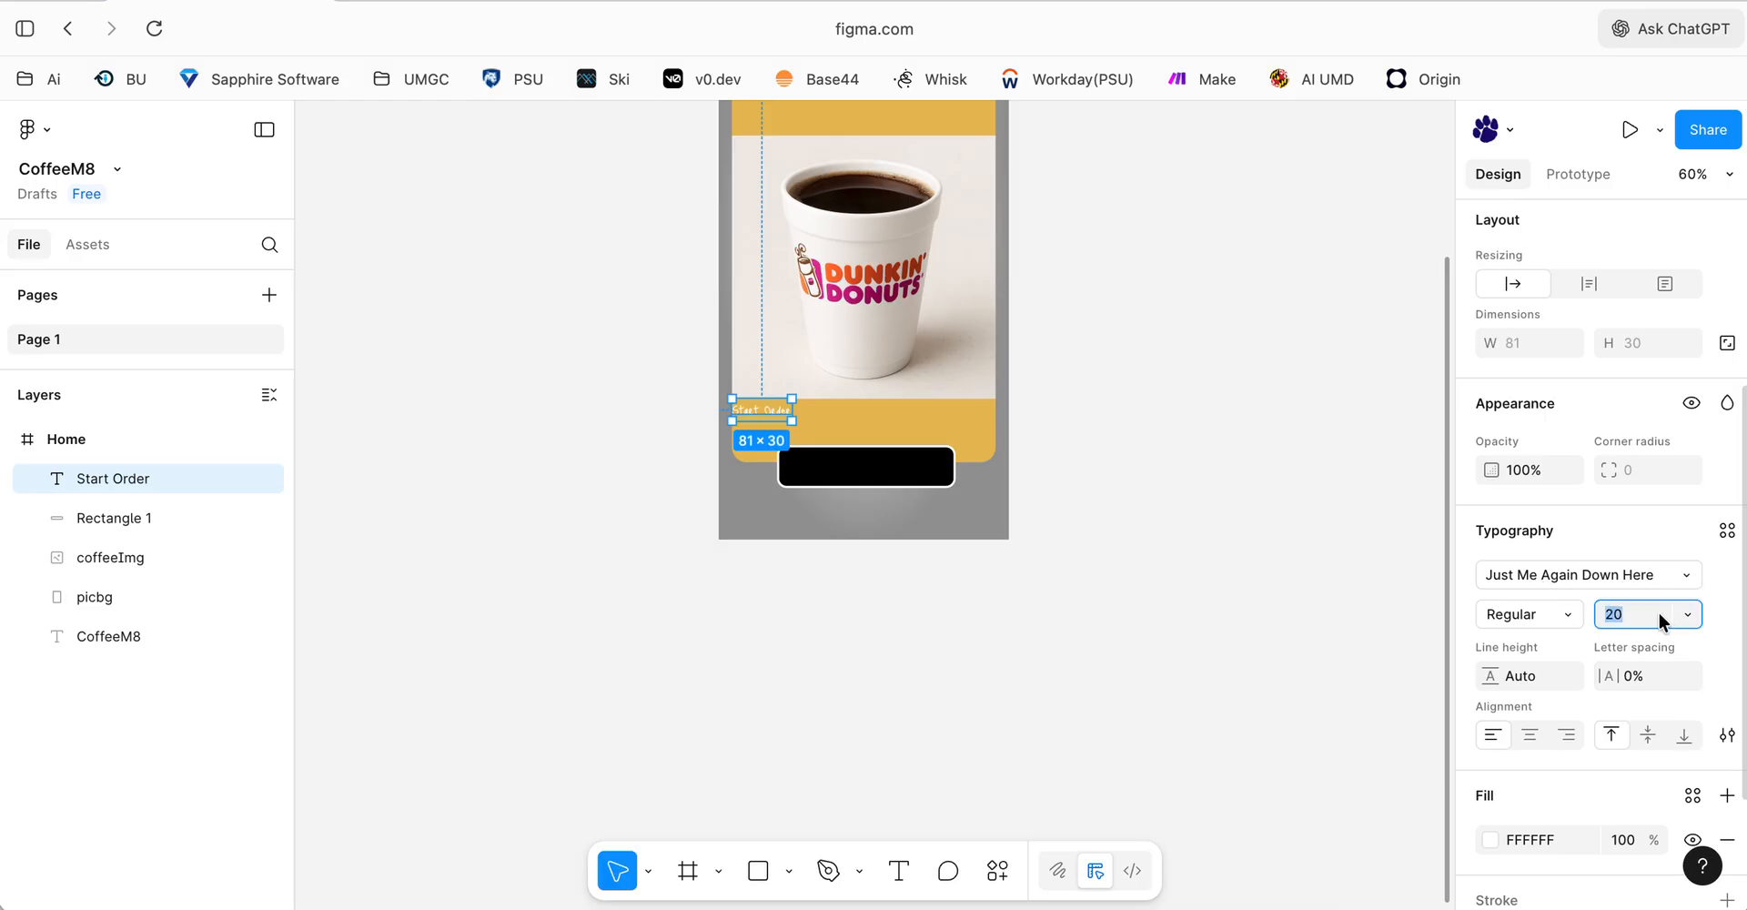
click(1377, 586)
- Set the Start Order text's font size to 36 and position it in the middle of the black rectangle
click(766, 409)
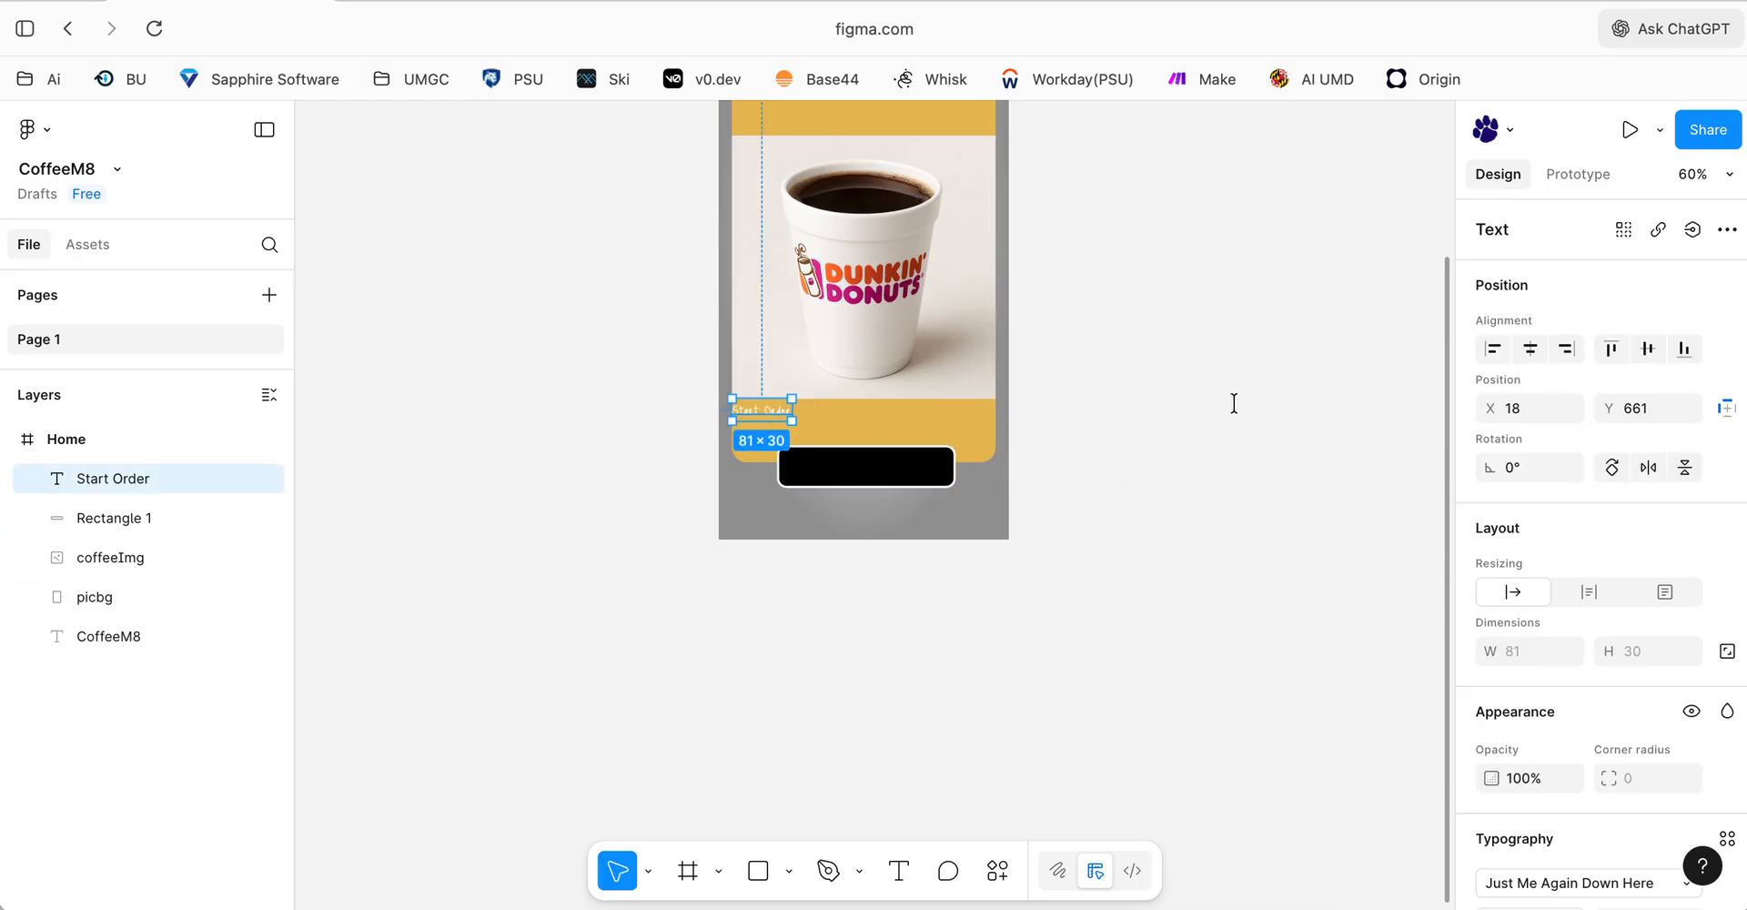
scroll(1652, 446, down, 5)
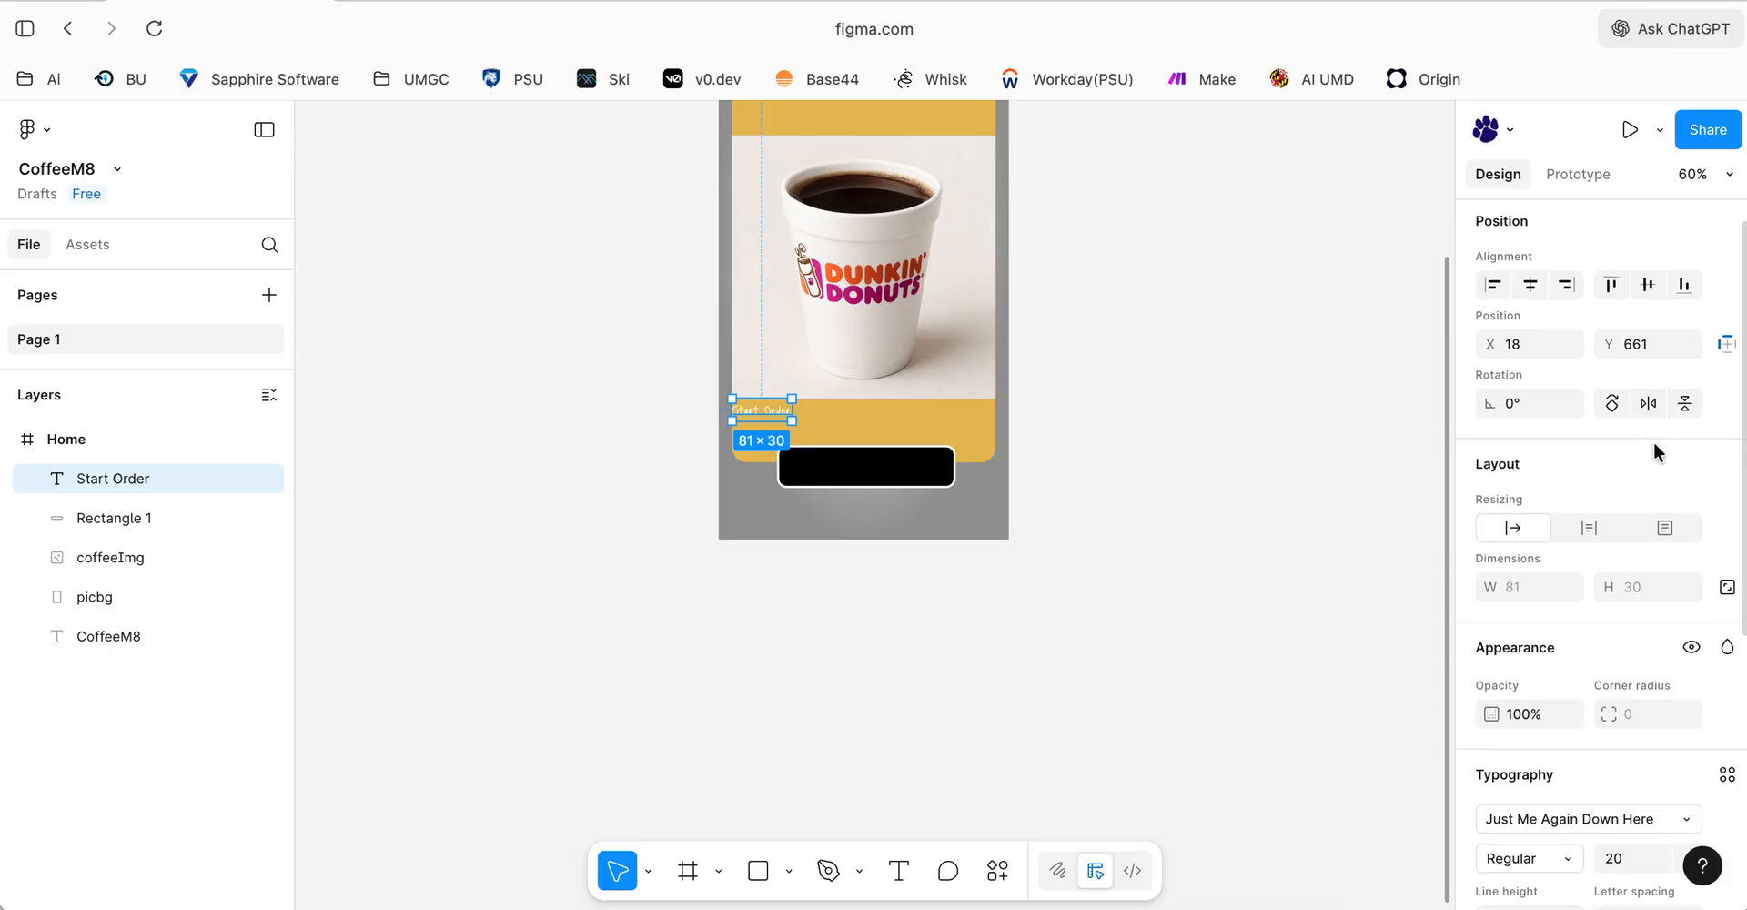
click(1689, 692)
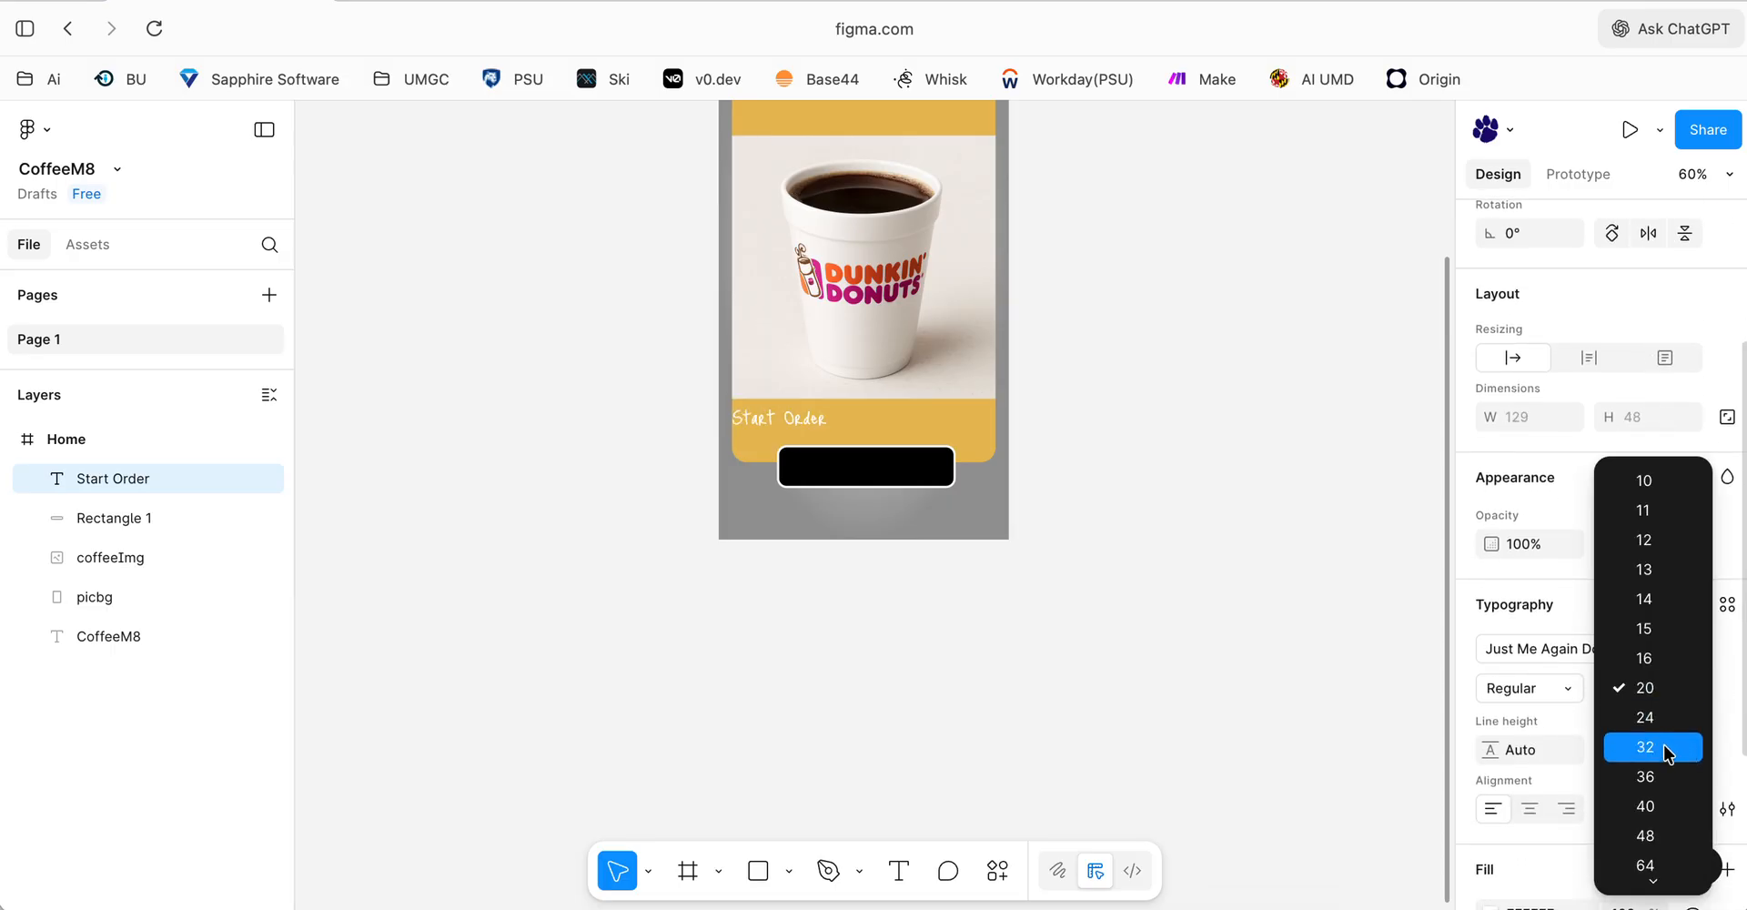
click(1655, 776)
drag(813, 431, 888, 475)
click(1099, 426)
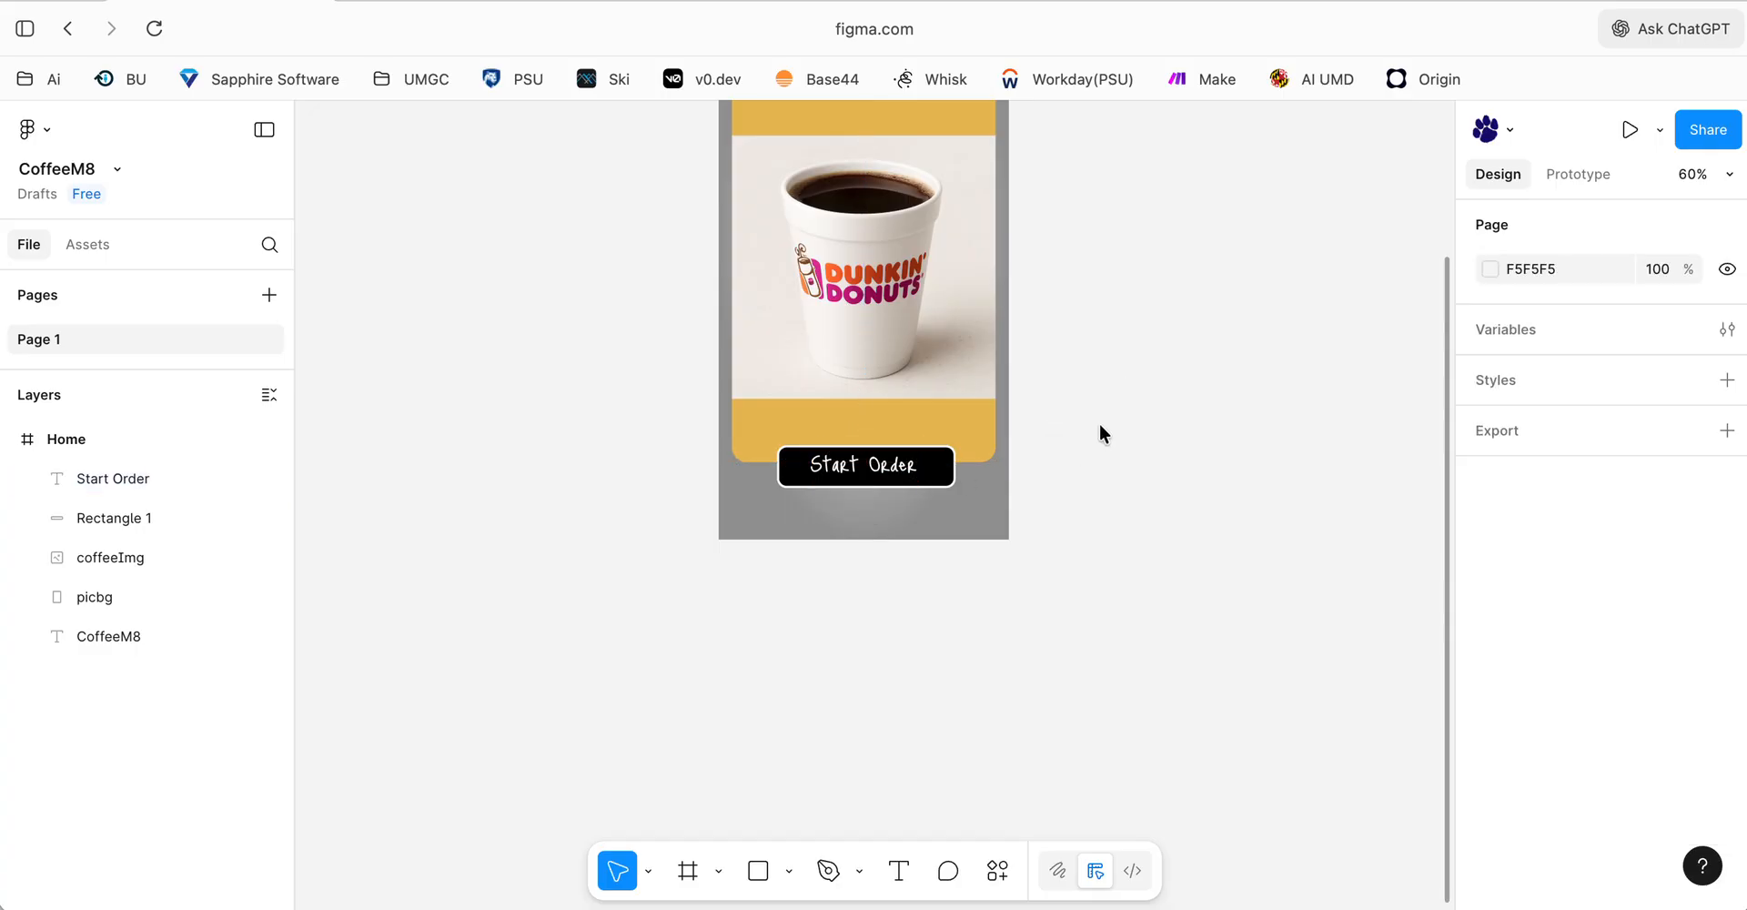
- Add an iPhone 14 & 15 Pro frame (393 × 852) beside the Home frame
scroll(1099, 424, up, 5)
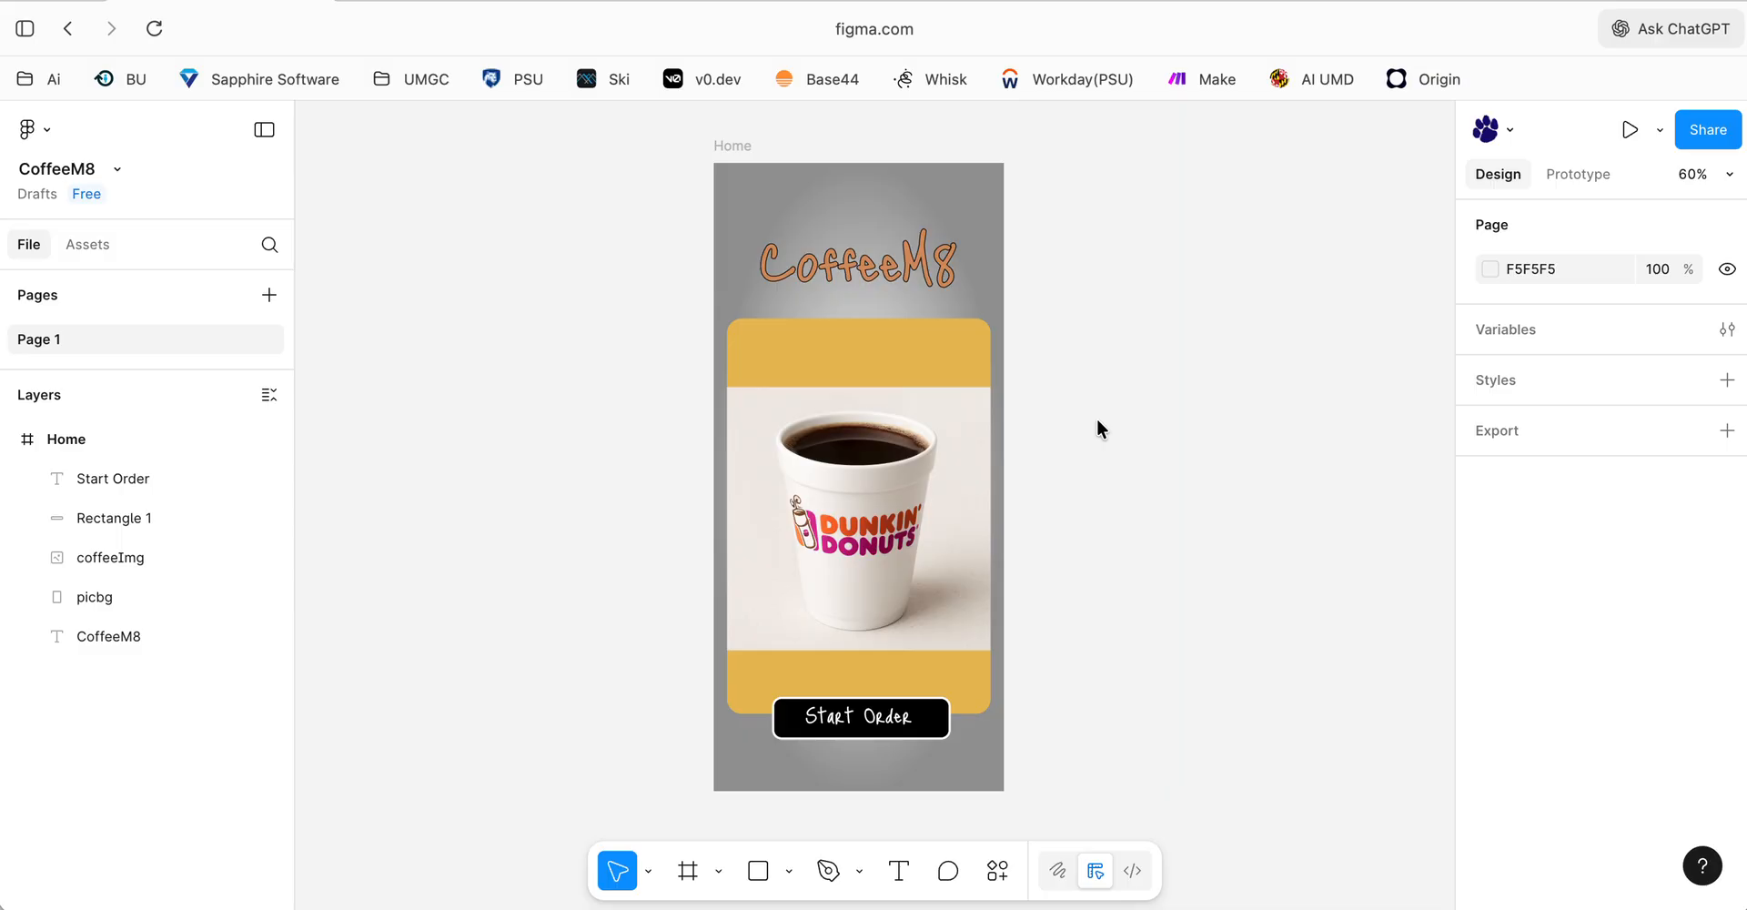
scroll(1097, 428, down, 1)
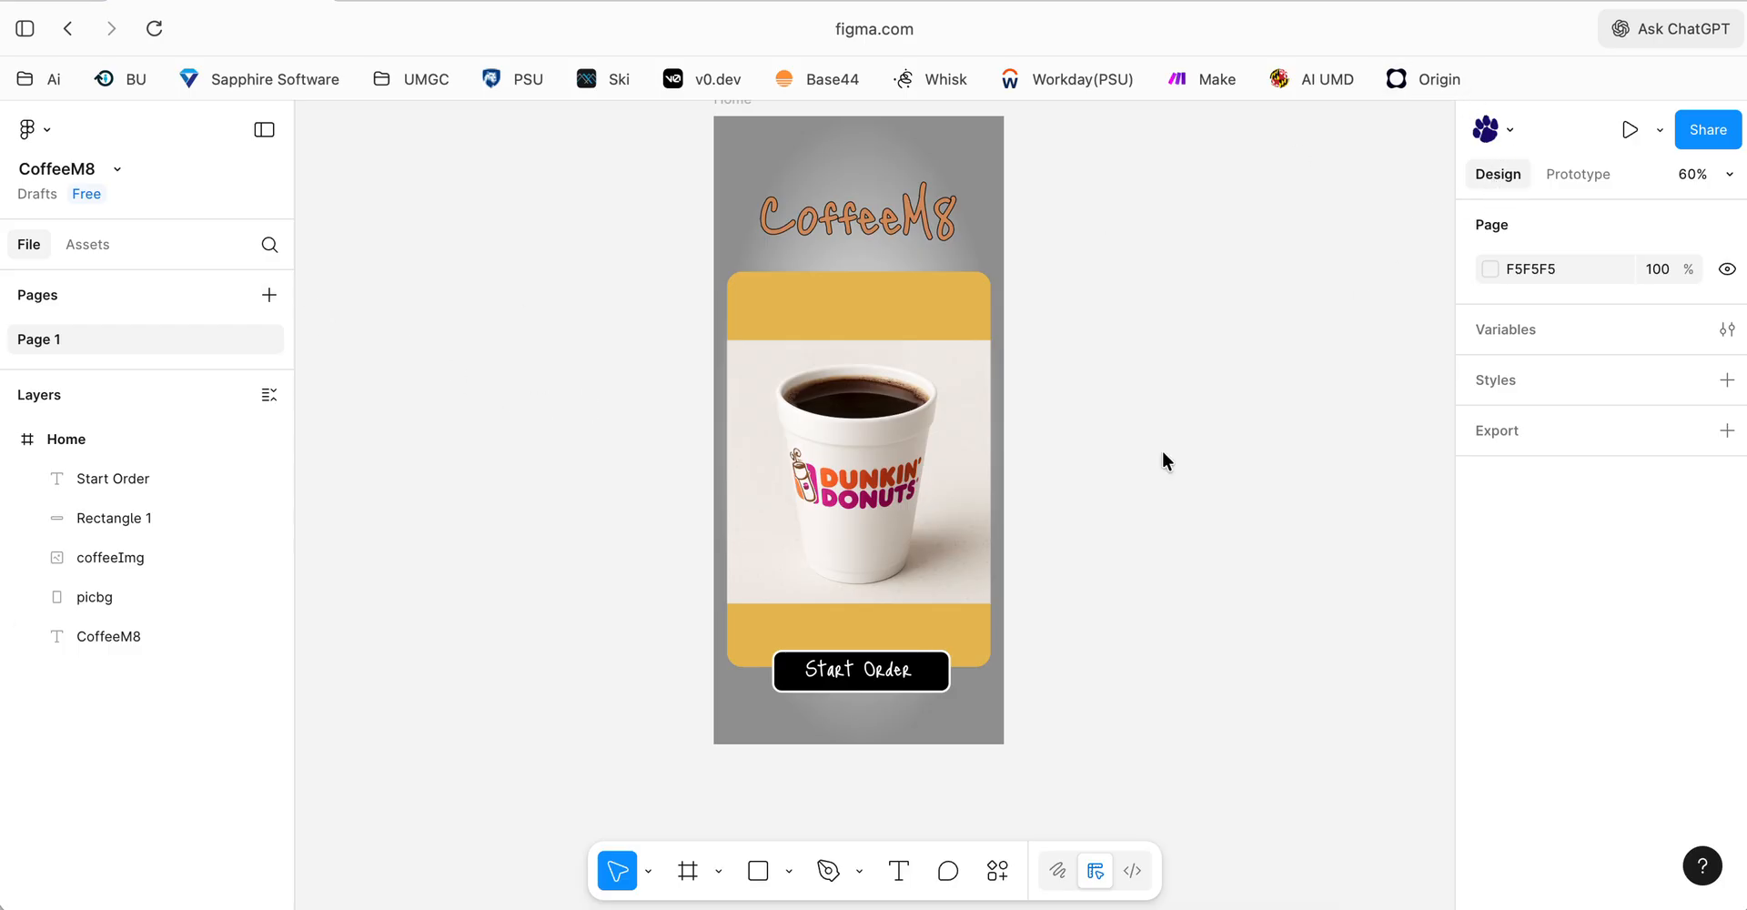
click(690, 874)
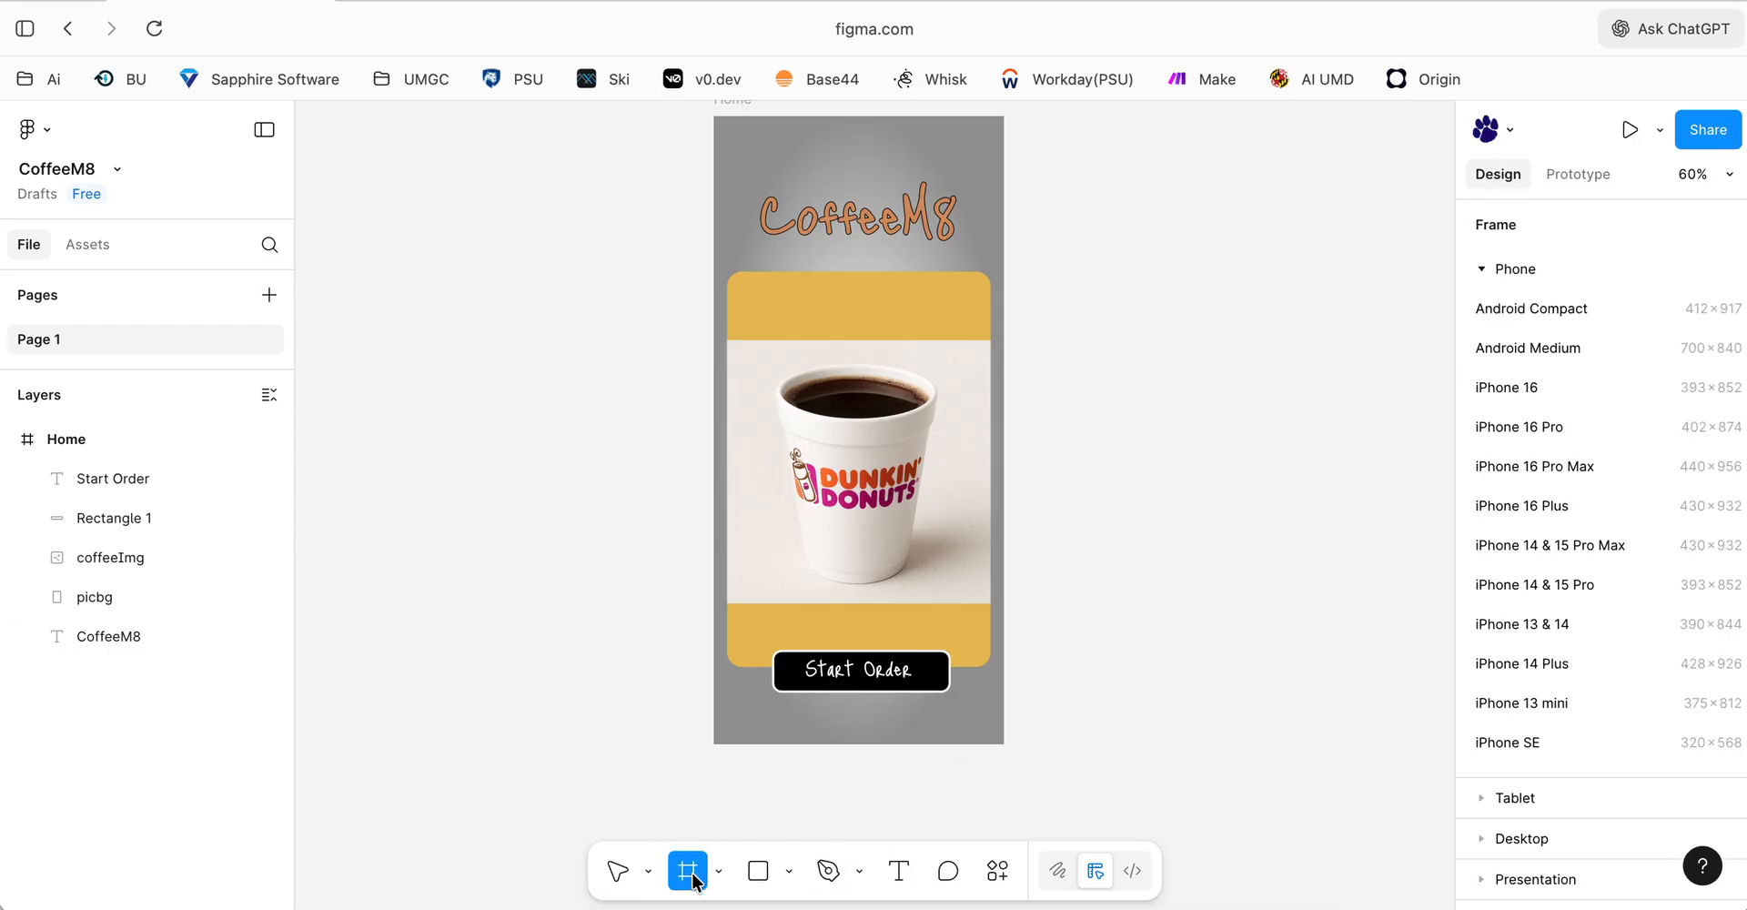
click(1553, 584)
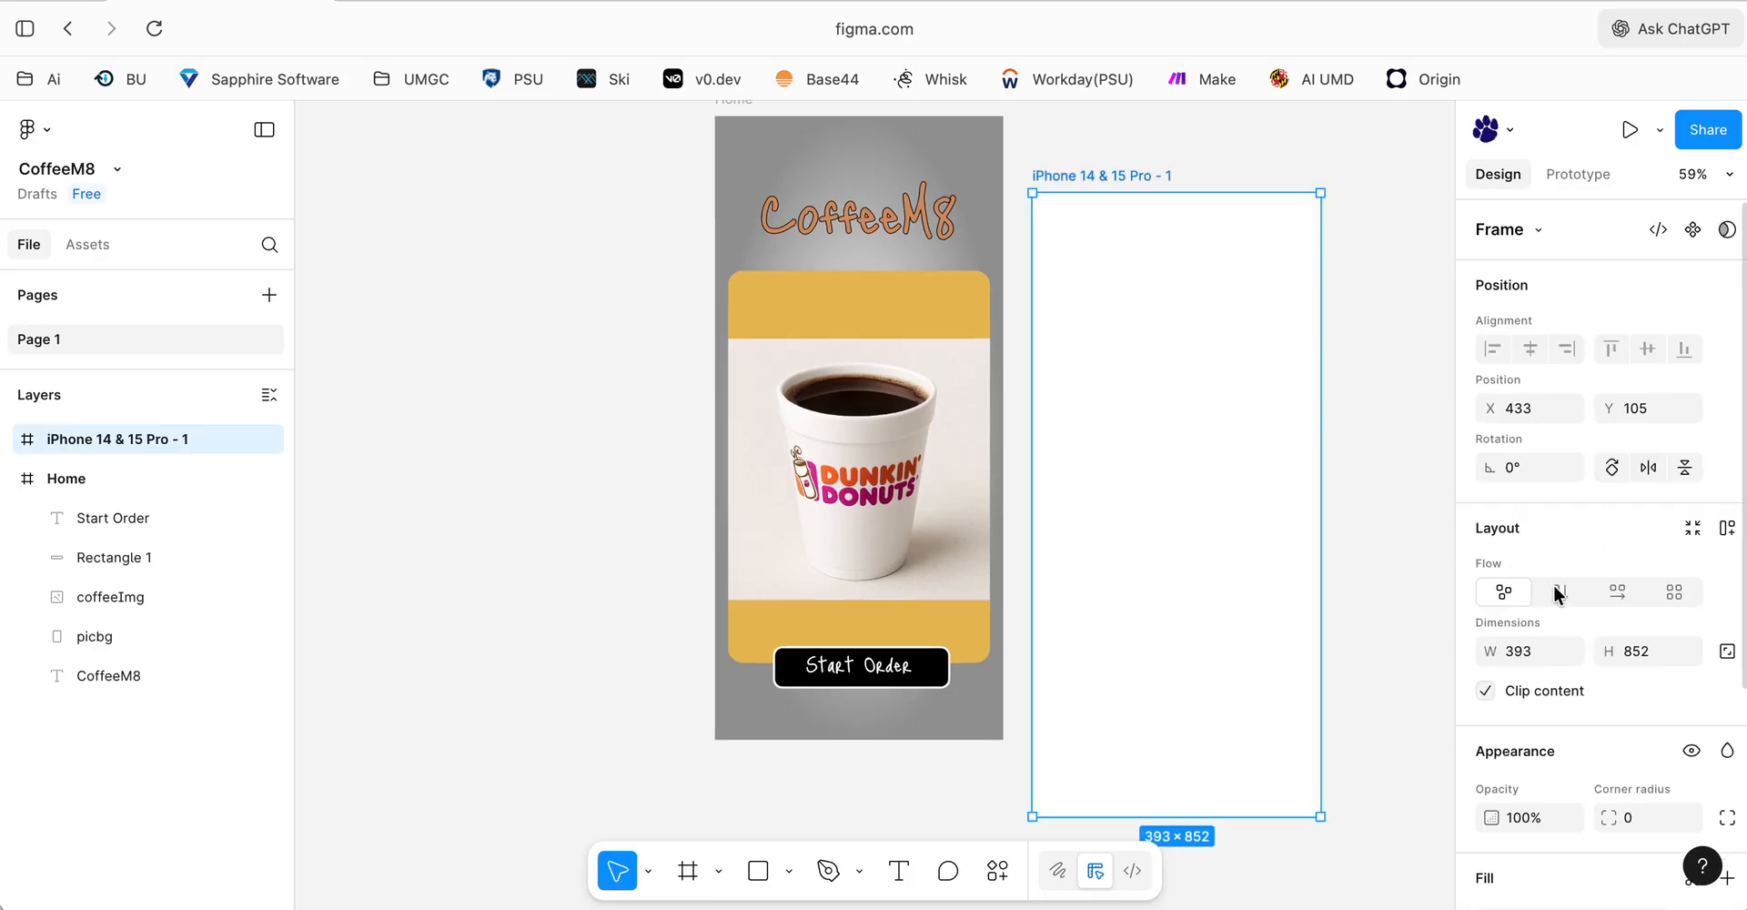
- Move the new iPhone 14 & 15 Pro frame directly below the Home frame, at X 0, Y 907
scroll(1076, 418, down, 1)
scroll(1075, 418, up, 2)
scroll(1075, 418, down, 2)
drag(1162, 281, 843, 866)
scroll(748, 364, down, 4)
scroll(767, 302, up, 5)
scroll(768, 313, down, 4)
- Rename the new iPhone frame as Start Order and collapse the Home frame's layers
double_click(781, 435)
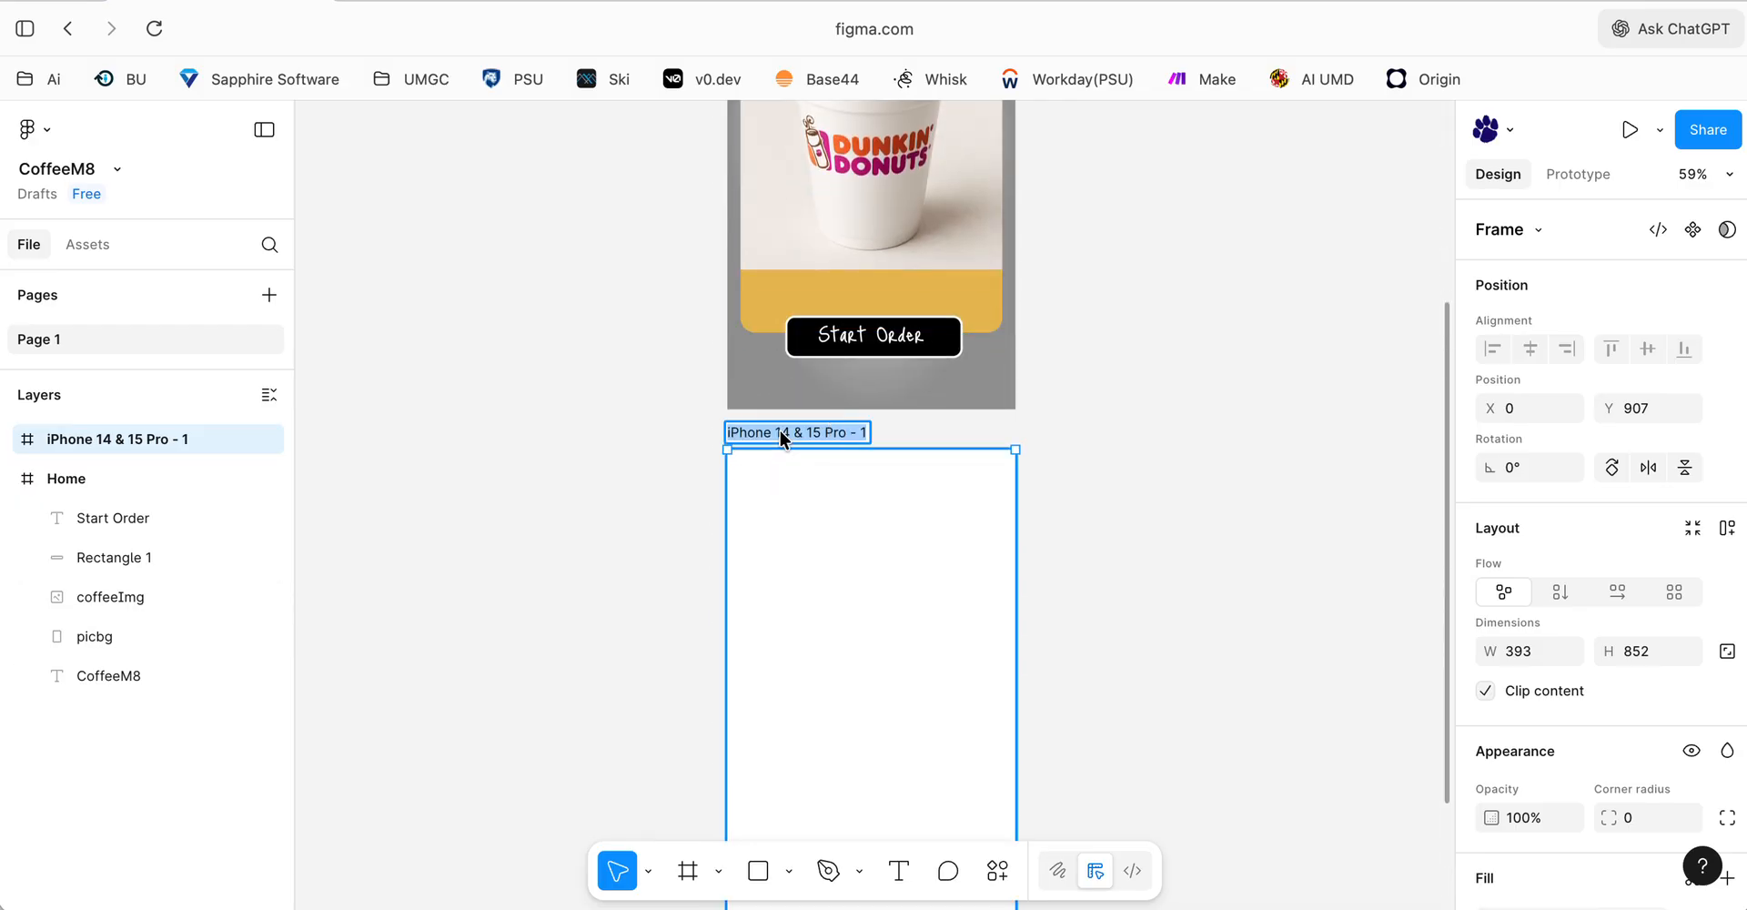
text(Startr)
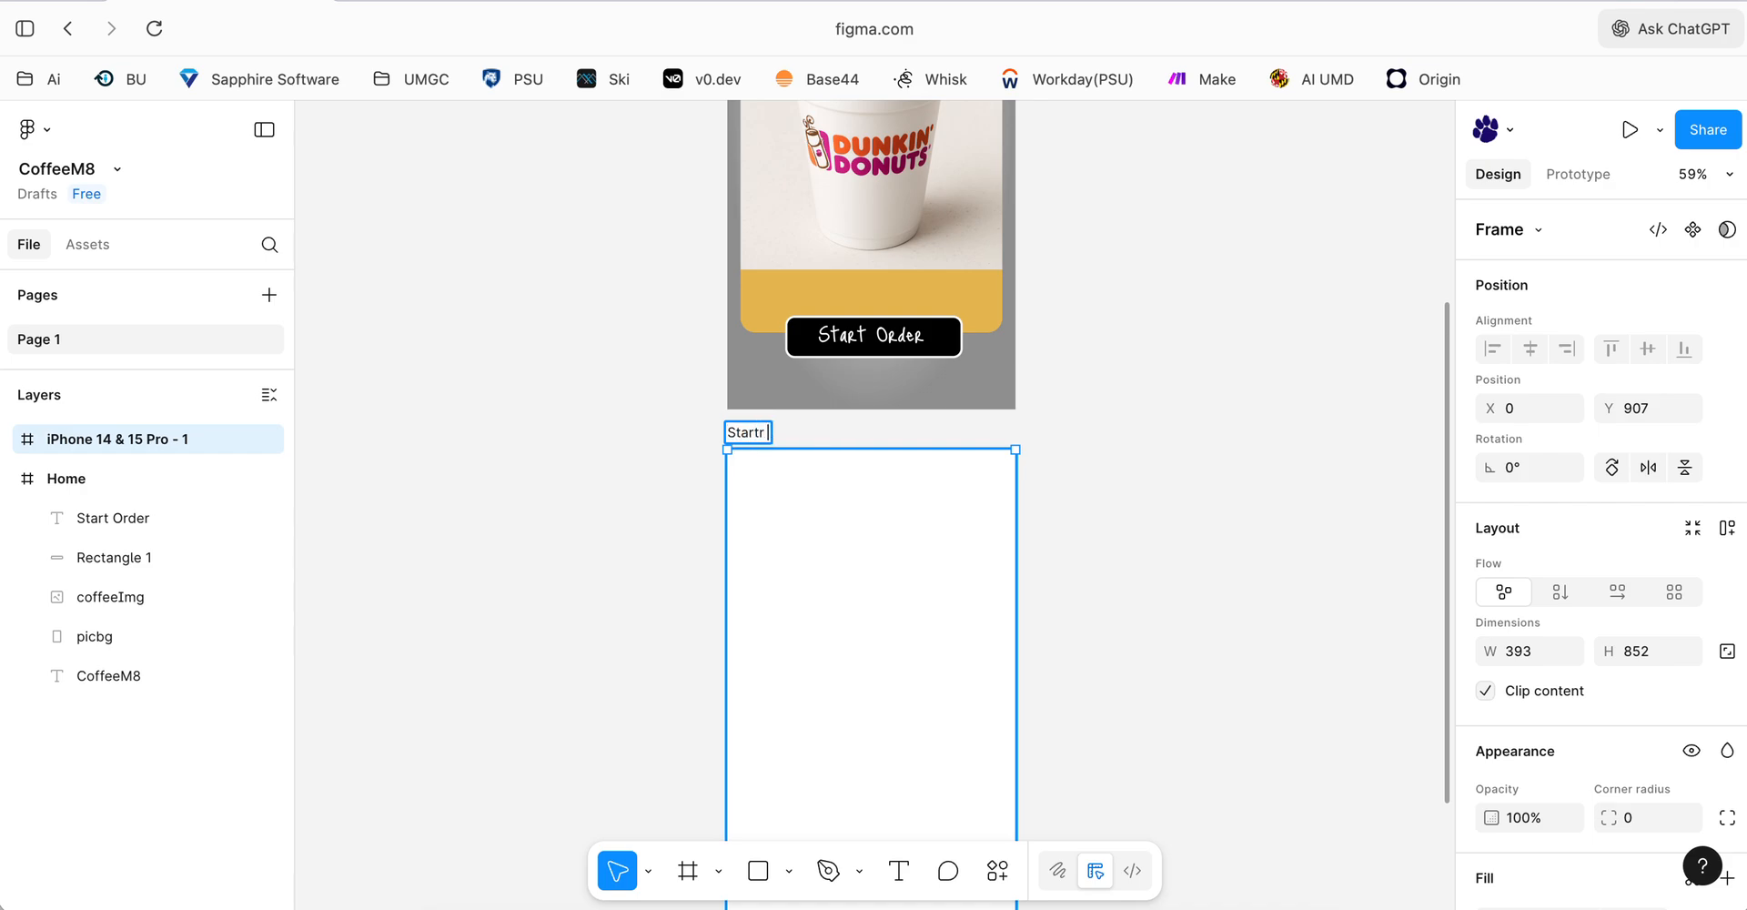
key(BackSpace)
text( Order)
key(Return)
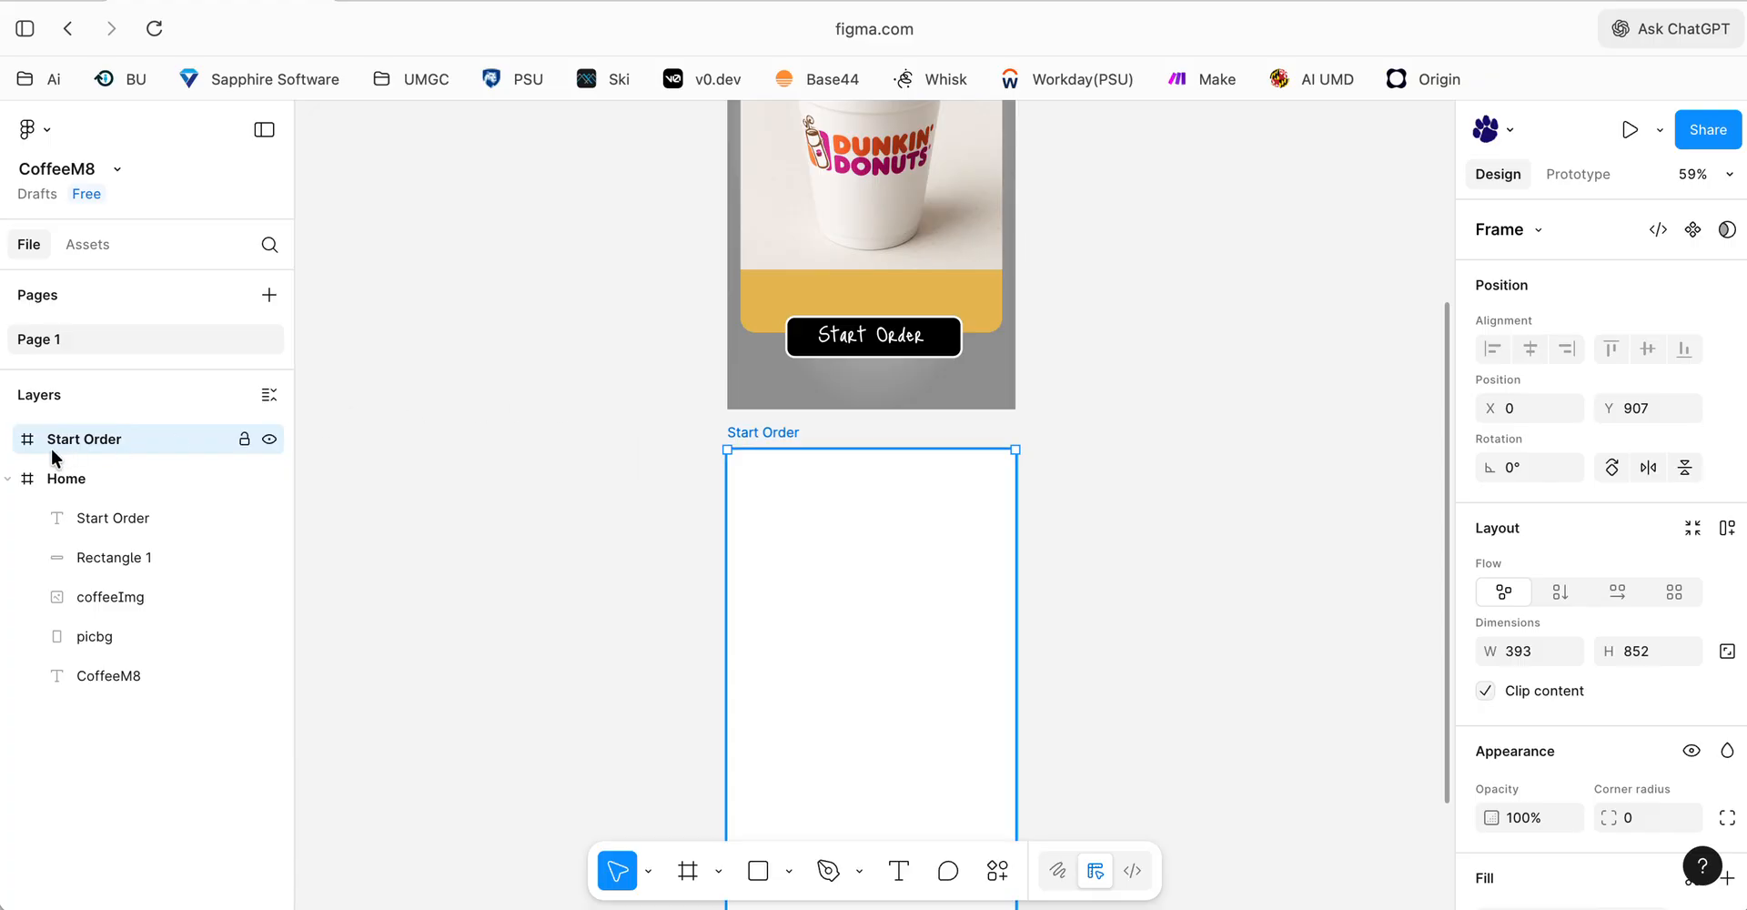
click(9, 479)
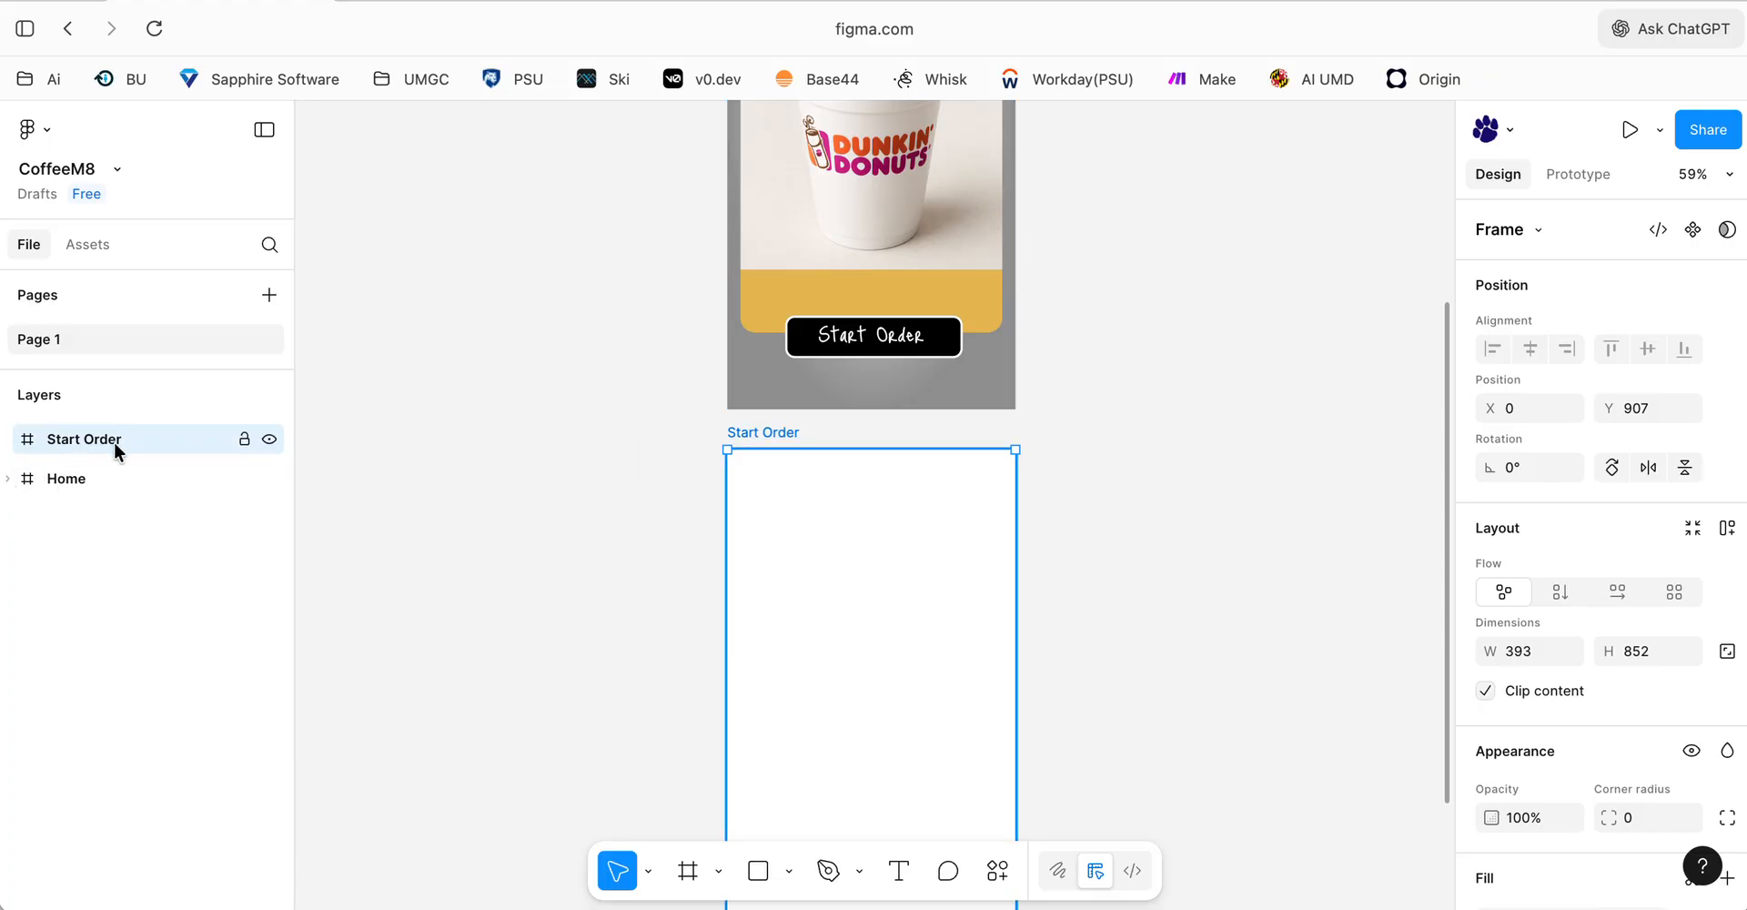
- Copy the CoffeeM8 title text from the Home frame into the Start Order frame, at X 64, Y 57
scroll(644, 428, down, 3)
scroll(644, 429, up, 6)
scroll(644, 429, down, 4)
scroll(645, 429, down, 4)
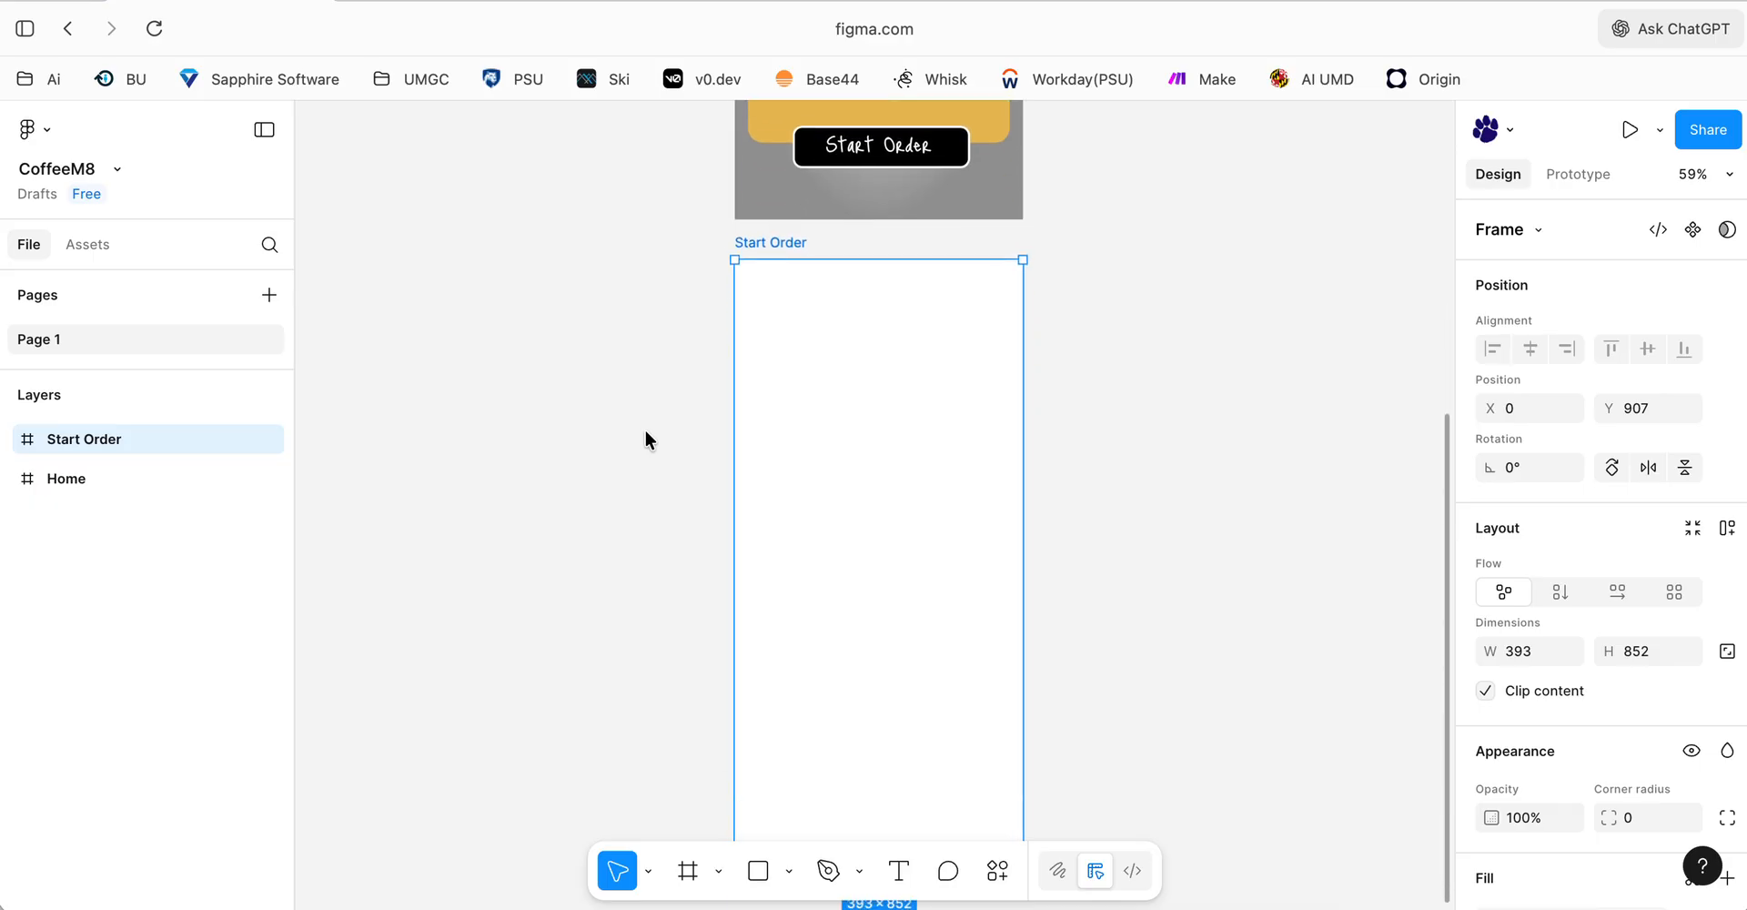
scroll(645, 428, up, 7)
scroll(653, 430, up, 5)
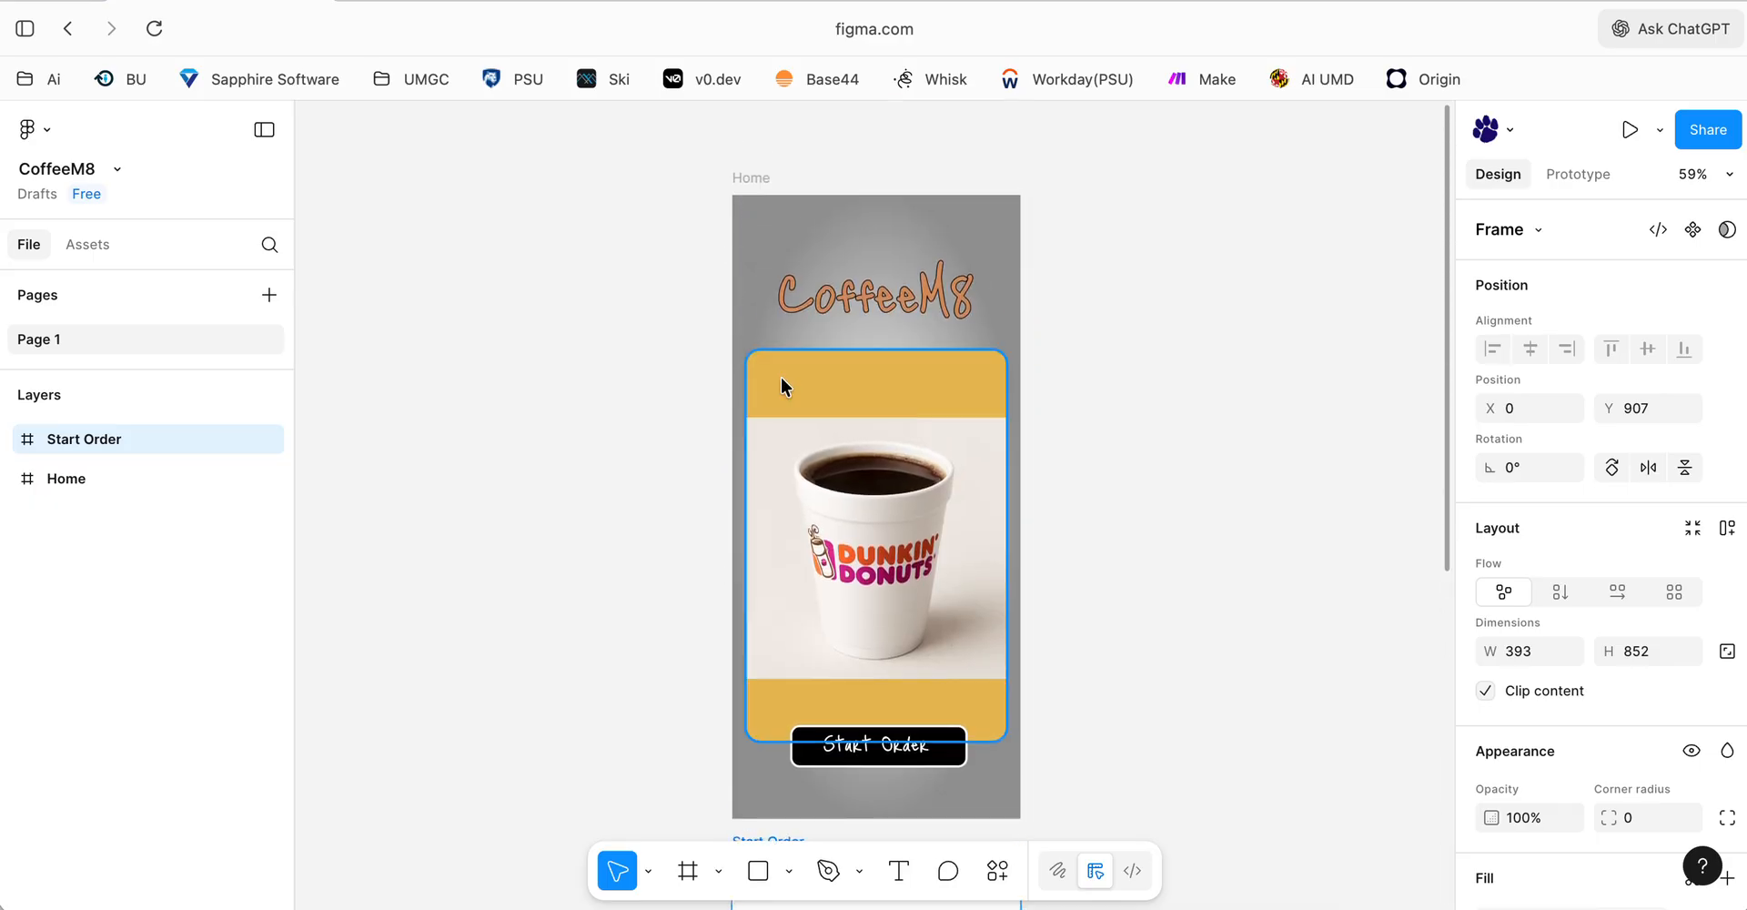
click(892, 295)
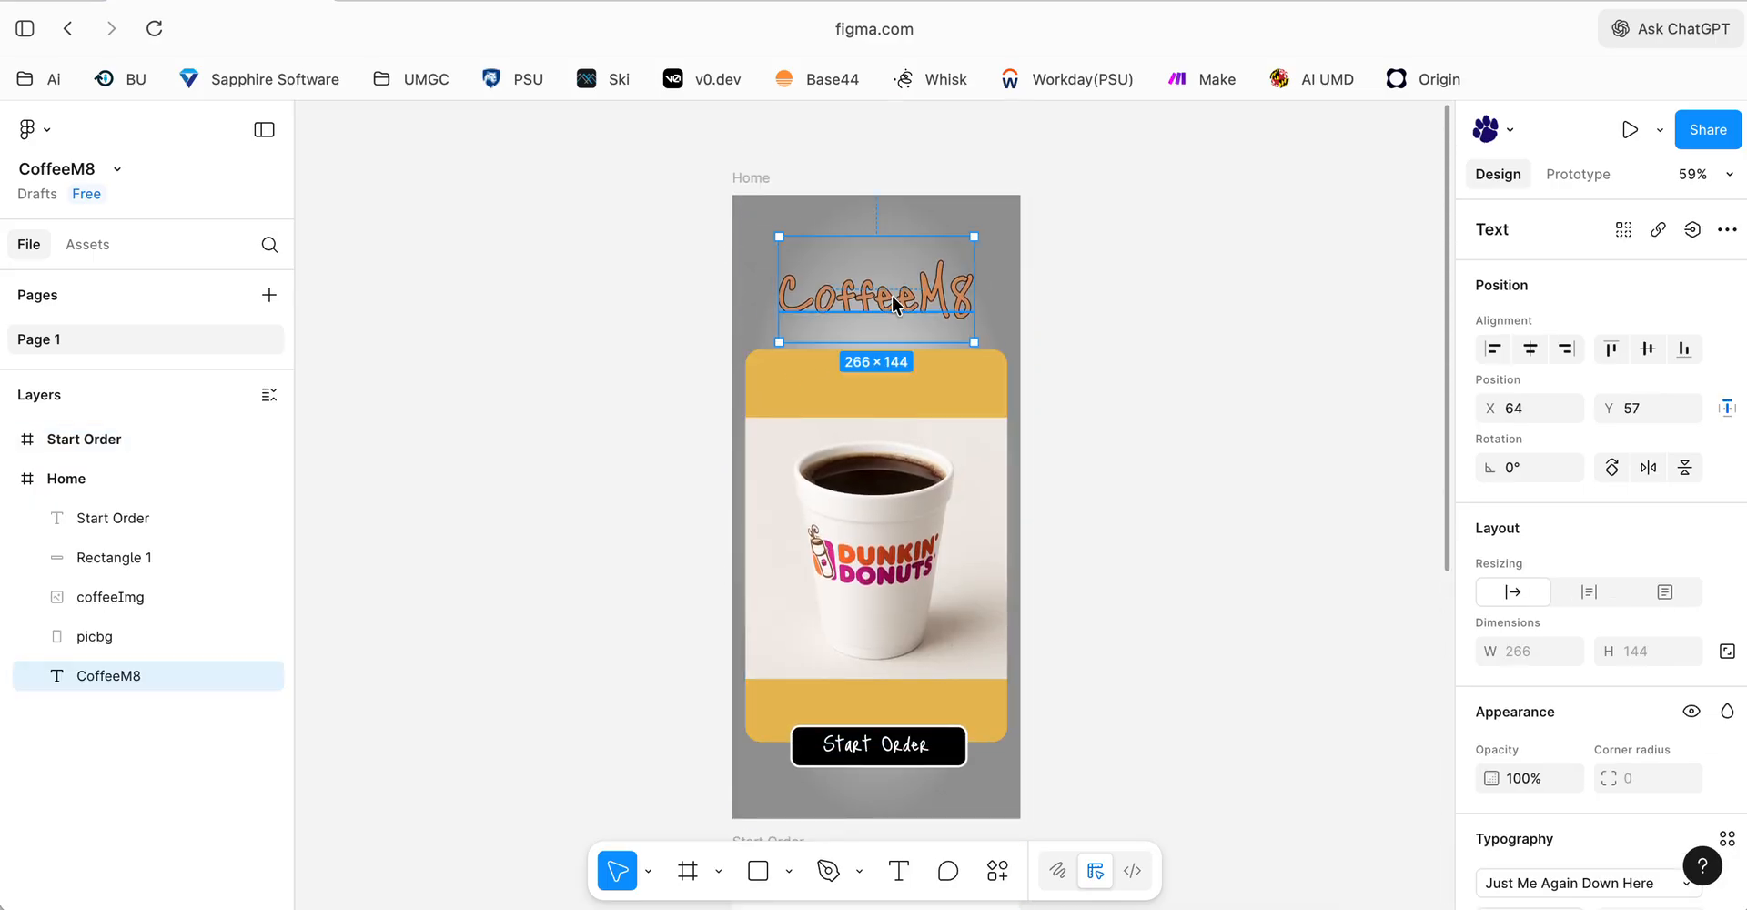
click(1125, 329)
scroll(1097, 346, down, 8)
click(810, 468)
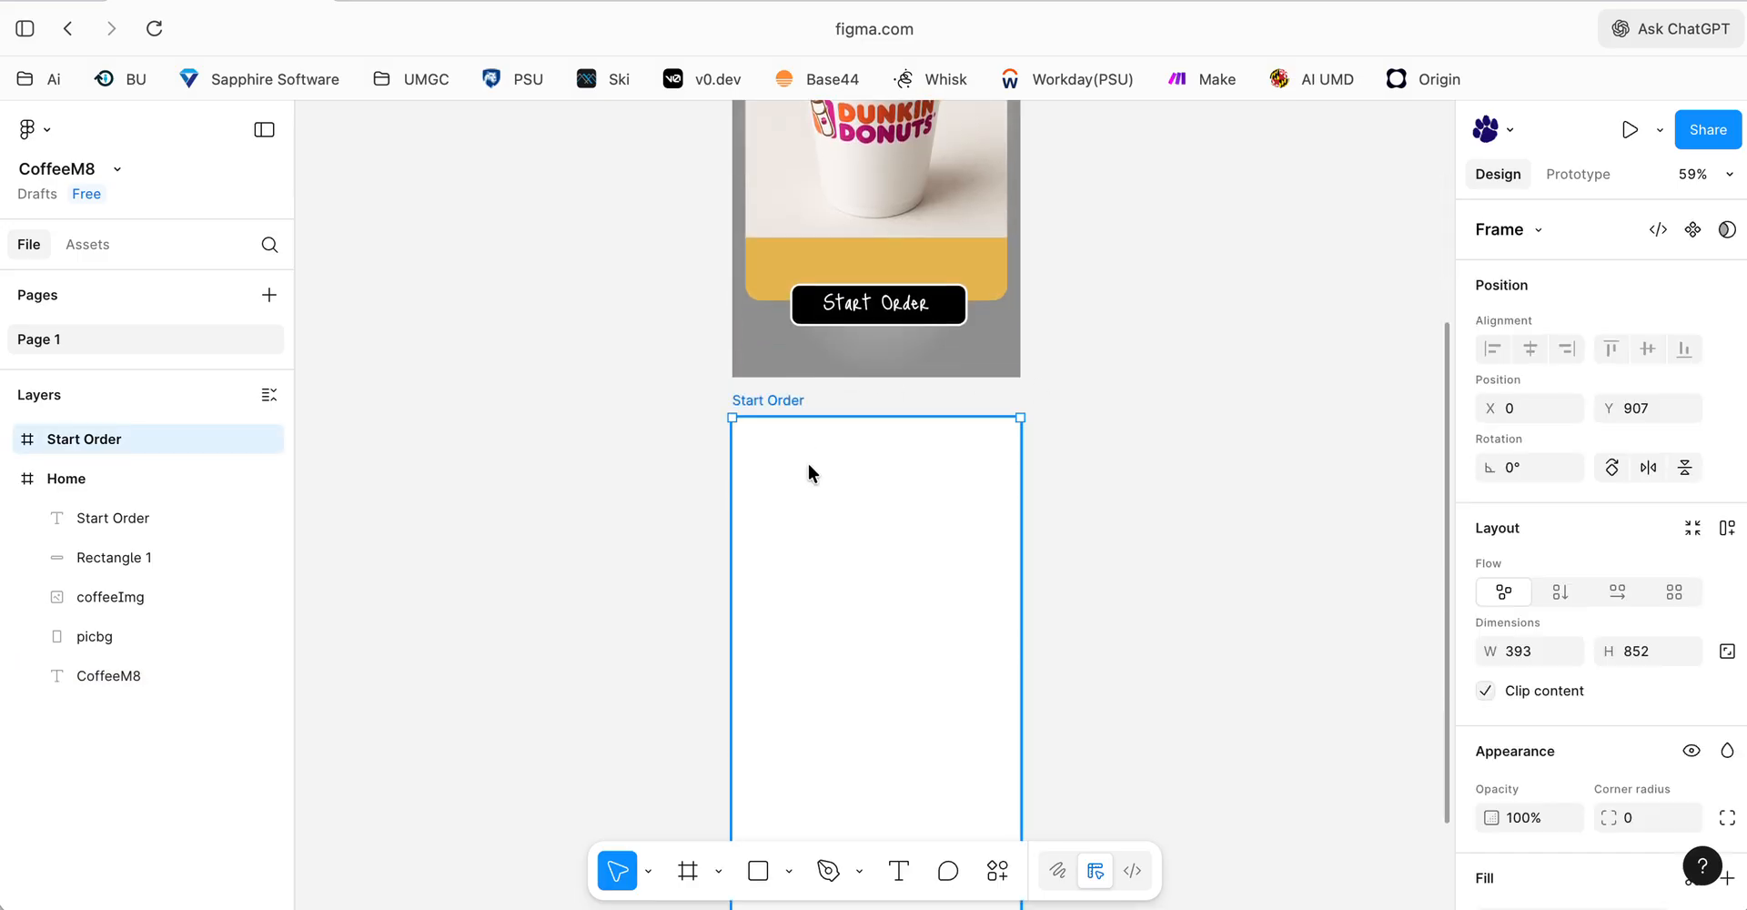
key(ctrl+v)
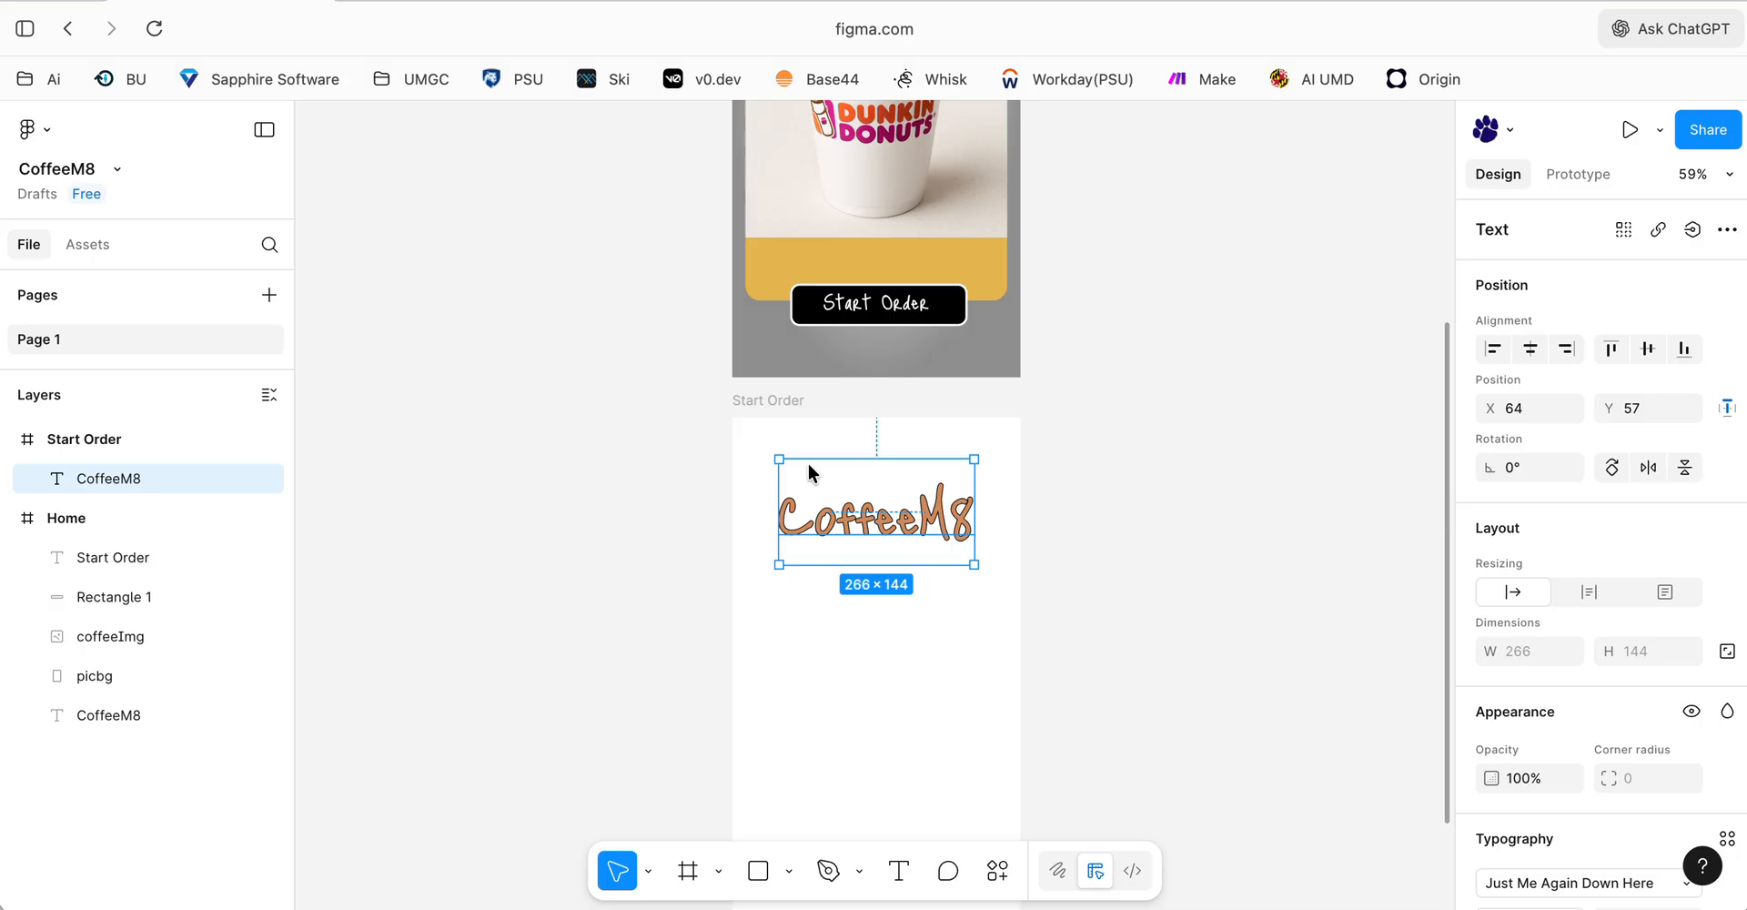
click(1144, 535)
- Change the Start Order frame's fill to a radial gradient from FFFFFF to 999999
scroll(1138, 528, down, 2)
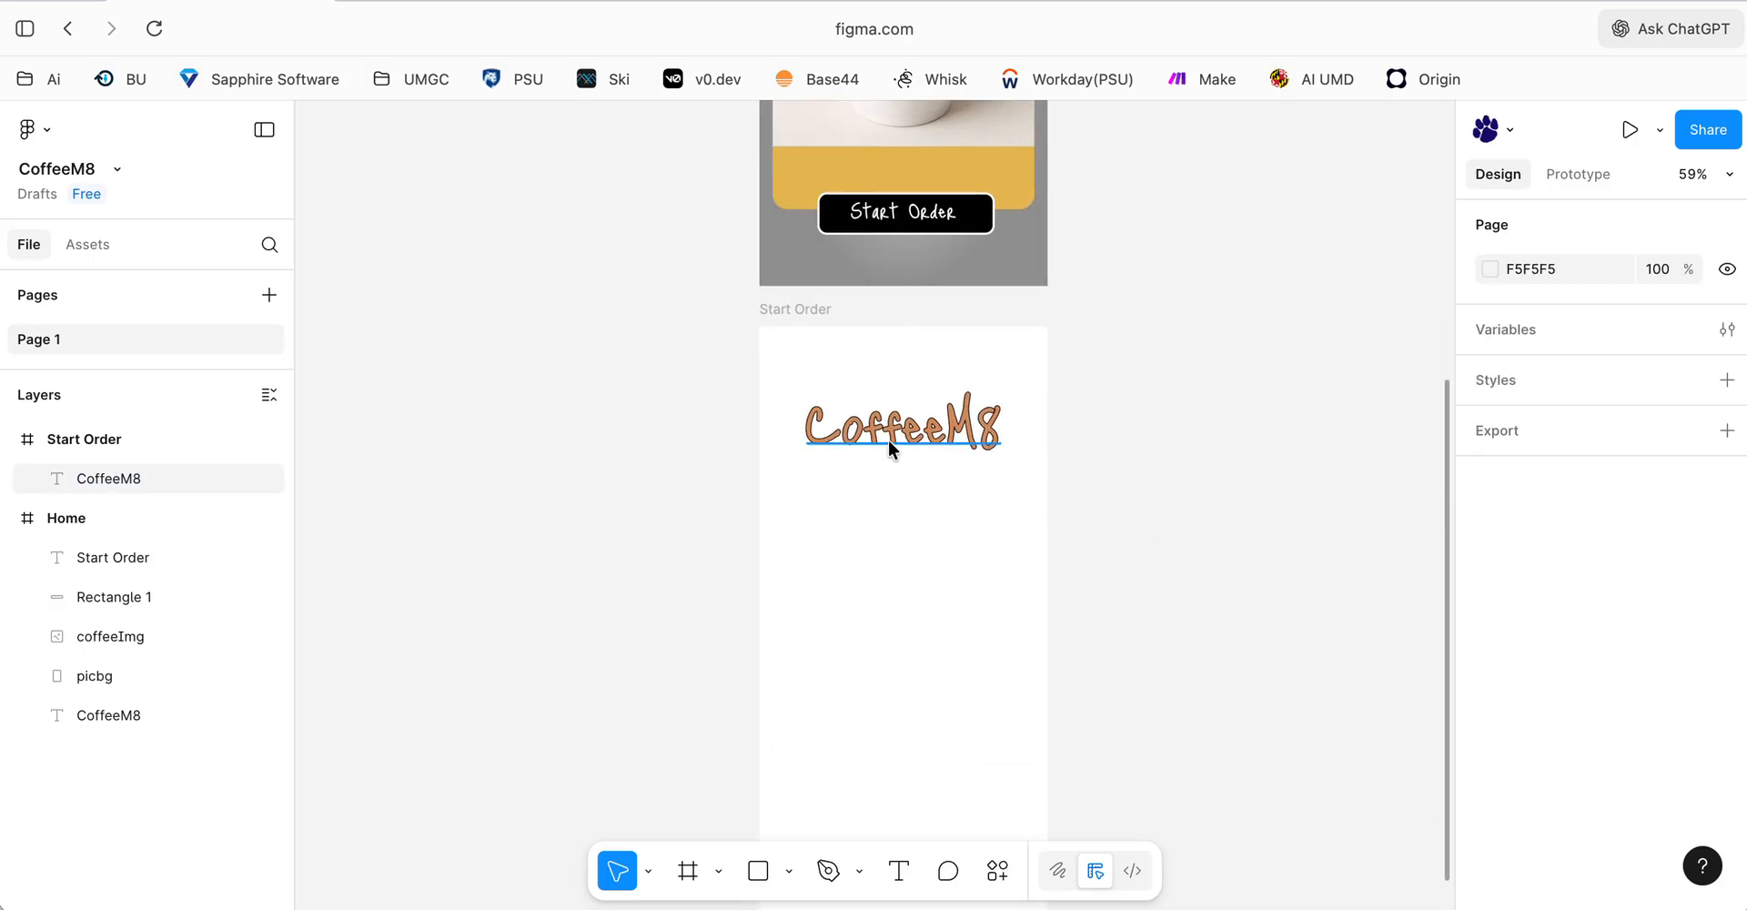
scroll(837, 451, down, 1)
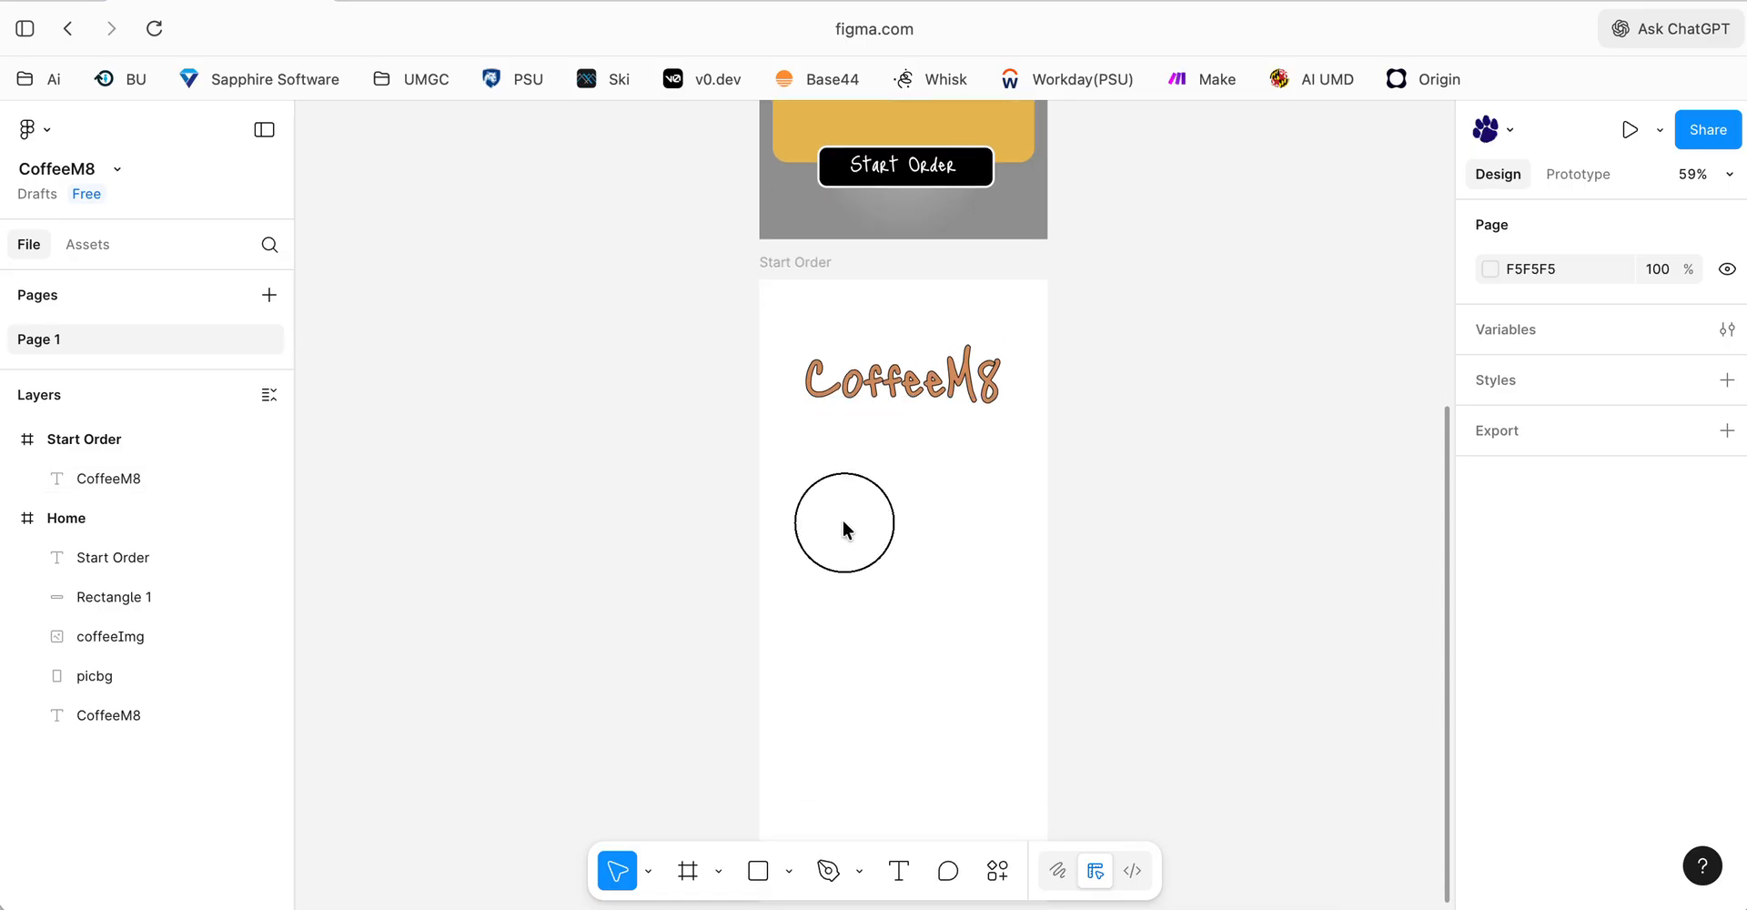
click(776, 255)
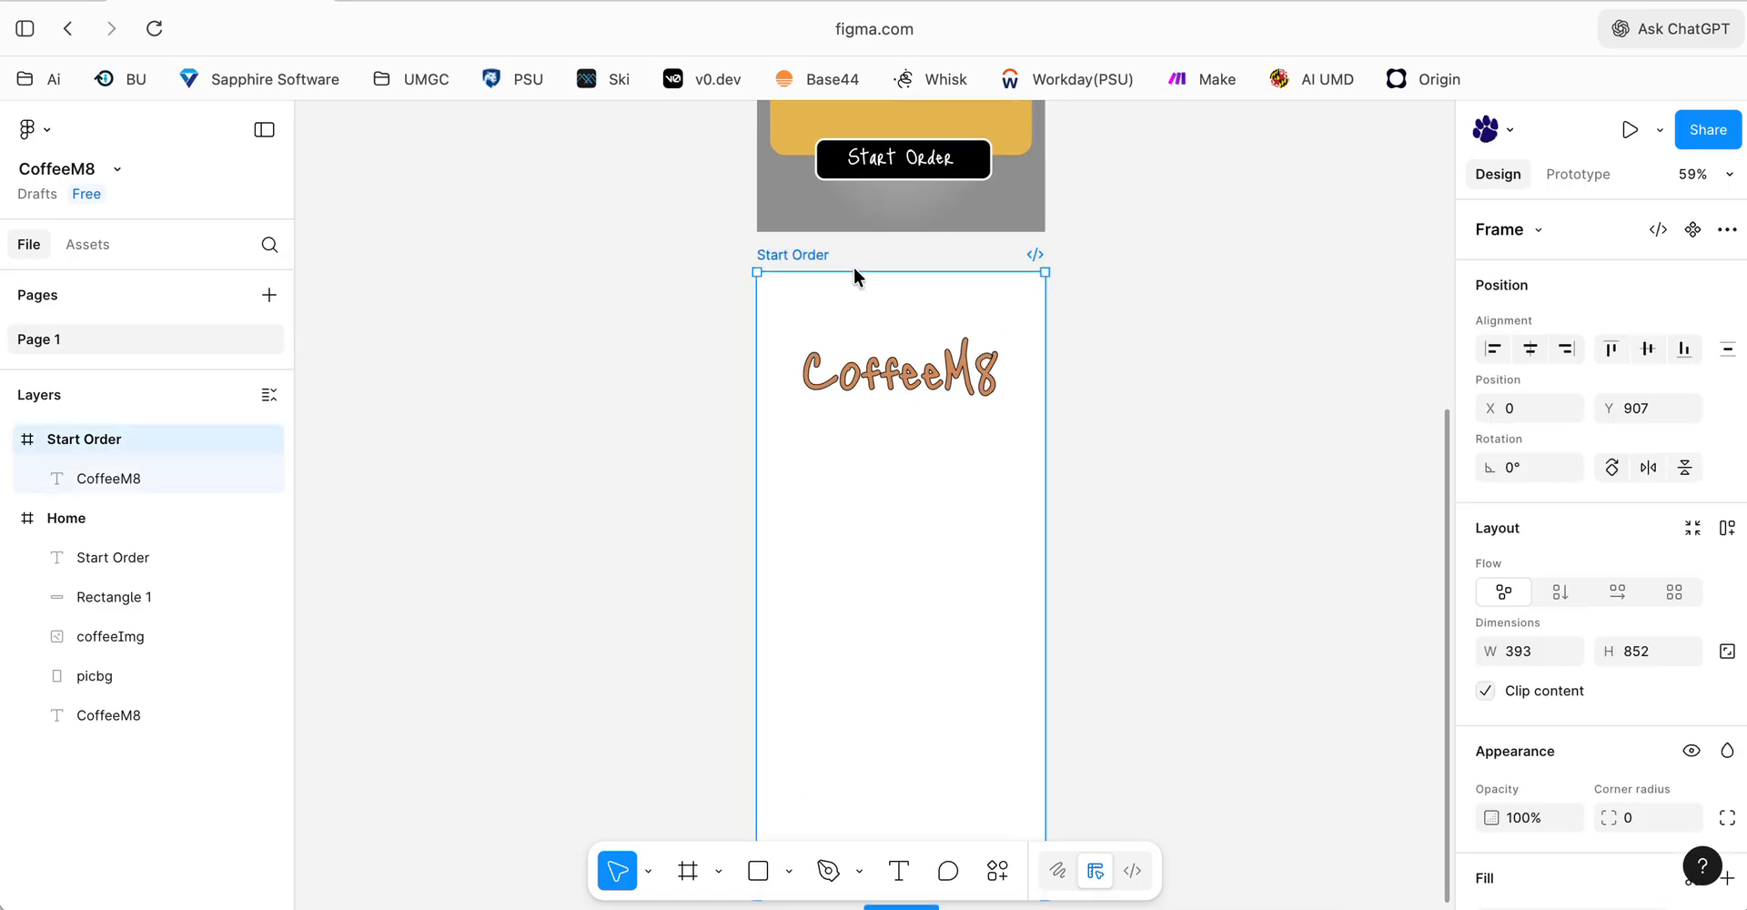
scroll(1408, 406, down, 2)
scroll(1305, 334, up, 5)
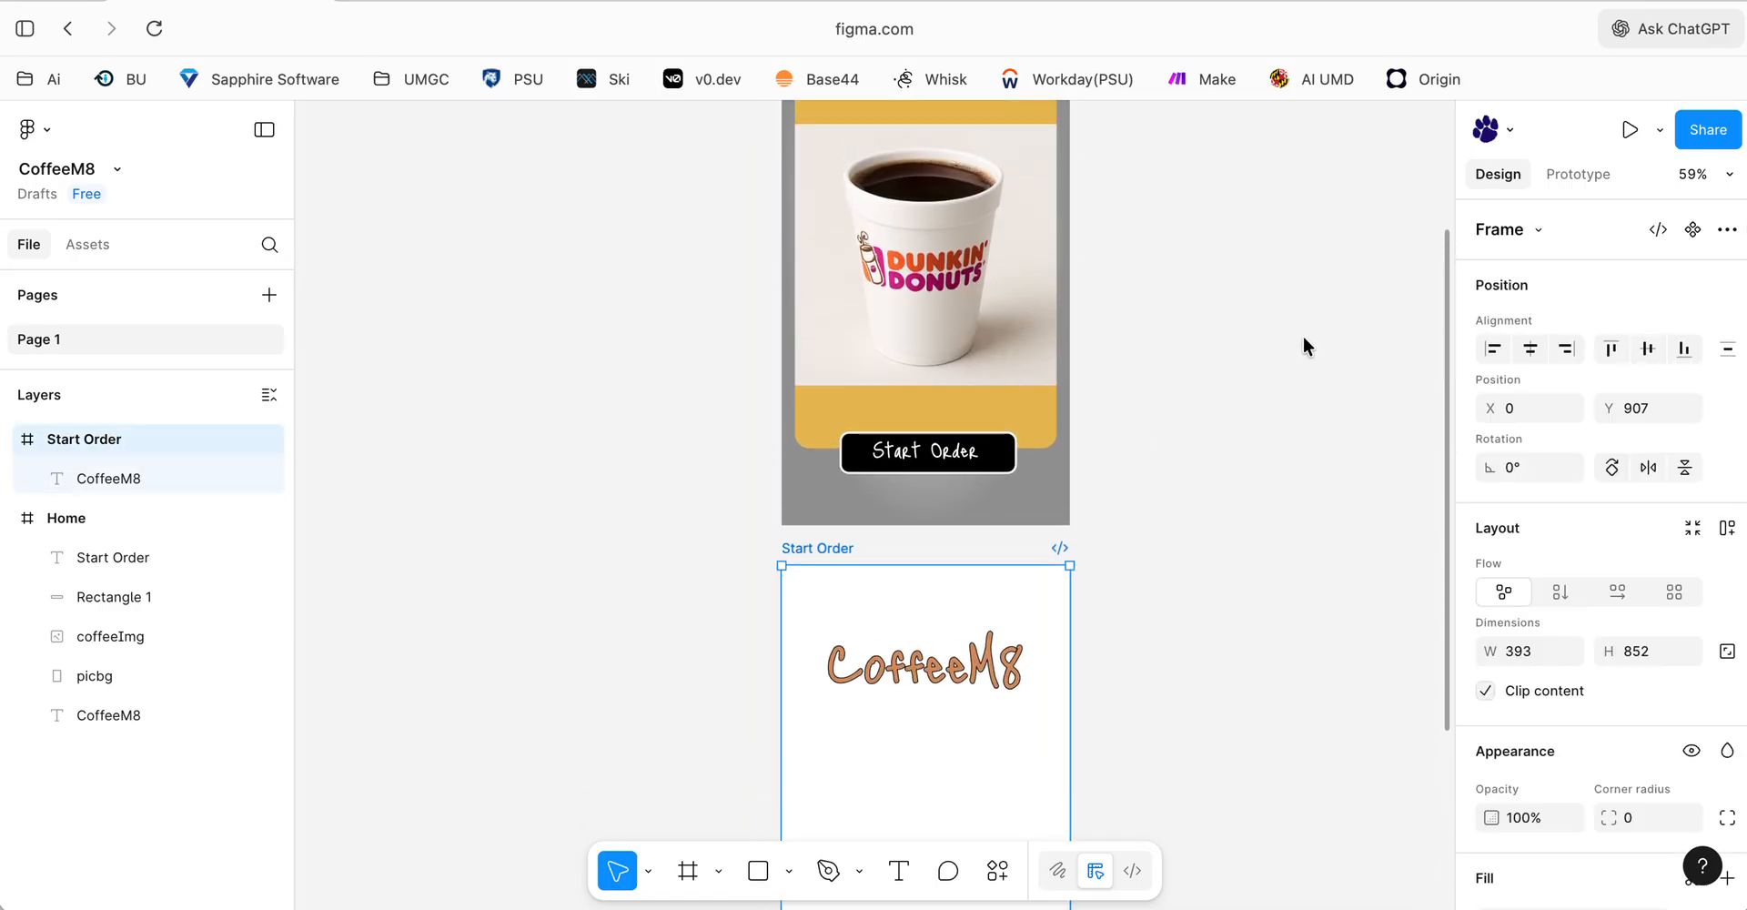
scroll(1303, 336, down, 2)
scroll(1304, 339, down, 1)
scroll(1638, 546, down, 5)
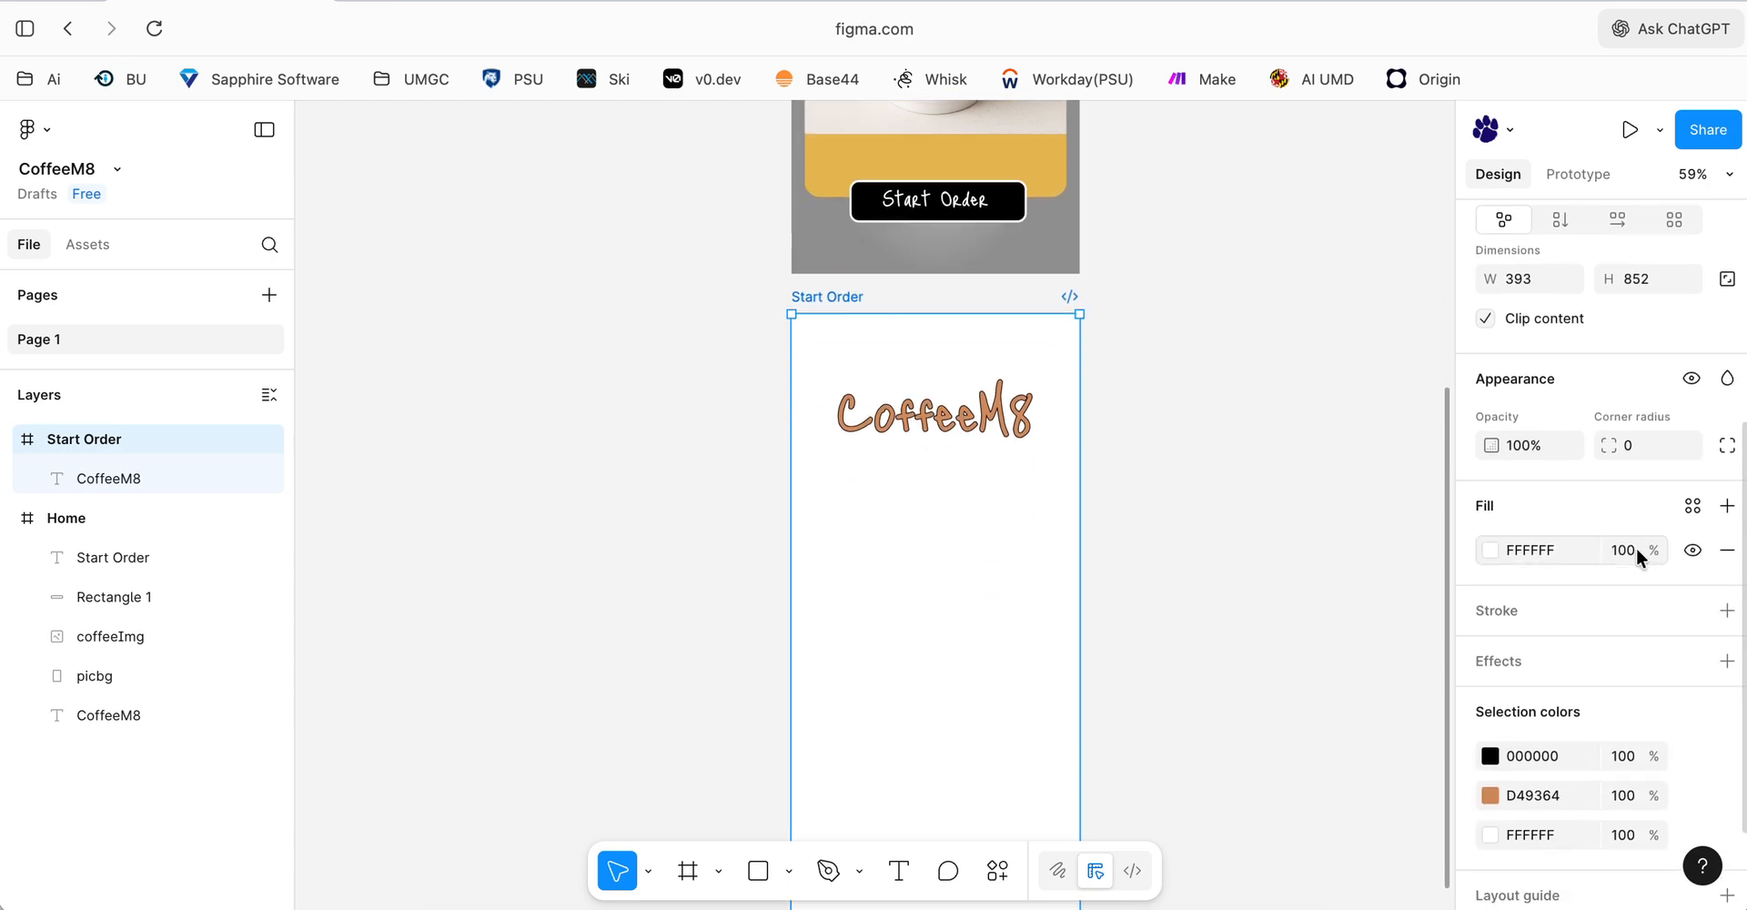
click(1507, 548)
click(1487, 549)
click(1216, 367)
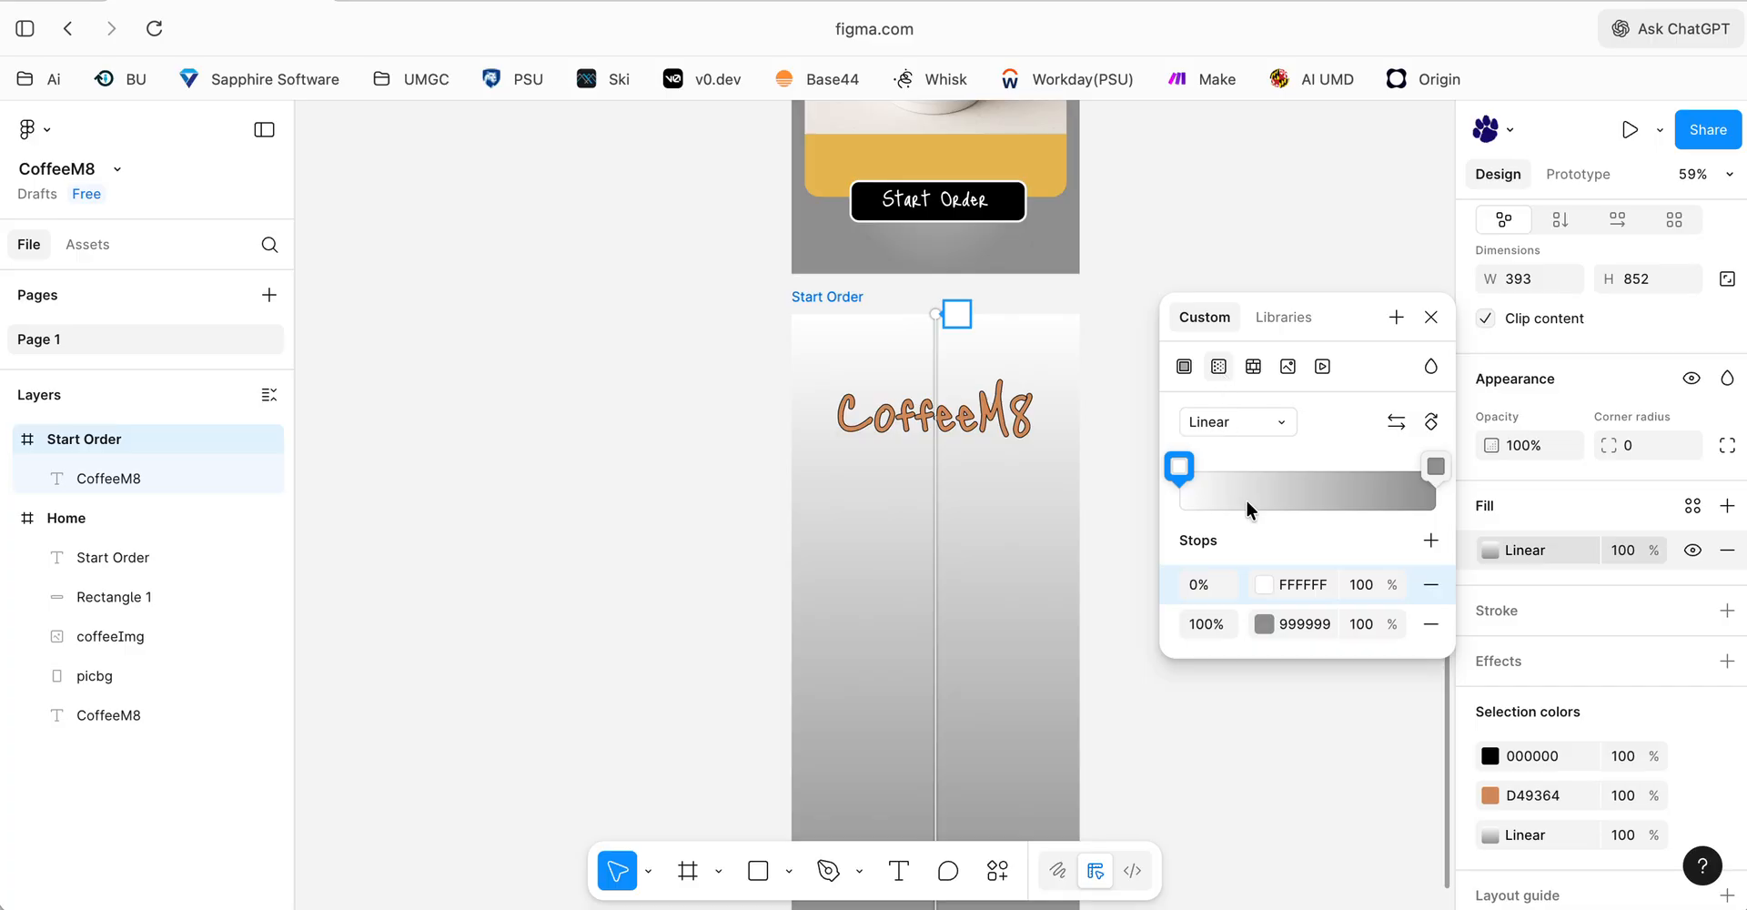
click(1242, 422)
click(1241, 448)
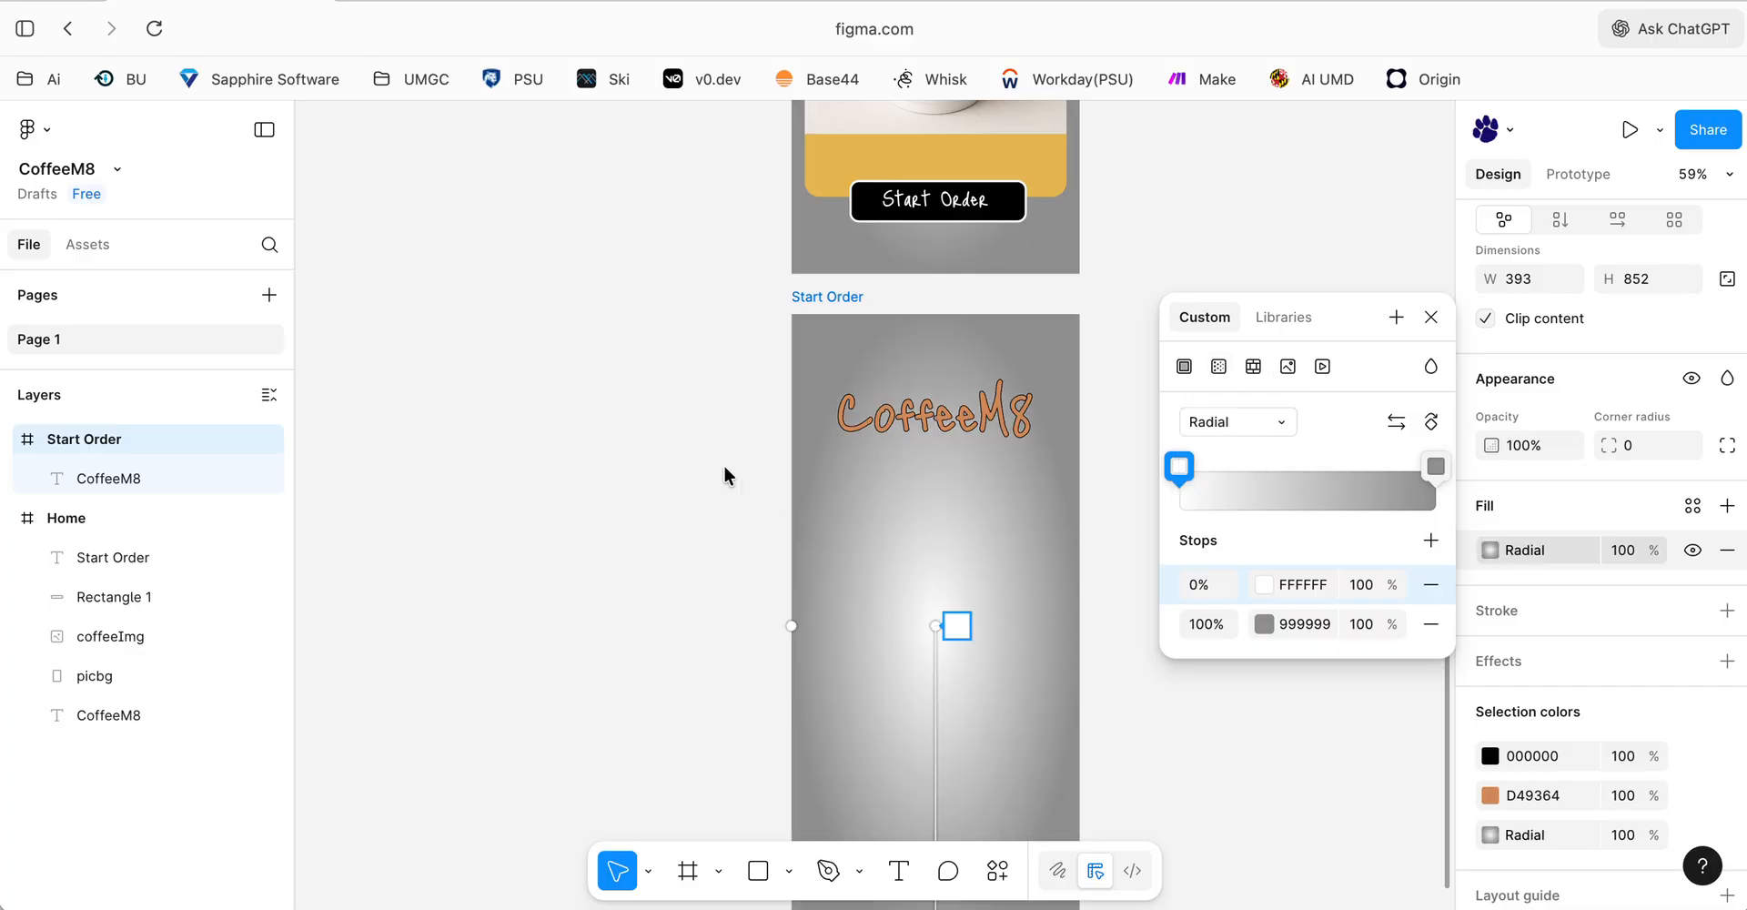
key(Escape)
- Copy the yellow picbg rectangle from the Home frame into the Start Order frame, at X 18, Y 211
scroll(557, 448, up, 5)
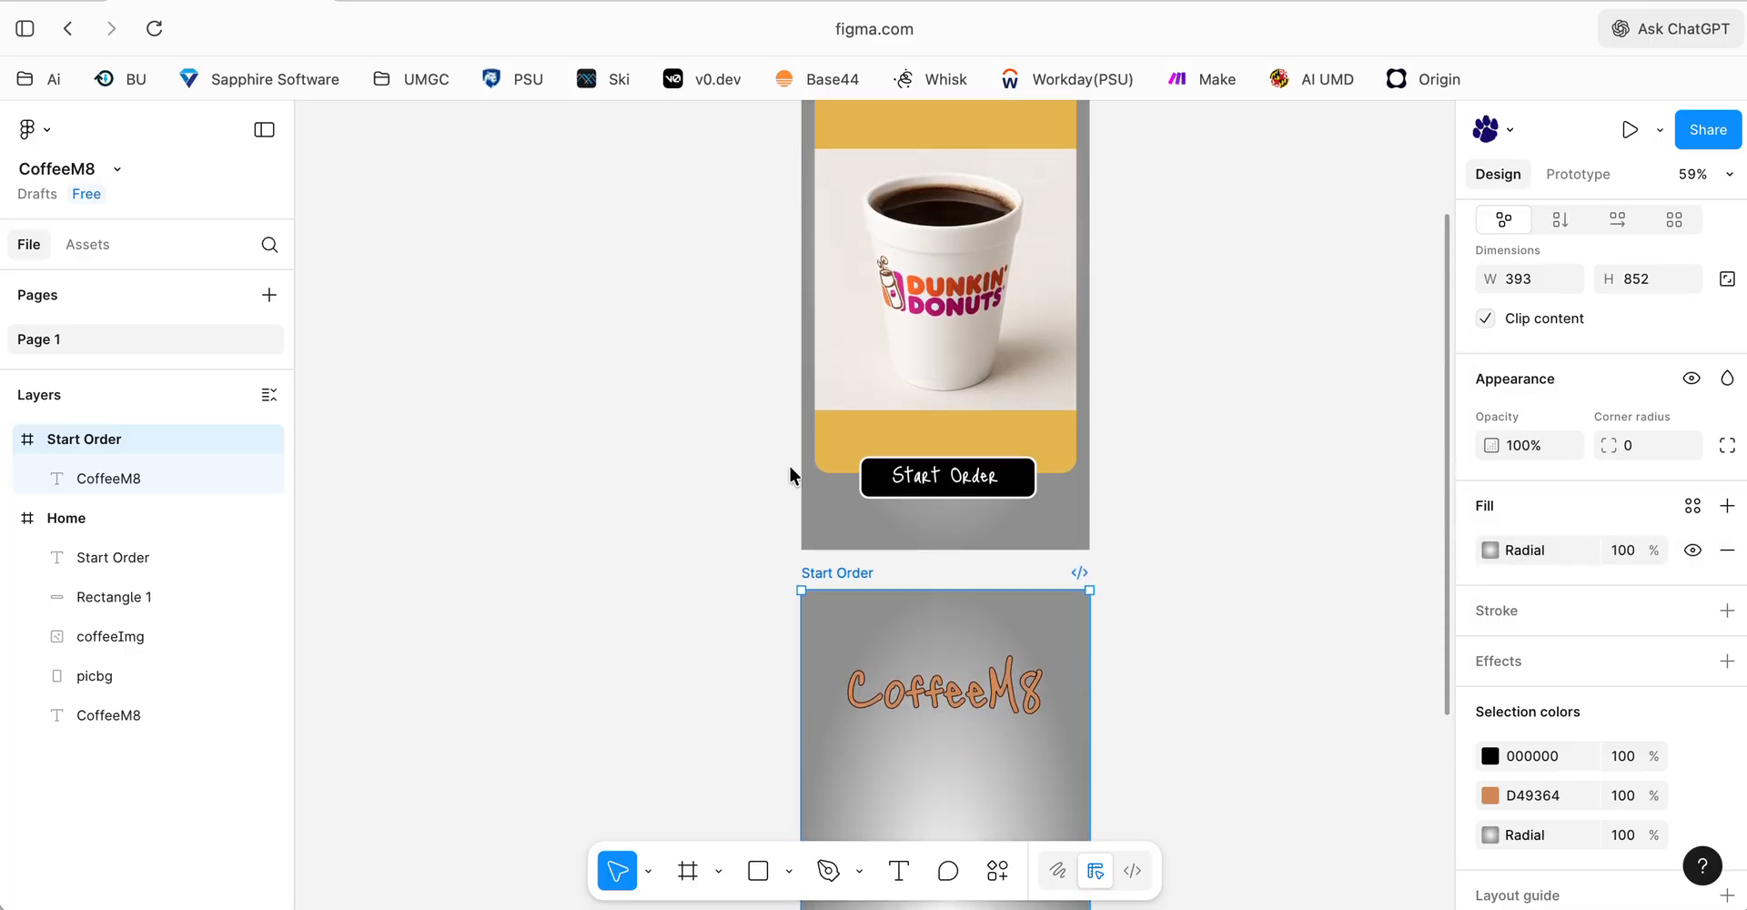
click(839, 457)
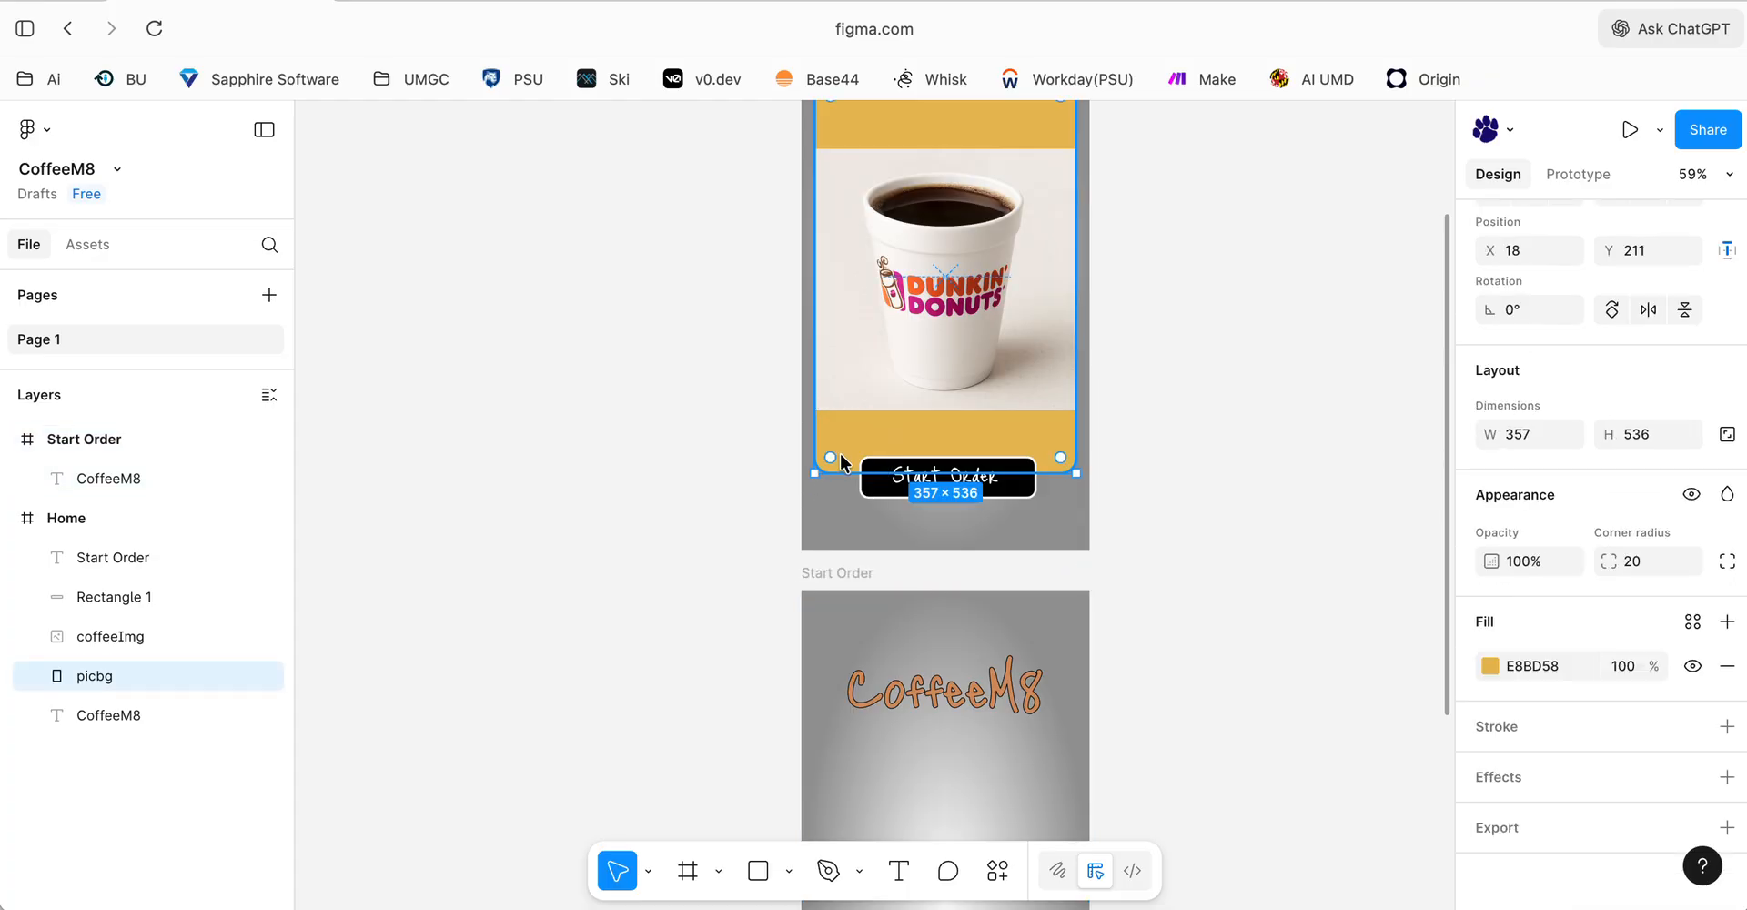
scroll(839, 453, down, 8)
click(964, 618)
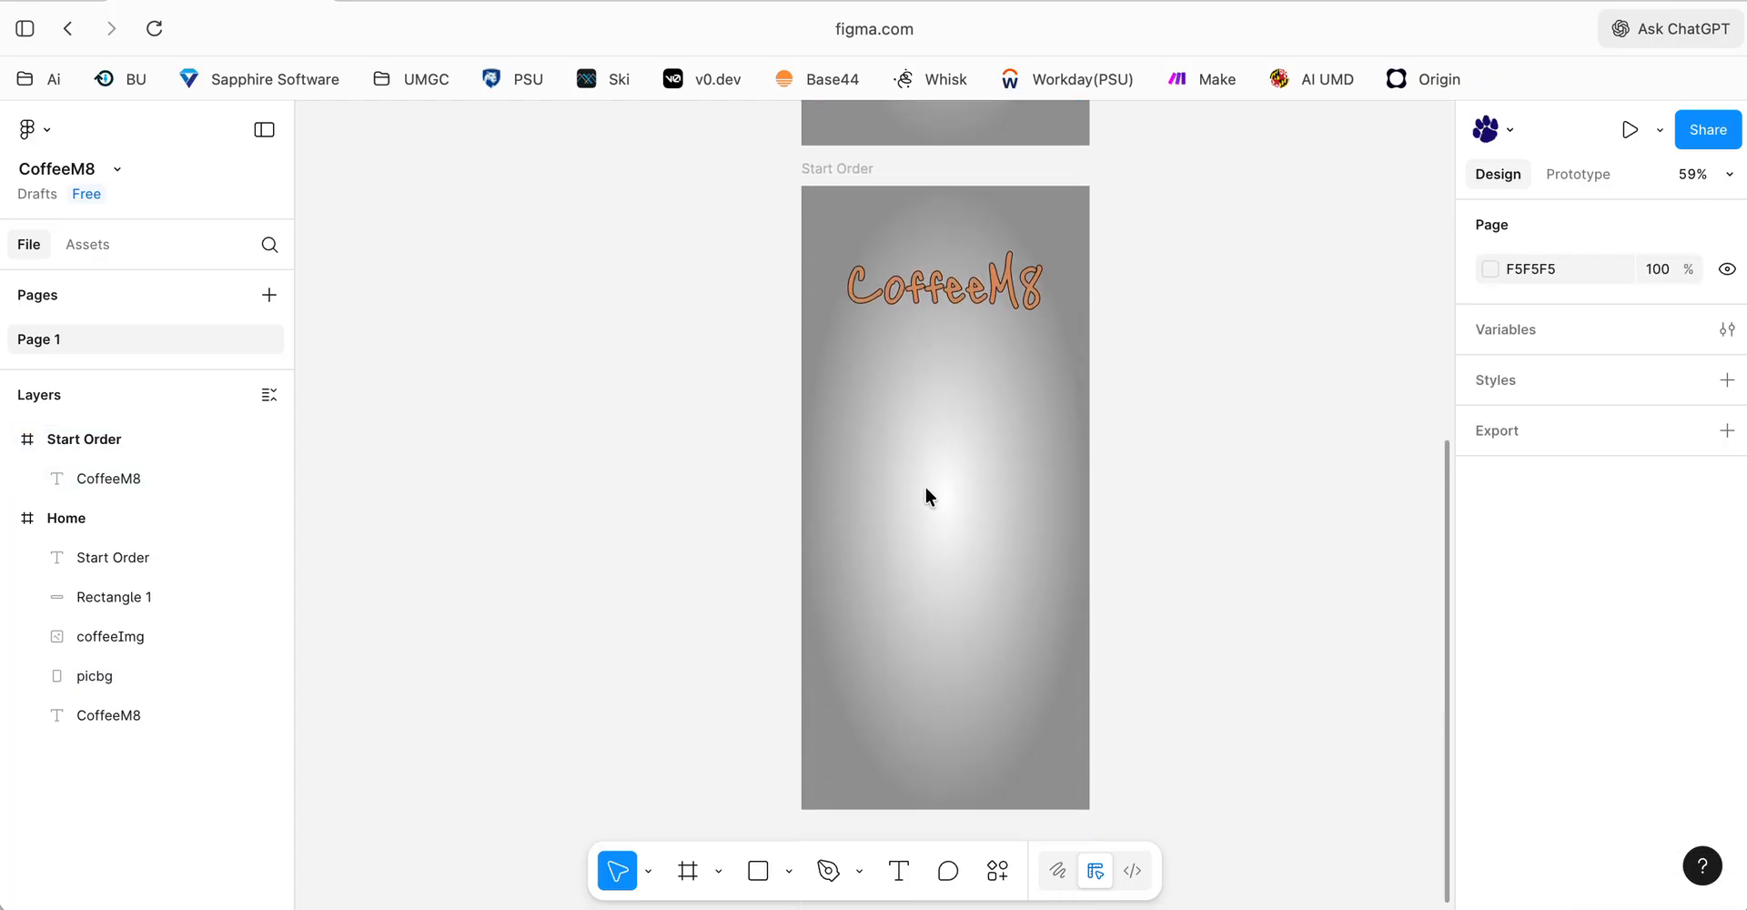
scroll(925, 486, up, 5)
click(856, 428)
key(ctrl+v)
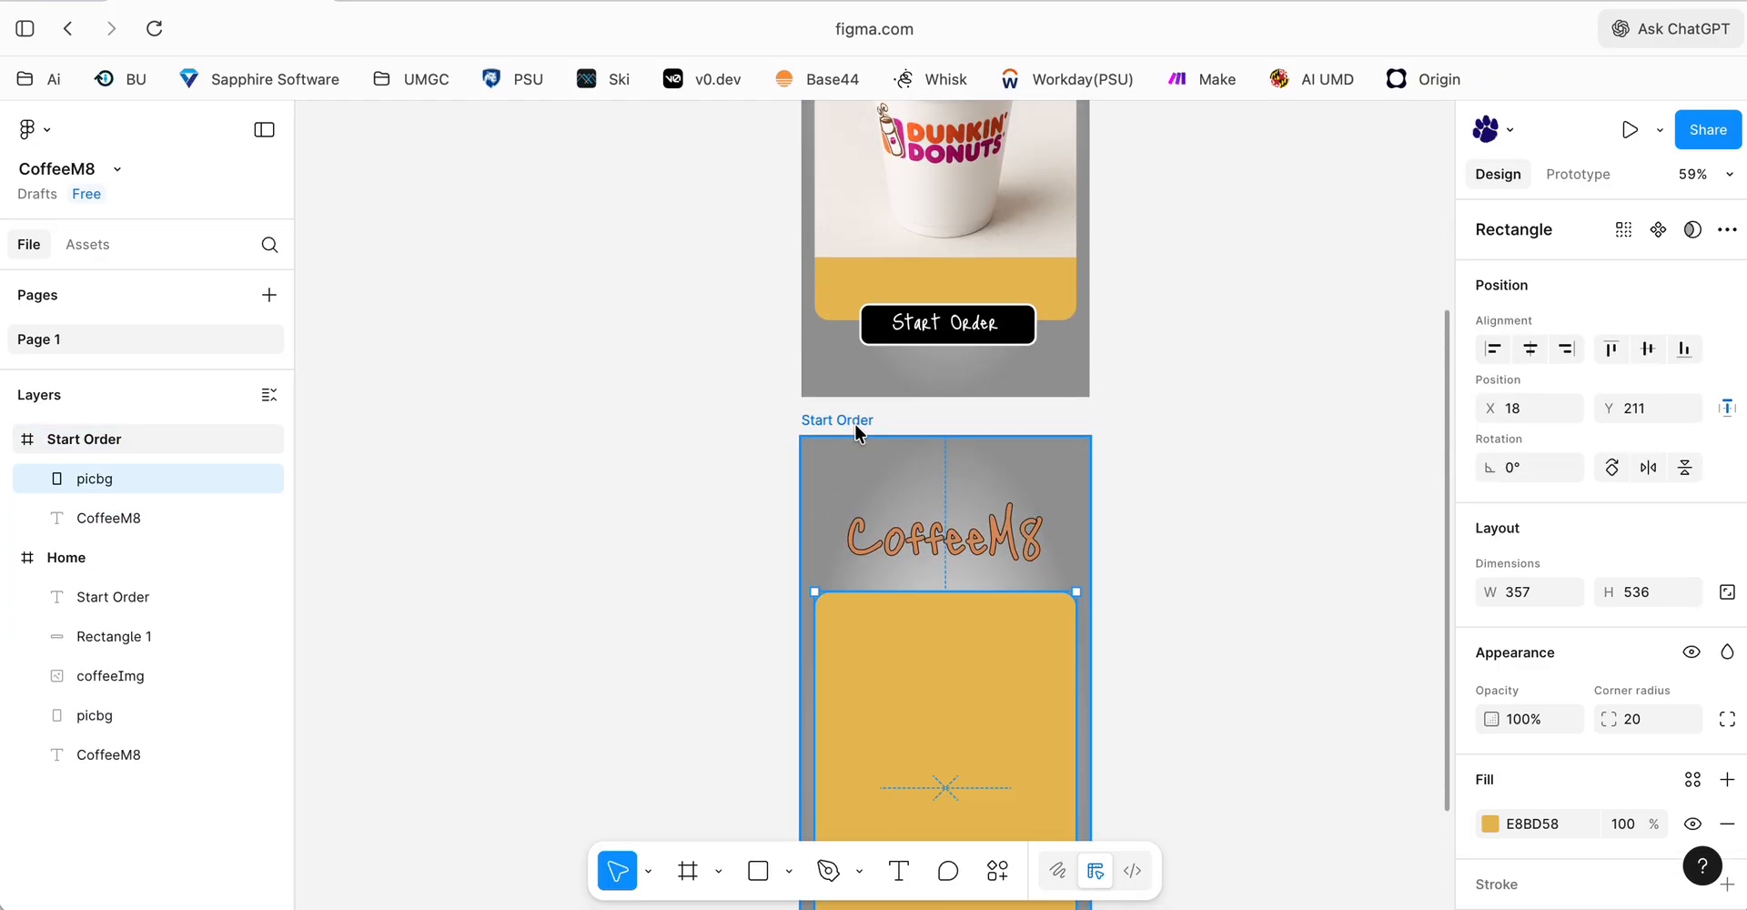
- Compare the layout of the Start Order screen with the Home screen above it
scroll(1119, 650, down, 6)
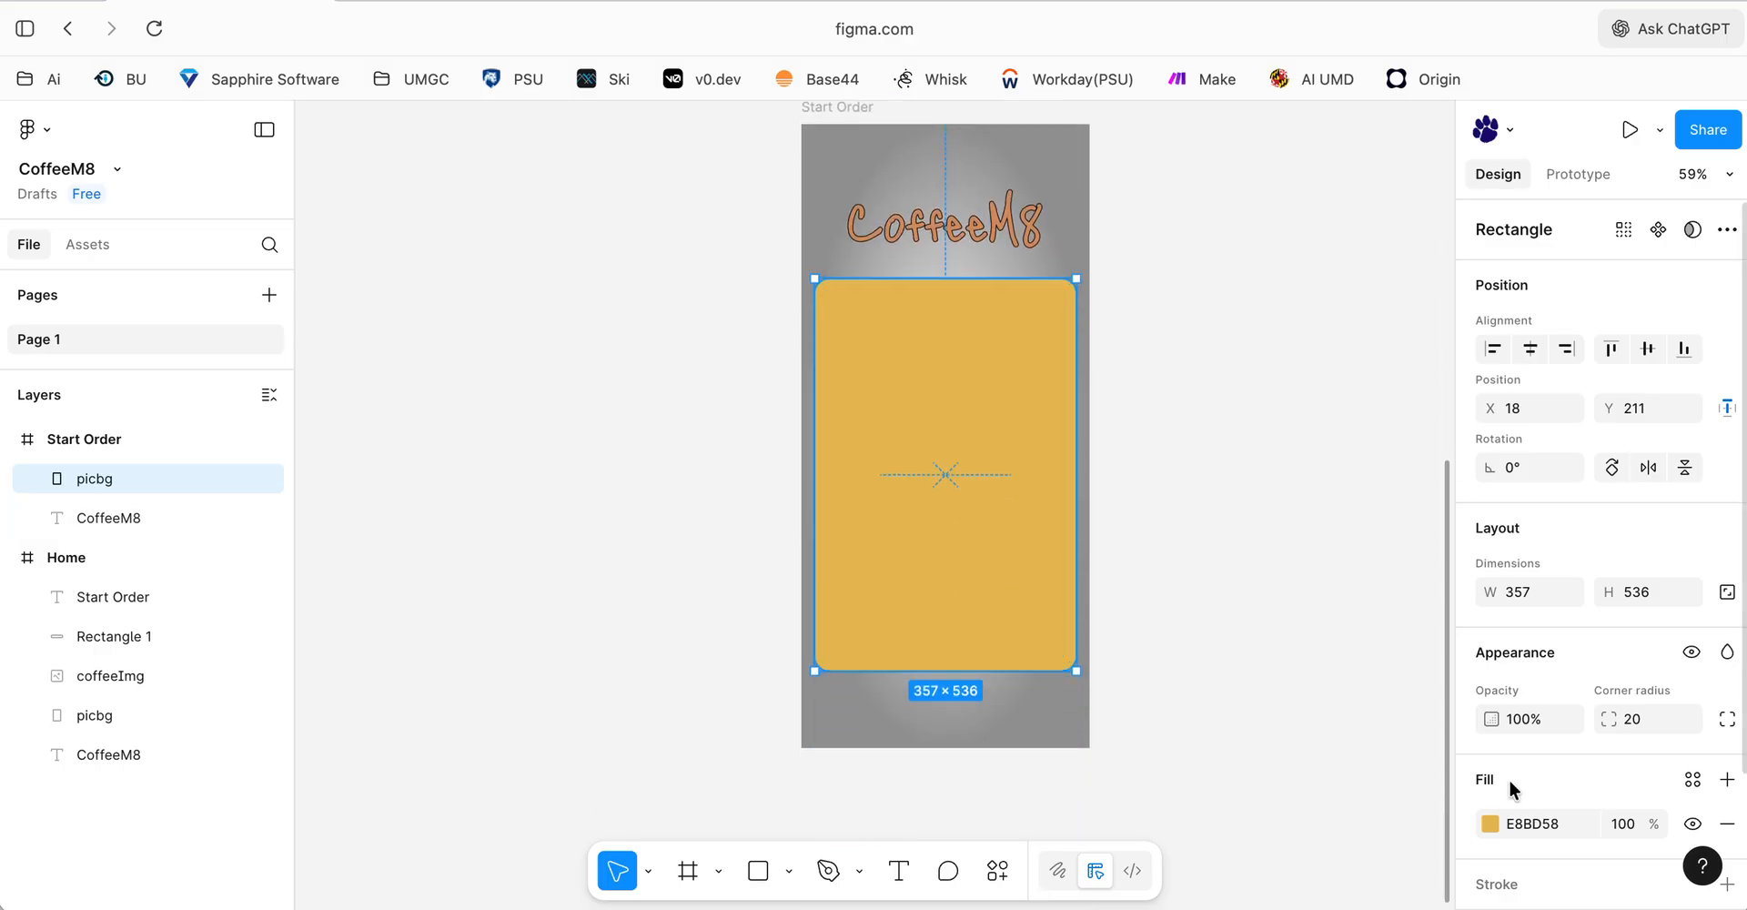
scroll(1274, 630, up, 2)
scroll(1260, 621, up, 12)
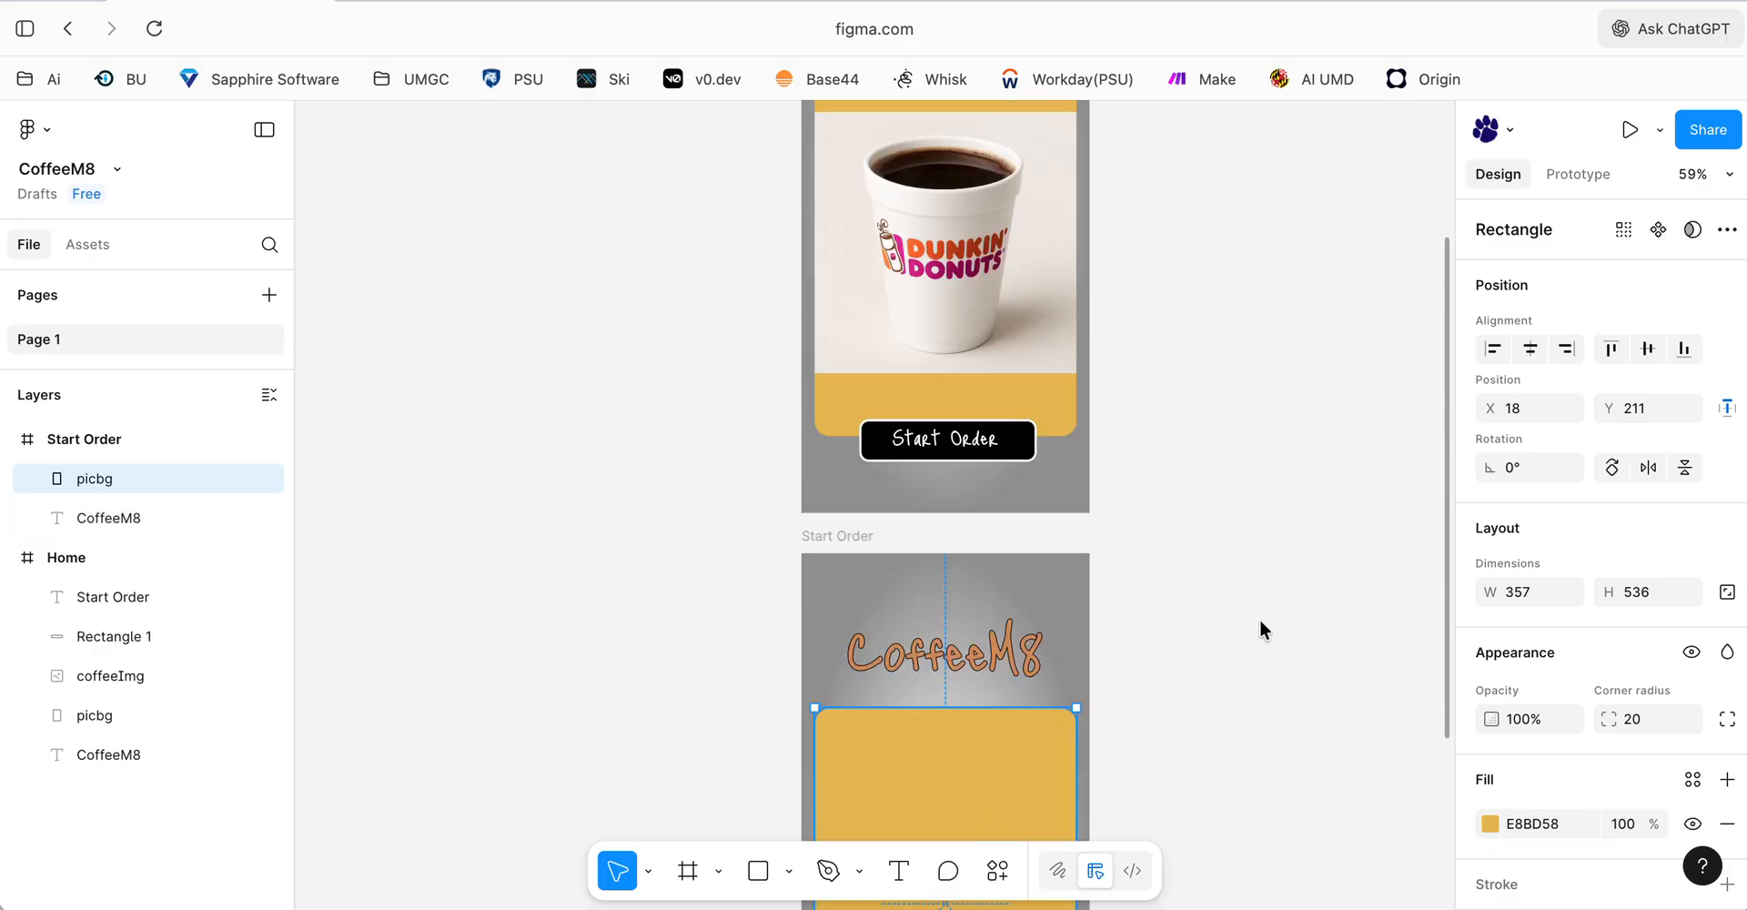
scroll(1260, 620, down, 10)
scroll(1260, 628, down, 2)
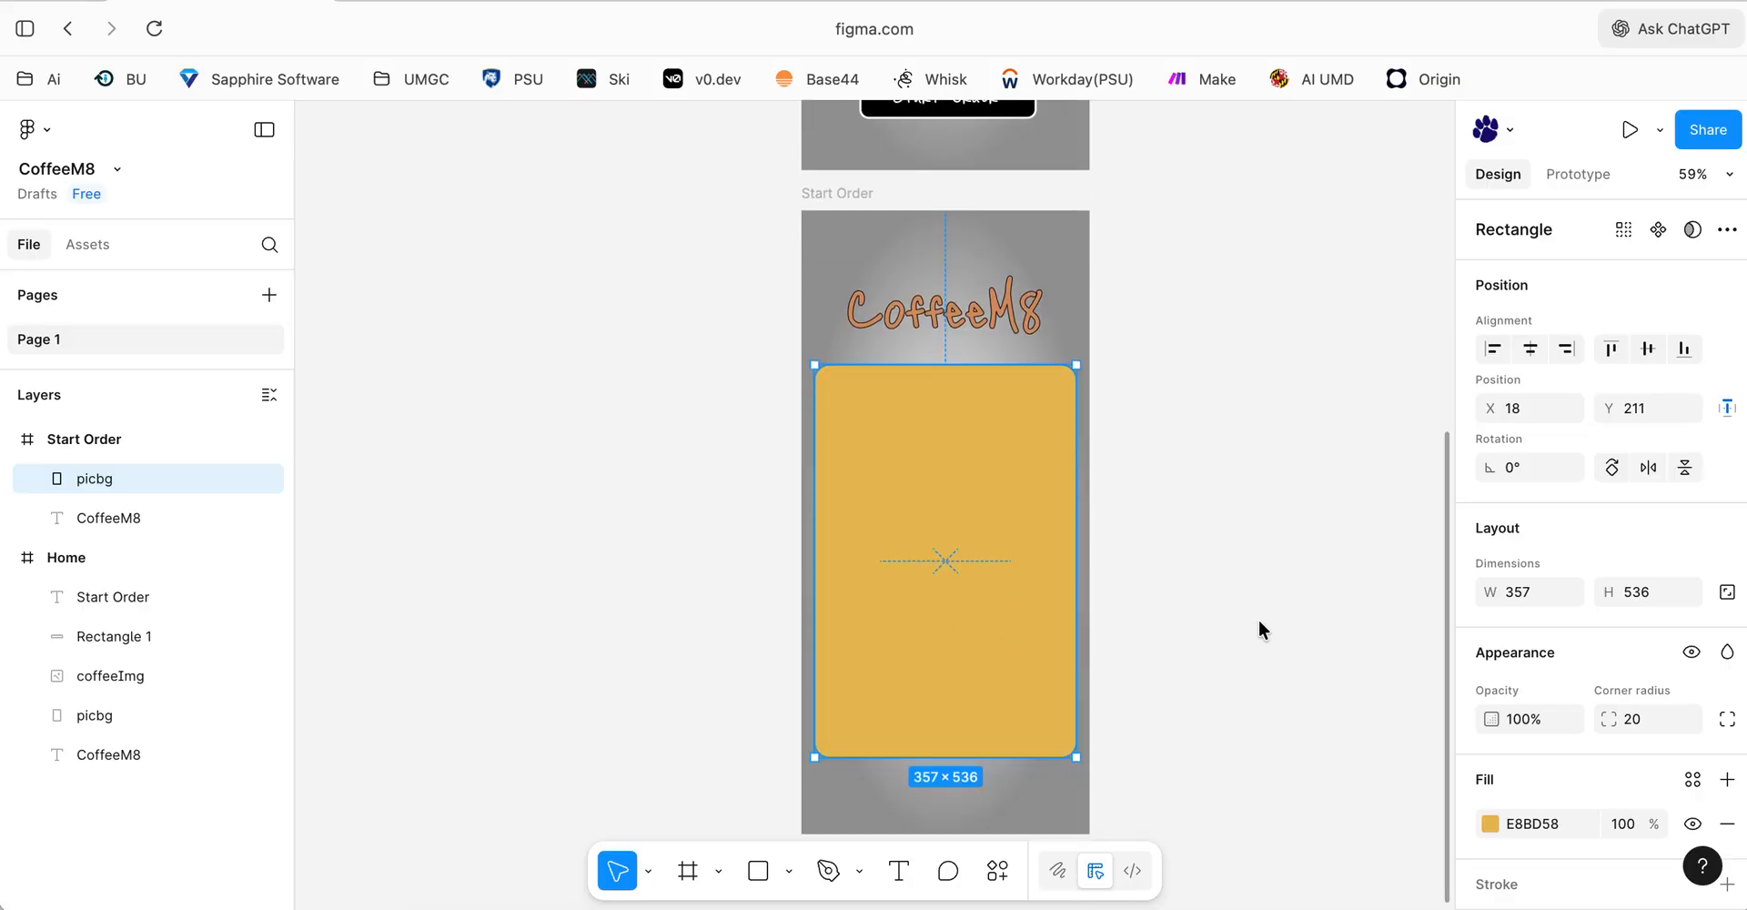
scroll(1259, 622, up, 12)
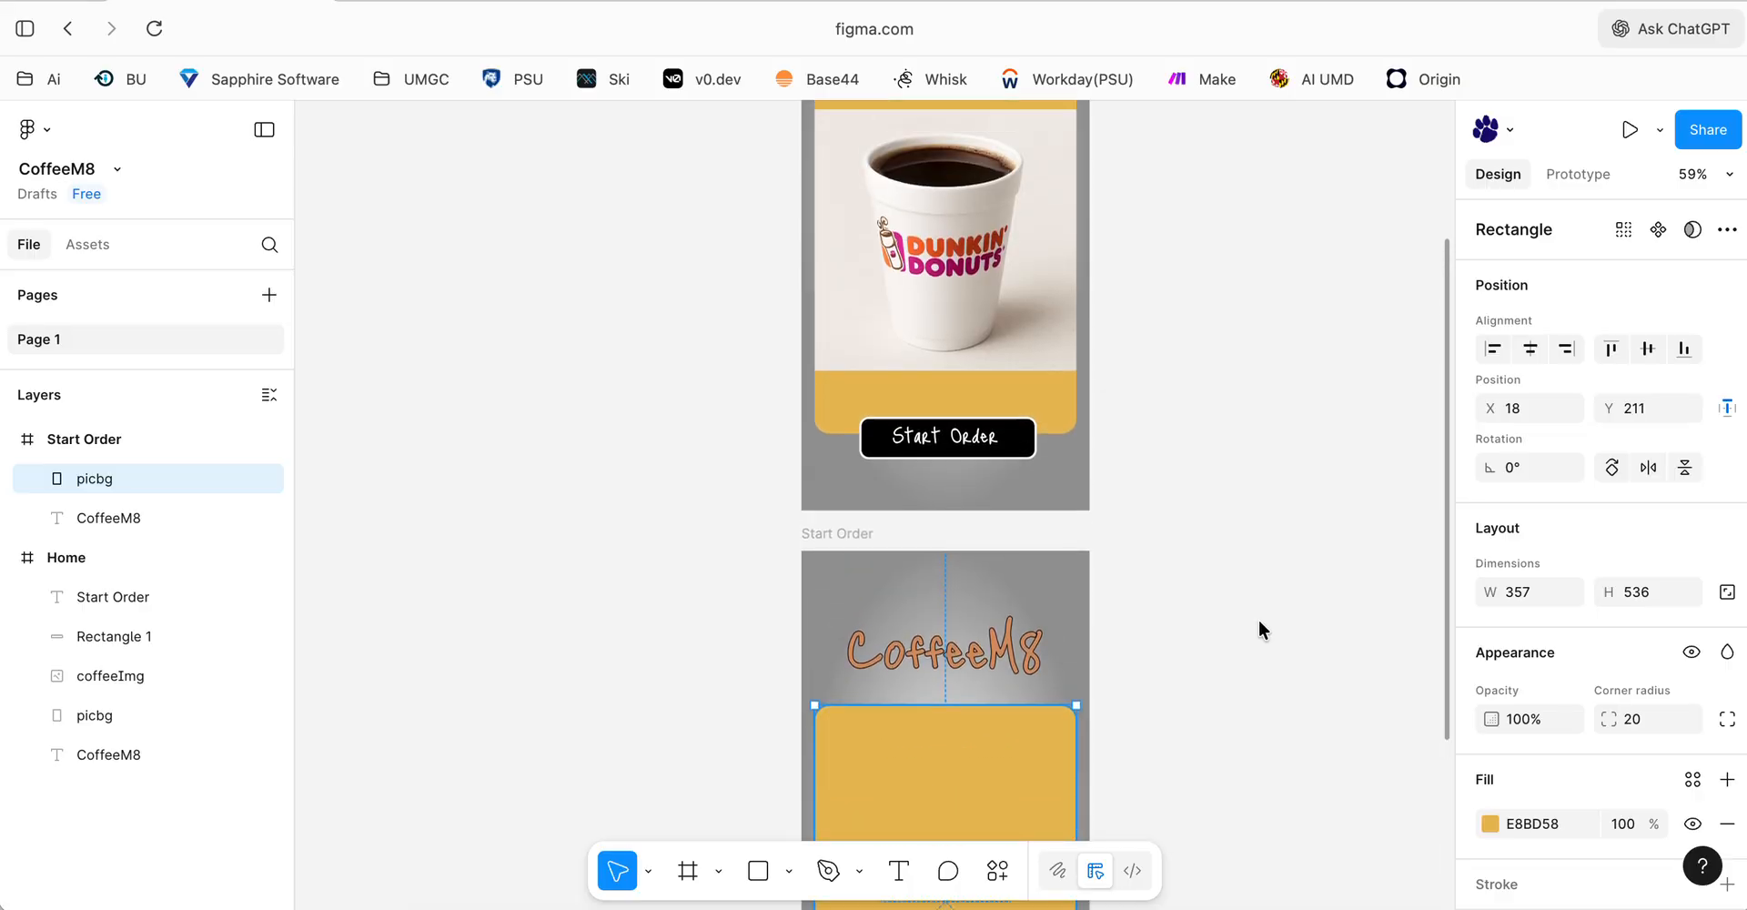
scroll(1258, 625, down, 3)
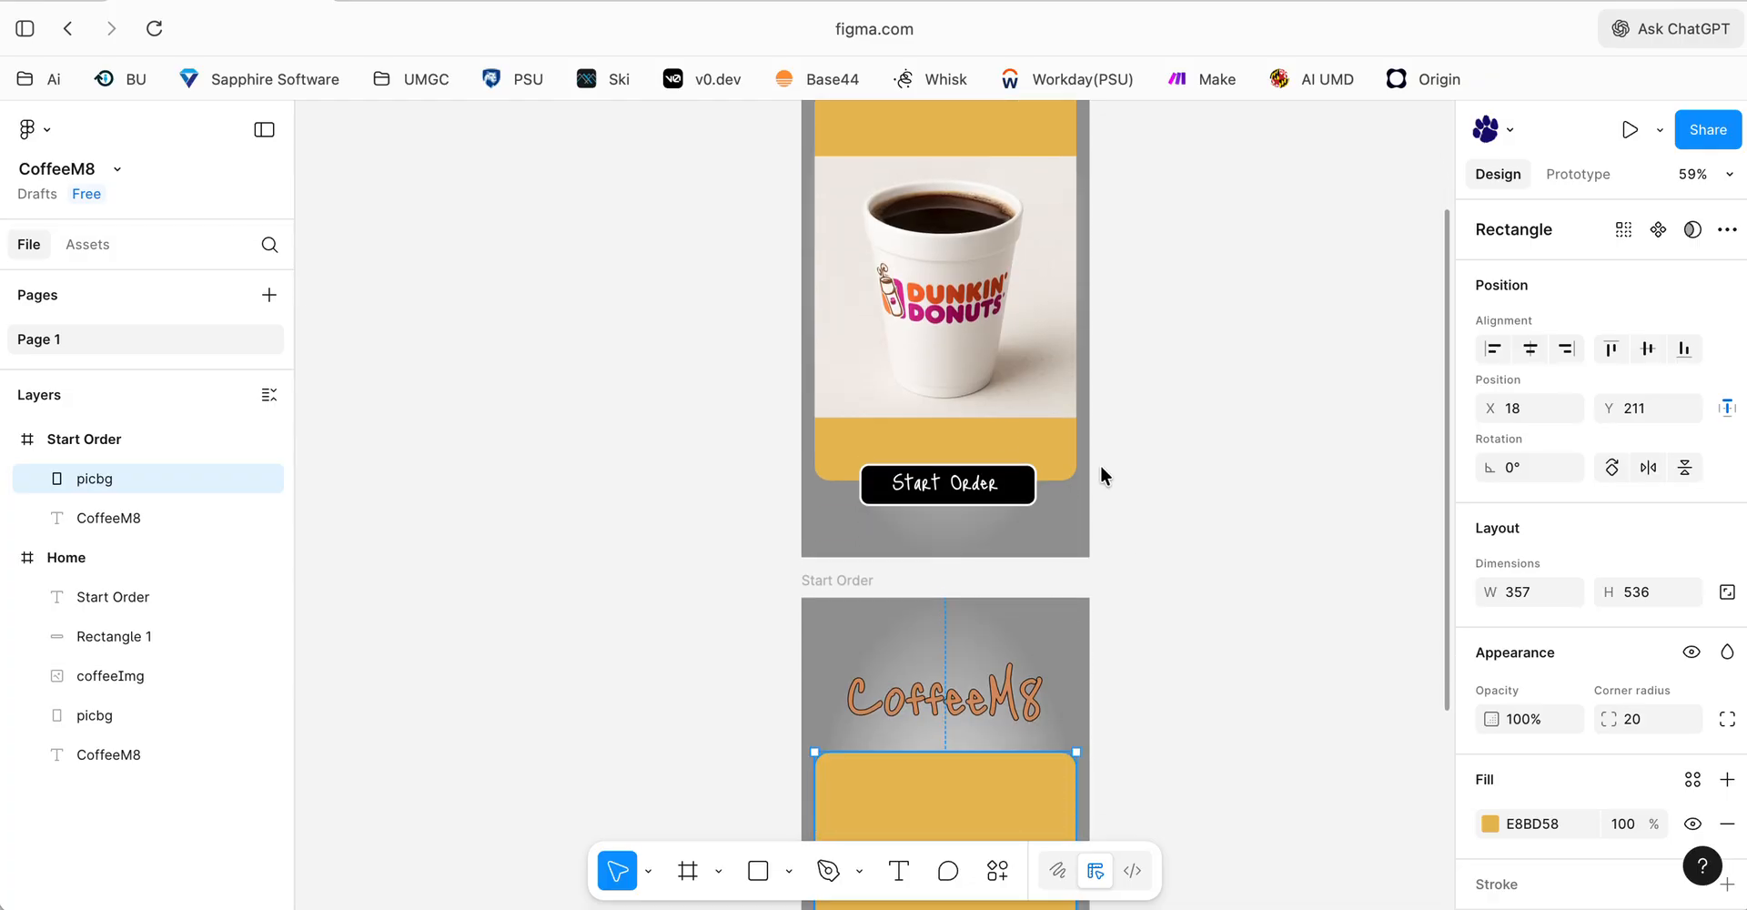
scroll(957, 314, down, 8)
scroll(957, 309, down, 4)
- Import the images dunkin.webp, Starbucks.png and Tim_Hortons_Logo.png and place them in the Start Order frame
click(1179, 501)
click(848, 119)
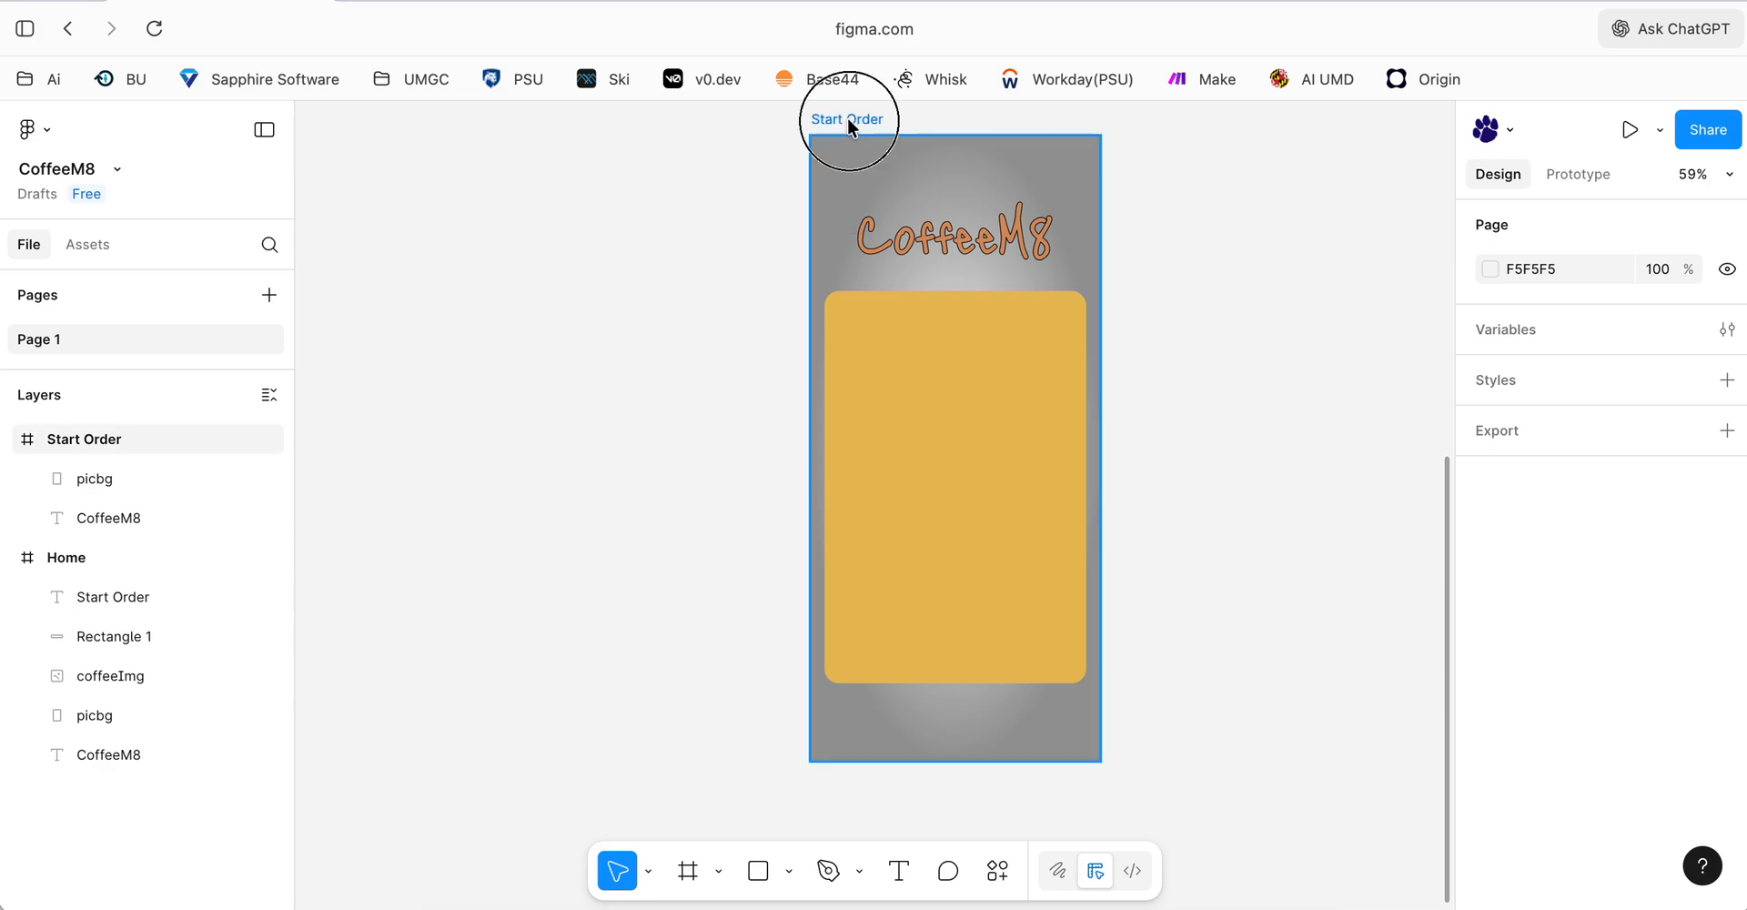
click(790, 871)
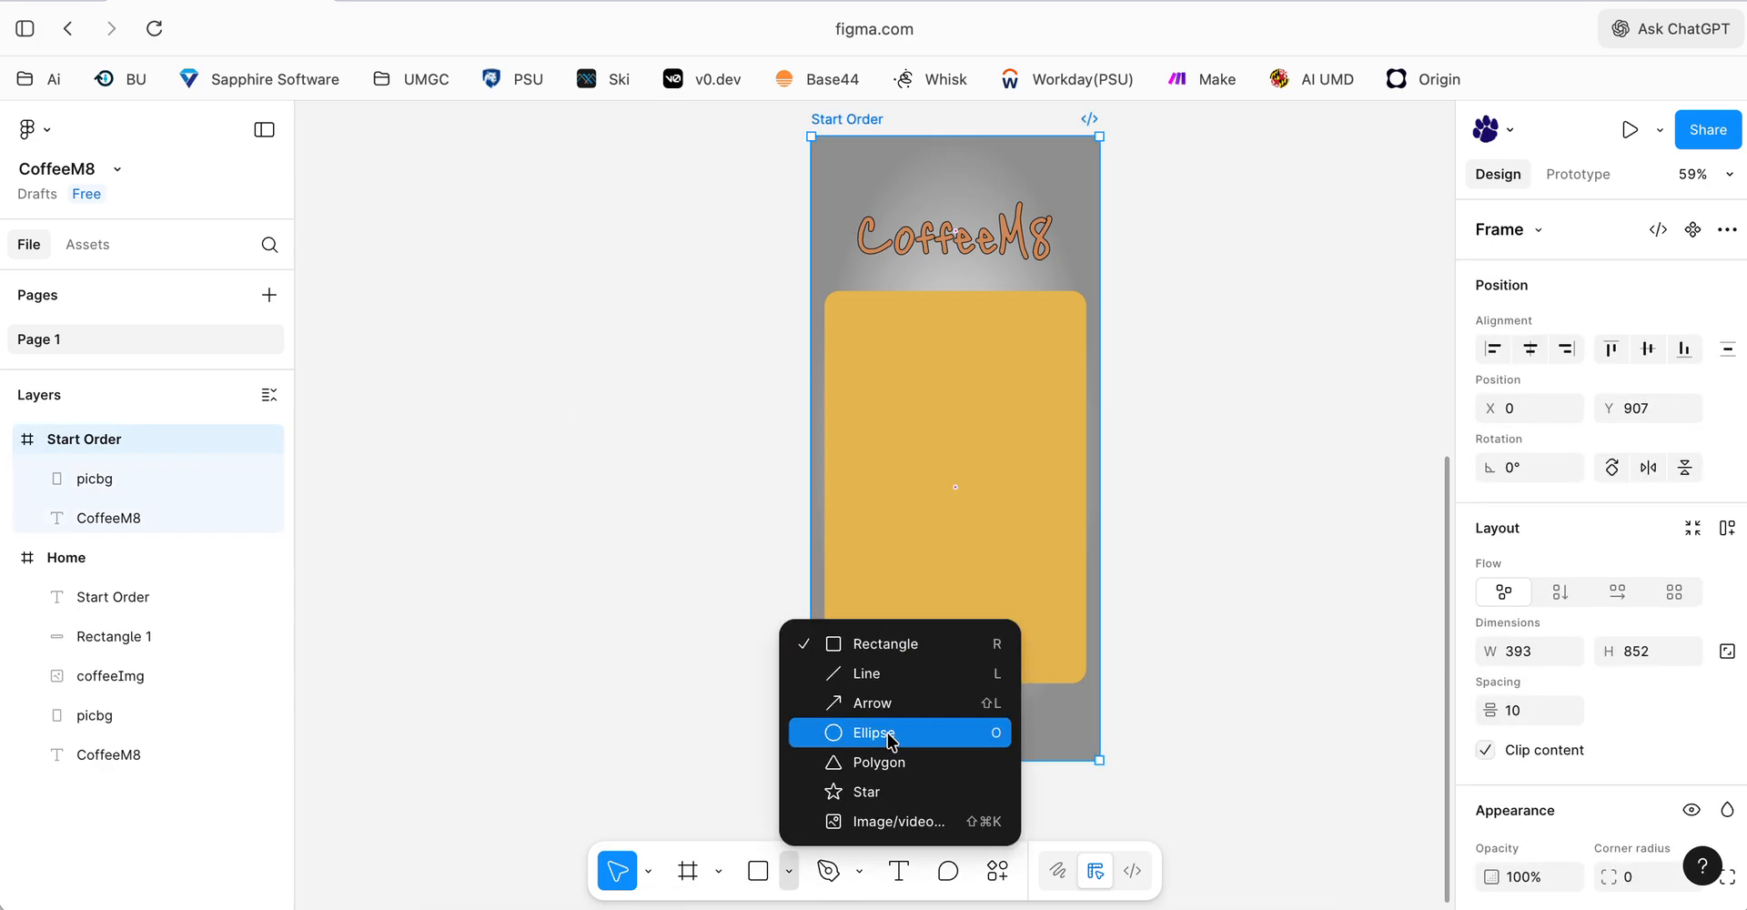
click(890, 821)
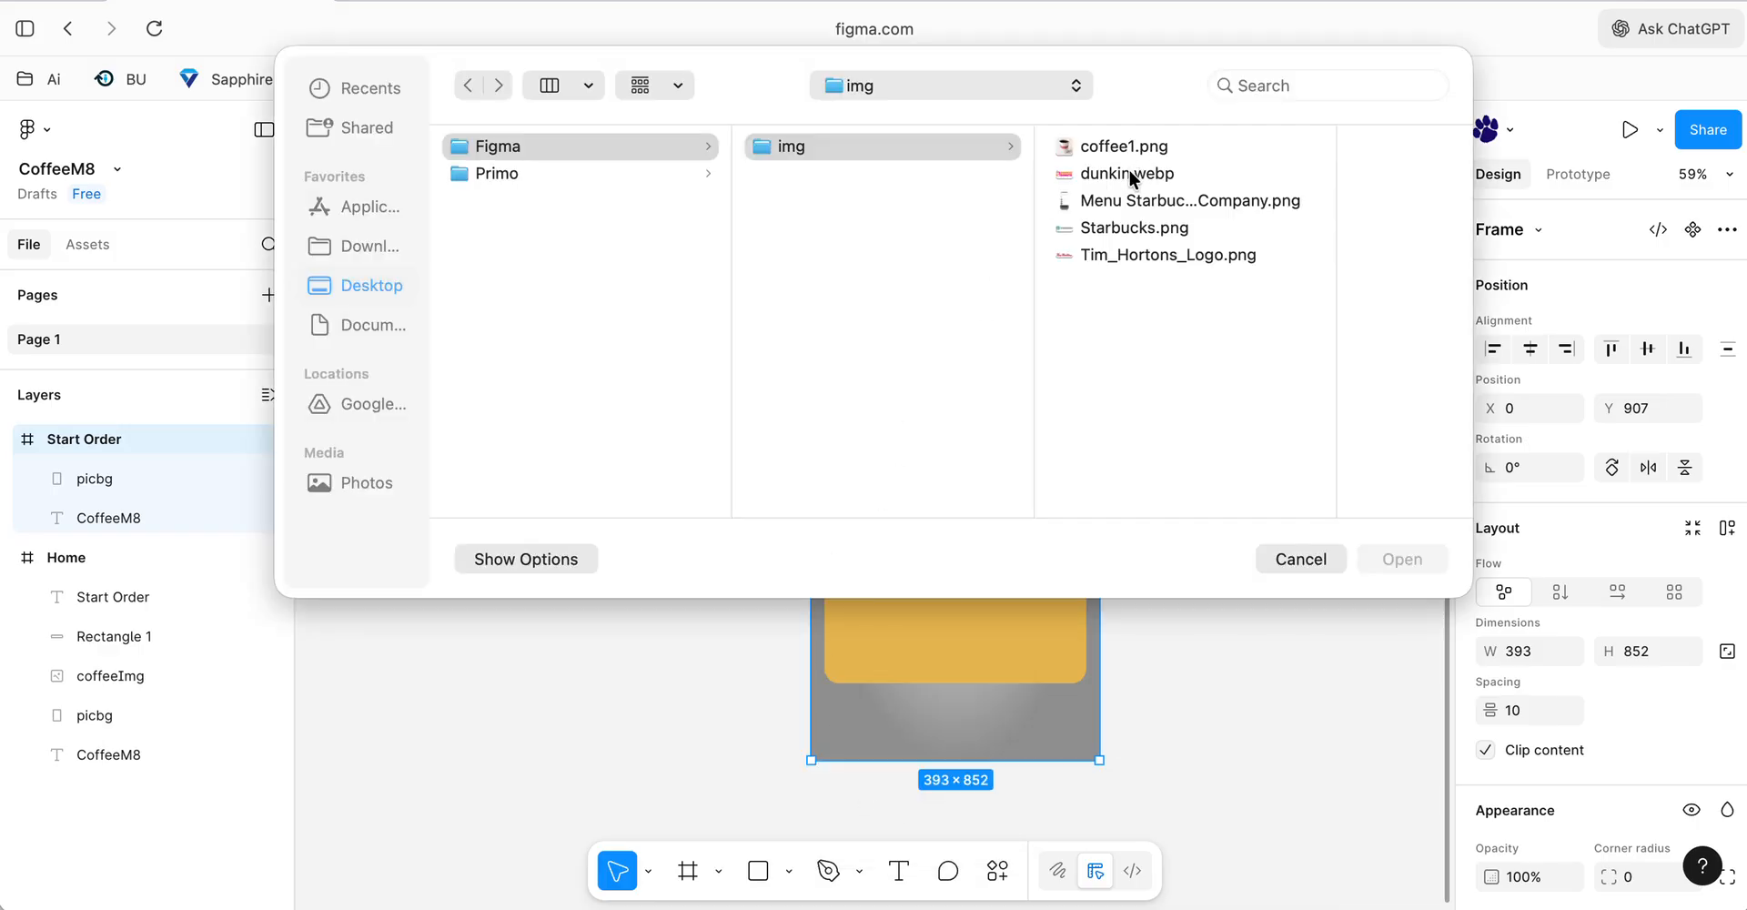
click(1129, 171)
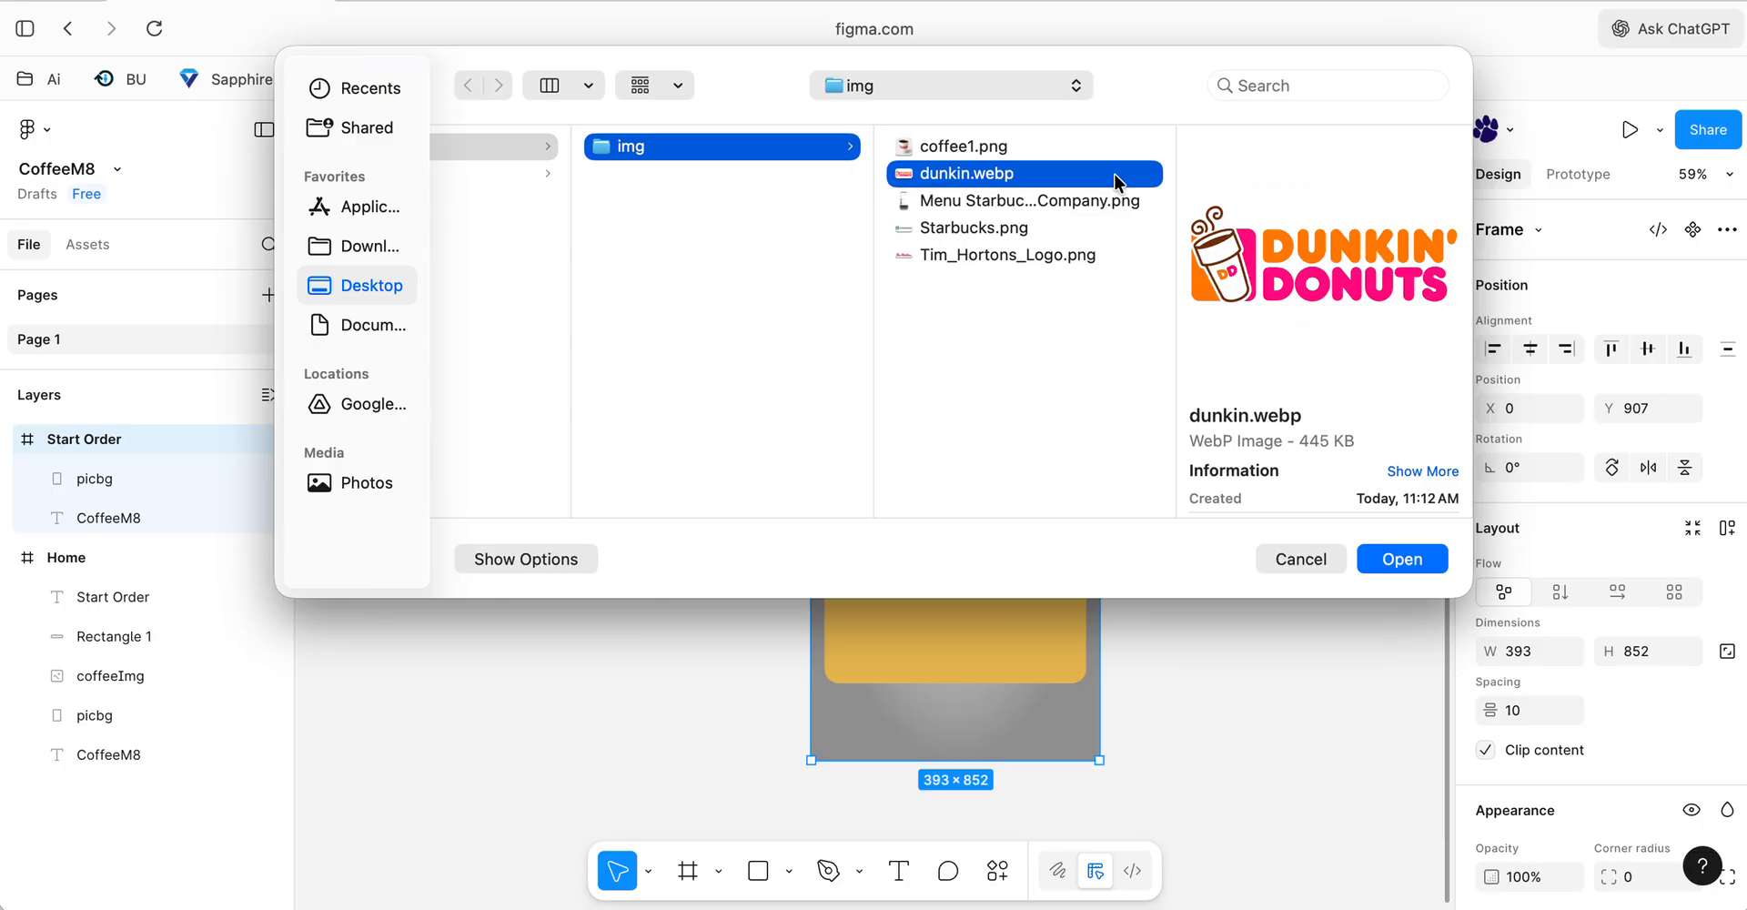
super+click(1003, 228)
super+click(988, 255)
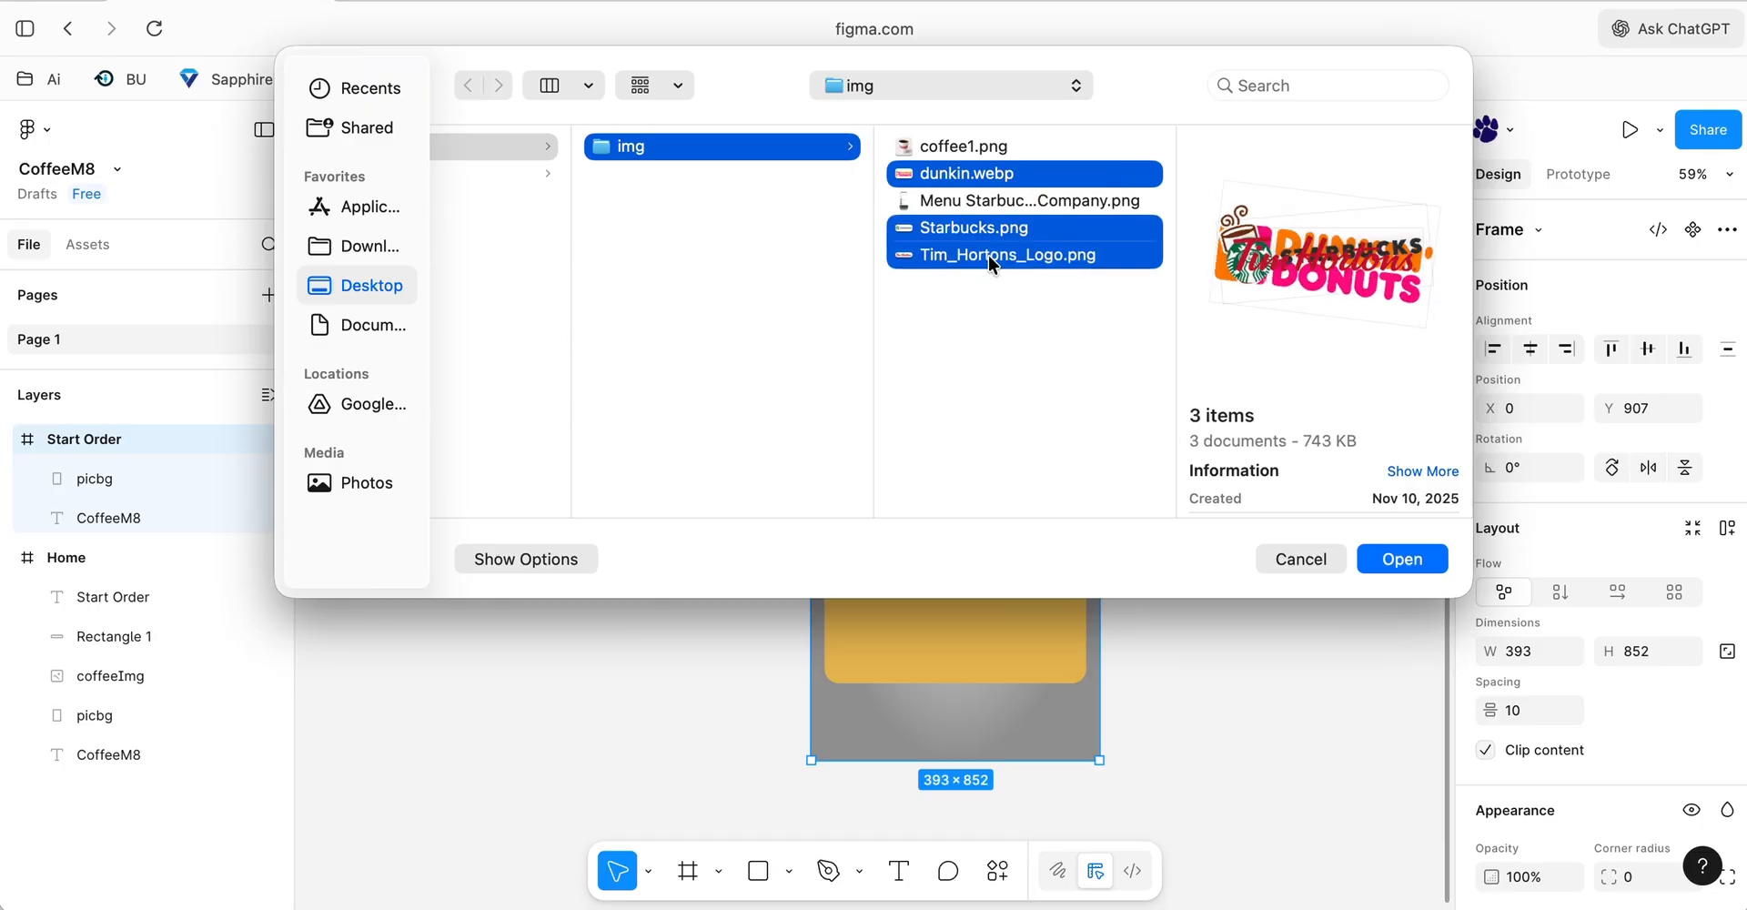
click(1384, 559)
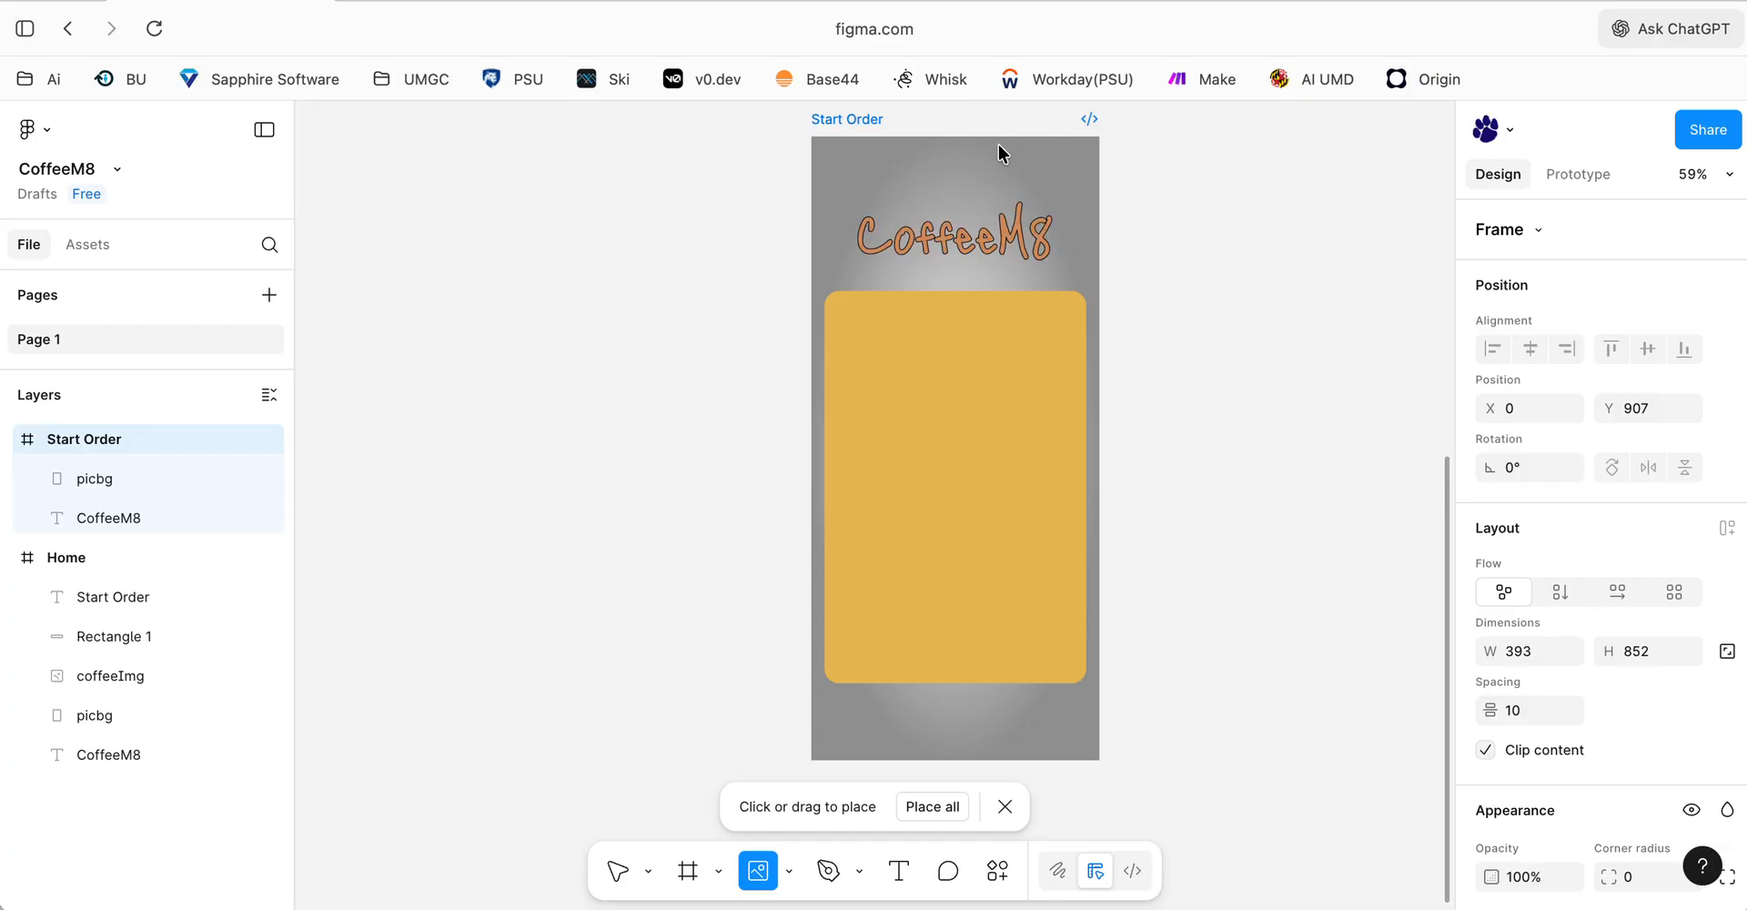
click(1062, 189)
drag(1048, 193, 910, 401)
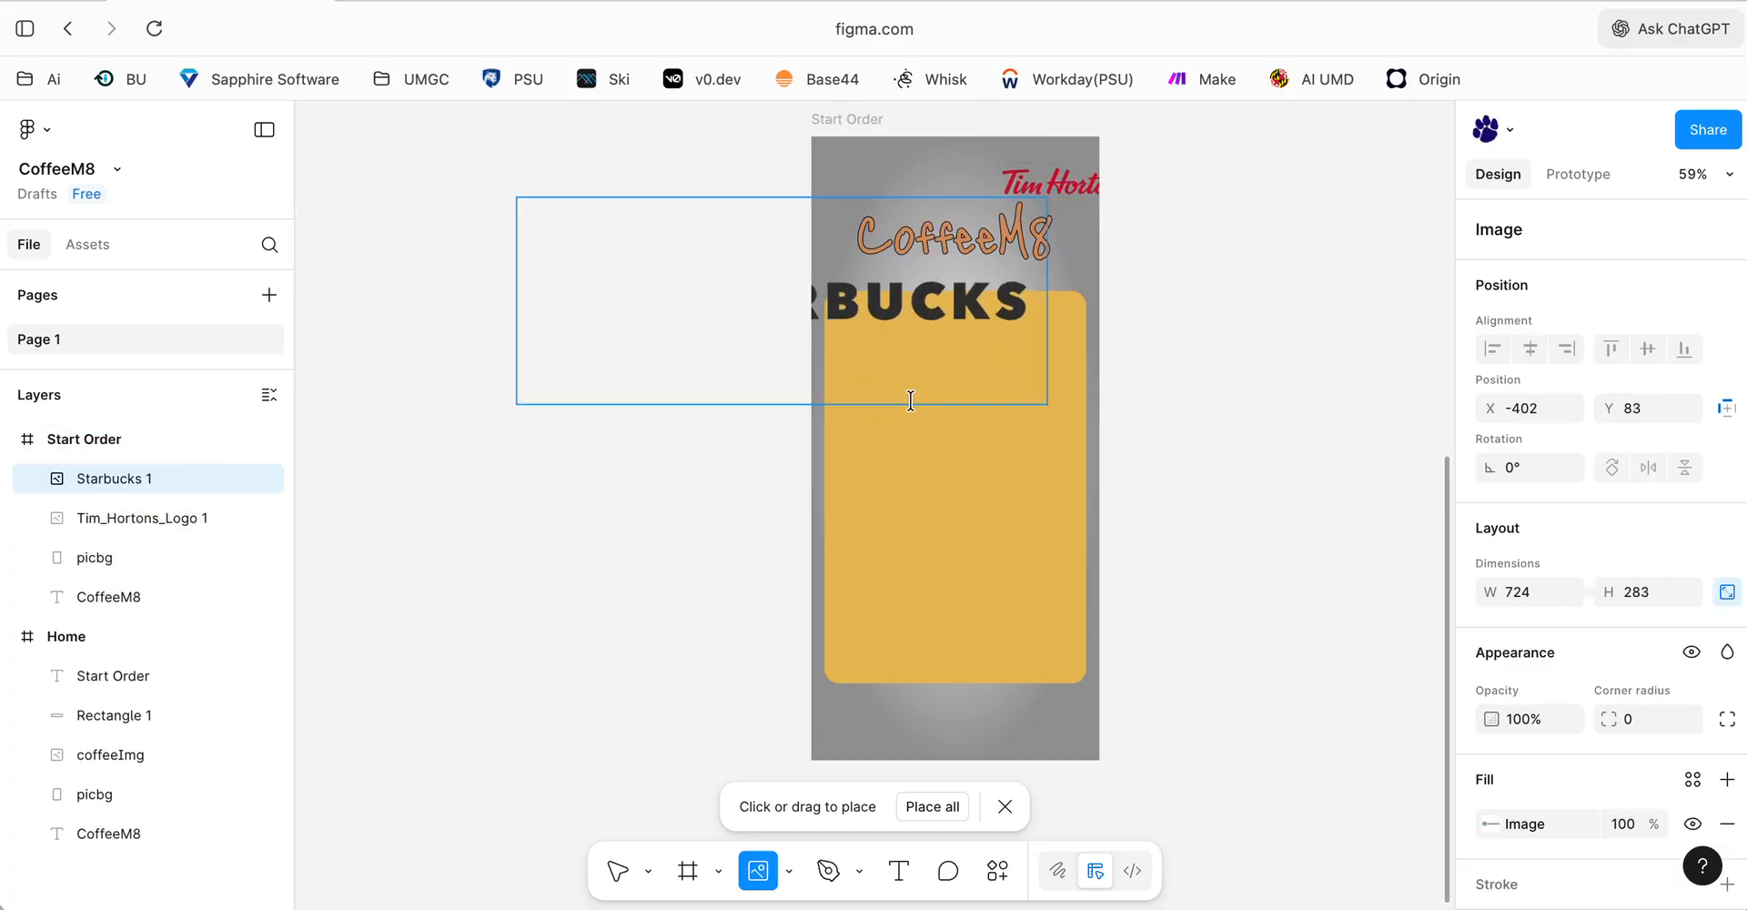
click(1040, 761)
- Arrange the three logos on the yellow panel and shrink the Starbucks logo to about 343 × 134 near the panel's top
drag(1017, 754, 979, 599)
drag(1074, 187, 949, 460)
drag(901, 295, 970, 339)
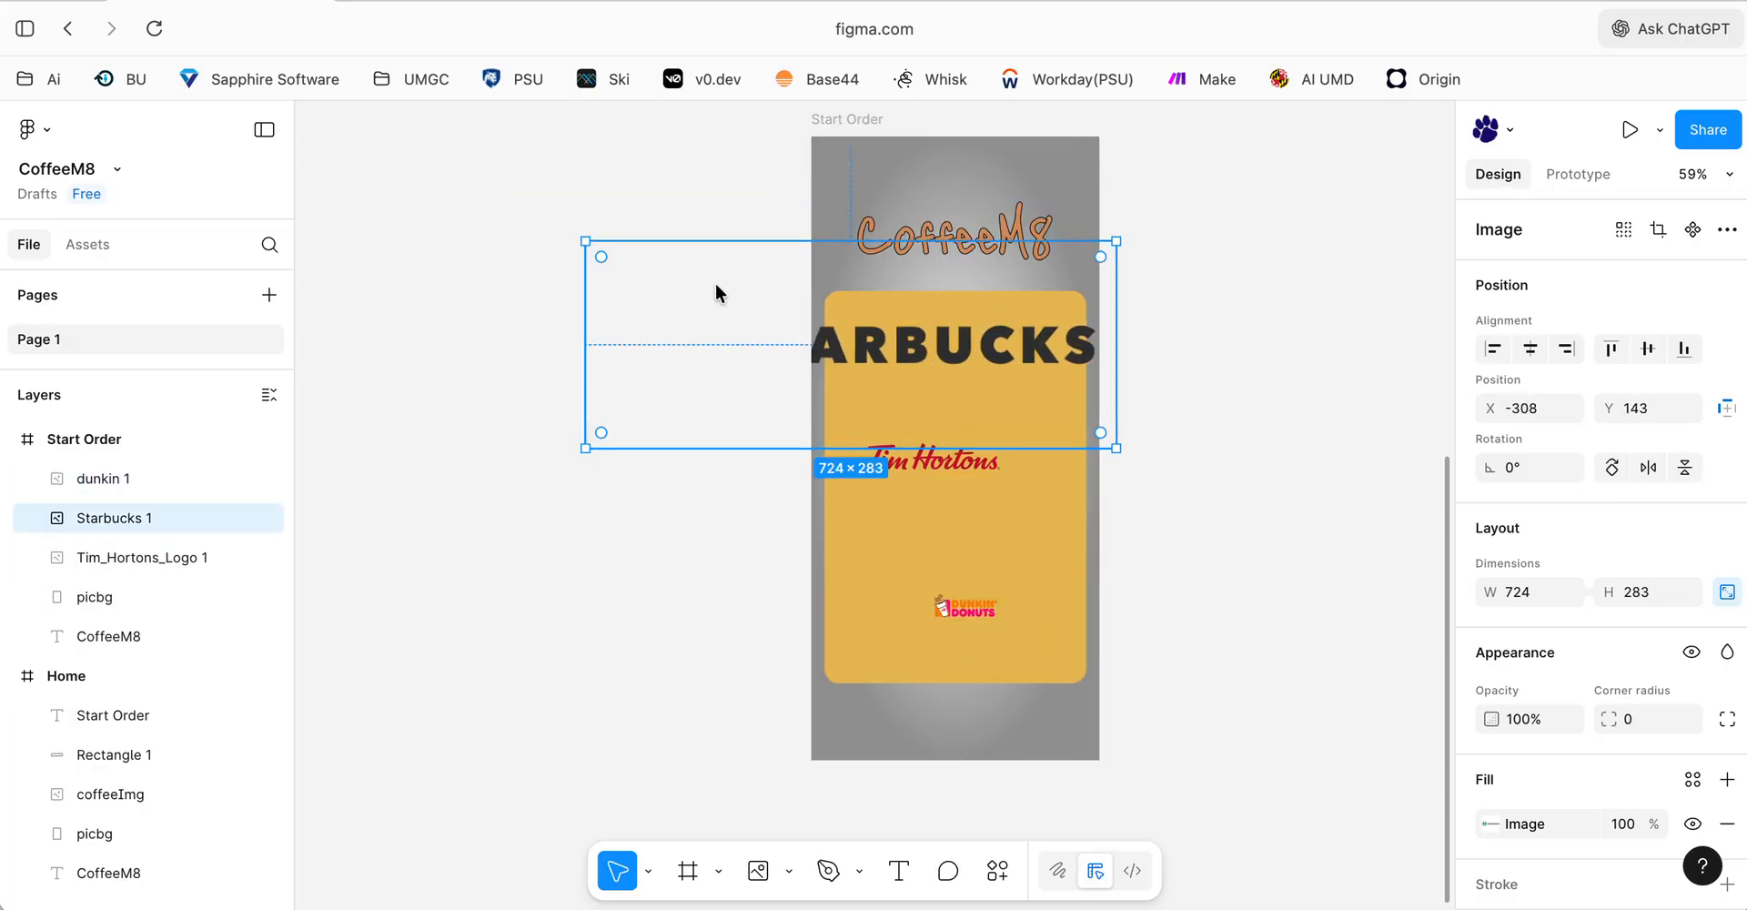
drag(591, 240, 835, 340)
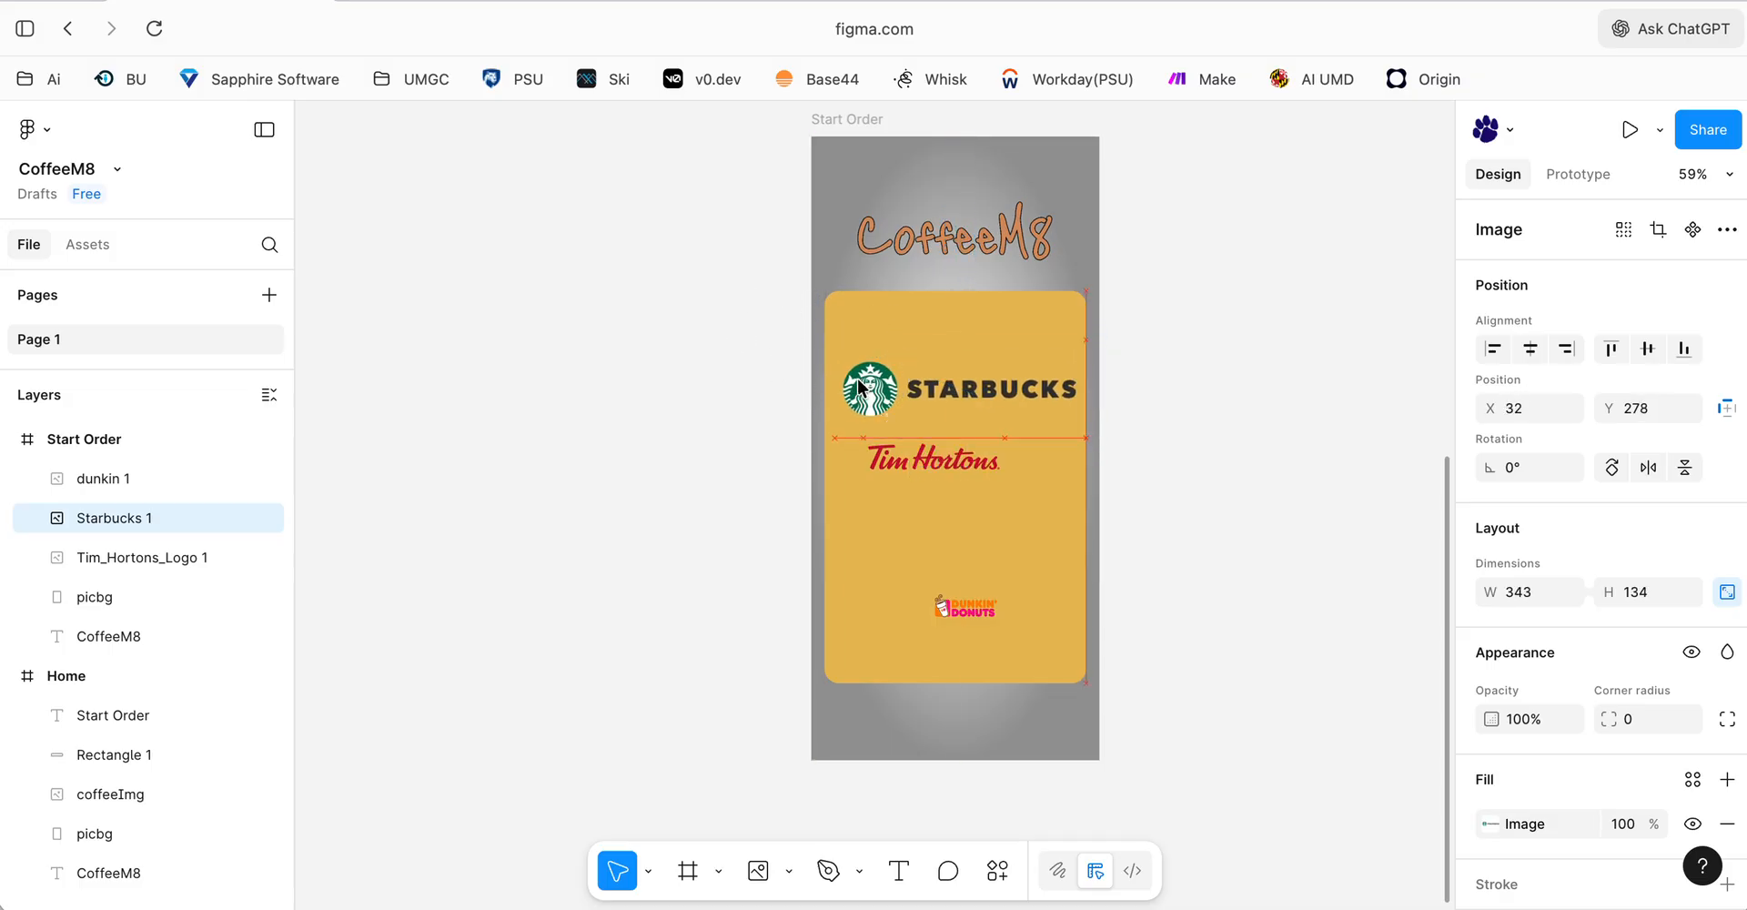
- Enlarge the Tim Hortons logo to nearly the yellow panel's width and position it below the Starbucks logo
click(877, 457)
drag(1007, 473, 1174, 521)
drag(862, 526, 900, 510)
drag(1024, 467, 942, 482)
drag(827, 522, 927, 477)
- Enlarge the Dunkin' Donuts logo to nearly the yellow panel's width, below the Tim Hortons logo
click(951, 610)
drag(998, 623, 1074, 666)
drag(935, 588, 846, 538)
click(1203, 517)
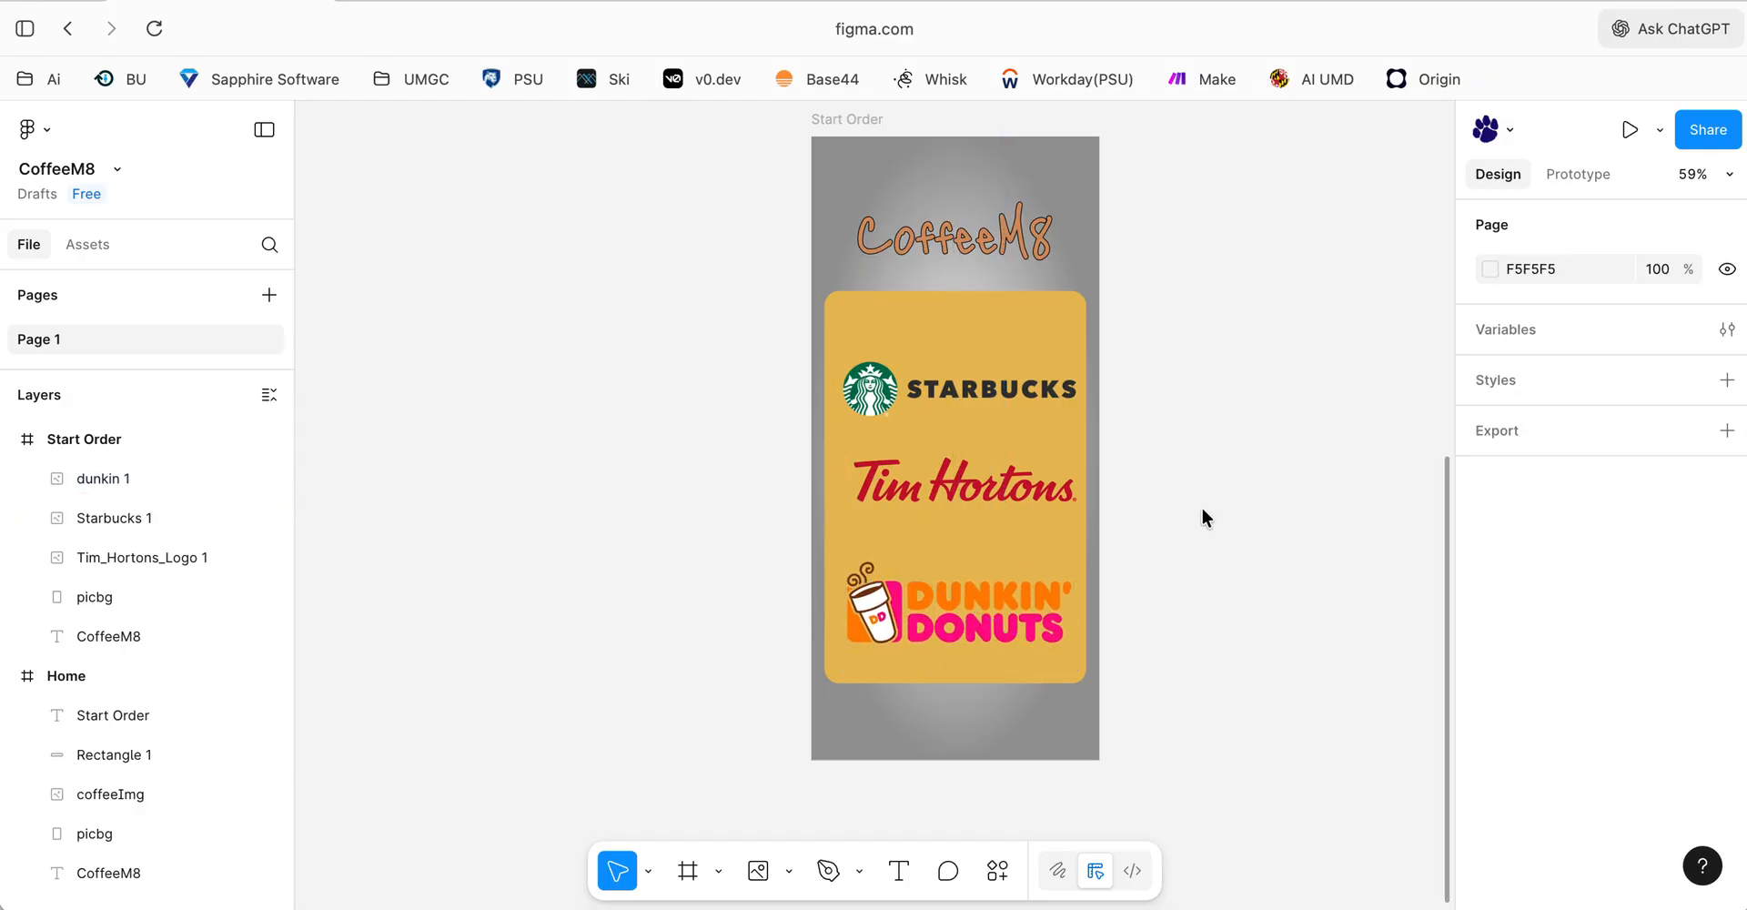
- Nudge the Tim Hortons logo slightly down to even out the spacing between the three logos
scroll(1191, 519, left, 5)
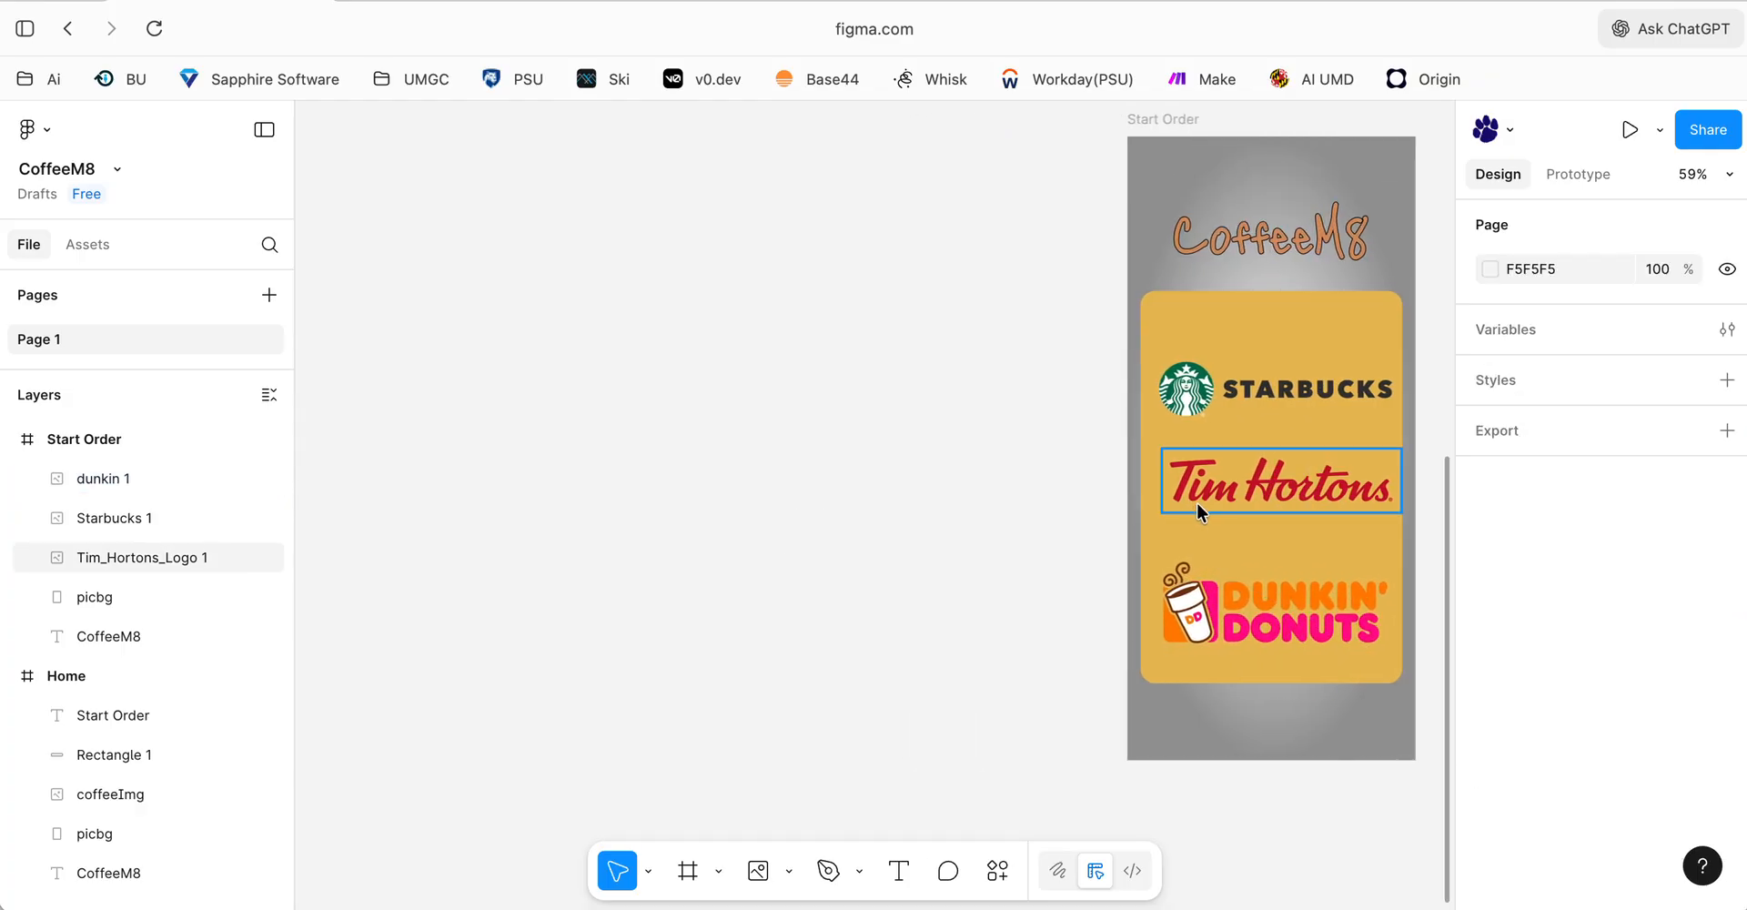
scroll(1198, 509, right, 5)
drag(1034, 489, 1025, 498)
click(1189, 405)
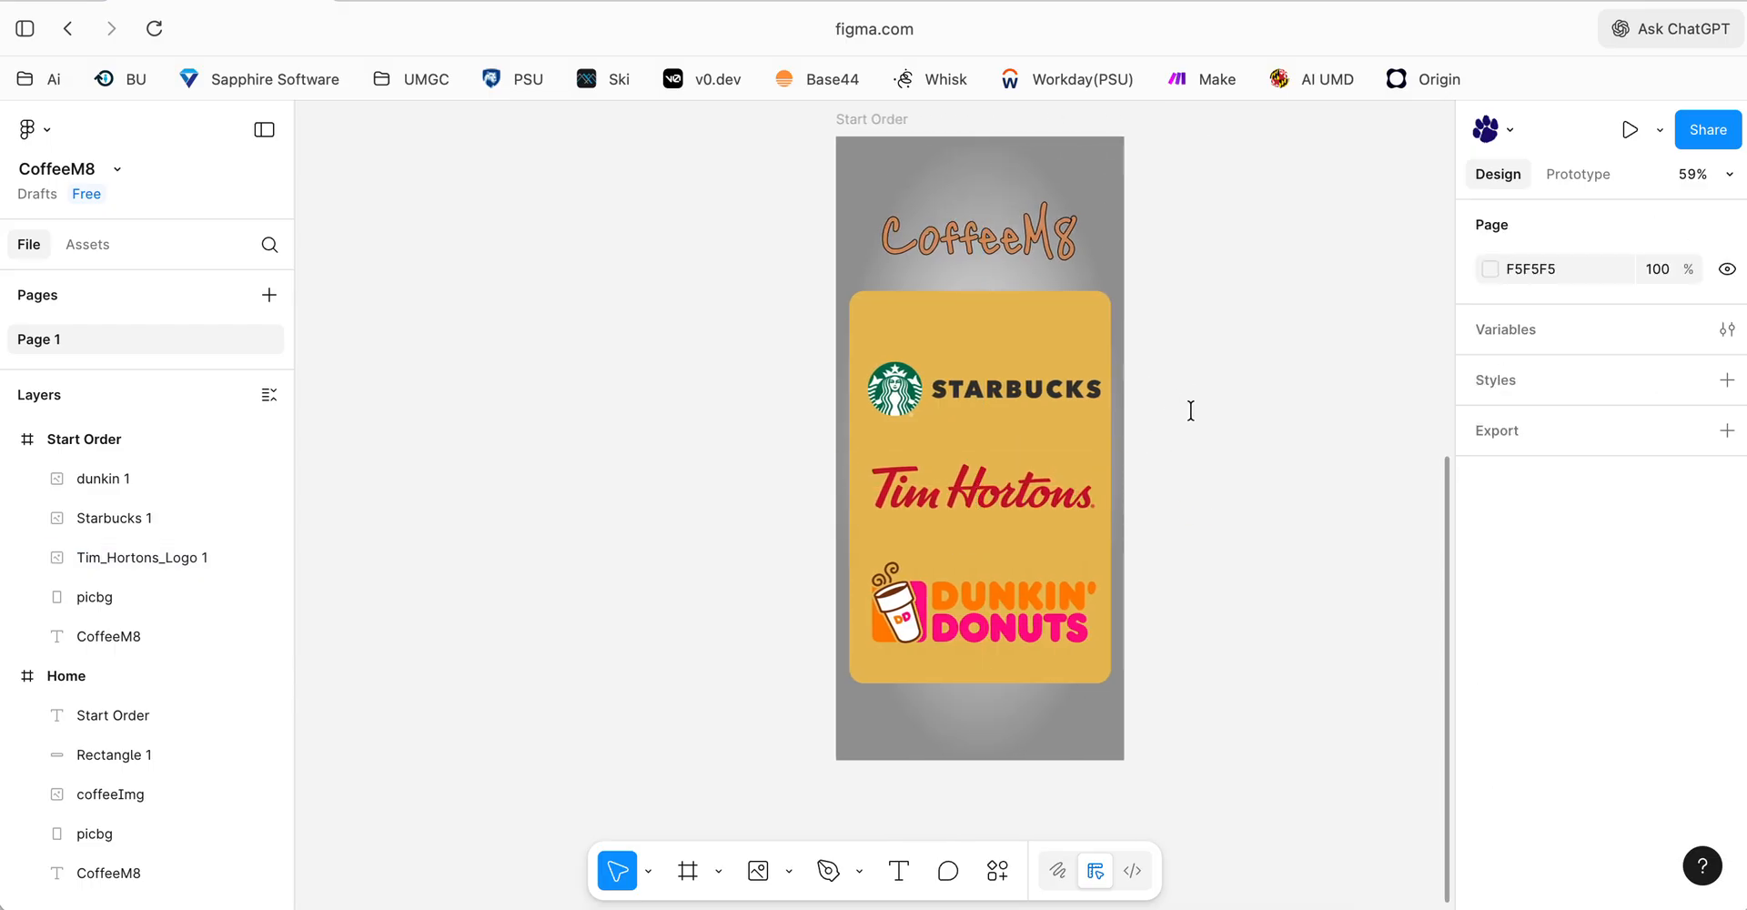
- Review the Home and Start Order screens, including the Start Order button and the three brand logos
scroll(1189, 410, up, 3)
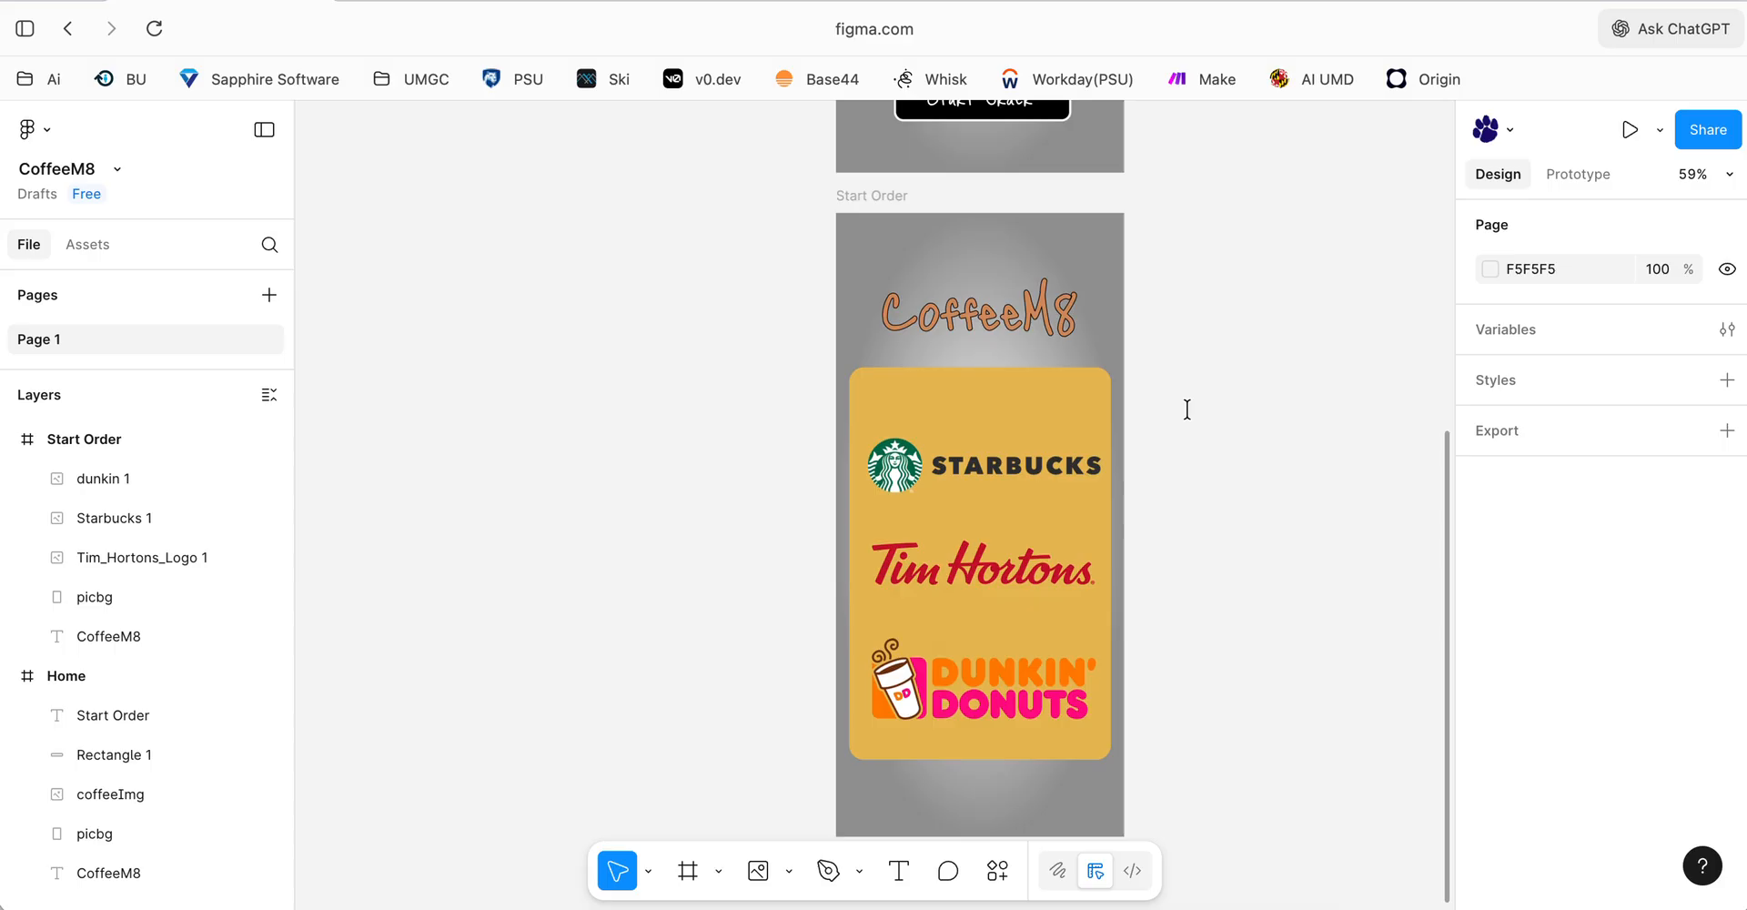
scroll(1189, 410, down, 3)
scroll(1188, 410, right, 2)
scroll(1187, 410, right, 3)
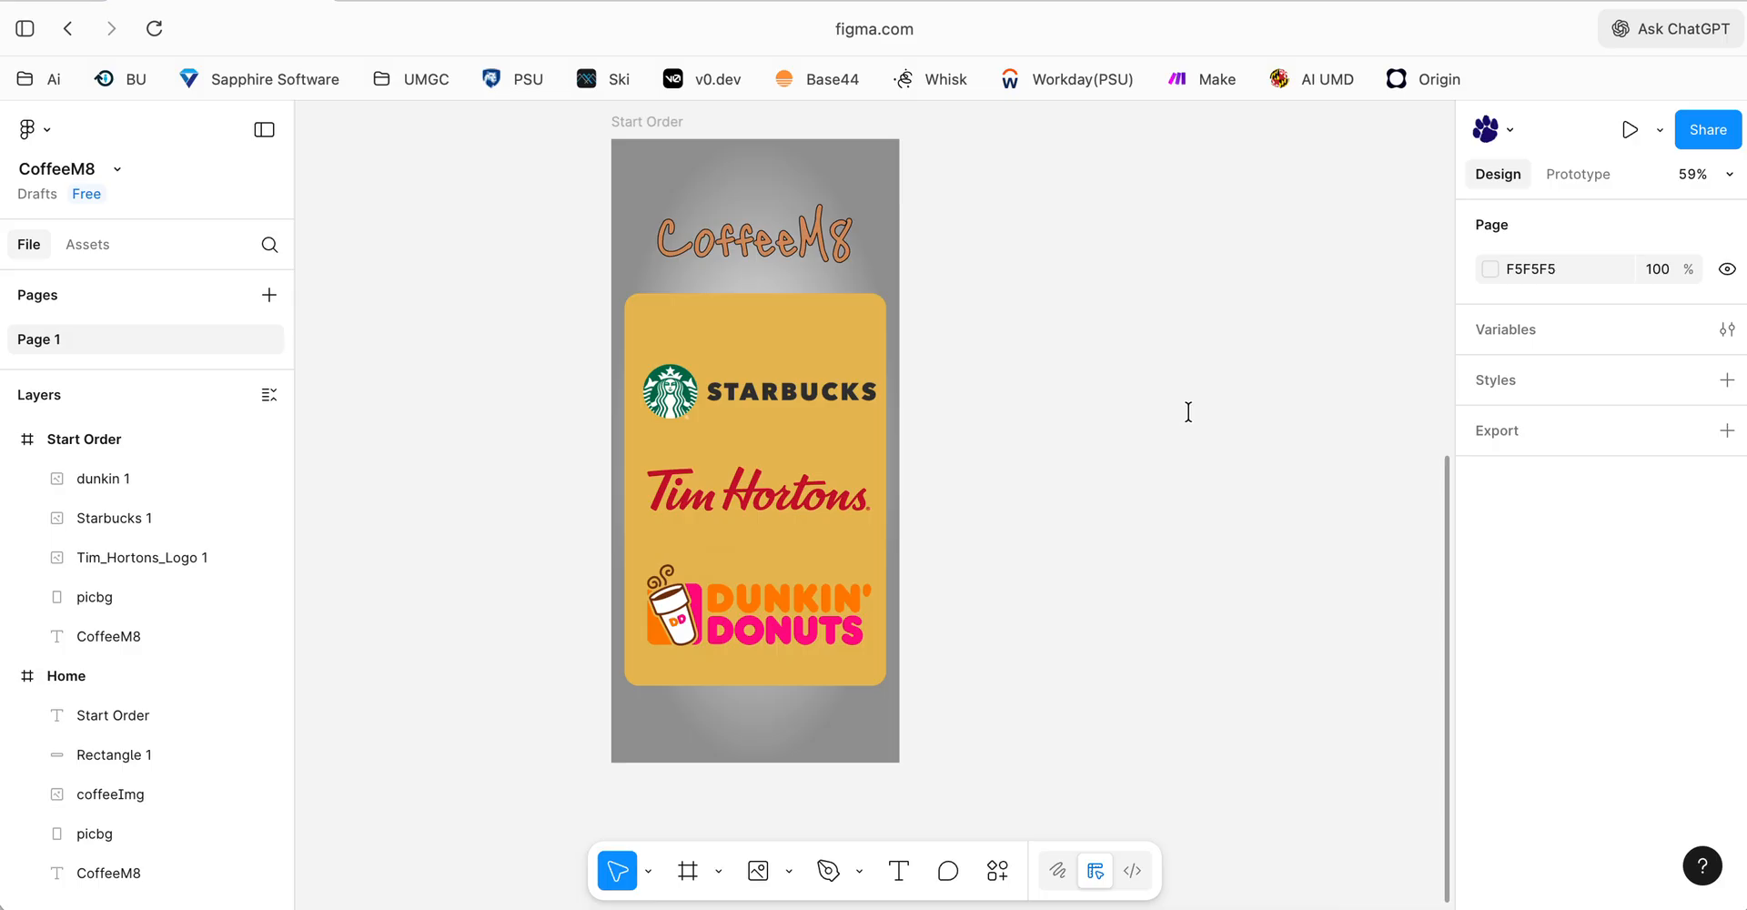
scroll(1188, 412, up, 10)
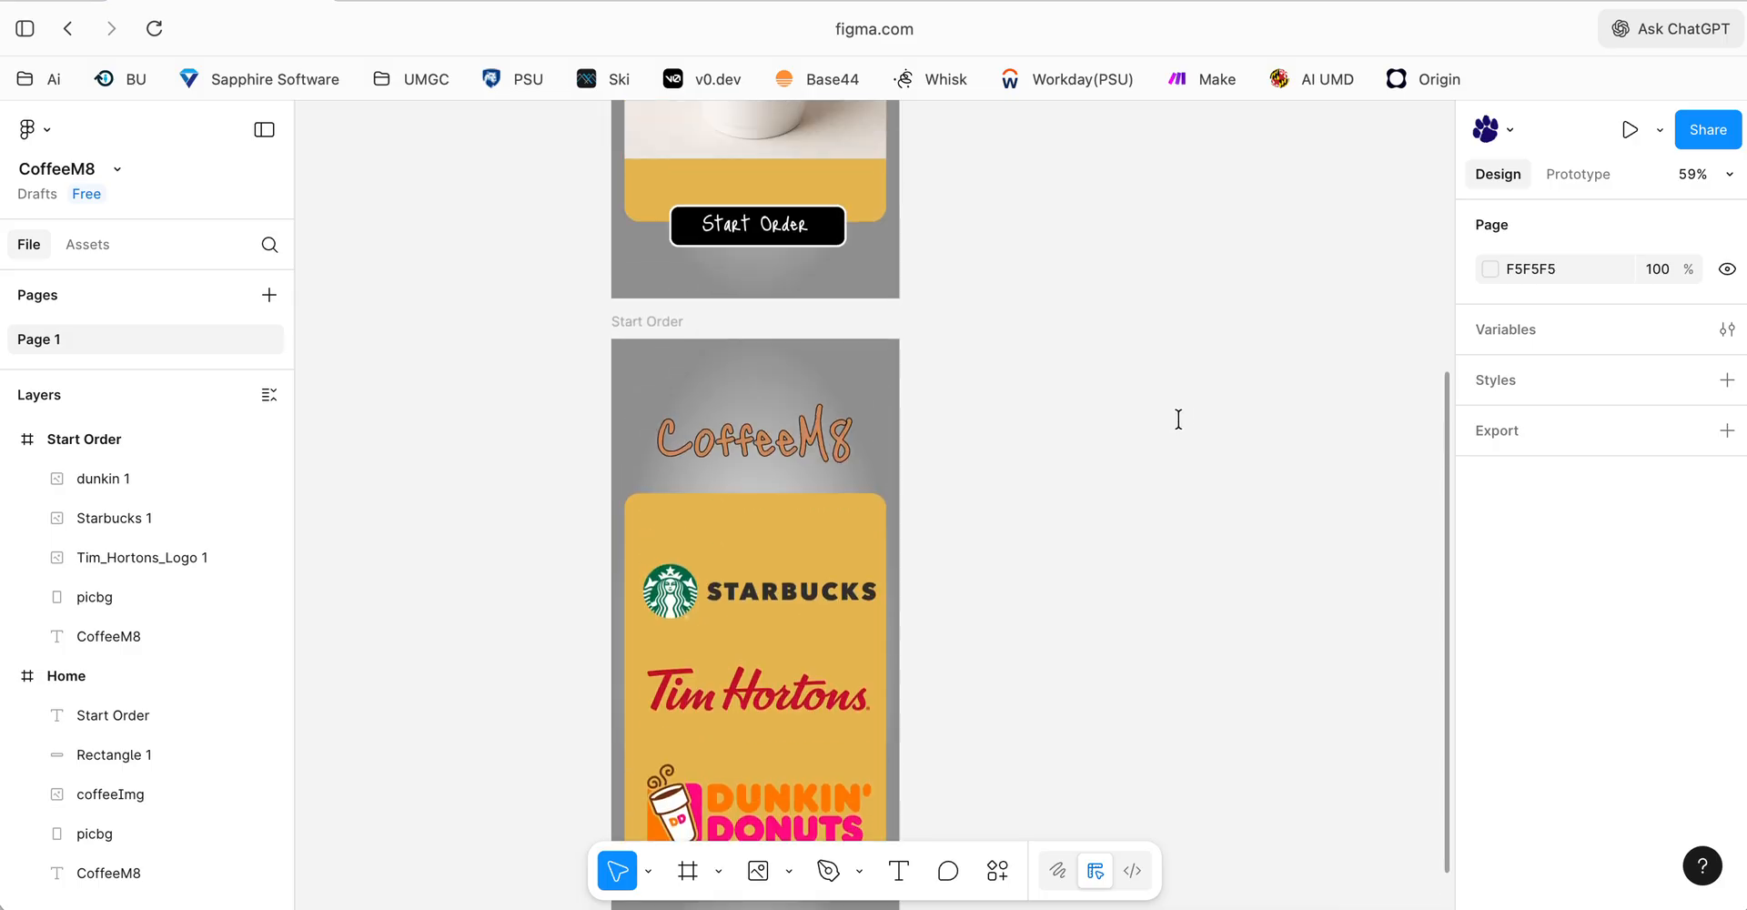
scroll(1175, 420, right, 1)
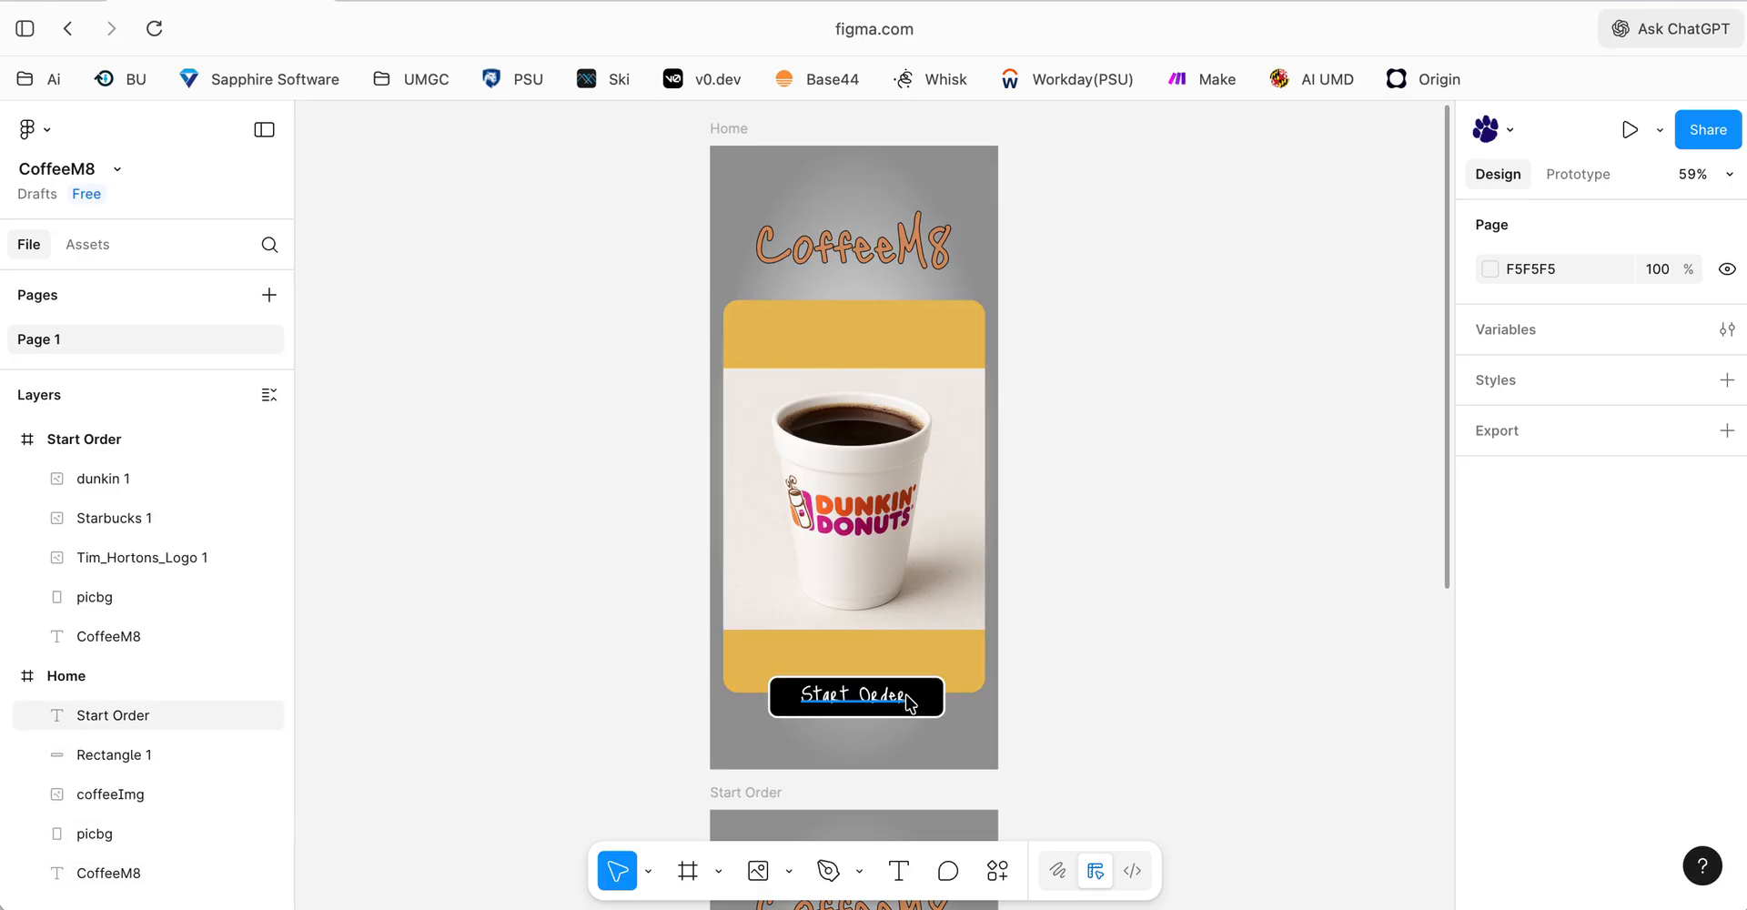
scroll(1084, 595, down, 5)
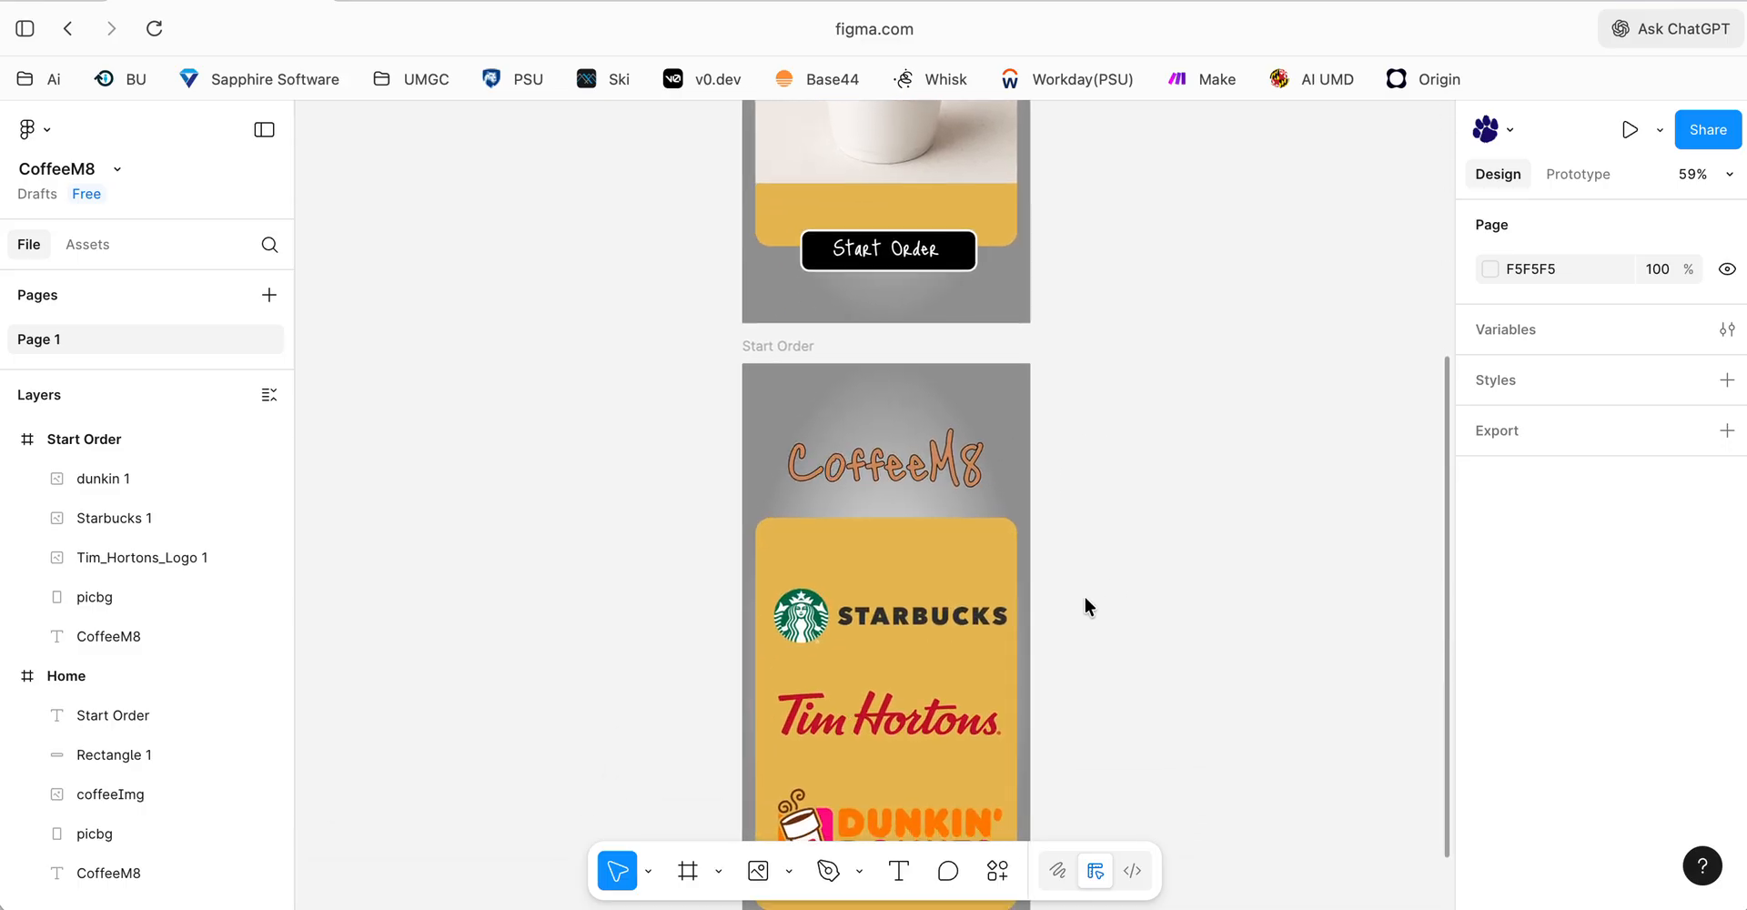
scroll(1084, 595, down, 3)
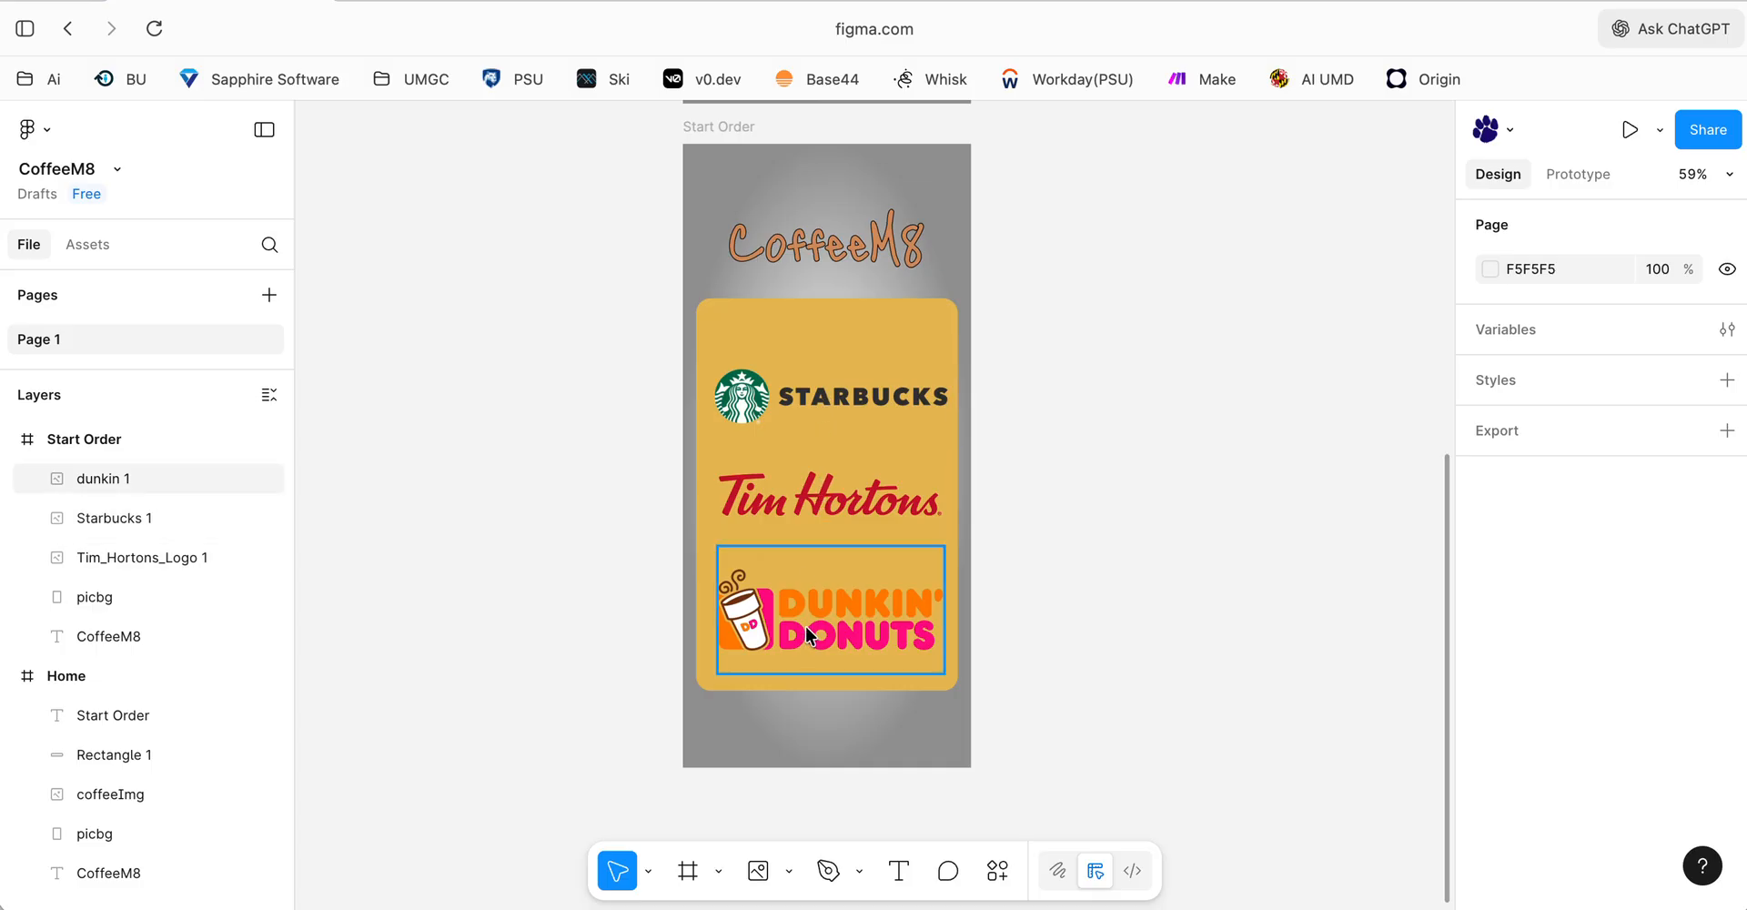
scroll(805, 625, up, 1)
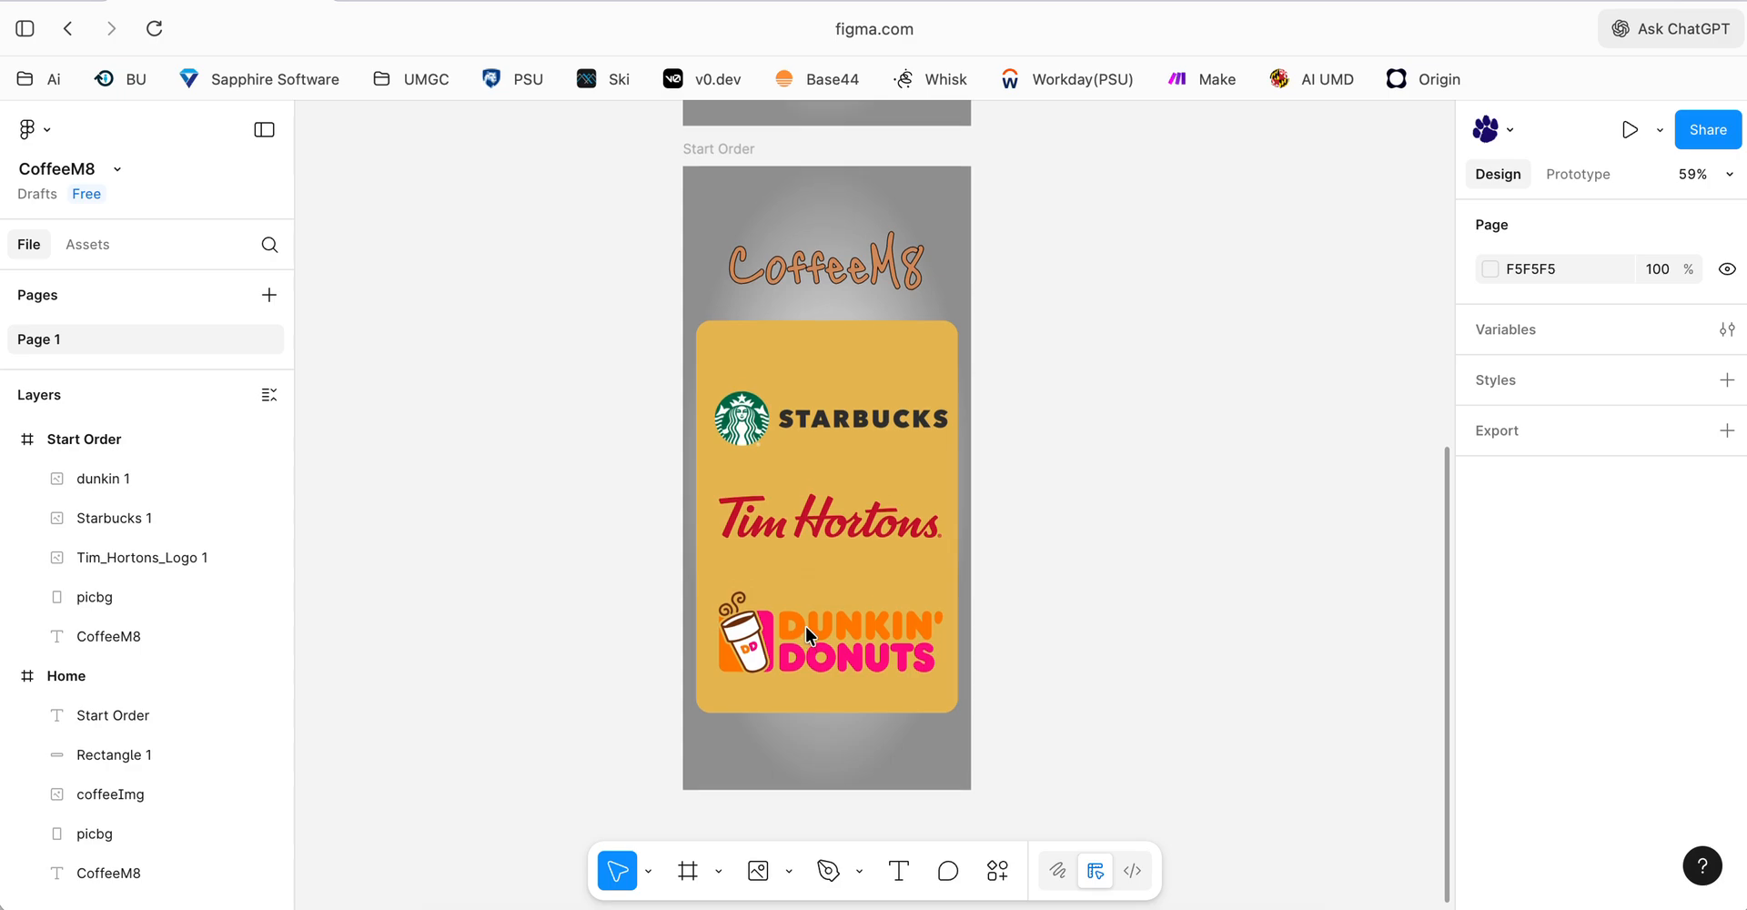
- Add an iPhone 14 & 15 Pro frame directly below the Start Order frame, at about X 0, Y 1826
scroll(1049, 588, down, 5)
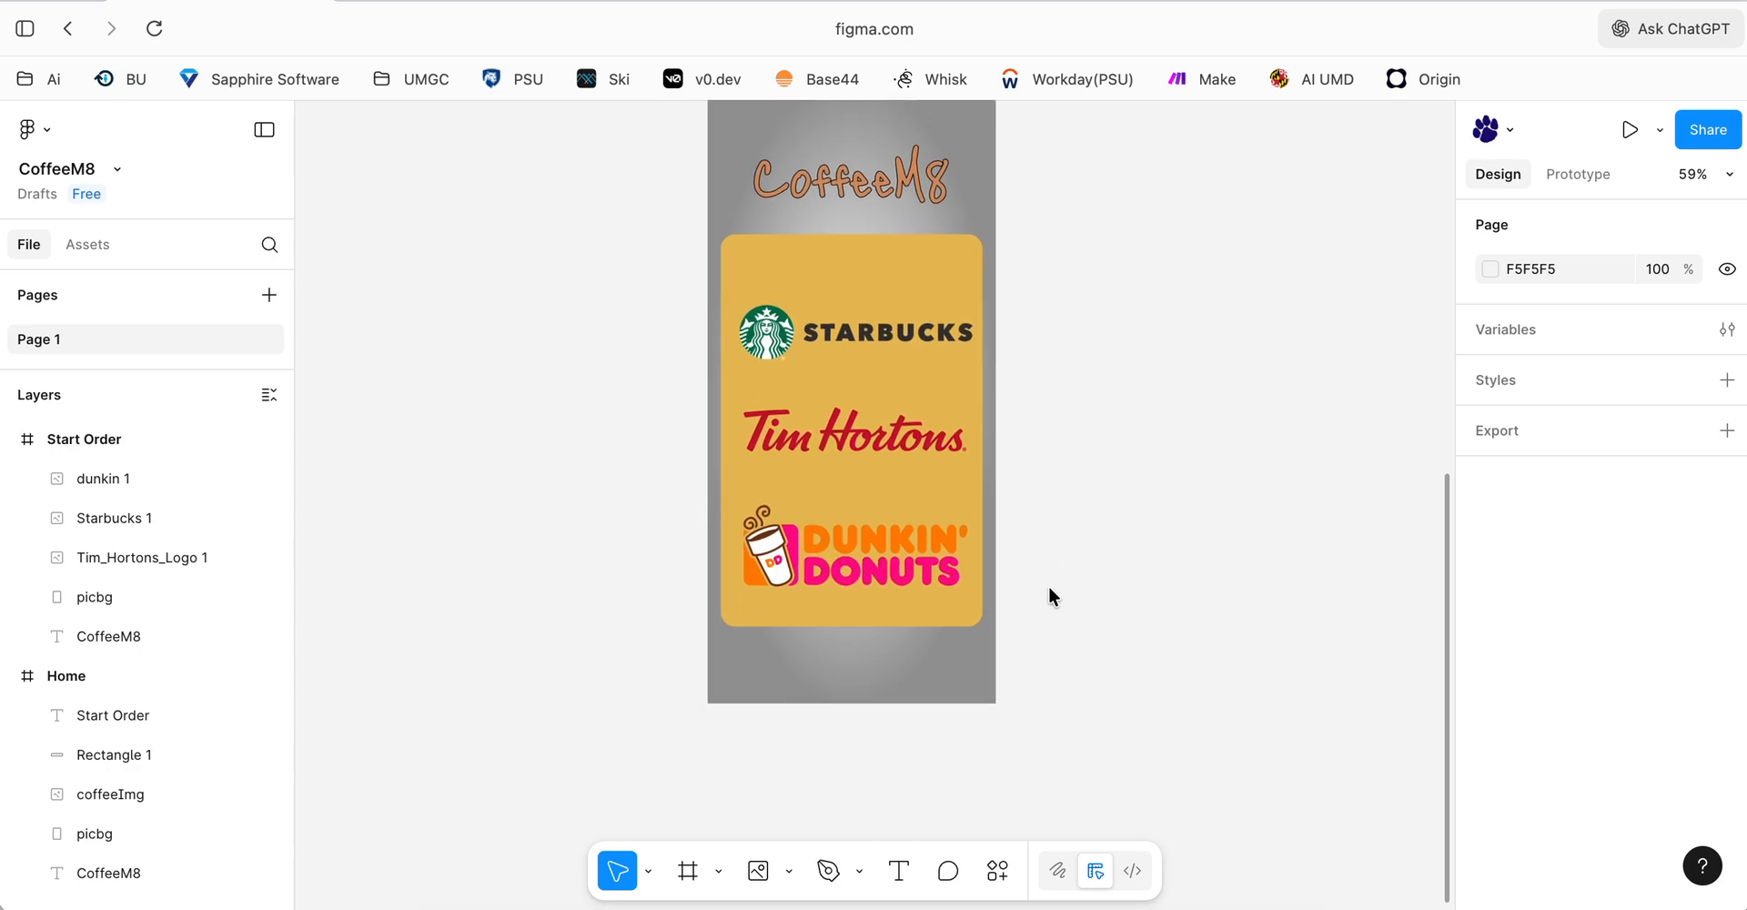
scroll(1049, 597, right, 2)
scroll(1048, 597, down, 1)
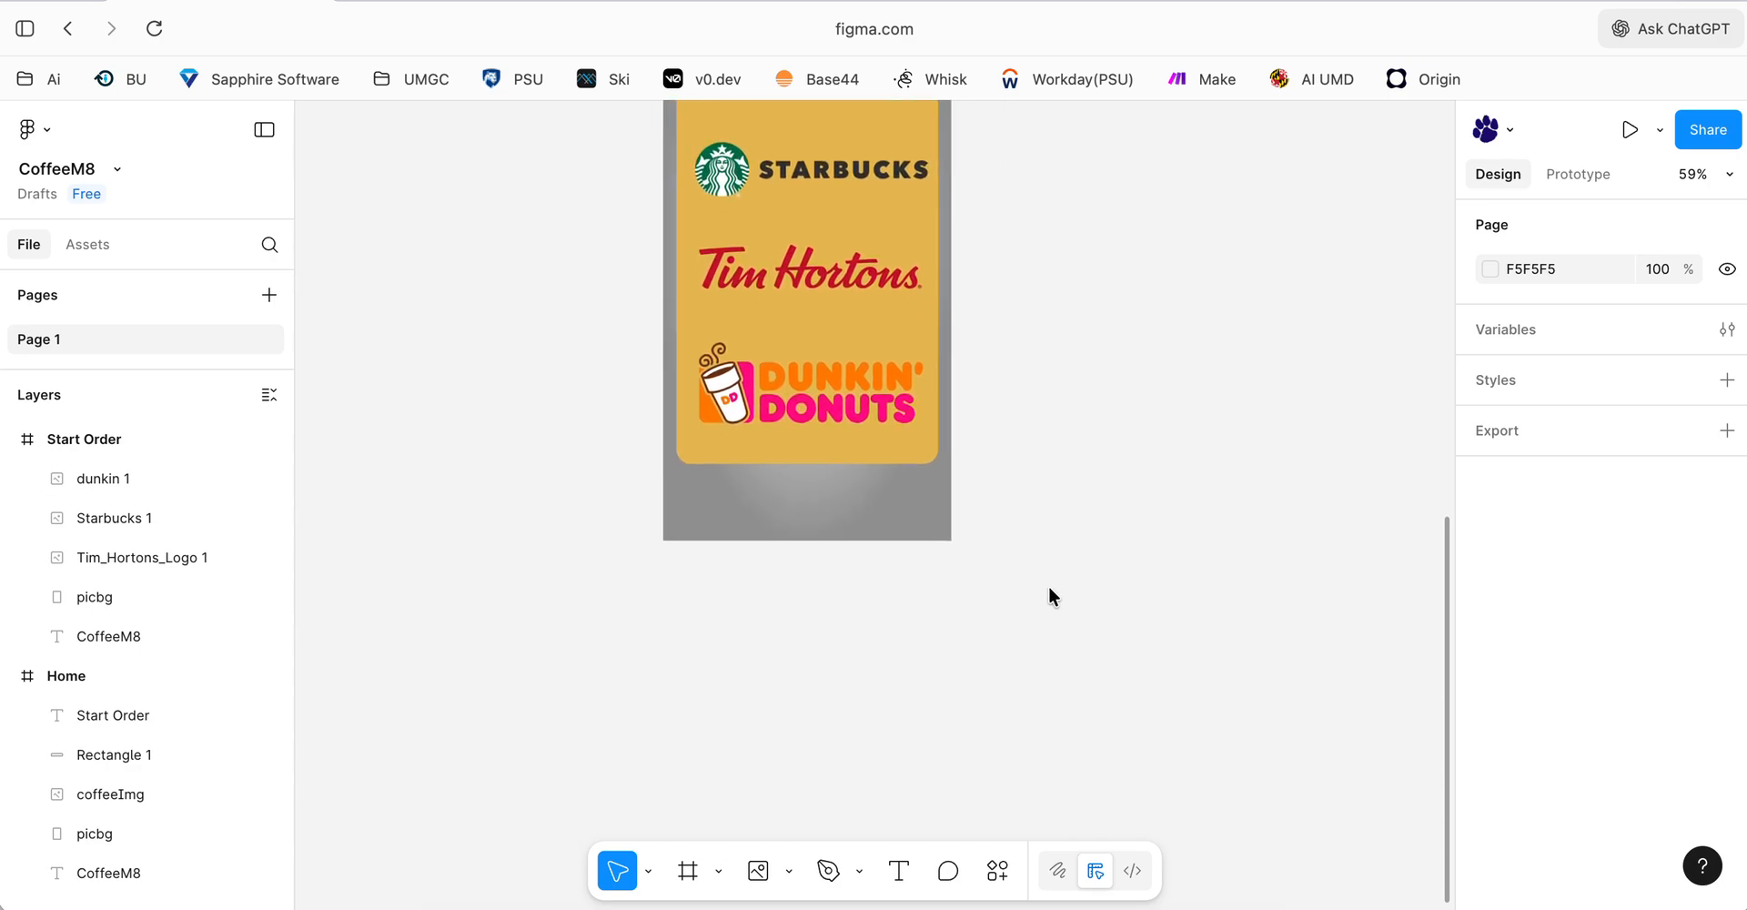
click(690, 877)
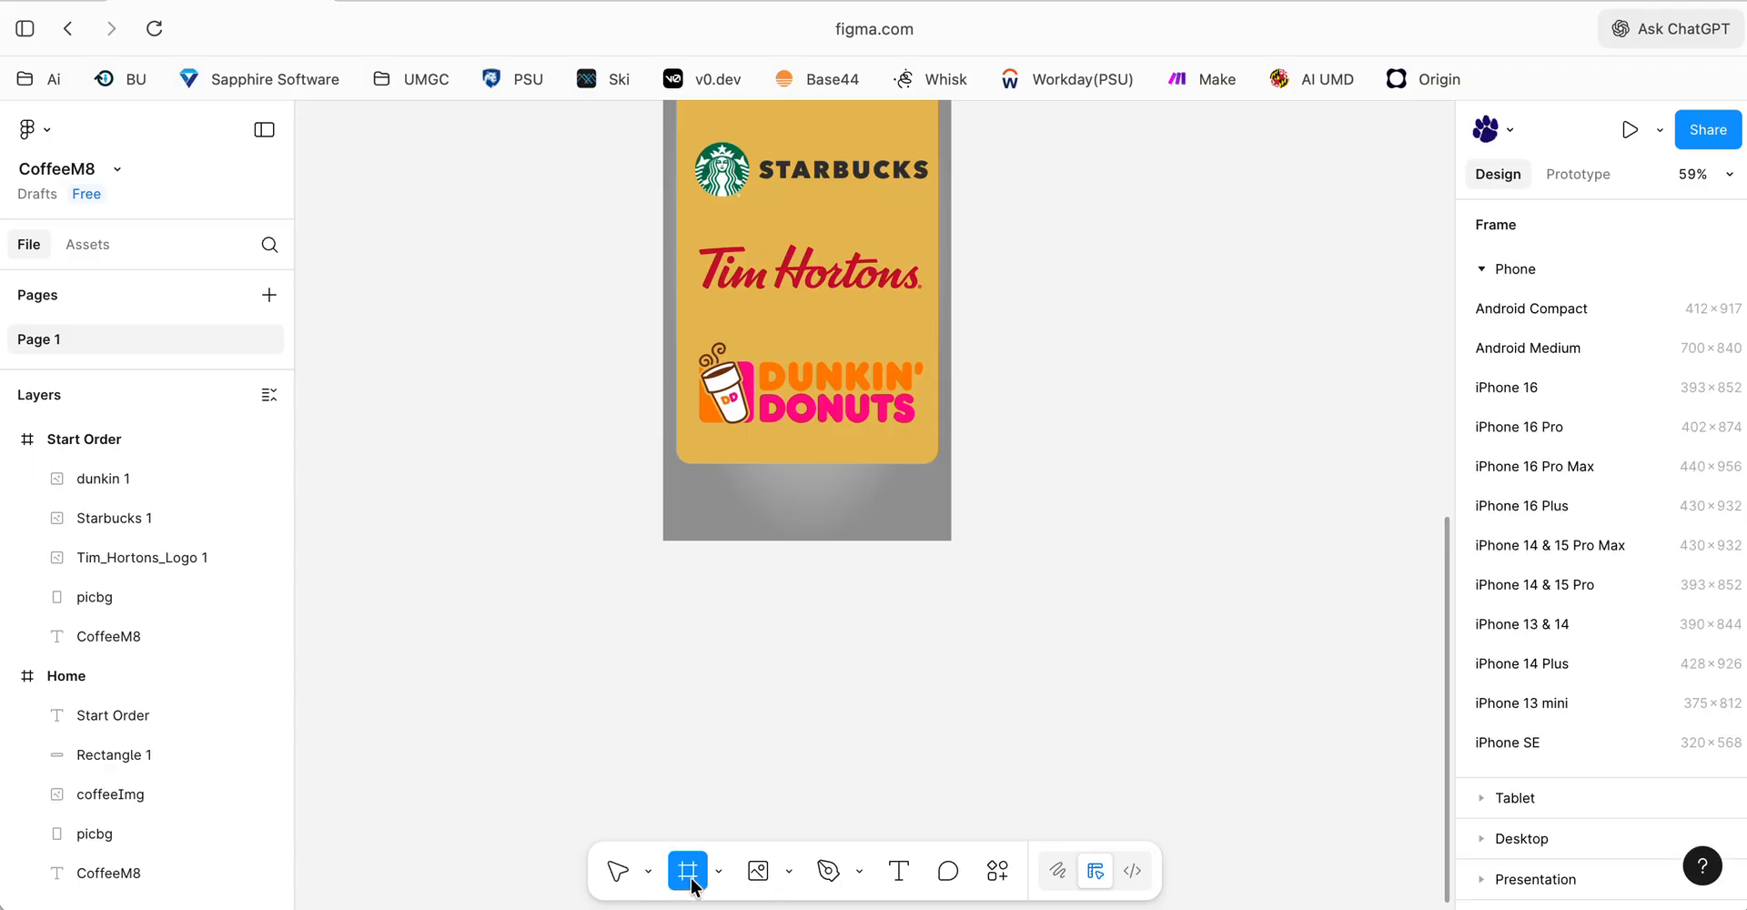
click(1517, 585)
drag(1125, 377, 484, 747)
scroll(510, 683, down, 3)
drag(499, 648, 821, 668)
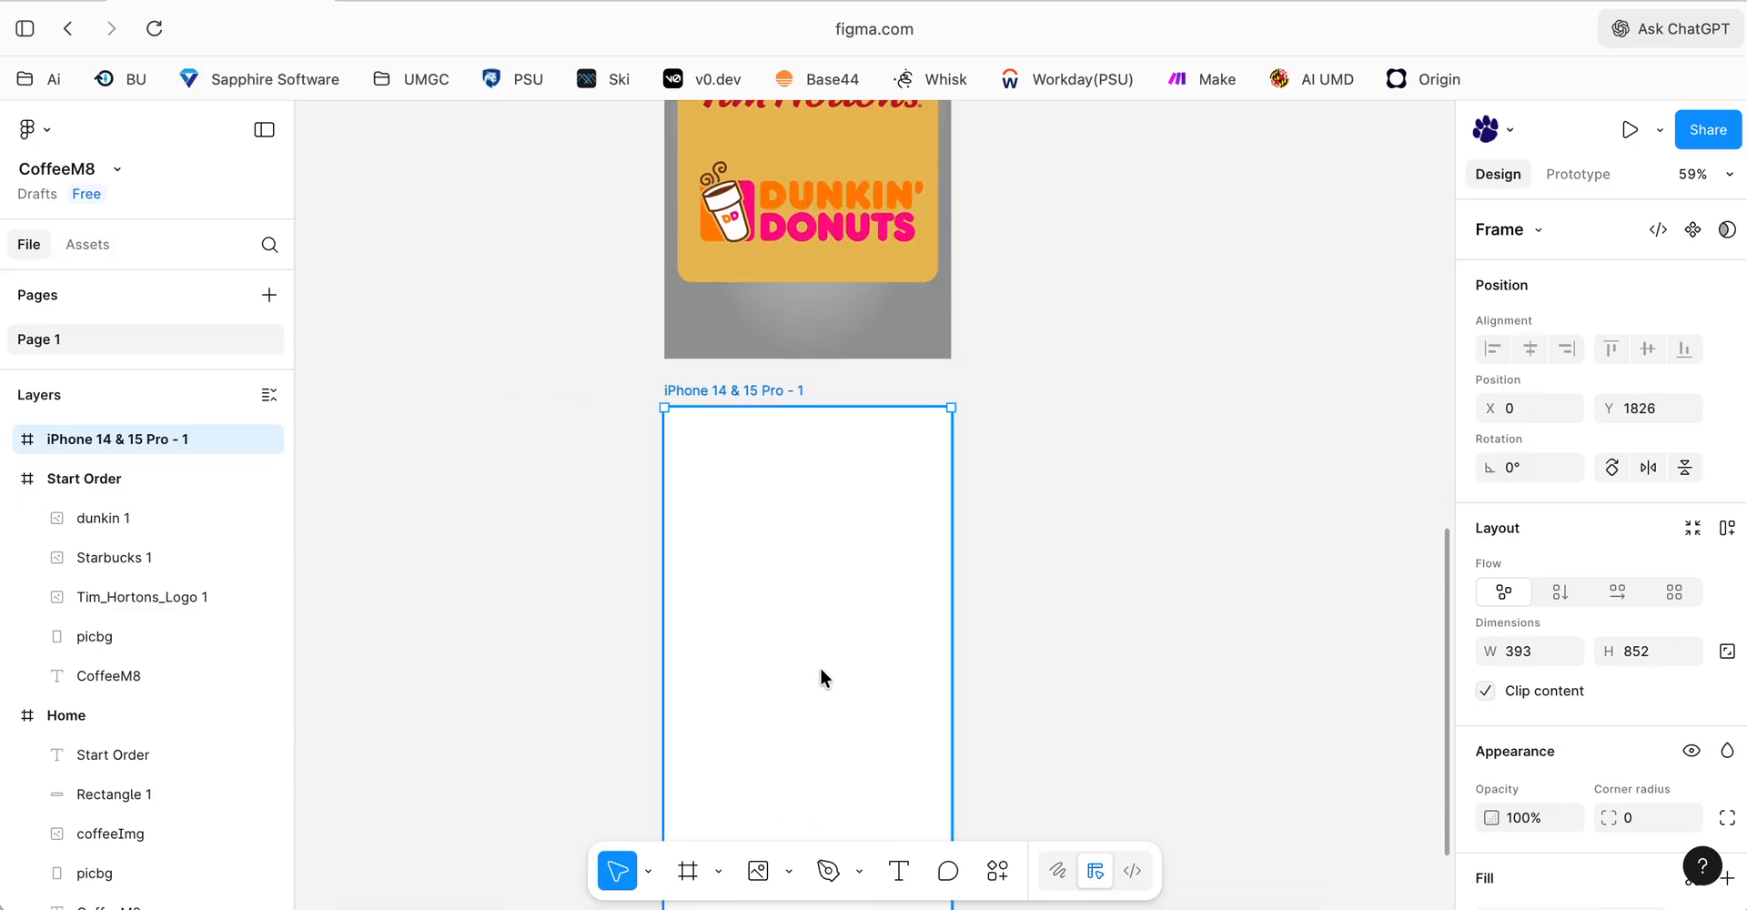
scroll(815, 662, down, 2)
scroll(743, 342, up, 4)
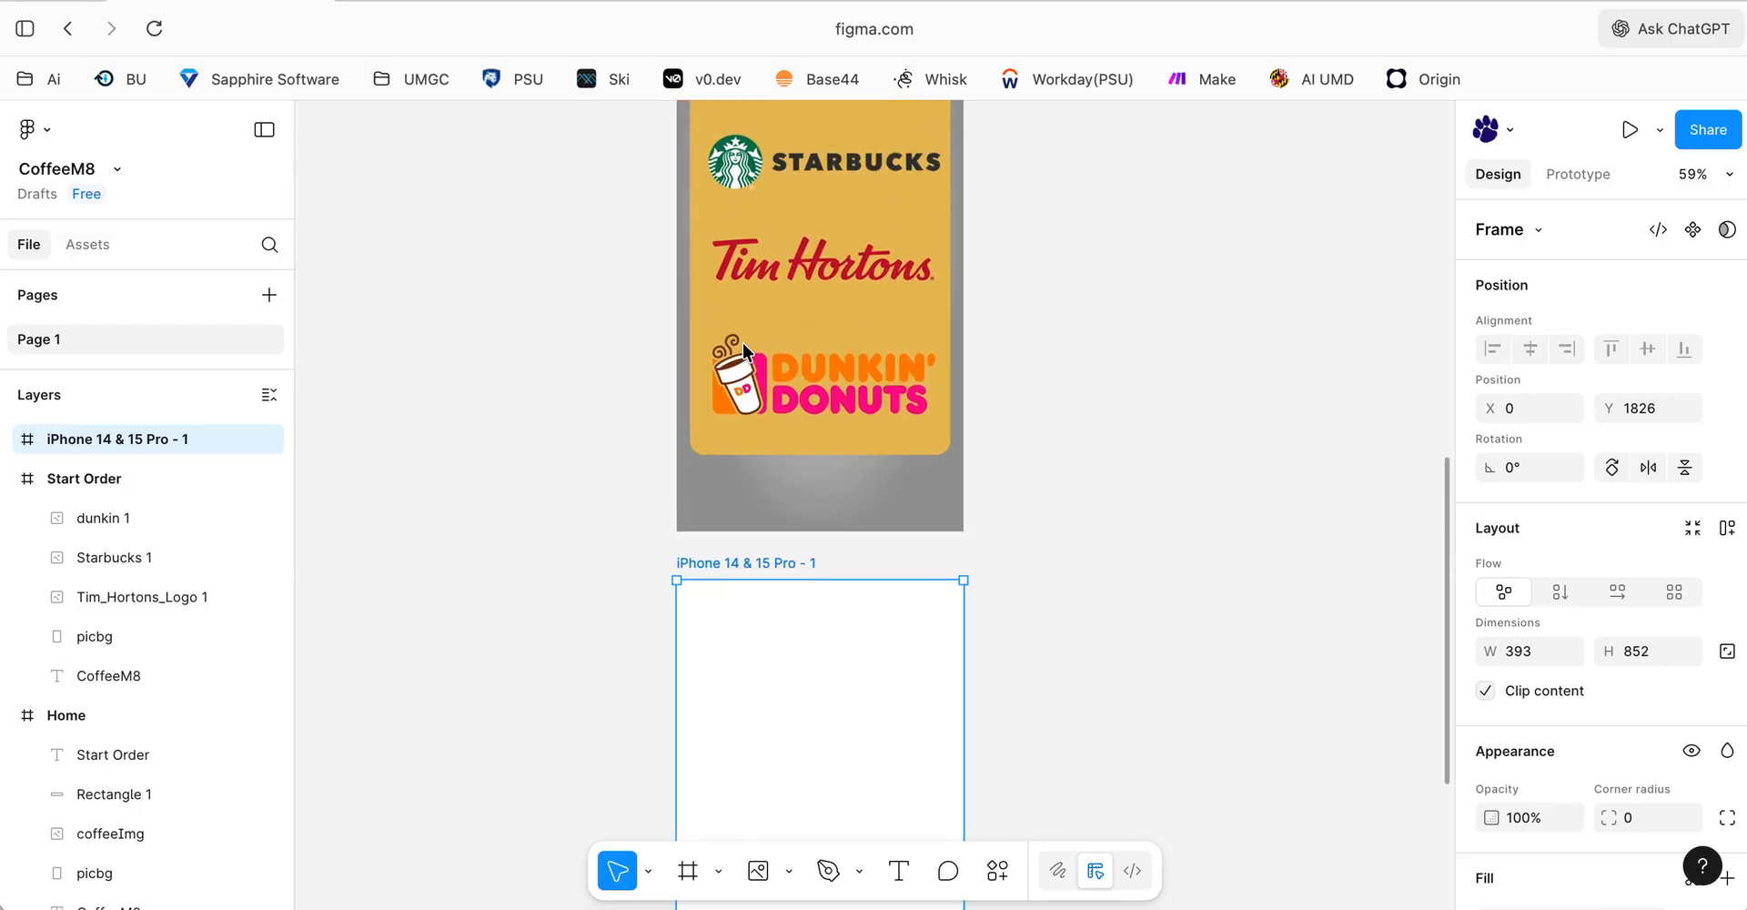
- Rename the new frame below Start Order as Tim Hortons
scroll(742, 342, down, 2)
click(754, 474)
double_click(754, 473)
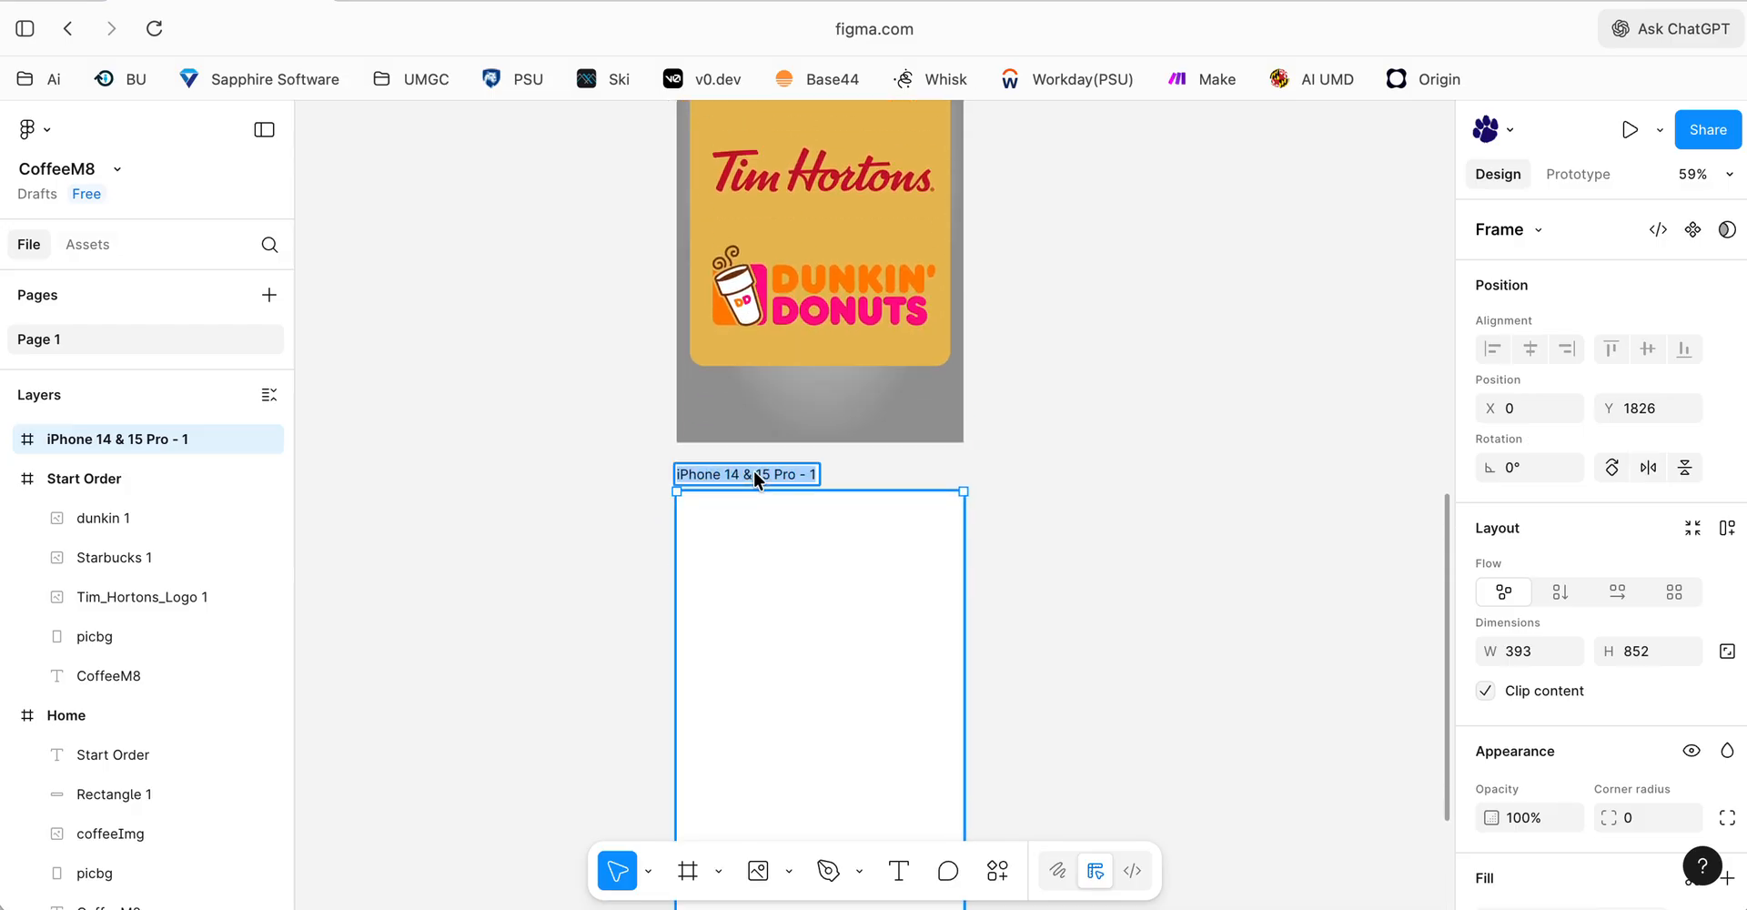
text(Tim Hortons)
key(Return)
- Add an iPhone 14 & 15 Pro frame left of the Tim Hortons frame, at about X -462, Y 1826, and name it Starbucks
click(688, 871)
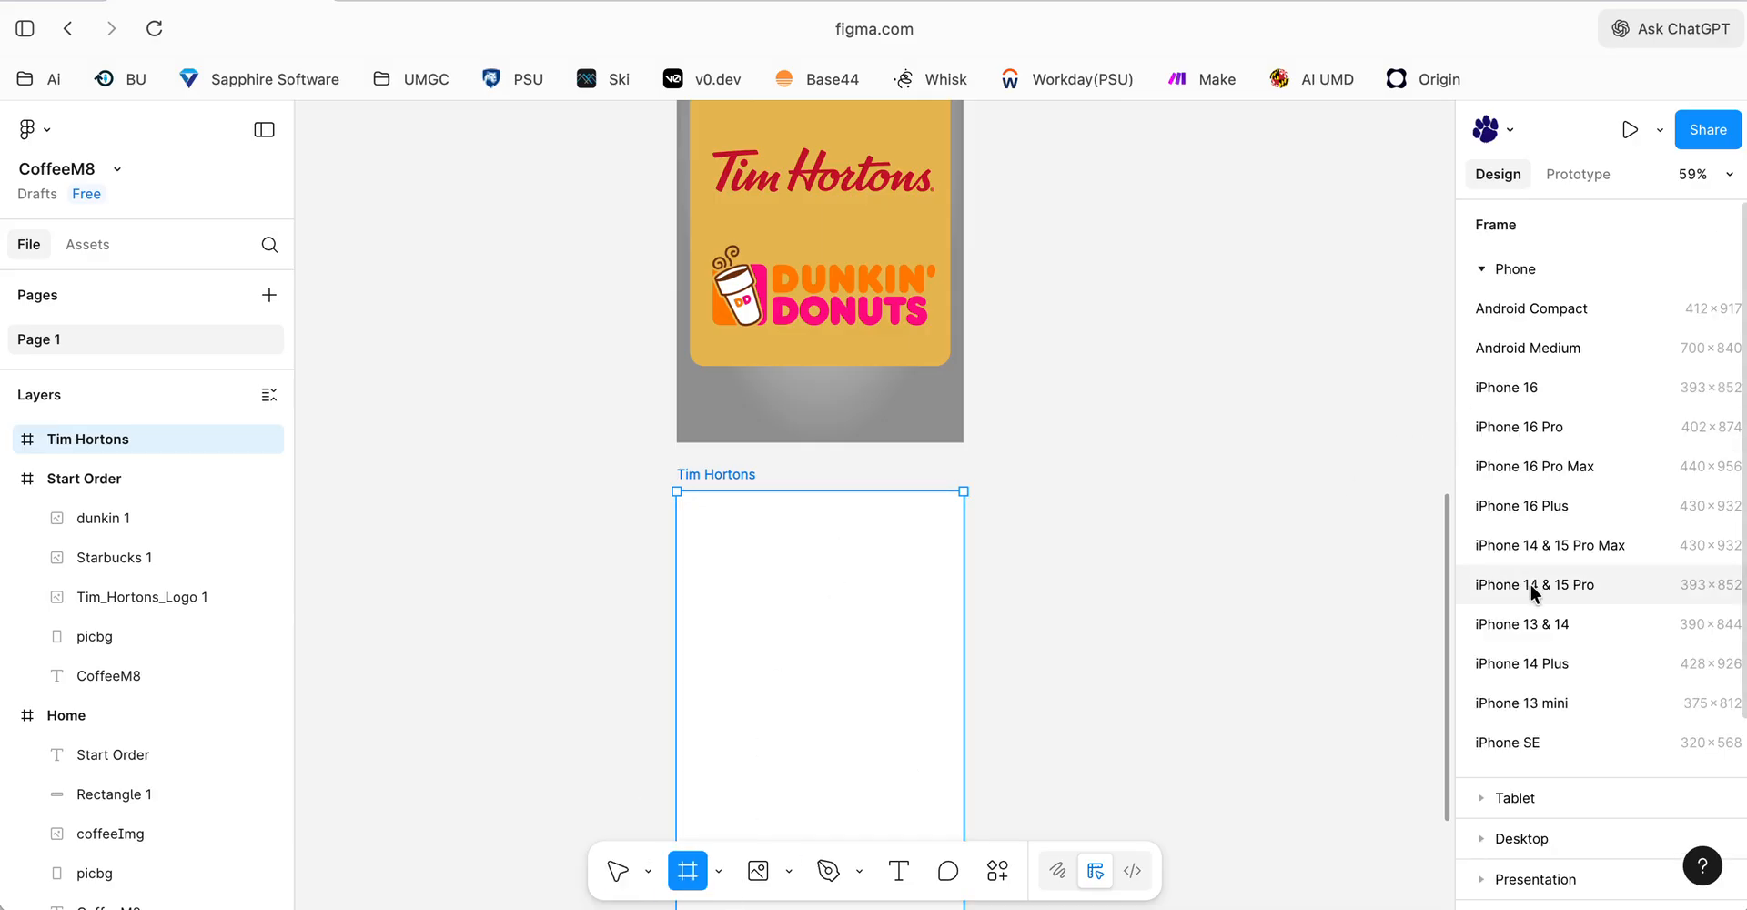
click(1531, 587)
drag(1200, 464, 745, 762)
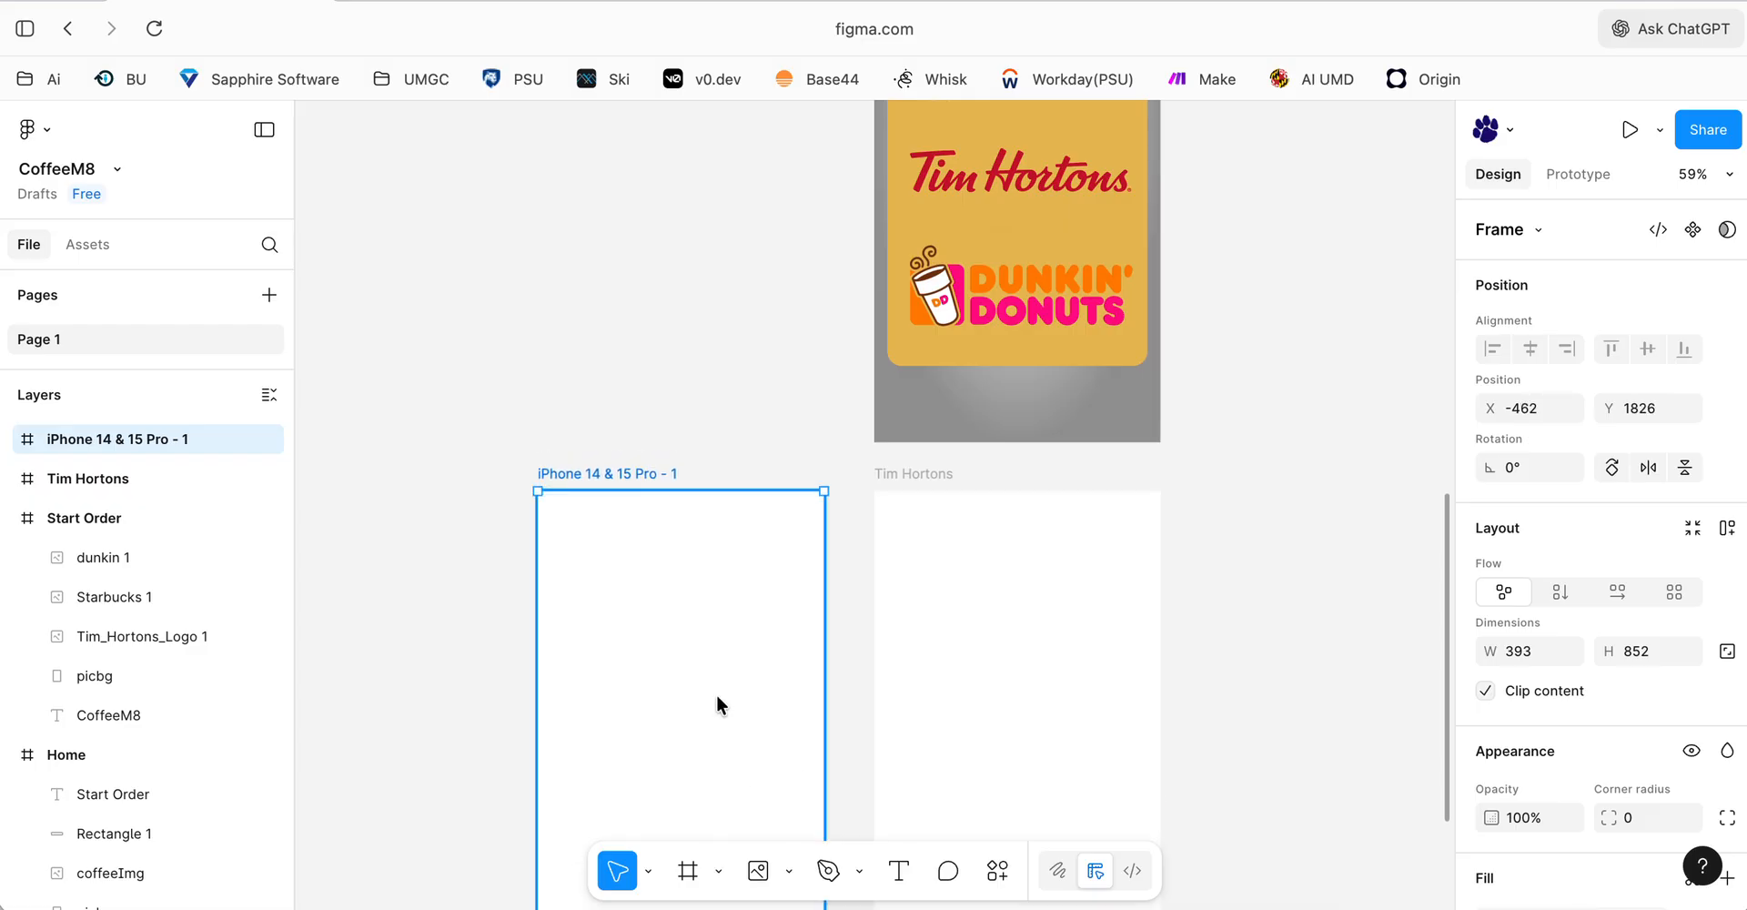
double_click(619, 474)
text(Star)
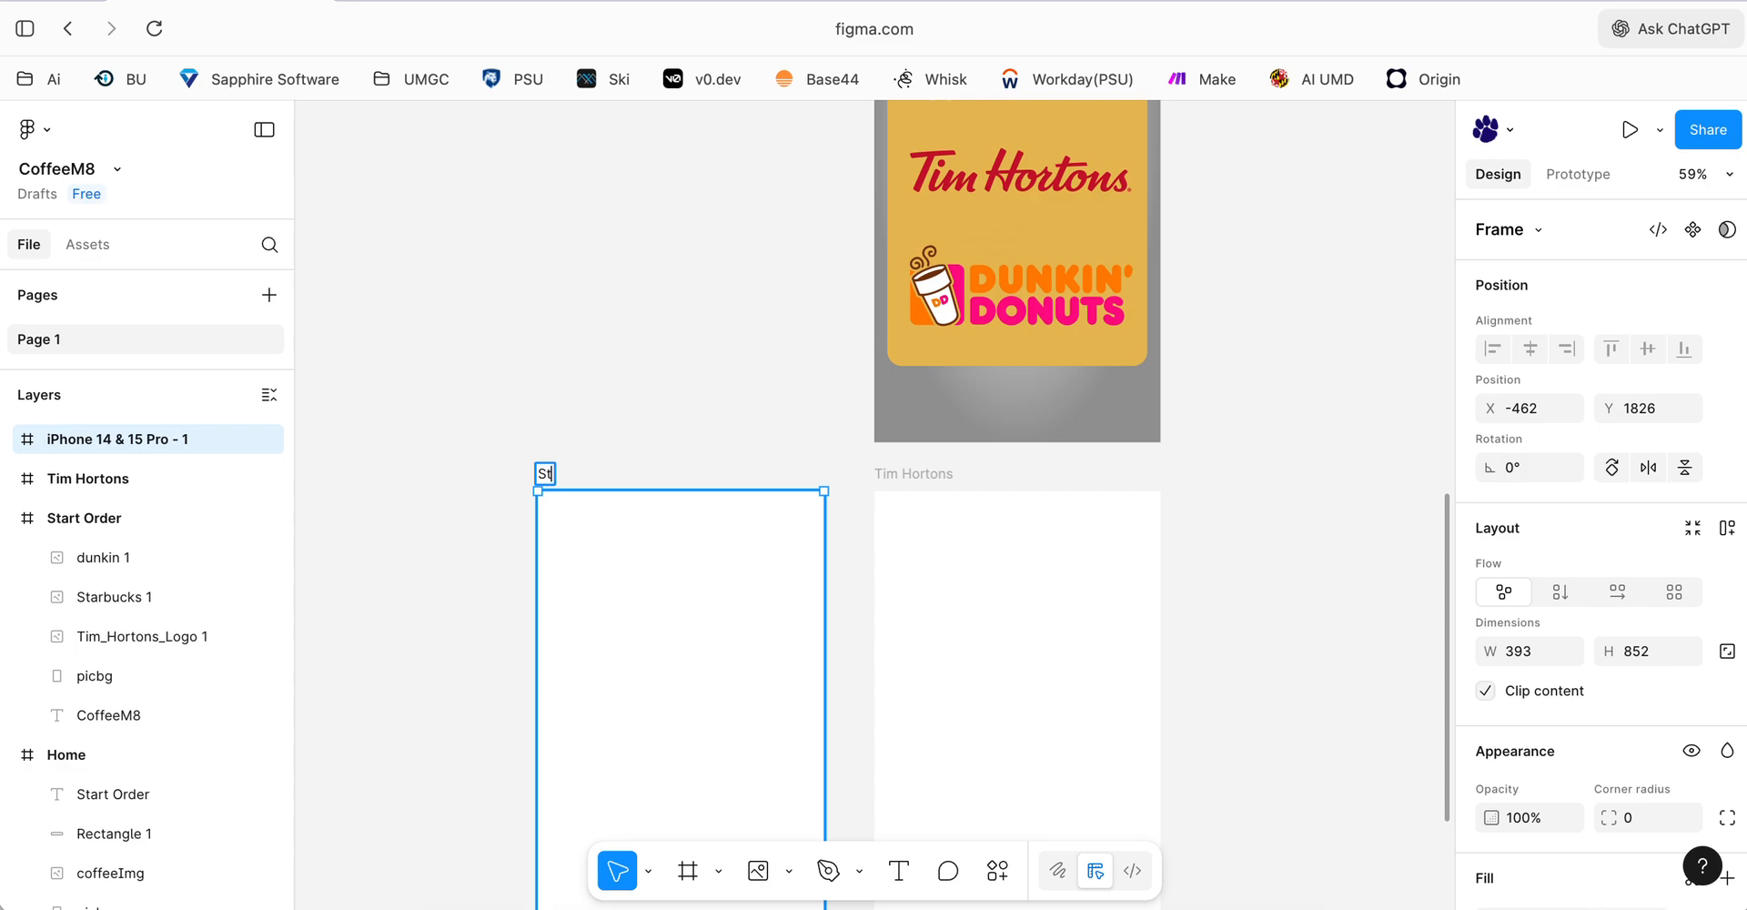
text(bucks)
key(Return)
- Add a third iPhone 14 & 15 Pro frame right of the Tim Hortons frame, evenly spaced at about X 462, Y 1826
scroll(696, 287, down, 5)
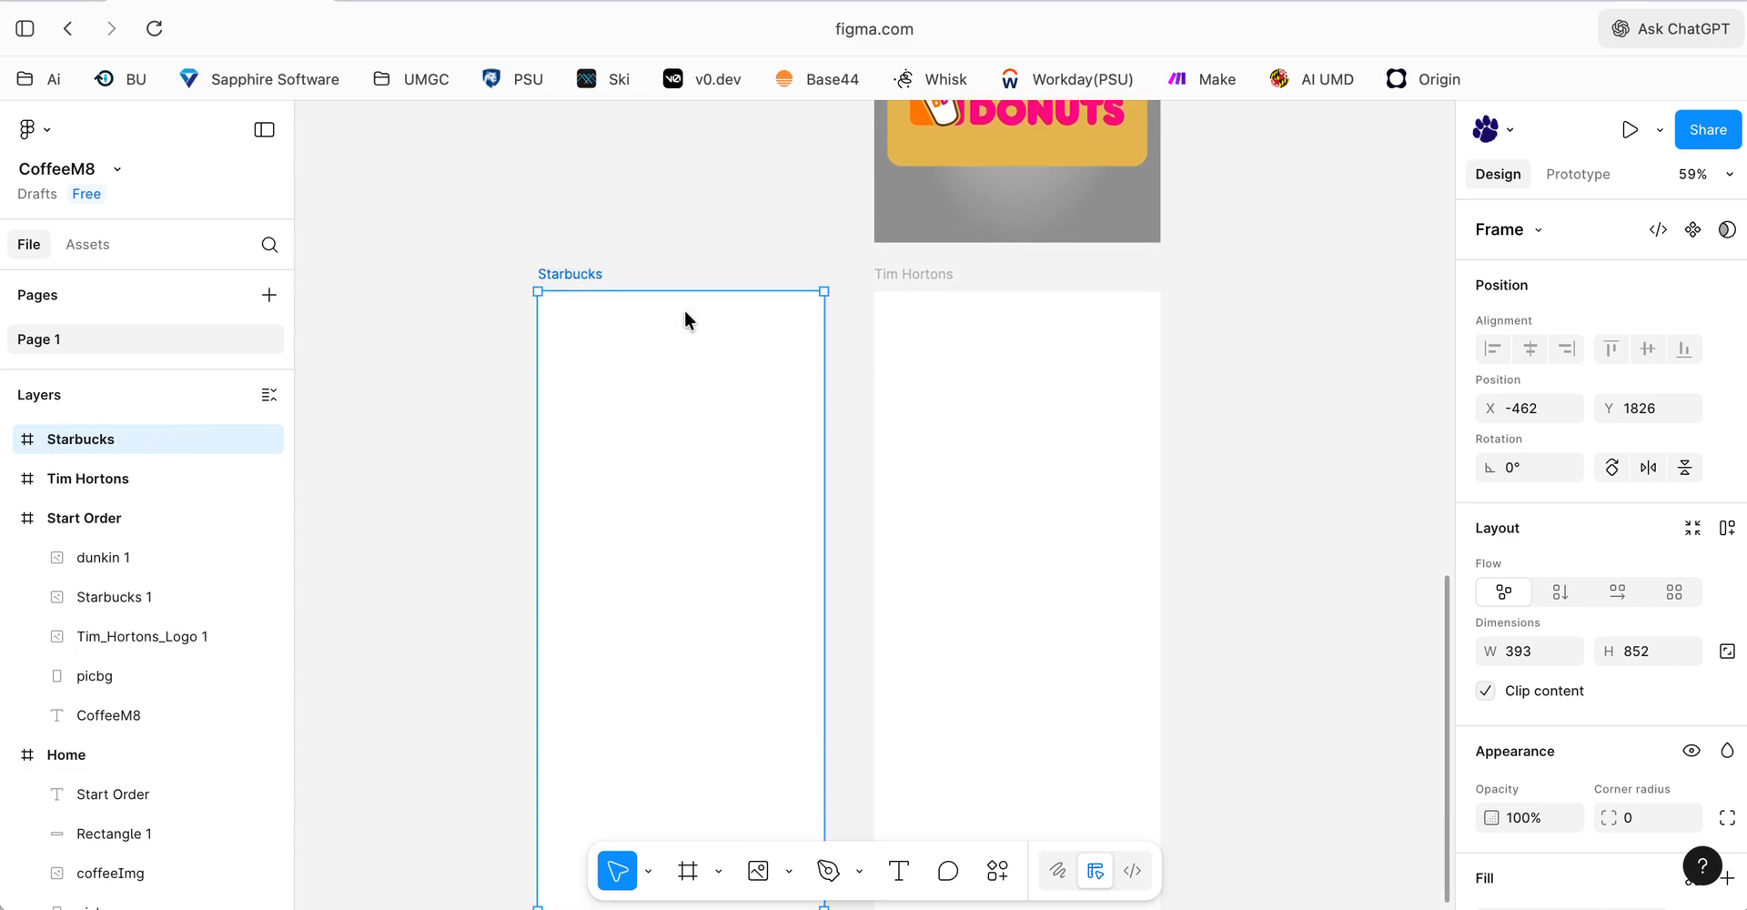
scroll(1002, 300, up, 5)
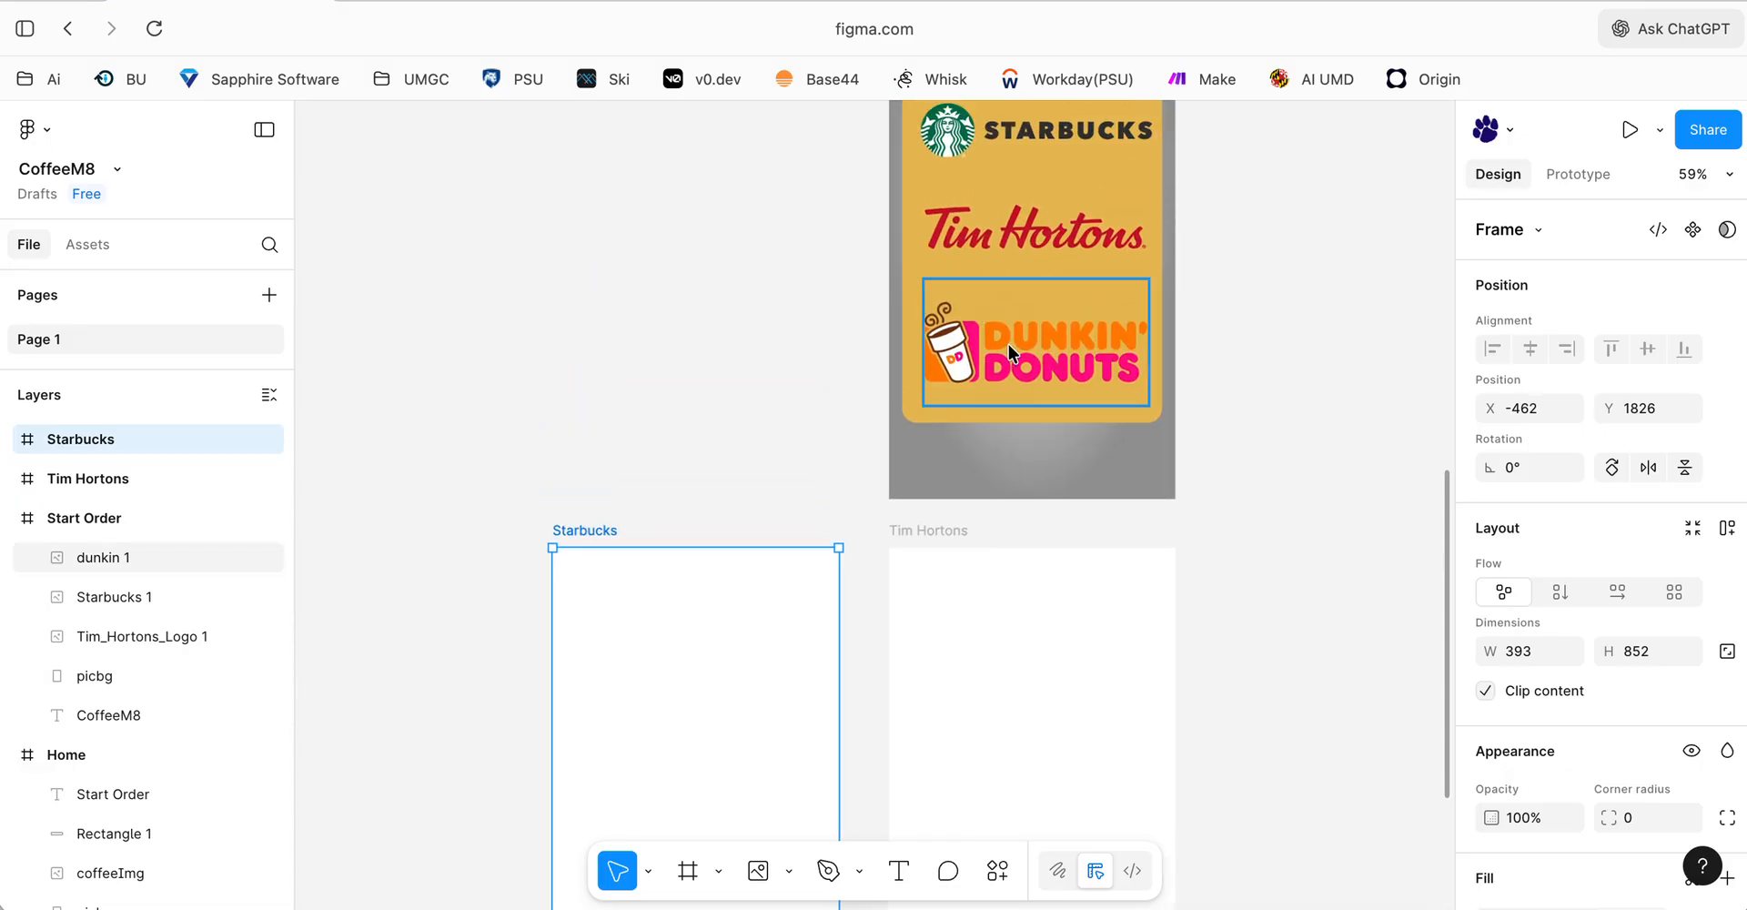
scroll(1009, 341, down, 5)
scroll(1008, 345, right, 5)
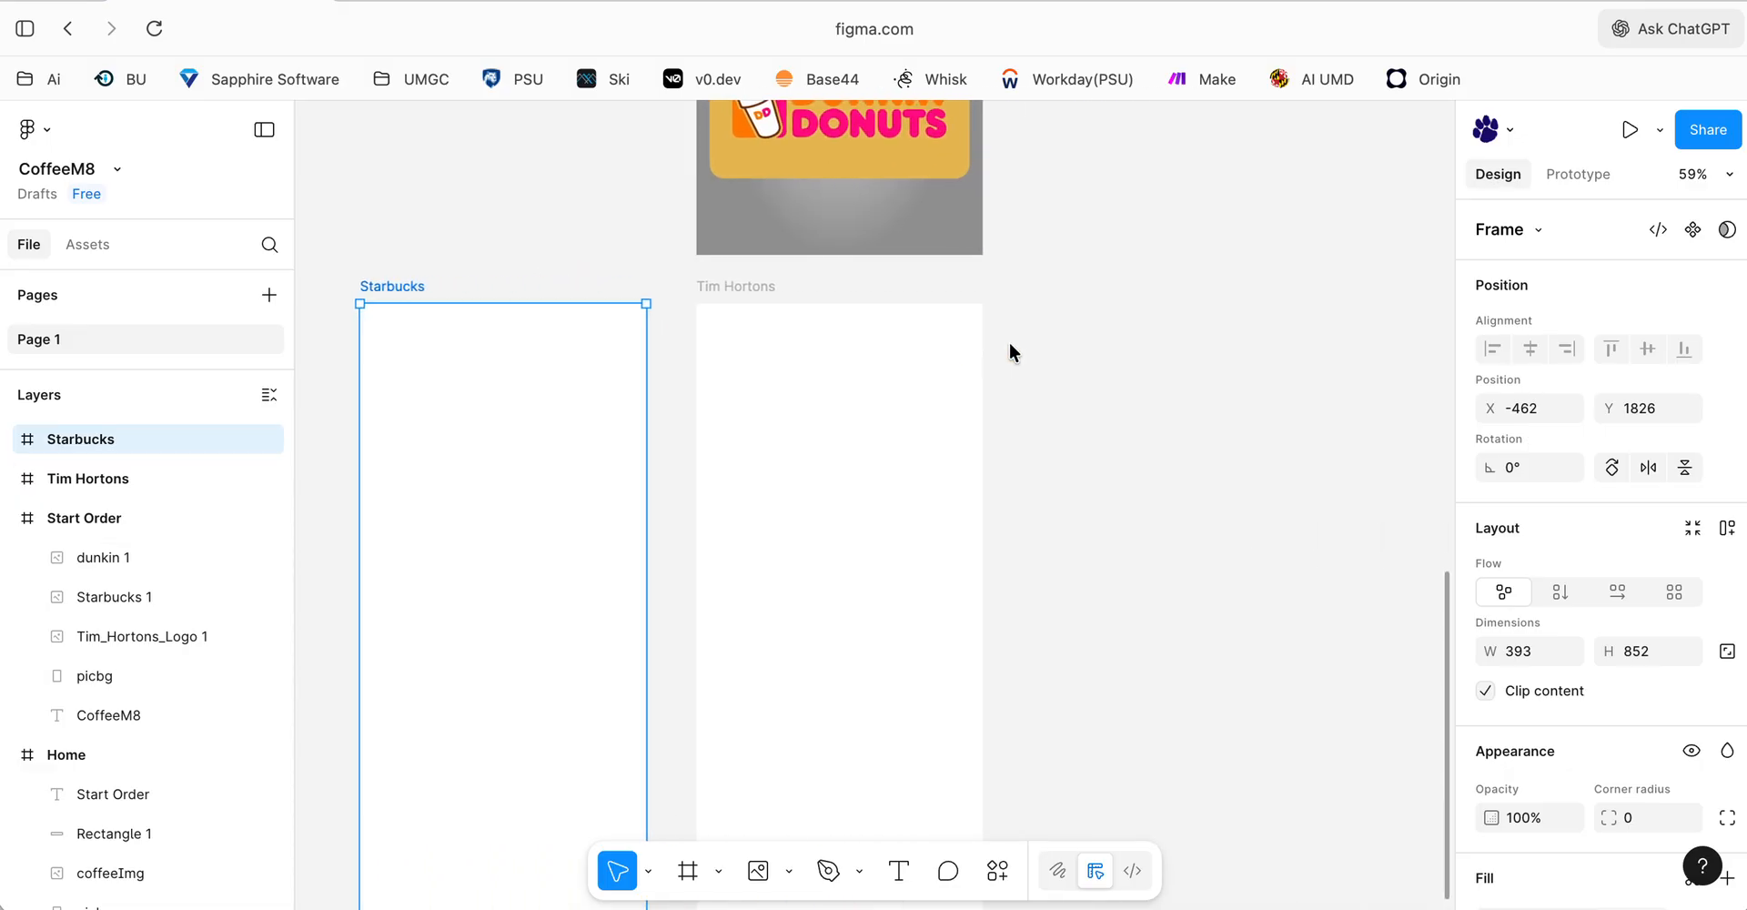
click(689, 874)
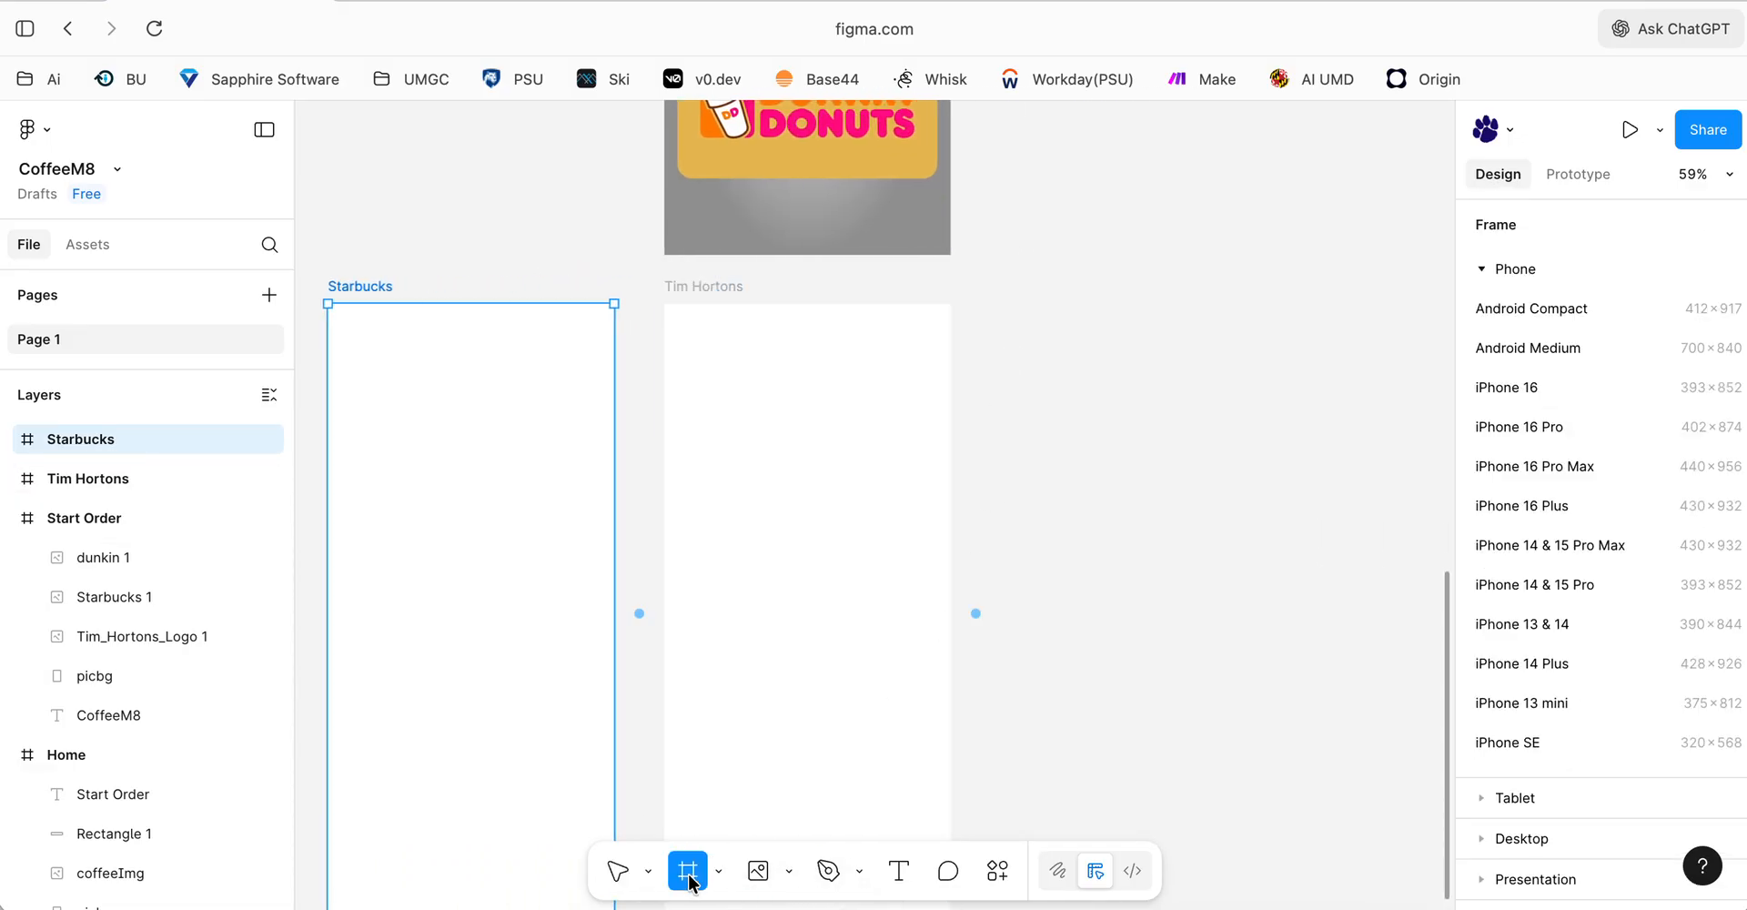
click(1529, 587)
drag(1051, 389, 1083, 502)
click(1082, 507)
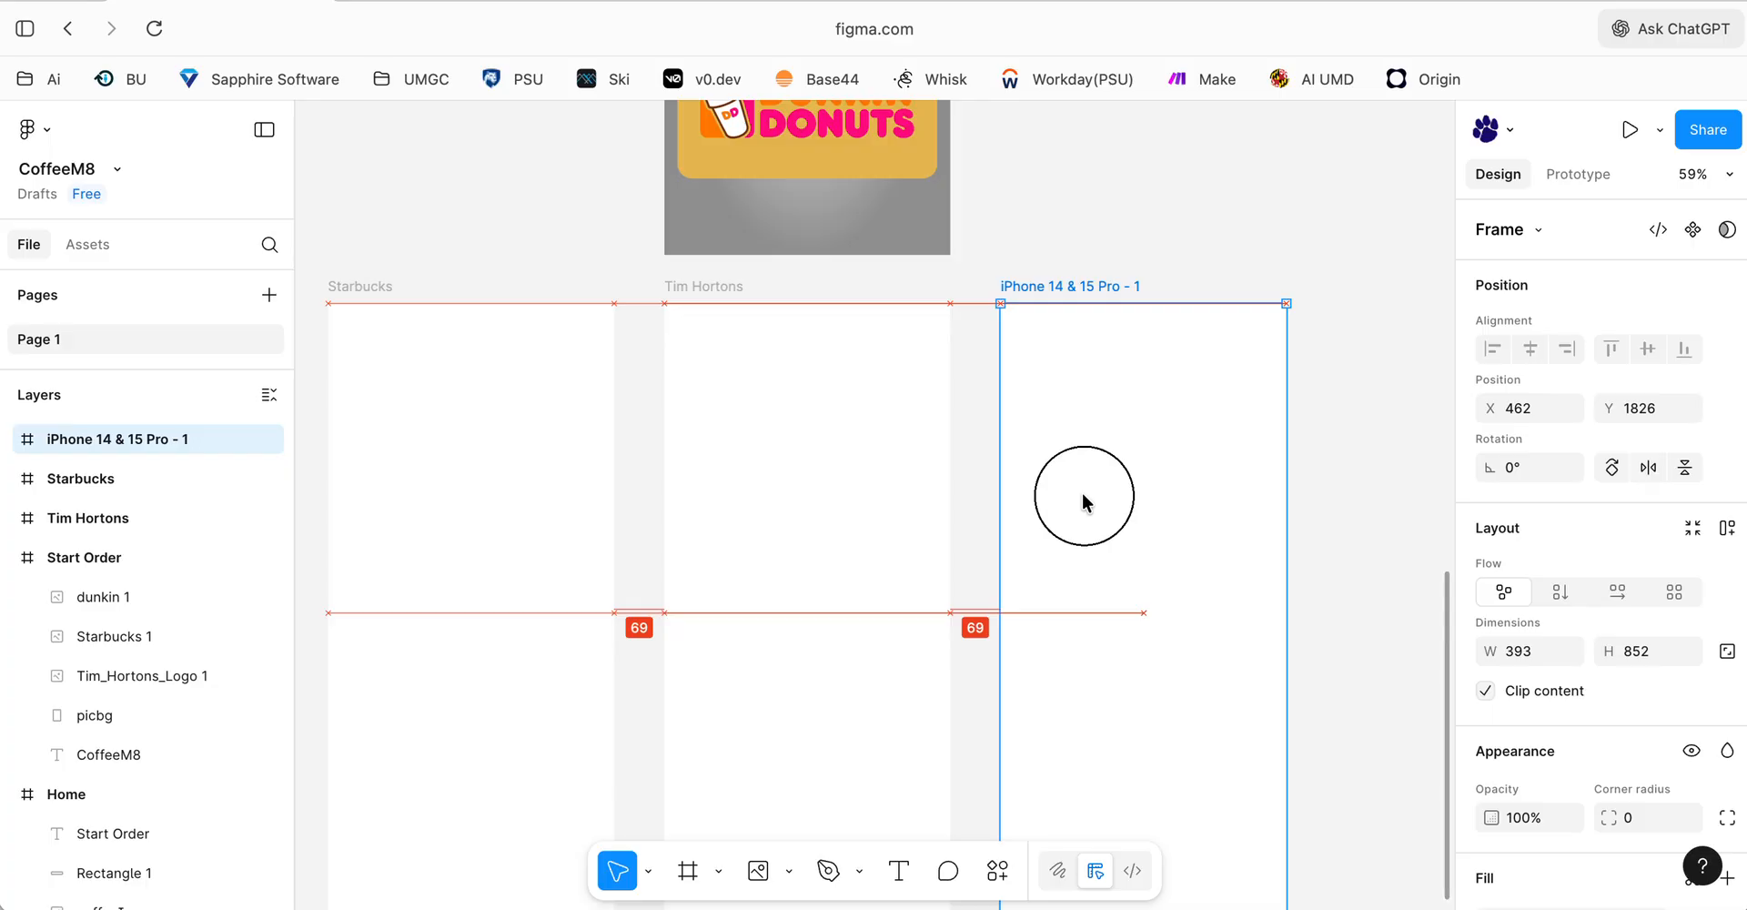
drag(1083, 501, 1083, 500)
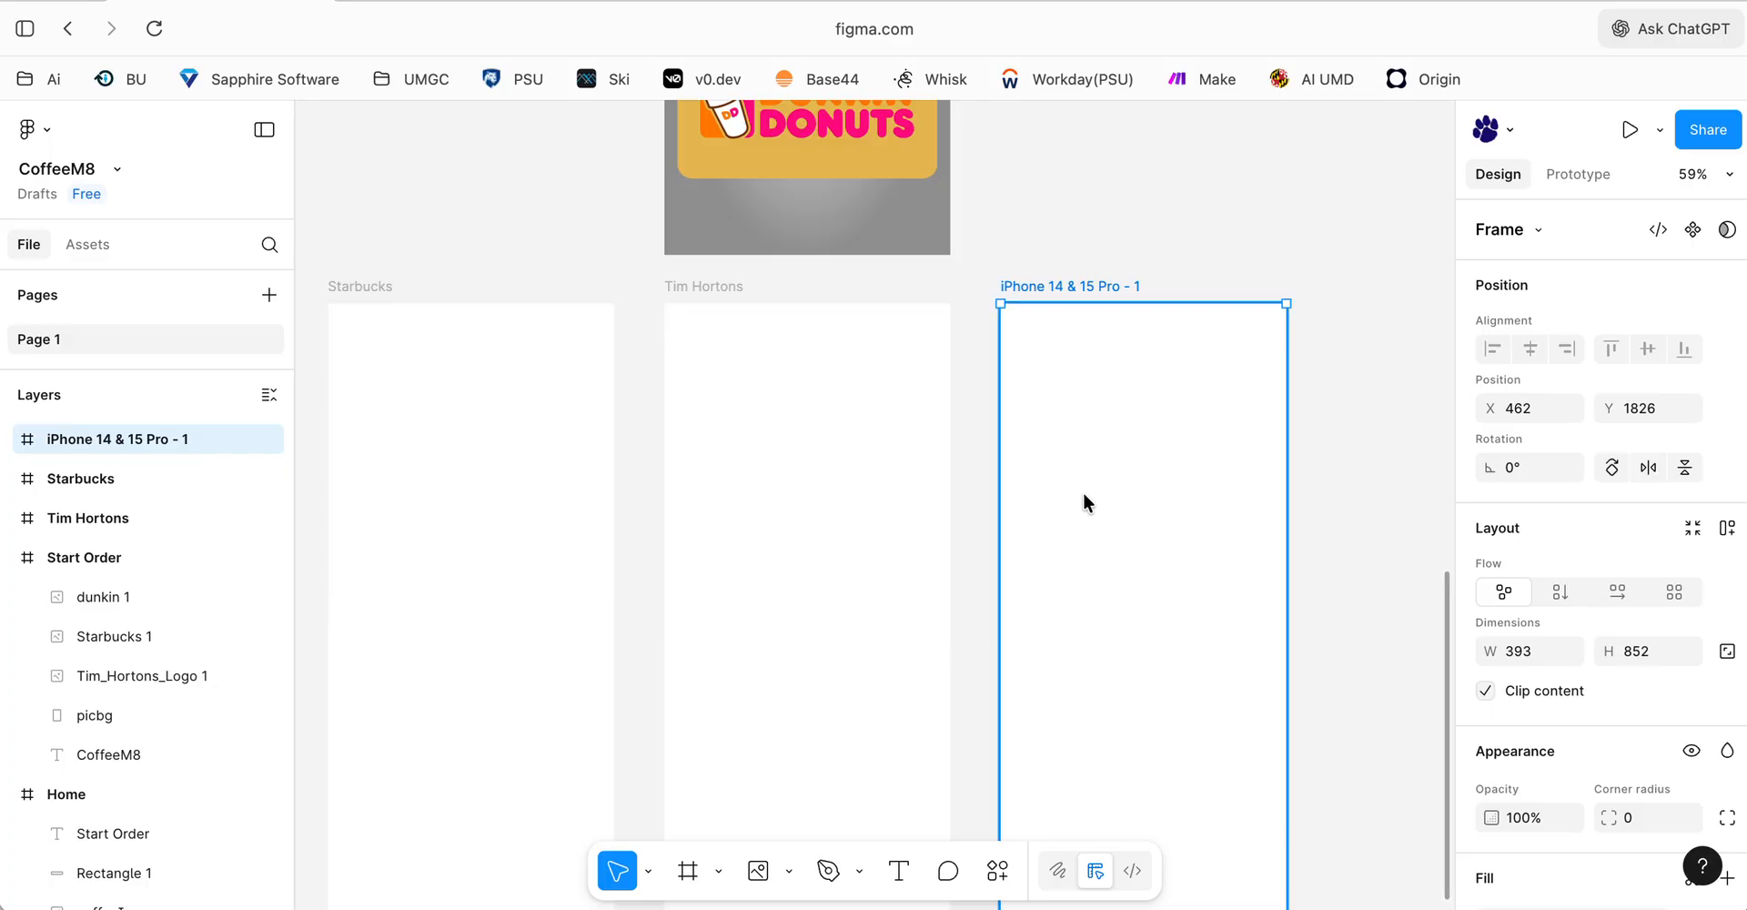
- Rename the frame right of Tim Hortons as Dunkin
double_click(1081, 284)
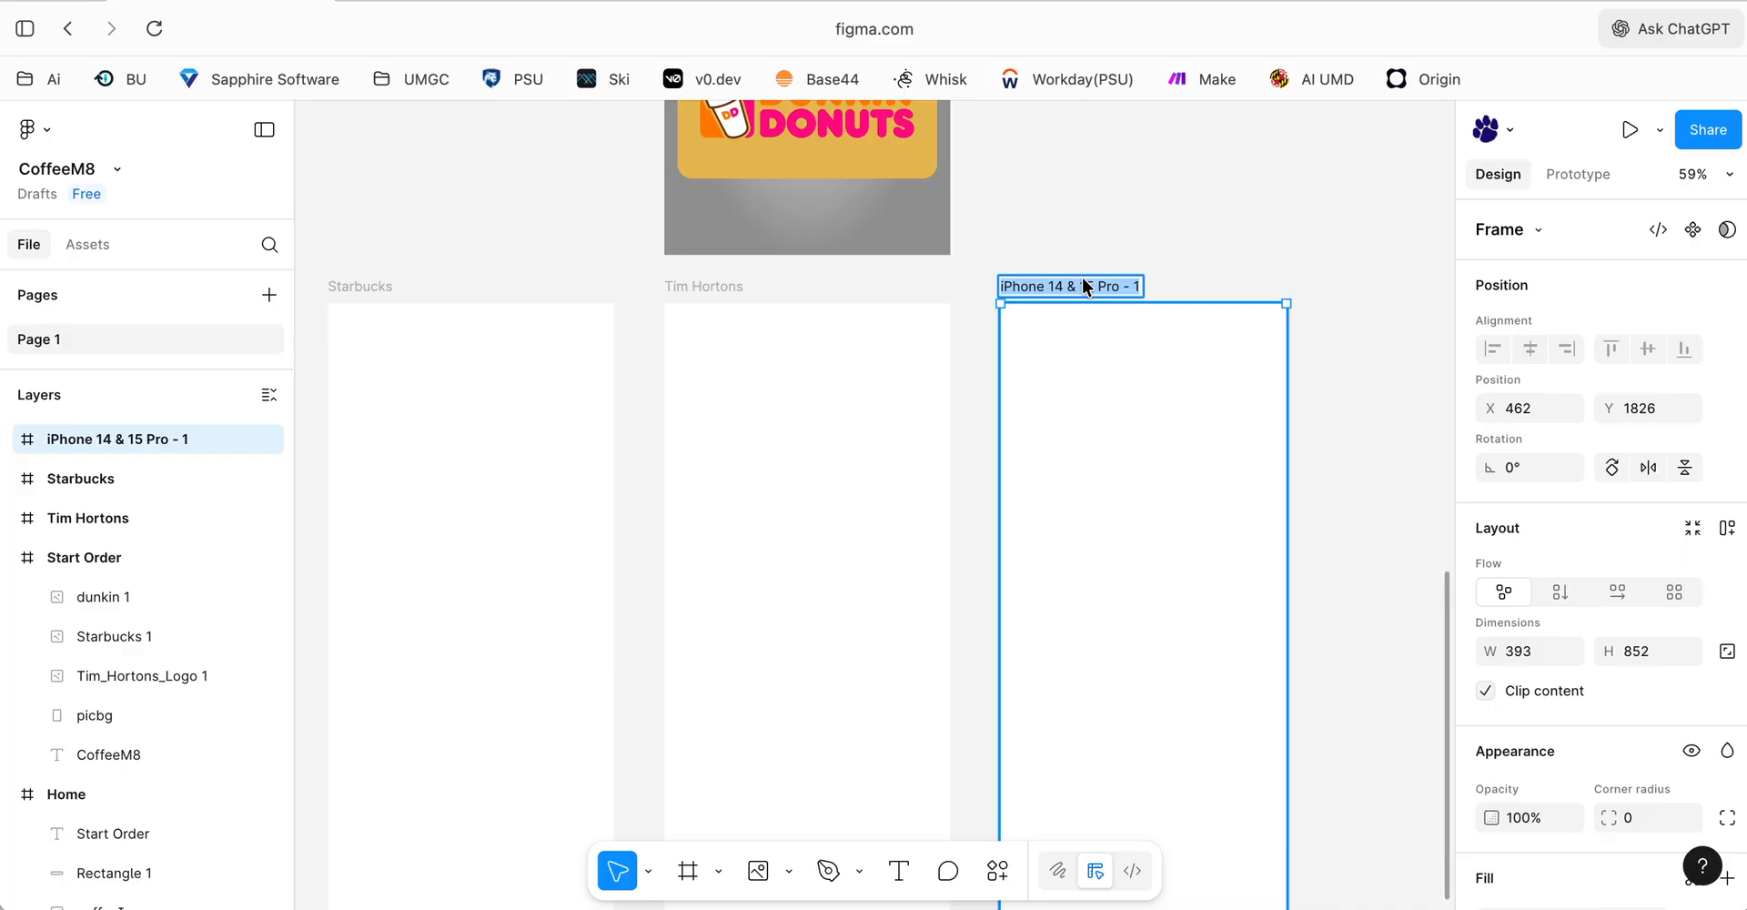
text(Dunkin)
key(Return)
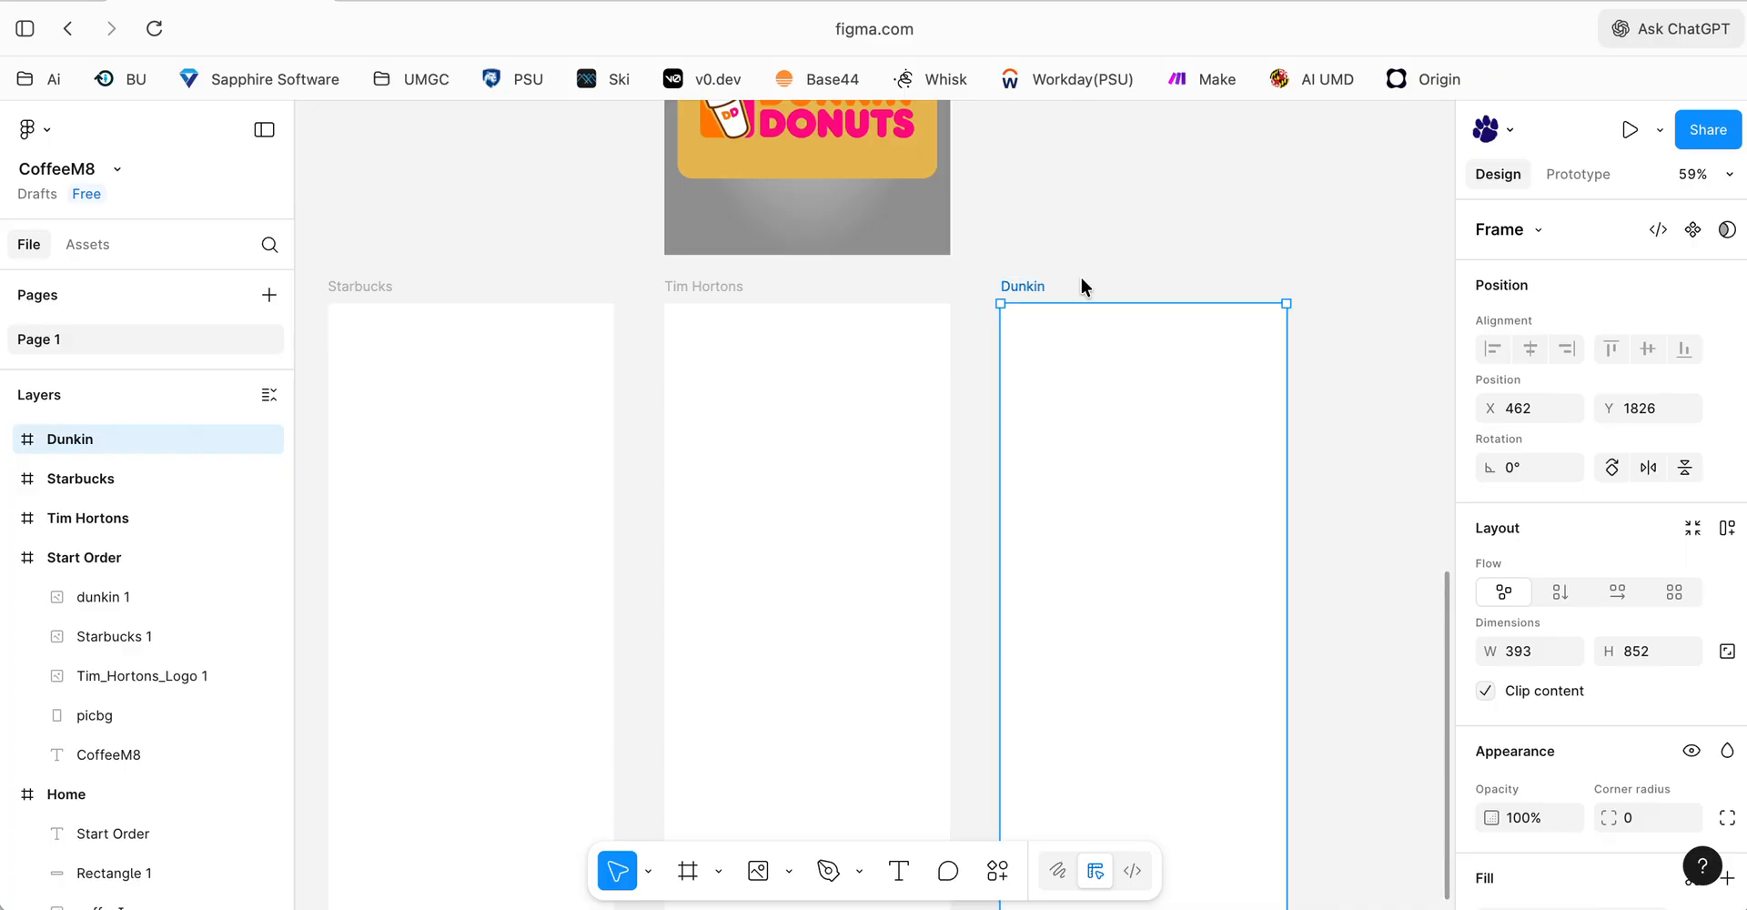
- Collapse the Start Order and Home frames in the layer list so only the top-level frames show
scroll(980, 193, up, 3)
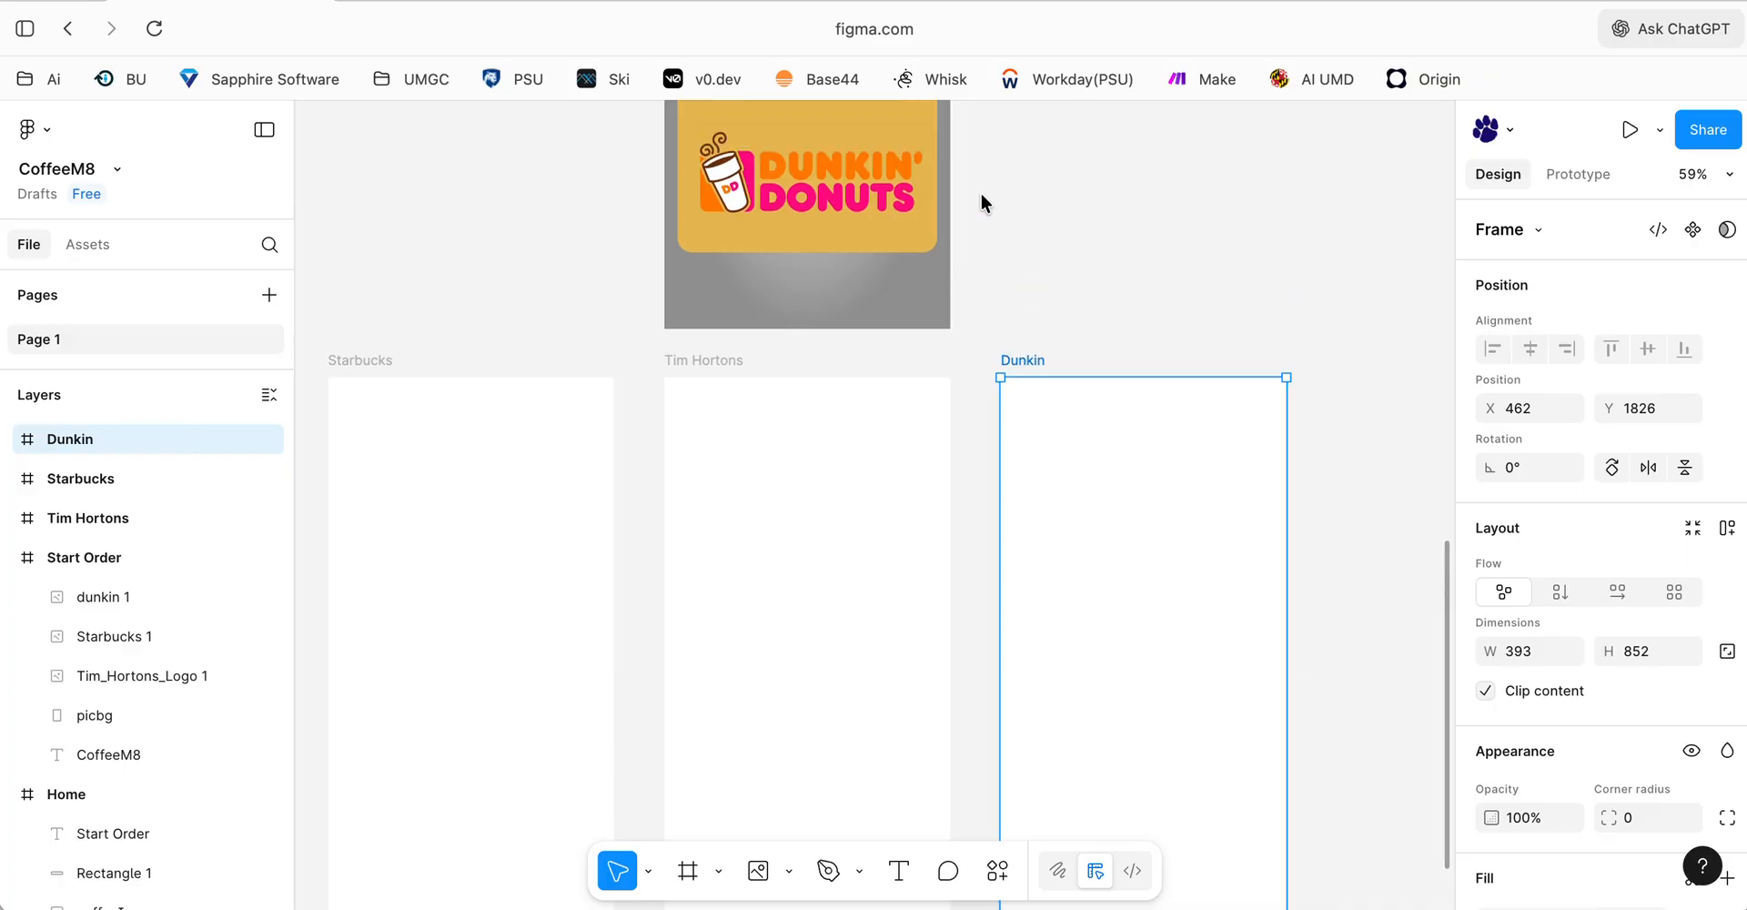
click(9, 395)
click(8, 395)
click(8, 557)
click(8, 599)
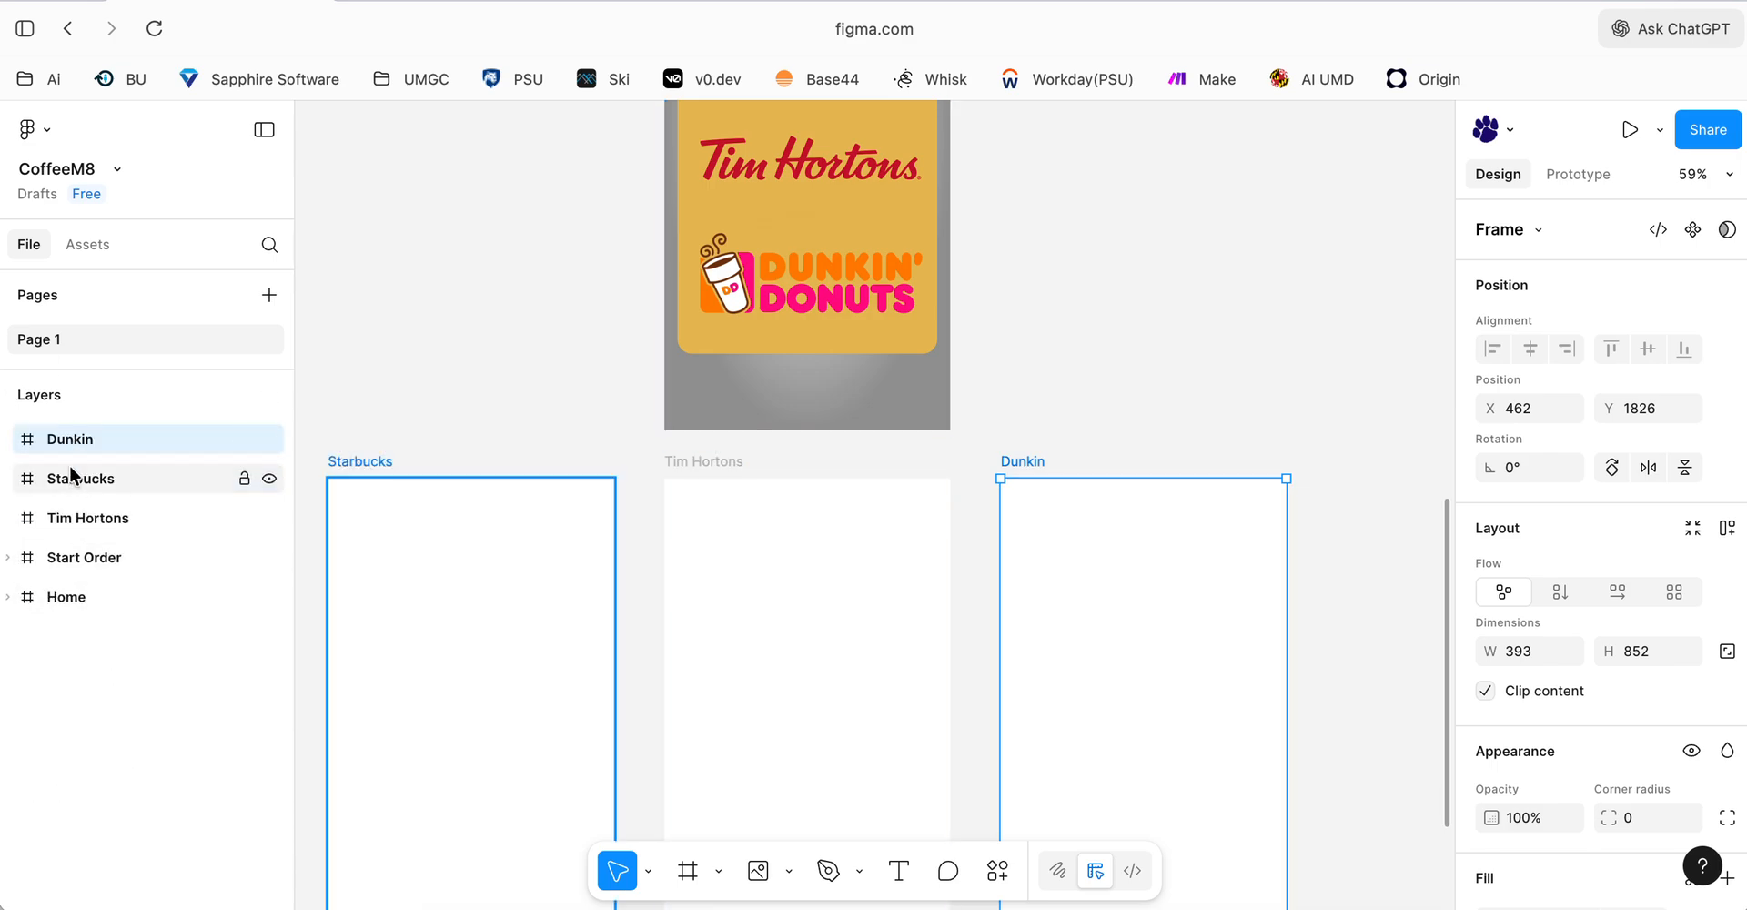
- Reorder the frames in the layer list as Home, Start Order, Starbucks, Tim Hortons, Dunkin
drag(48, 439, 101, 626)
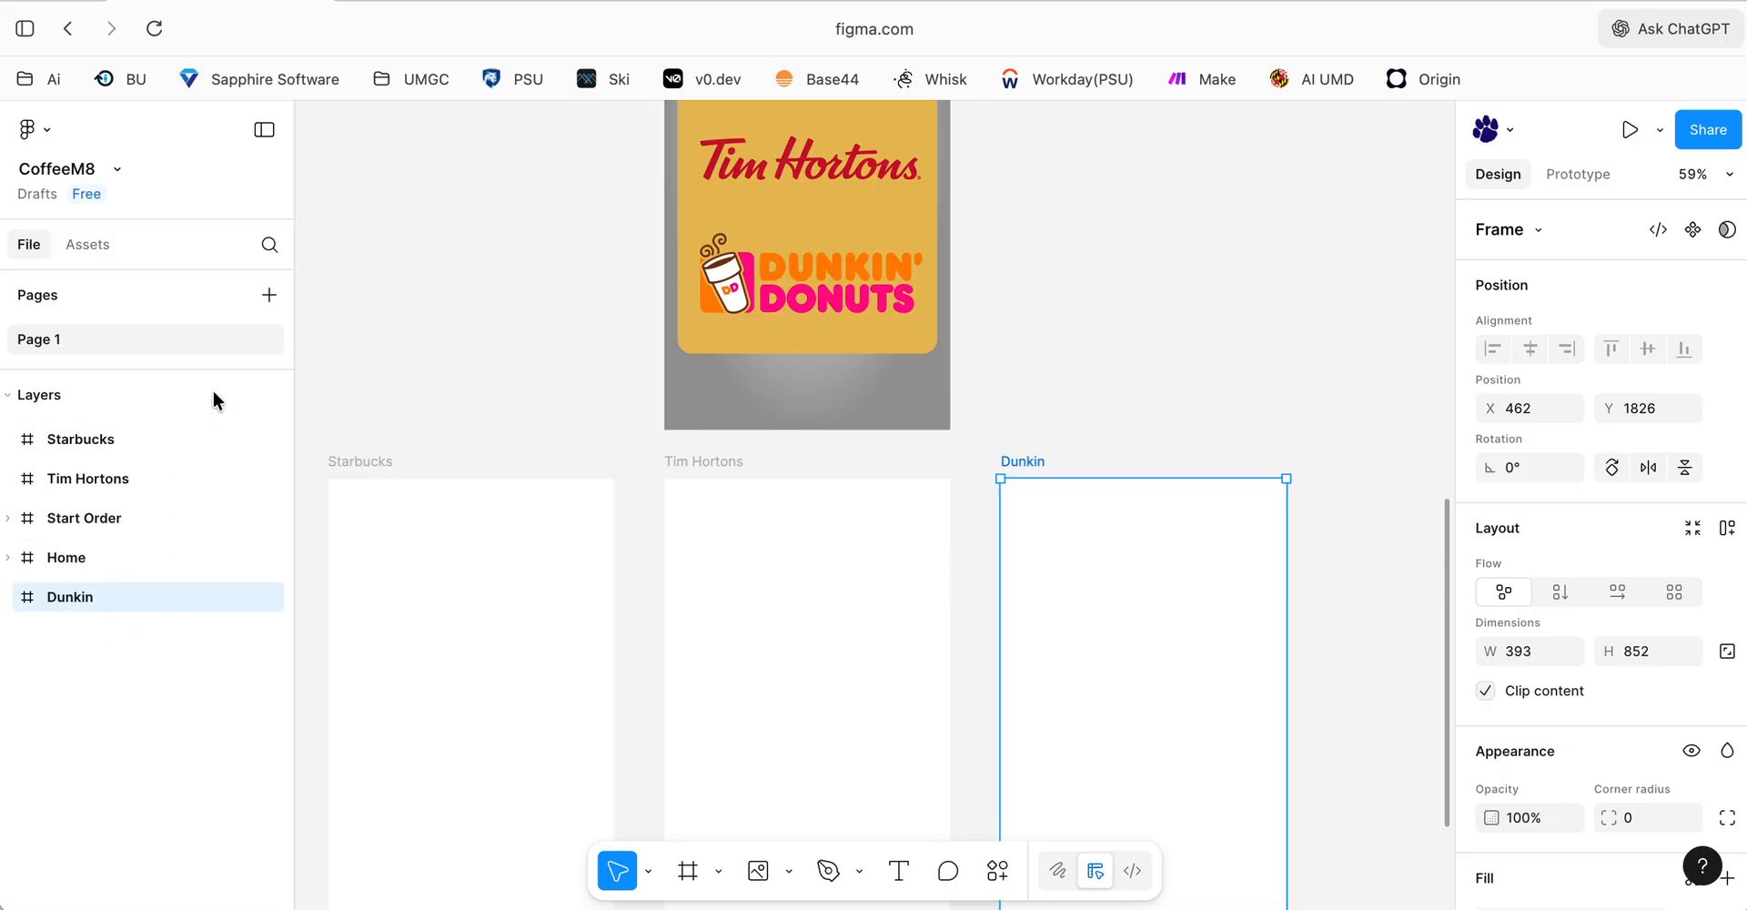
drag(73, 439, 106, 573)
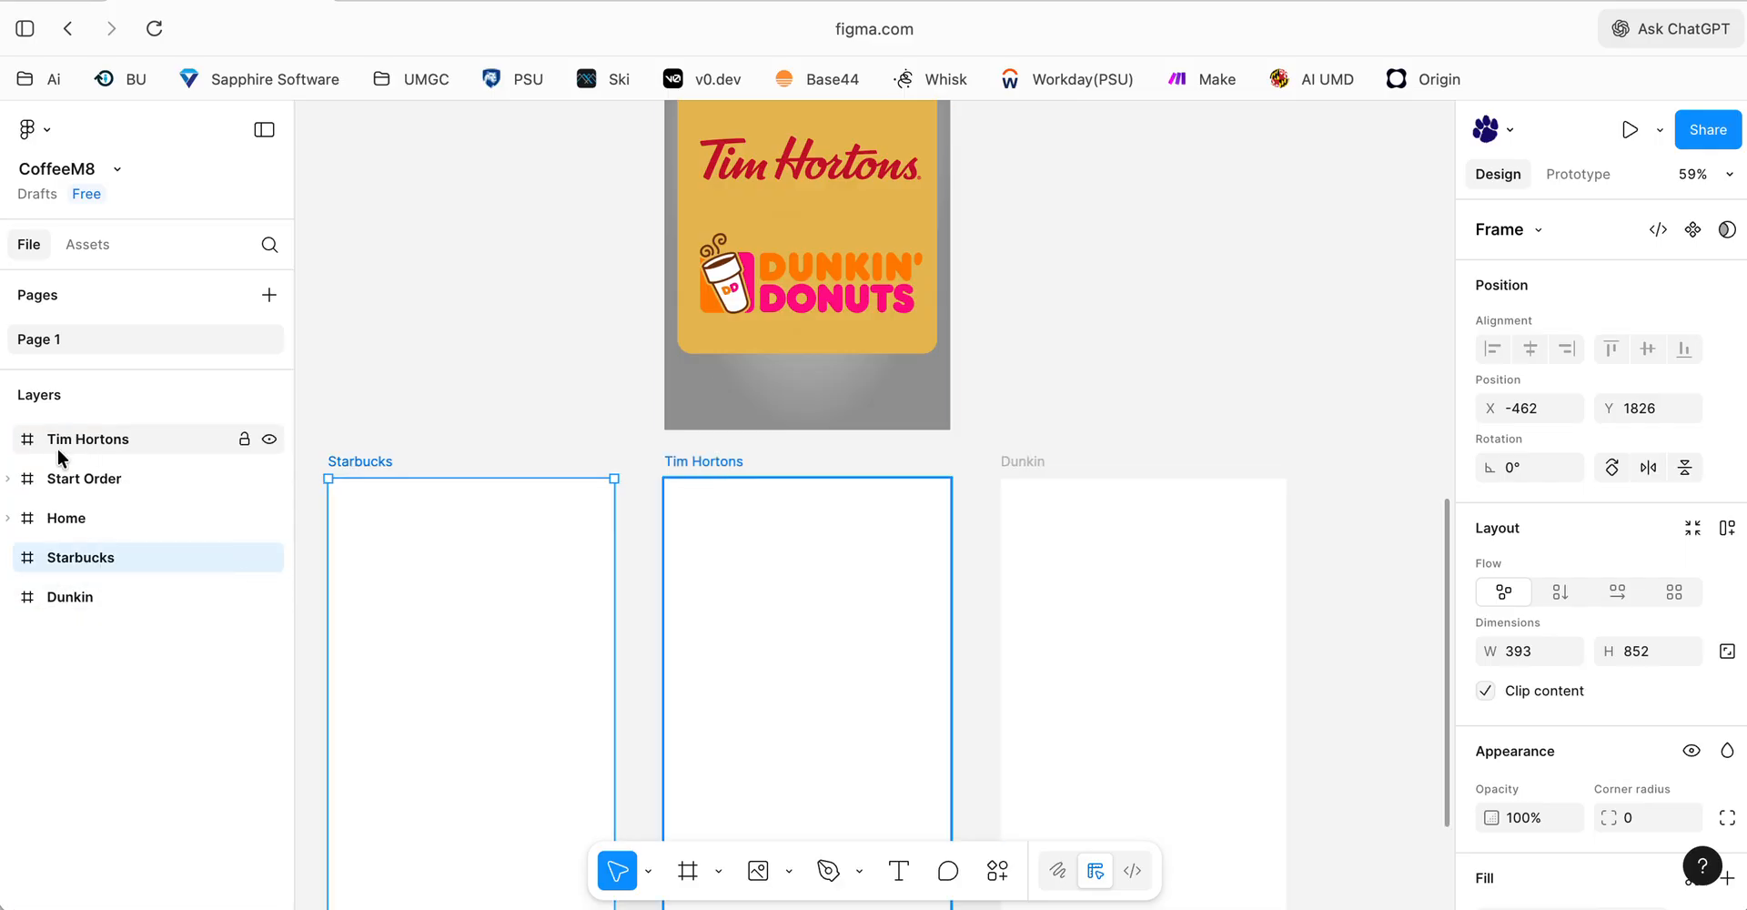
drag(70, 444, 129, 570)
drag(73, 475, 98, 423)
drag(94, 568, 19, 579)
- Check the Starbucks, Tim Hortons and Dunkin frames against the Home and Start Order screens above them
click(533, 590)
click(799, 597)
click(1063, 602)
scroll(1062, 596, up, 3)
scroll(1062, 593, up, 5)
scroll(1062, 592, down, 4)
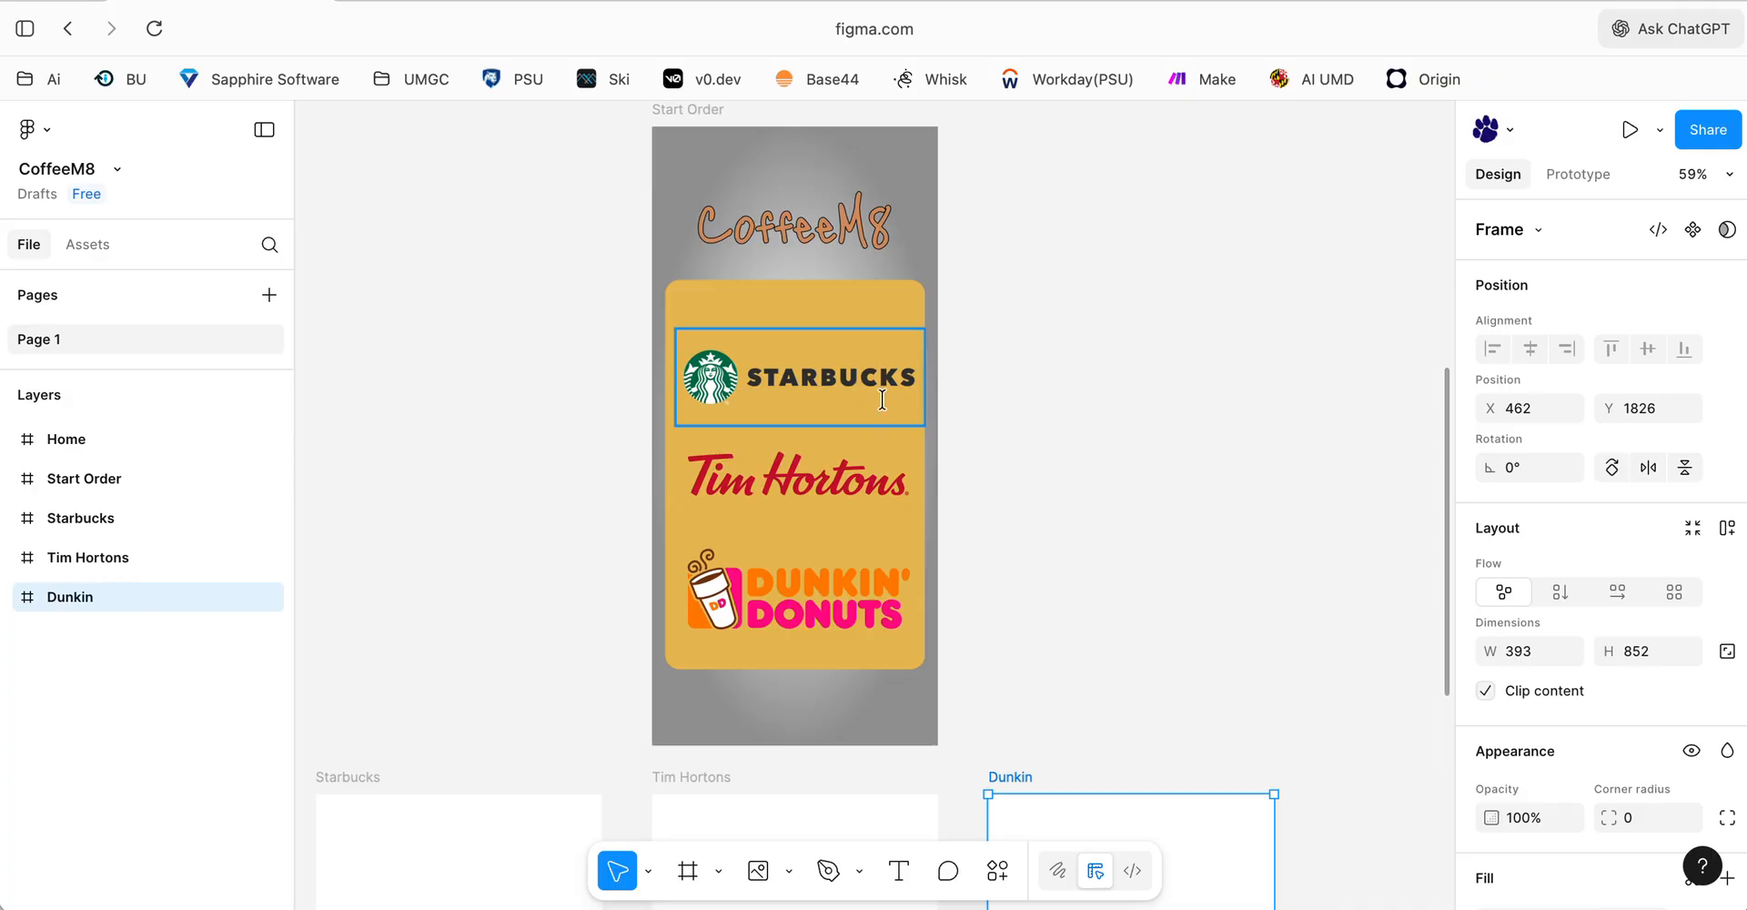
scroll(848, 378, down, 1)
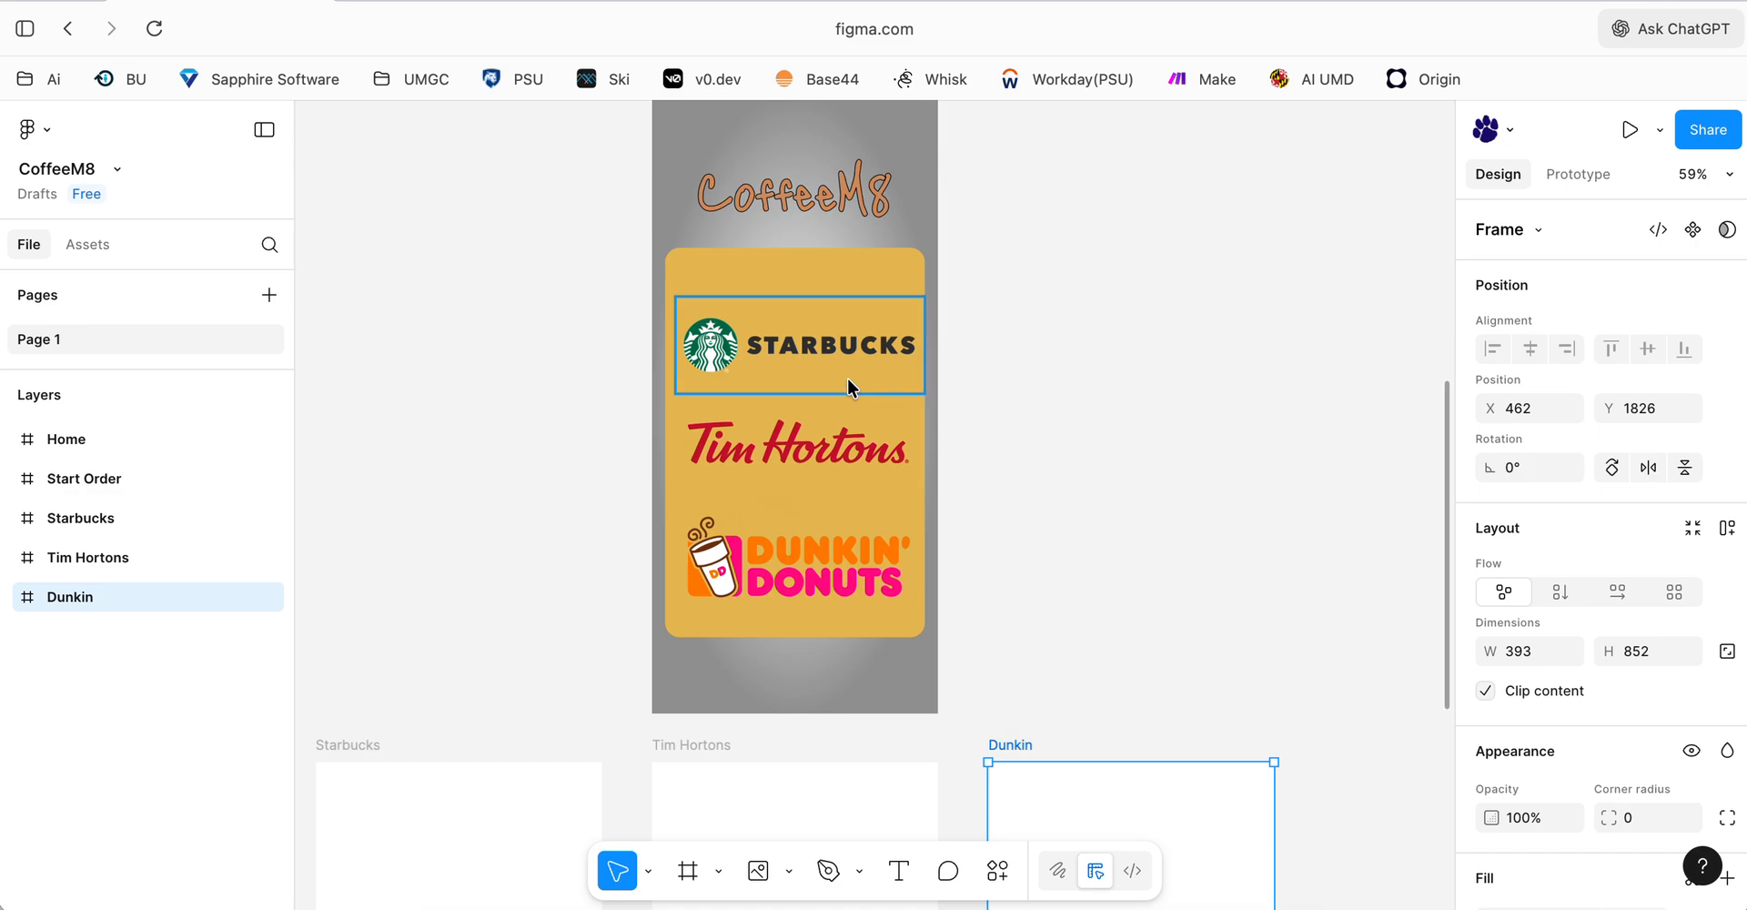
scroll(849, 378, down, 1)
scroll(848, 378, left, 4)
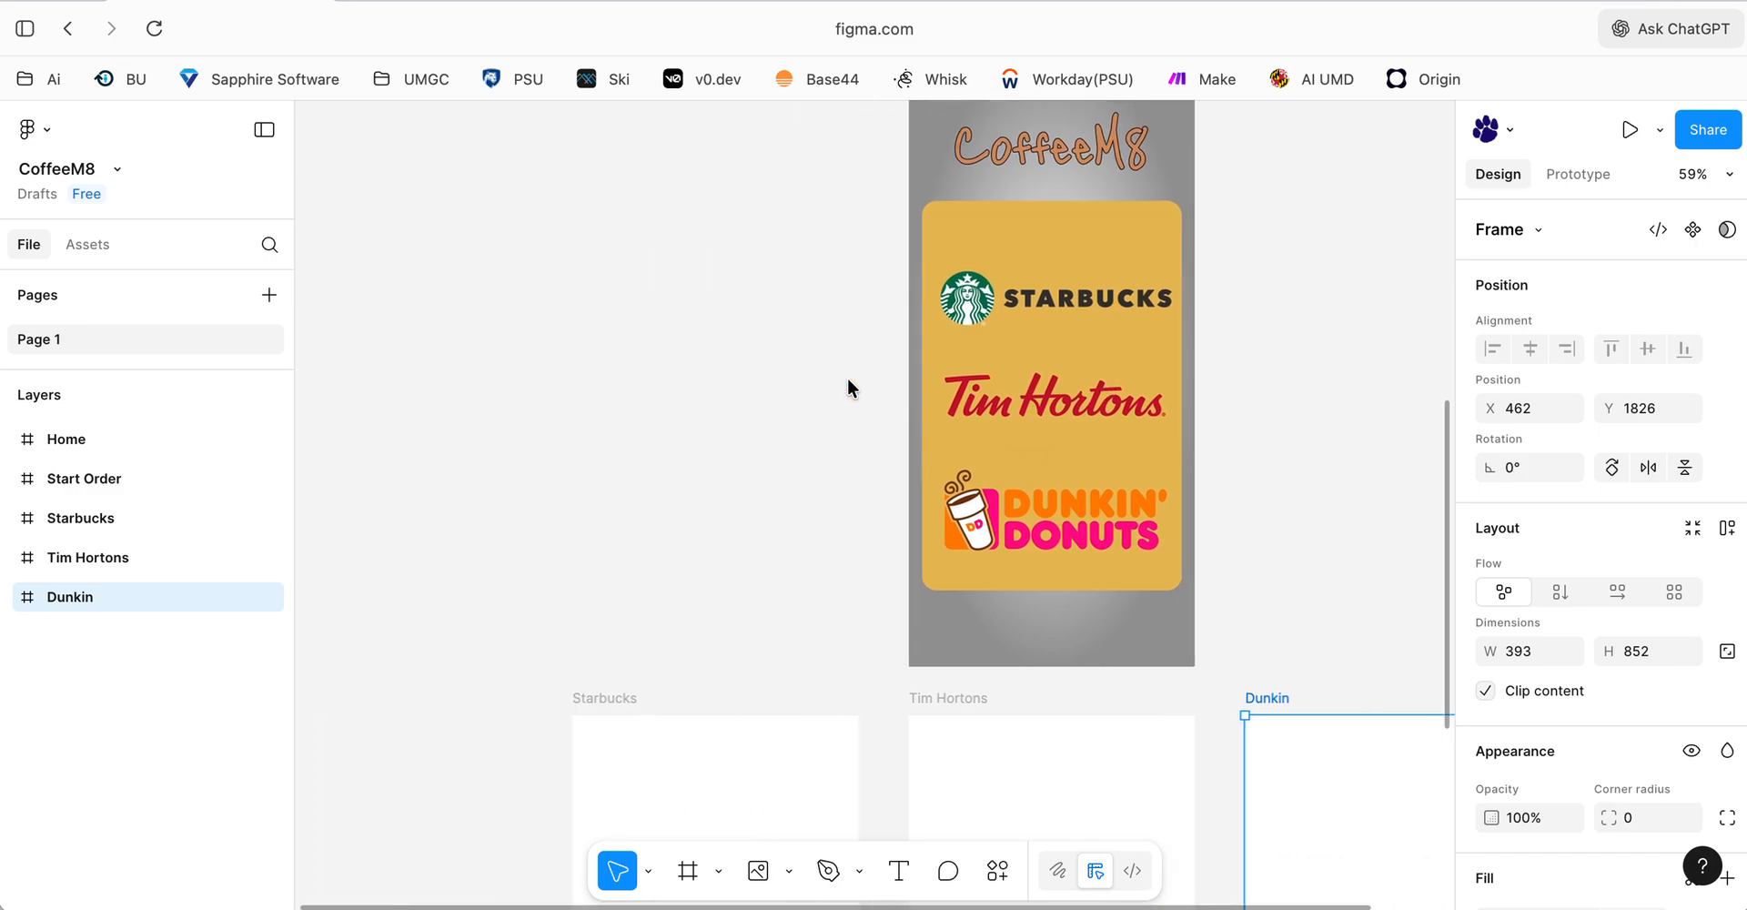
scroll(946, 391, up, 5)
scroll(946, 391, left, 1)
scroll(956, 405, down, 6)
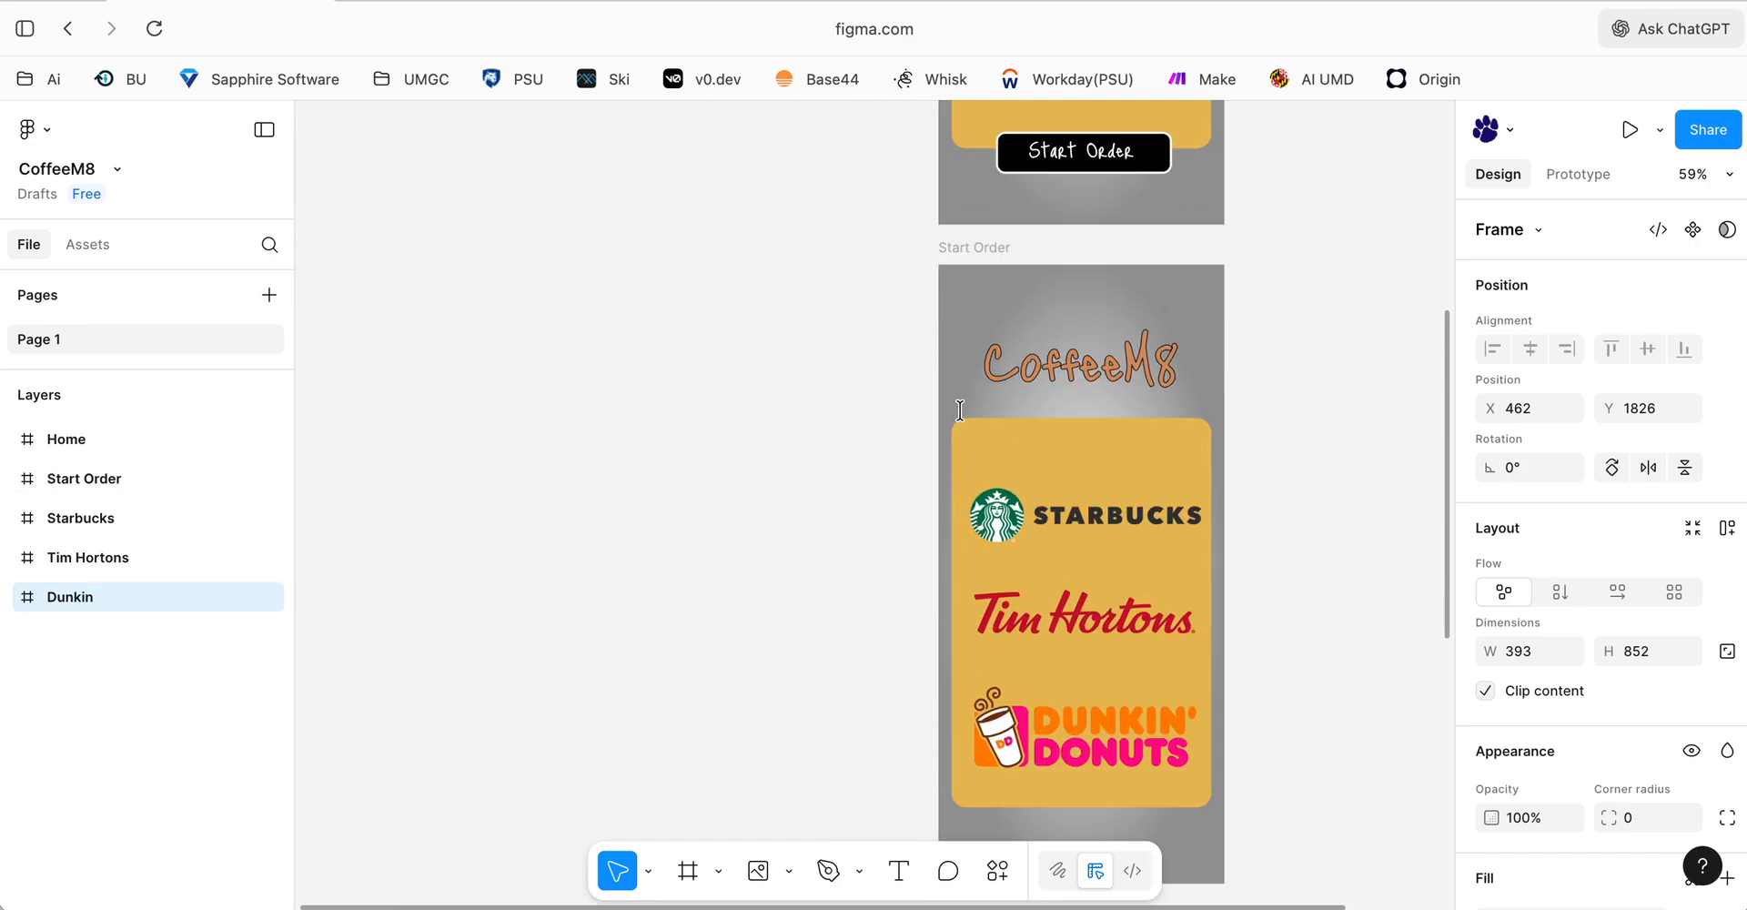
scroll(961, 411, down, 6)
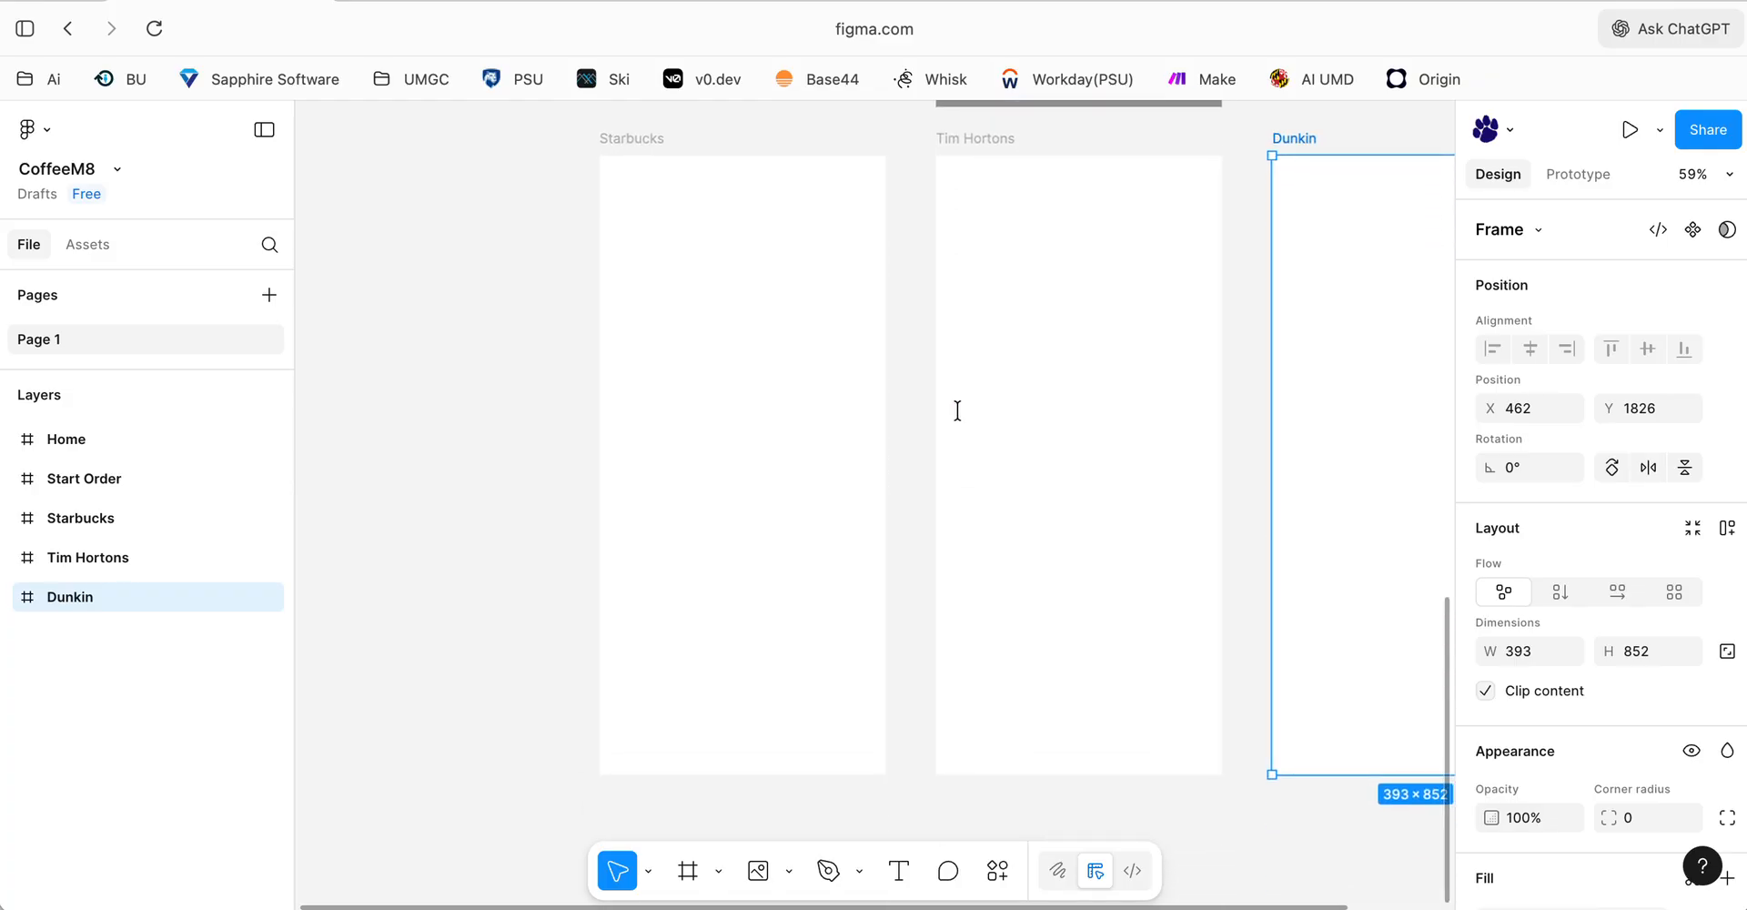
- Import the Menu Starbucks Coffee Company PNG from the img folder and place it inside the Starbucks frame
click(789, 871)
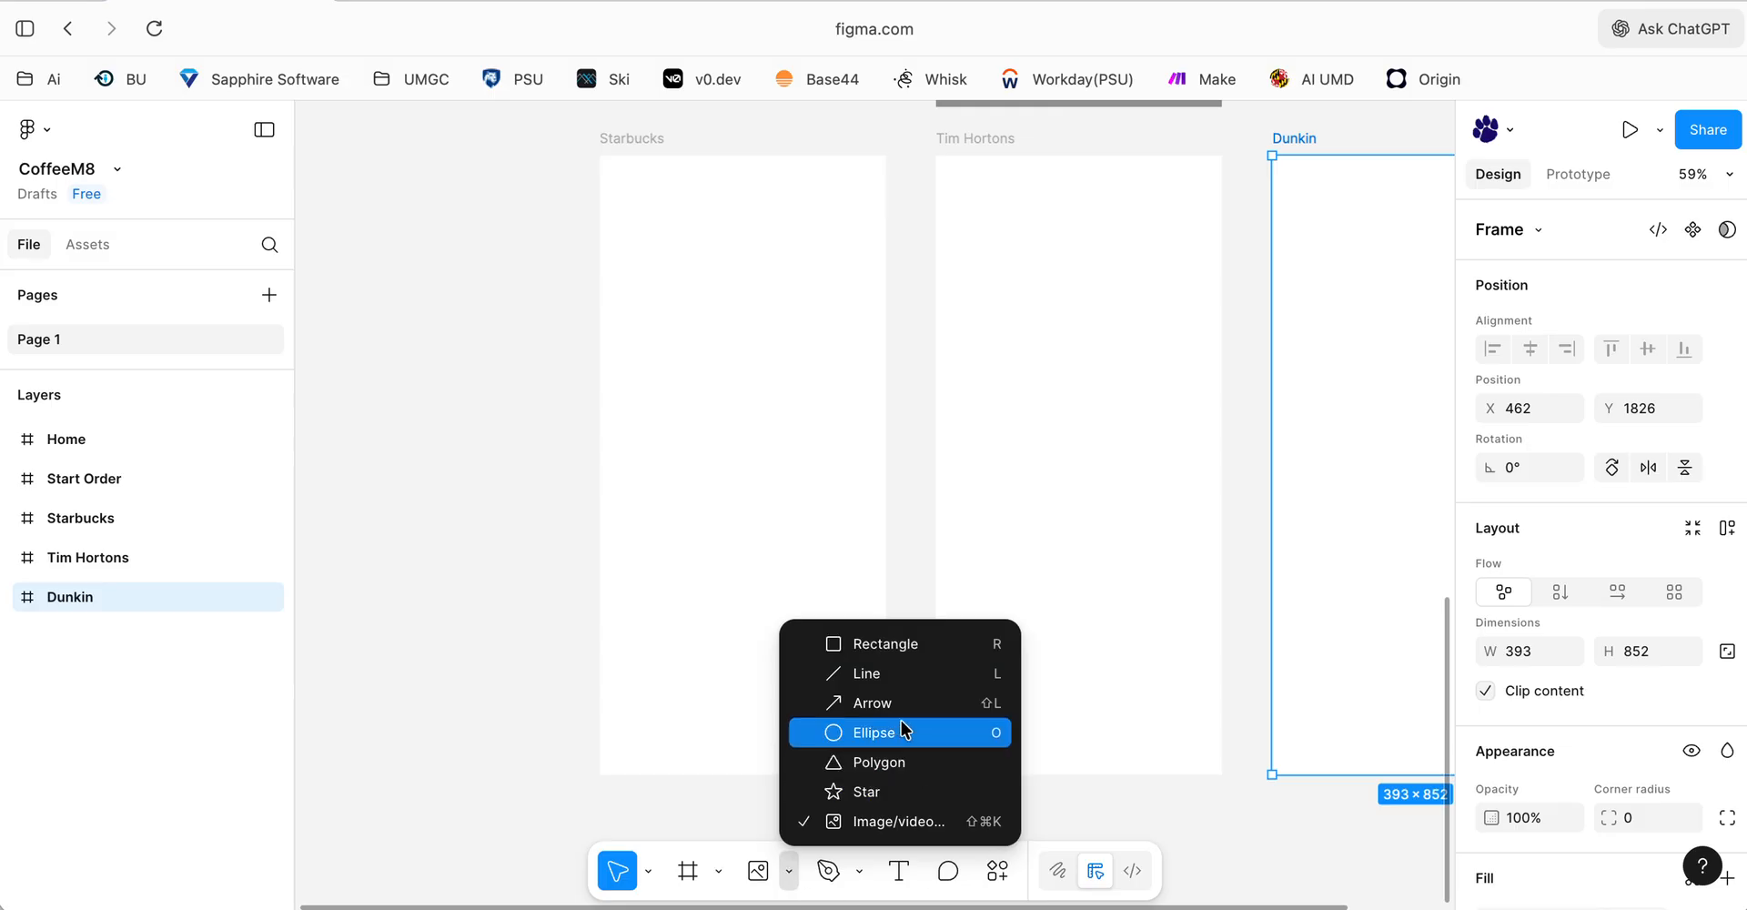
click(878, 823)
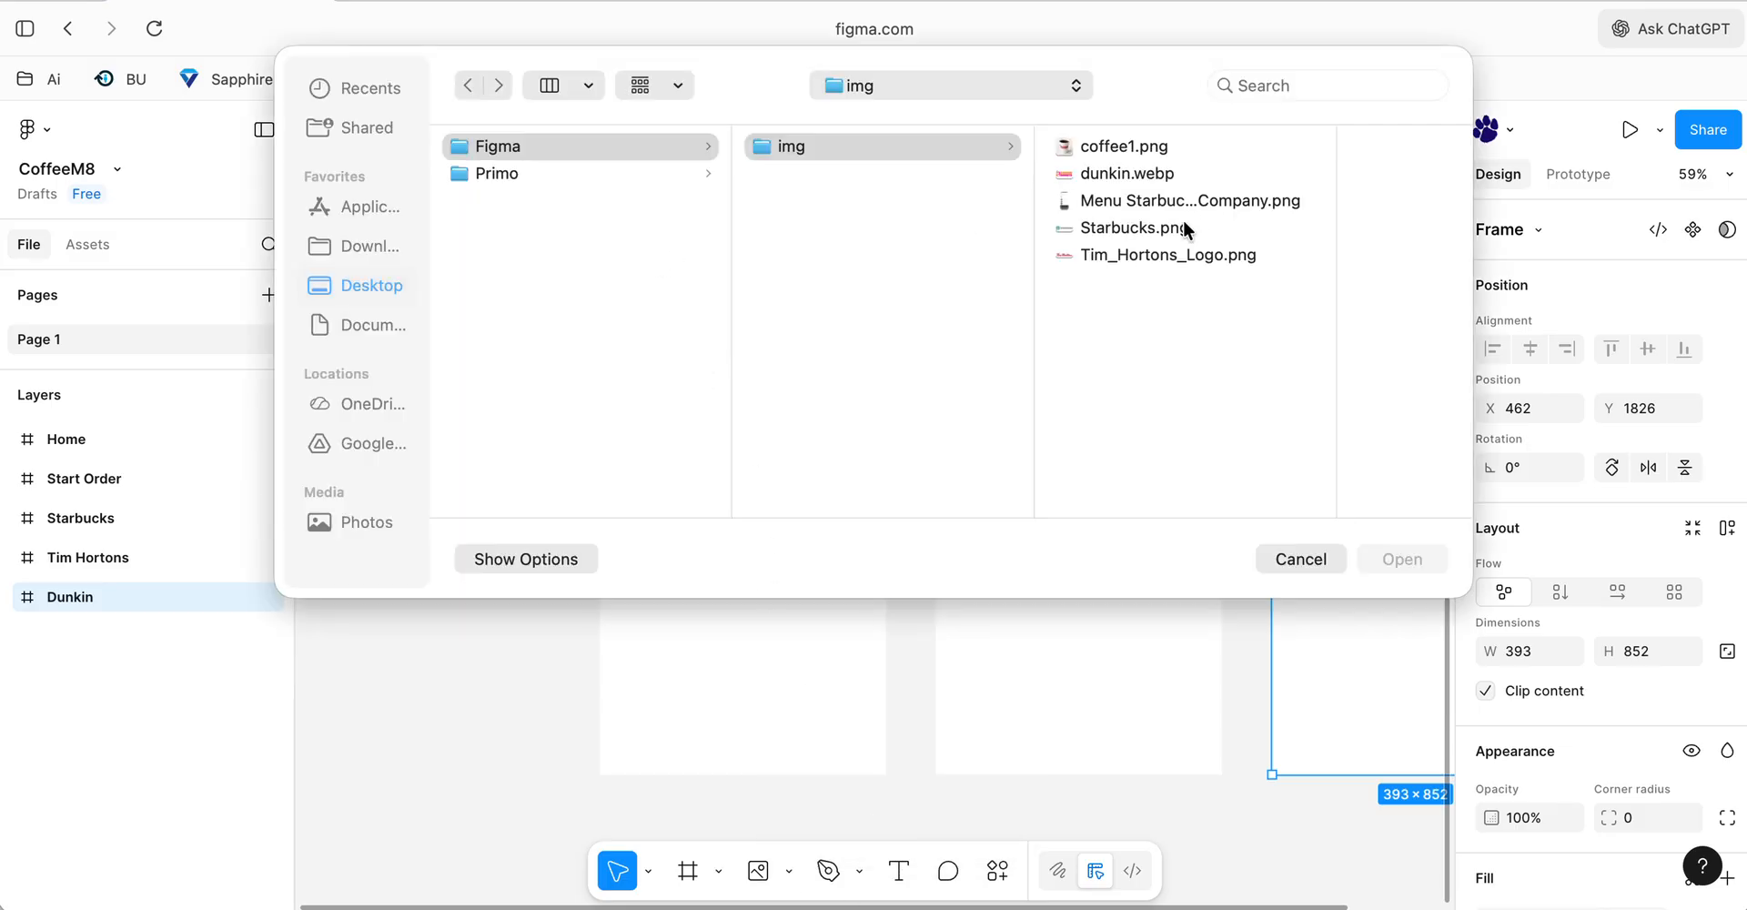
click(1111, 223)
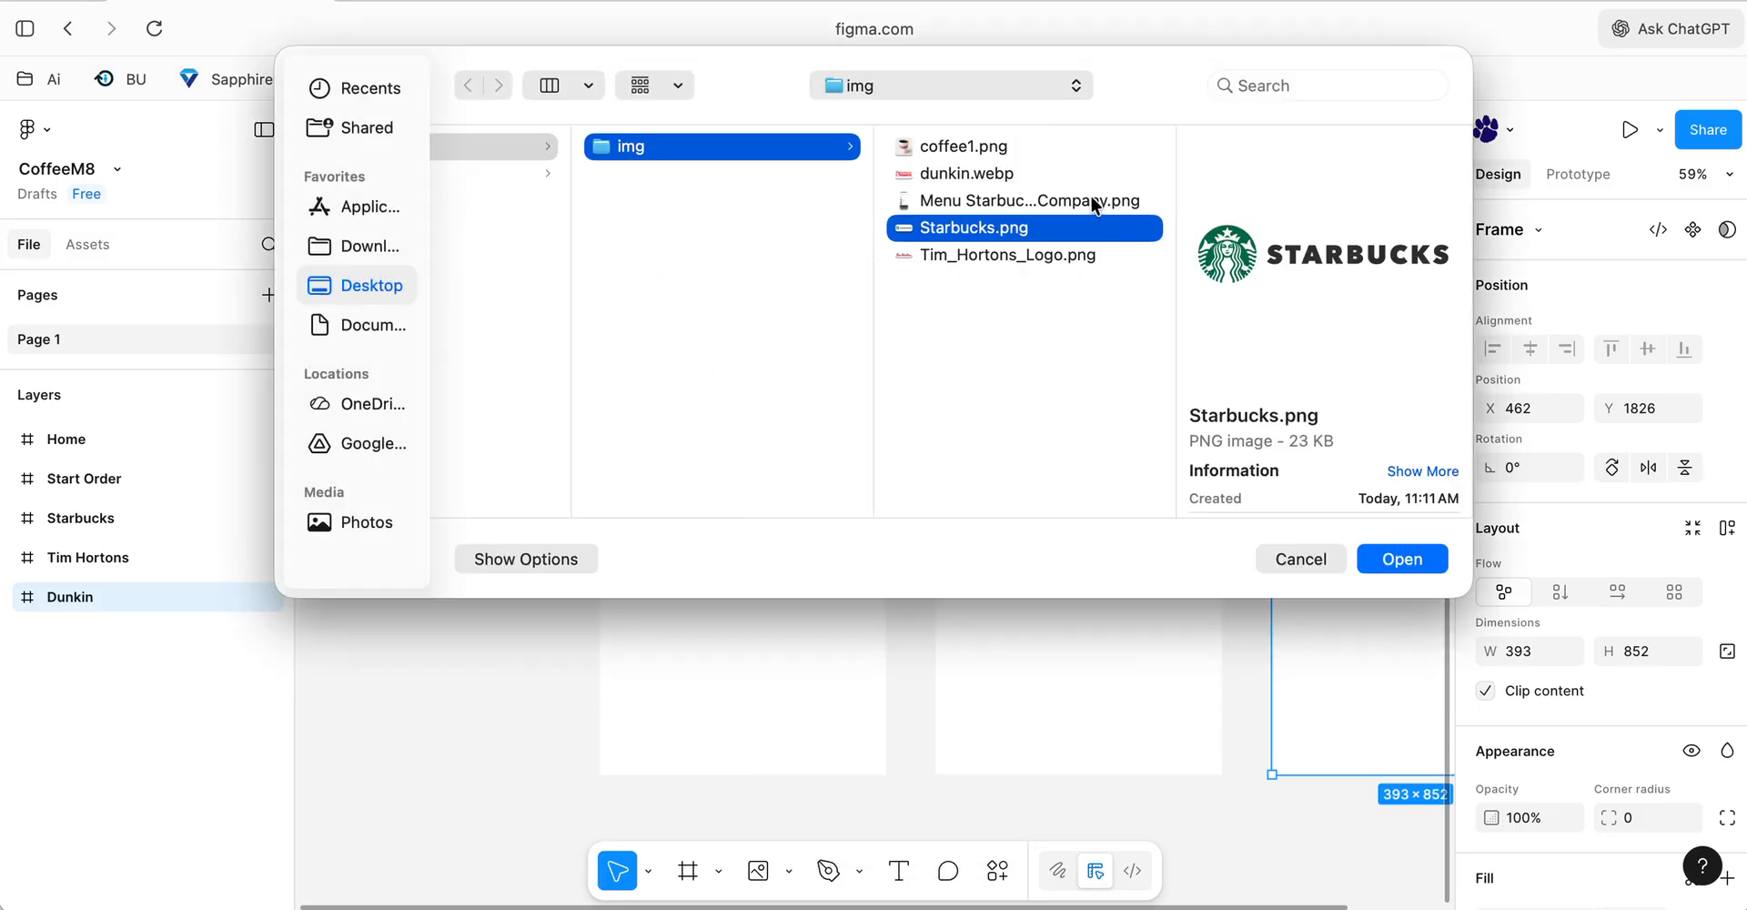
click(1101, 204)
click(1404, 559)
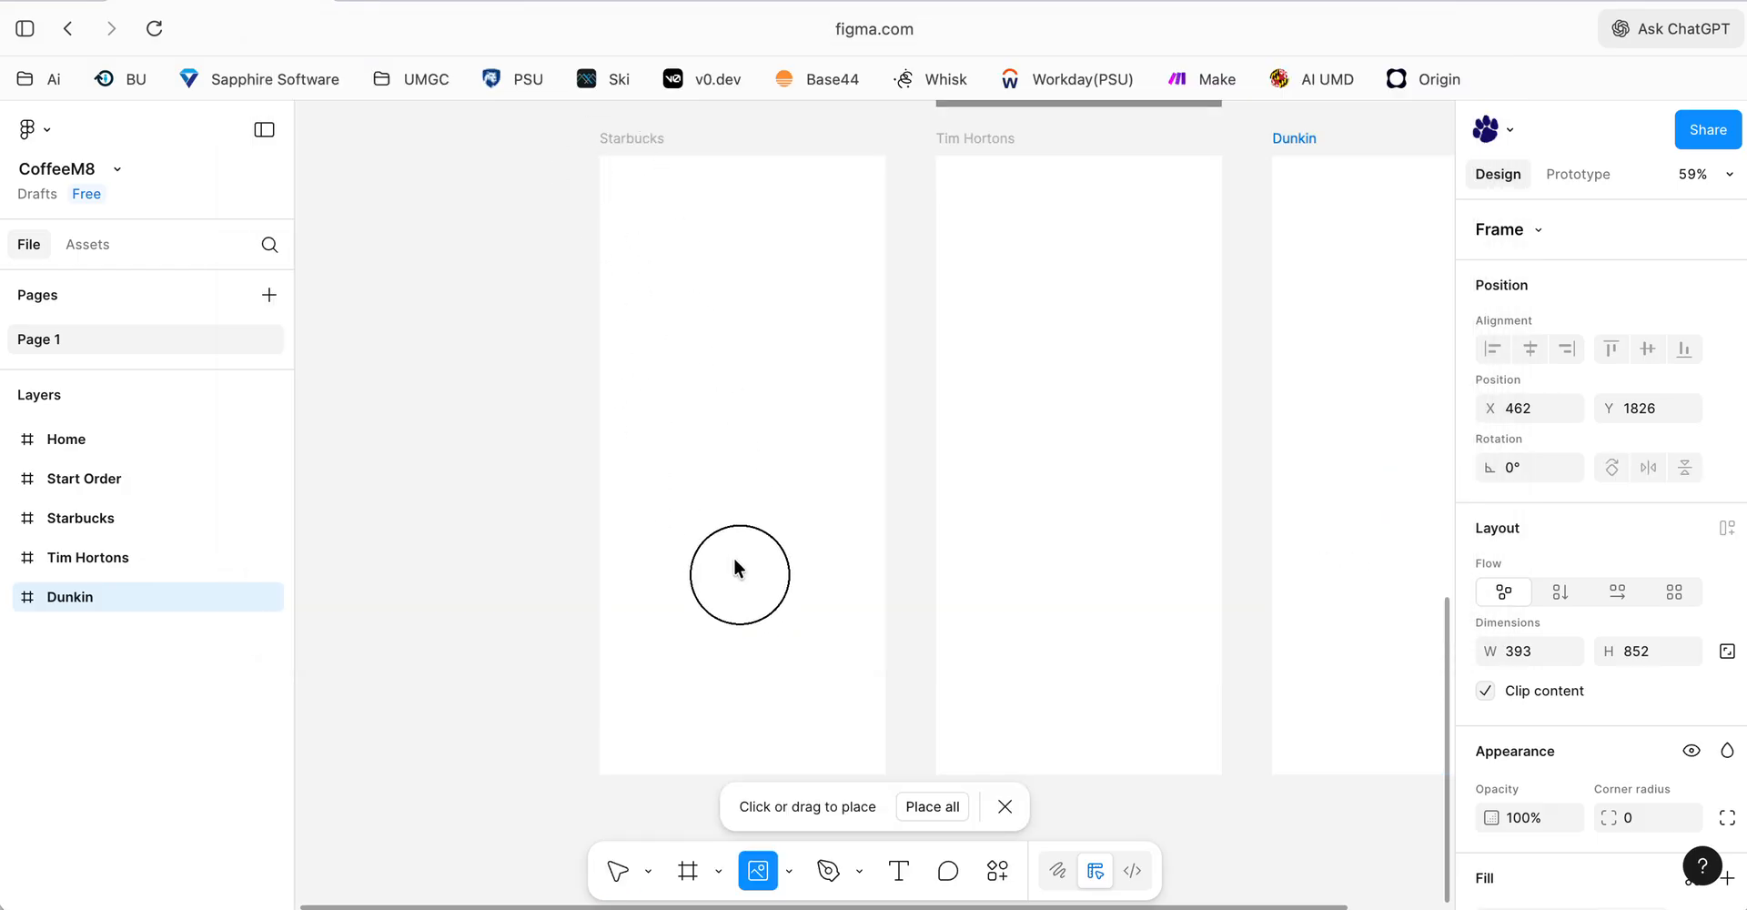
drag(640, 317, 849, 685)
- Move and enlarge the Starbucks menu image so it fills the whole Starbucks frame
drag(775, 478, 732, 318)
drag(808, 610, 884, 739)
click(450, 517)
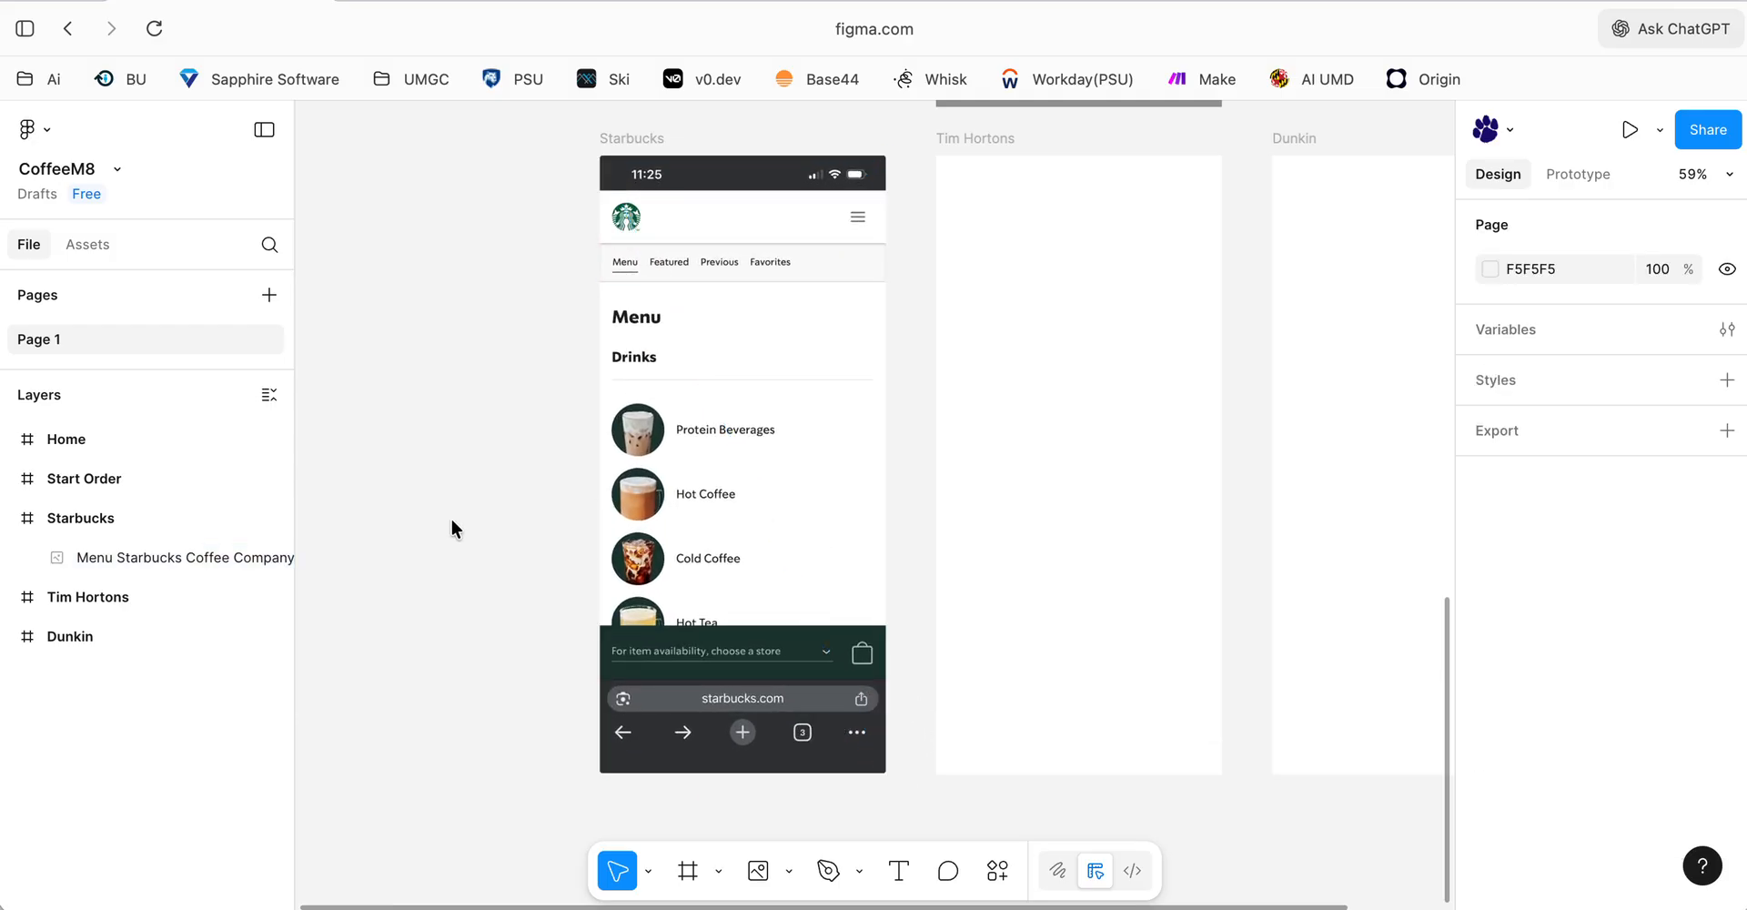
- Draw a 393 × 133 rectangle across the bottom of the Starbucks frame, covering the browser bar in the menu image
scroll(475, 512, up, 5)
scroll(477, 521, down, 5)
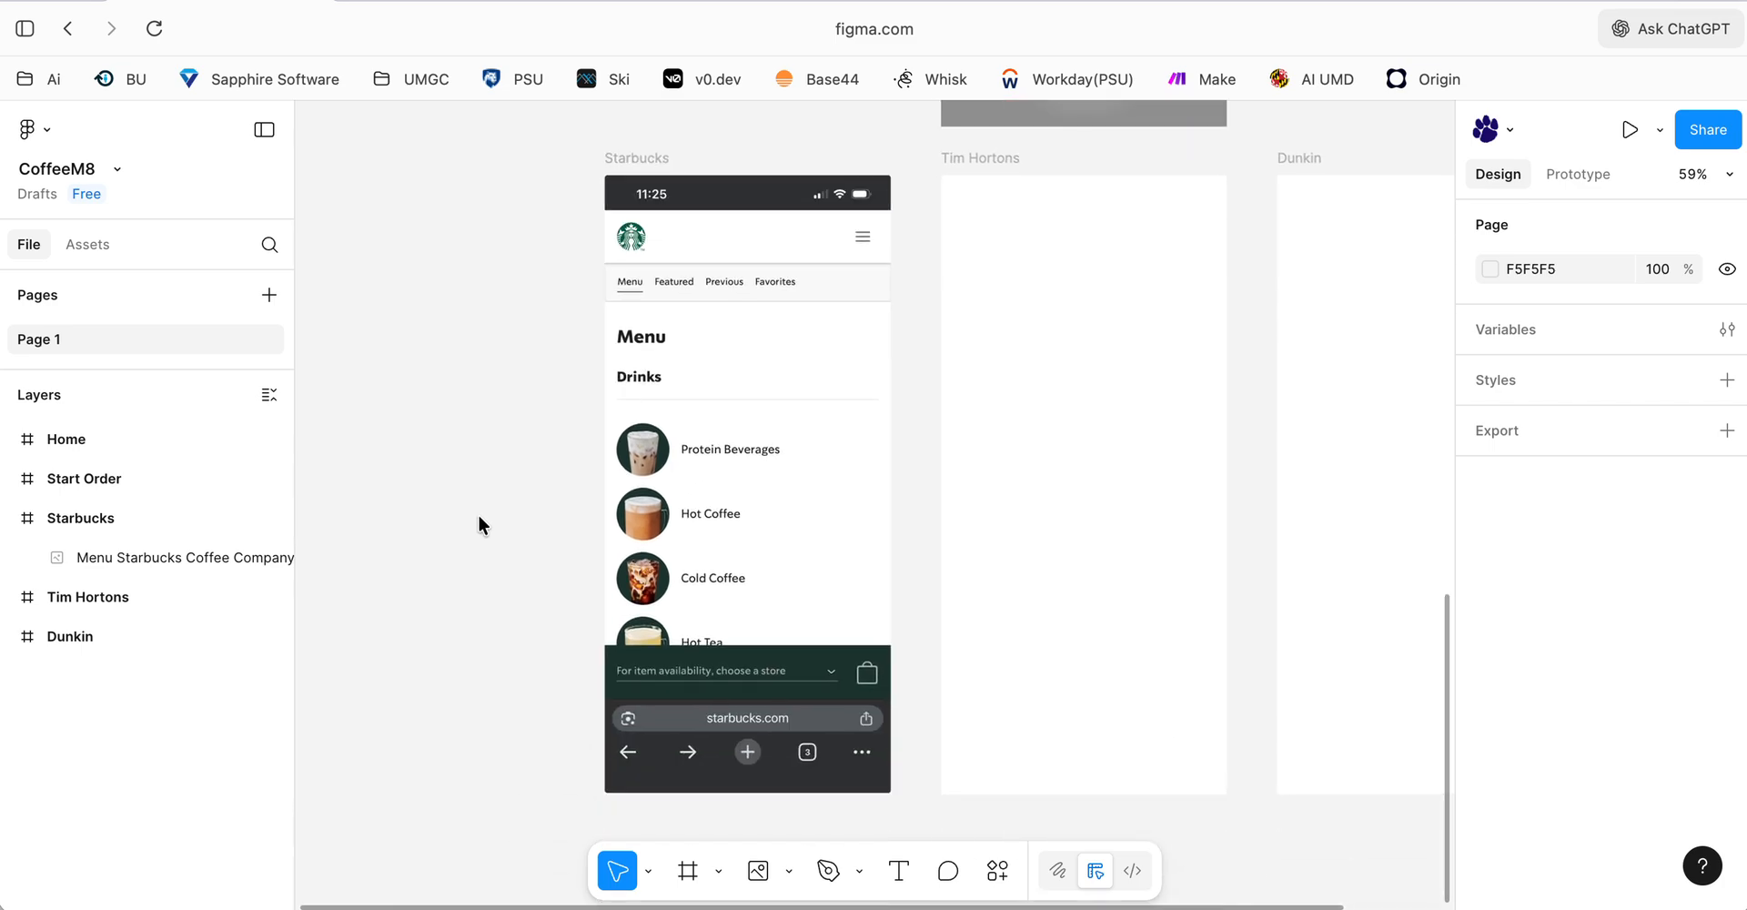
scroll(475, 516, down, 1)
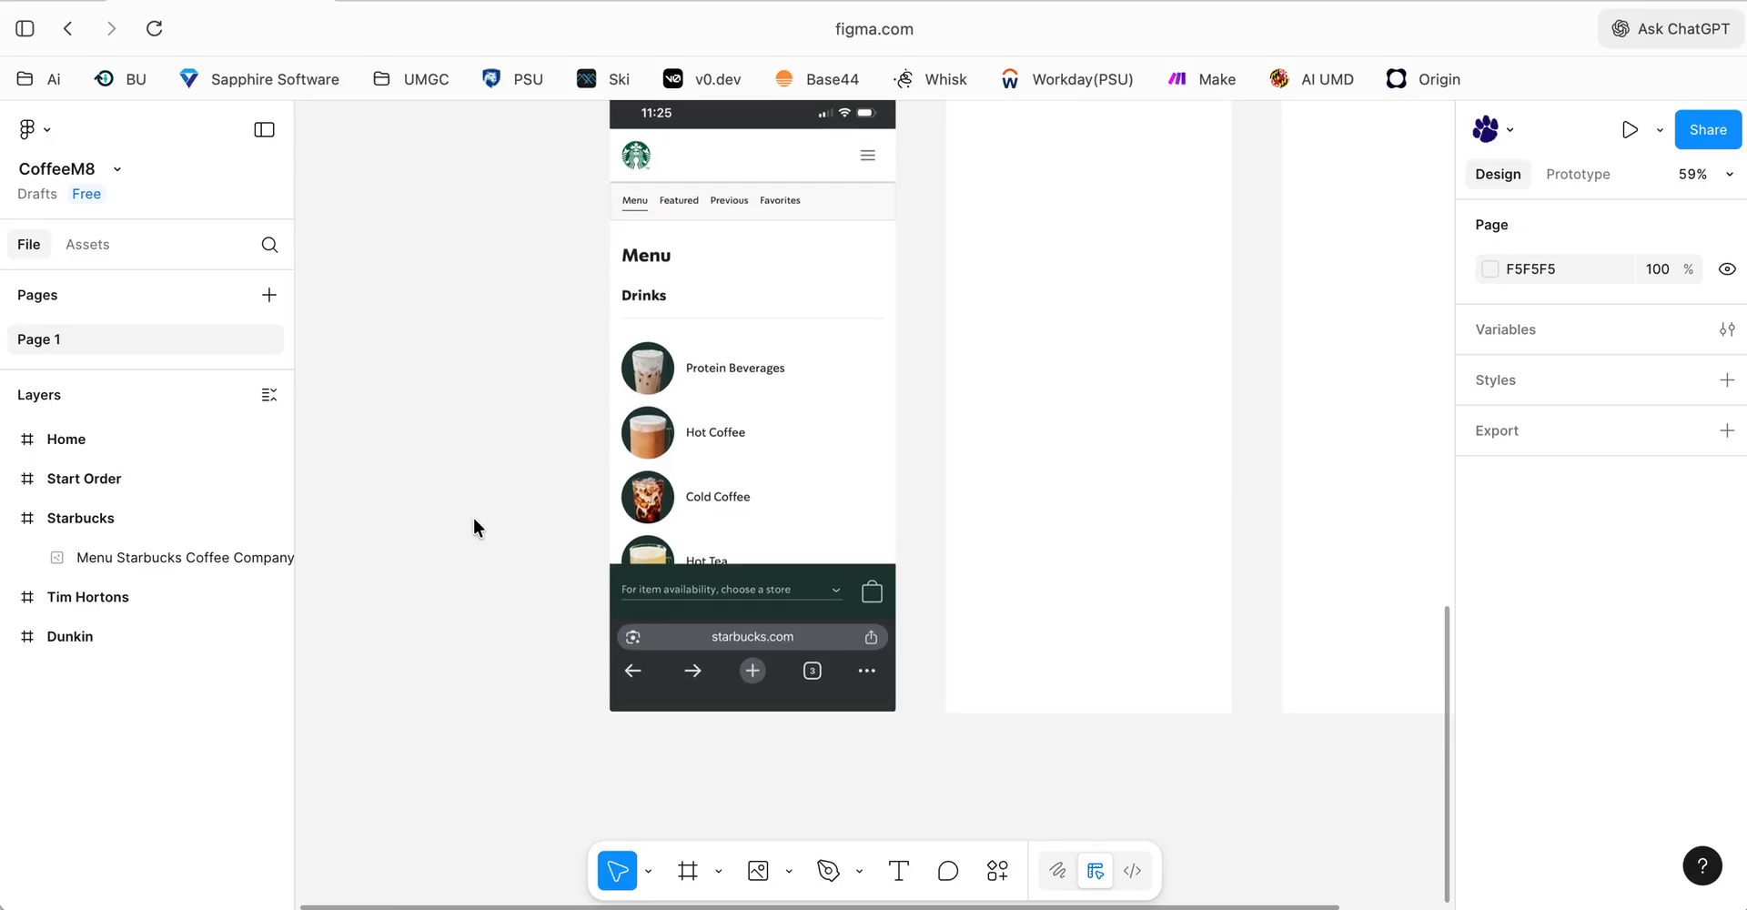
scroll(473, 517, up, 1)
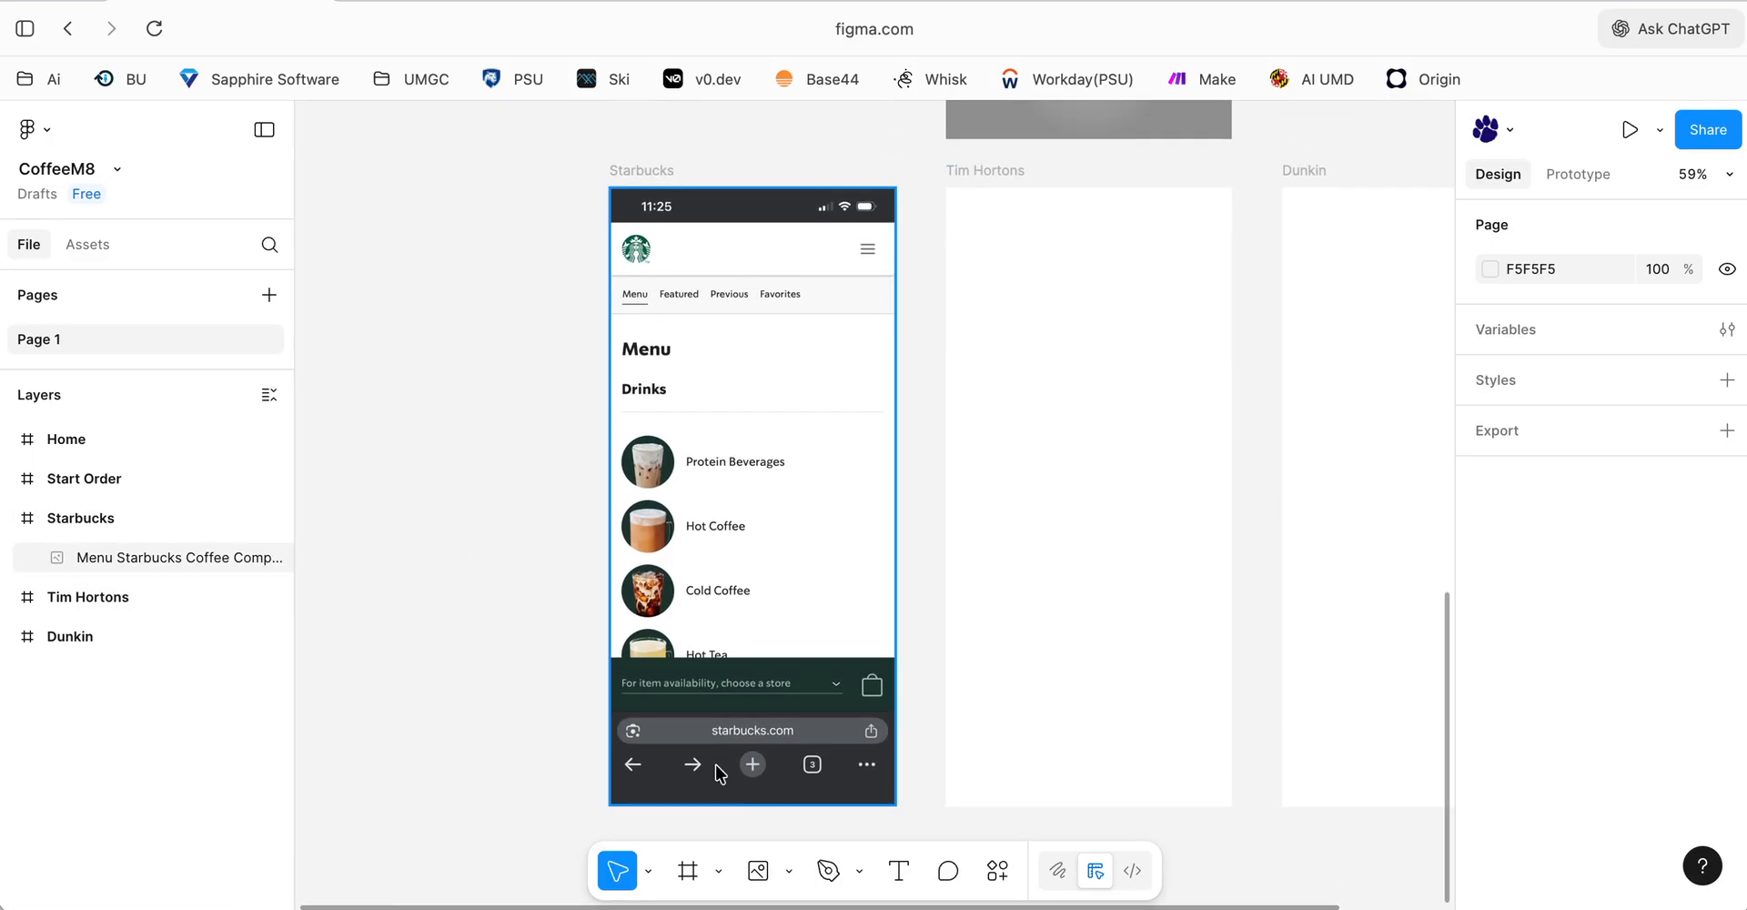
click(789, 871)
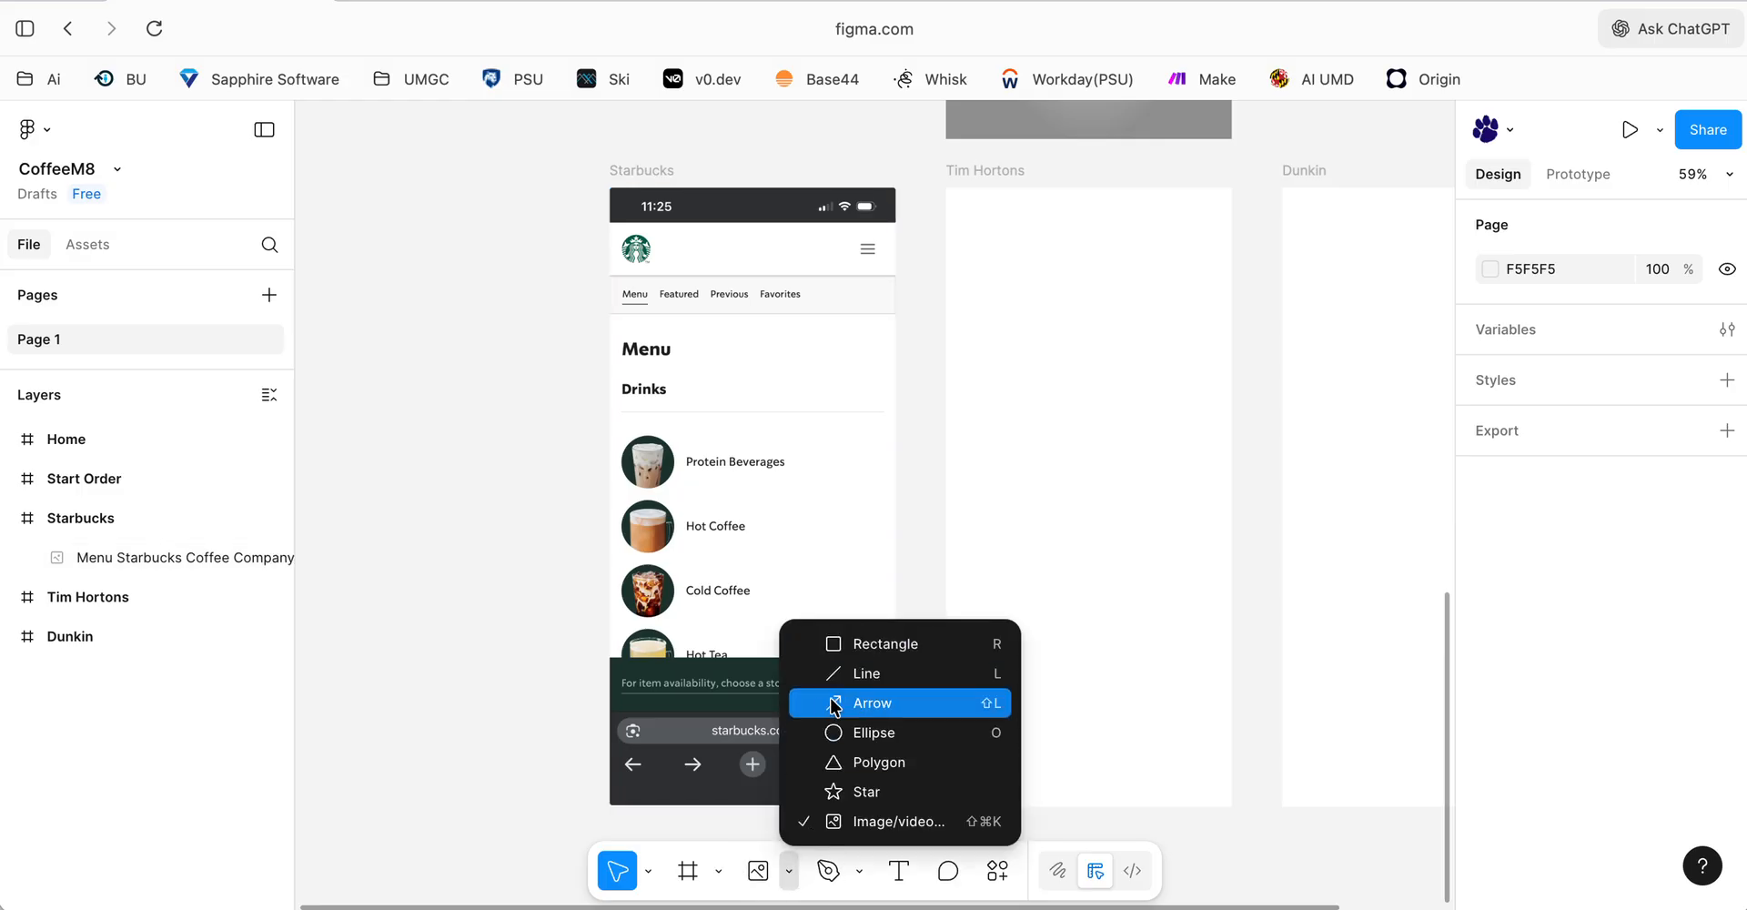
click(885, 645)
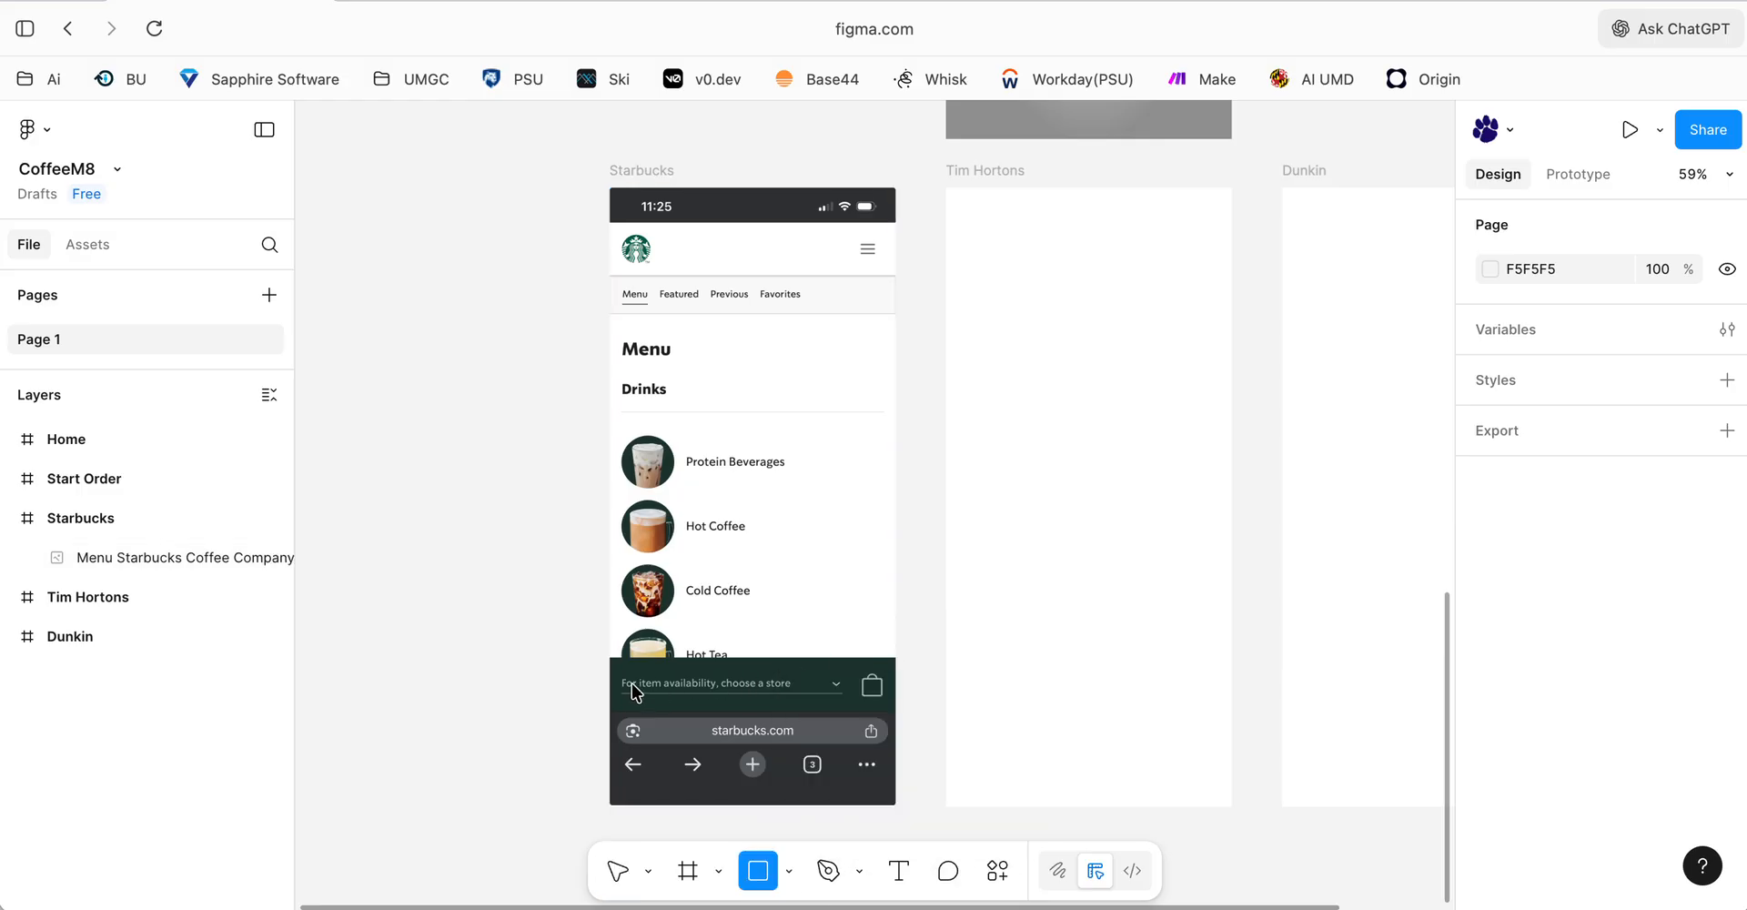
mouse_move(609, 697)
mouse_down()
mouse_move(764, 782)
mouse_move(898, 807)
mouse_up()
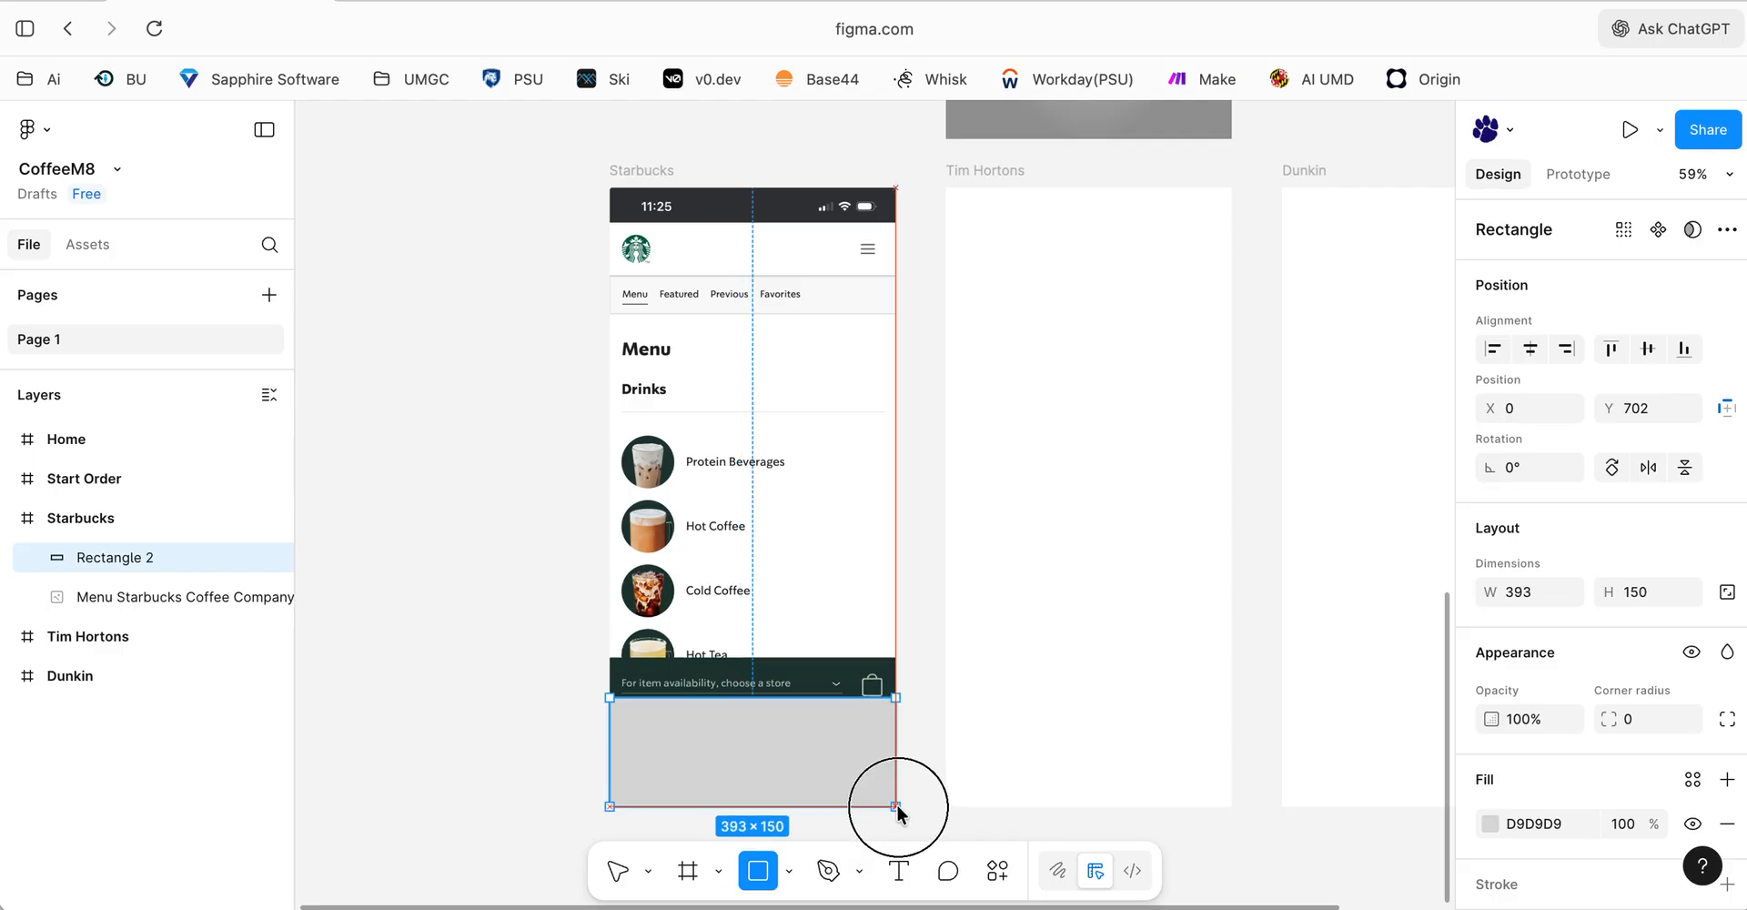
drag(896, 698, 895, 709)
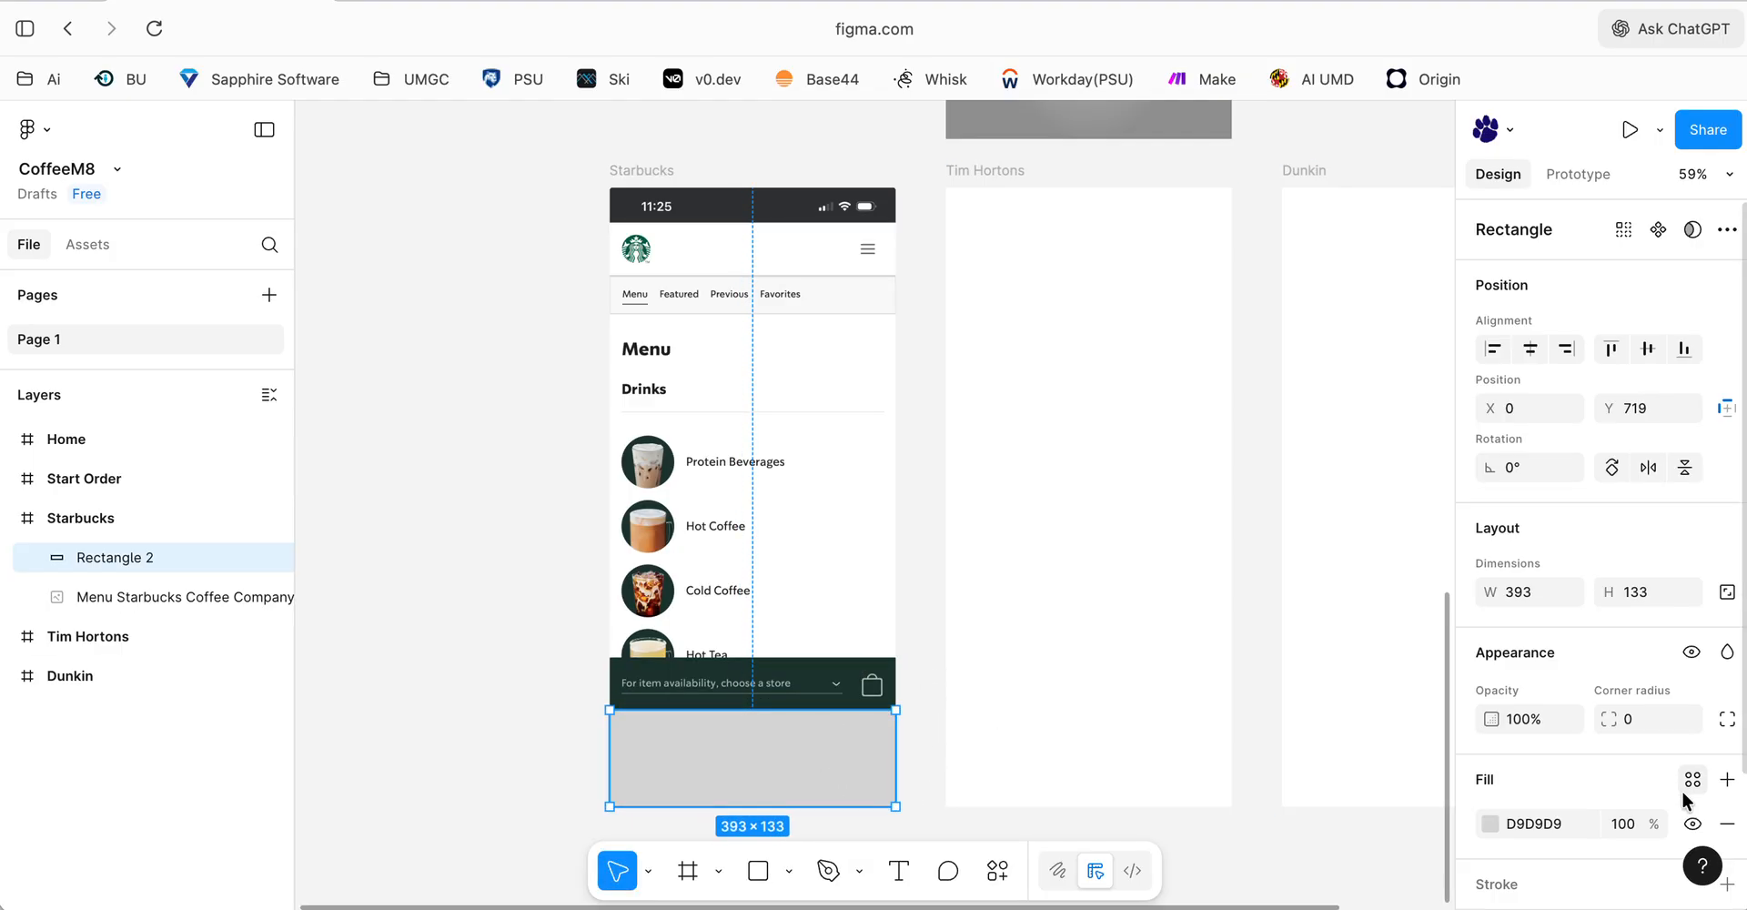
- Change the fill of the rectangle covering the browser bar to white
click(1490, 825)
drag(1254, 503, 1110, 382)
click(990, 456)
click(414, 480)
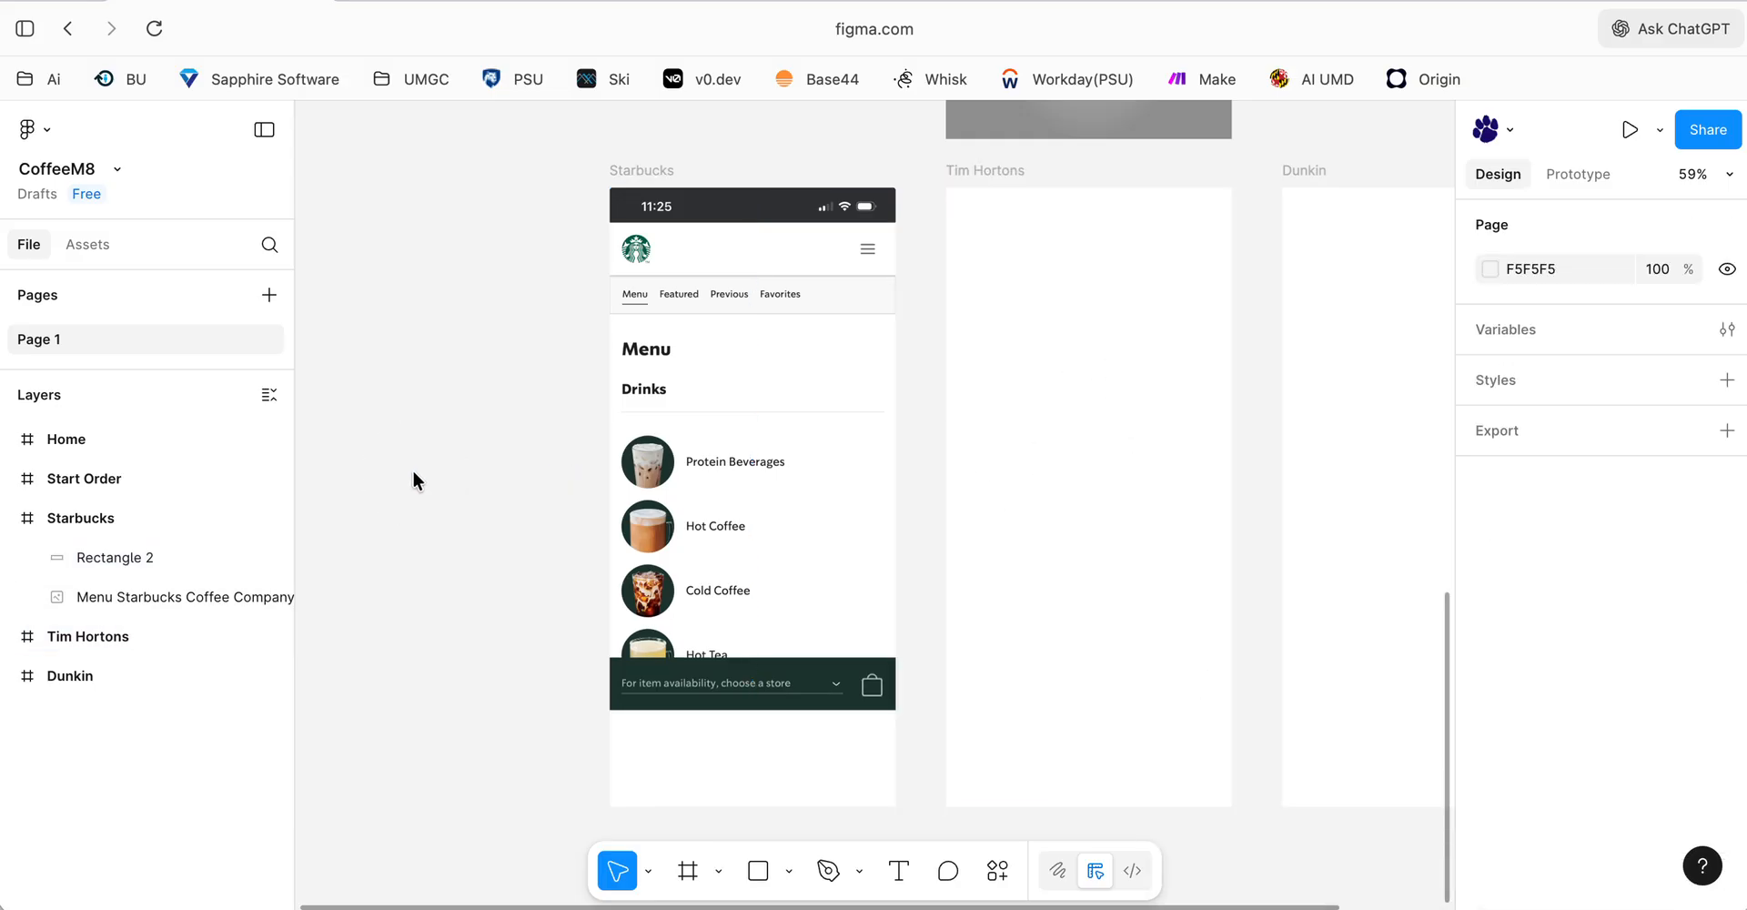
- Copy the Start Order button's text and black rectangle from the Home frame into the Starbucks frame
scroll(414, 481, up, 10)
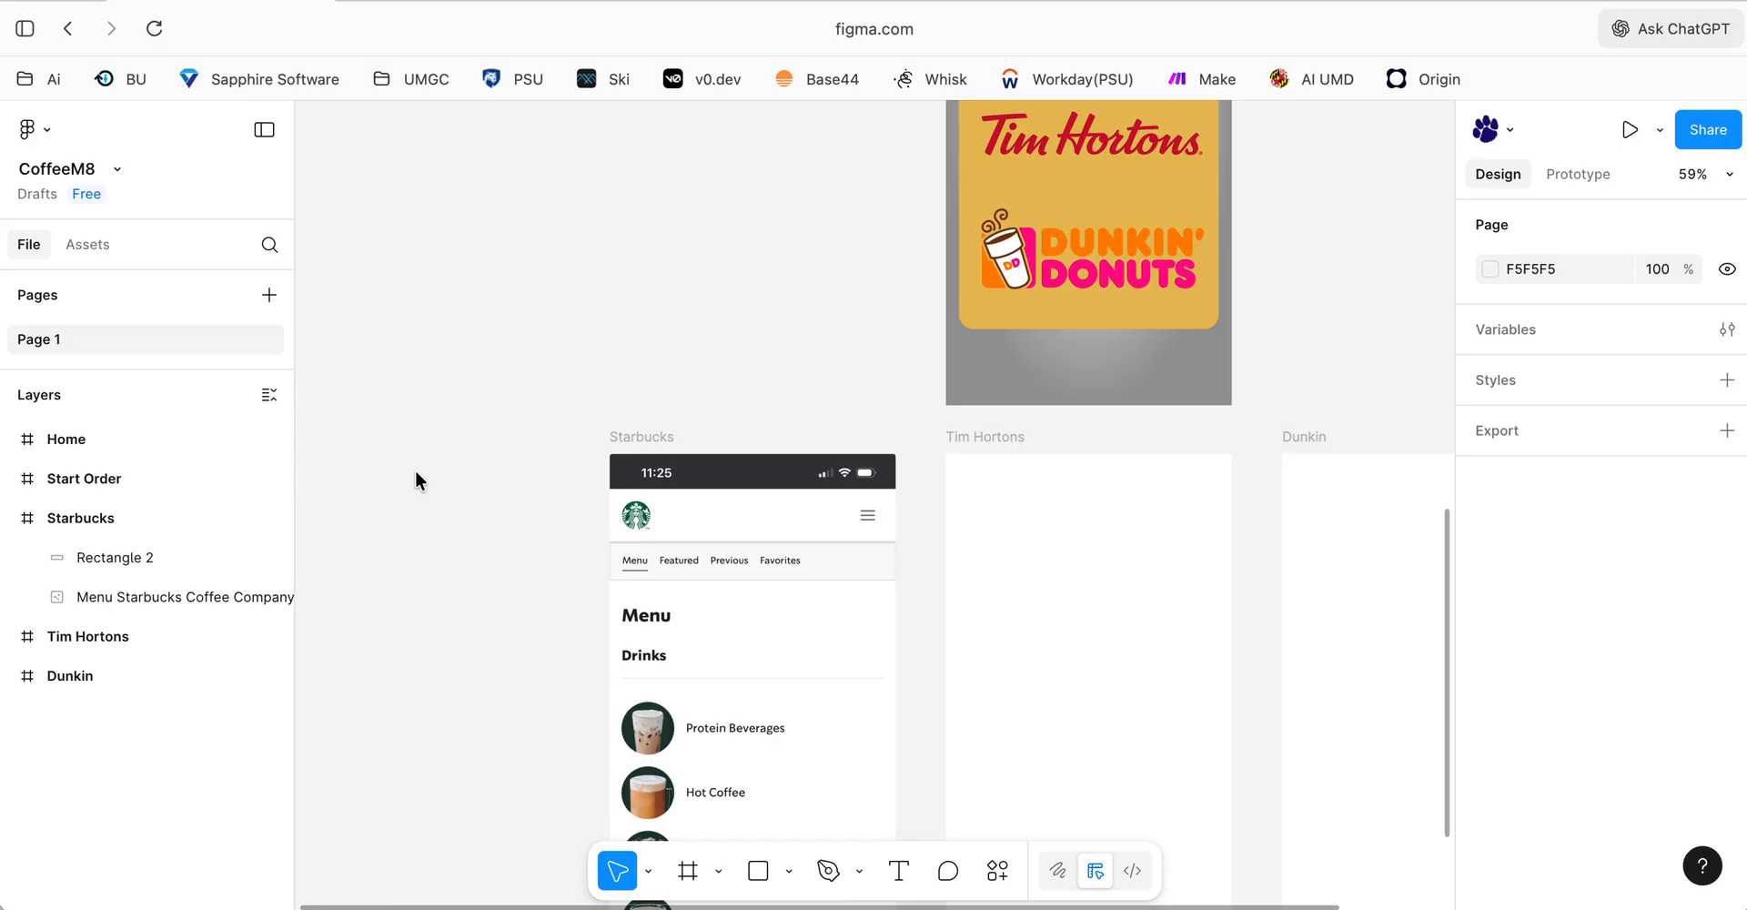
scroll(415, 480, up, 2)
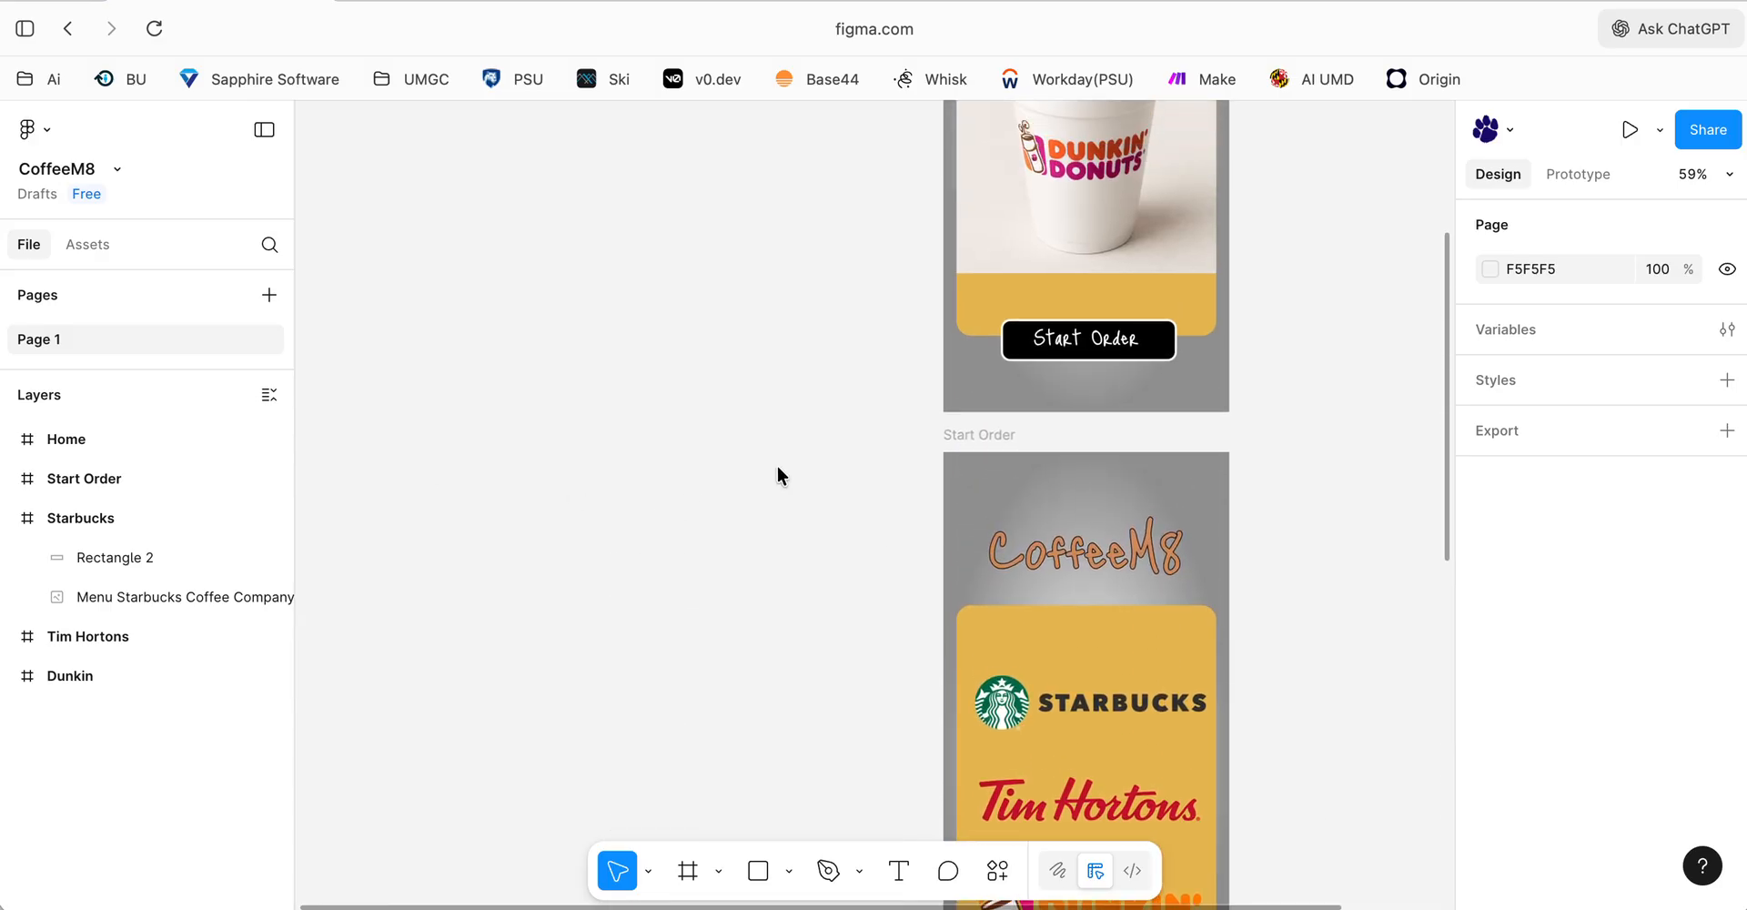
click(1083, 338)
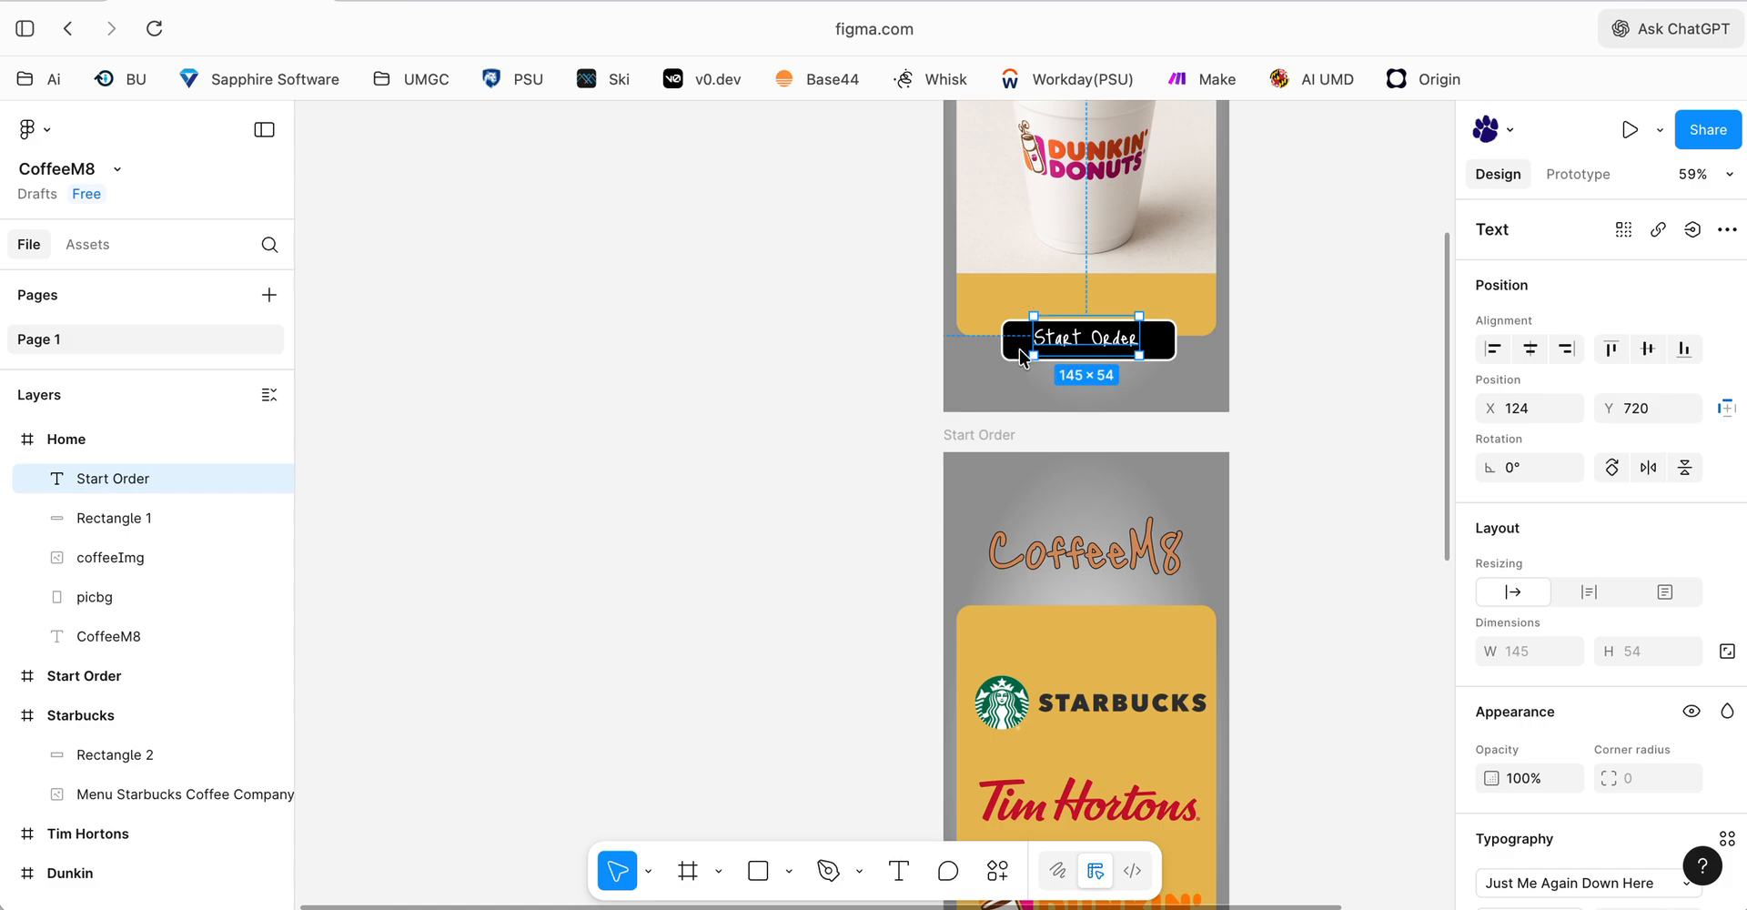
click(1276, 382)
click(1170, 353)
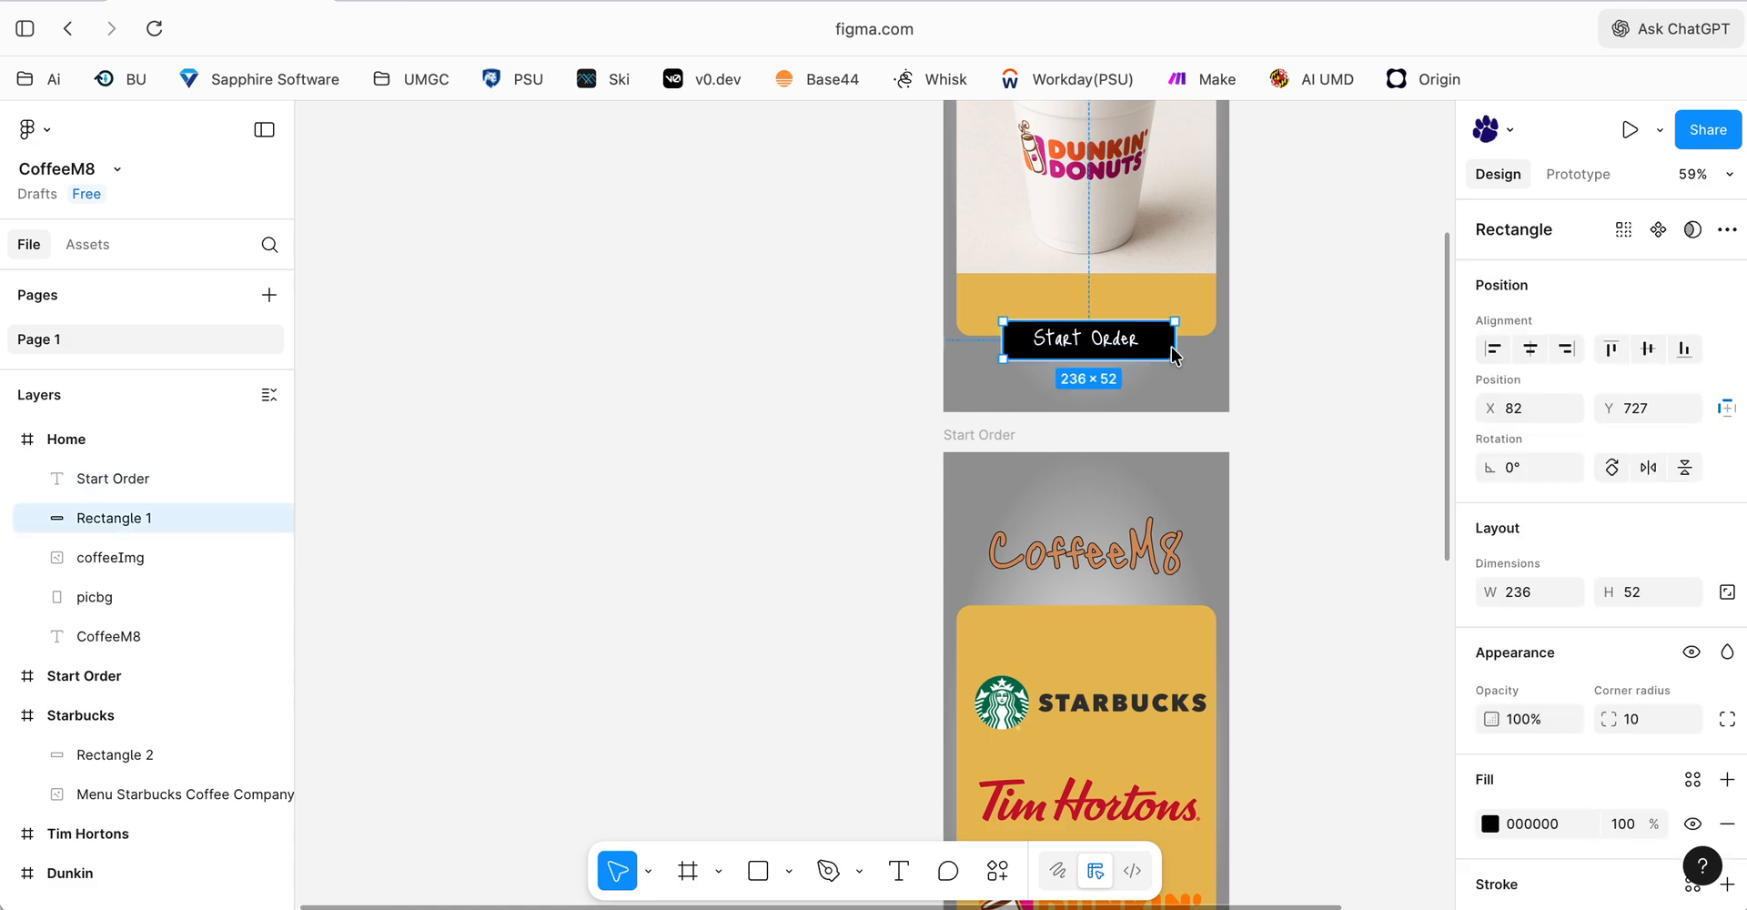
shift+click(1121, 344)
scroll(840, 434, down, 10)
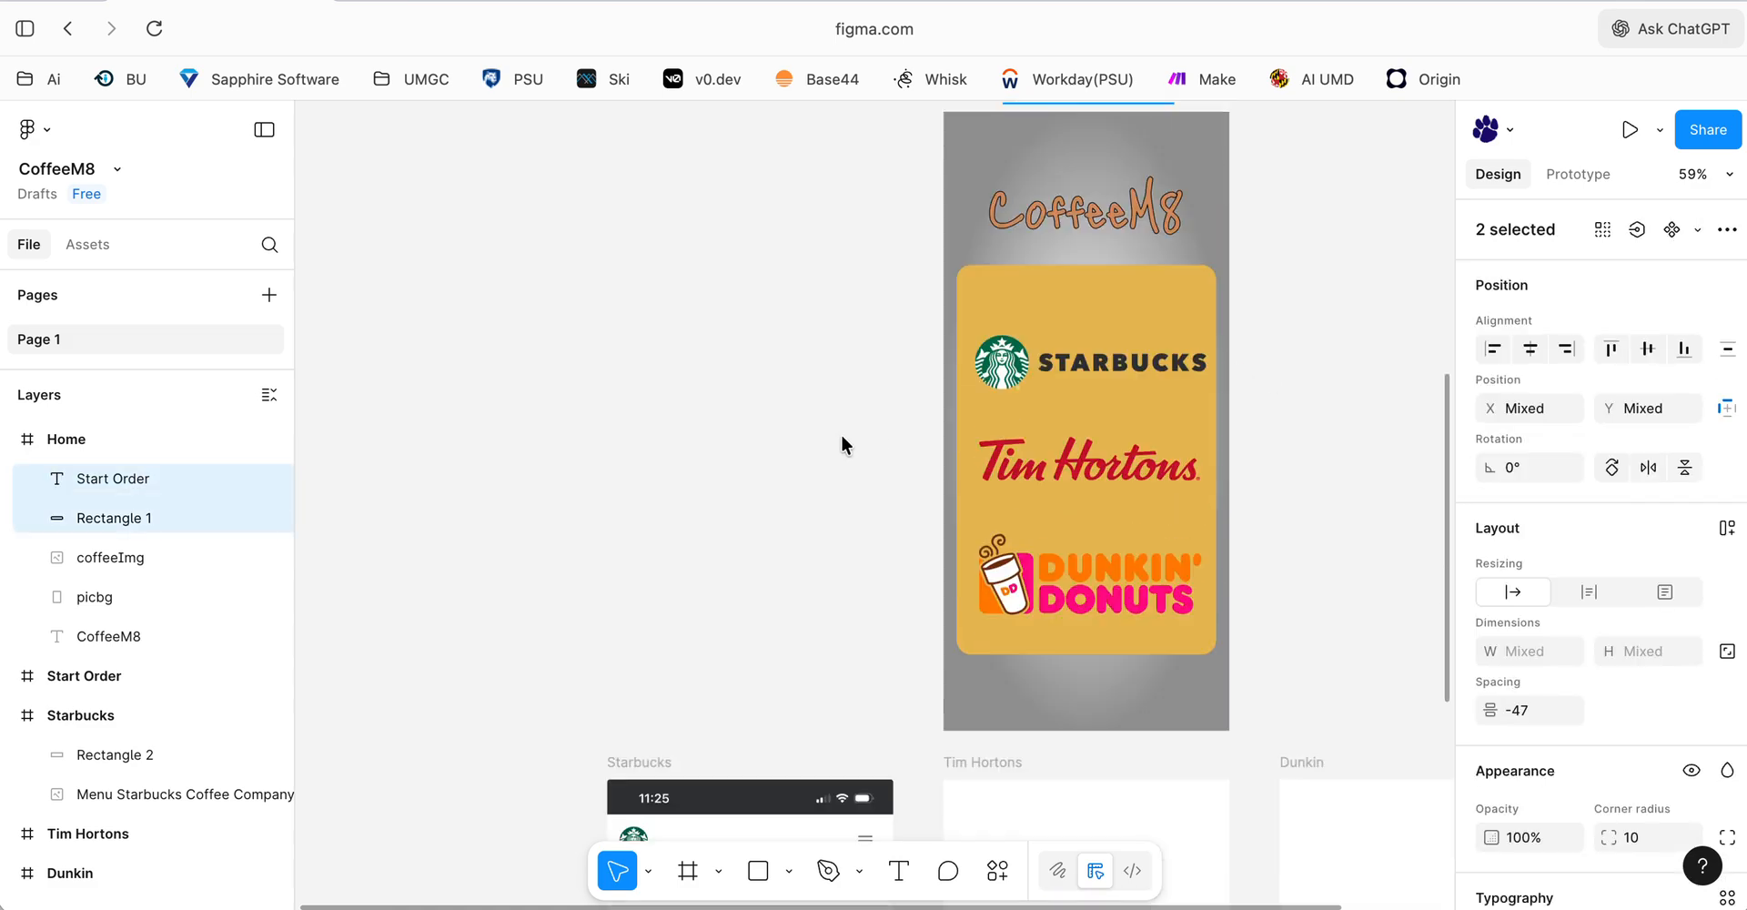
click(772, 325)
click(639, 281)
scroll(517, 285, down, 5)
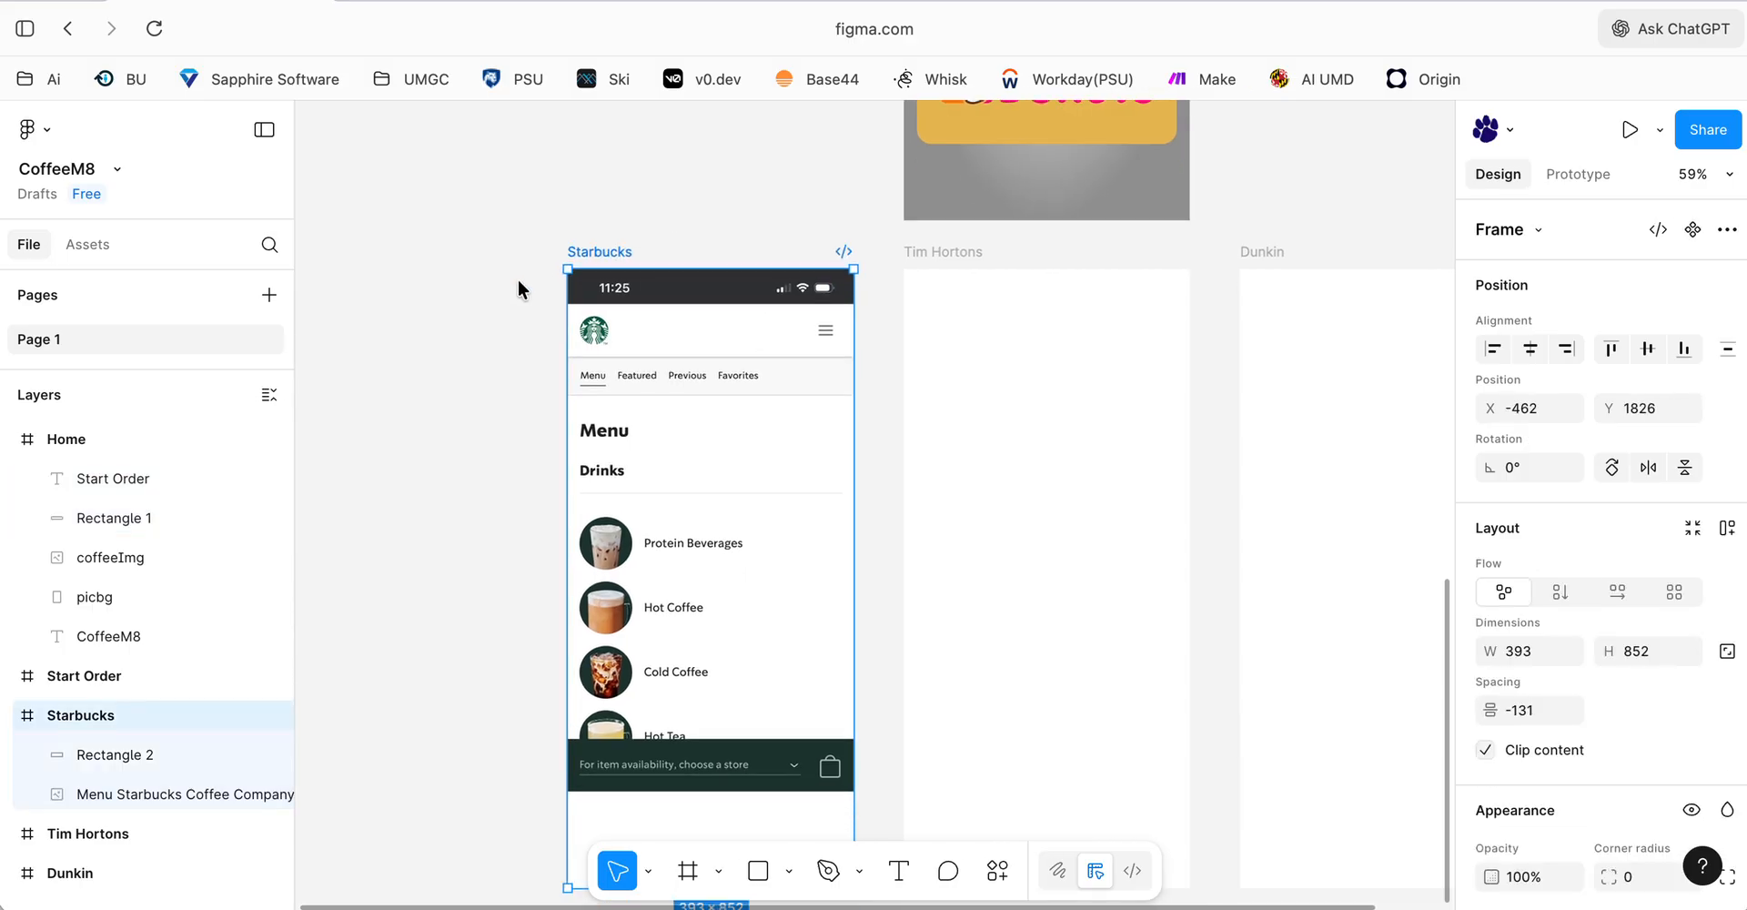
key(super+v)
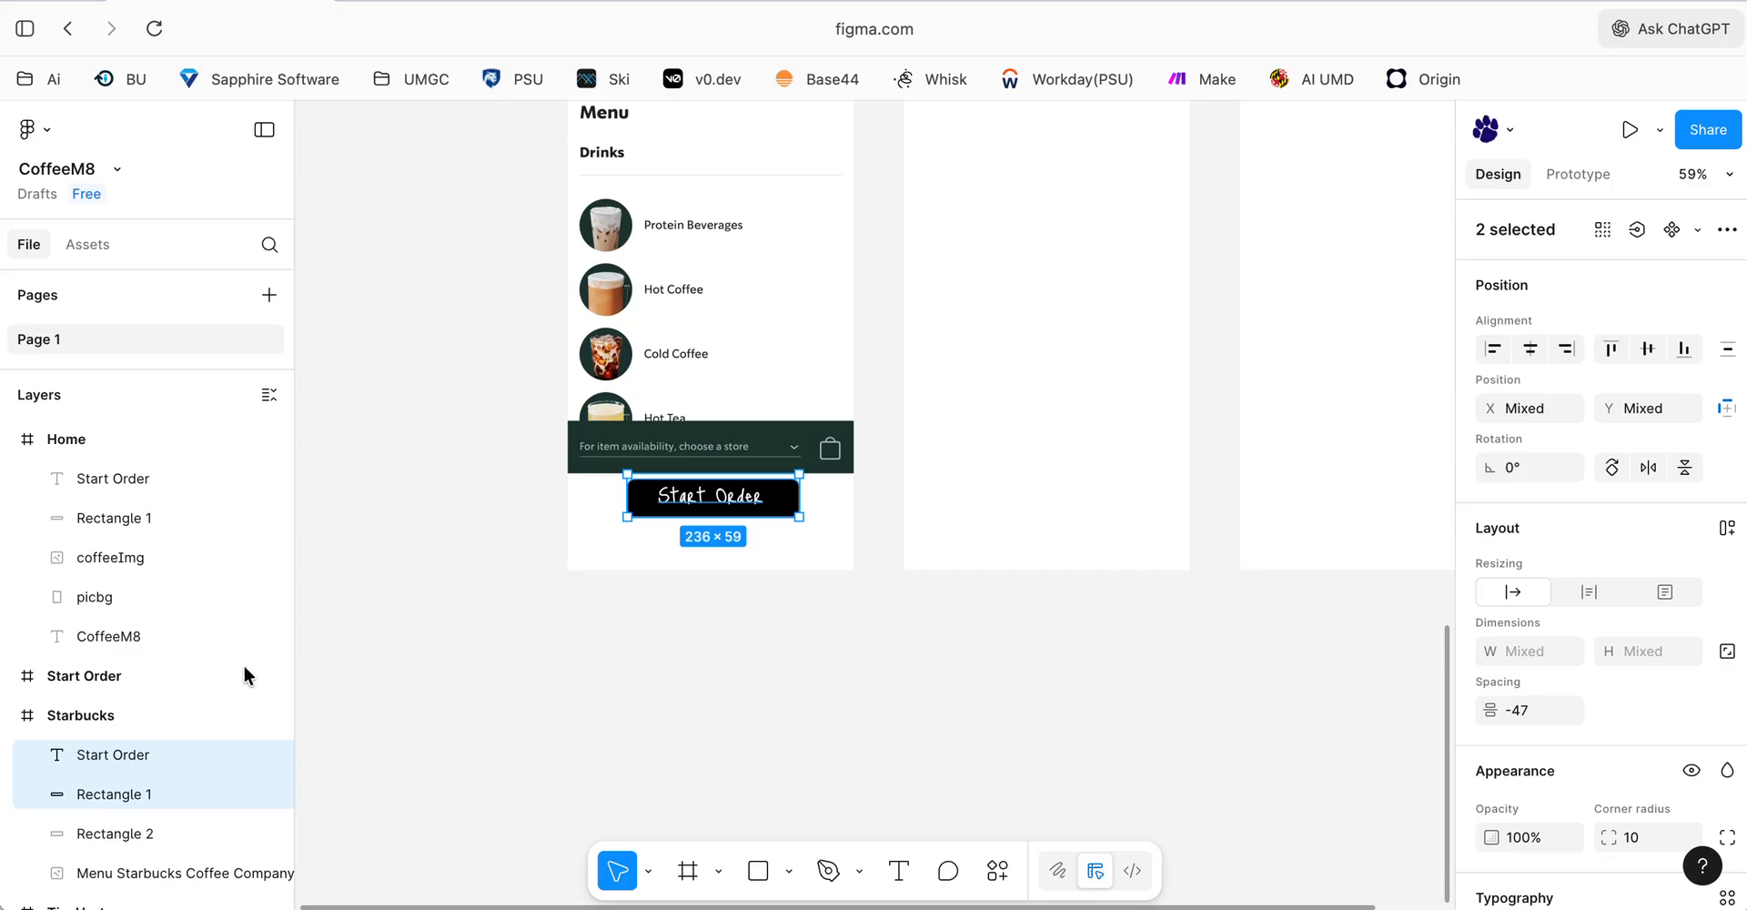
- Move the copied Start Order text and rectangle down together in the white area, with the rectangle at Y 750
click(720, 499)
click(841, 681)
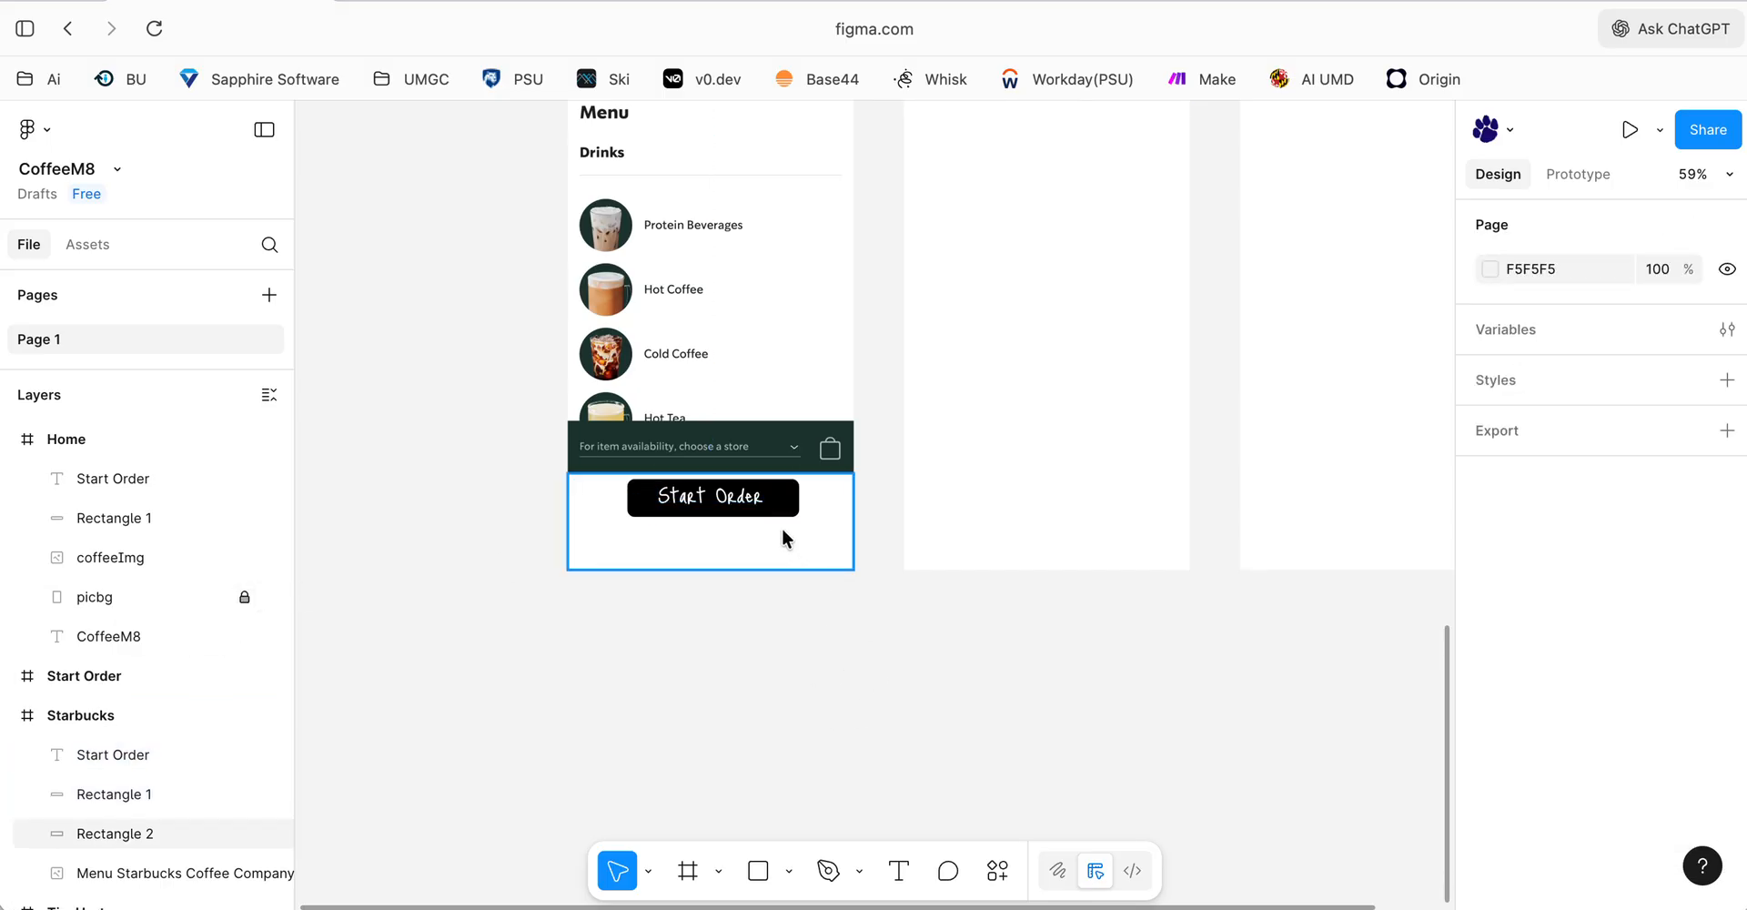
click(783, 512)
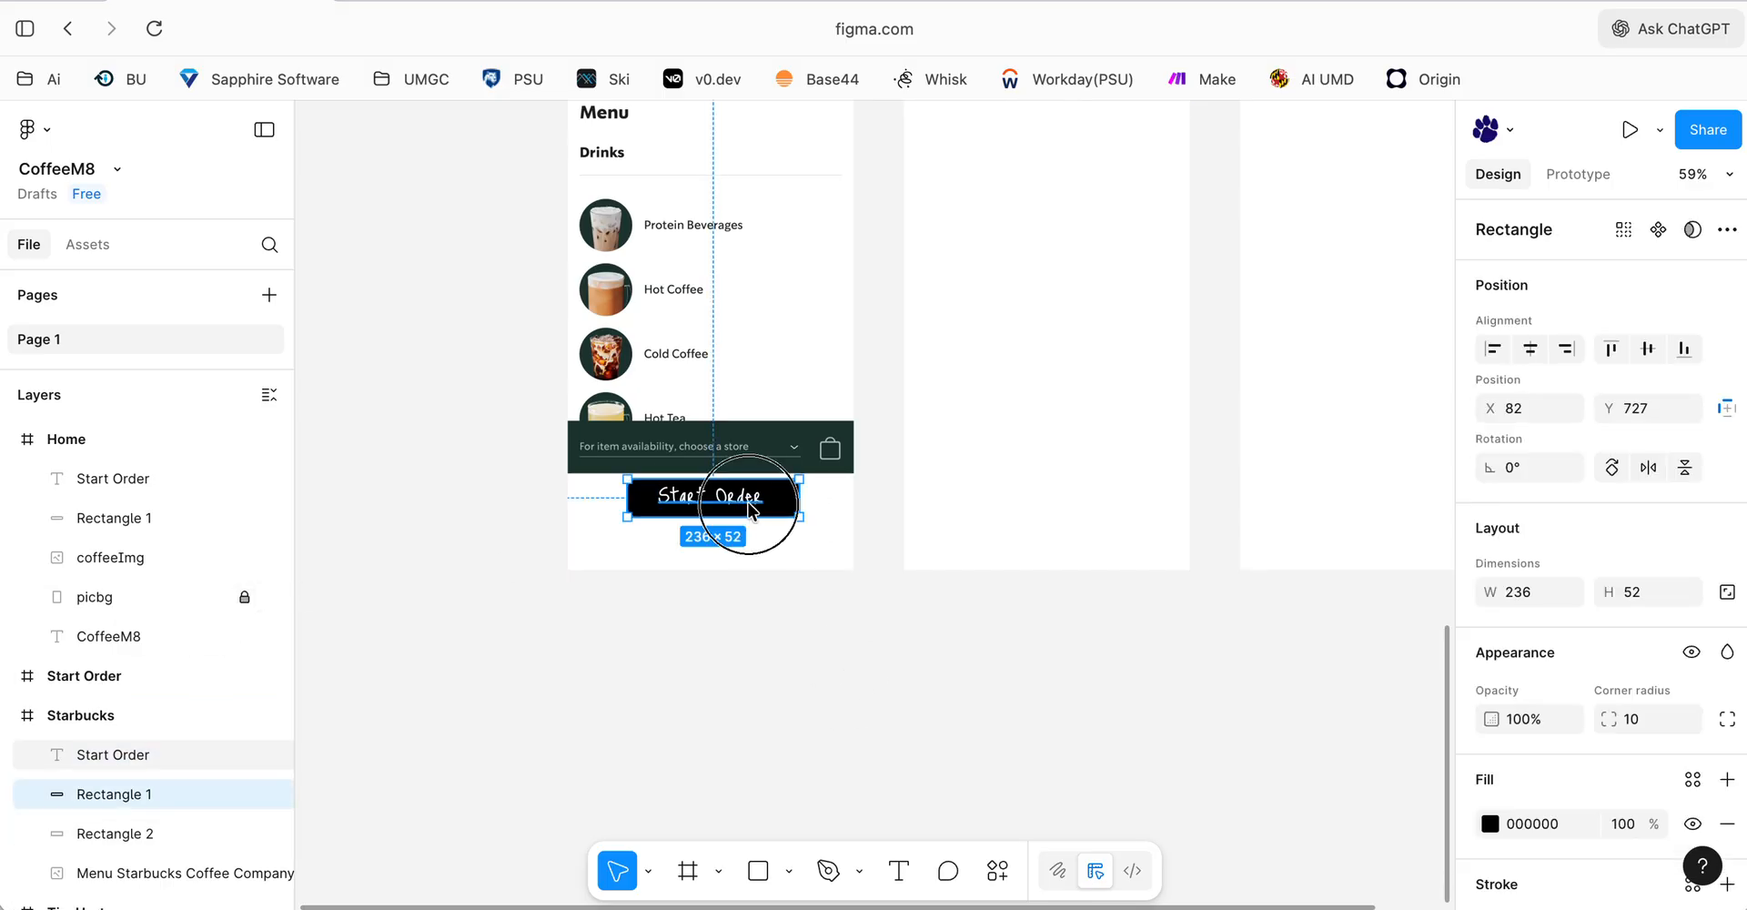
shift+click(751, 508)
key(Down)
key(Down)
key(Down)
key(Down)
key(Down)
key(Down)
key(Down)
key(Down)
key(Down)
key(Down)
key(Down)
key(Down)
key(Down)
key(Down)
key(Down)
key(Down)
key(Down)
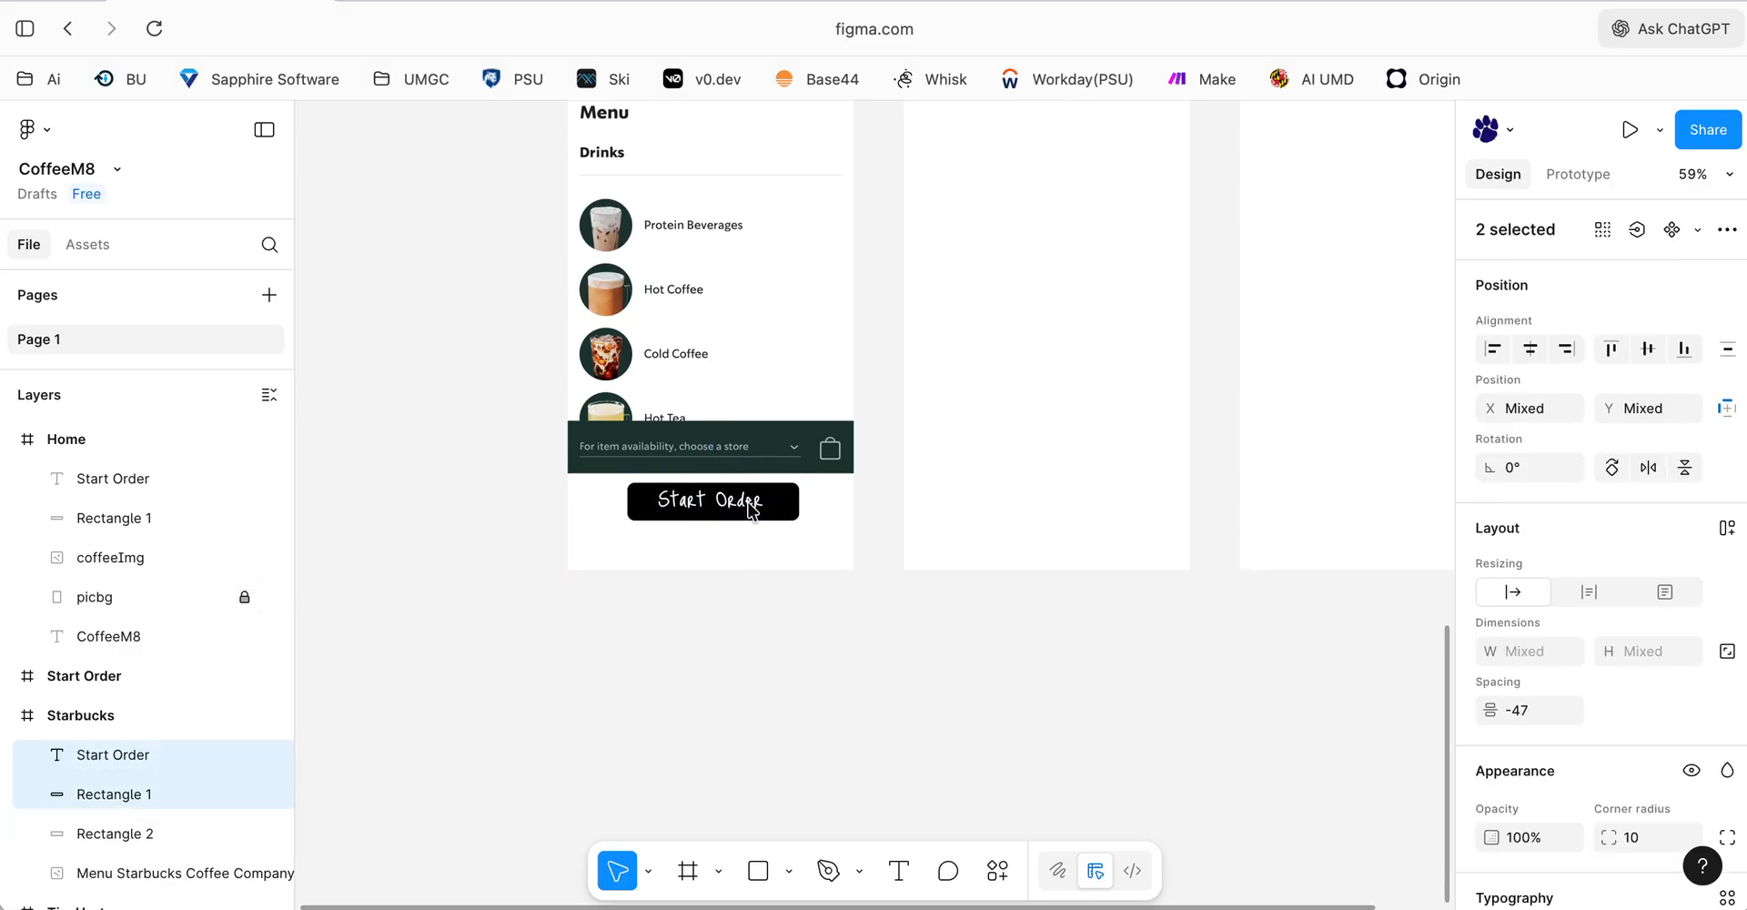
key(Down)
key(Down)
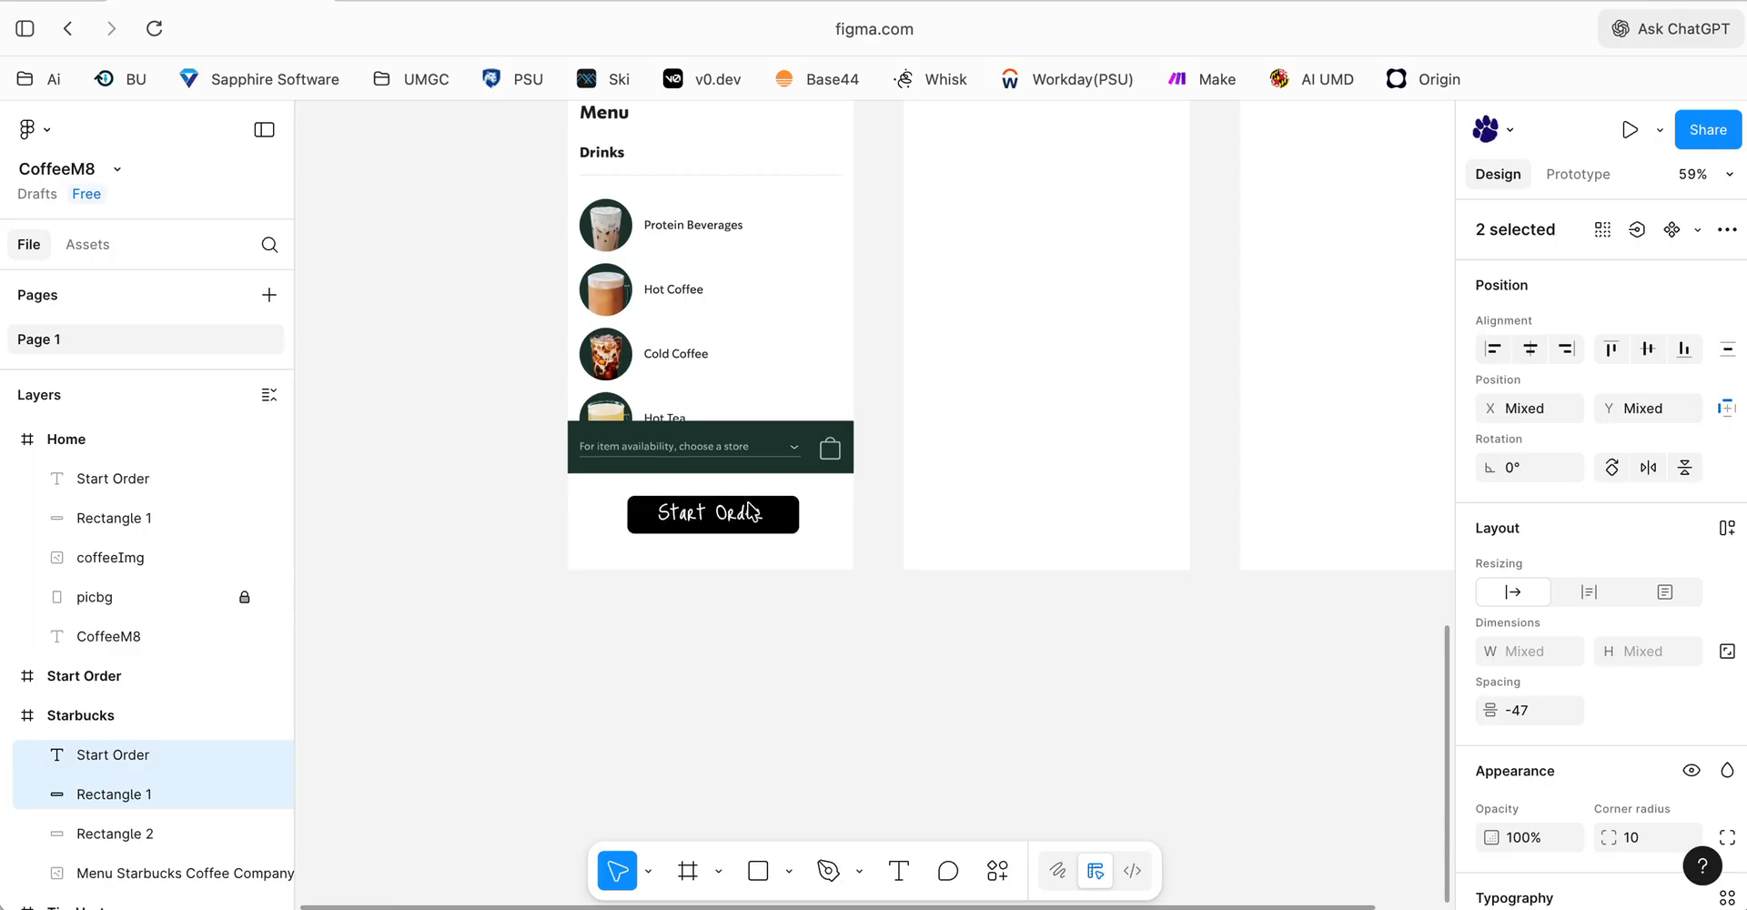
- Change the button text in the Starbucks frame to "Go Back"
scroll(716, 519, up, 10)
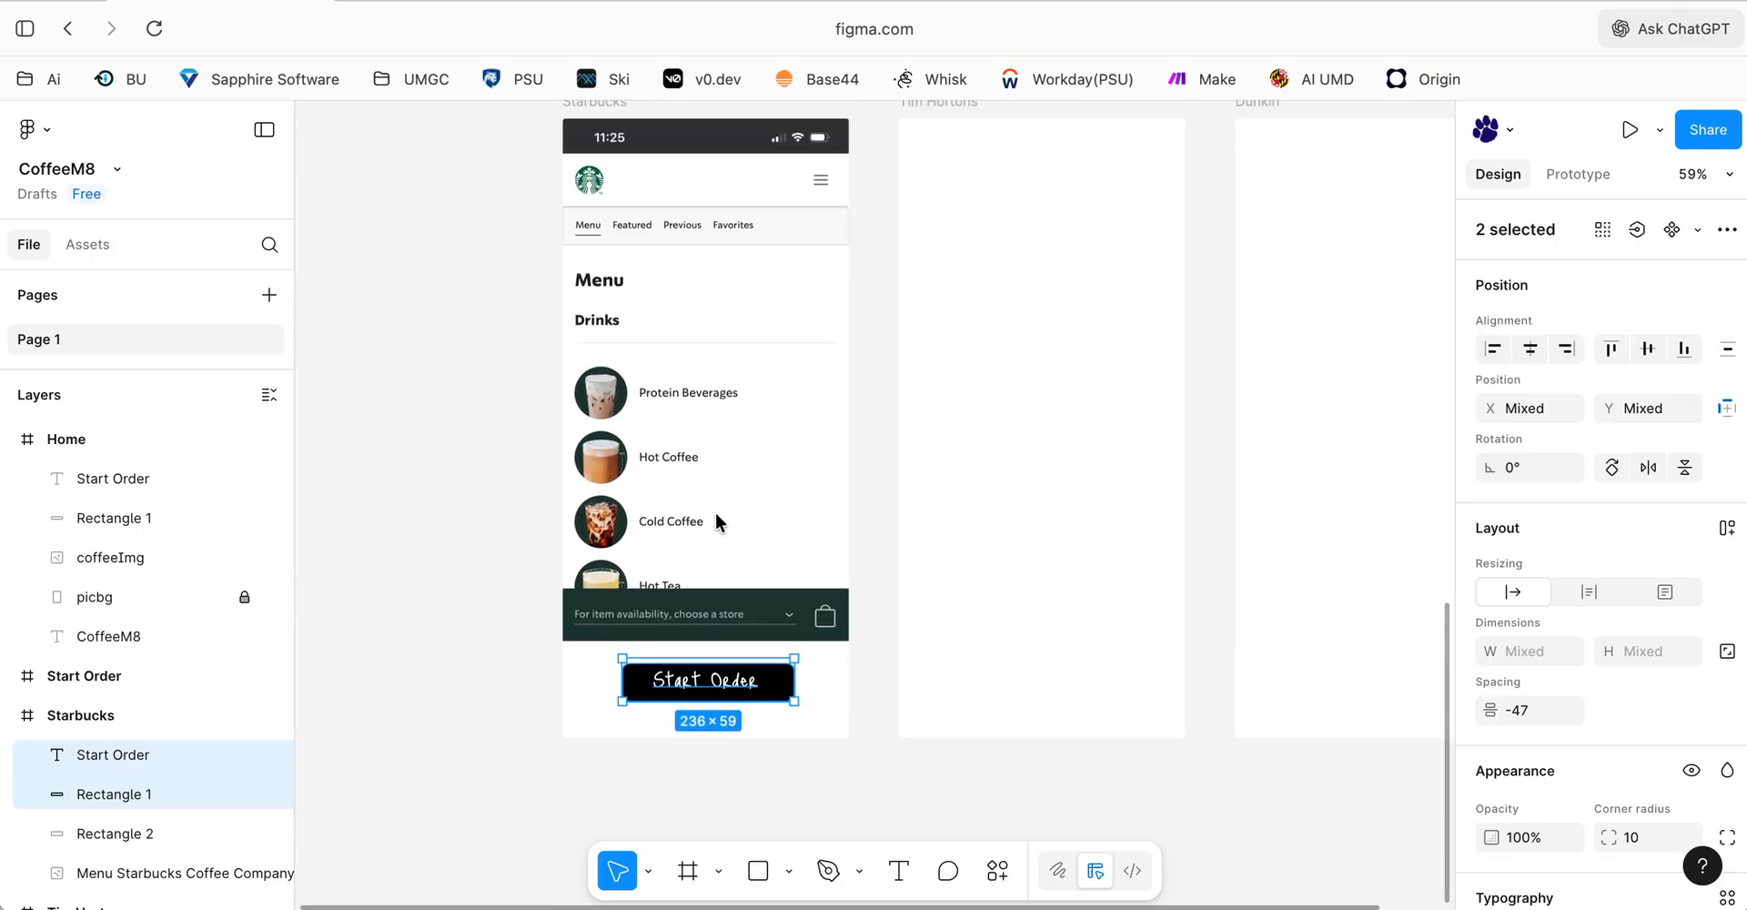
scroll(716, 517, down, 4)
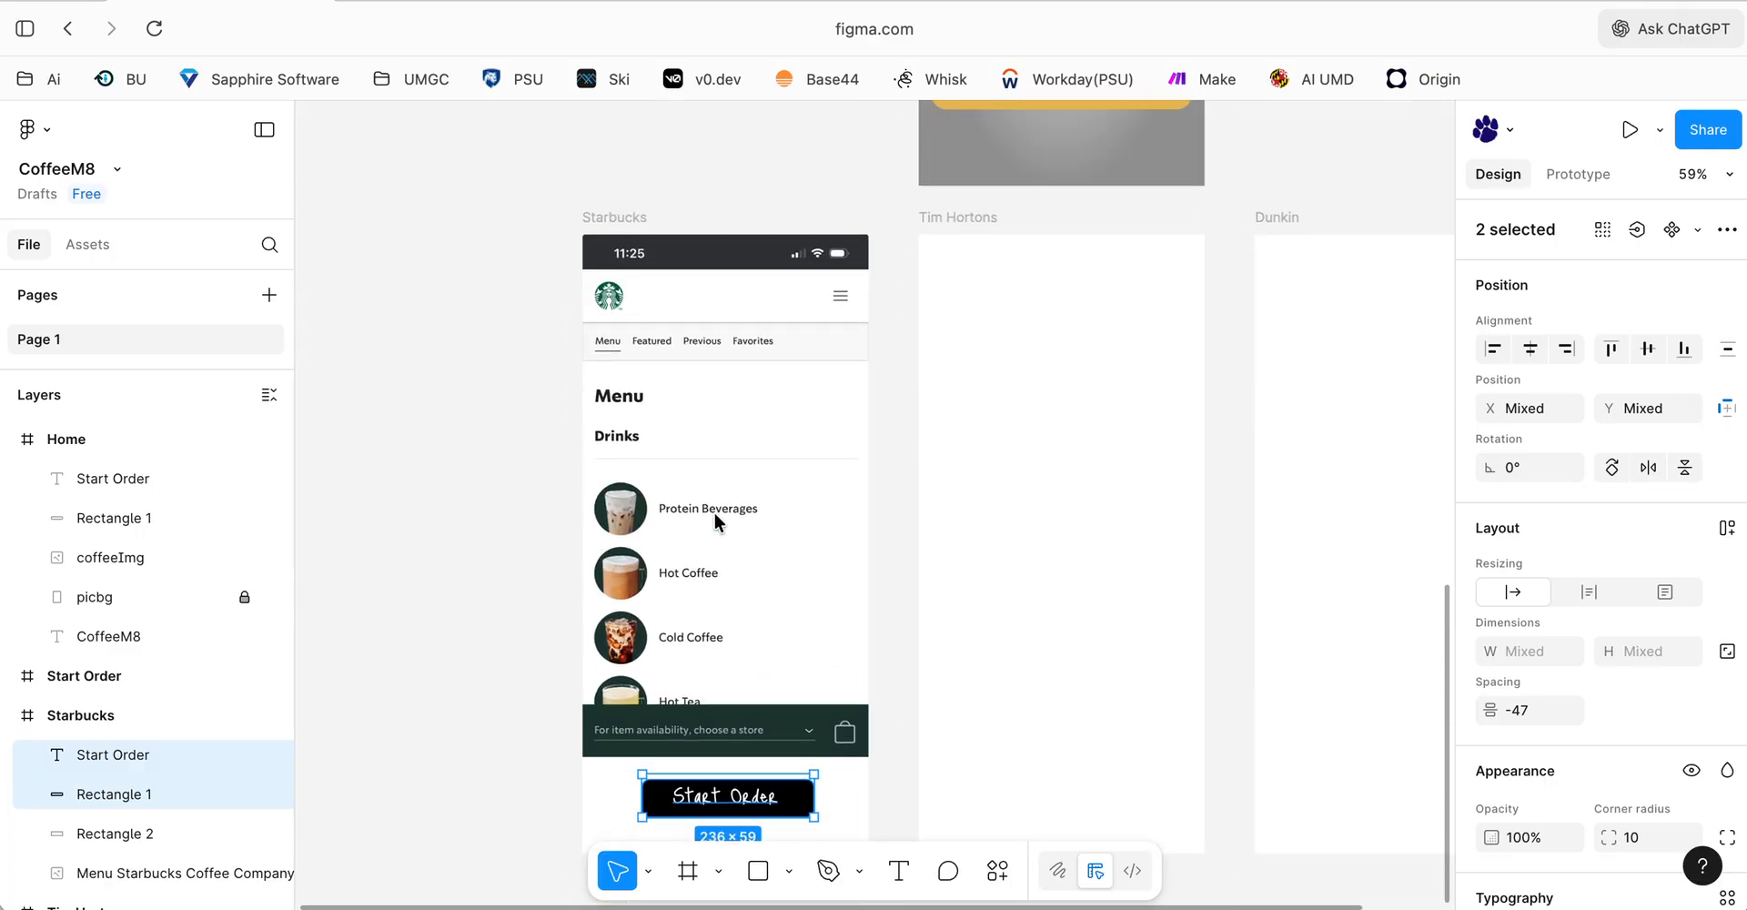
double_click(710, 808)
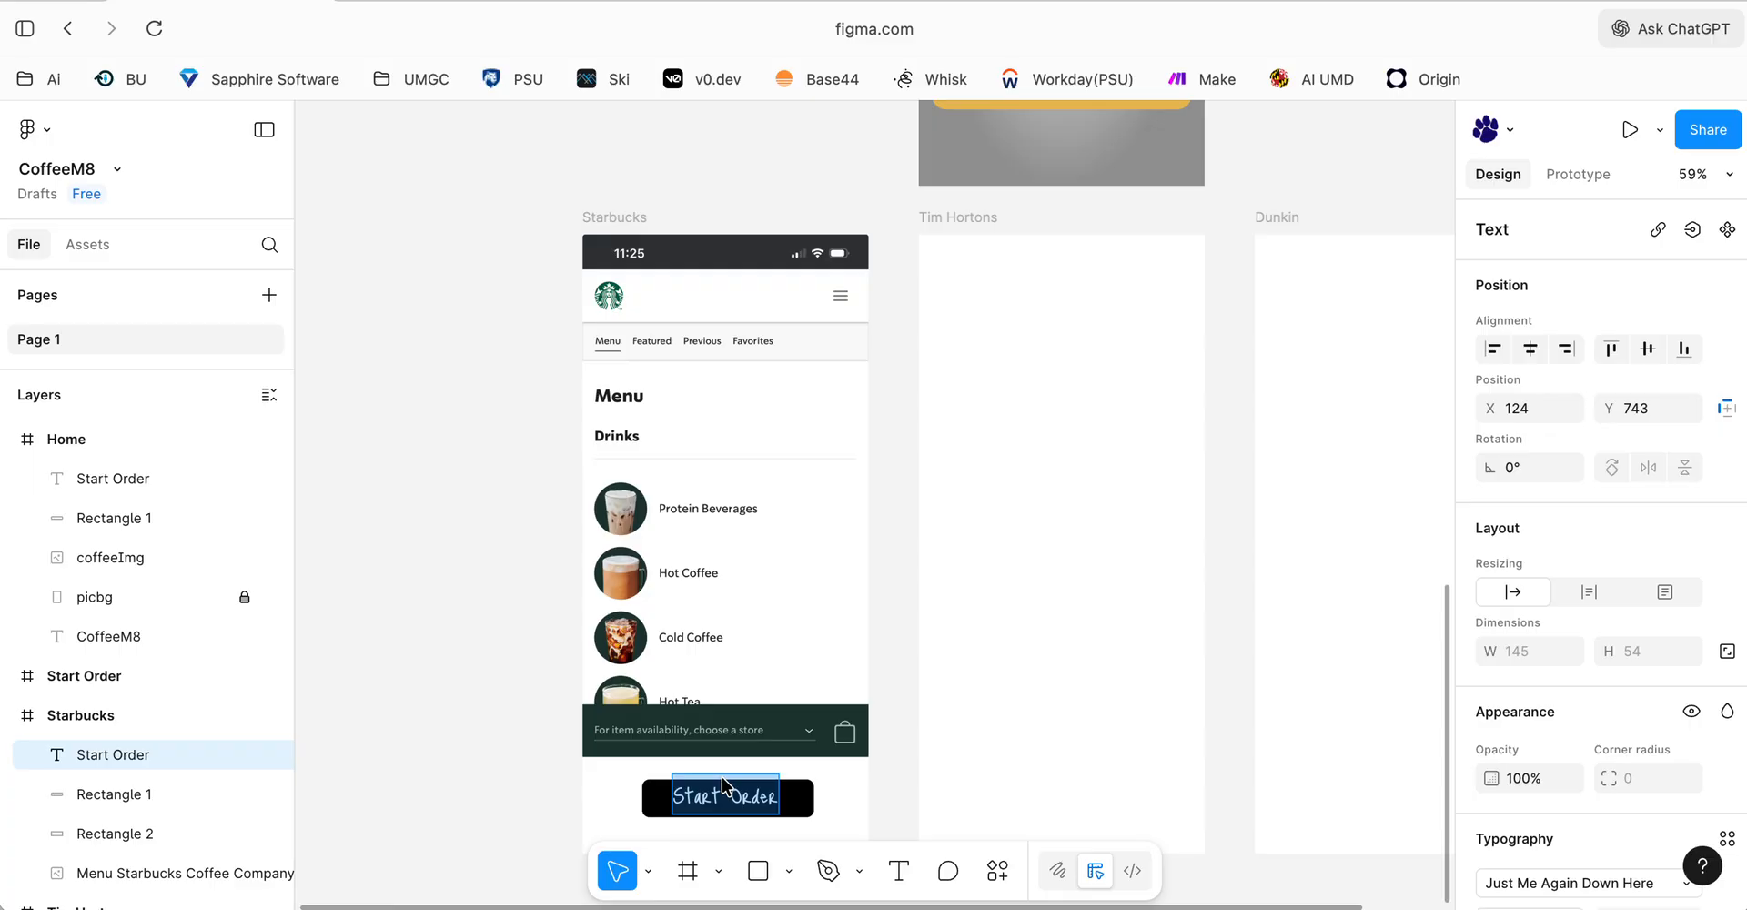
text(Go Back)
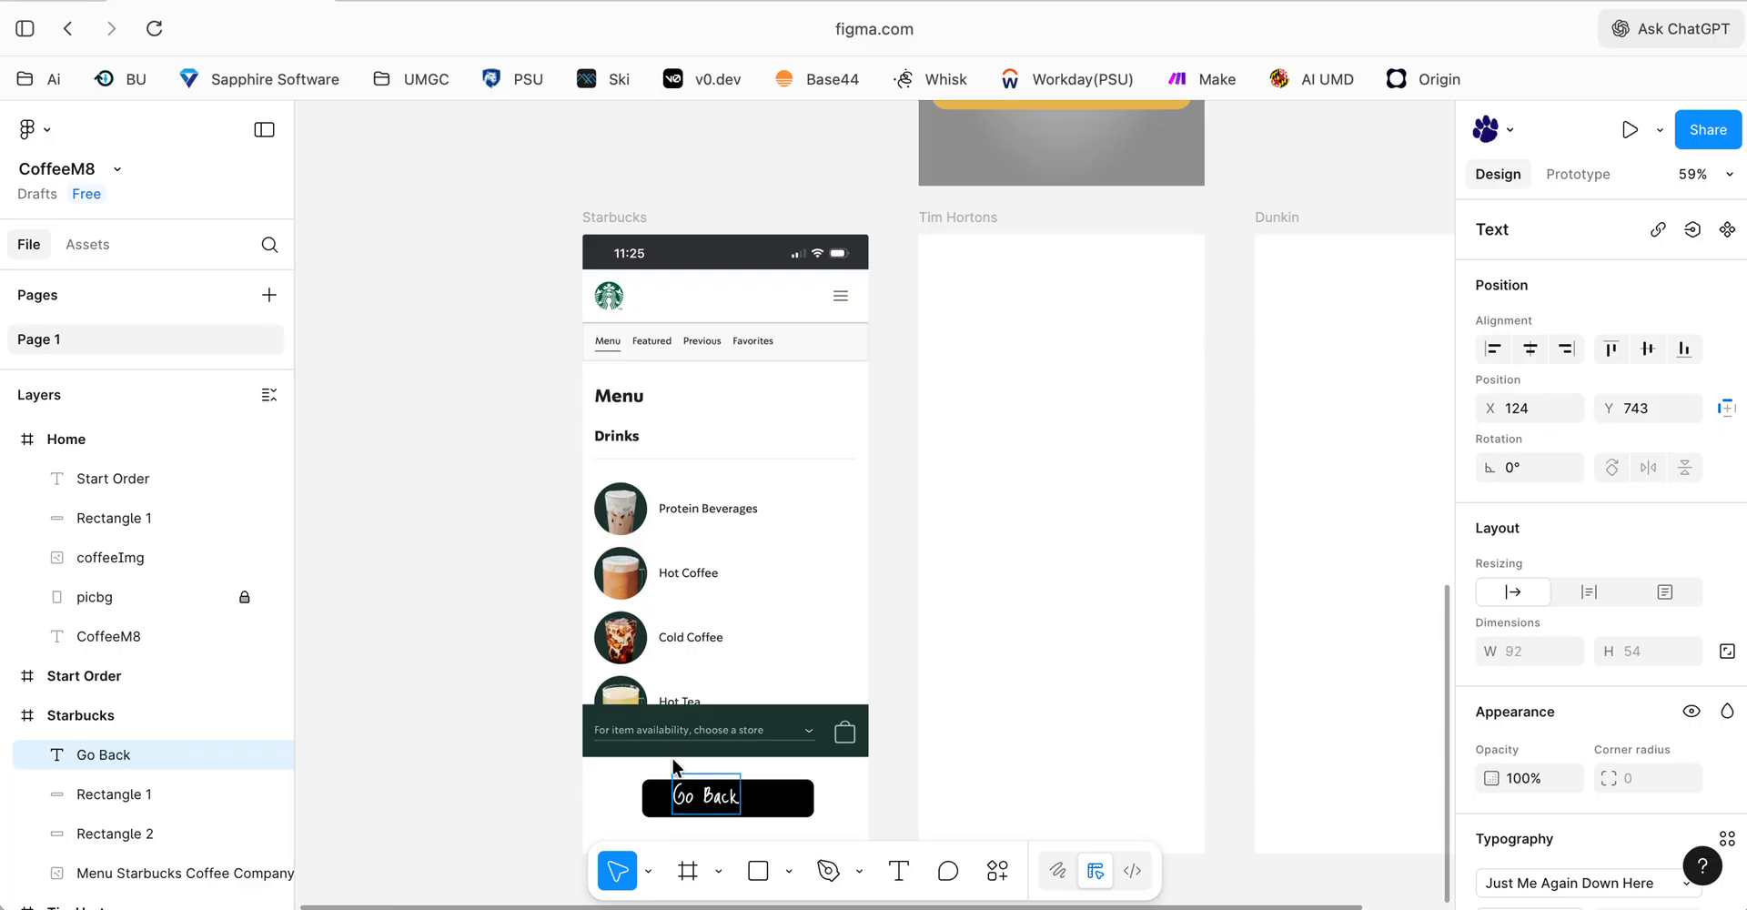
click(455, 697)
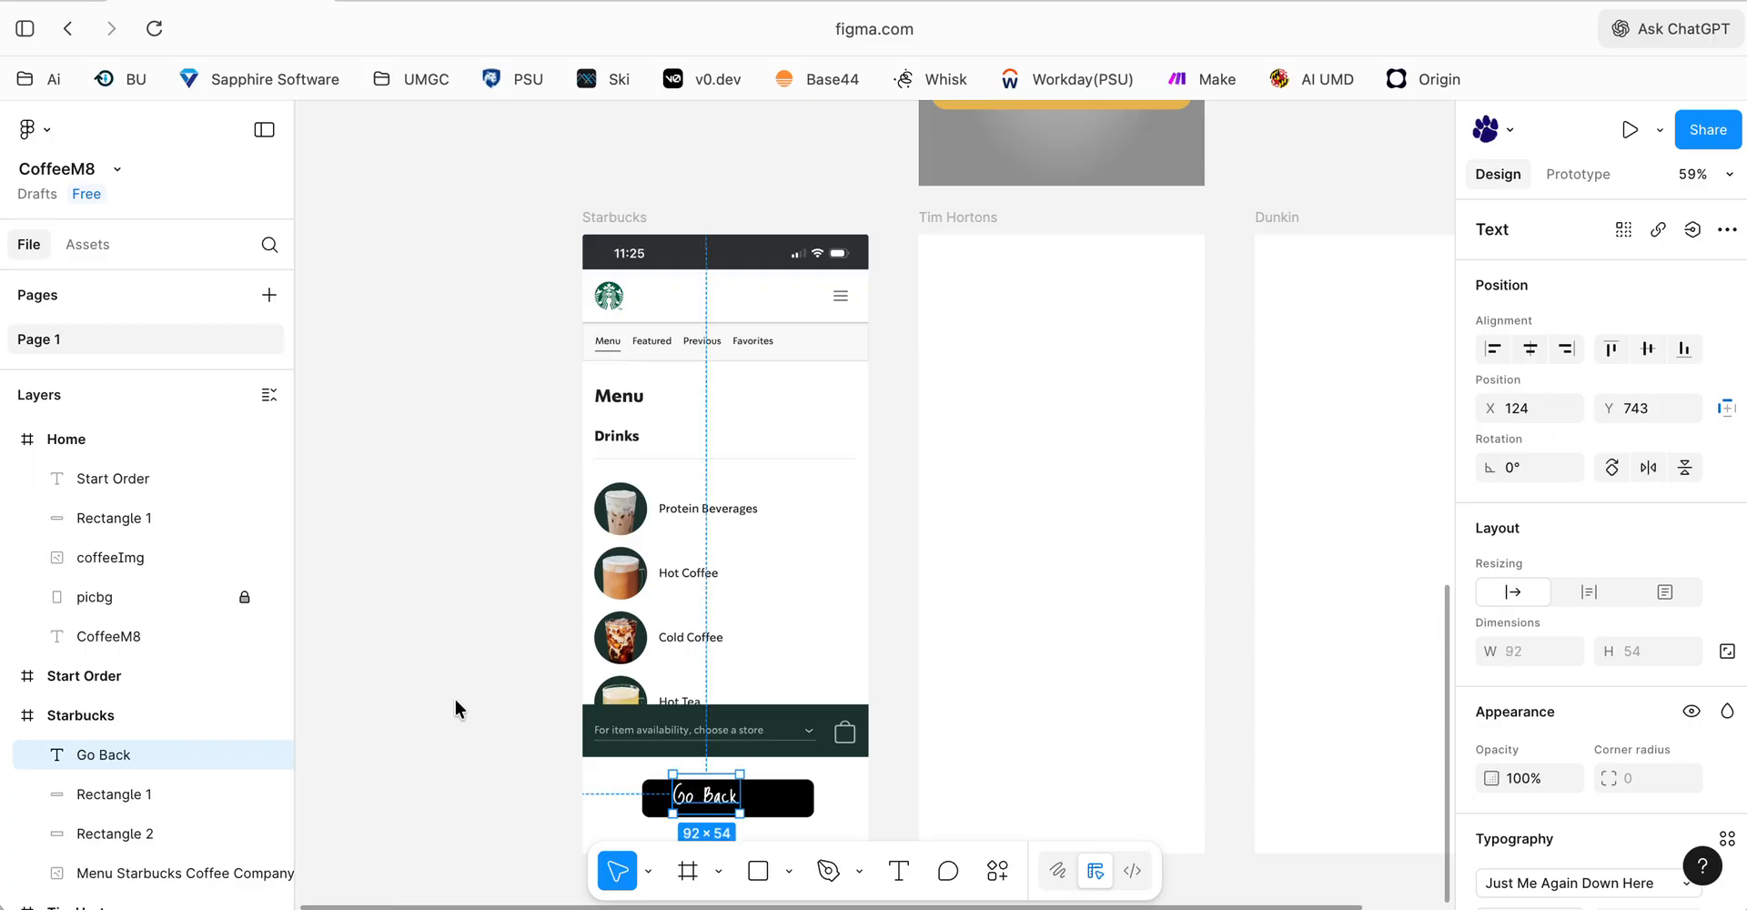
click(433, 719)
- Nudge the Go Back text to X 142, Y 748 to centre it on its black button
click(747, 806)
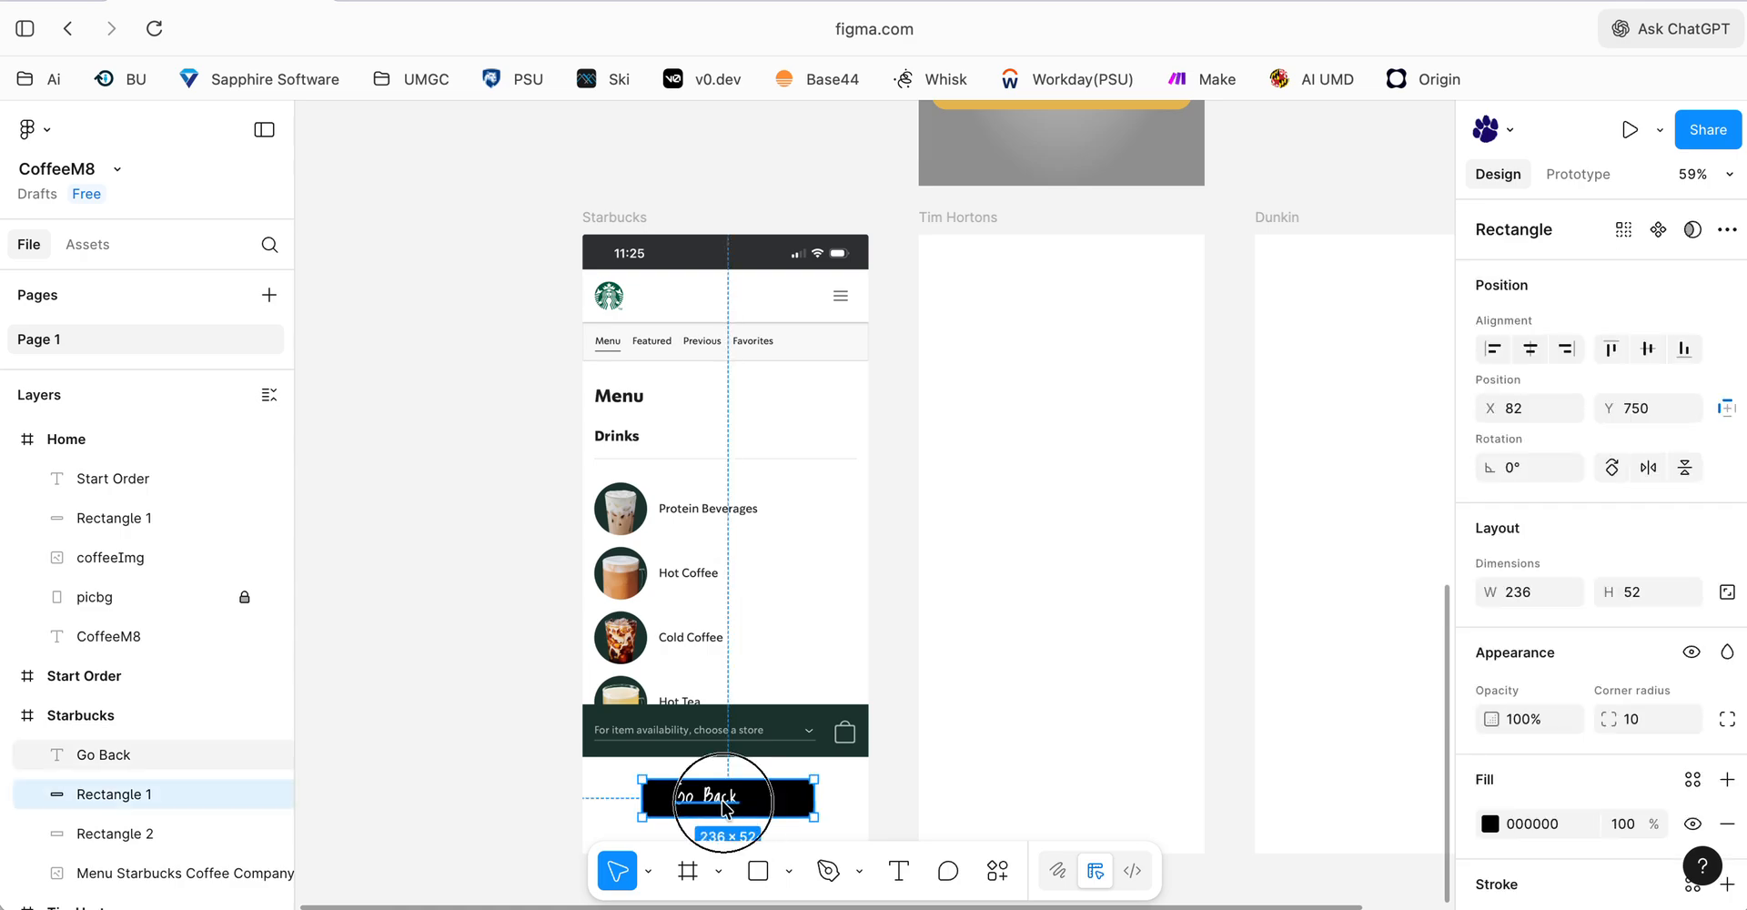
click(721, 808)
key(Right)
key(Right)
key(Right)
key(Right)
key(Right)
key(Right)
key(Right)
key(Right)
key(Right)
key(Right)
key(Right)
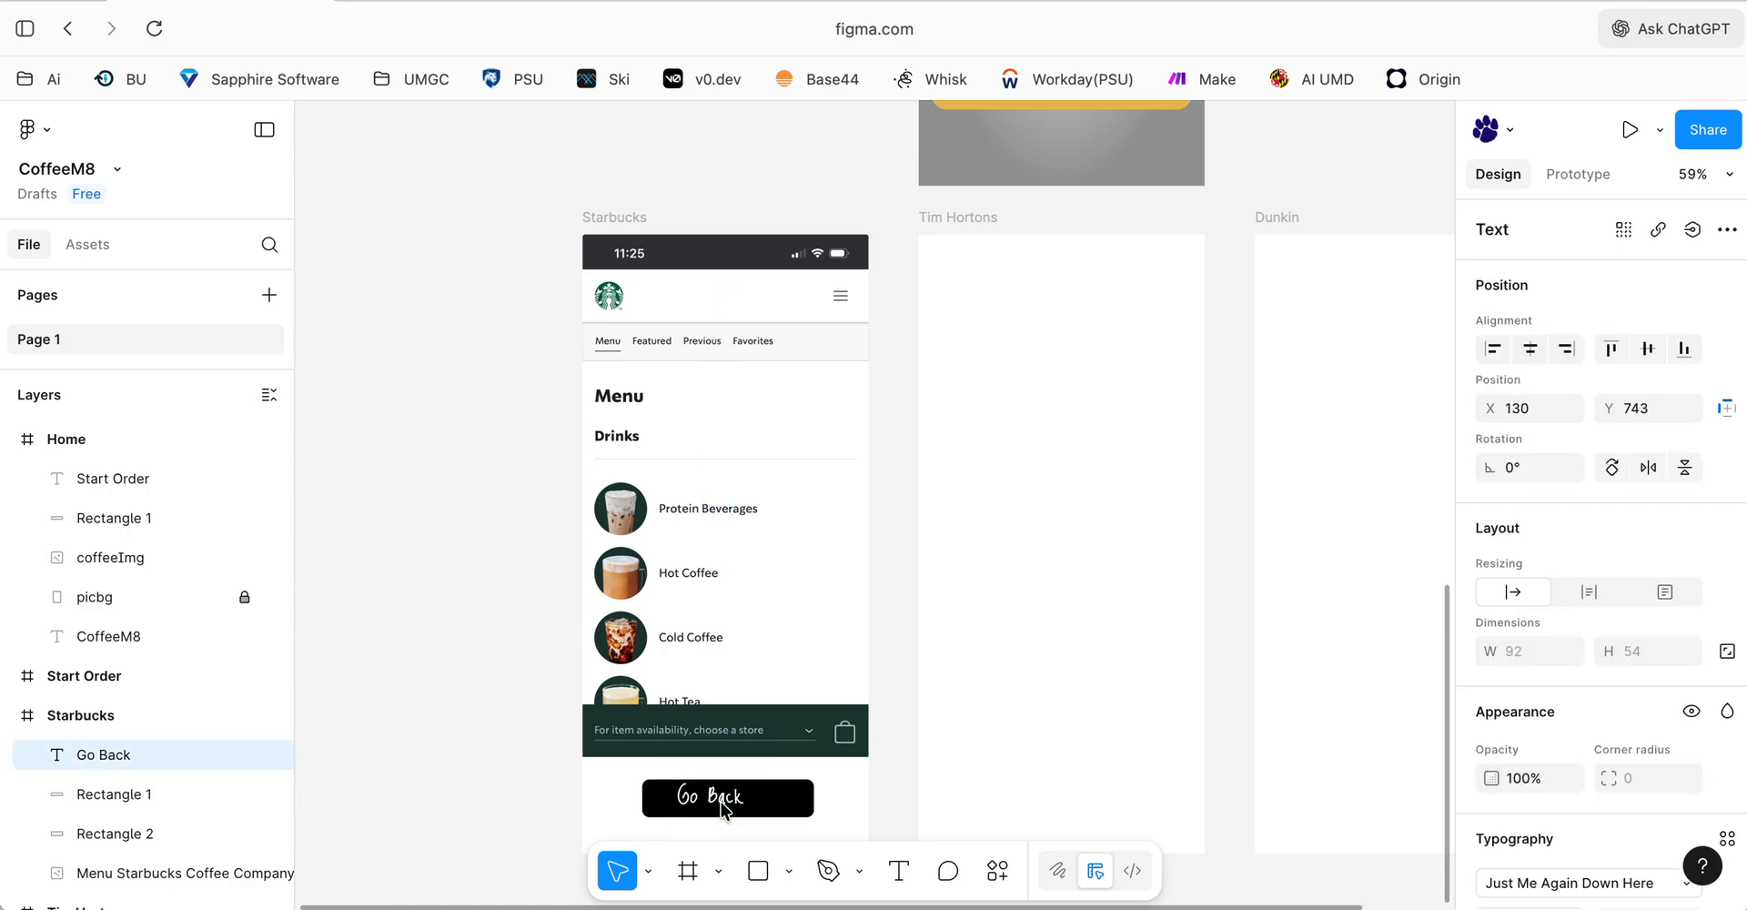
key(Right)
key(Right)
key(Right)
key(Right)
key(Right)
key(Right)
key(Right)
key(Down)
key(Down)
key(Down)
key(Down)
key(Down)
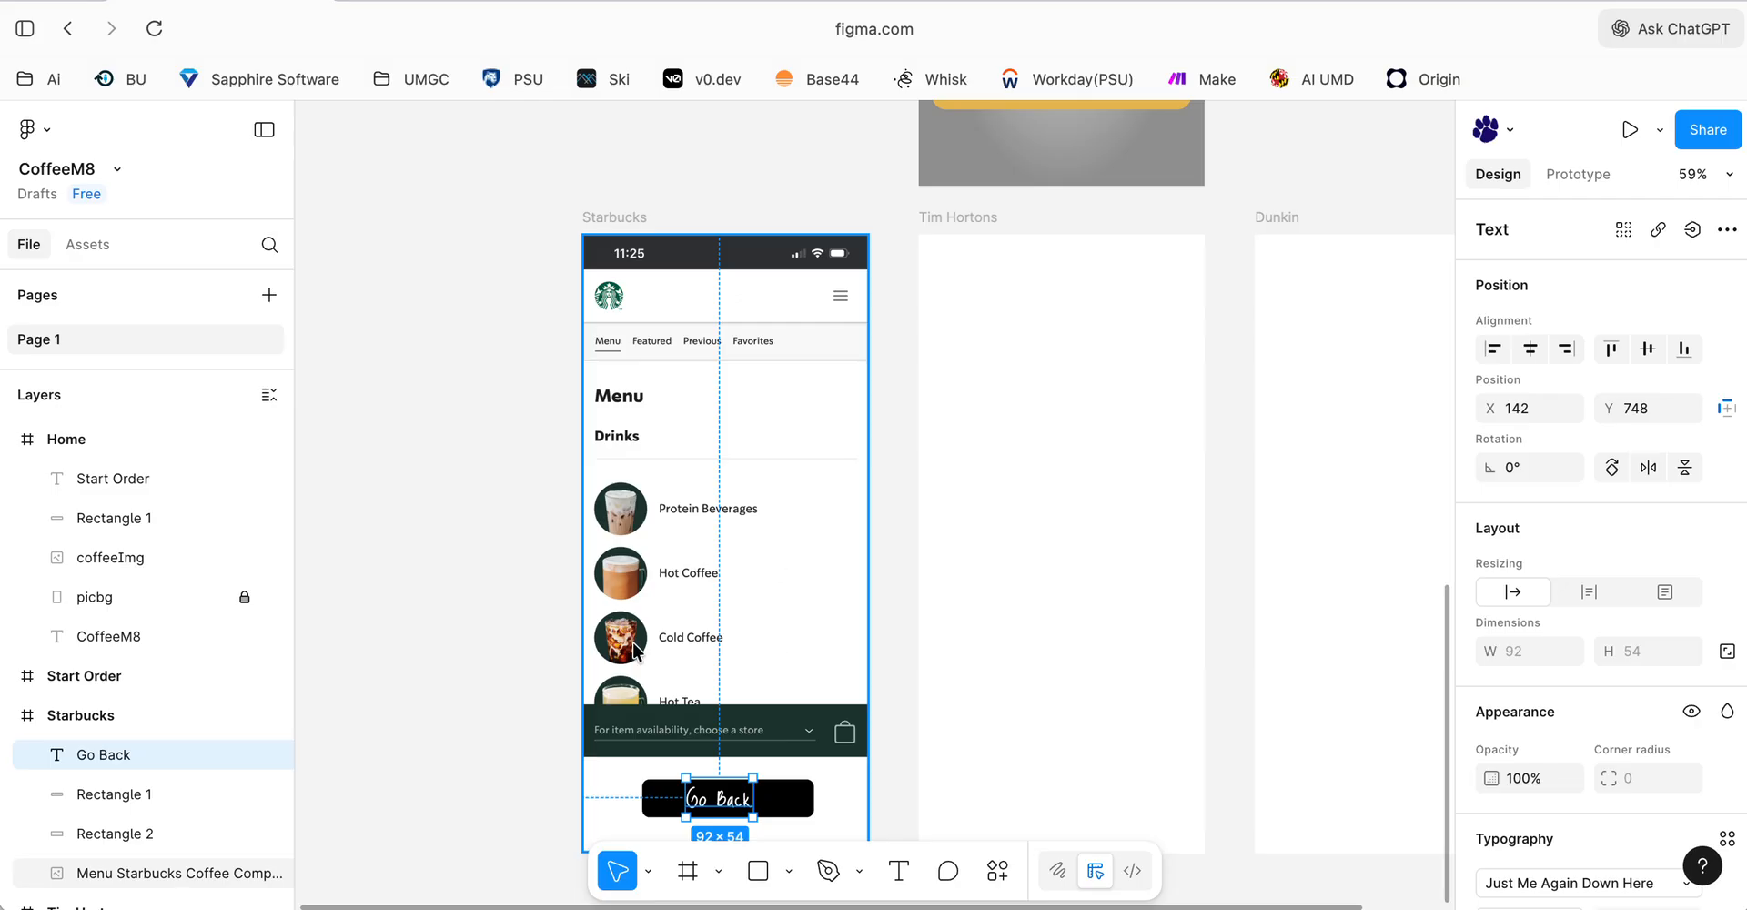
click(468, 589)
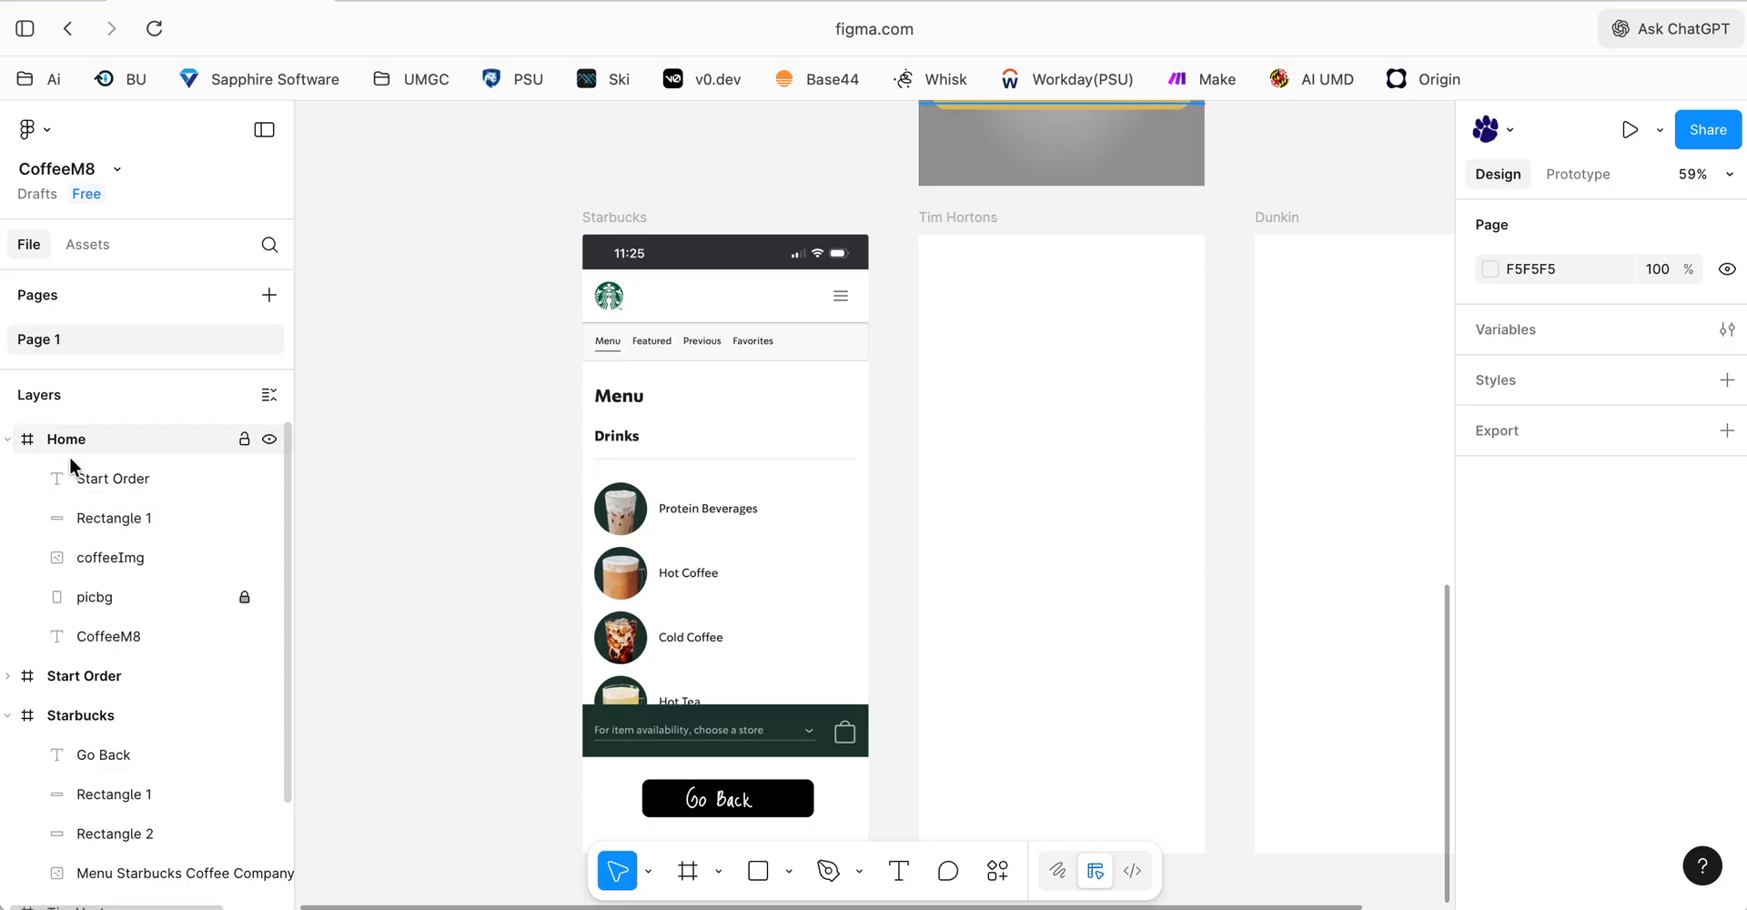
- Collapse the Home frame in the layer list to hide its child layers
click(108, 521)
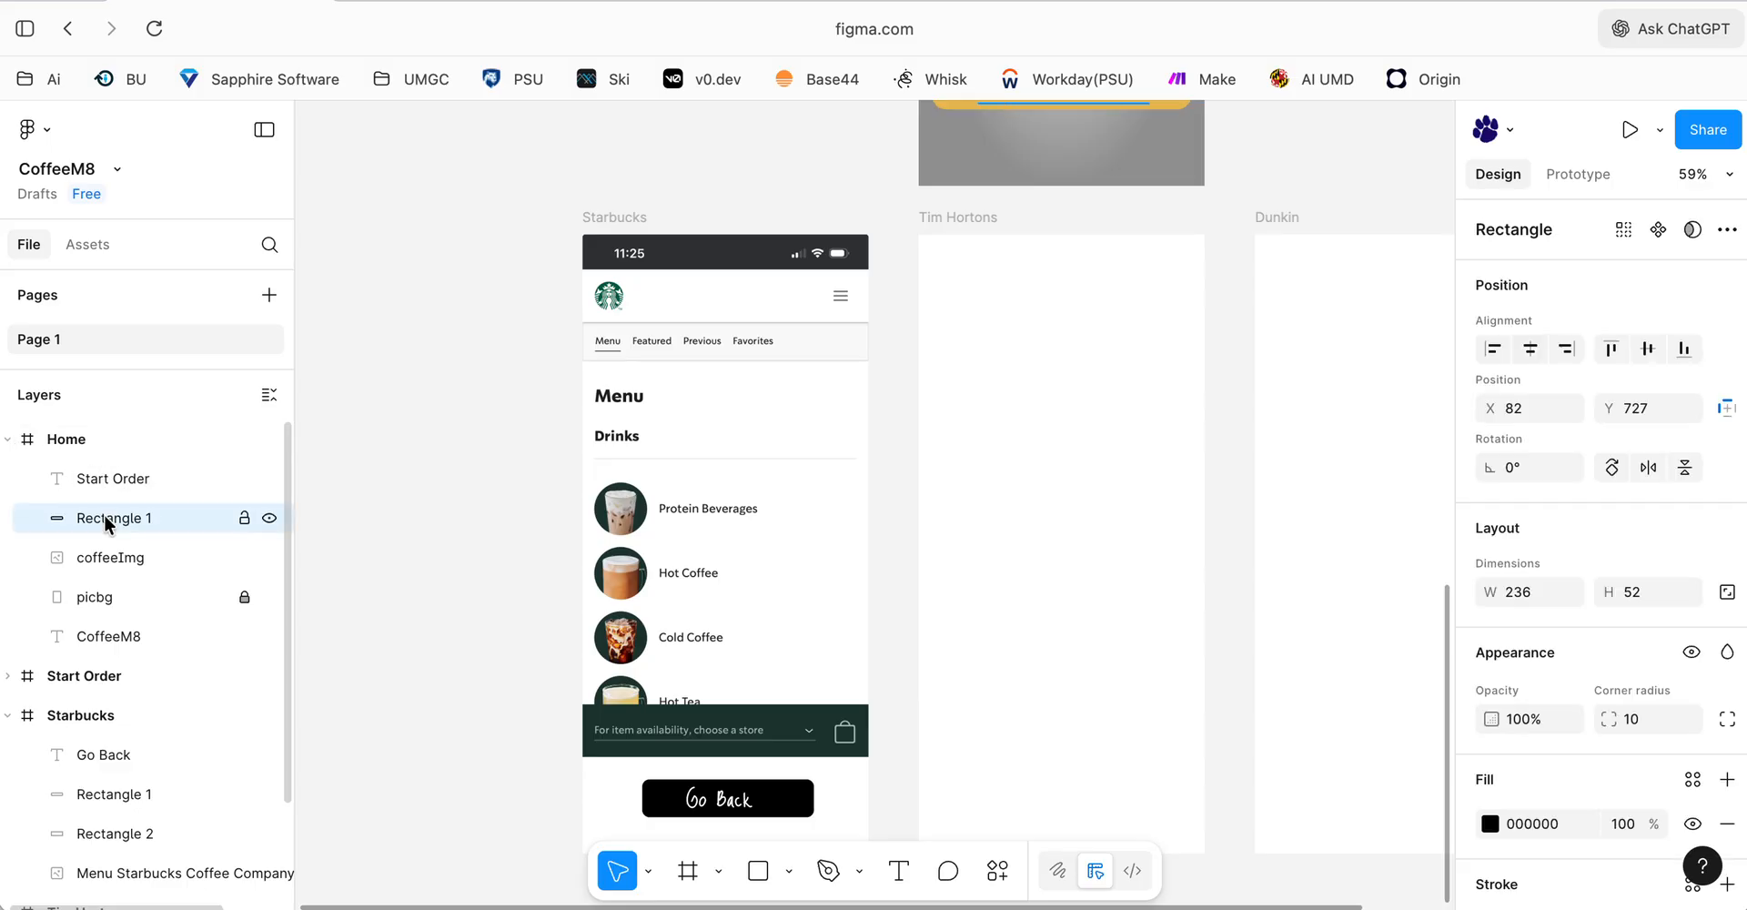
click(10, 439)
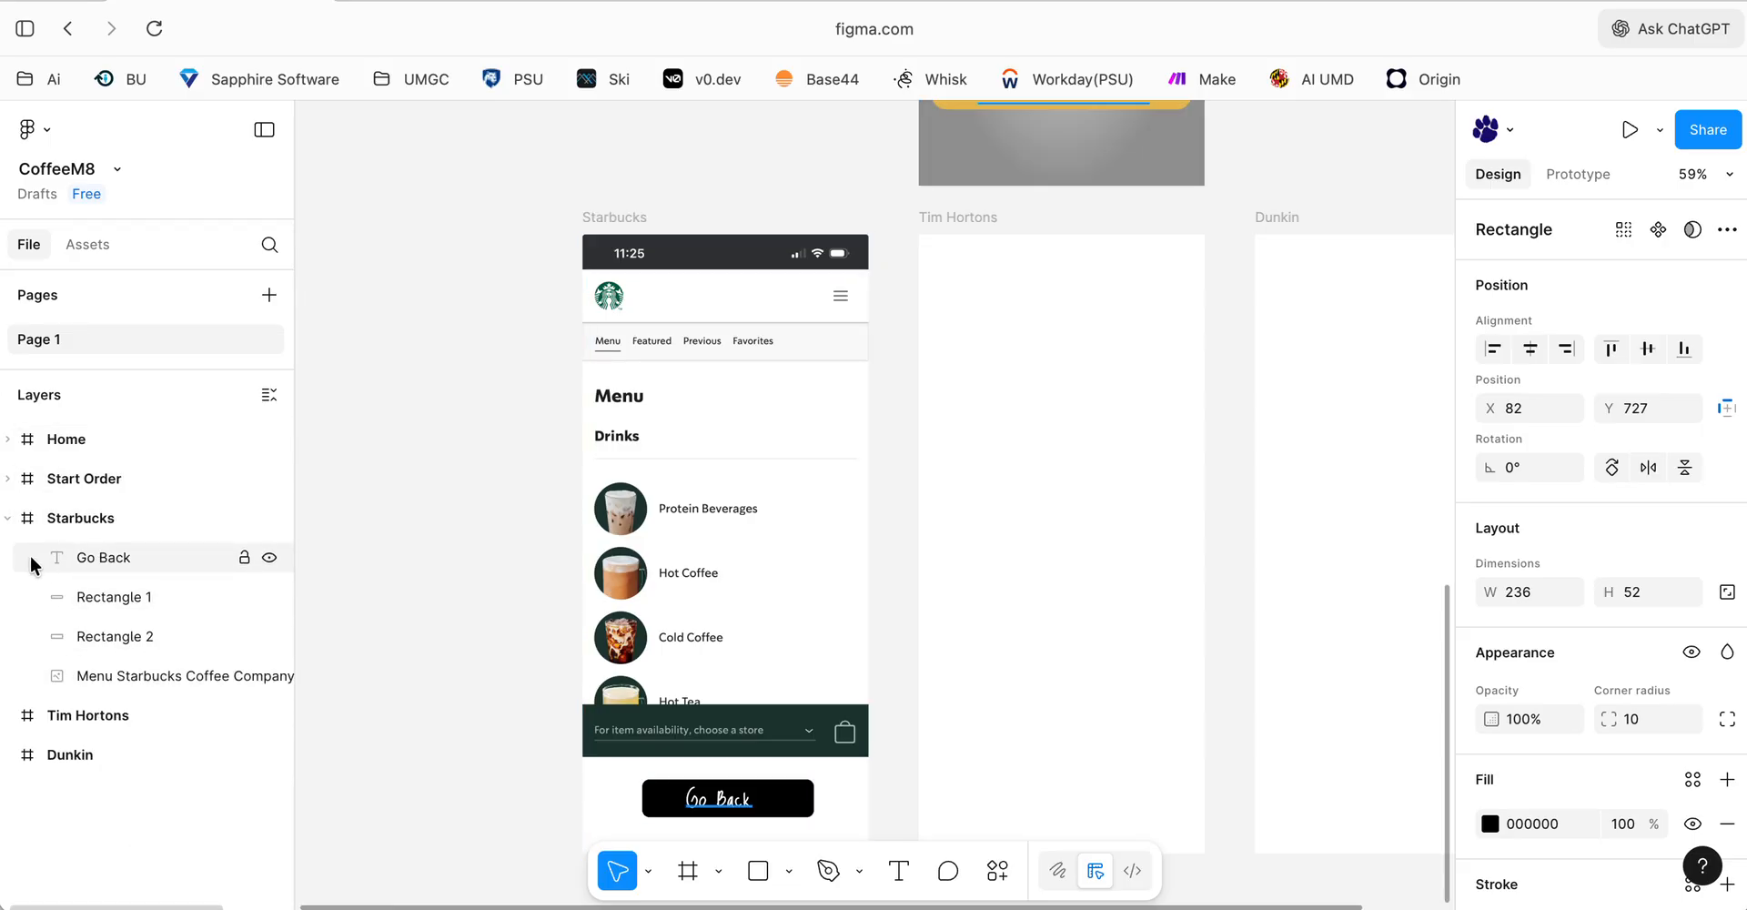
click(9, 518)
click(441, 611)
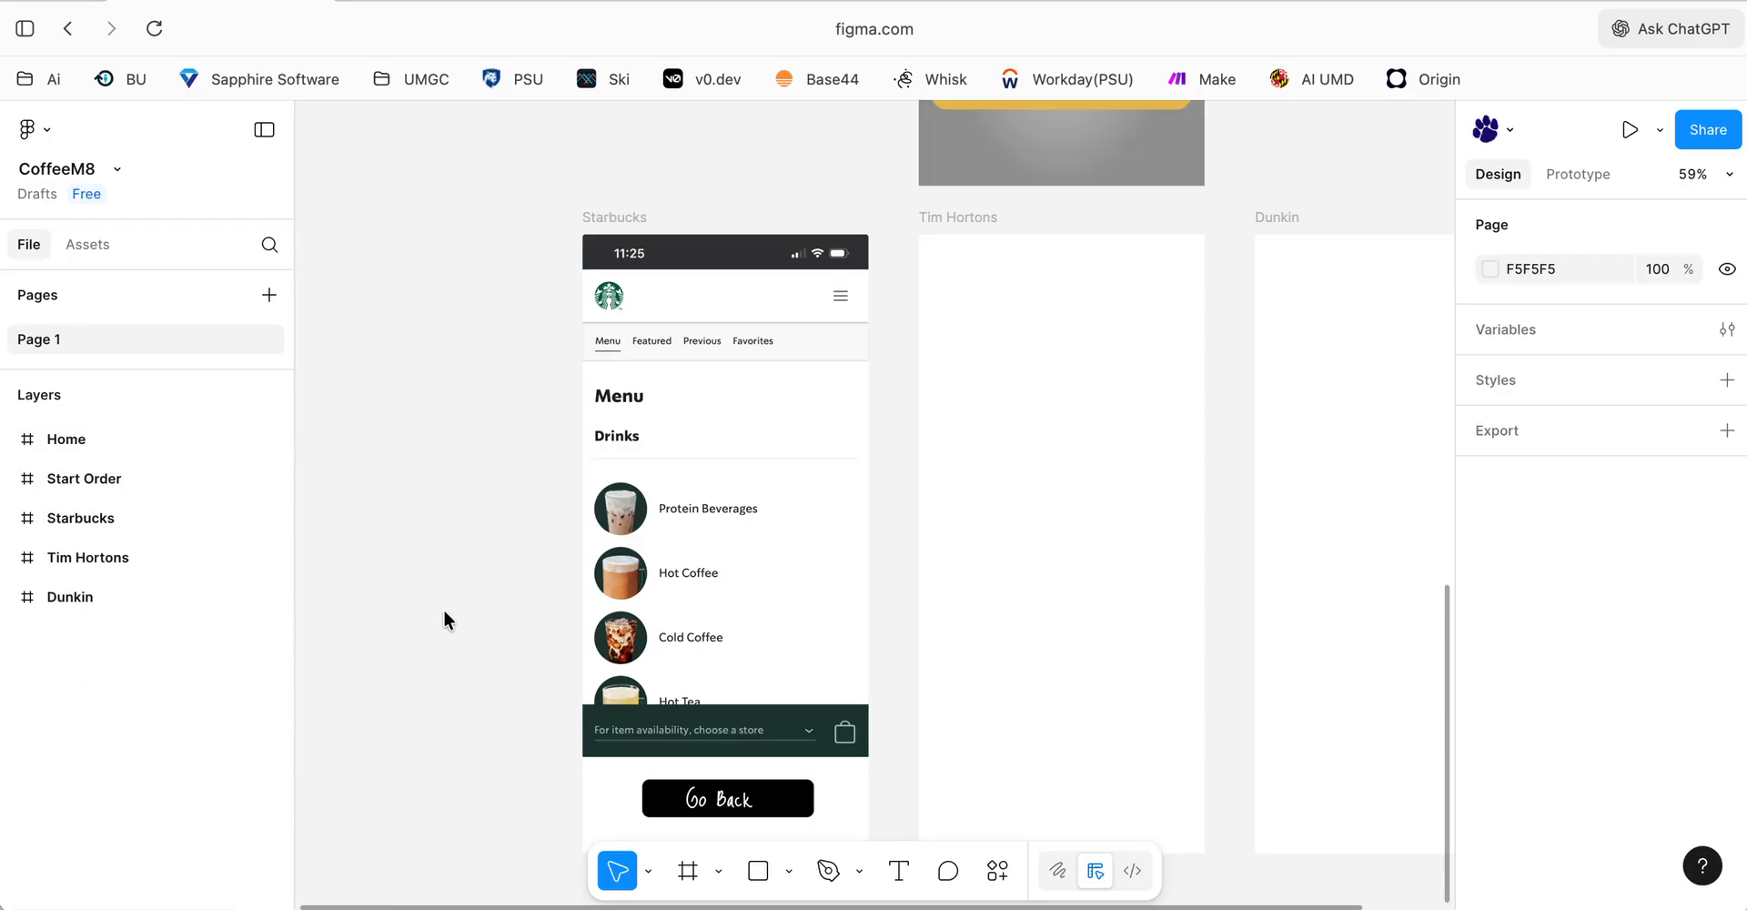
scroll(444, 614, down, 2)
scroll(444, 609, down, 1)
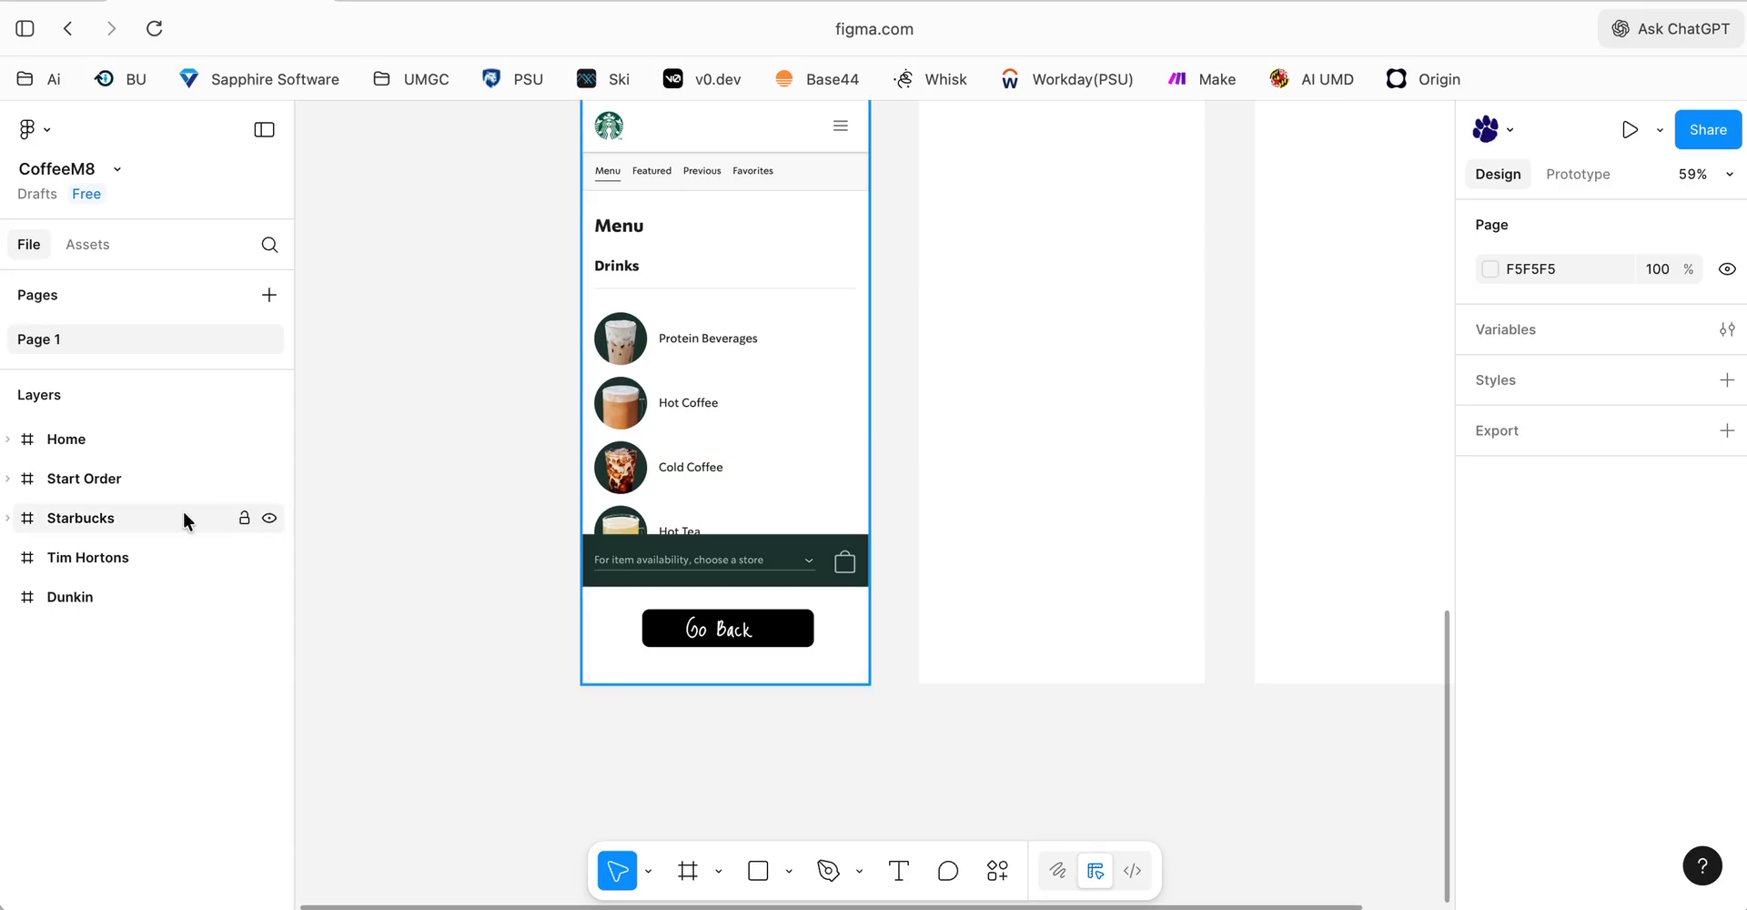
click(57, 601)
click(64, 520)
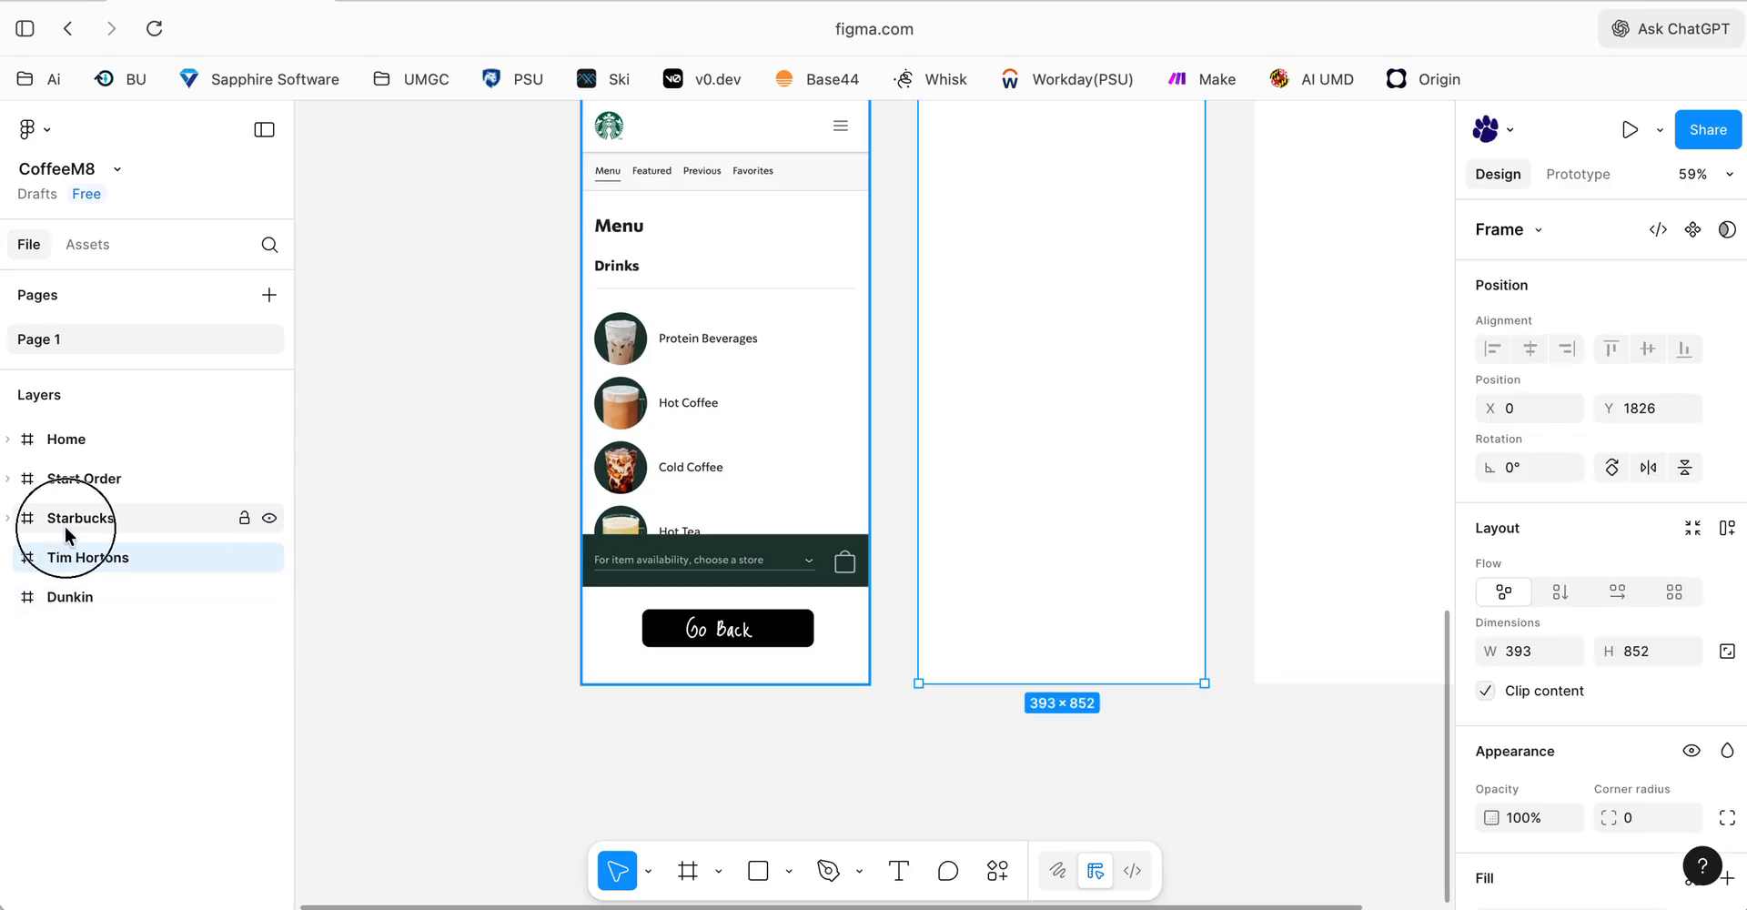
click(8, 518)
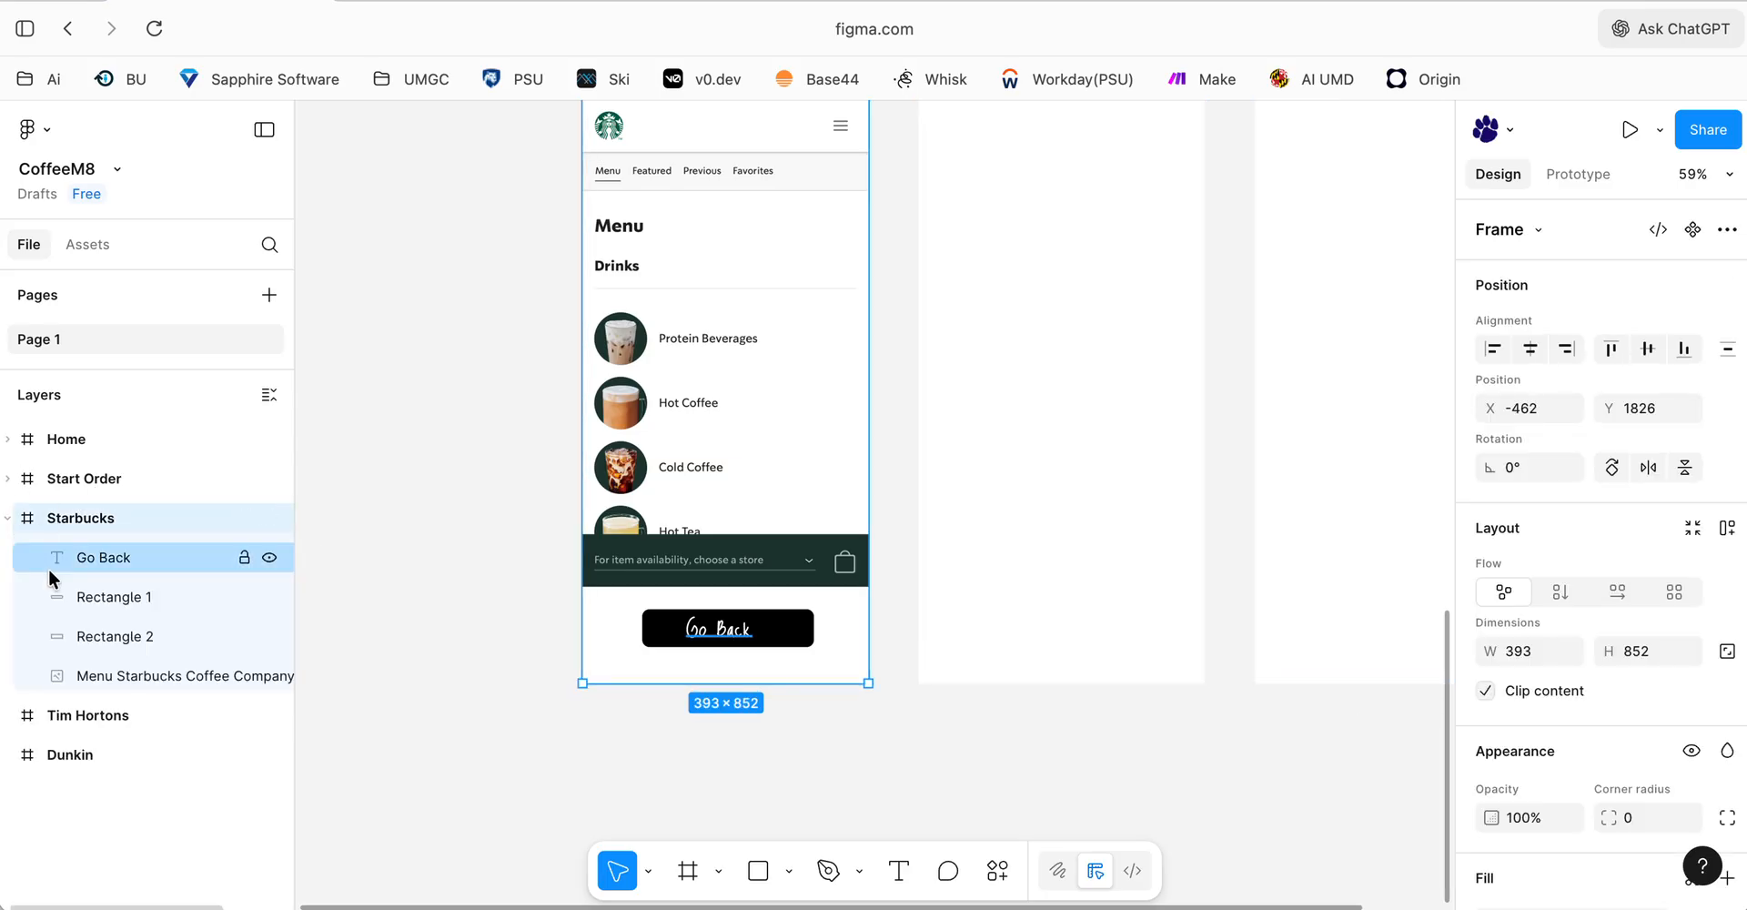
- Move Rectangle 1 below the white Rectangle 2 in the Starbucks frame's layer order
click(114, 639)
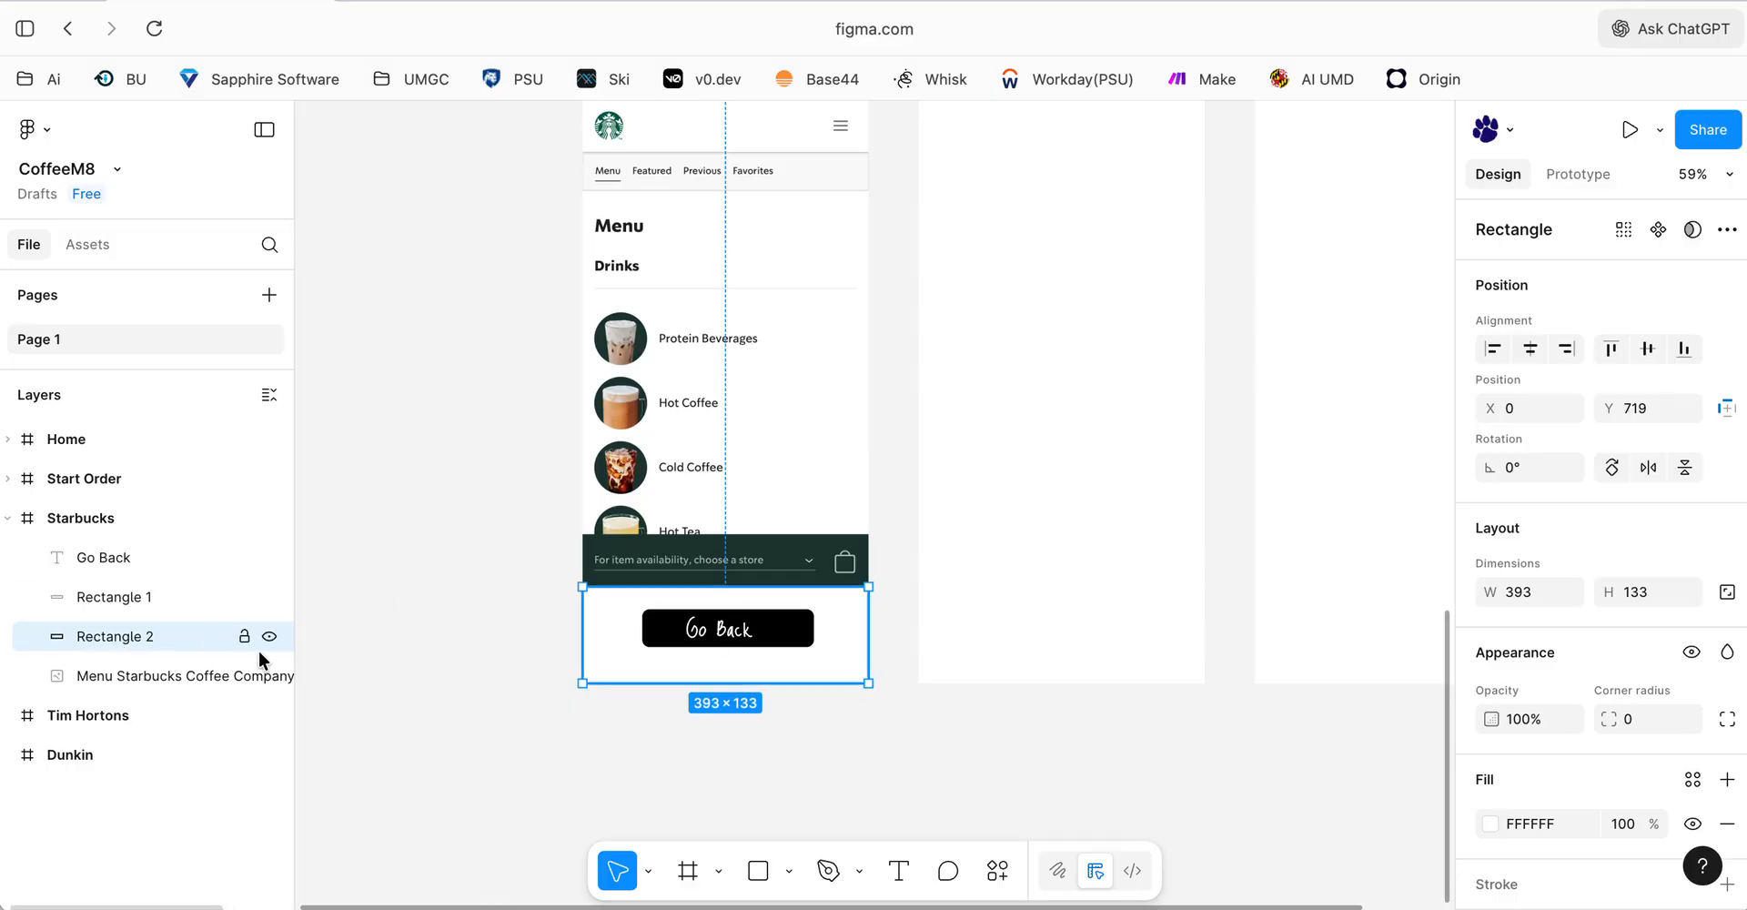
click(139, 601)
drag(125, 611, 117, 644)
click(490, 655)
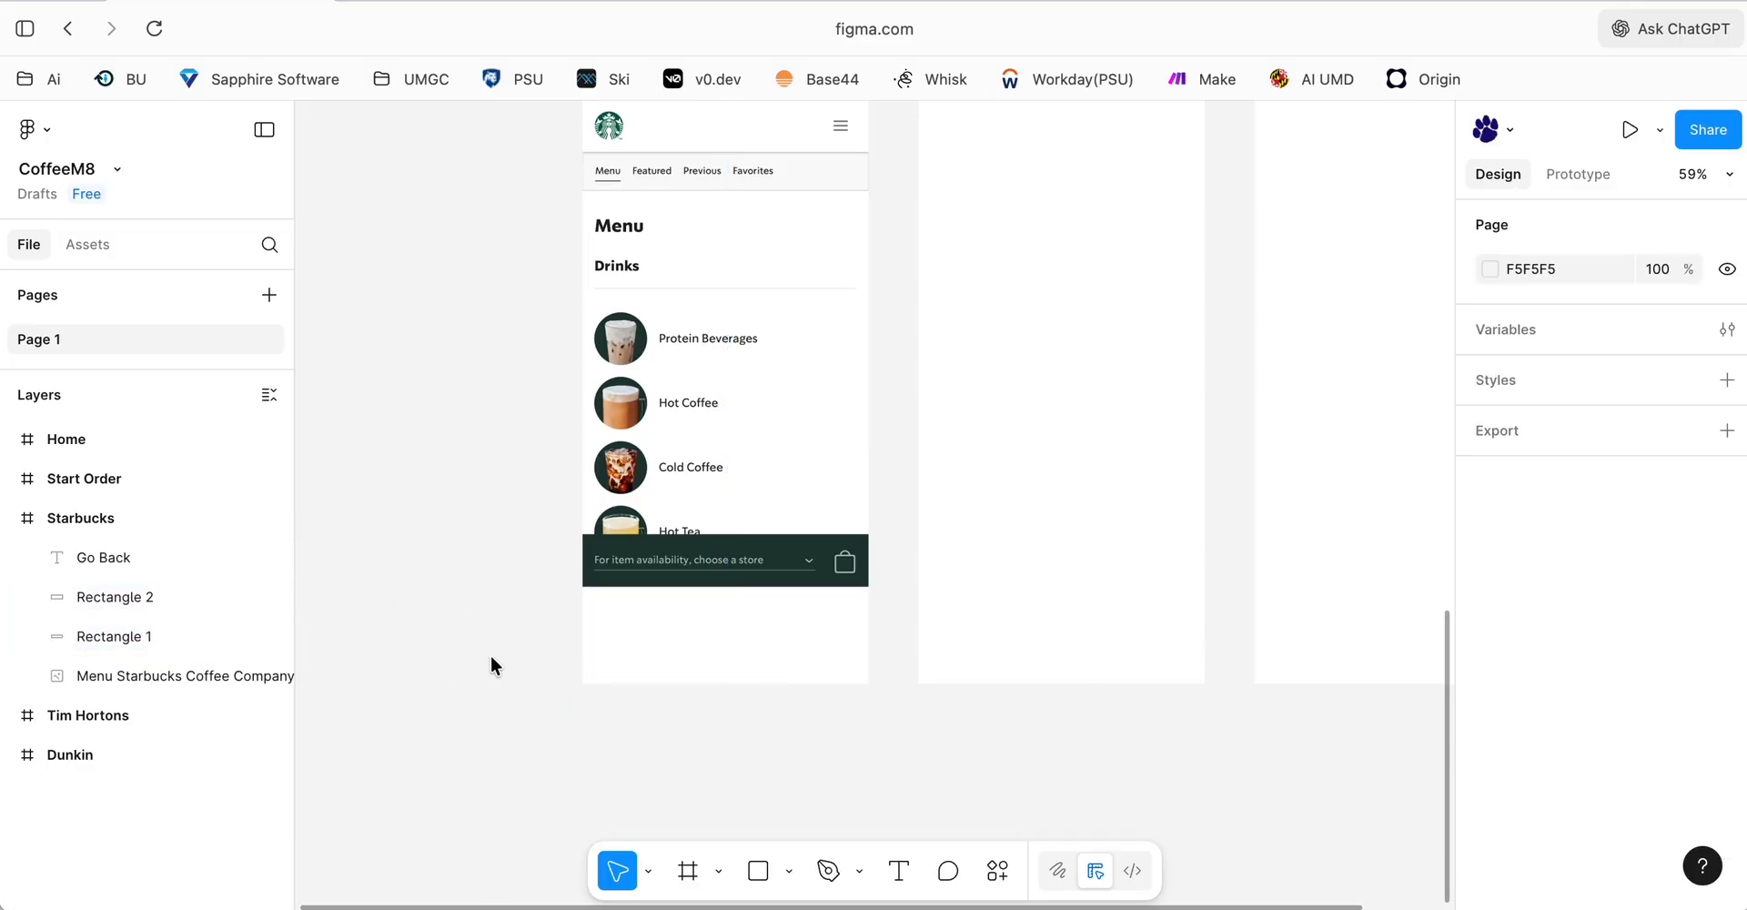
click(631, 643)
scroll(648, 642, up, 1)
- Return Rectangle 1 to its place above Rectangle 2 in the Starbucks frame's layer order
click(104, 632)
drag(113, 634, 113, 582)
click(379, 571)
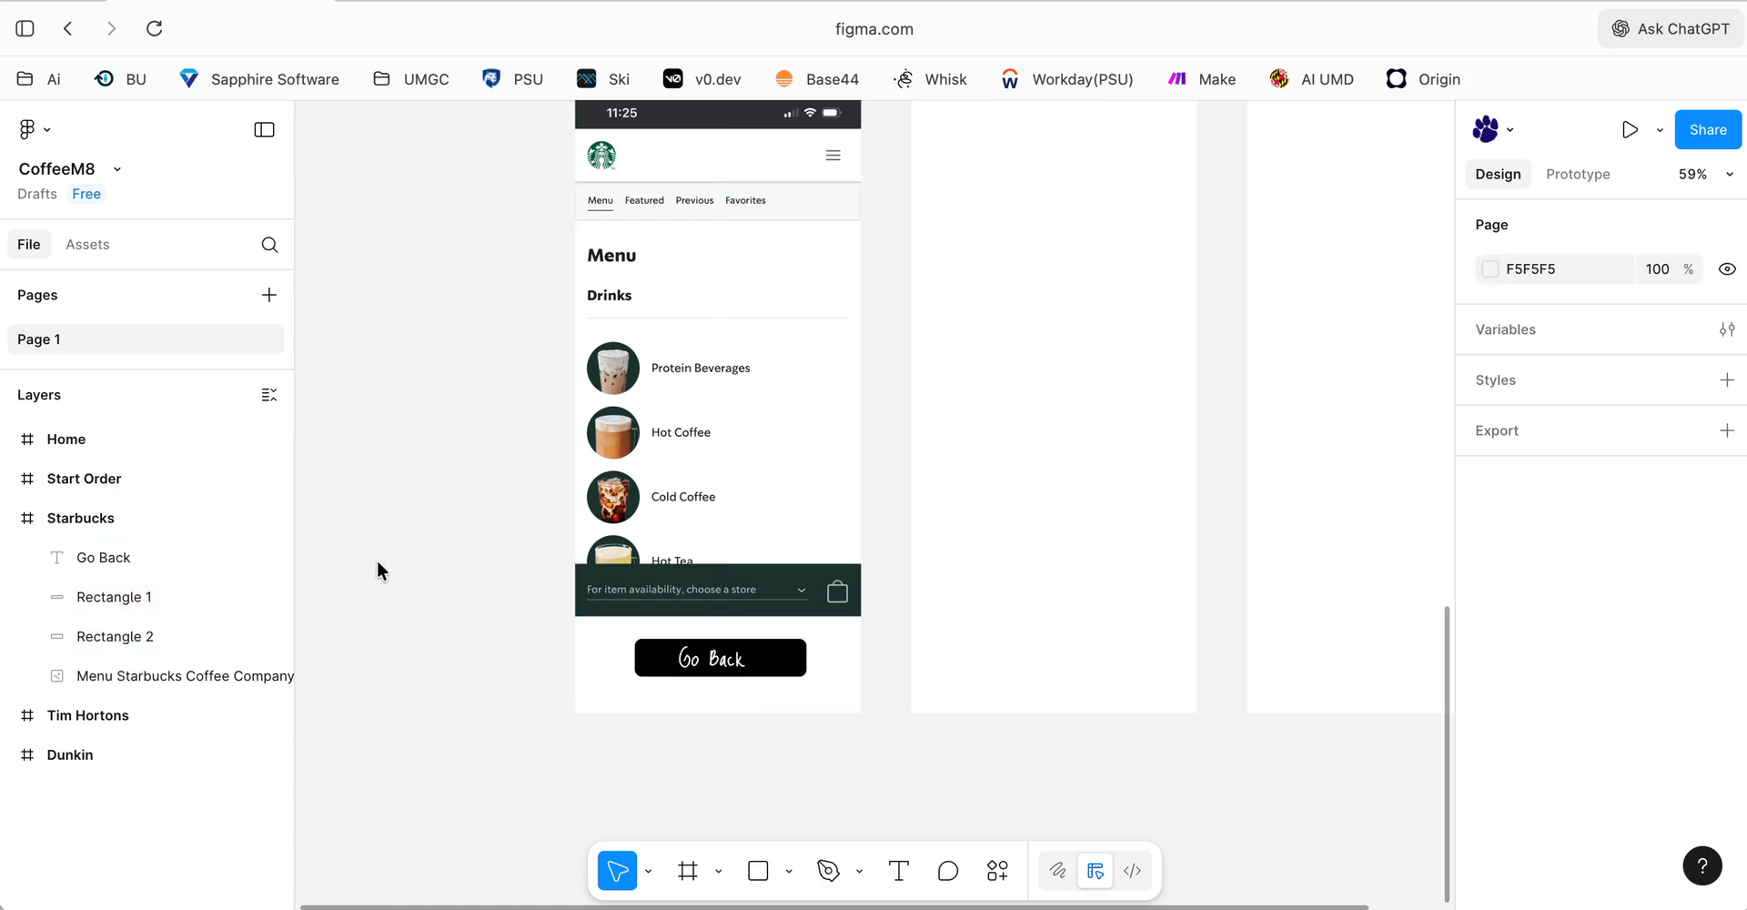
- Add a prototype connection from the black button rectangle in the Home frame to the Start Order frame
scroll(376, 573, up, 15)
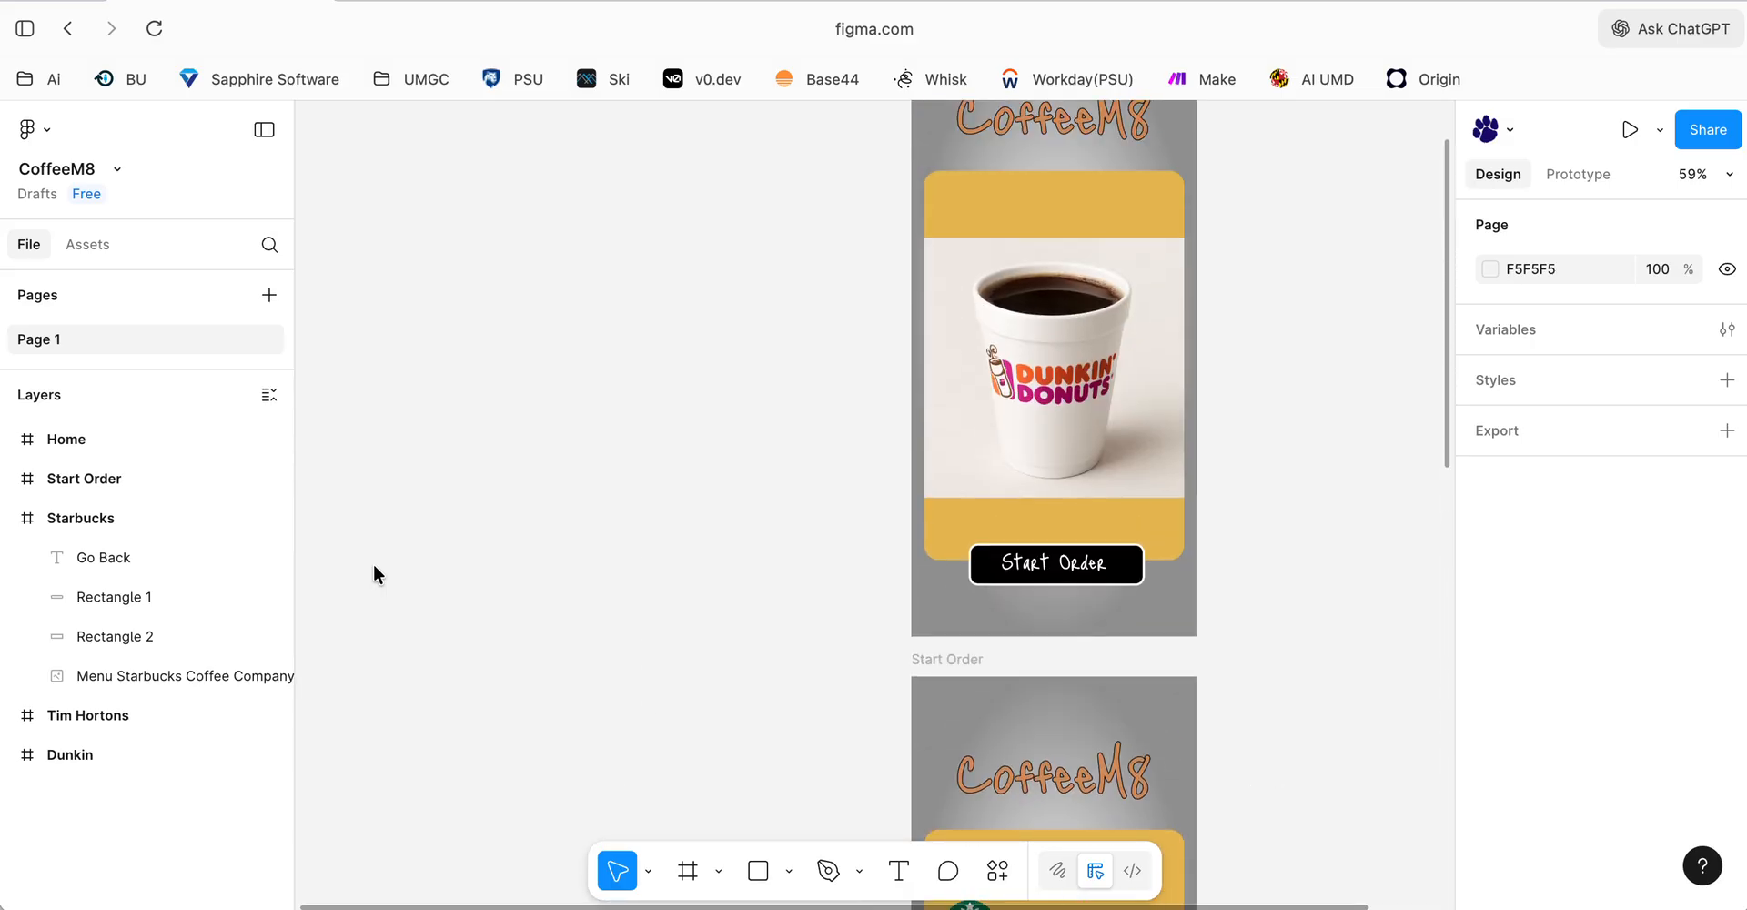
scroll(373, 565, up, 1)
scroll(413, 537, right, 5)
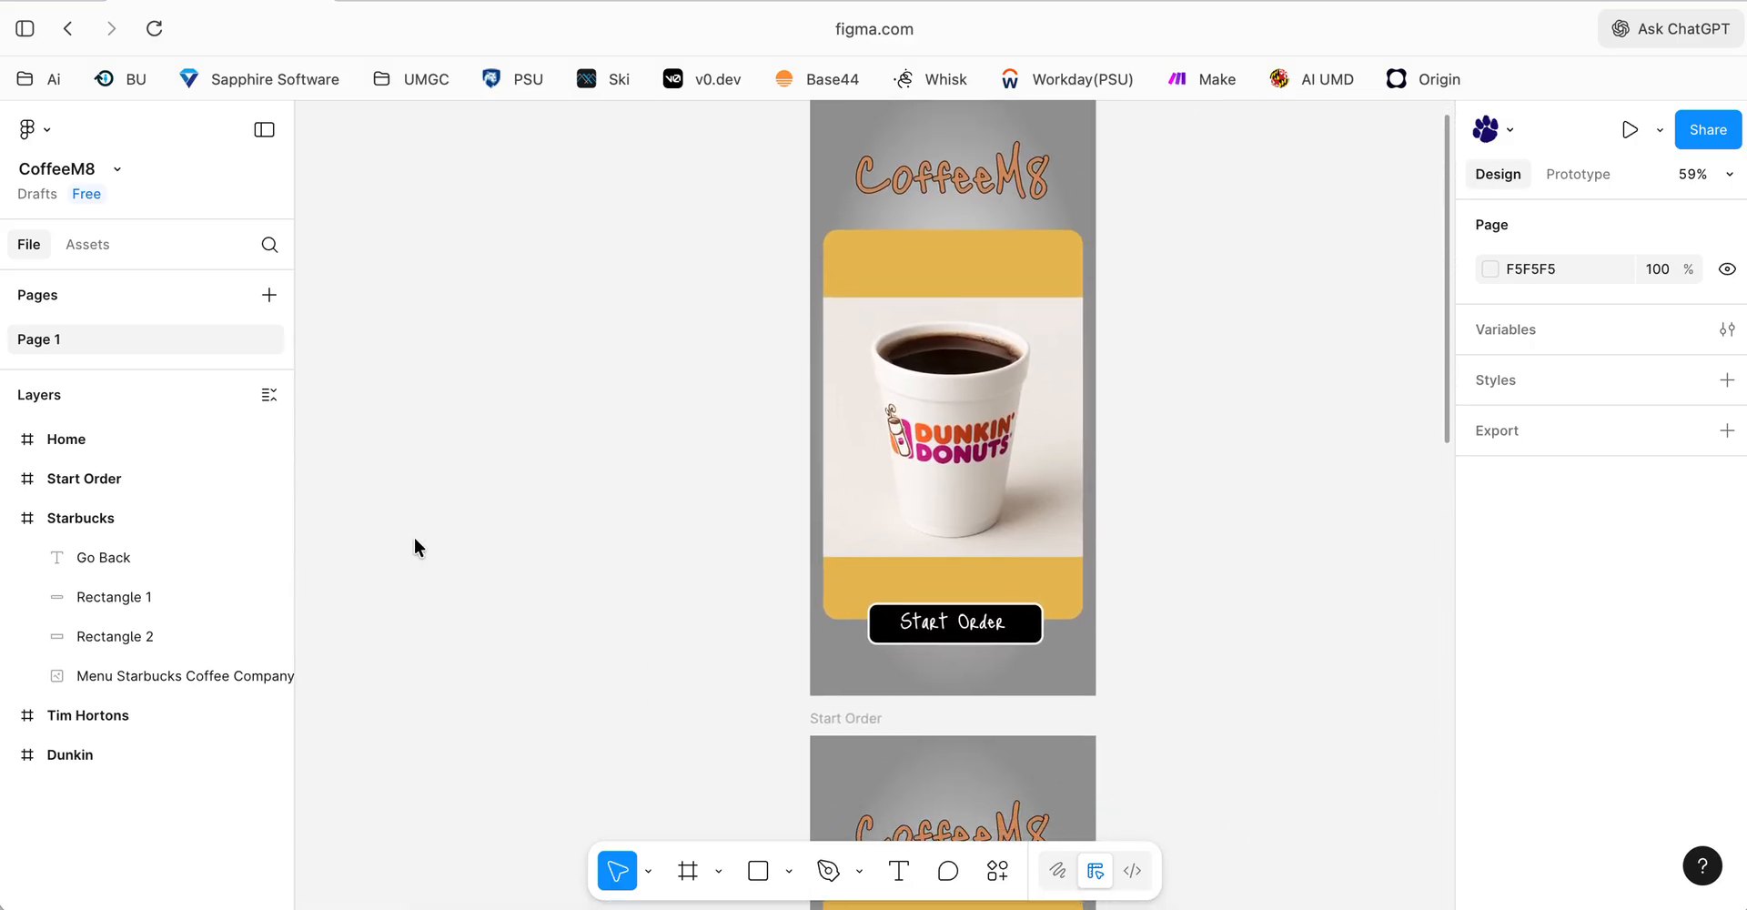
scroll(414, 546, up, 1)
click(940, 685)
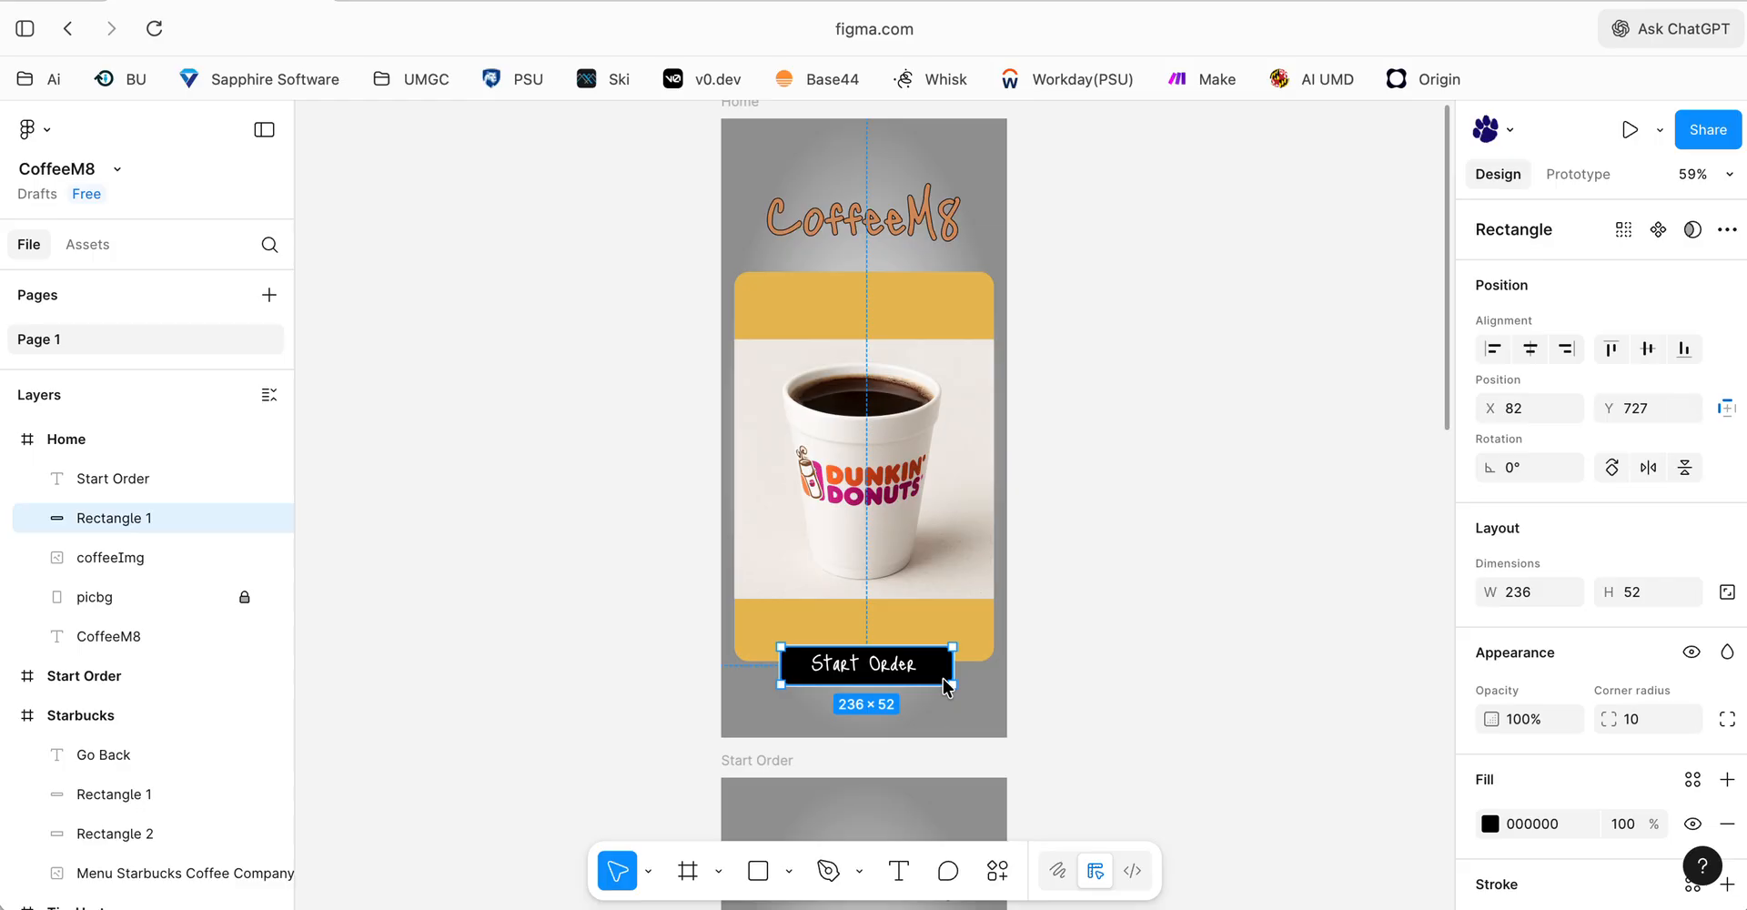
click(1579, 175)
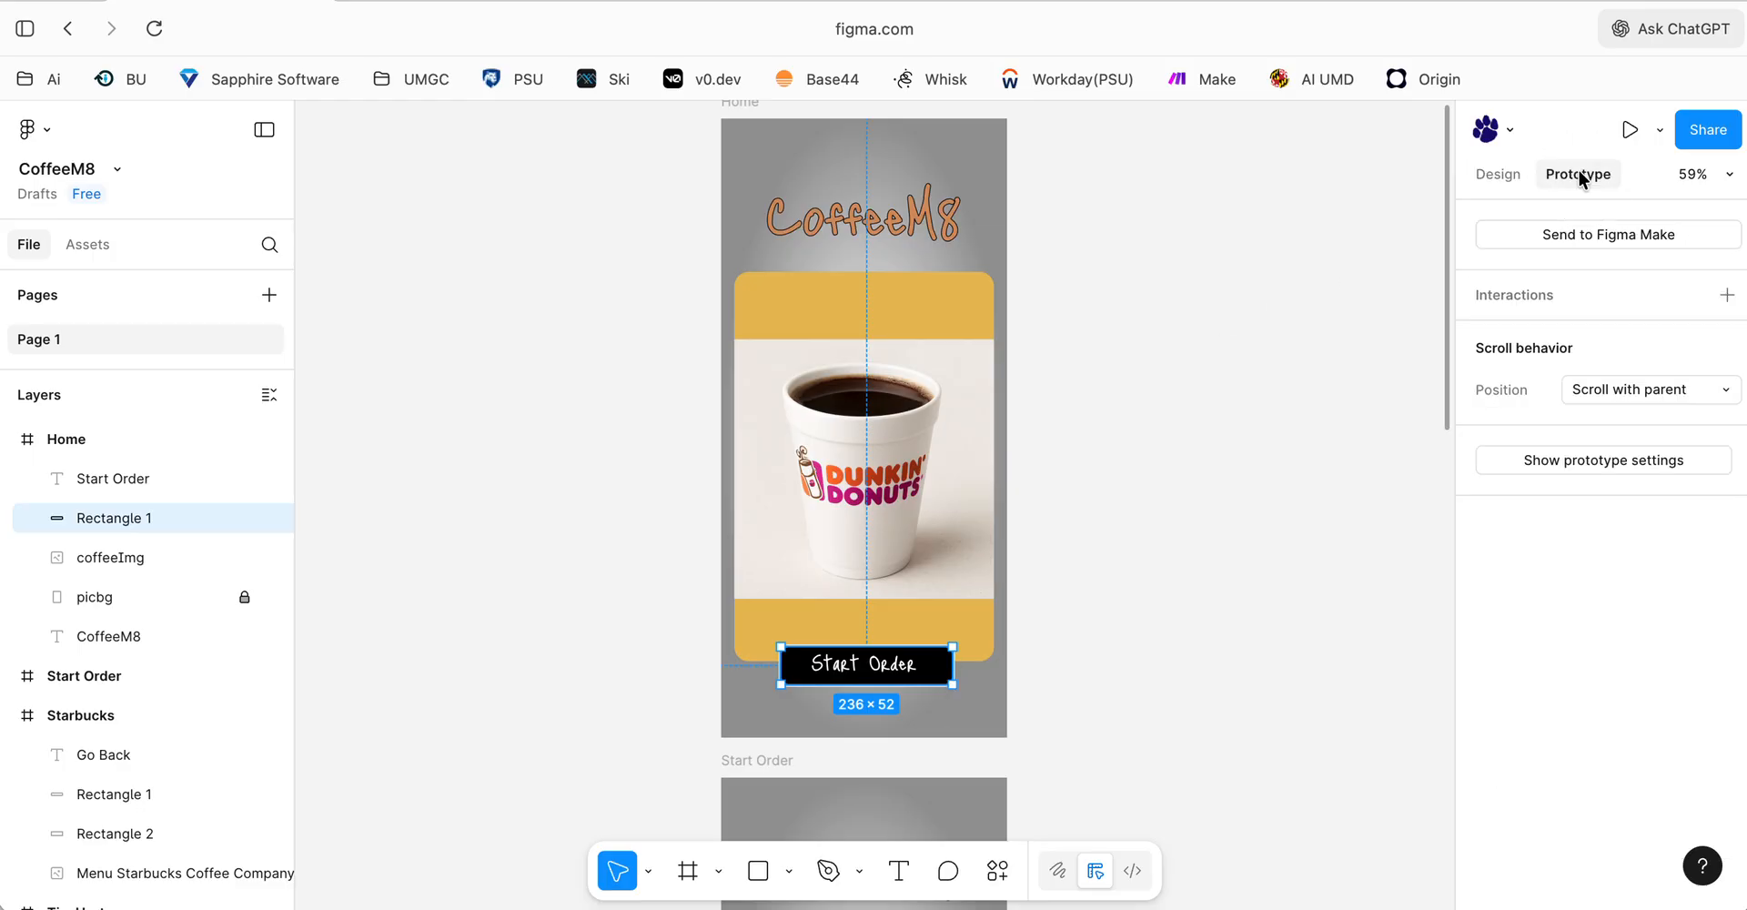
mouse_move(942, 668)
scroll(867, 684, down, 5)
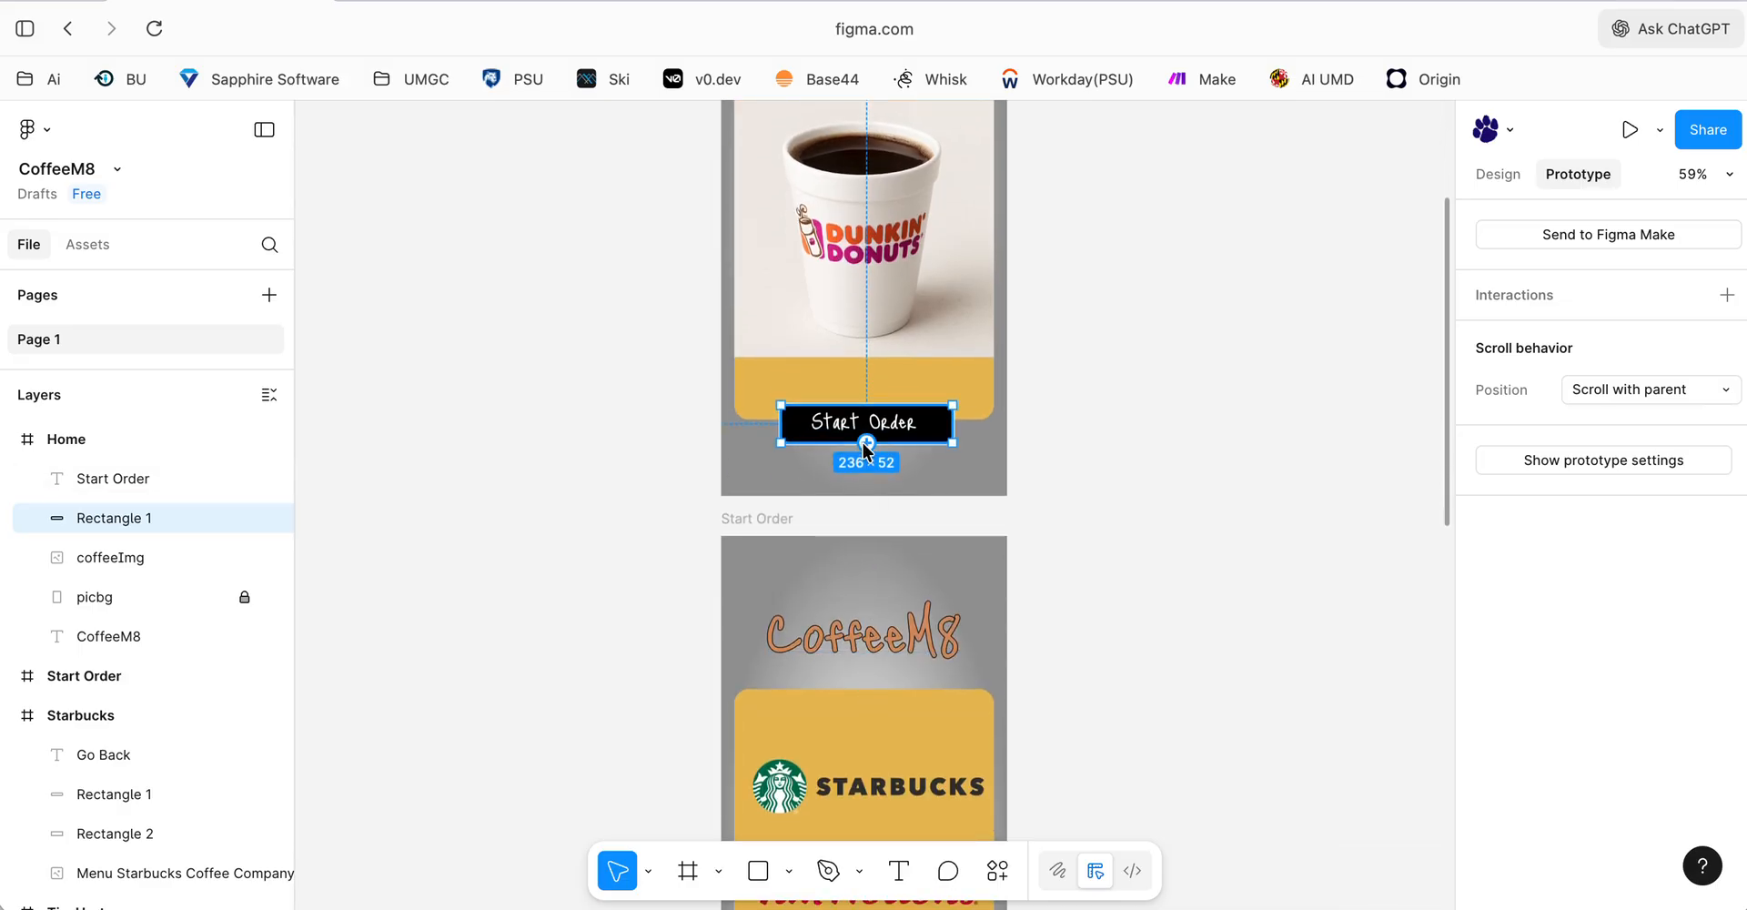
drag(864, 440, 851, 553)
scroll(792, 560, down, 5)
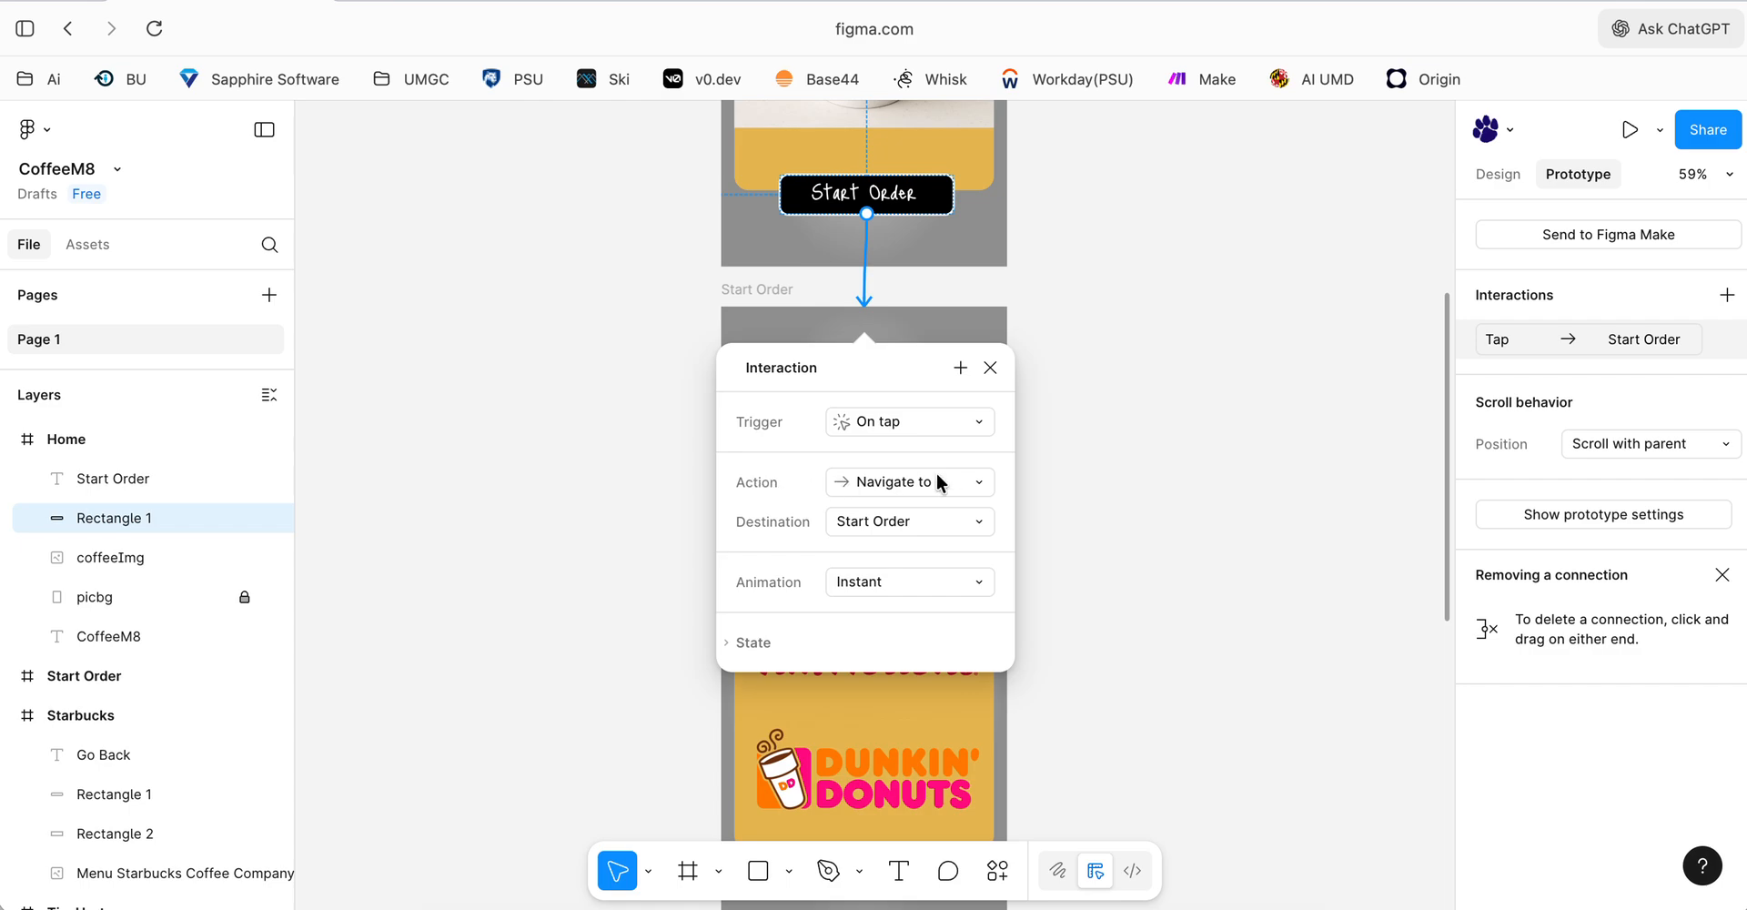
- Set the animation of the Home button's interaction to Move in and close its settings
click(875, 586)
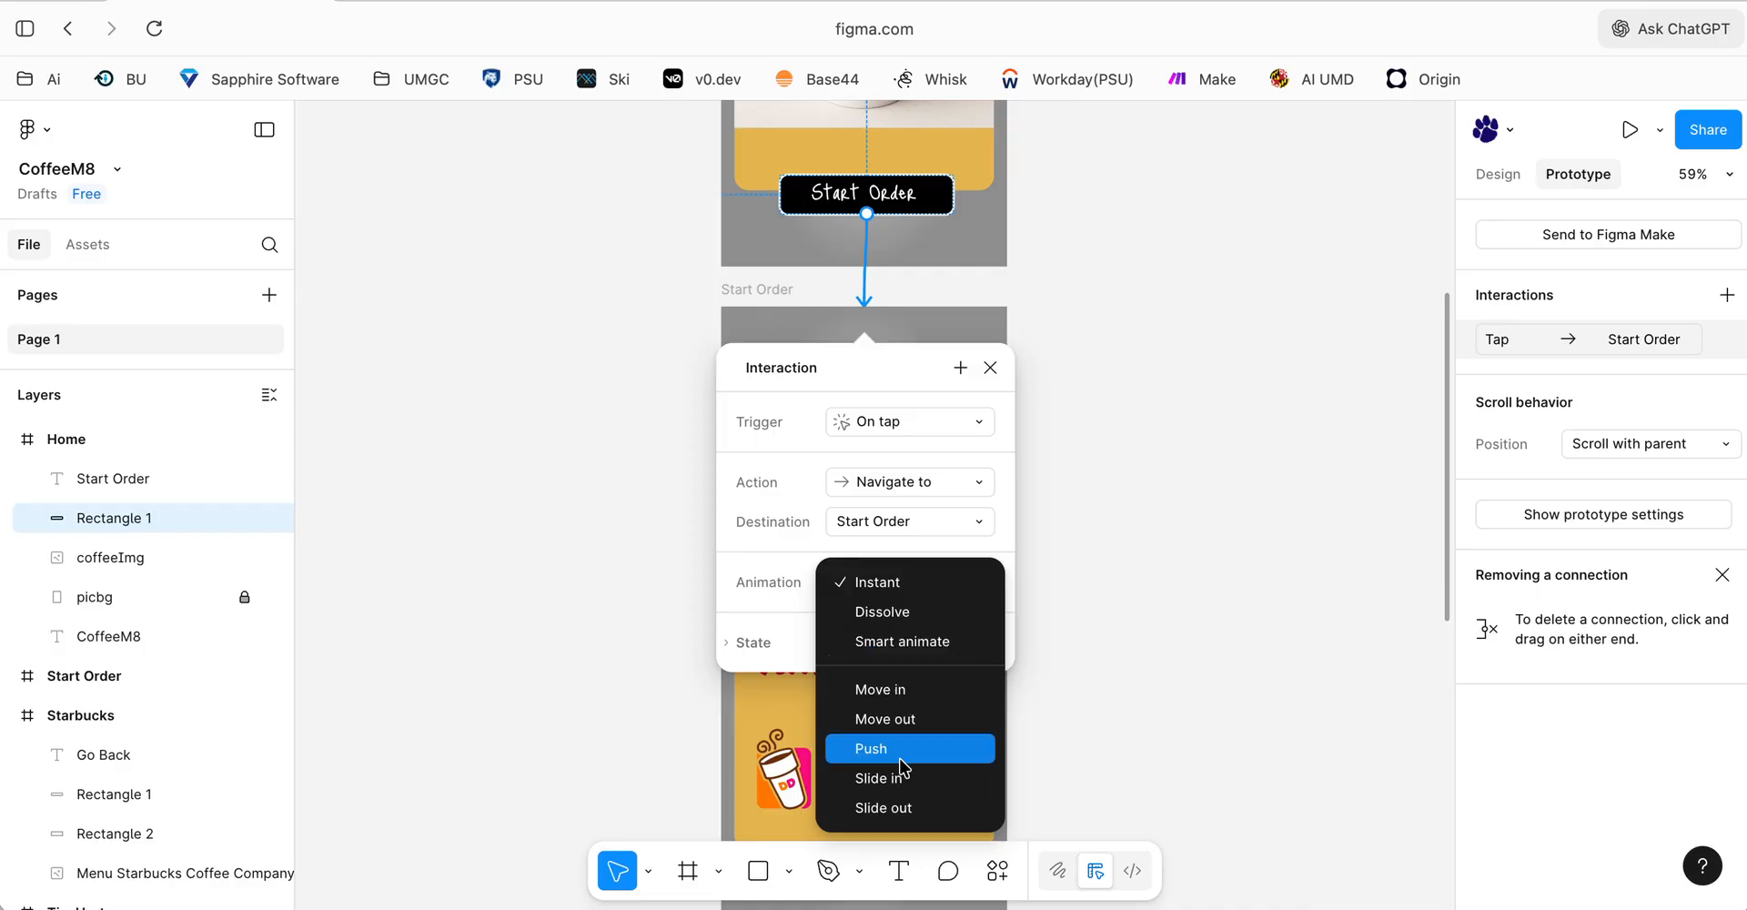
click(892, 689)
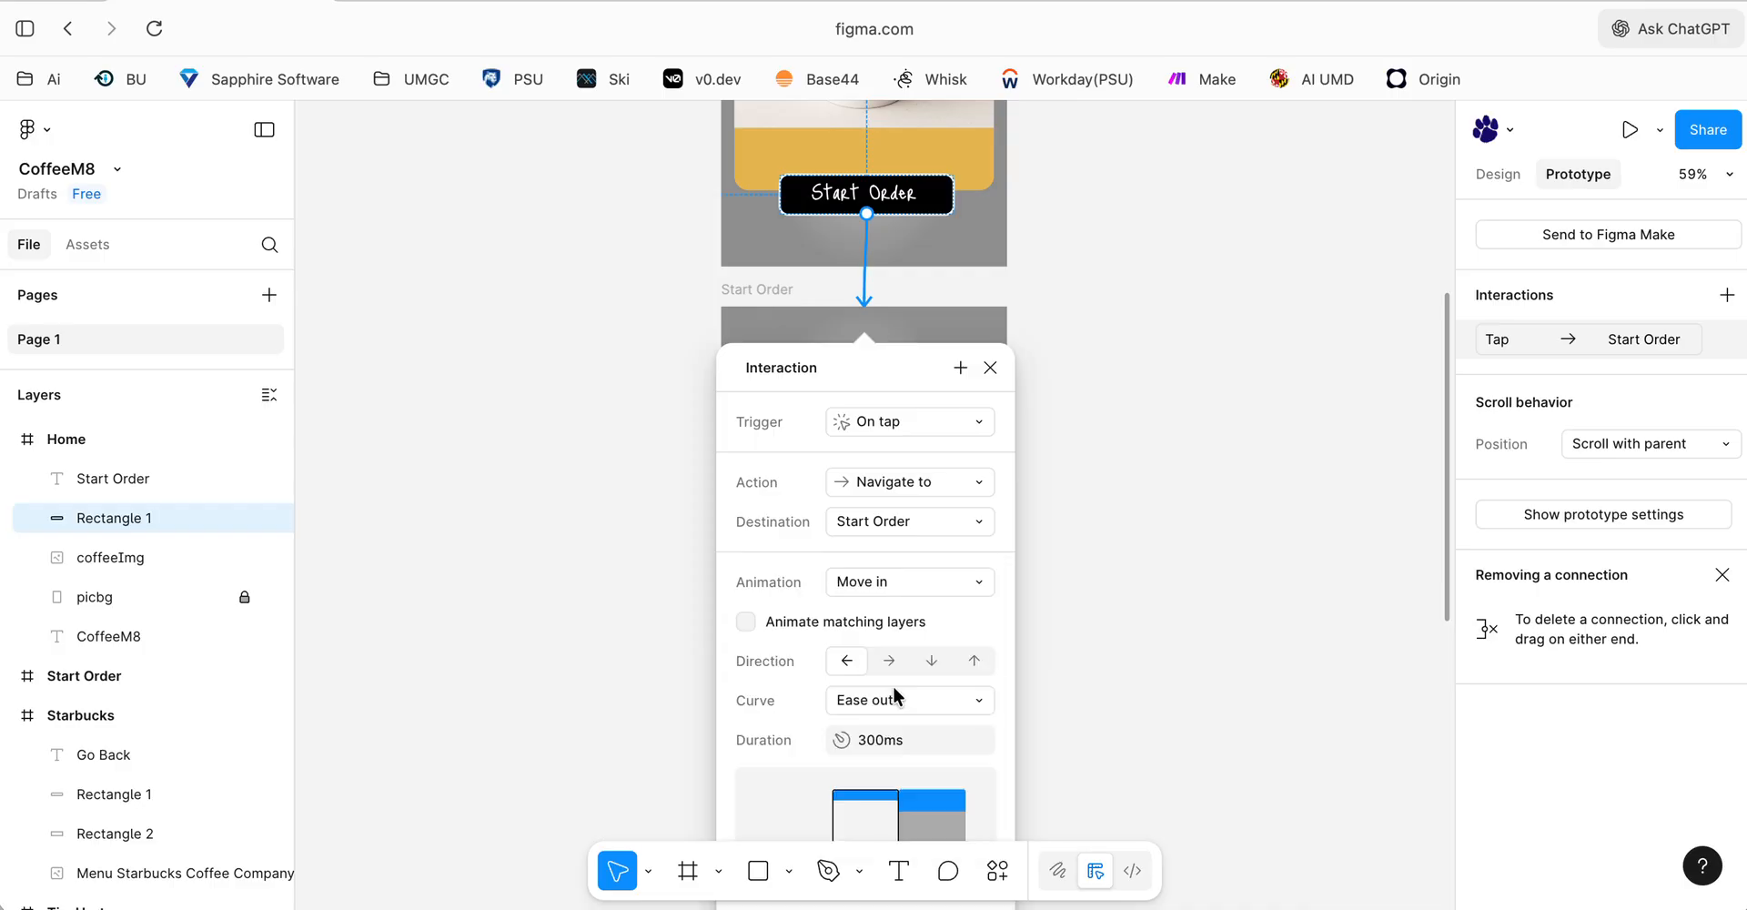
scroll(1058, 595, down, 5)
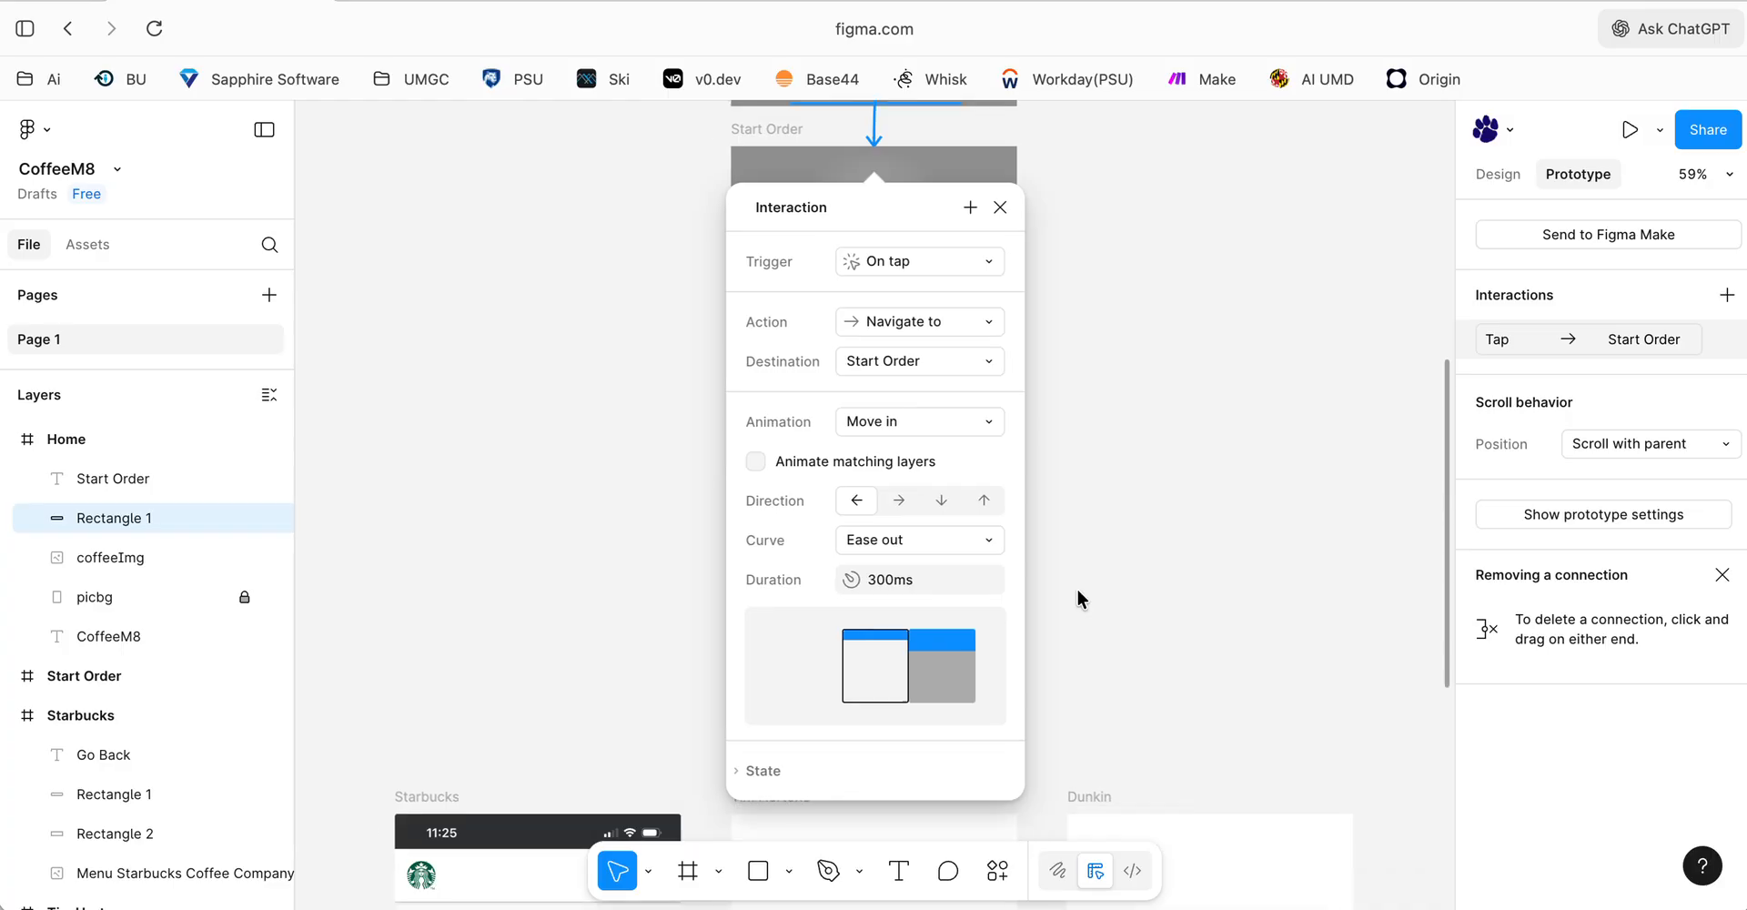
click(1070, 591)
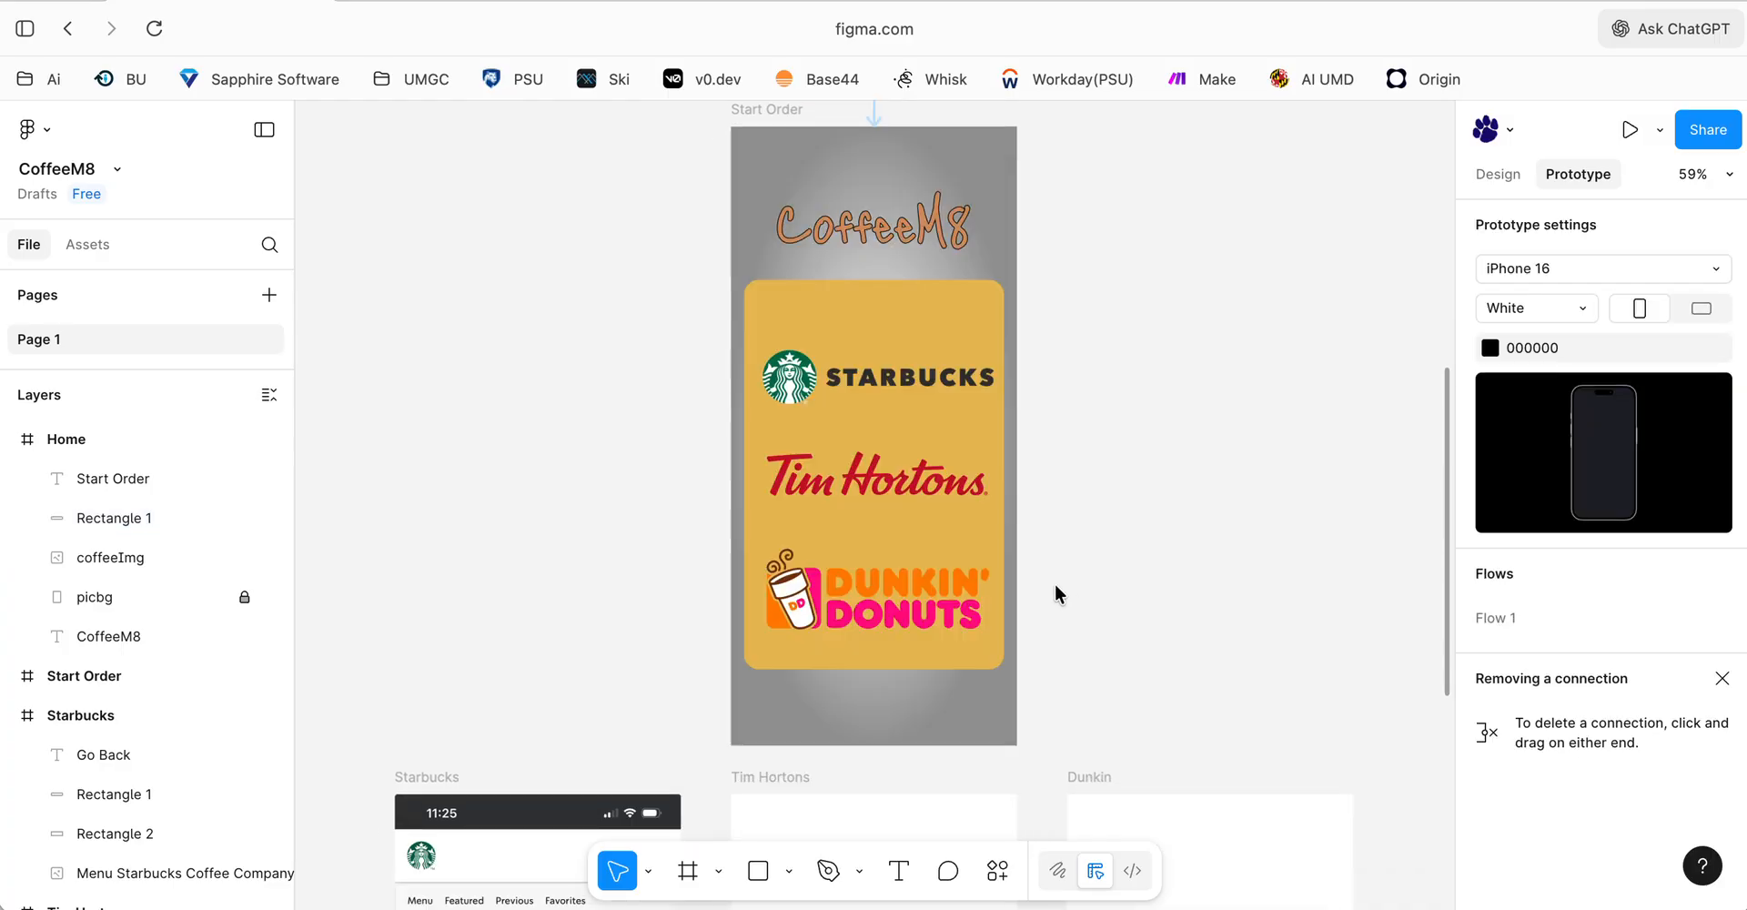
- Connect the Starbucks logo in the Start Order frame to the Starbucks frame, keeping the Move in animation
scroll(1087, 546, up, 3)
scroll(1085, 539, up, 5)
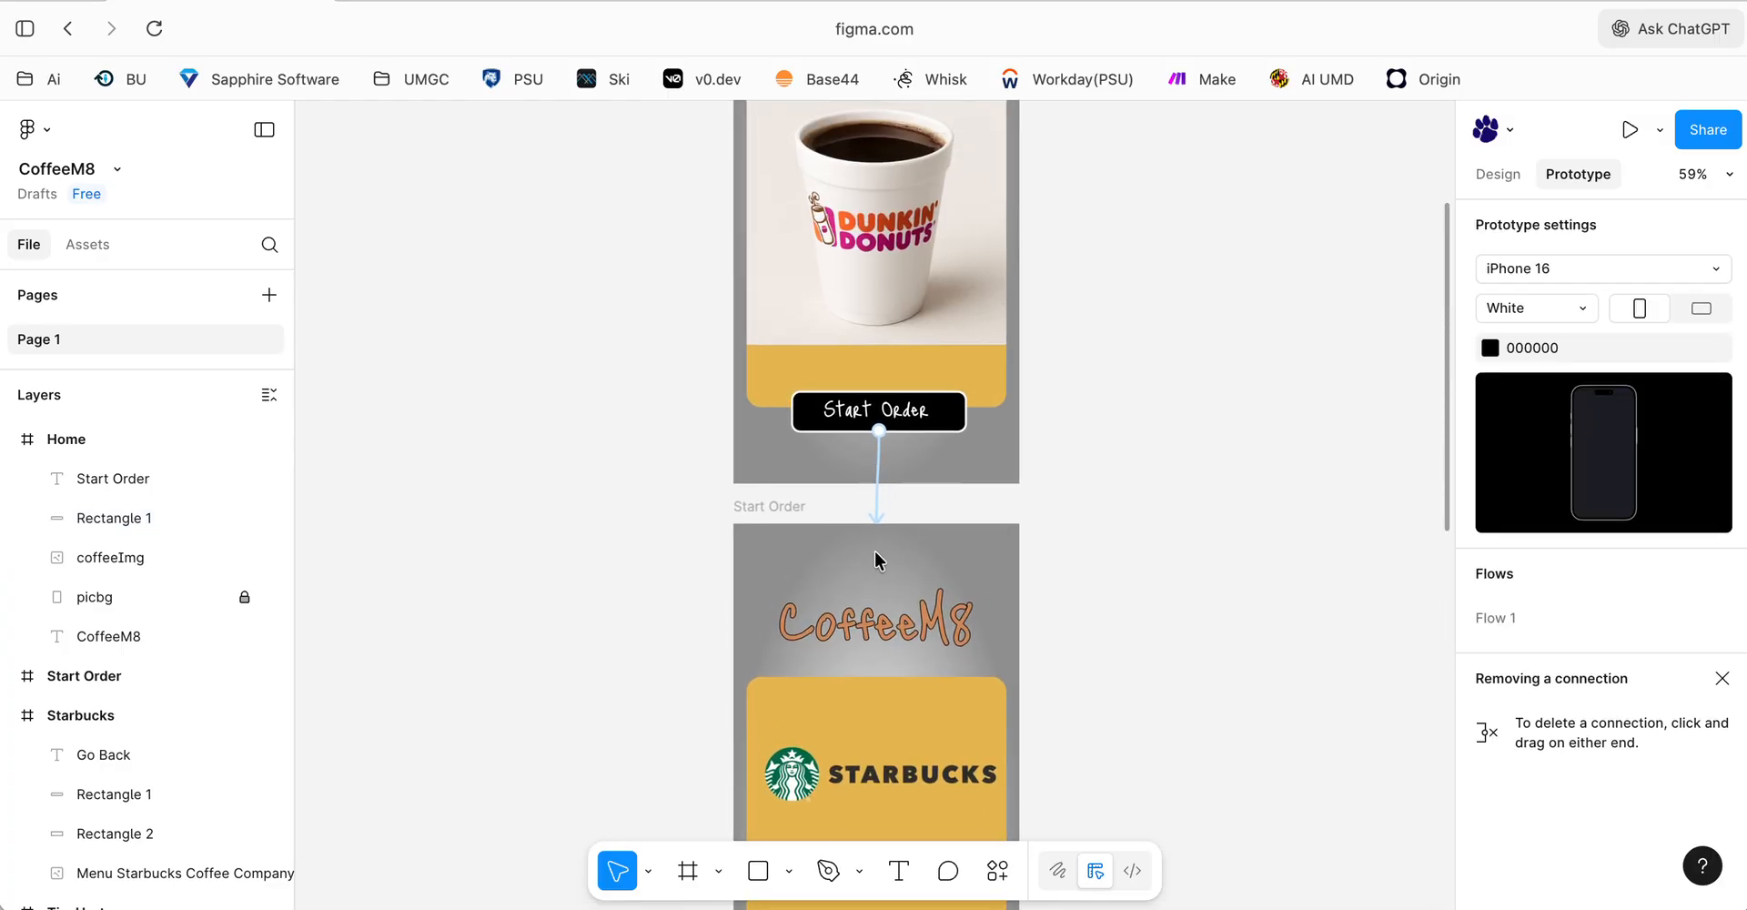
scroll(913, 531, down, 5)
scroll(910, 528, down, 2)
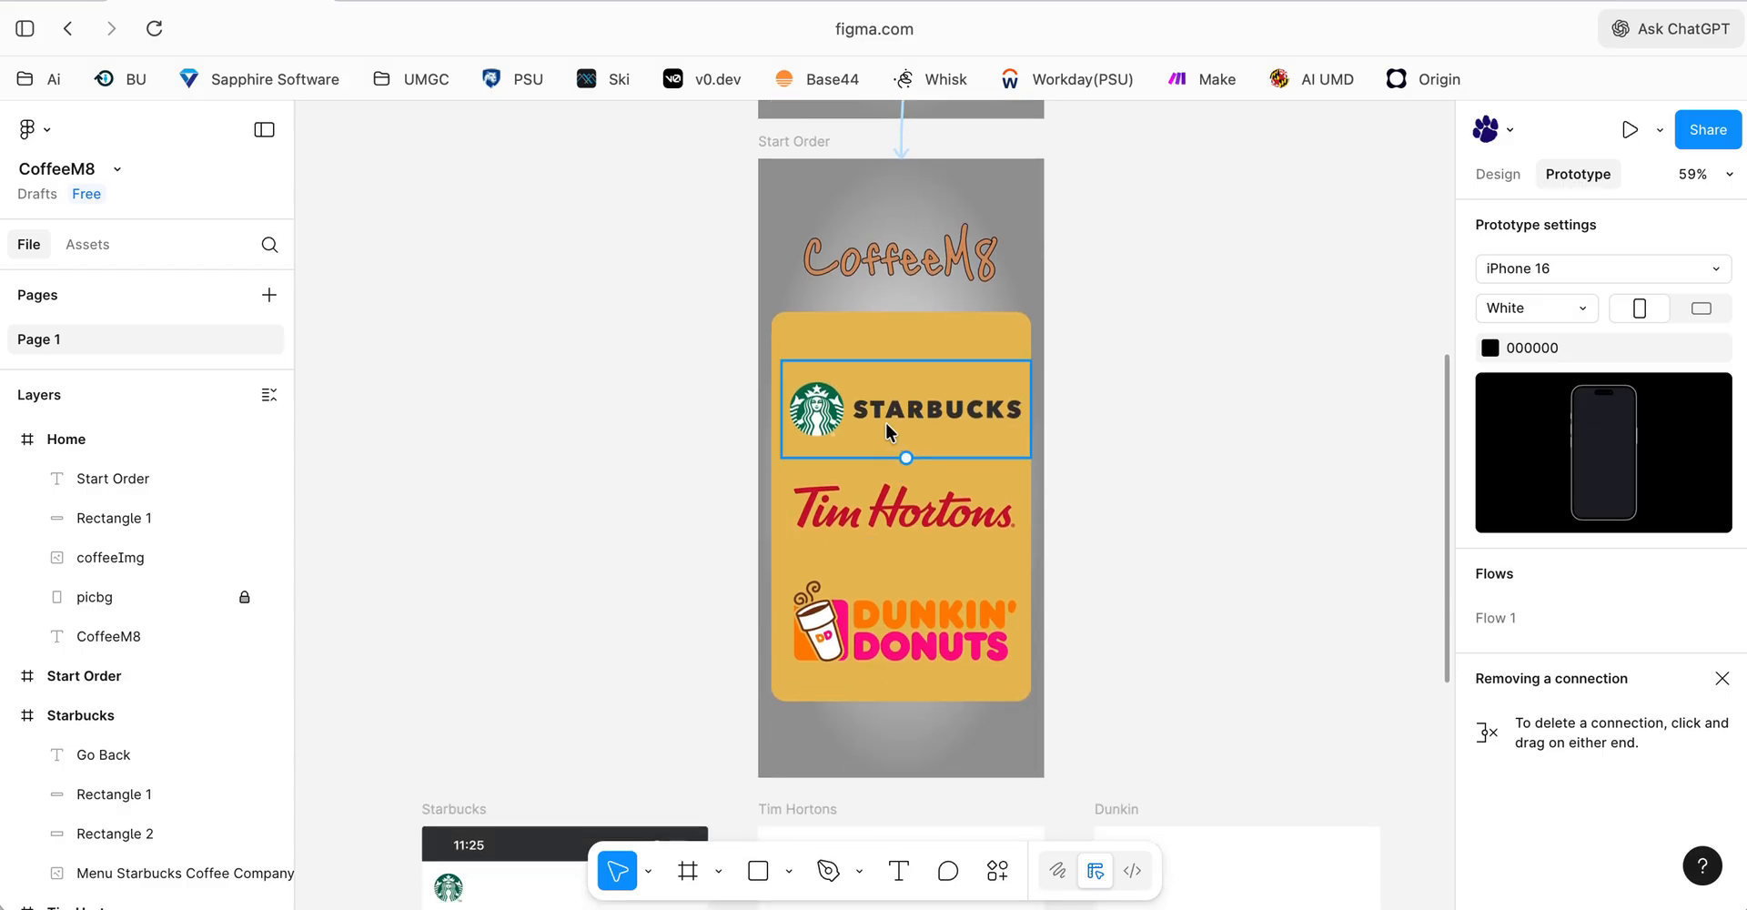
click(886, 423)
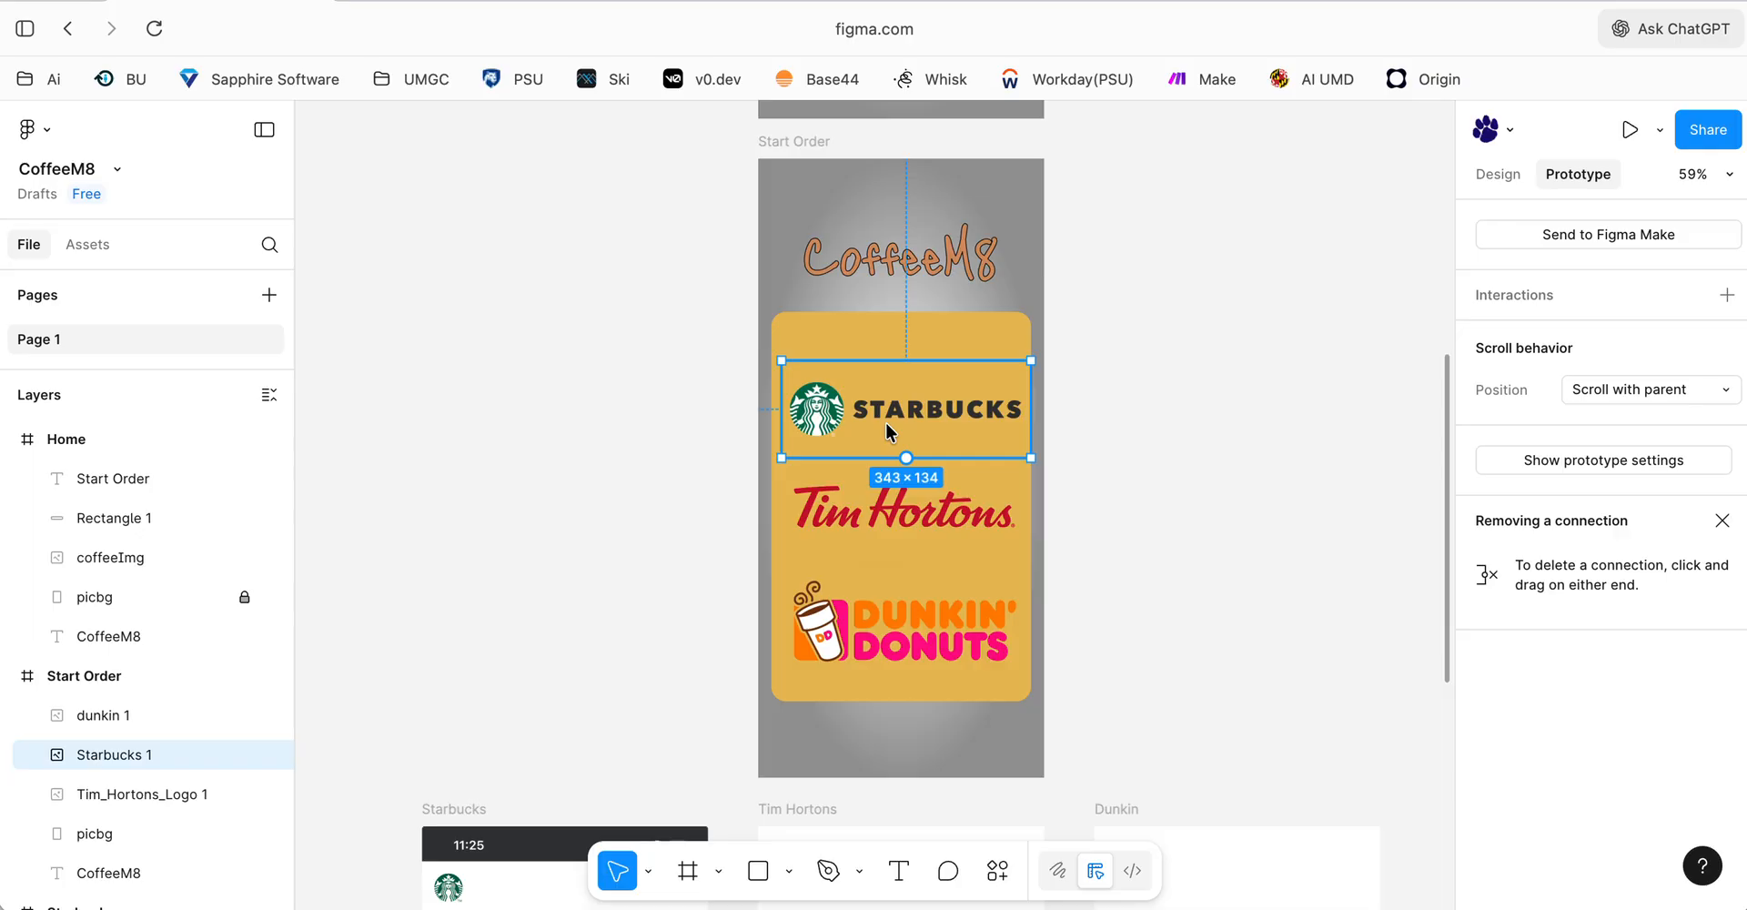
scroll(887, 423, right, 3)
right_click(896, 422)
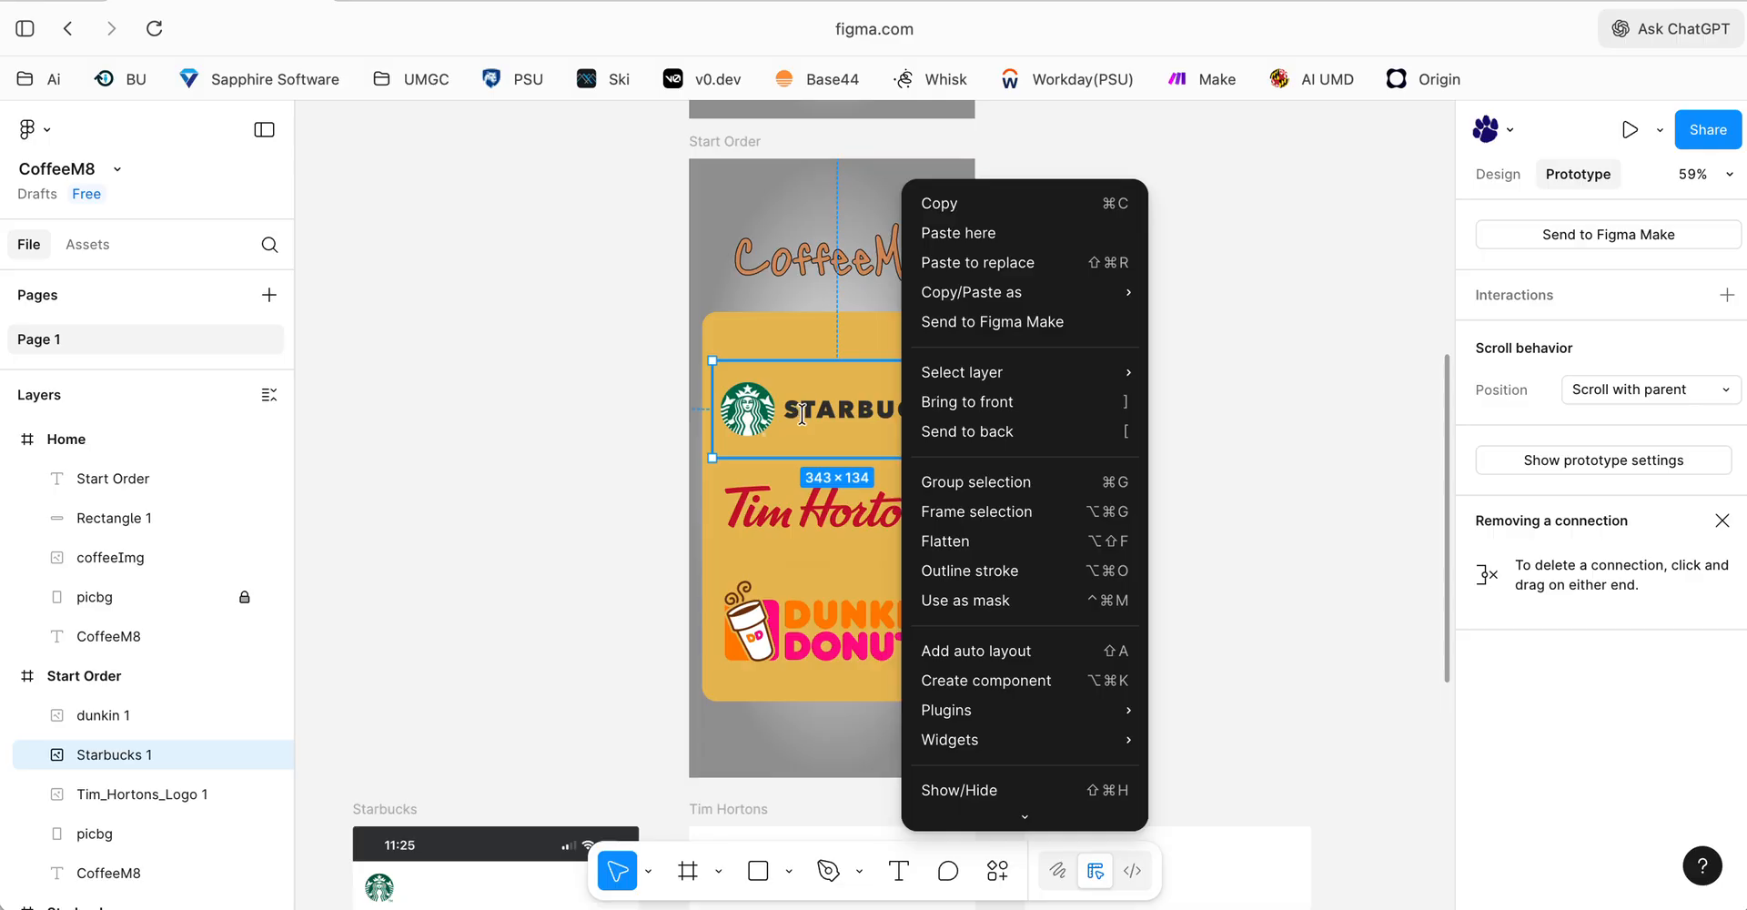
click(534, 412)
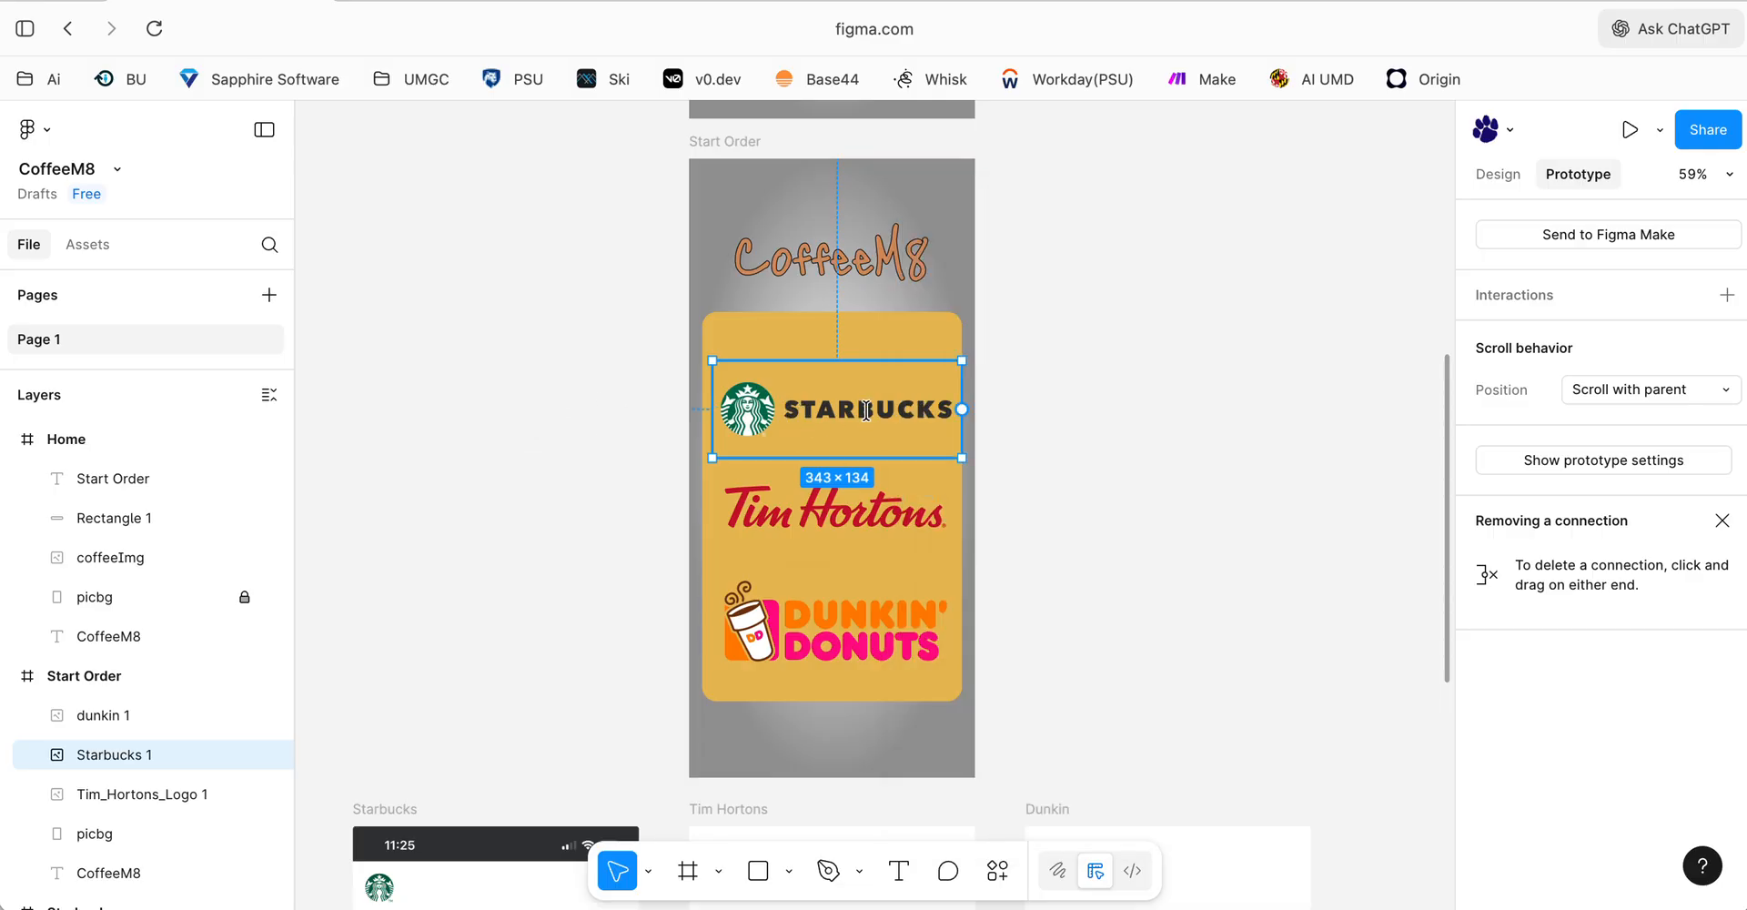
mouse_move(948, 415)
drag(962, 409, 486, 839)
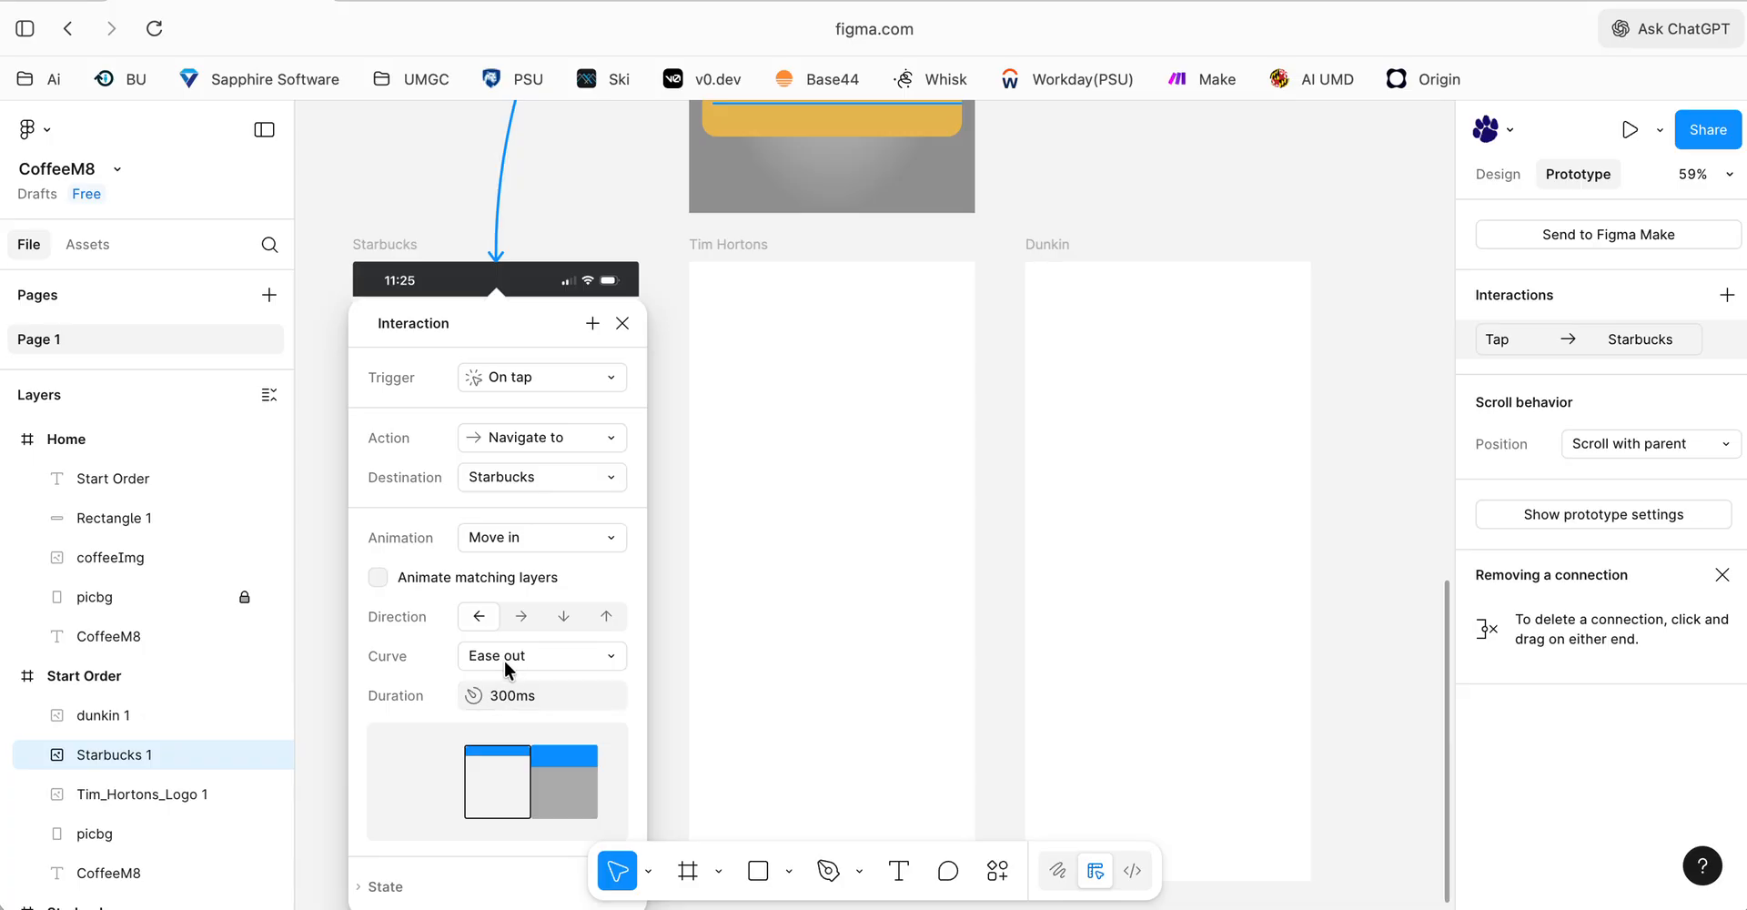
click(495, 545)
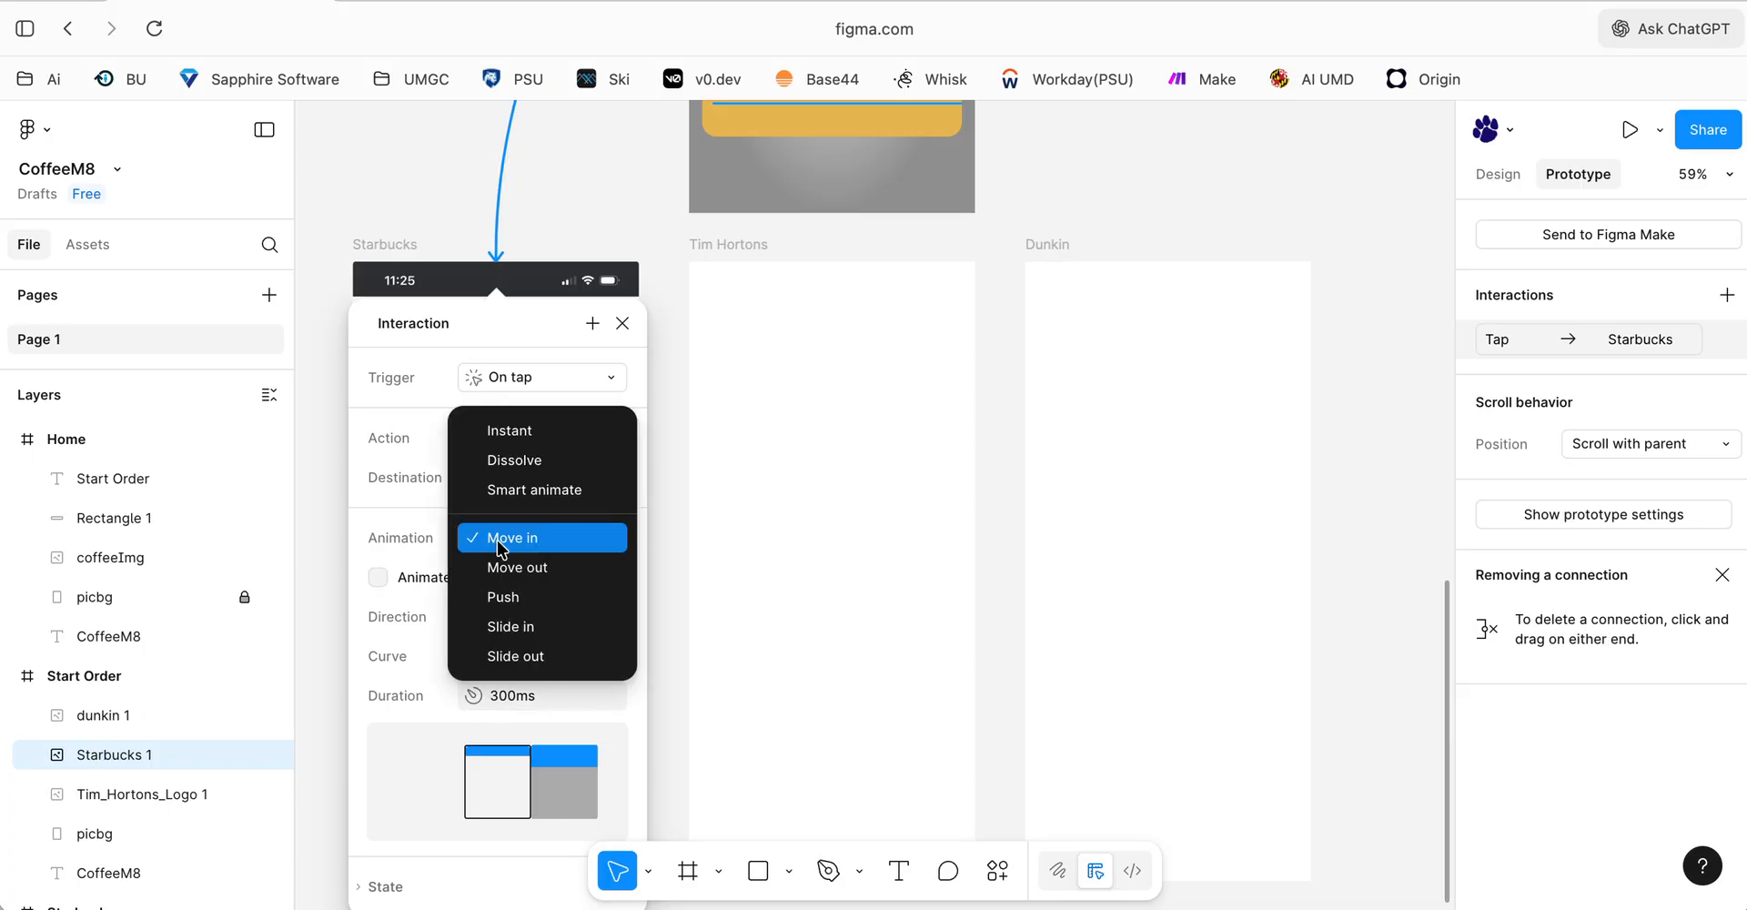
click(495, 544)
click(428, 183)
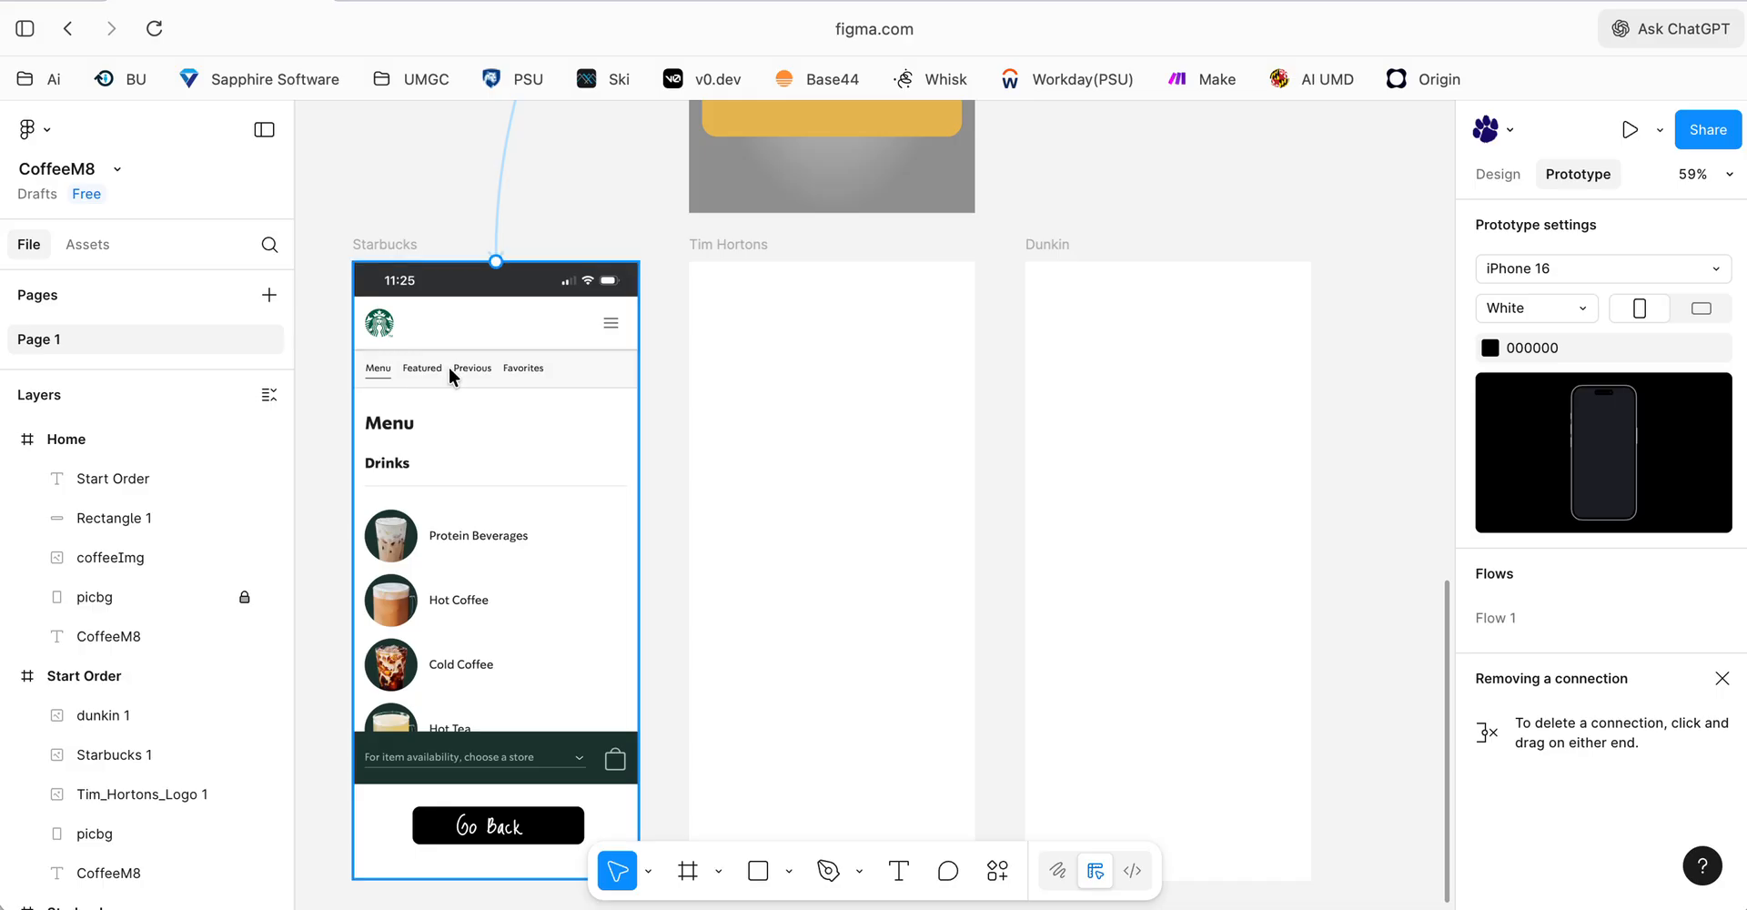
- Add a prototype connection from the Go Back button rectangle in the Starbucks frame to the Start Order frame
scroll(449, 368, down, 5)
click(566, 537)
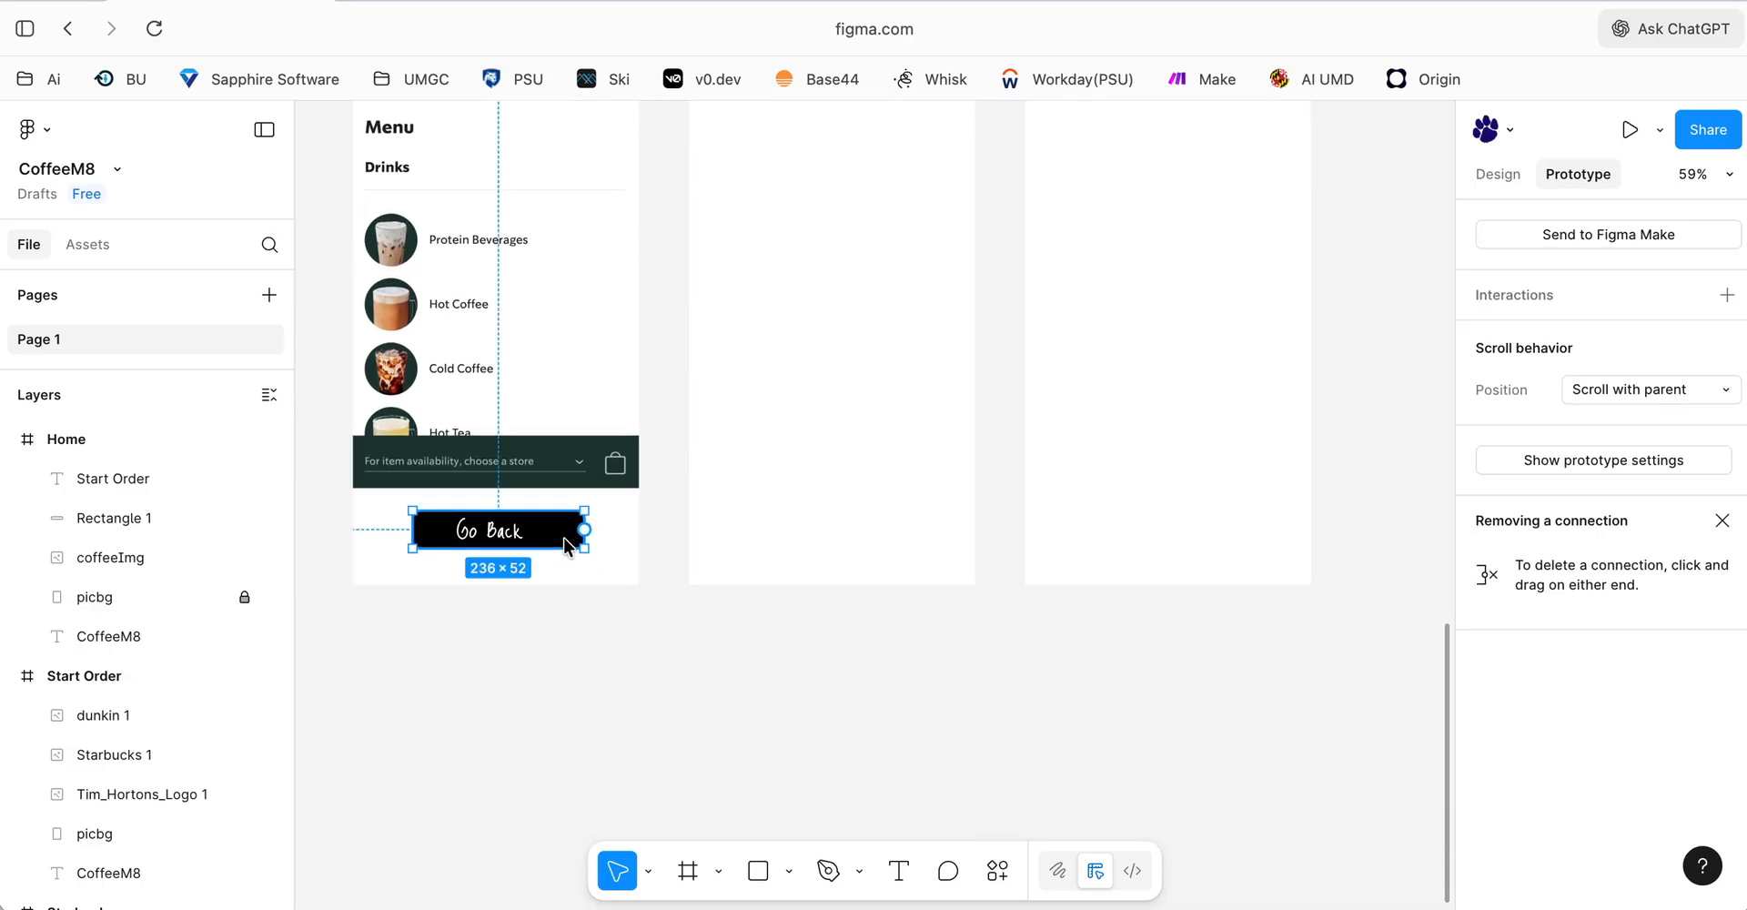
scroll(581, 537, up, 3)
scroll(581, 528, up, 1)
drag(584, 761, 817, 351)
scroll(783, 273, up, 4)
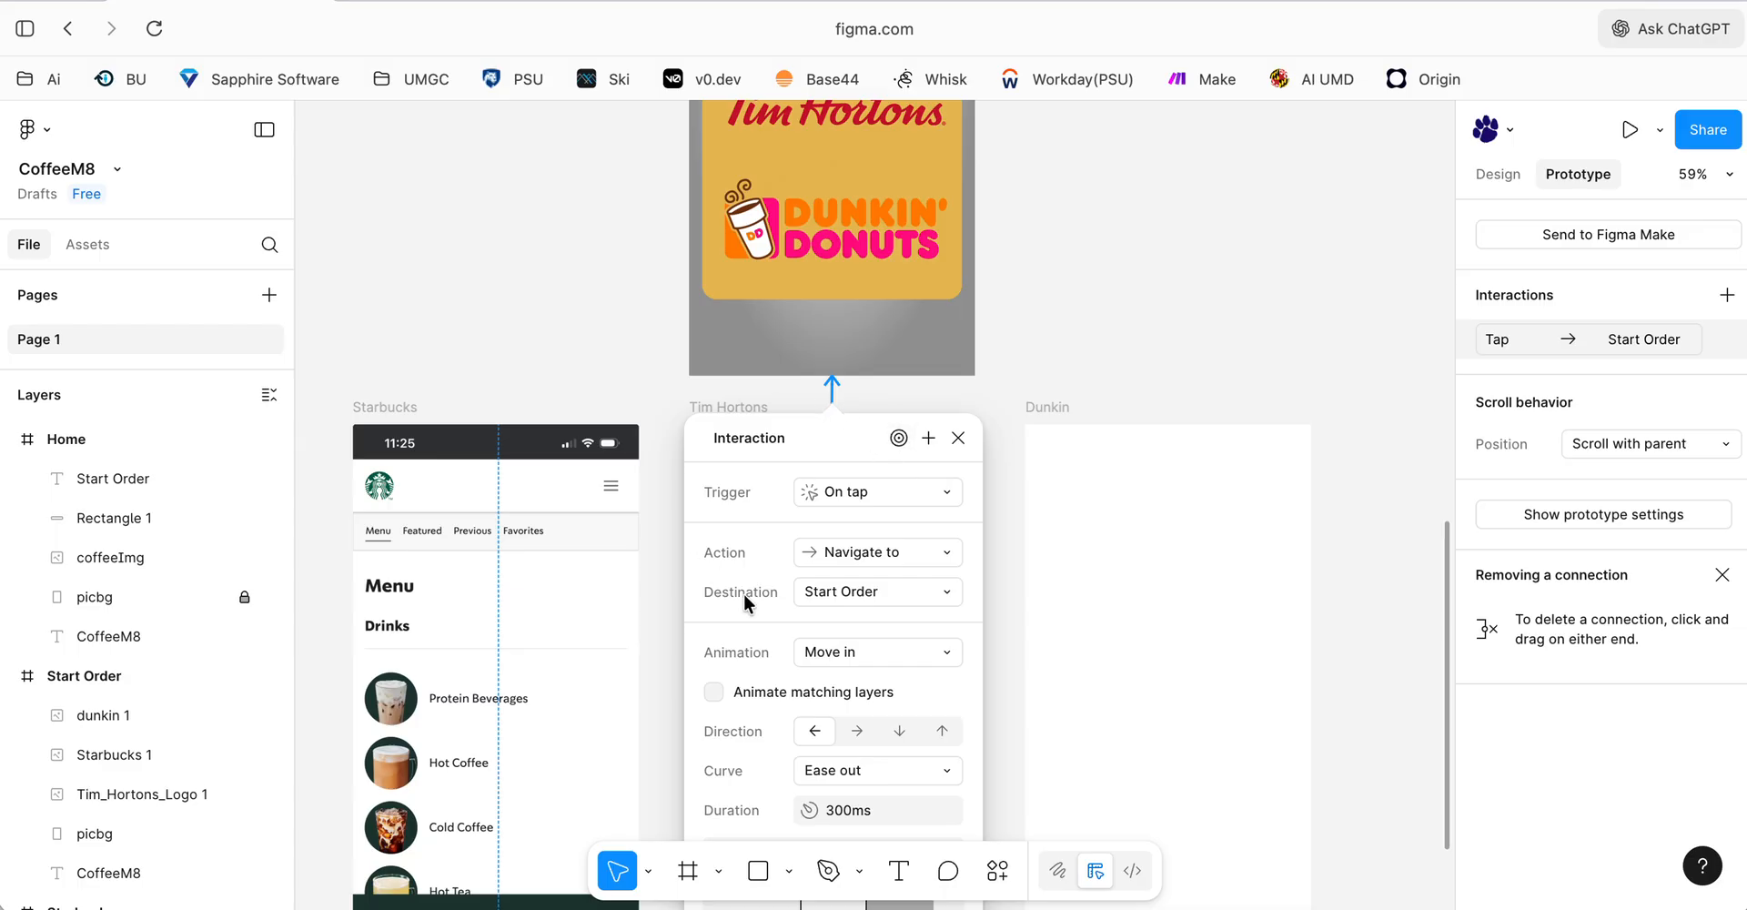
- Set the animation of the Go Back button's interaction to Move out and close its settings
scroll(745, 594, down, 3)
click(826, 487)
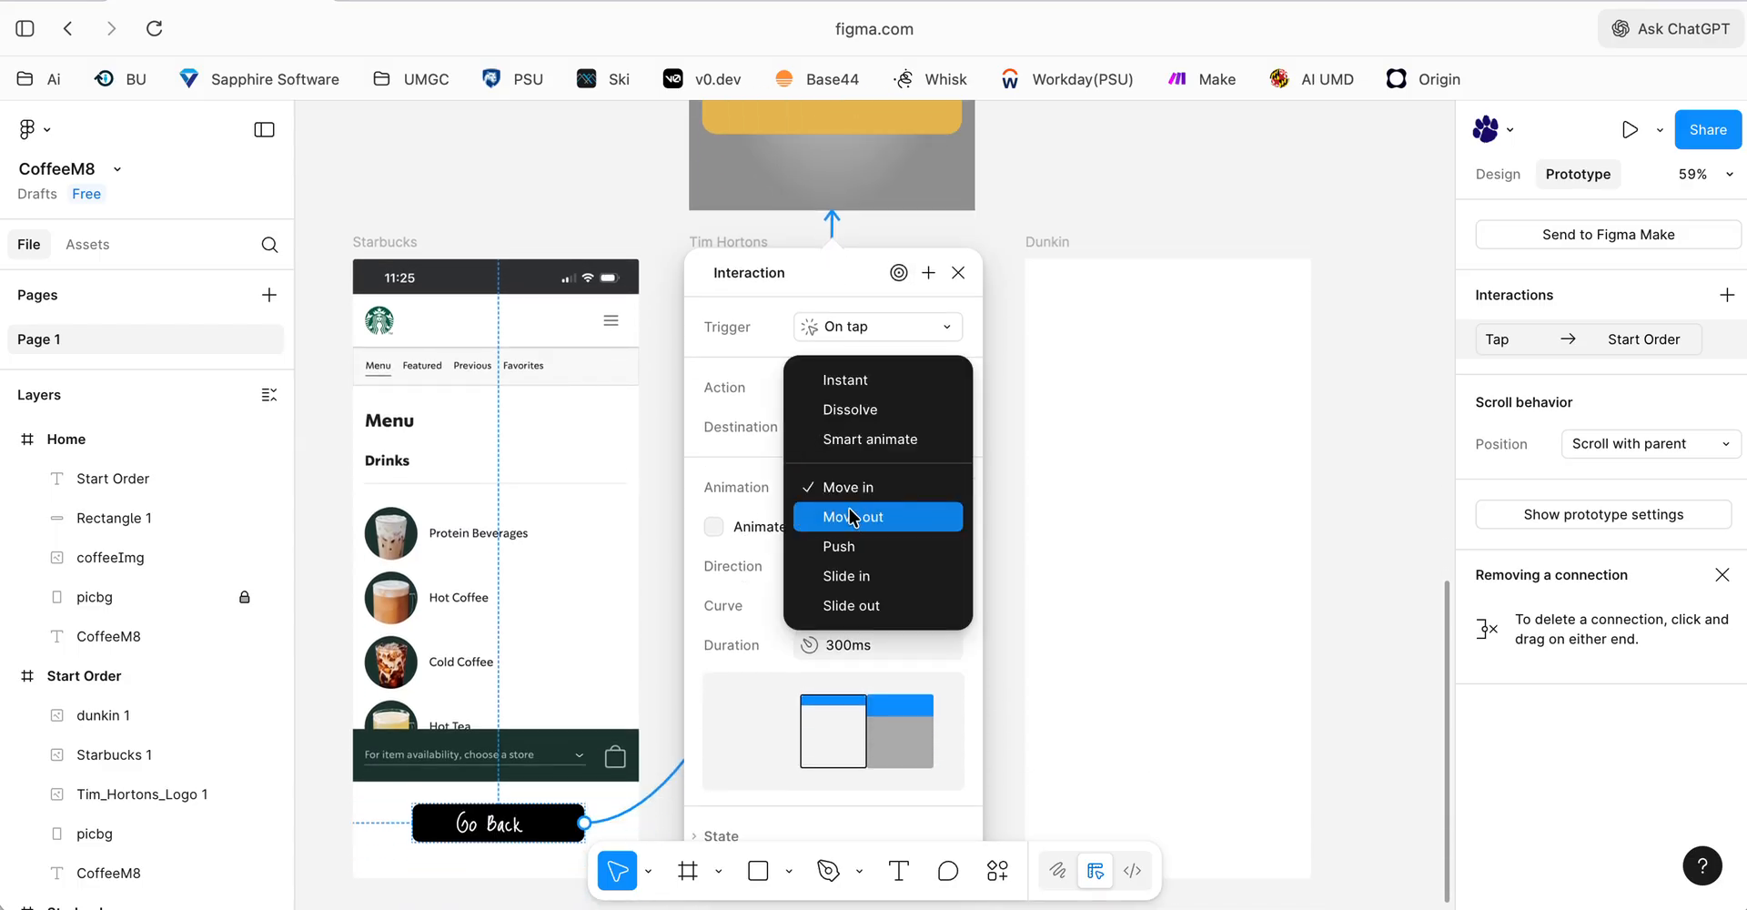
click(853, 512)
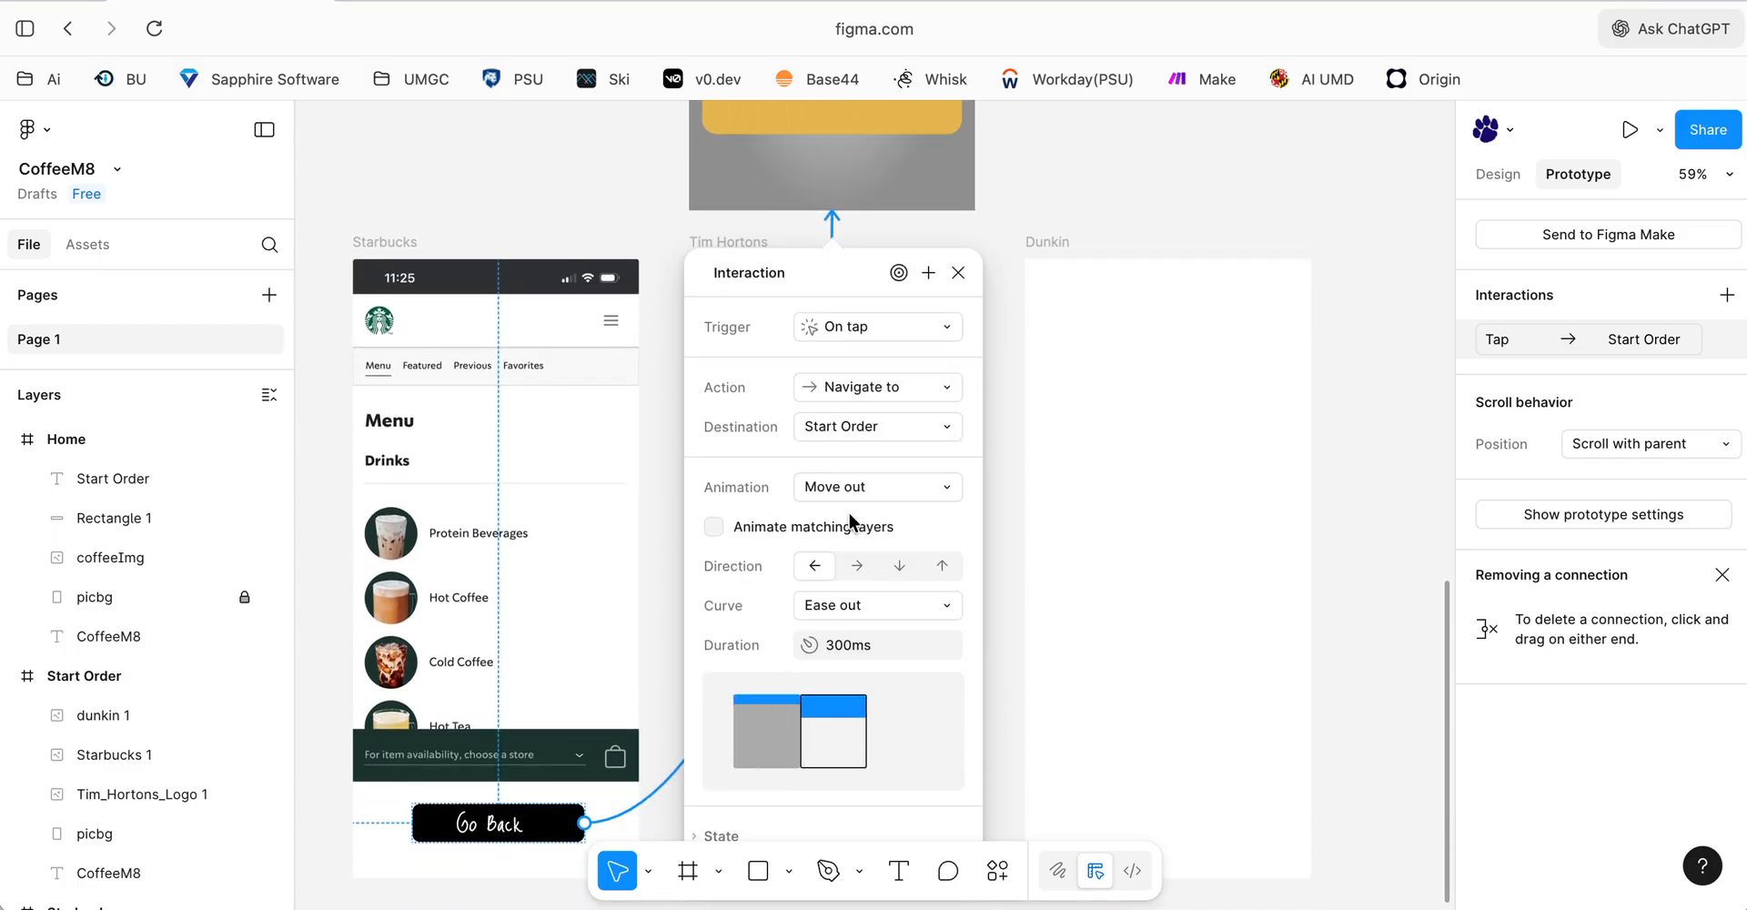
click(376, 178)
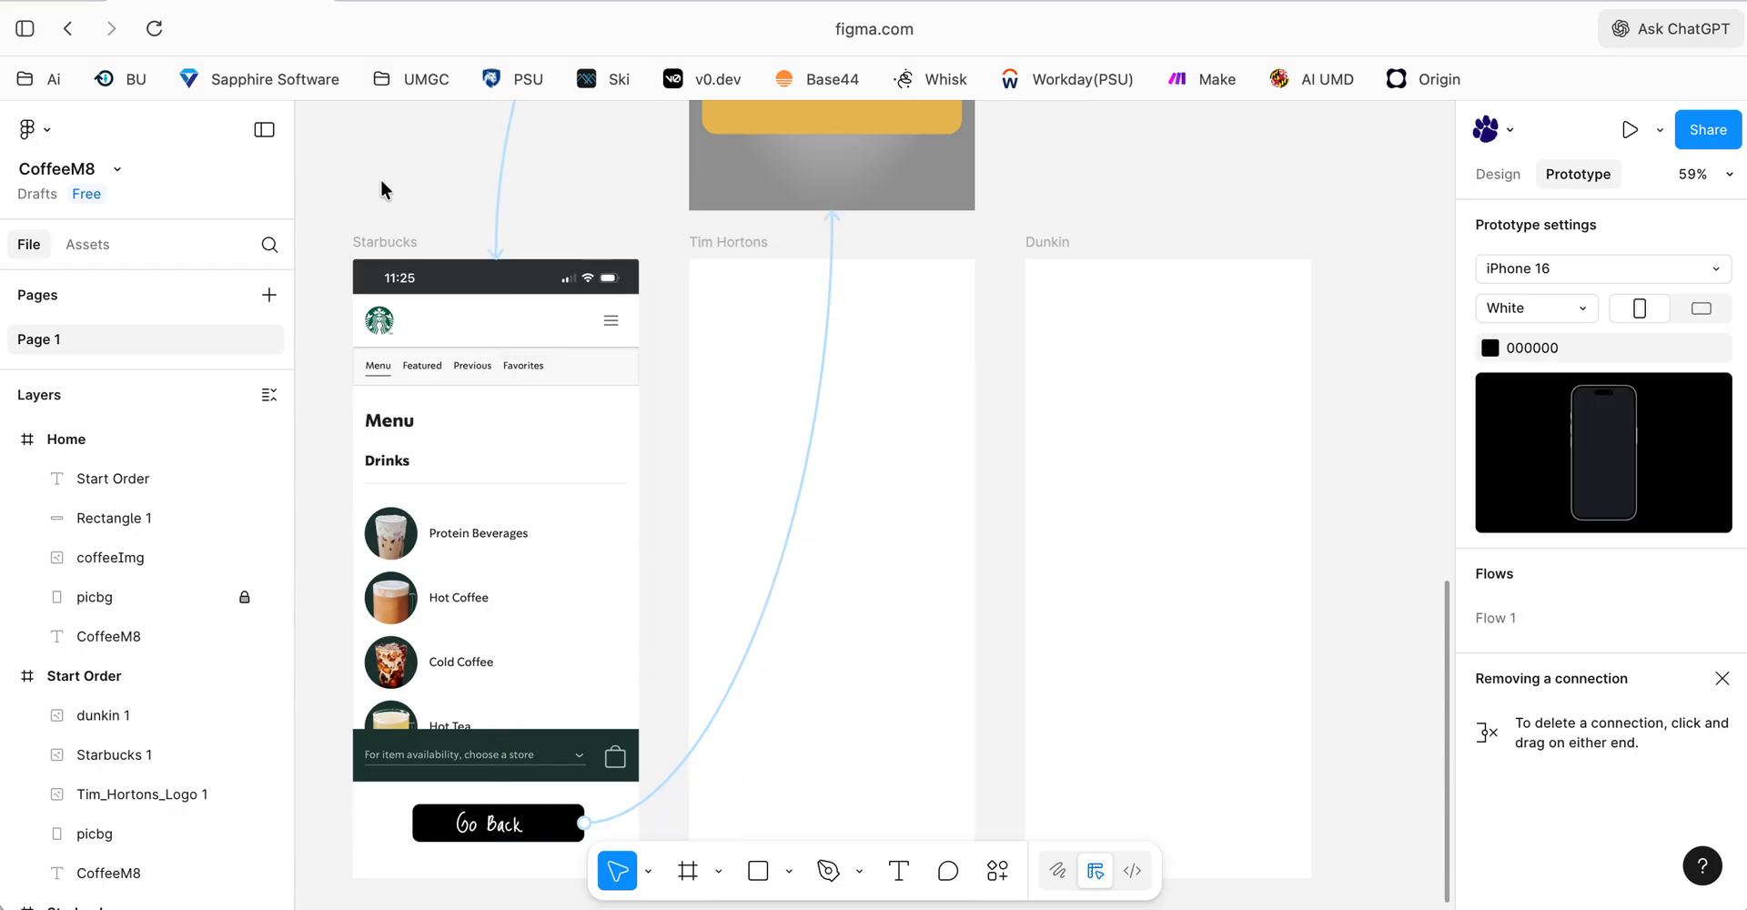
- Run the prototype from the Home screen and test the Start Order button, the Starbucks logo and the Go Back button
scroll(380, 182, up, 10)
scroll(380, 182, up, 5)
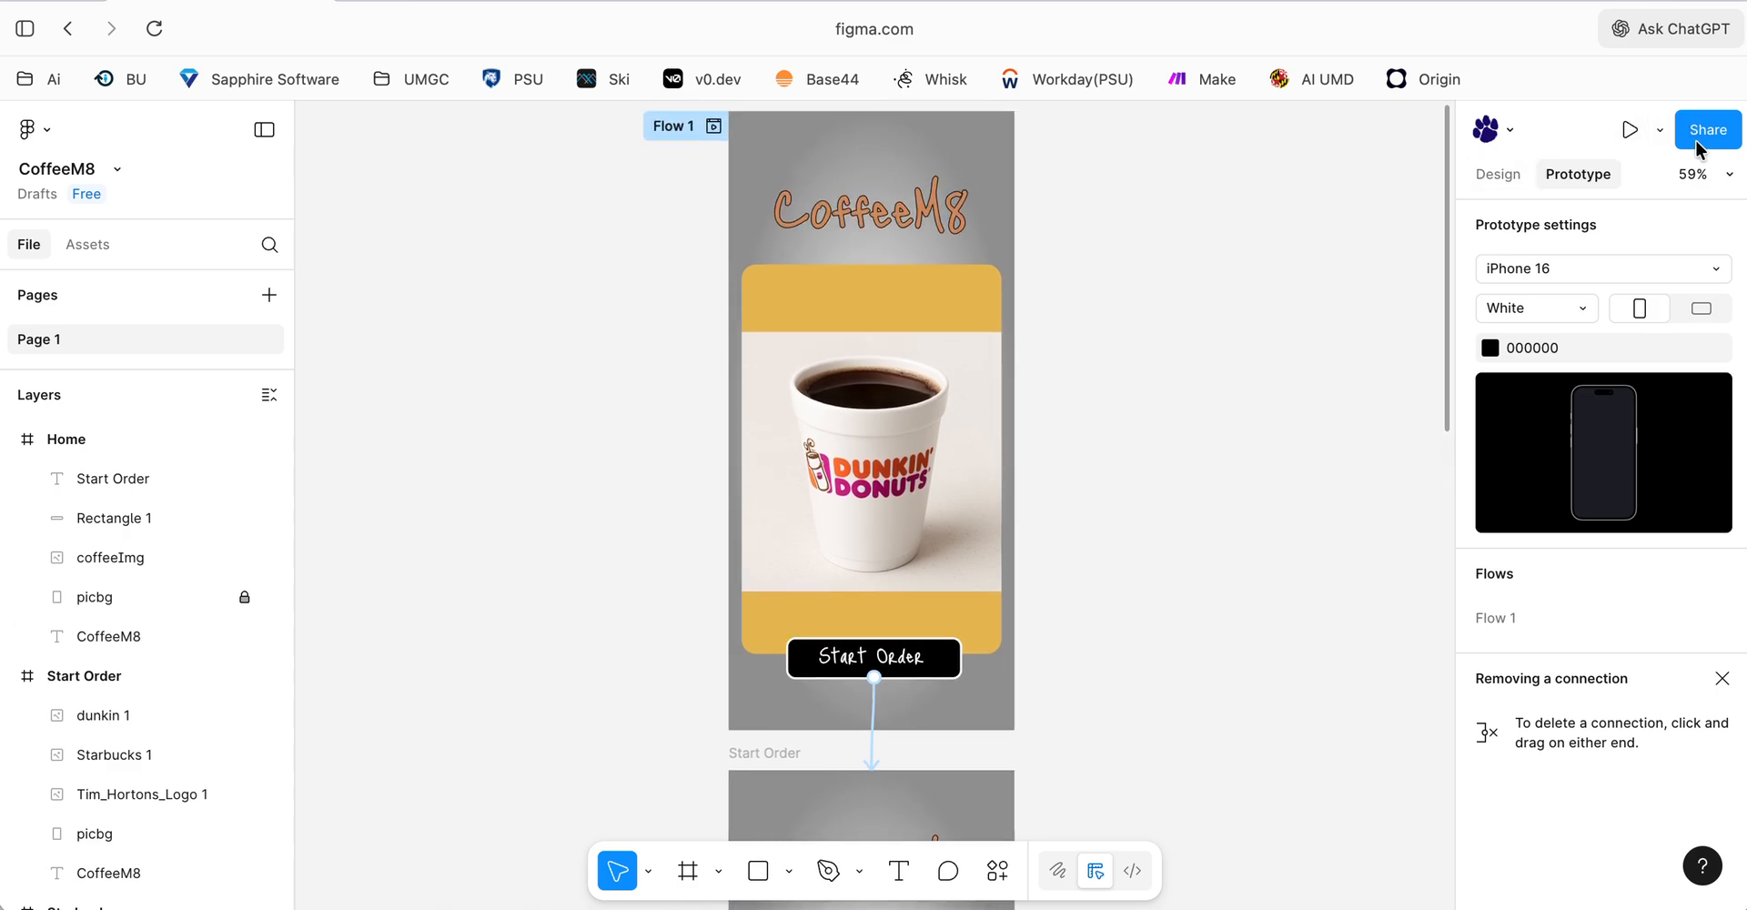
click(1629, 130)
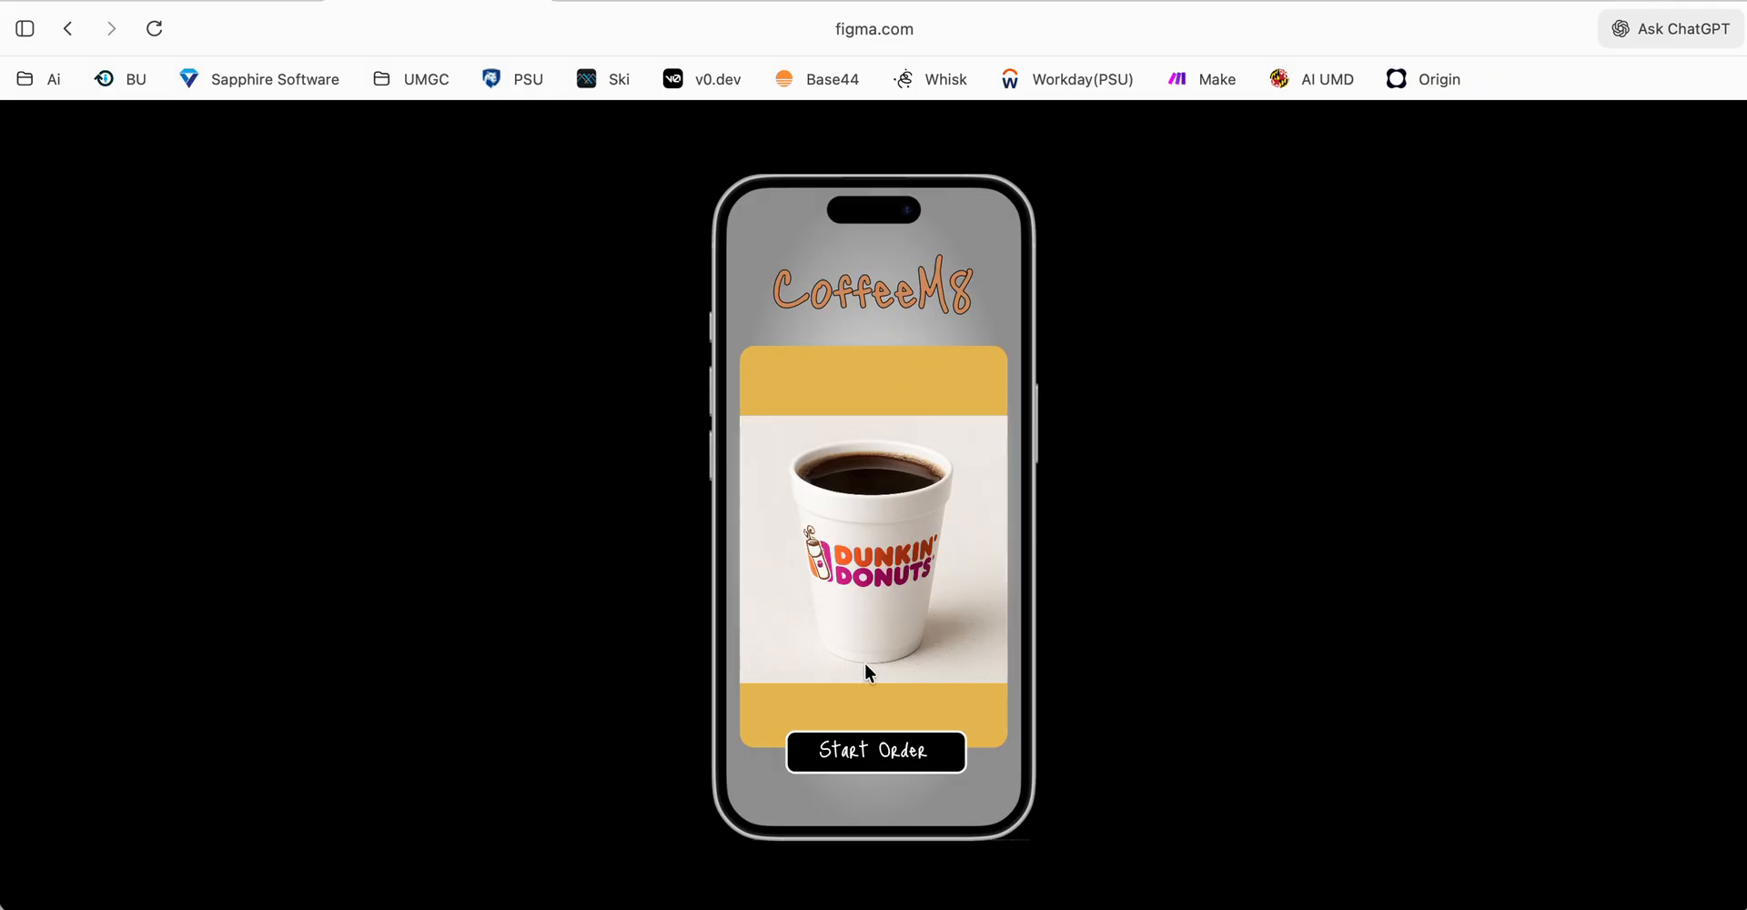
click(859, 753)
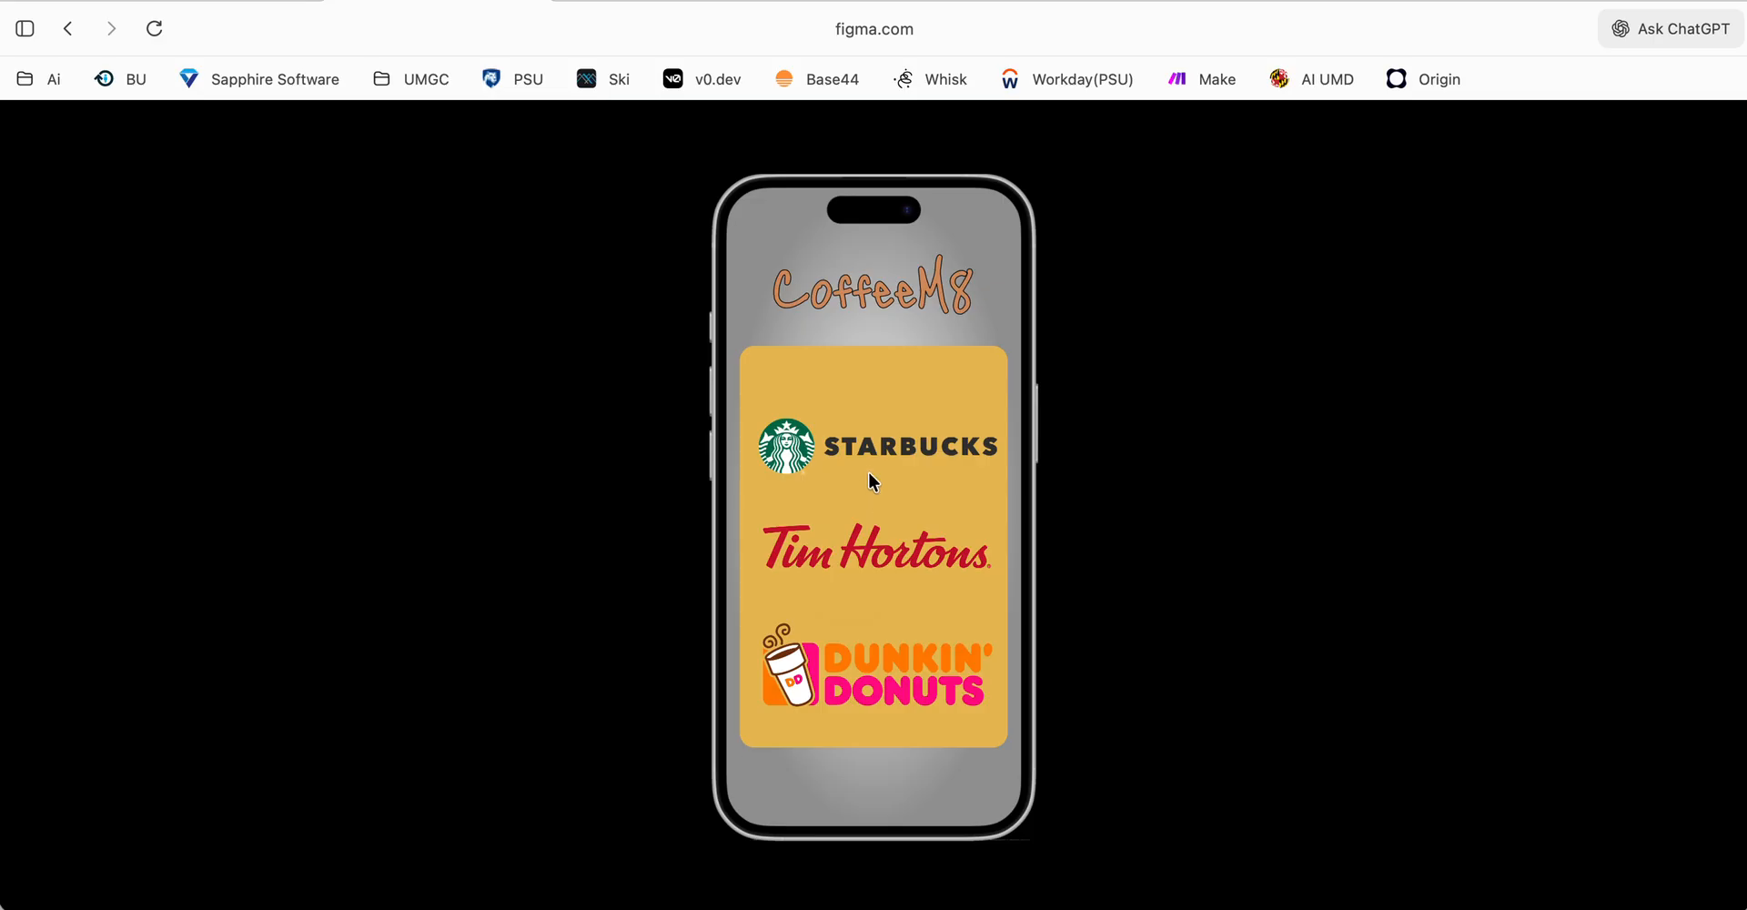
click(870, 446)
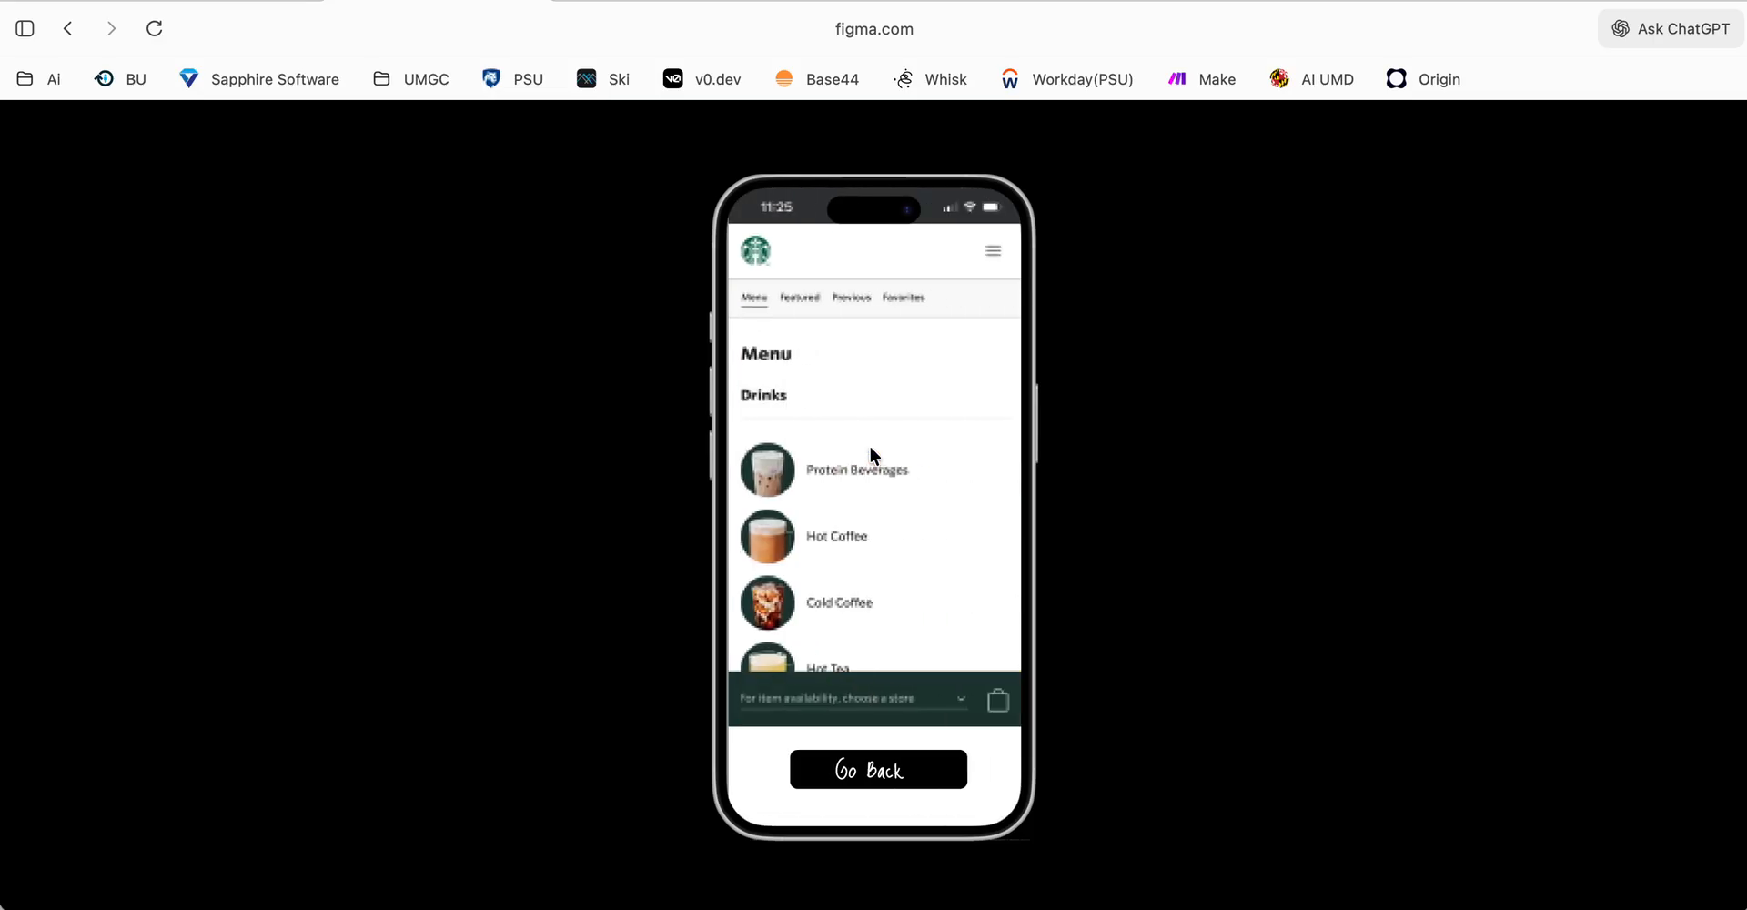
click(874, 781)
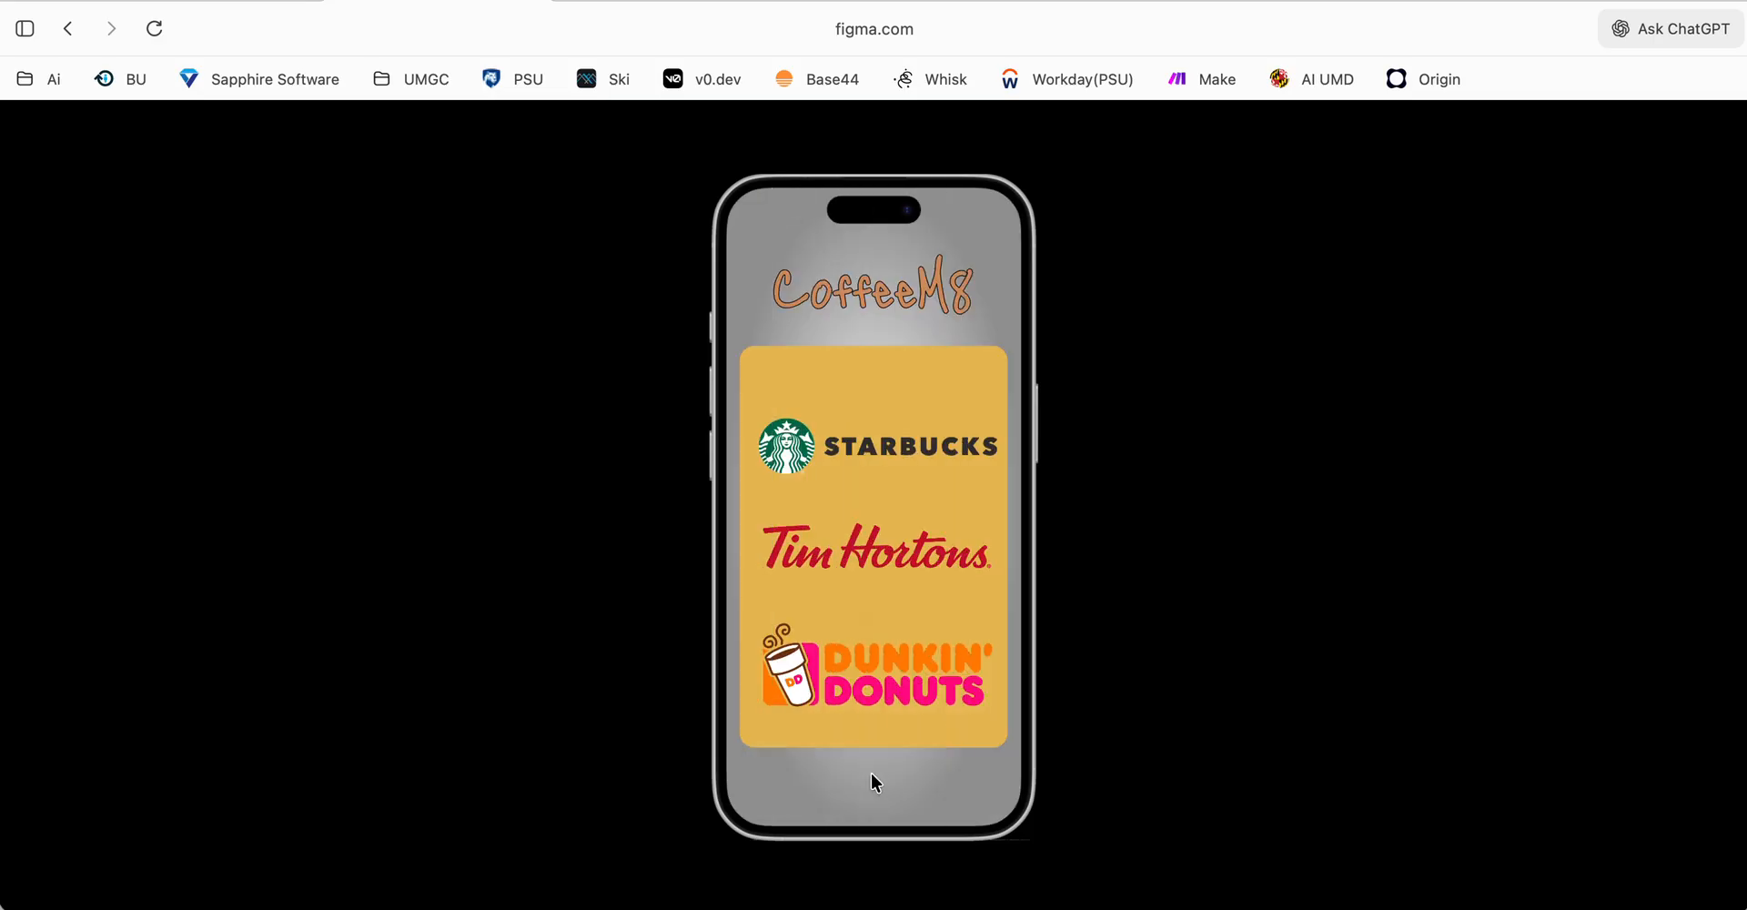
- Test the Starbucks logo in the running prototype and review the connected frames on the canvas
click(875, 449)
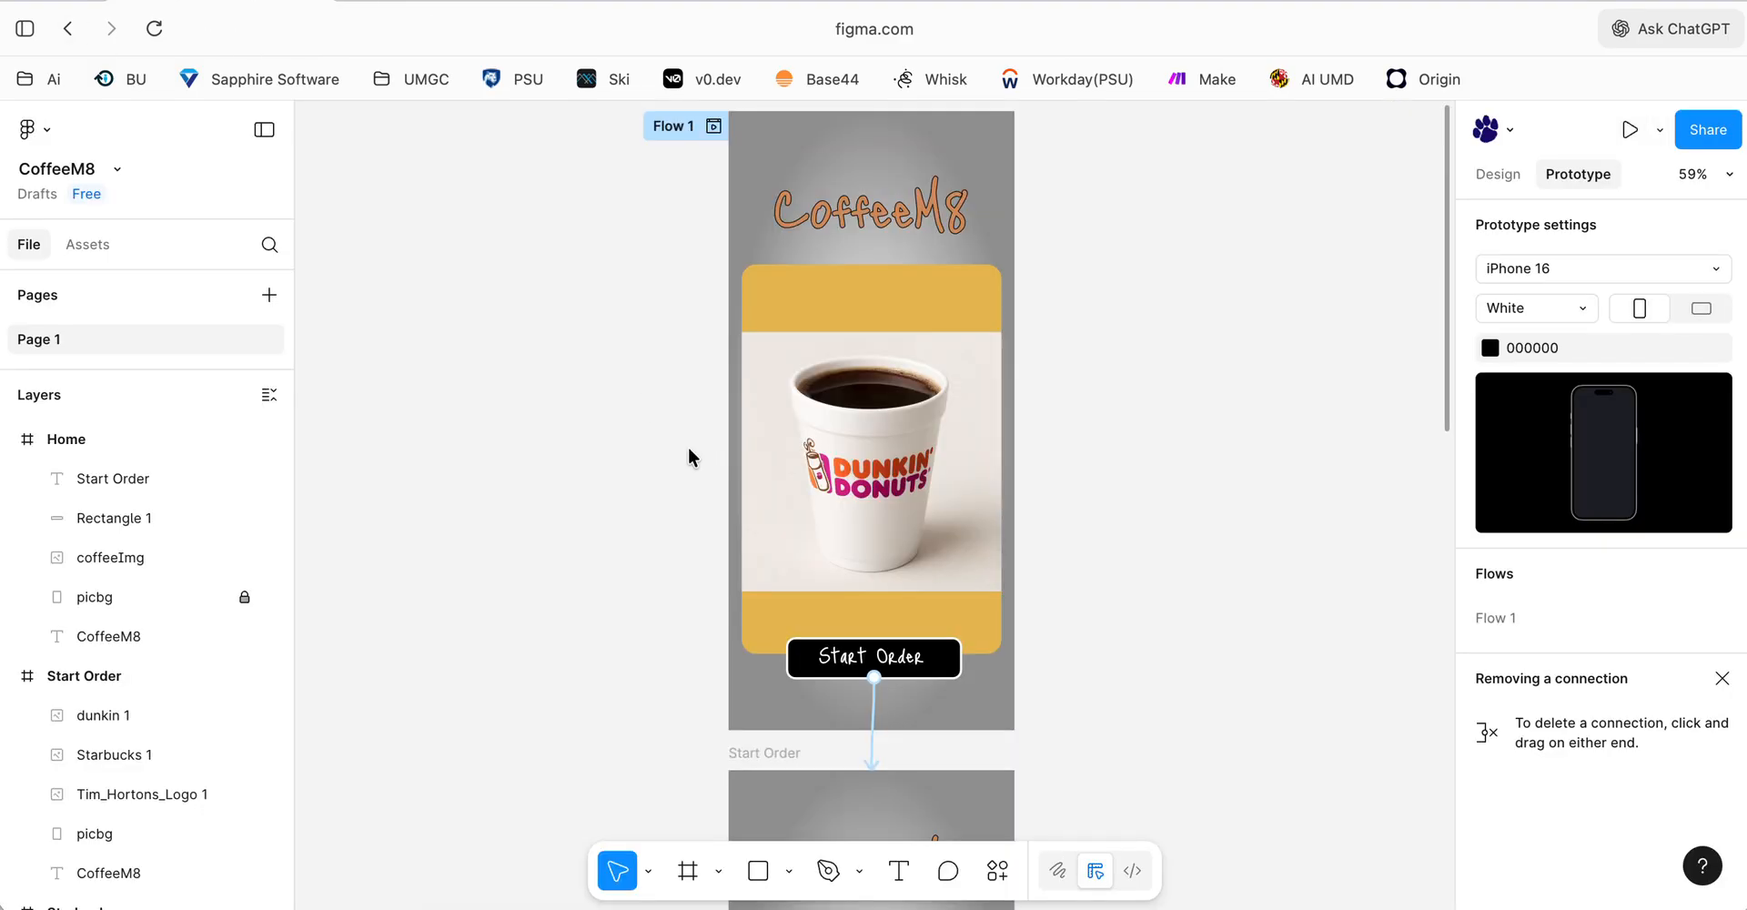
scroll(563, 490, down, 15)
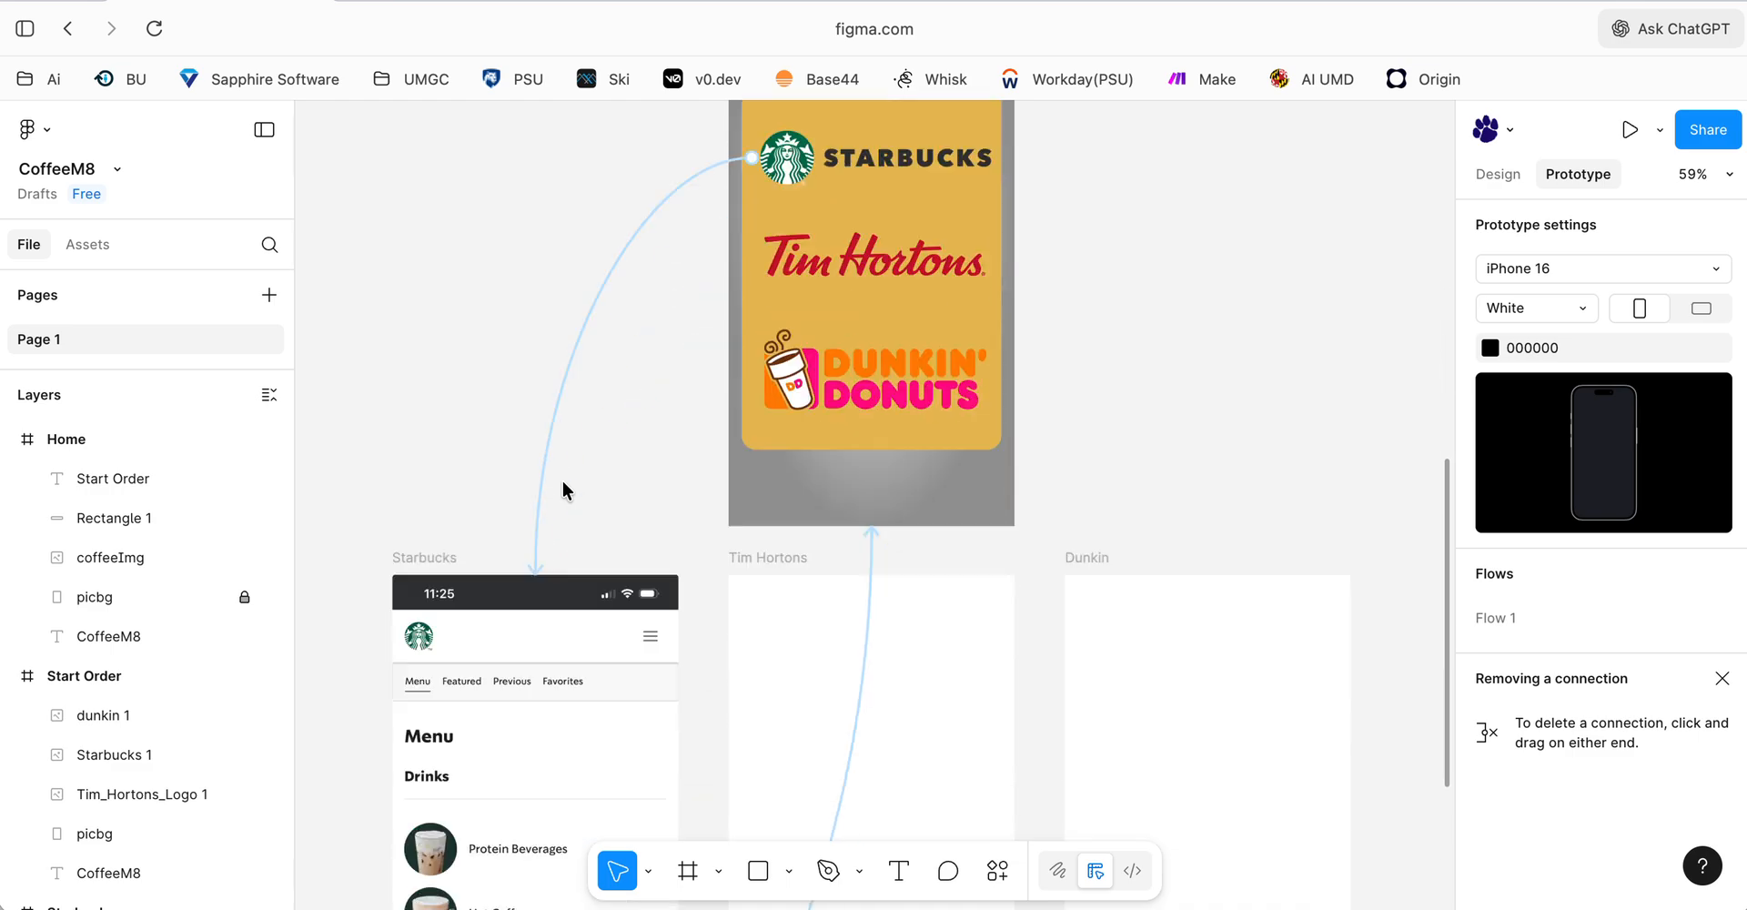
scroll(562, 490, down, 1)
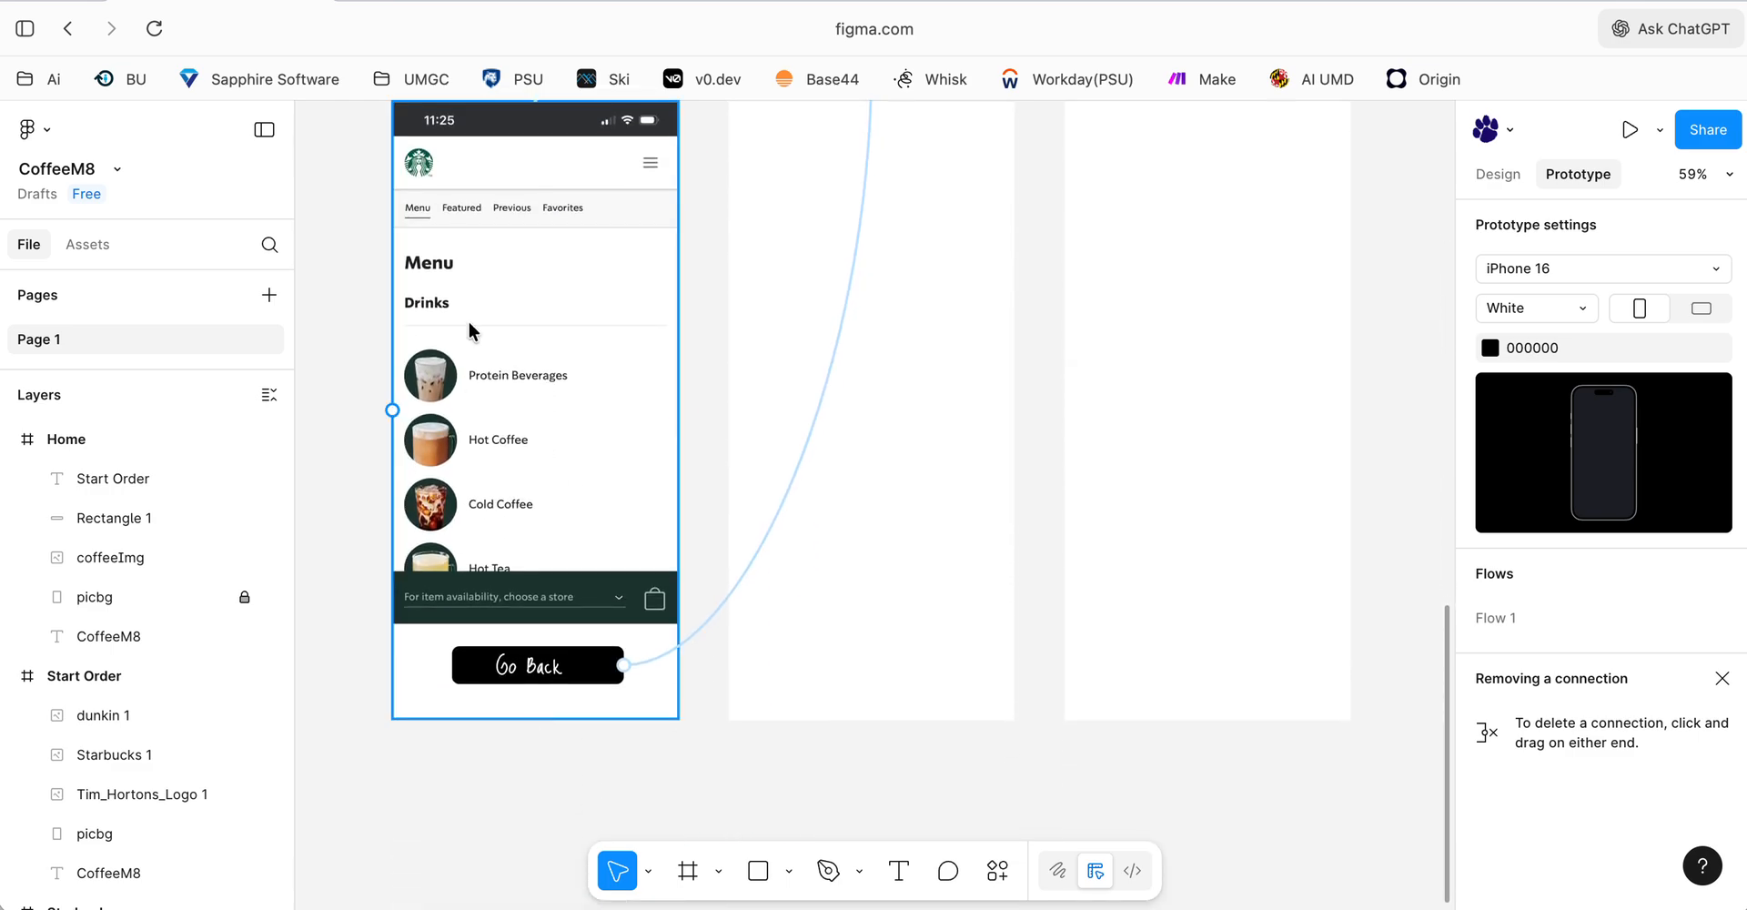
scroll(549, 395, down, 5)
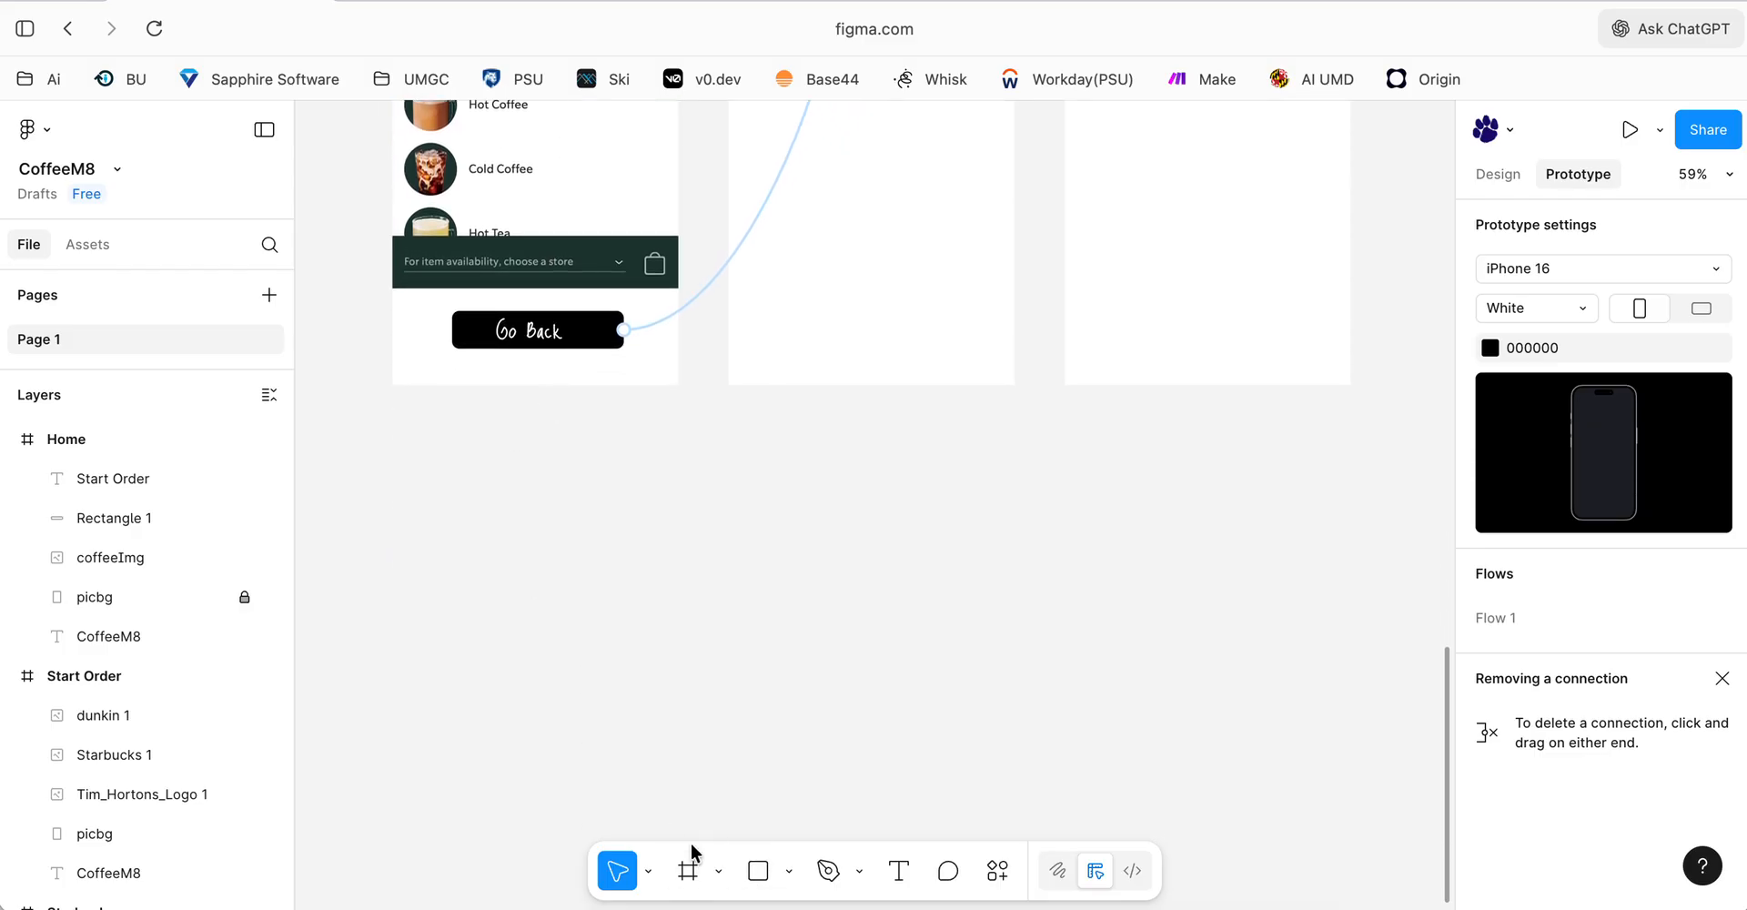
scroll(480, 328, up, 3)
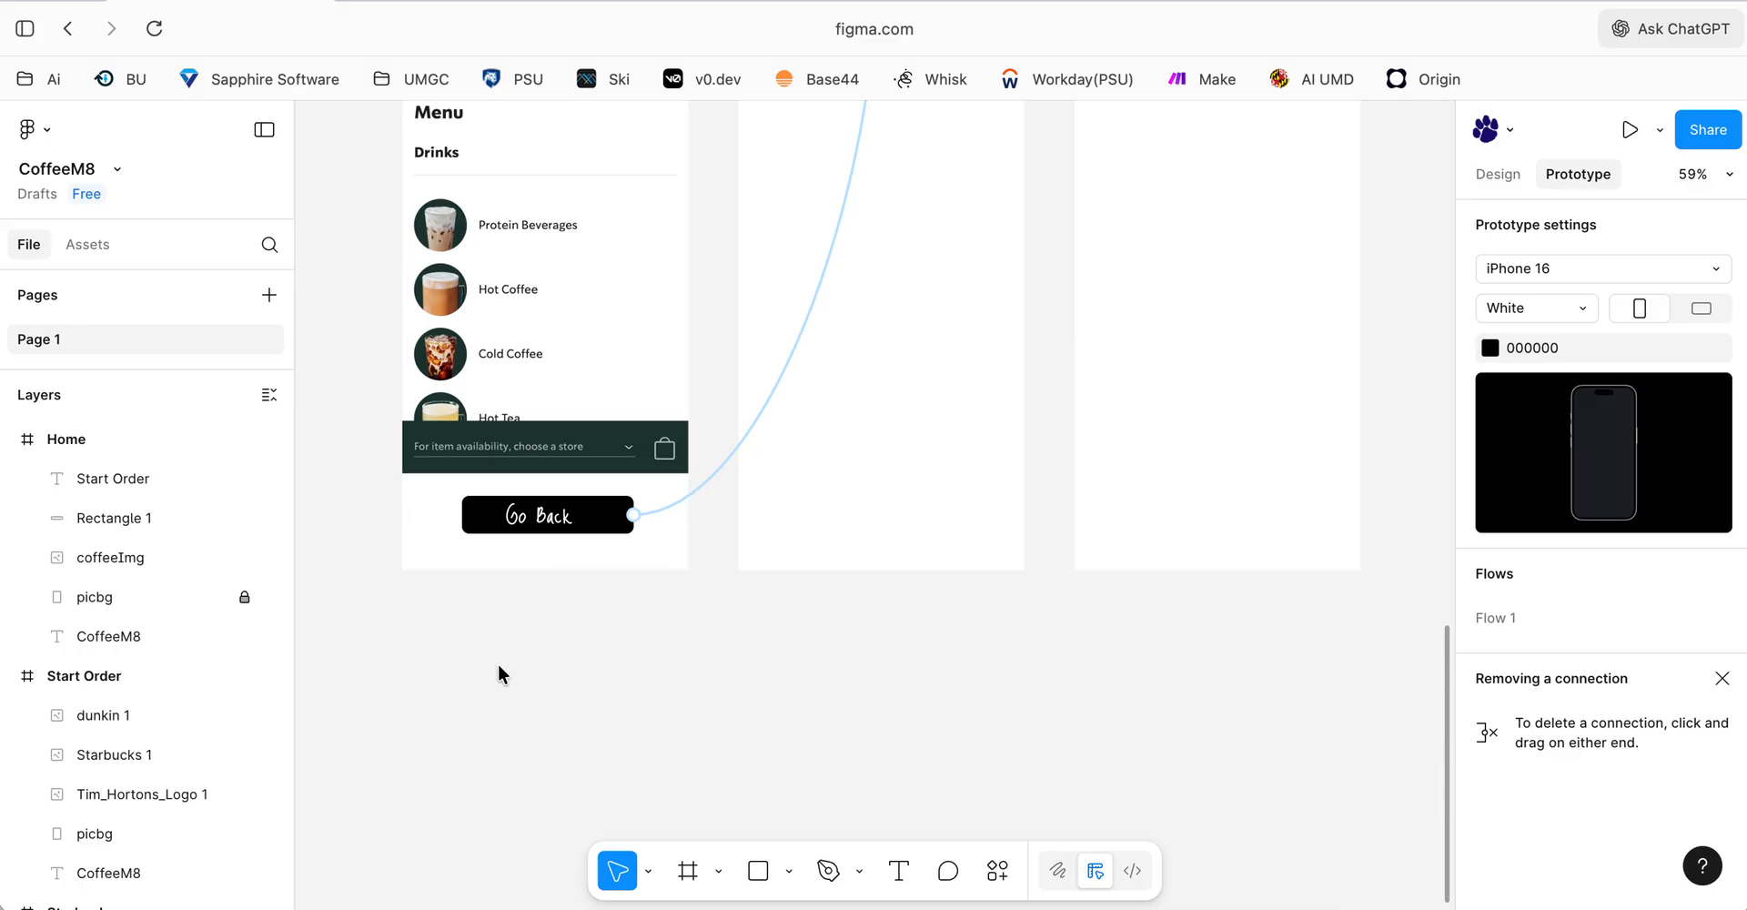
scroll(498, 675, down, 1)
- Add an iPhone 14 & 15 Pro frame directly below the Starbucks frame and name it When
click(688, 871)
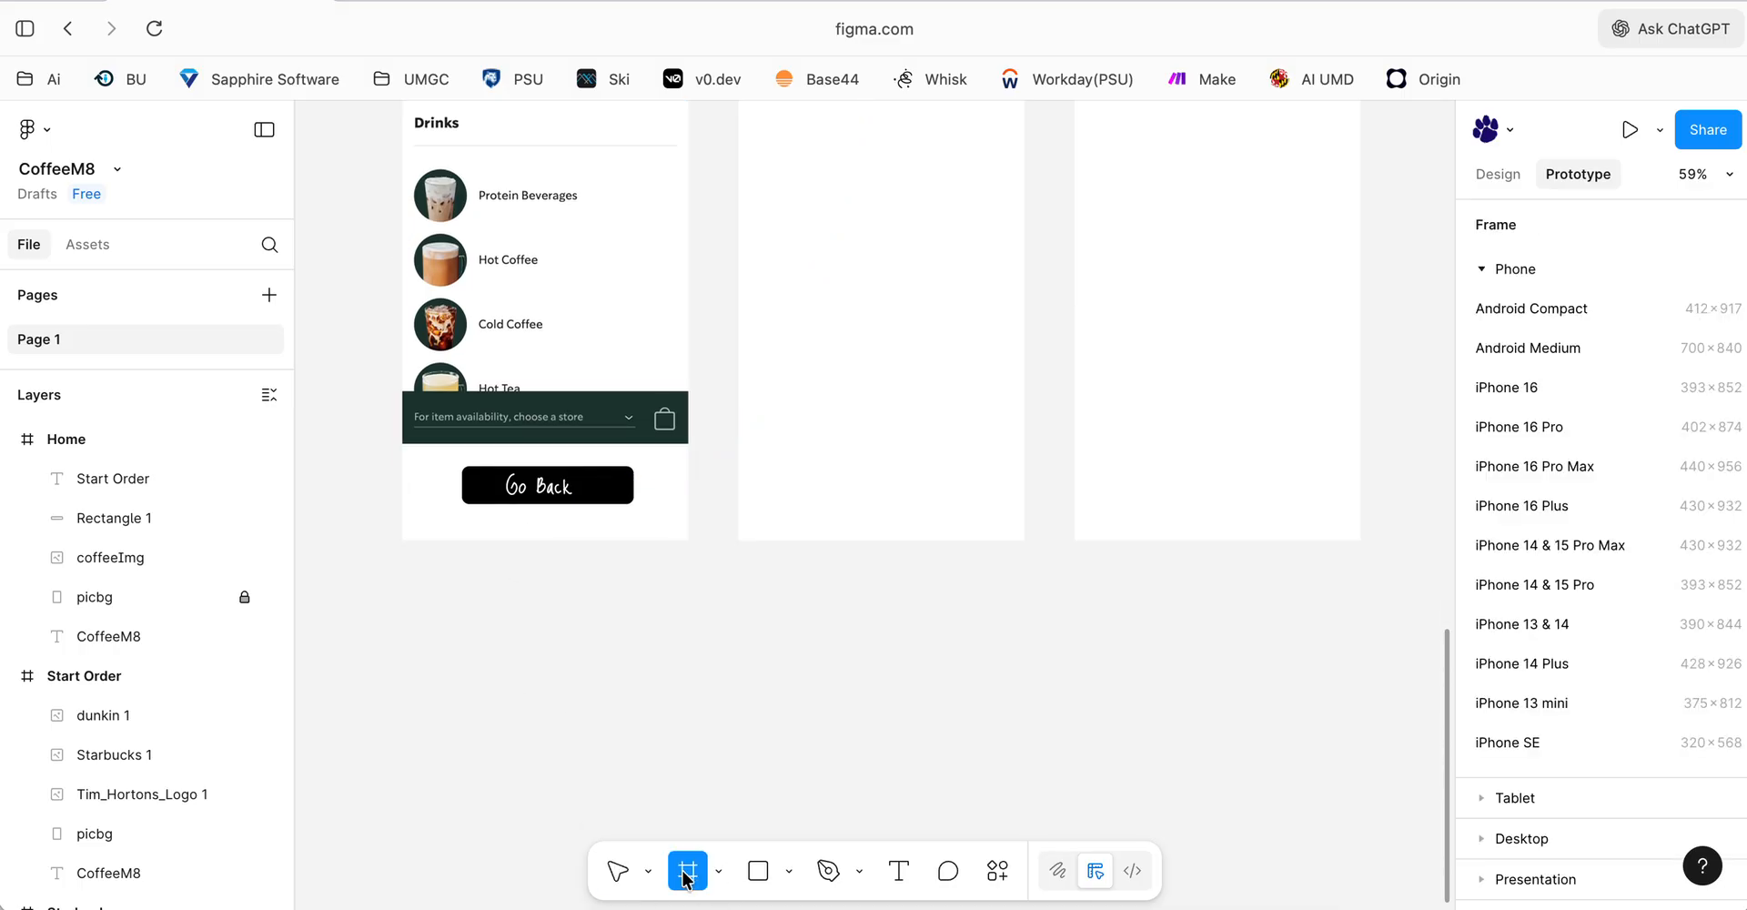
click(1532, 584)
drag(1220, 523, 430, 819)
scroll(430, 819, down, 5)
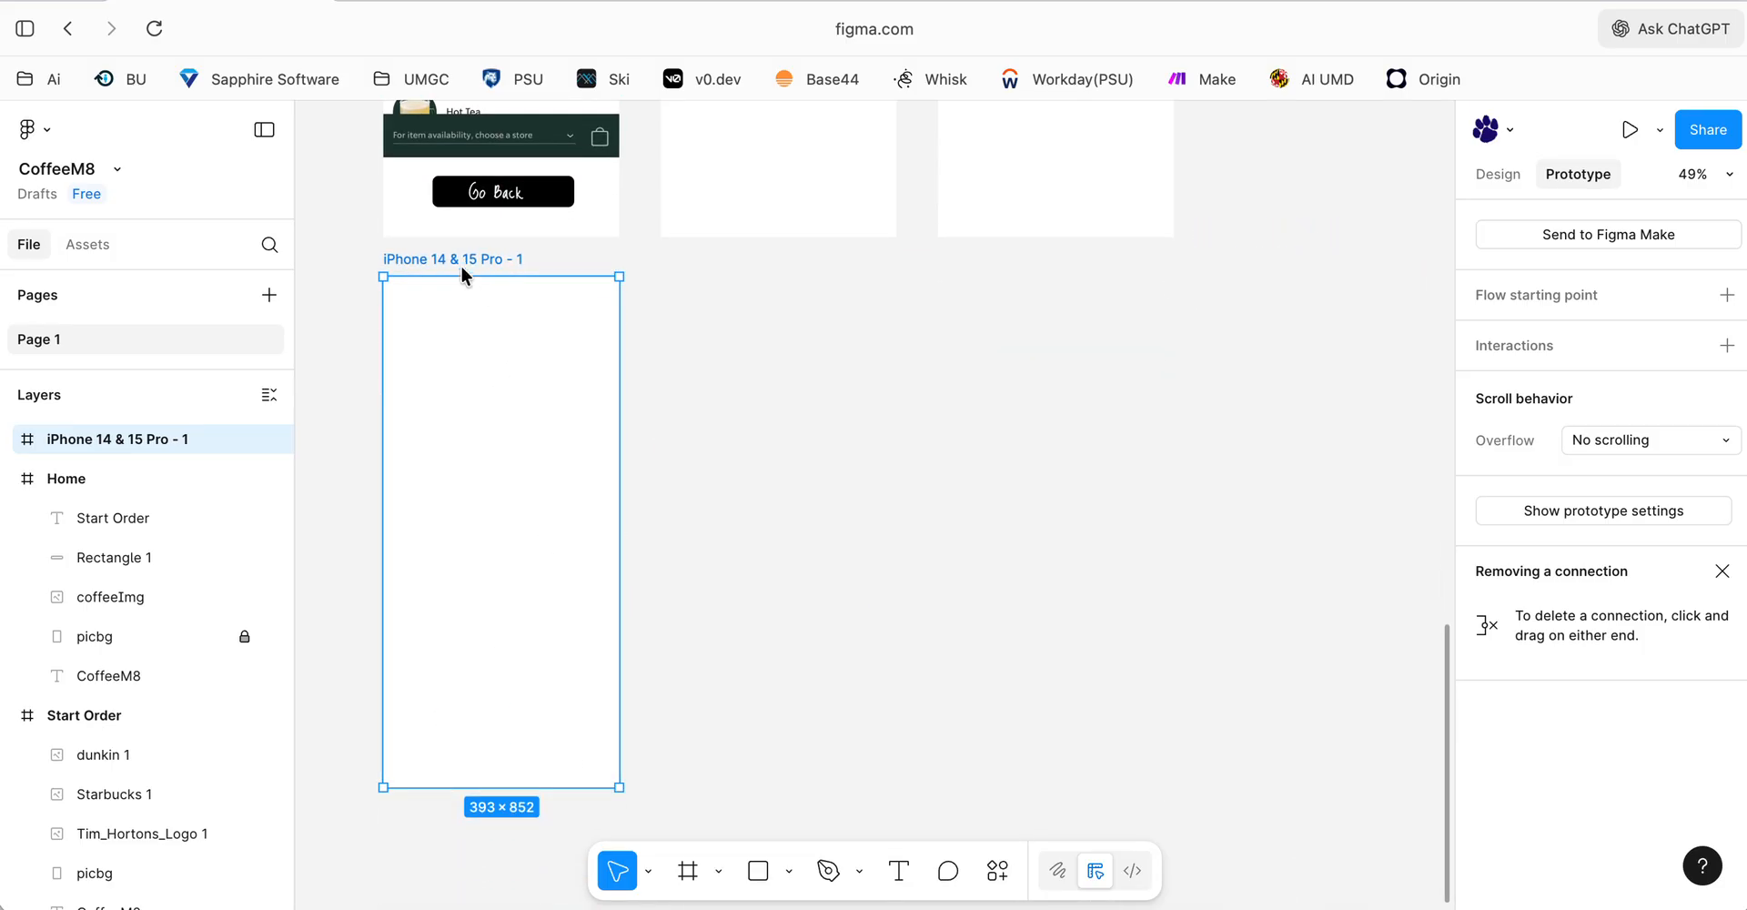
double_click(456, 261)
text(When)
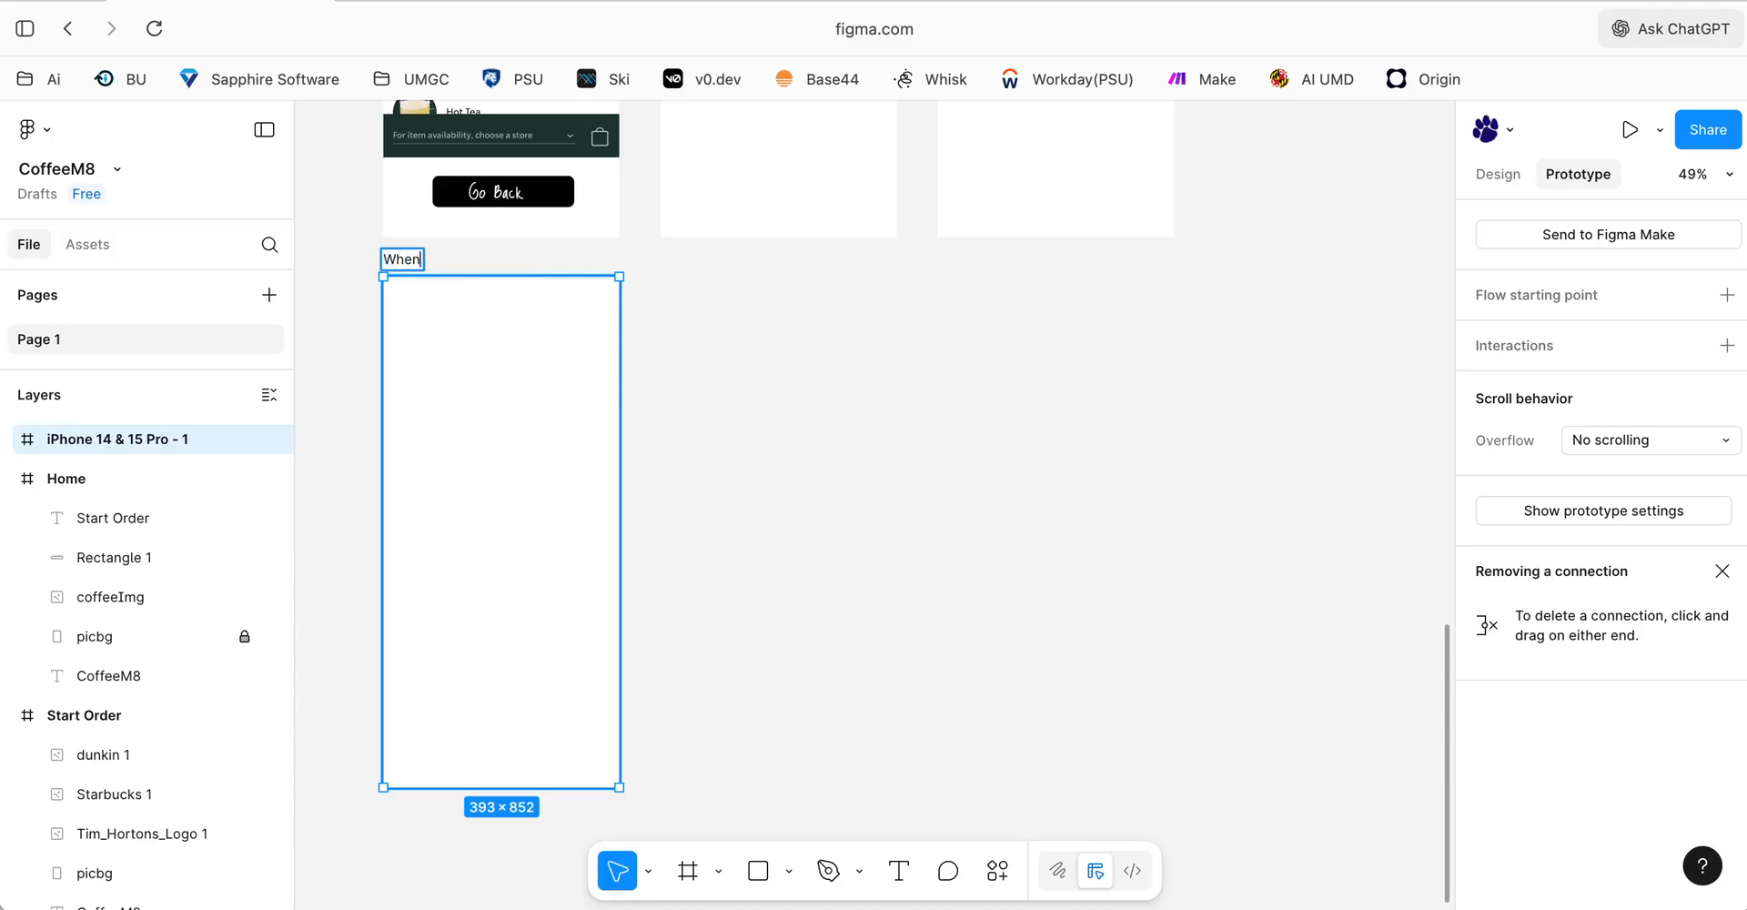
key(Return)
- Draw a rectangle of about 393 × 94 over the Protein Beverages row in the Starbucks frame
scroll(882, 456, up, 2)
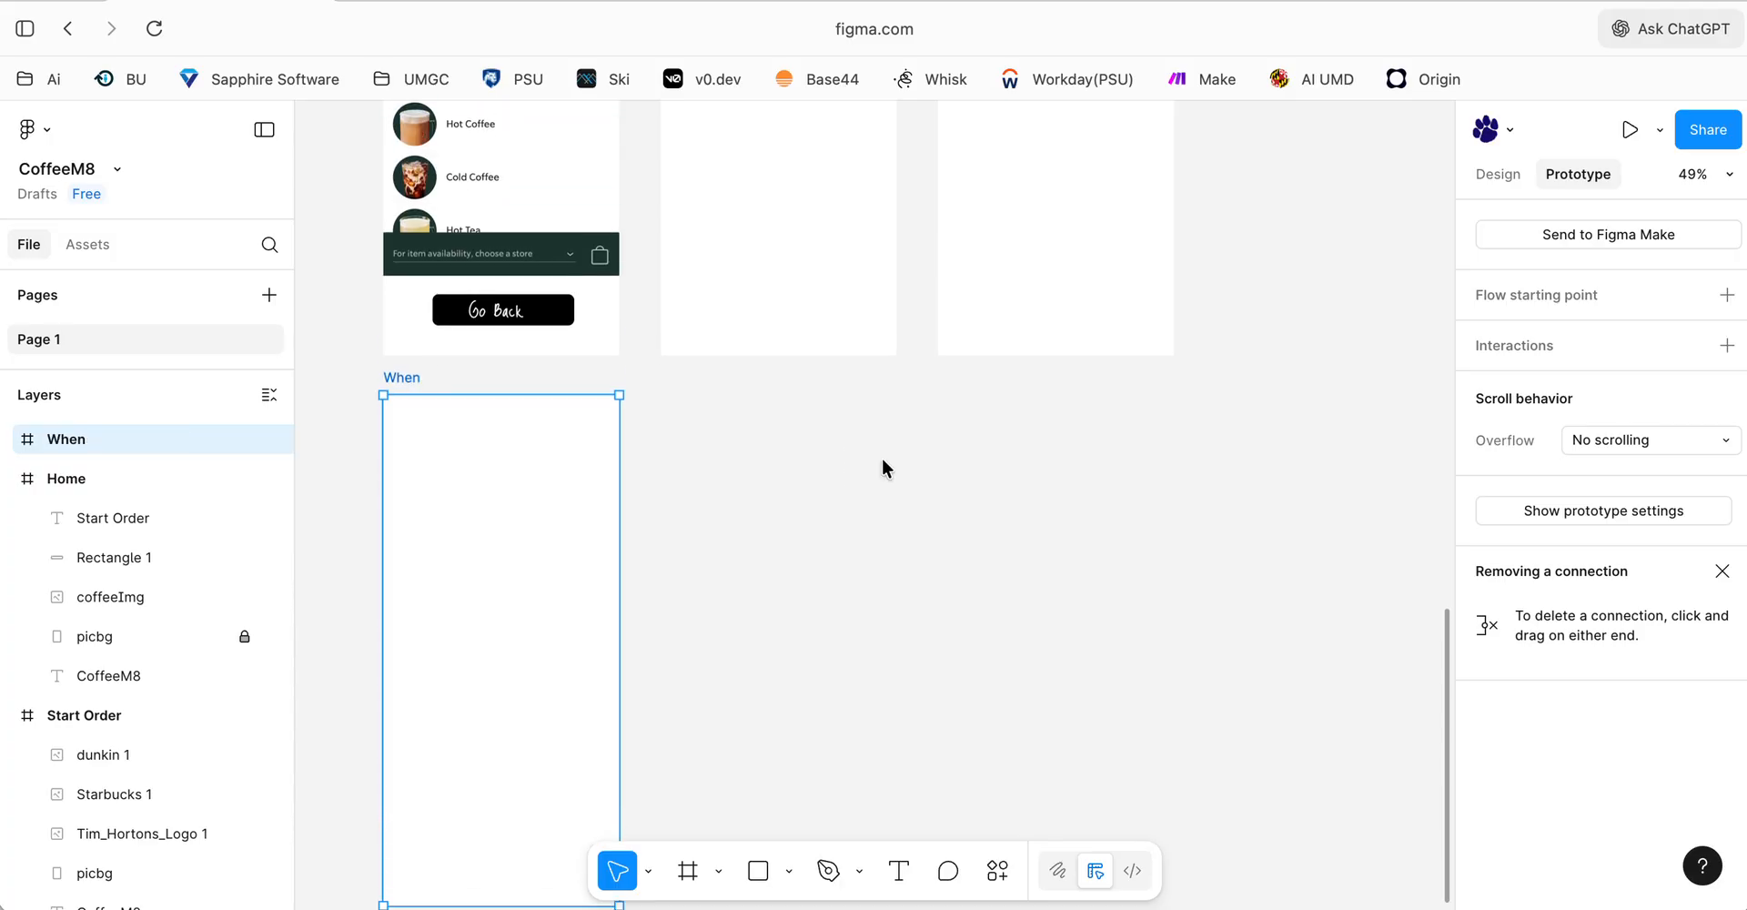
scroll(859, 491, up, 8)
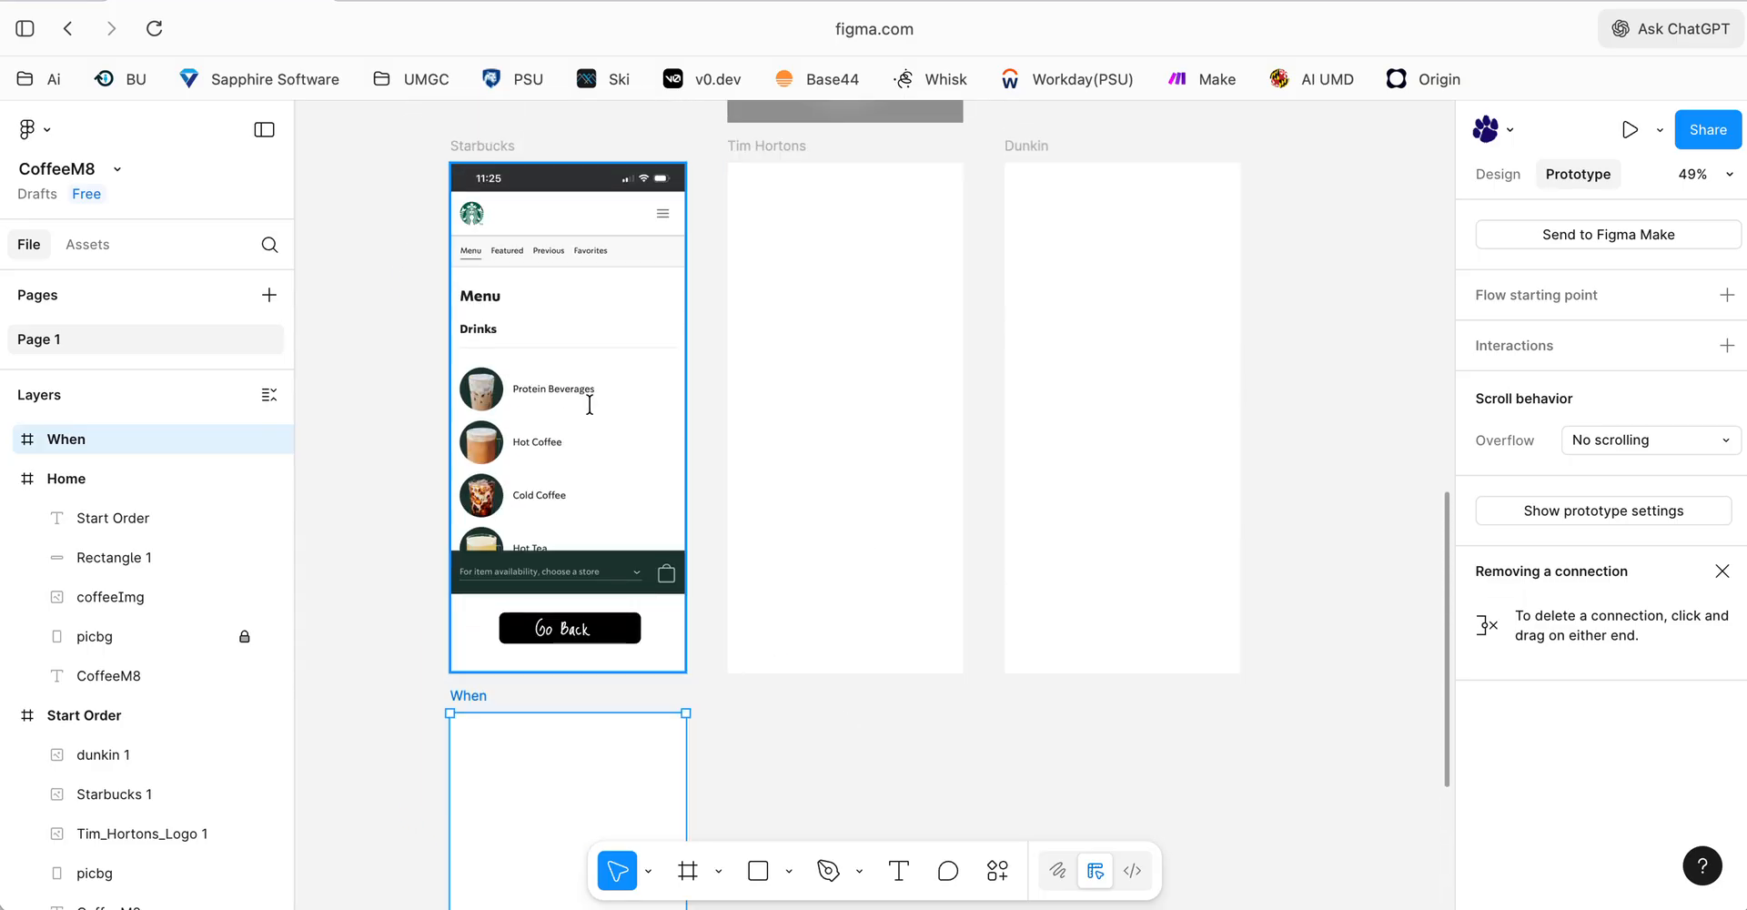
scroll(846, 715, down, 6)
scroll(589, 570, up, 4)
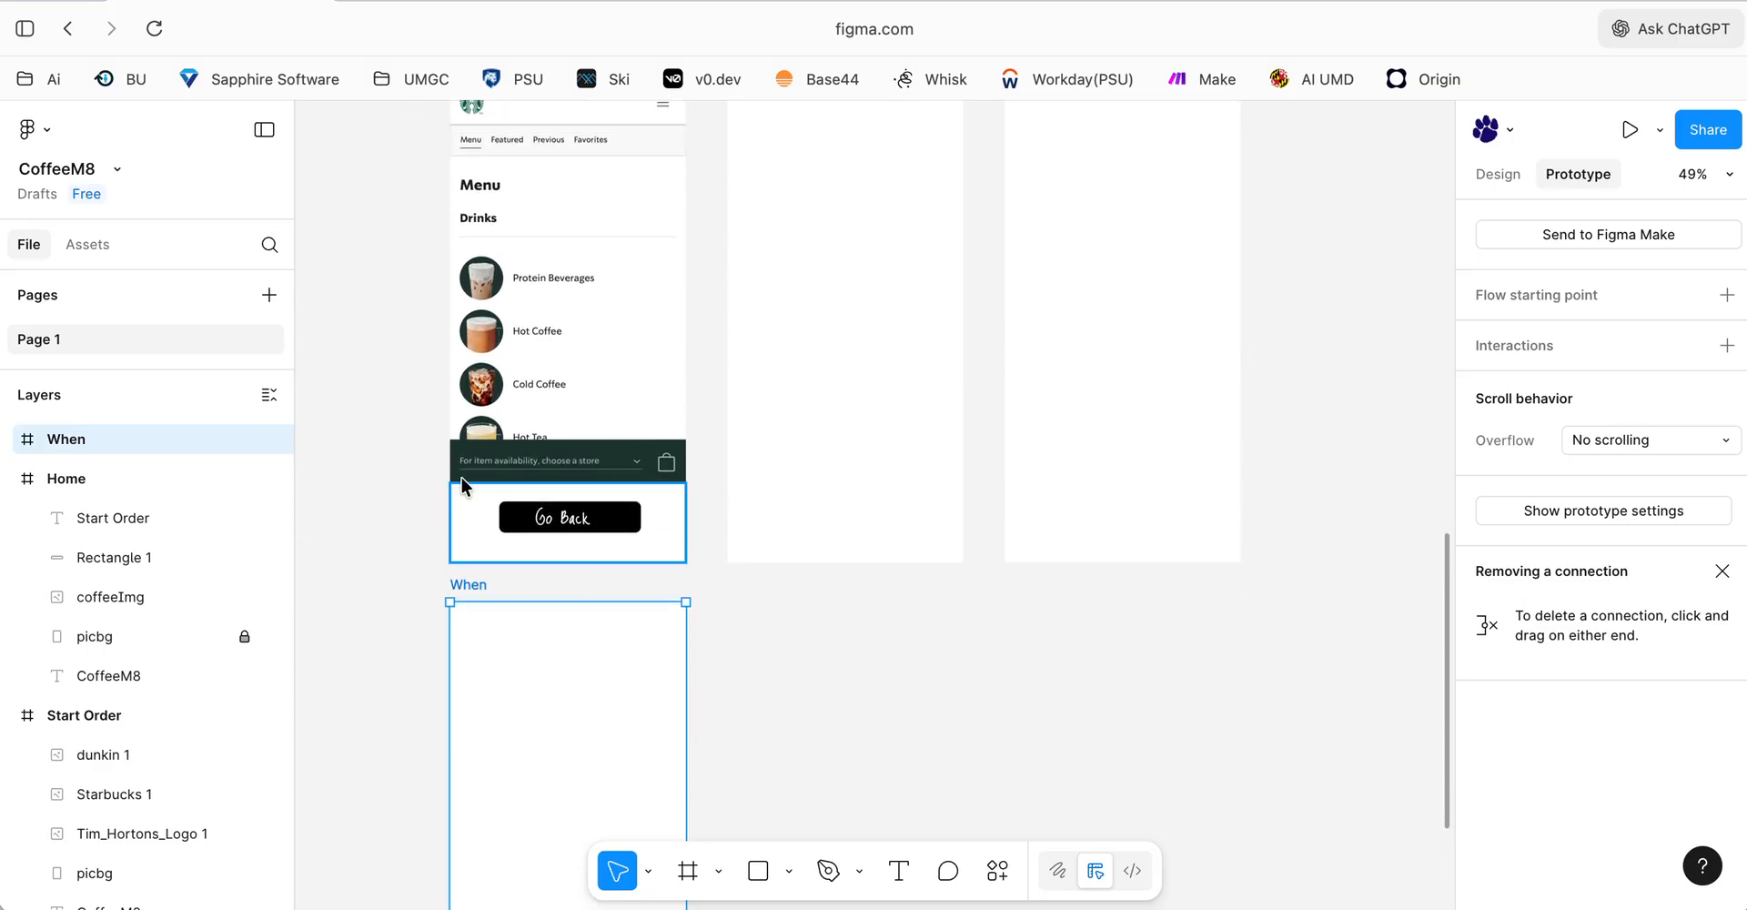
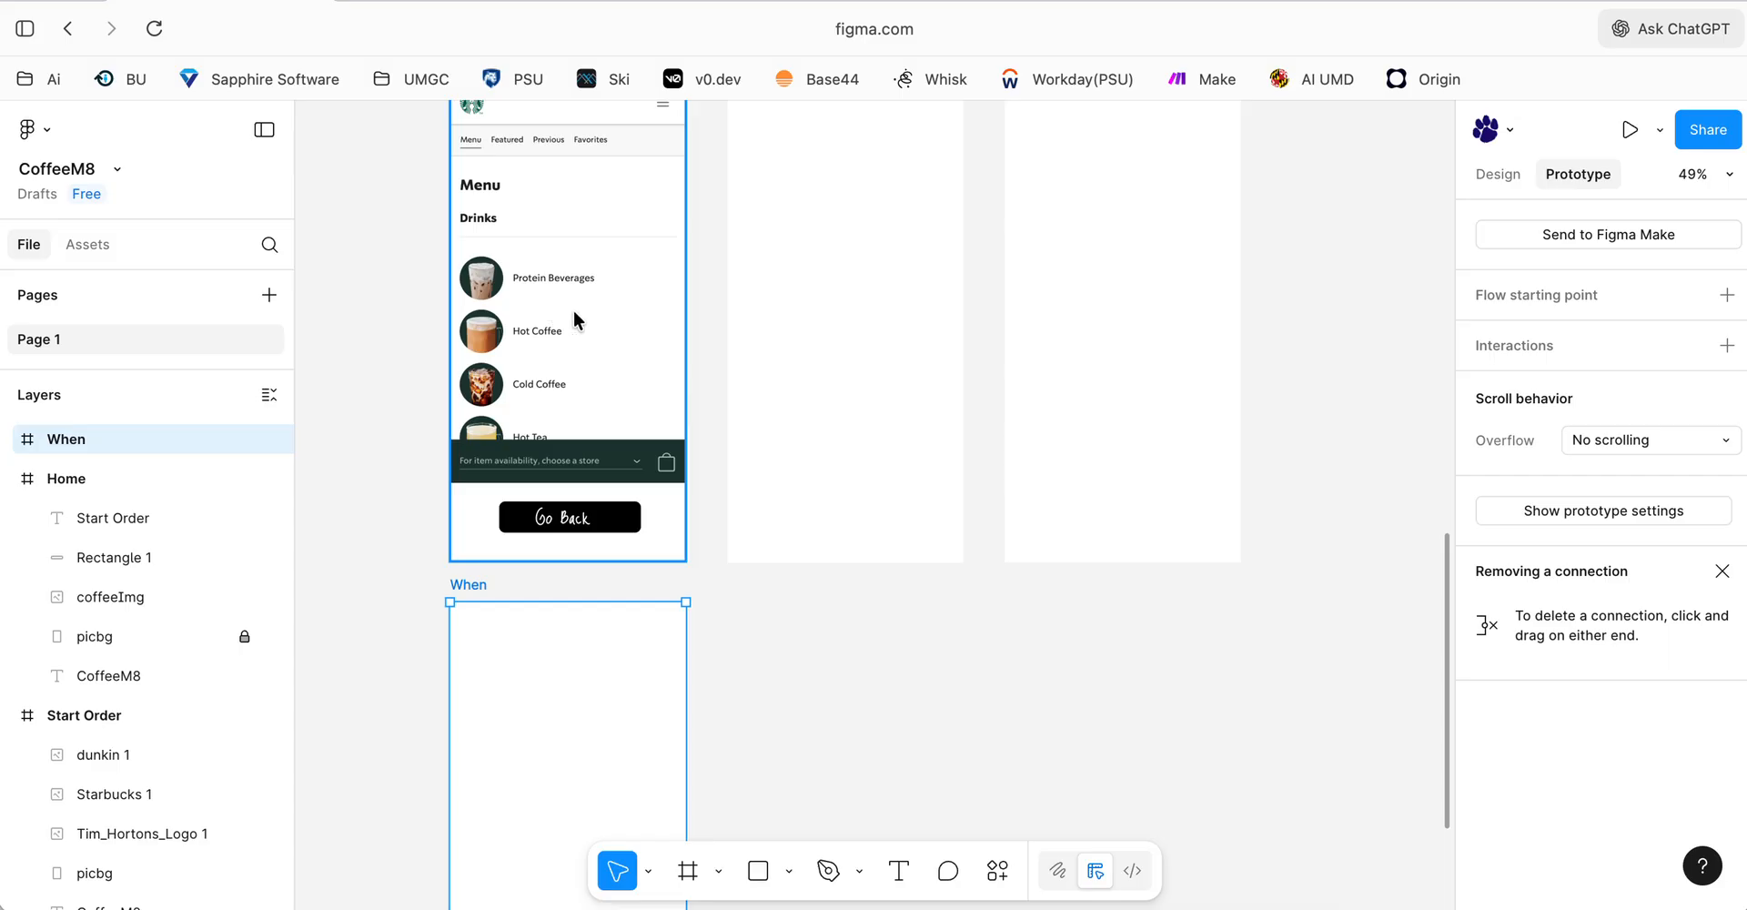
scroll(574, 319, up, 1)
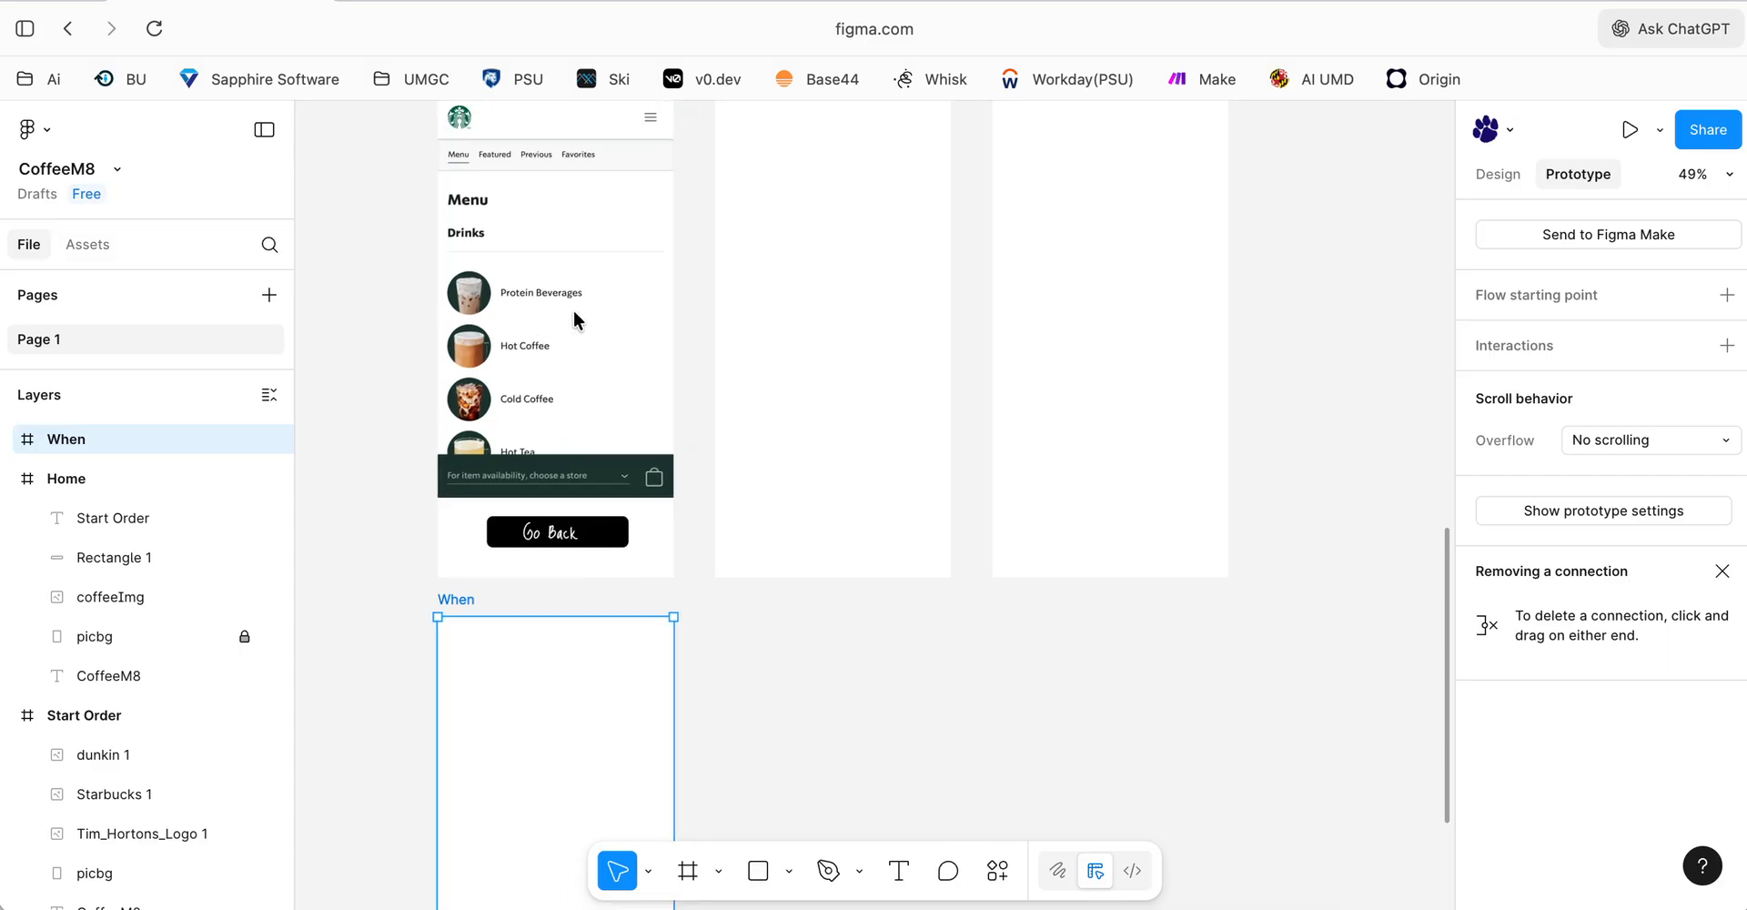
click(758, 871)
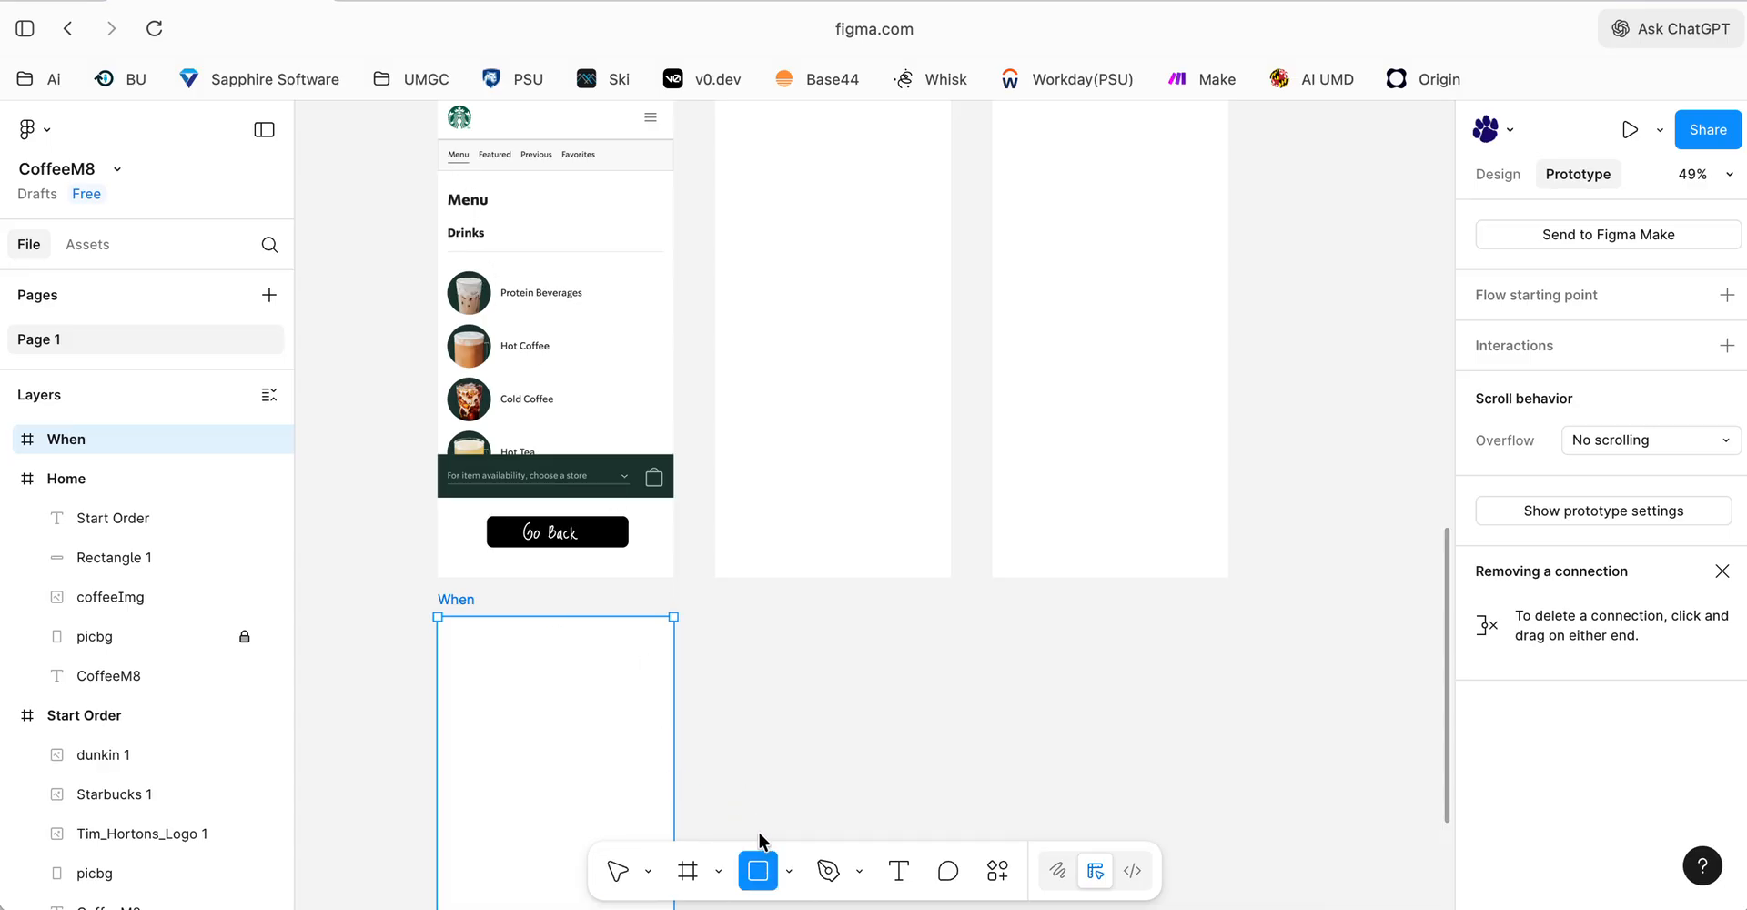
mouse_move(439, 265)
mouse_down()
mouse_move(470, 296)
mouse_move(671, 323)
mouse_up()
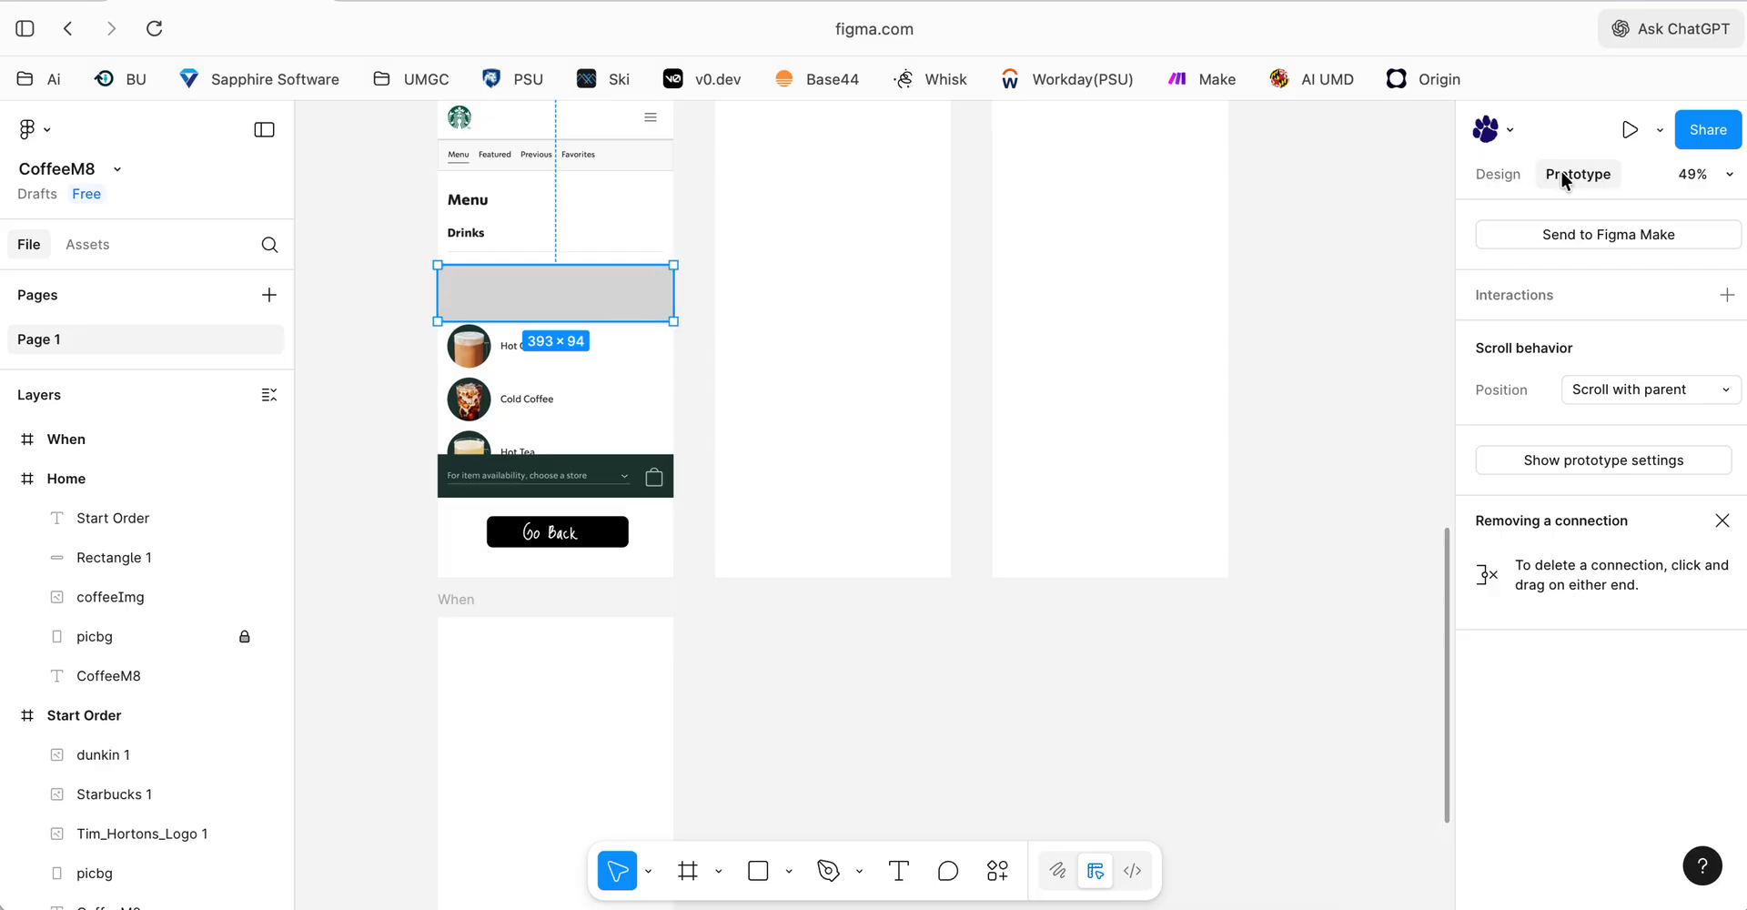
- Set the opacity of the rectangle over the Protein Beverages row to 1%
click(1500, 175)
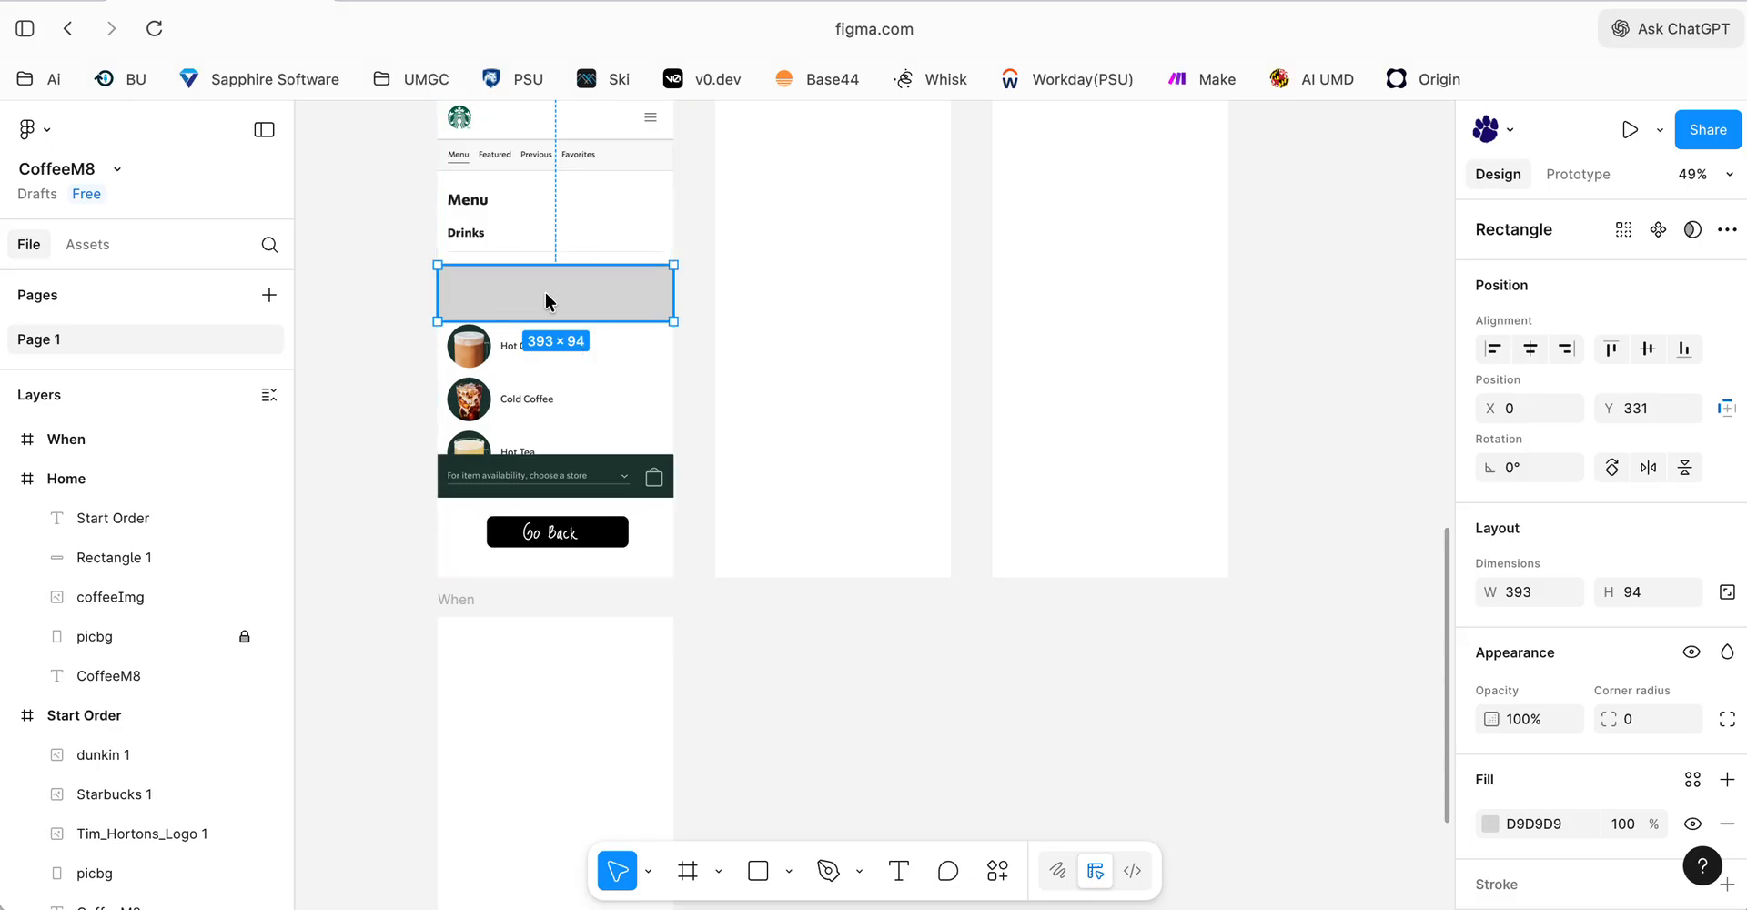
scroll(1566, 669, down, 1)
click(1532, 705)
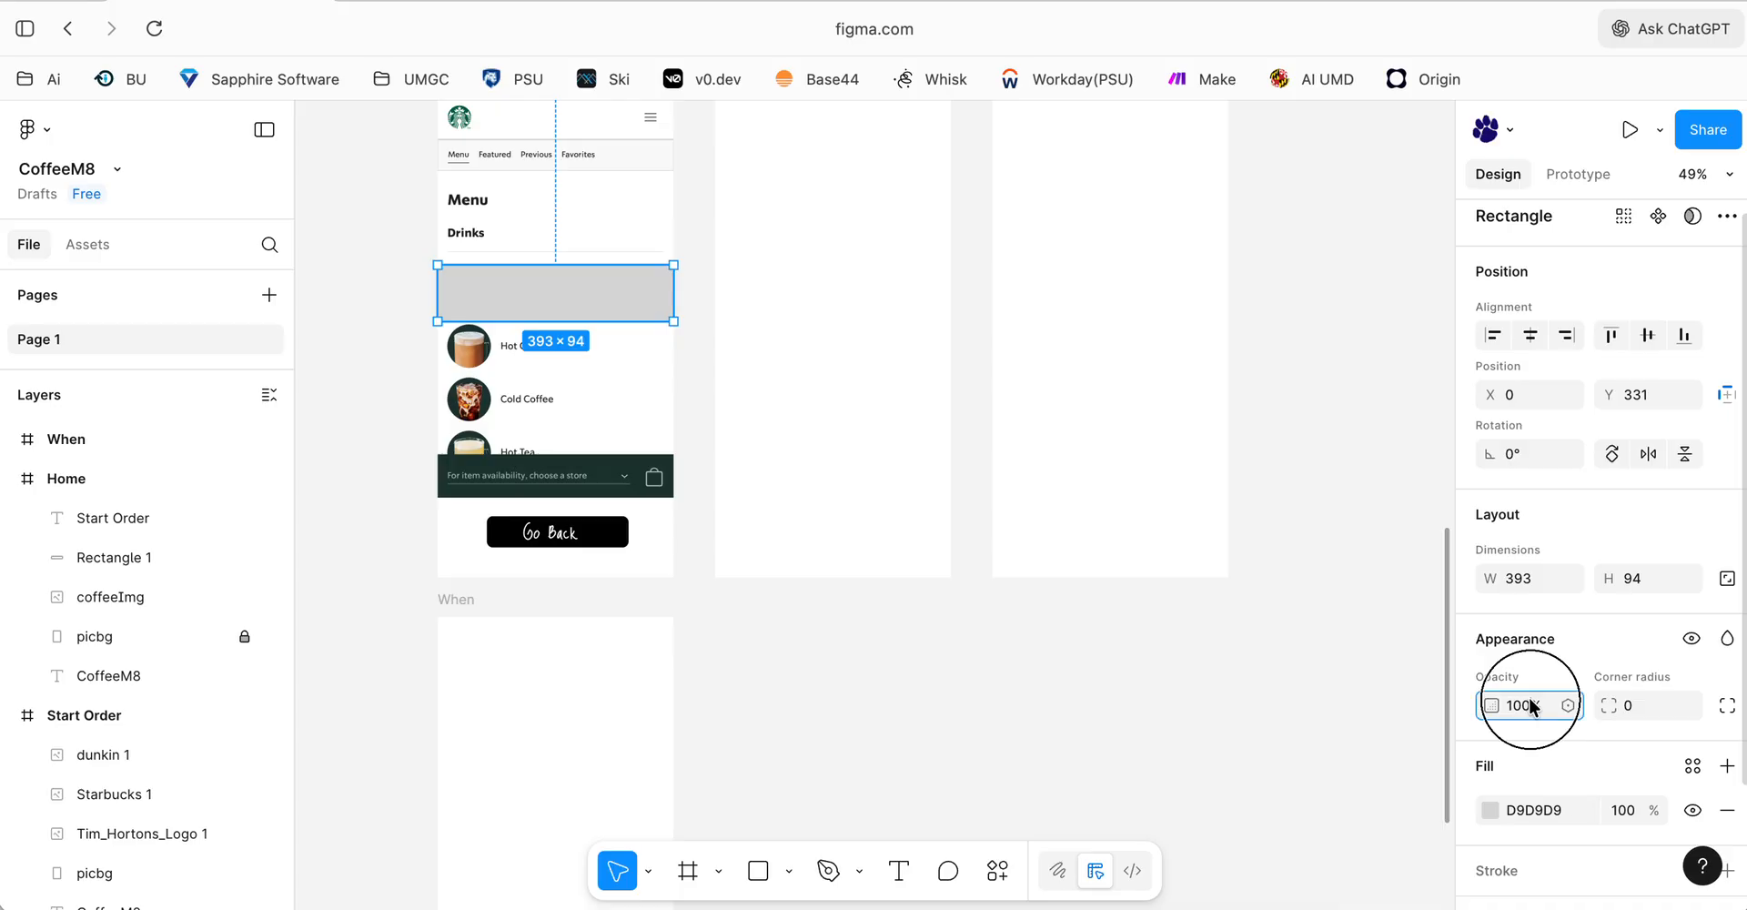
text(1)
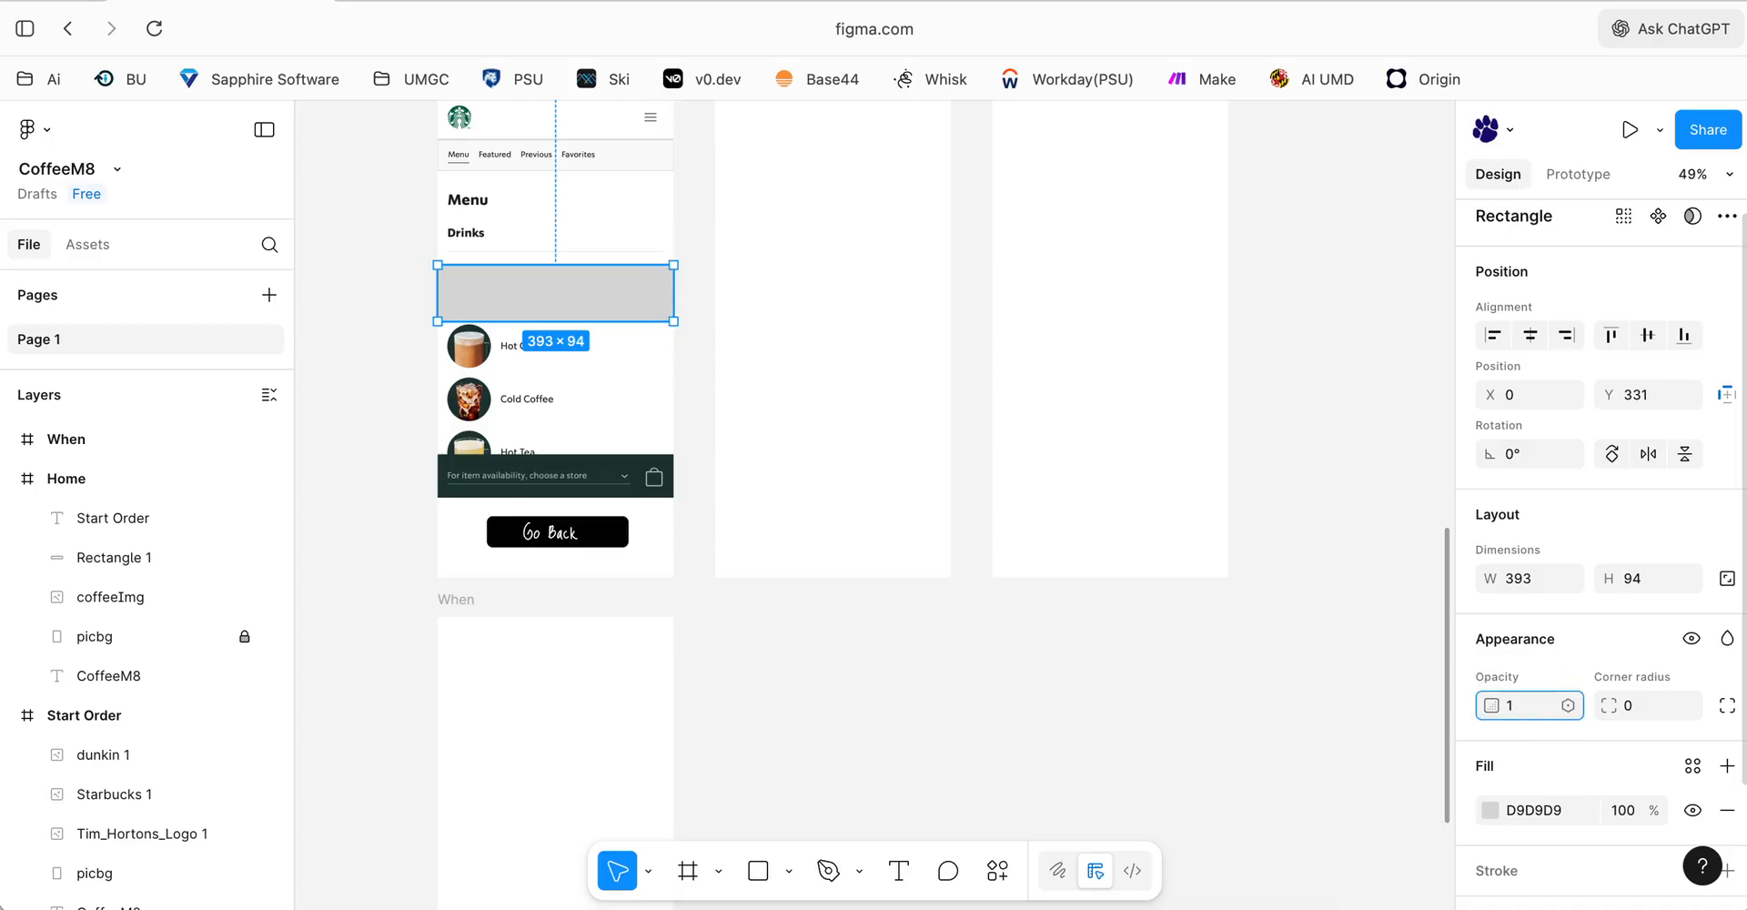
key(Return)
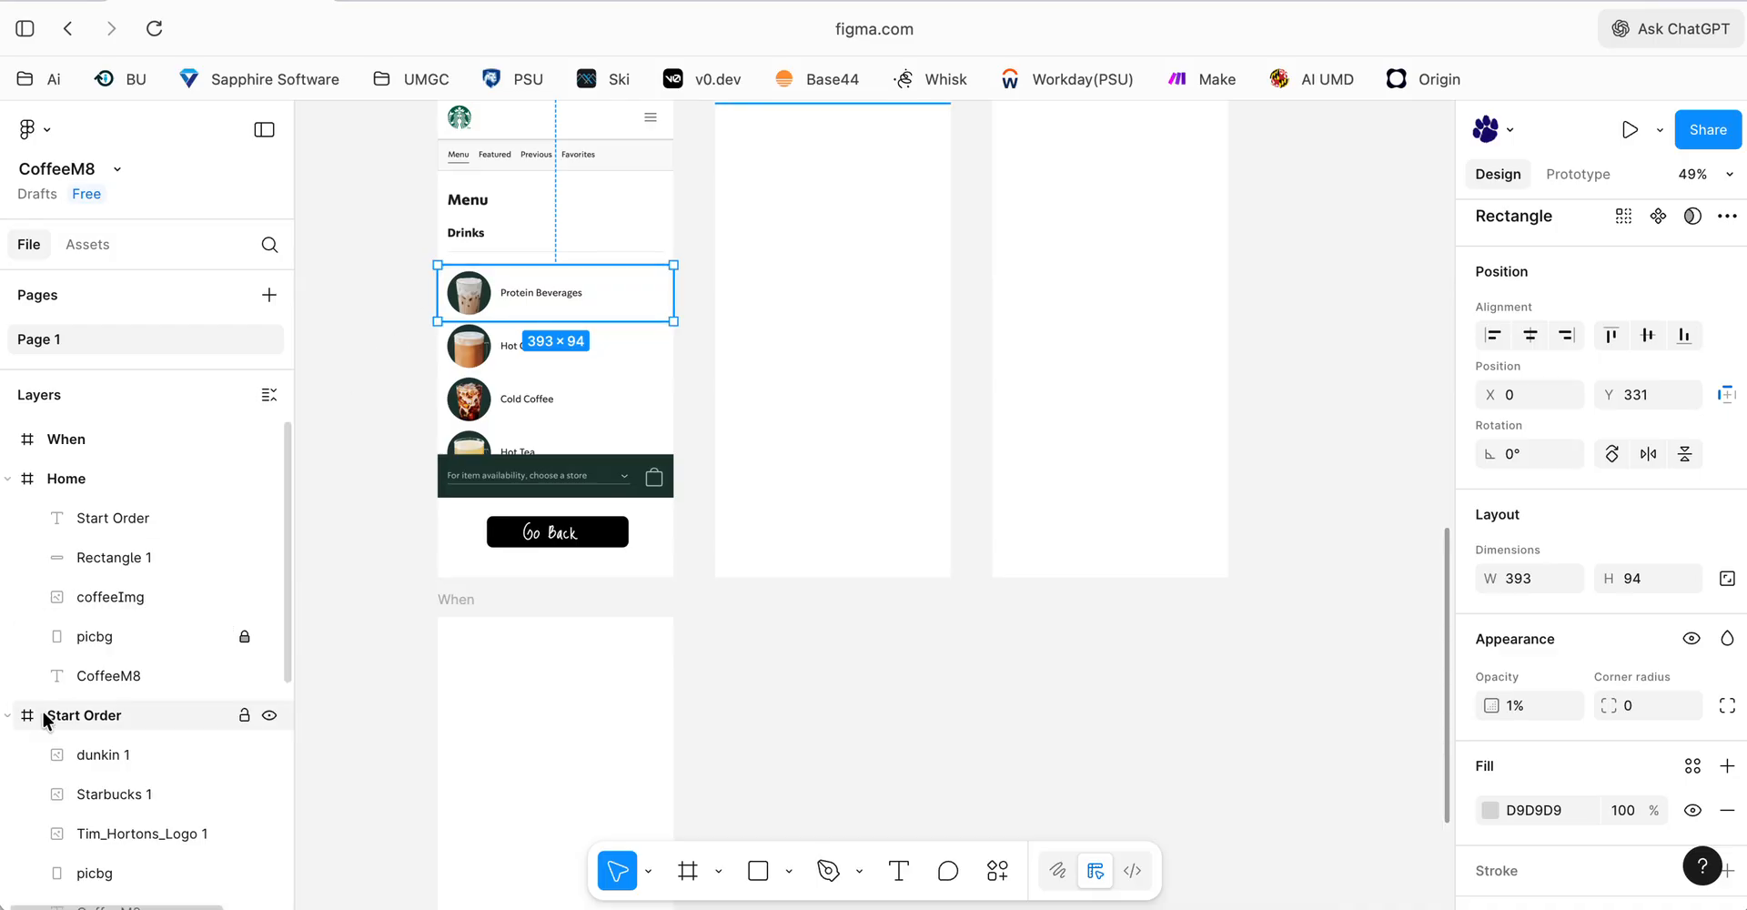
- Collapse the Starbucks, Start Order and Home layers and move the When frame below Dunkin in the layer order
scroll(54, 710, down, 5)
scroll(488, 316, up, 3)
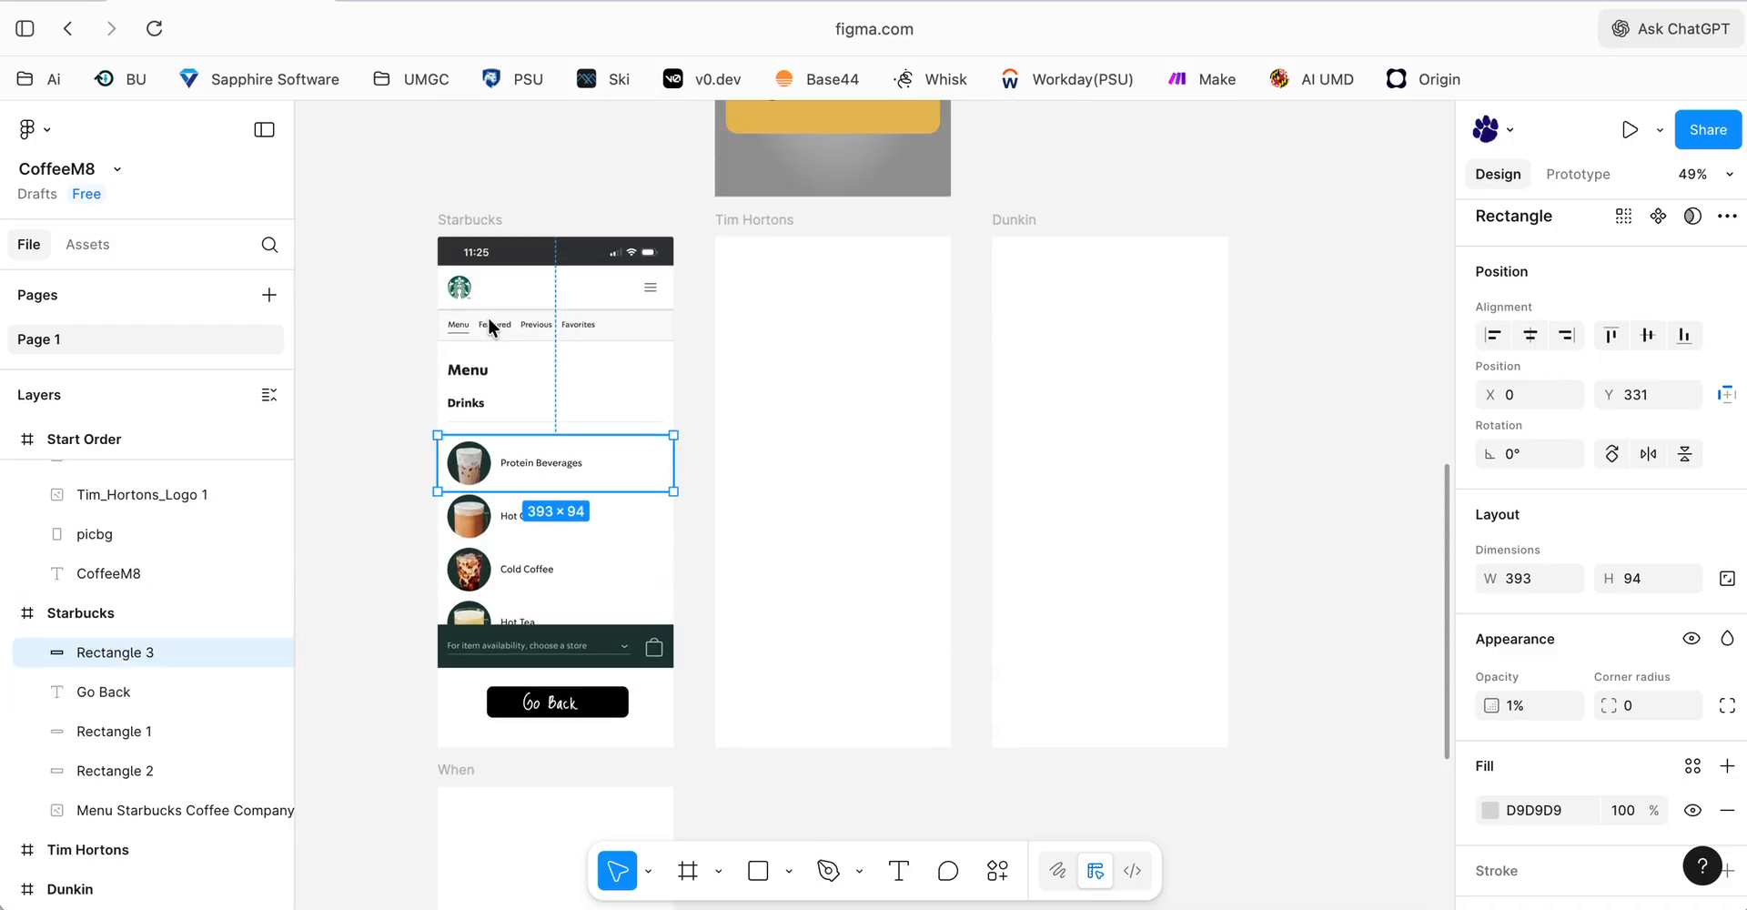
scroll(488, 317, down, 2)
click(6, 612)
scroll(6, 564, up, 3)
click(8, 513)
scroll(11, 520, up, 5)
click(7, 474)
drag(53, 441, 8, 683)
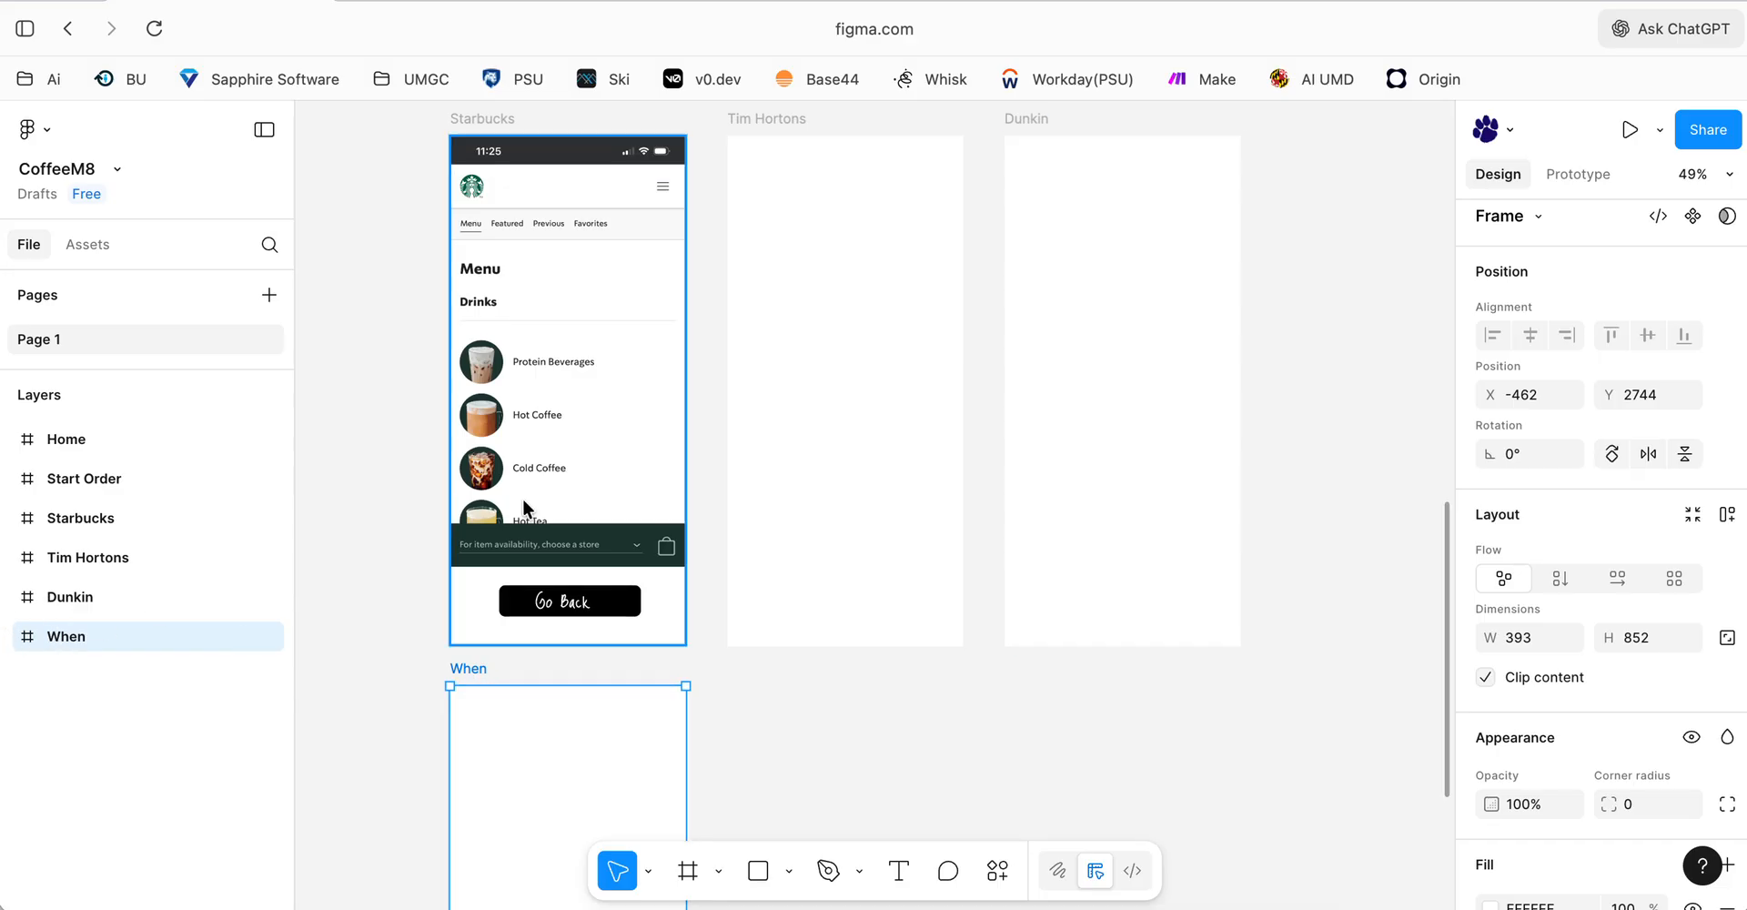
- Rename the transparent rectangle over the Protein Beverages row as Protein
click(560, 368)
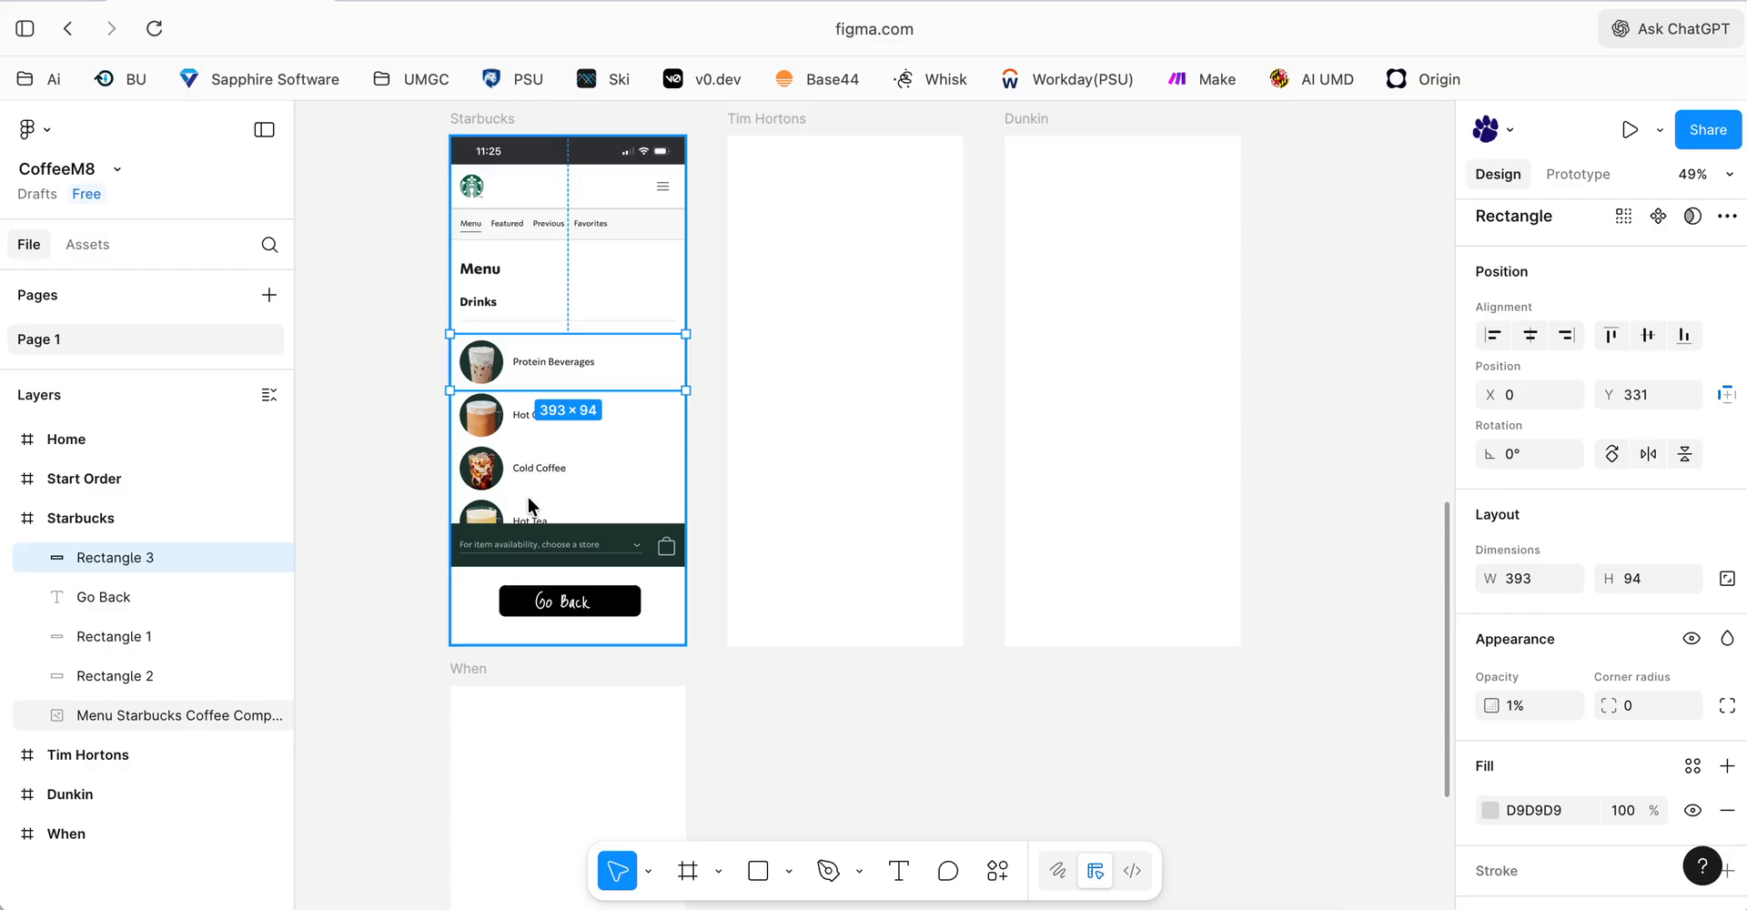
double_click(118, 558)
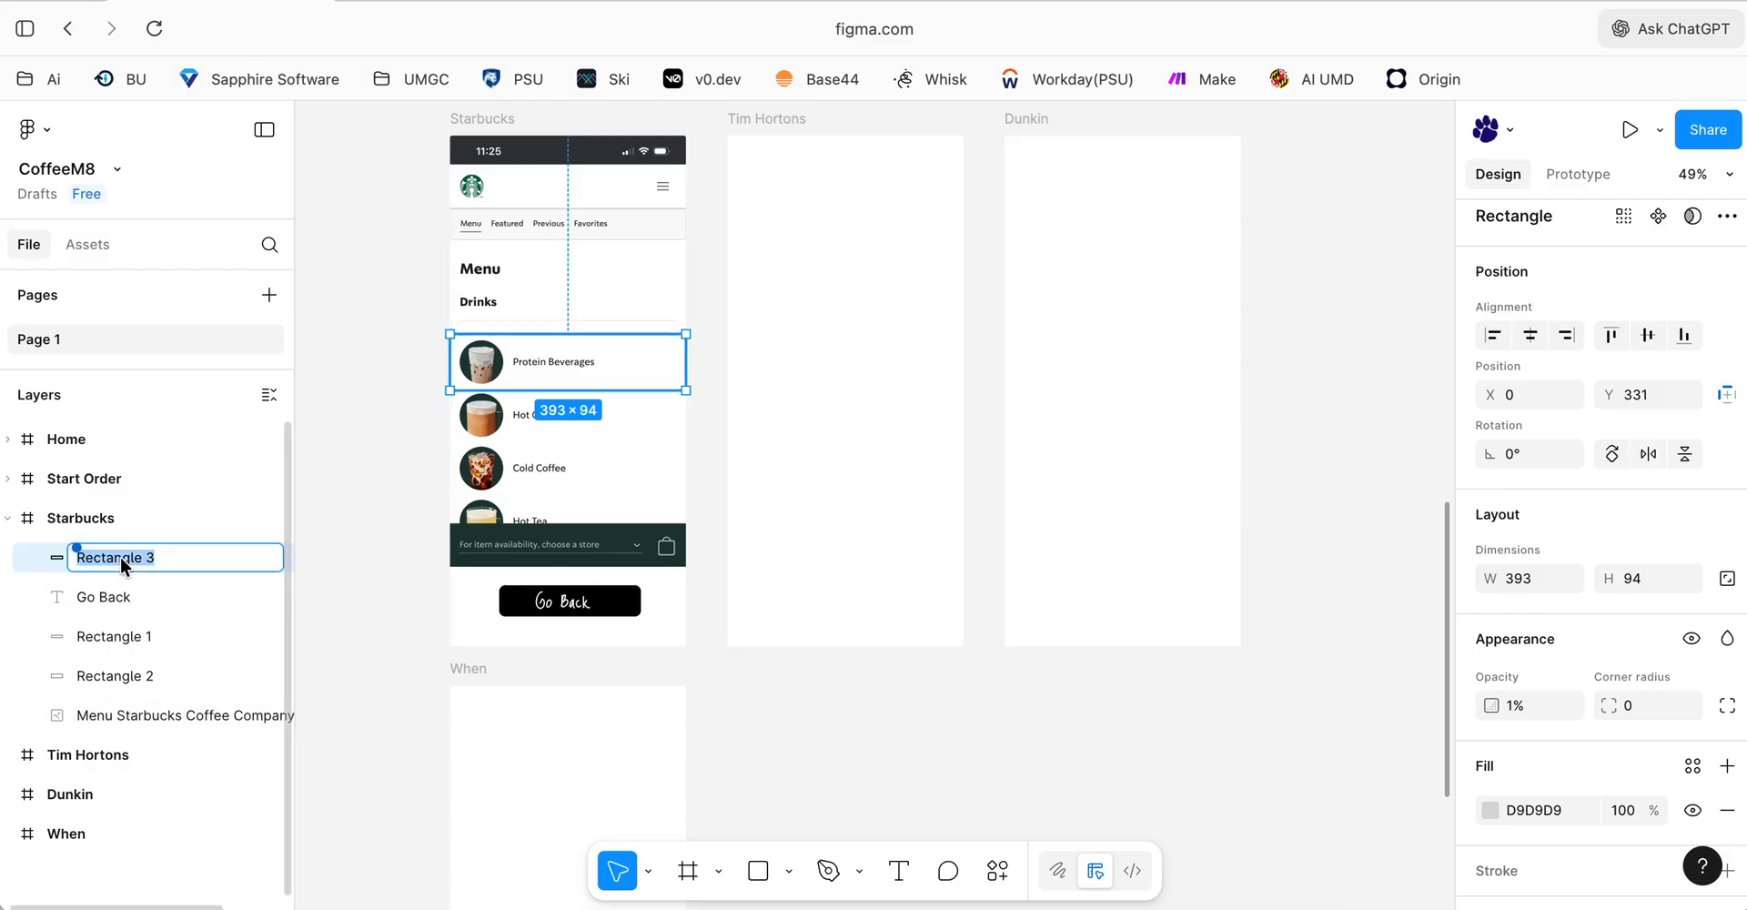
text(Protein)
key(Return)
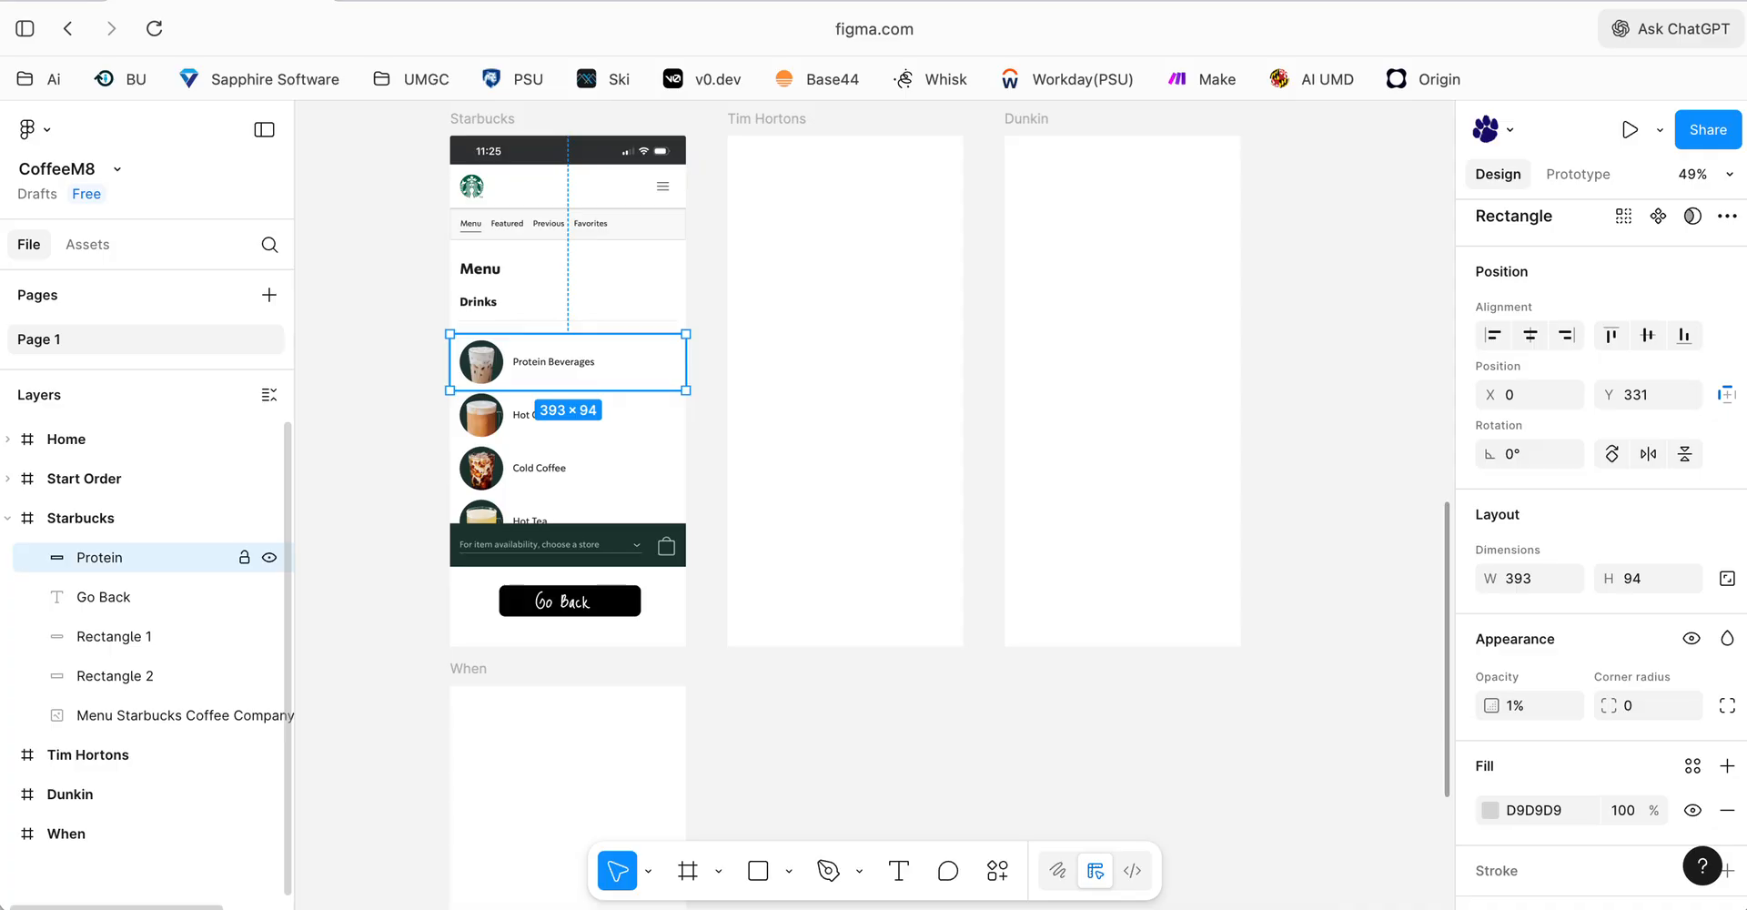
click(337, 564)
- Connect the Protein rectangle to the When frame with an on-tap Navigate to interaction, keeping the Move out animation
click(581, 390)
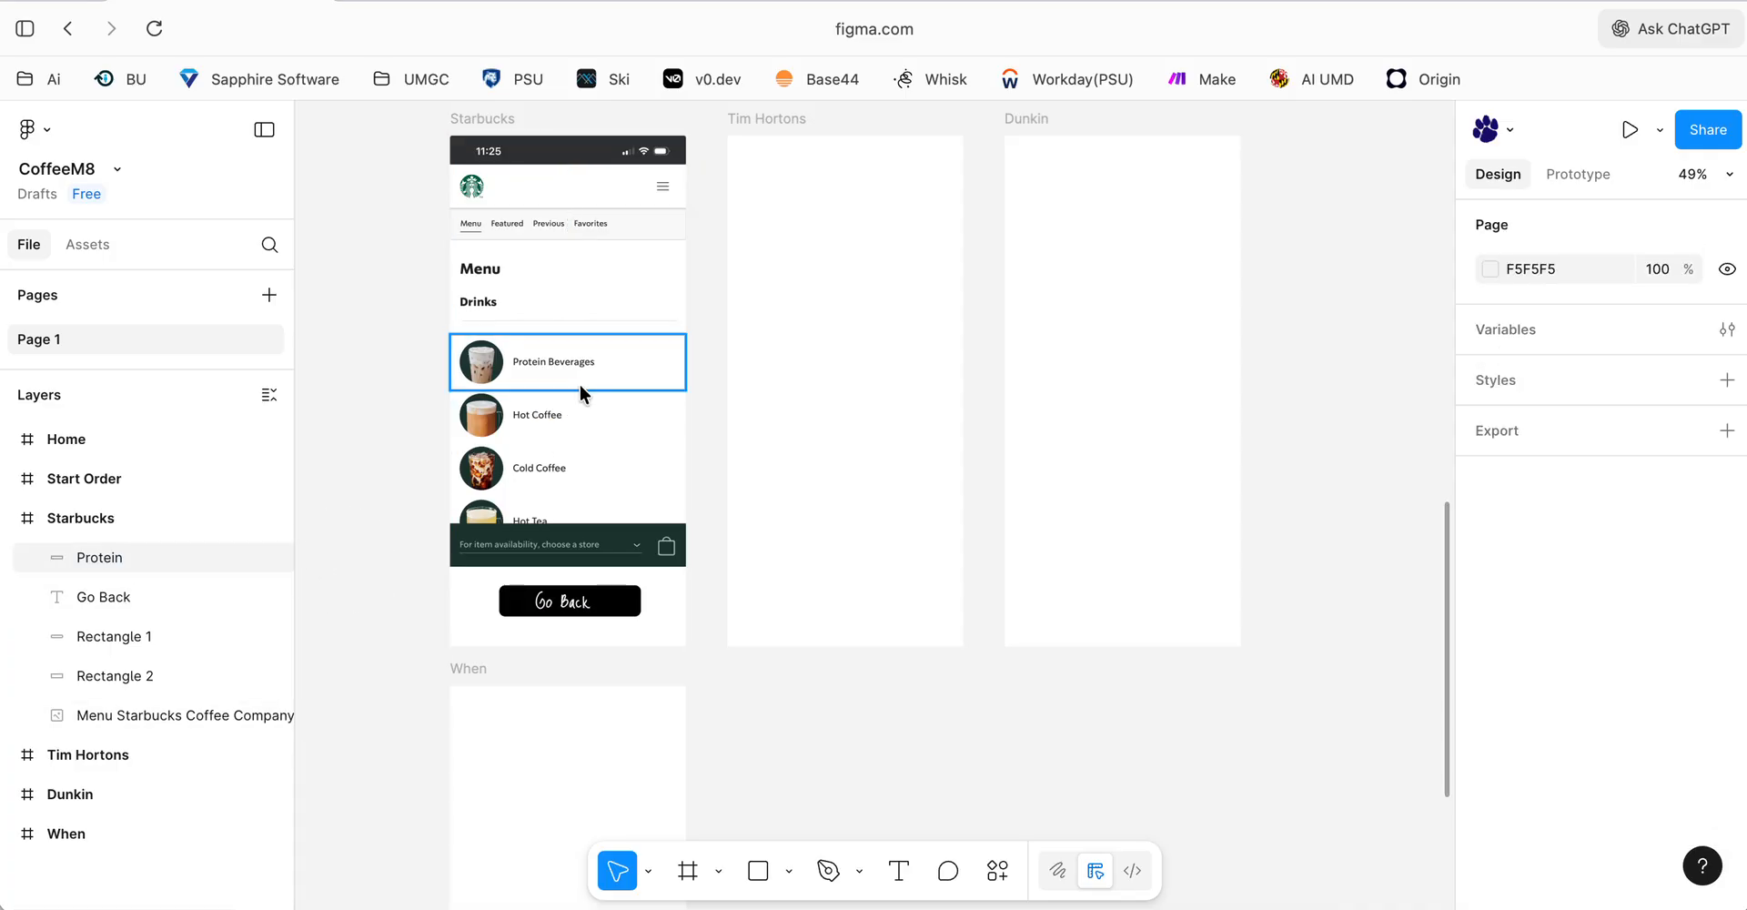
click(1584, 174)
drag(567, 390, 543, 707)
scroll(433, 700, down, 5)
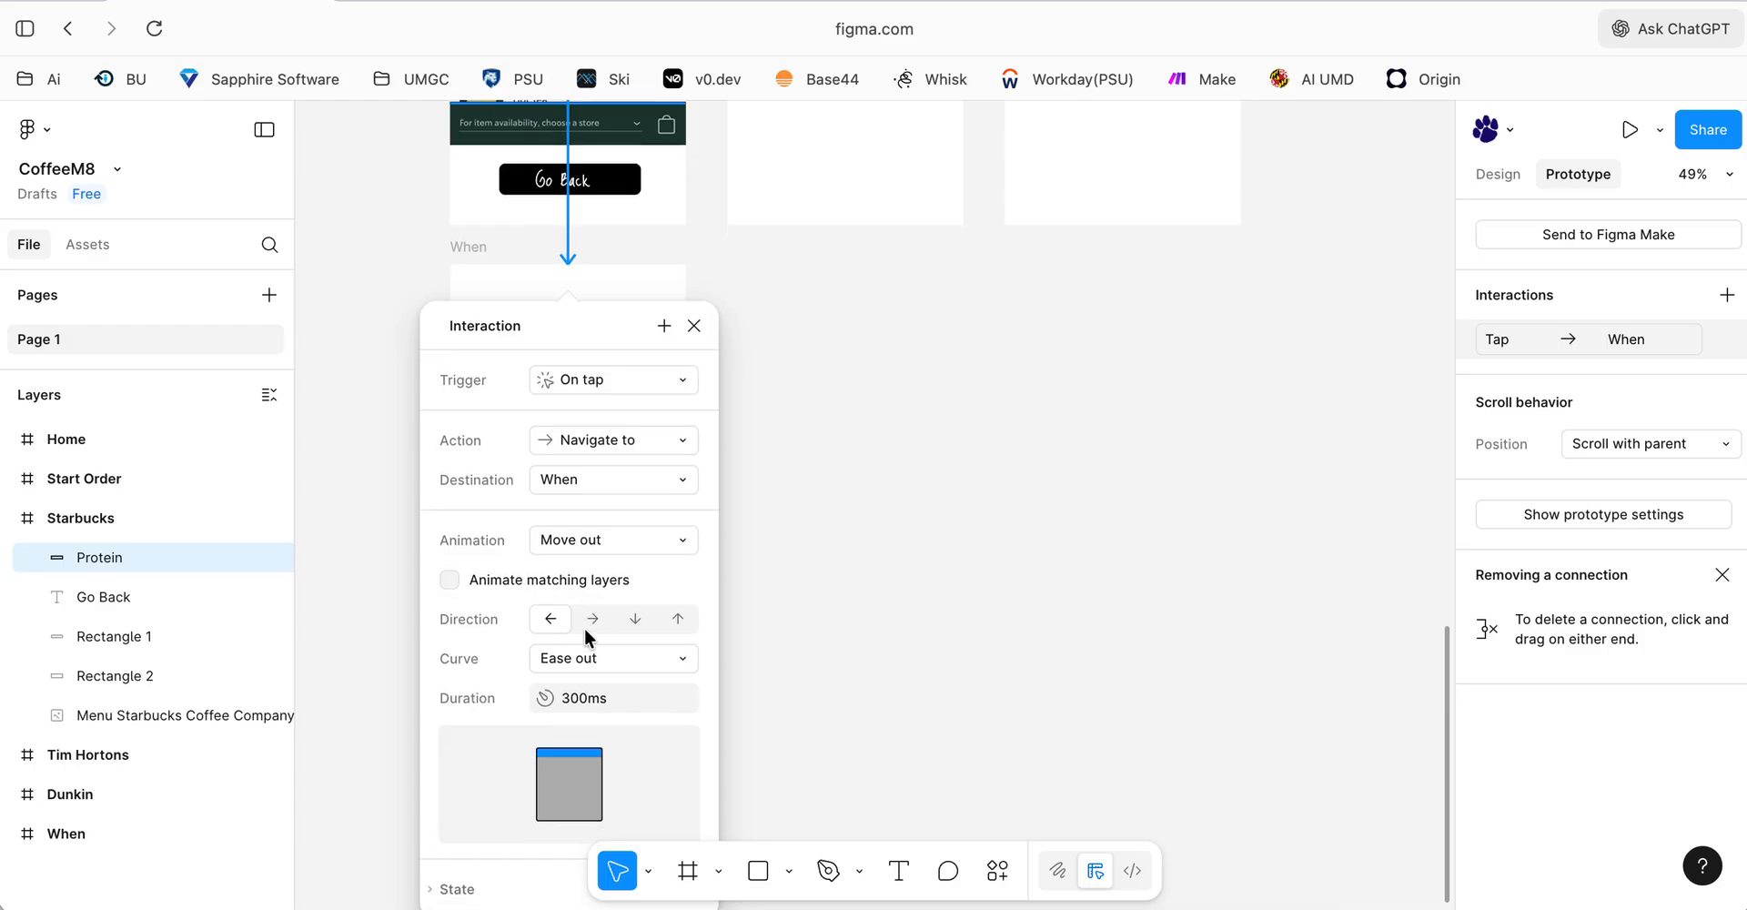
click(356, 611)
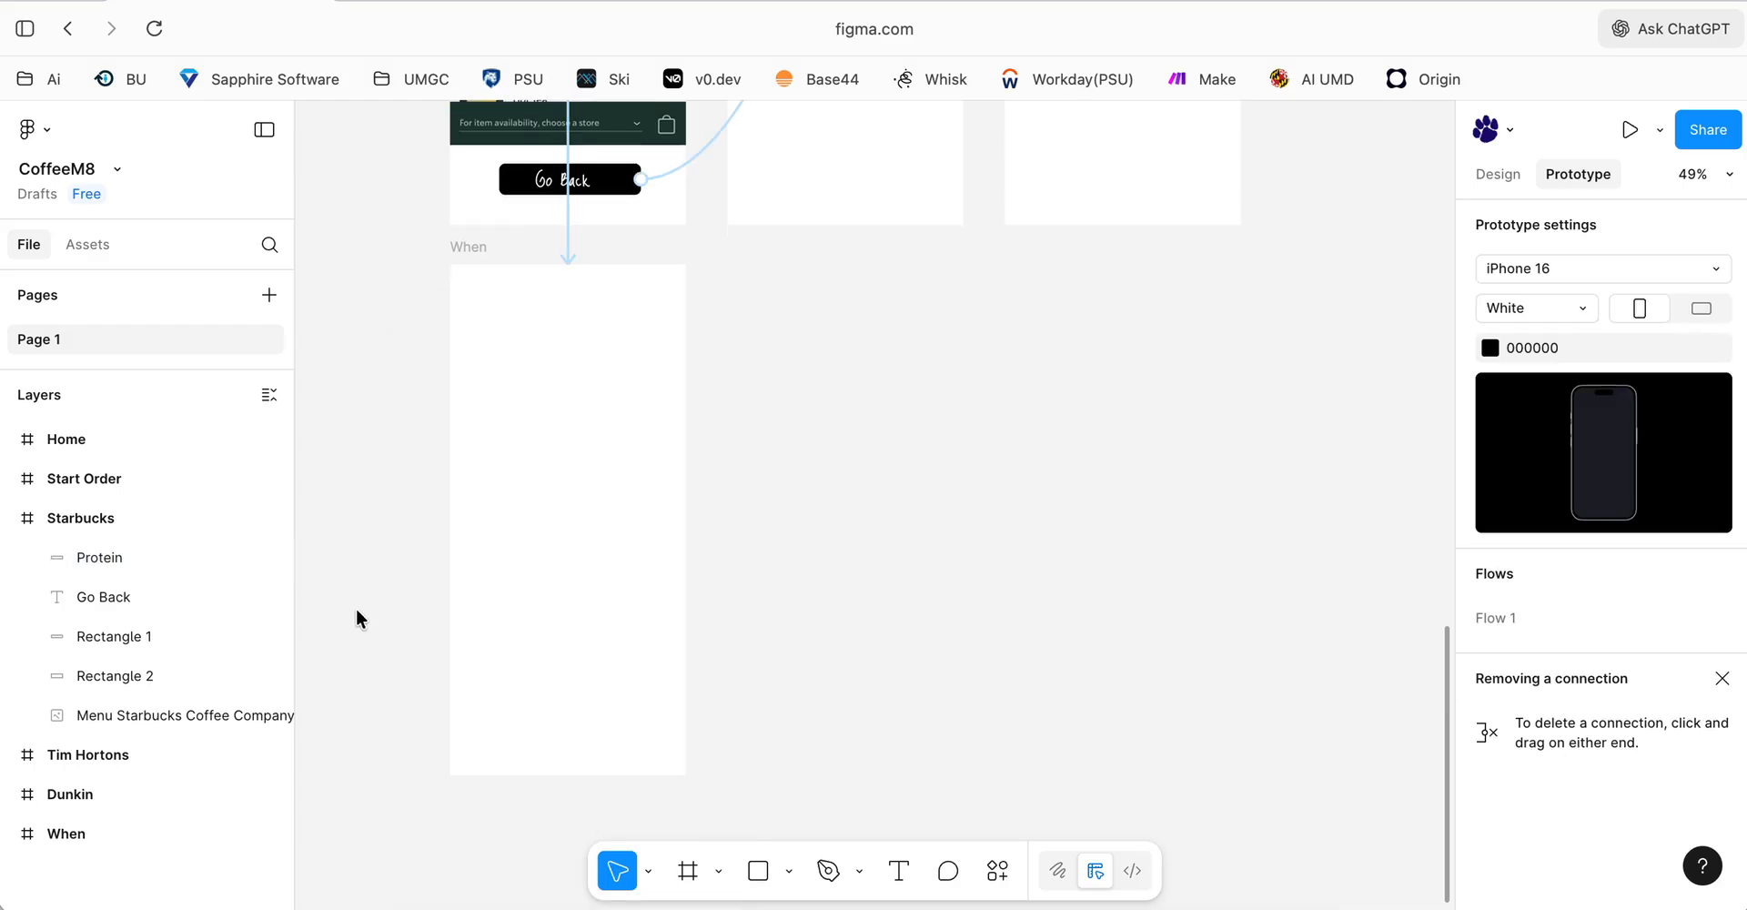
- Generate a November 2025 calendar beside the When frame with the Calendar Component plugin
click(566, 522)
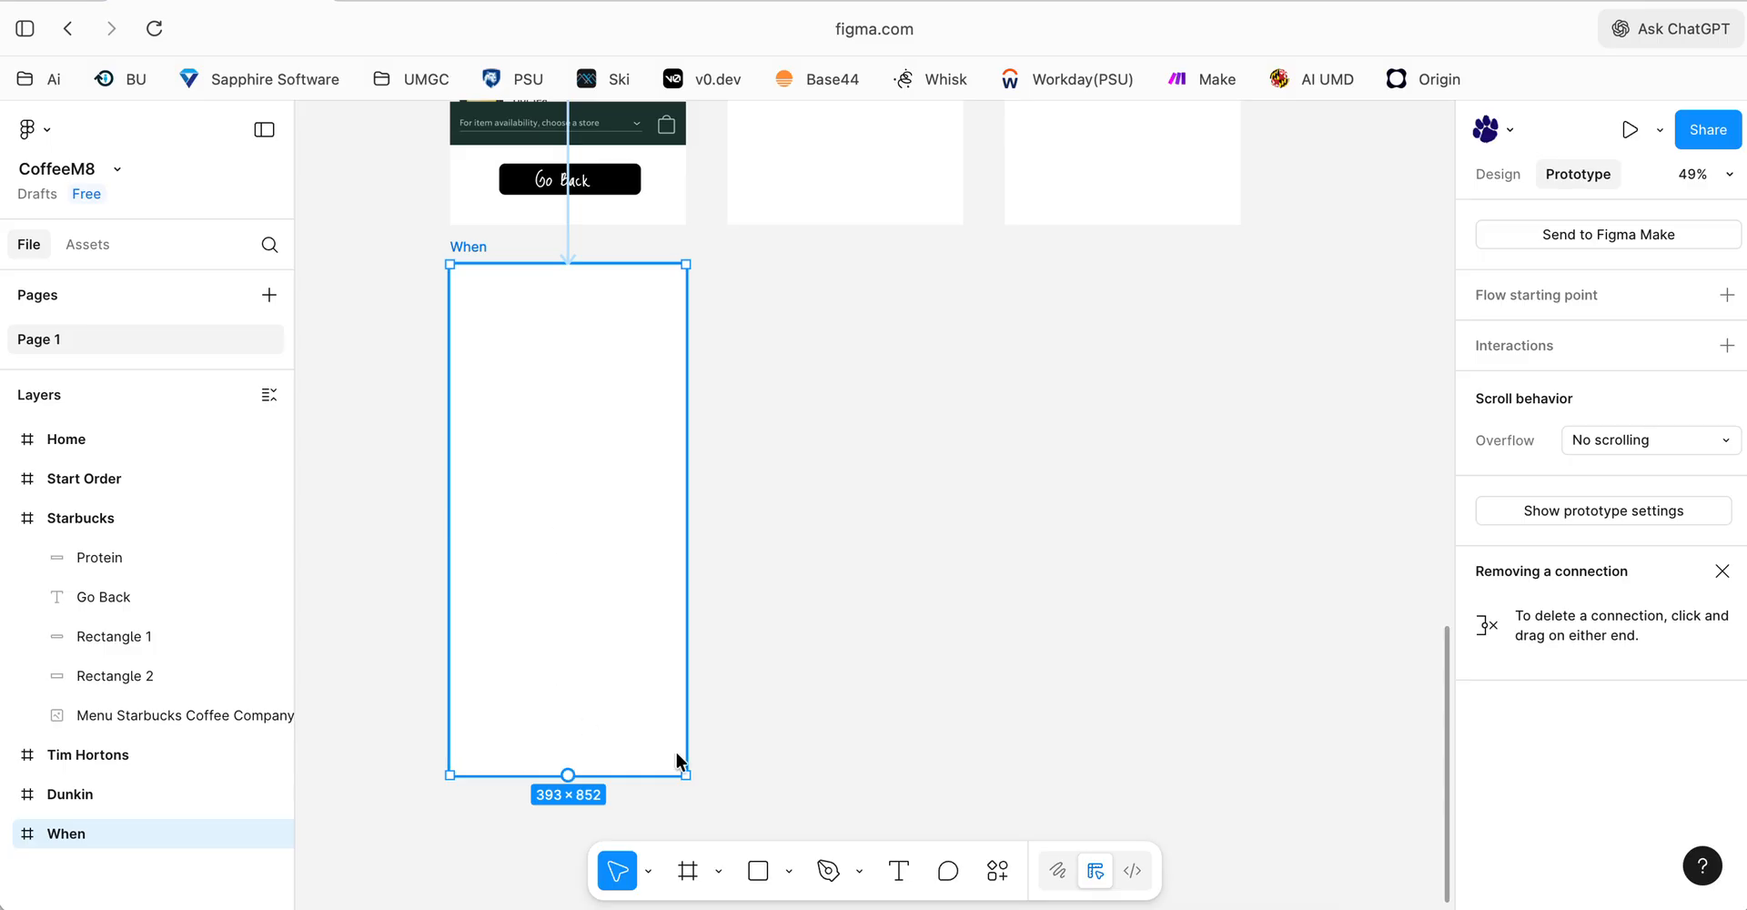
click(1497, 174)
right_click(565, 521)
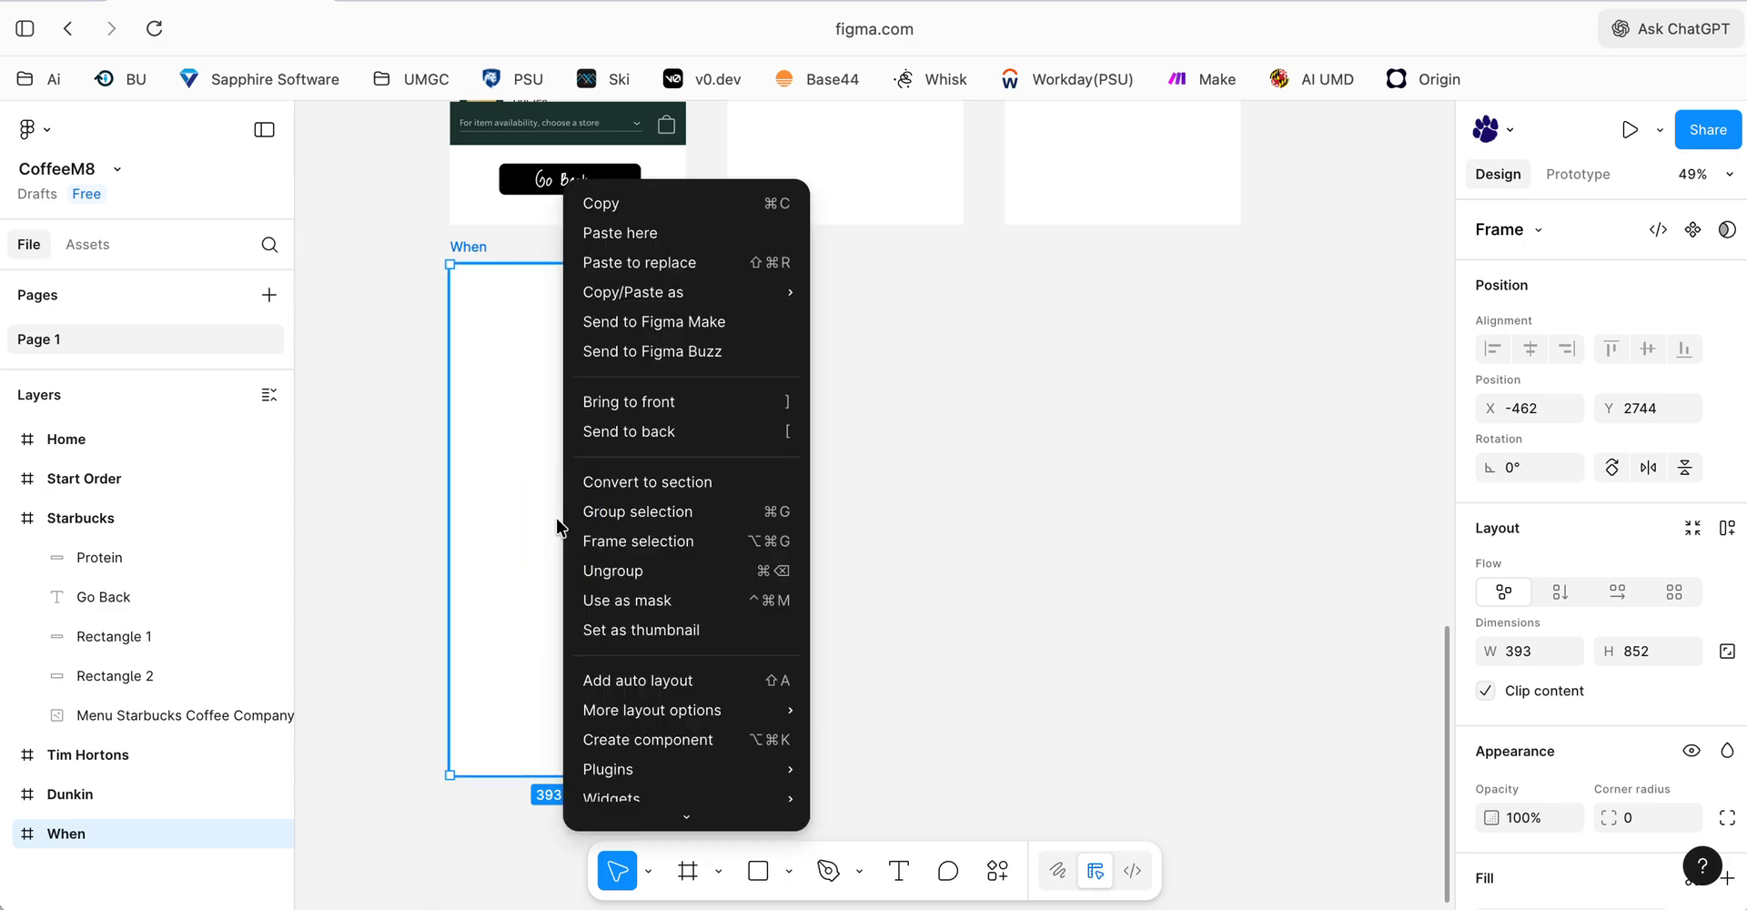
mouse_move(677, 770)
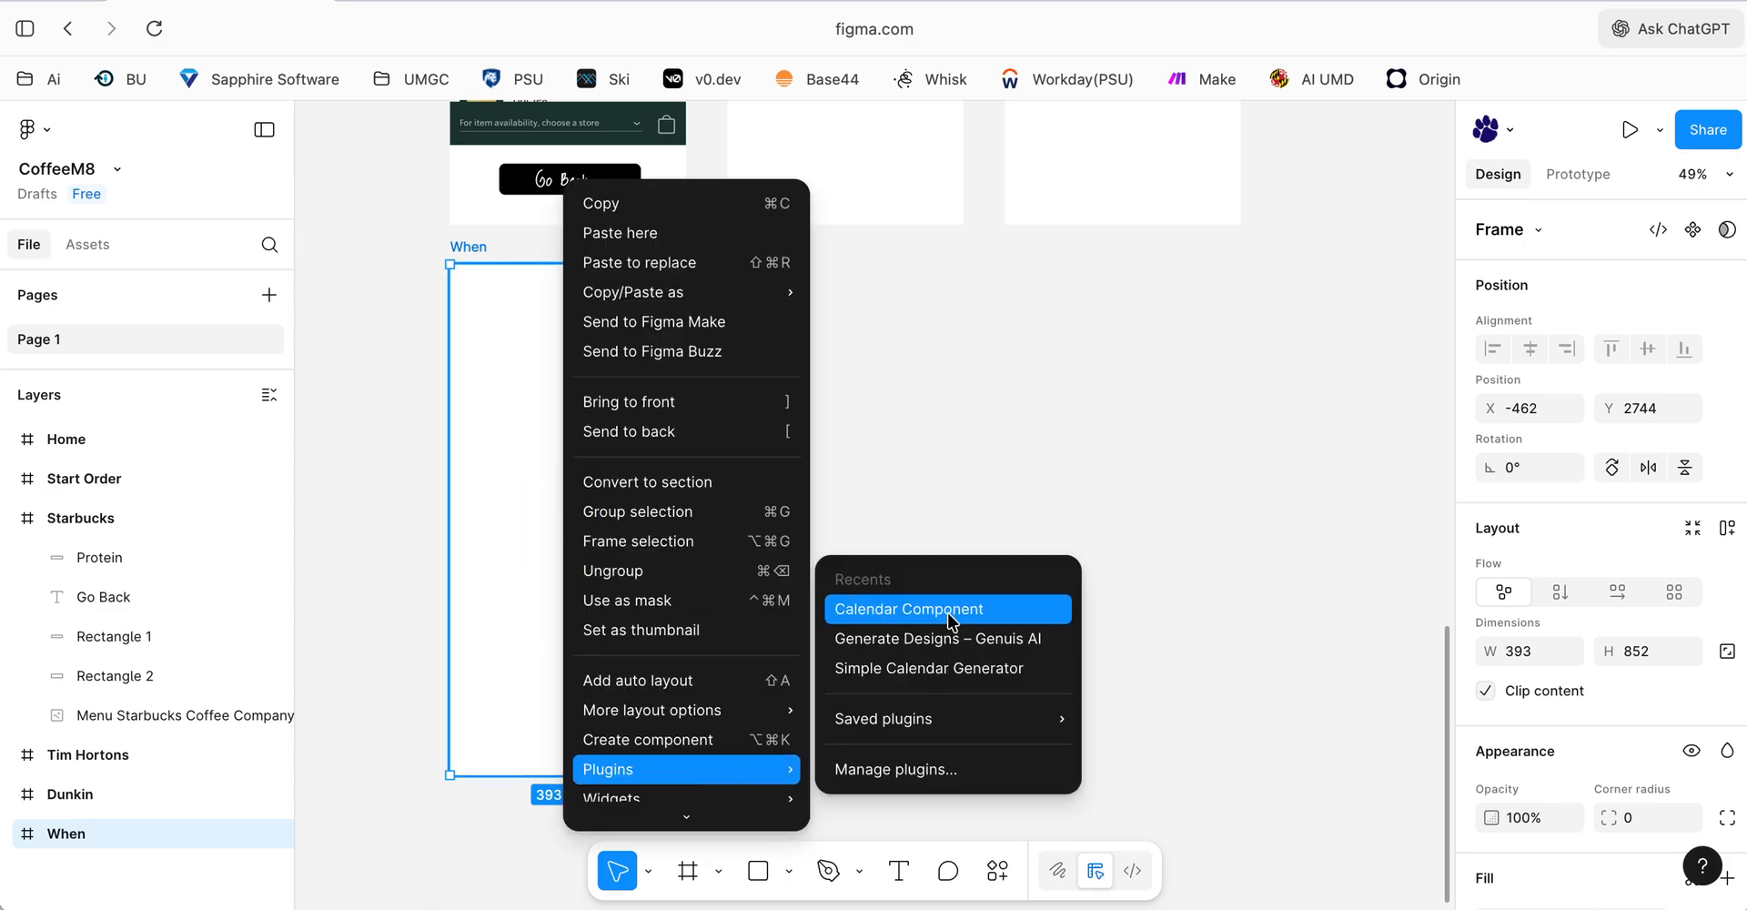
mouse_move(901, 719)
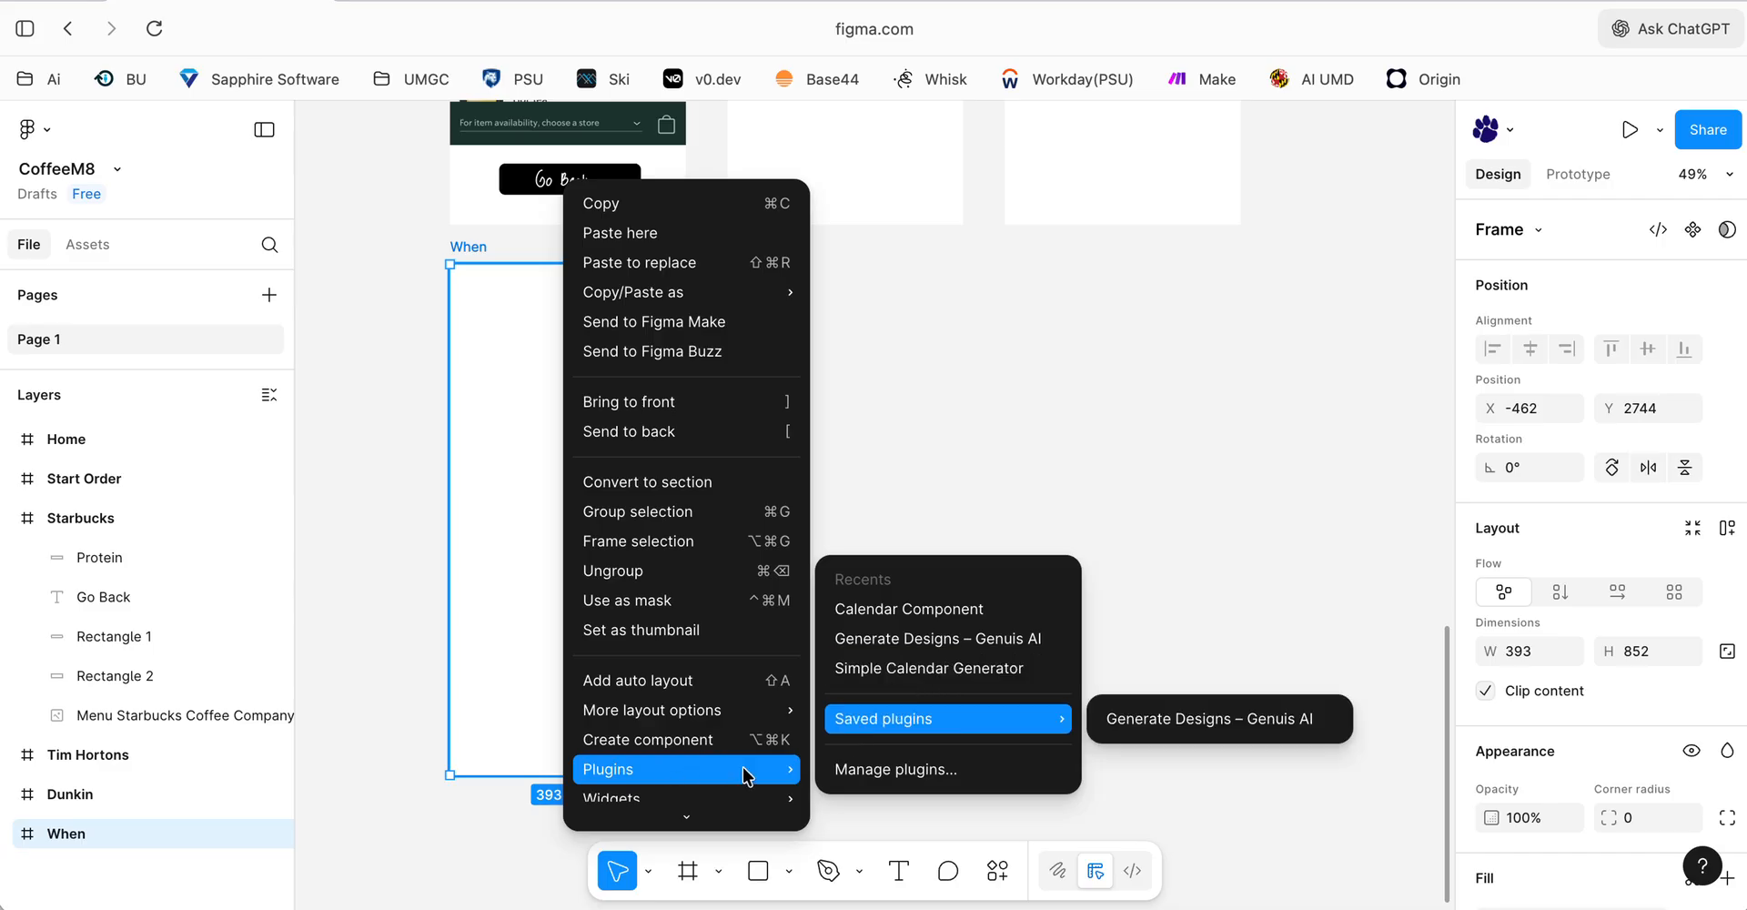
click(907, 609)
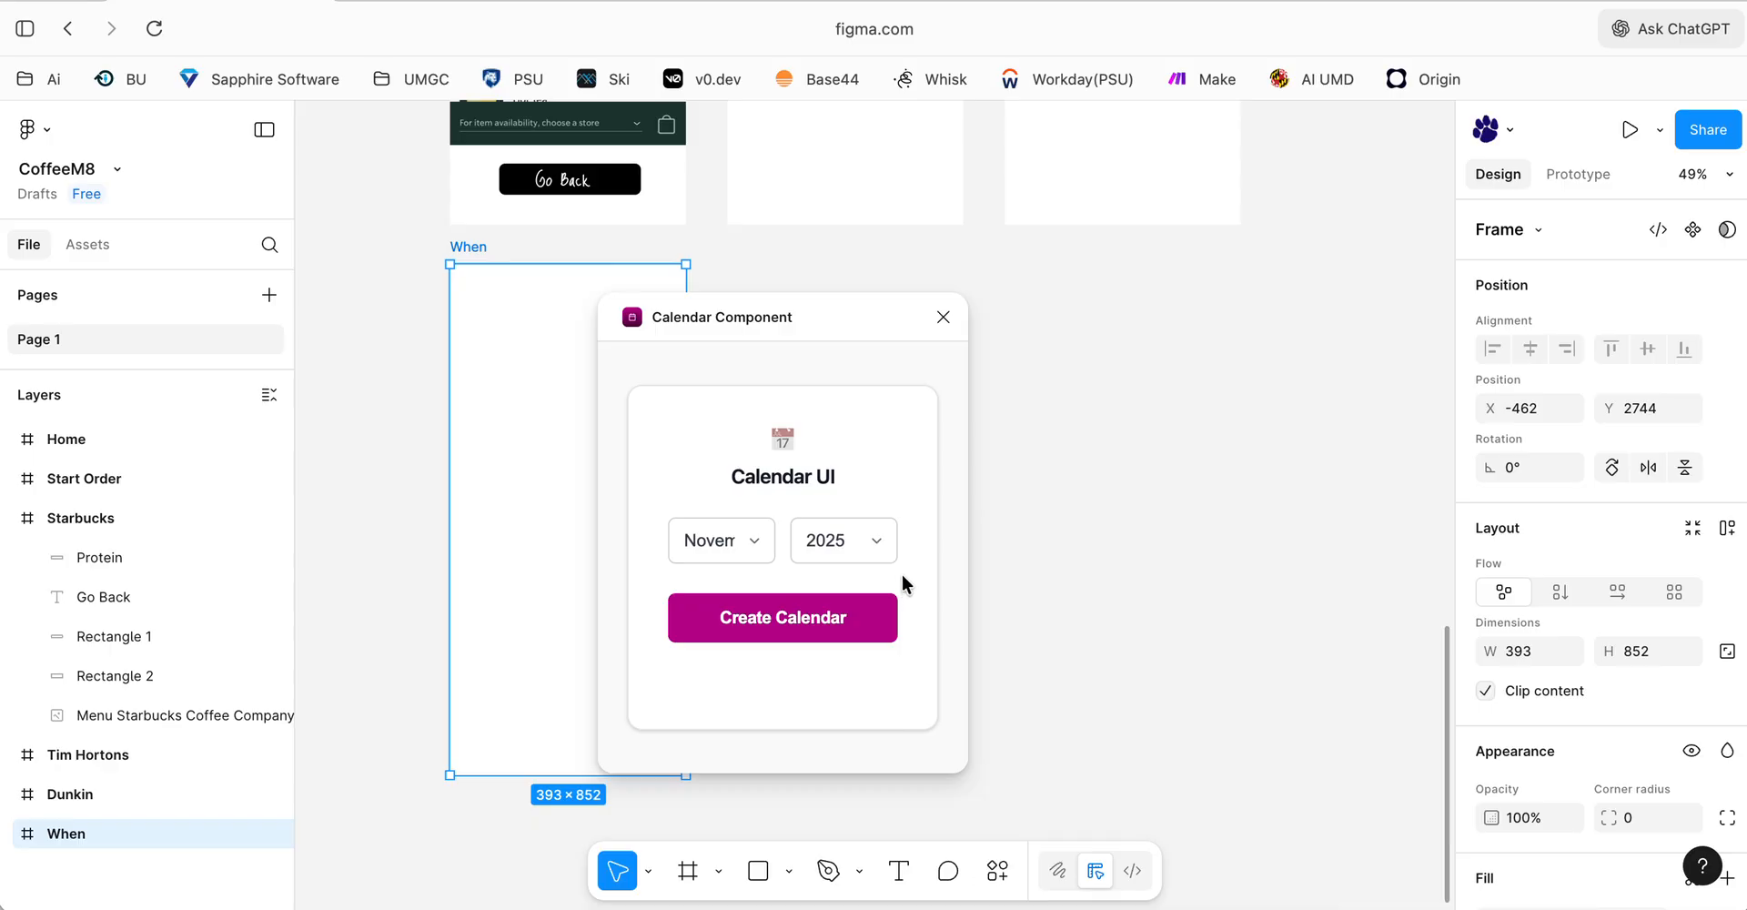
click(739, 616)
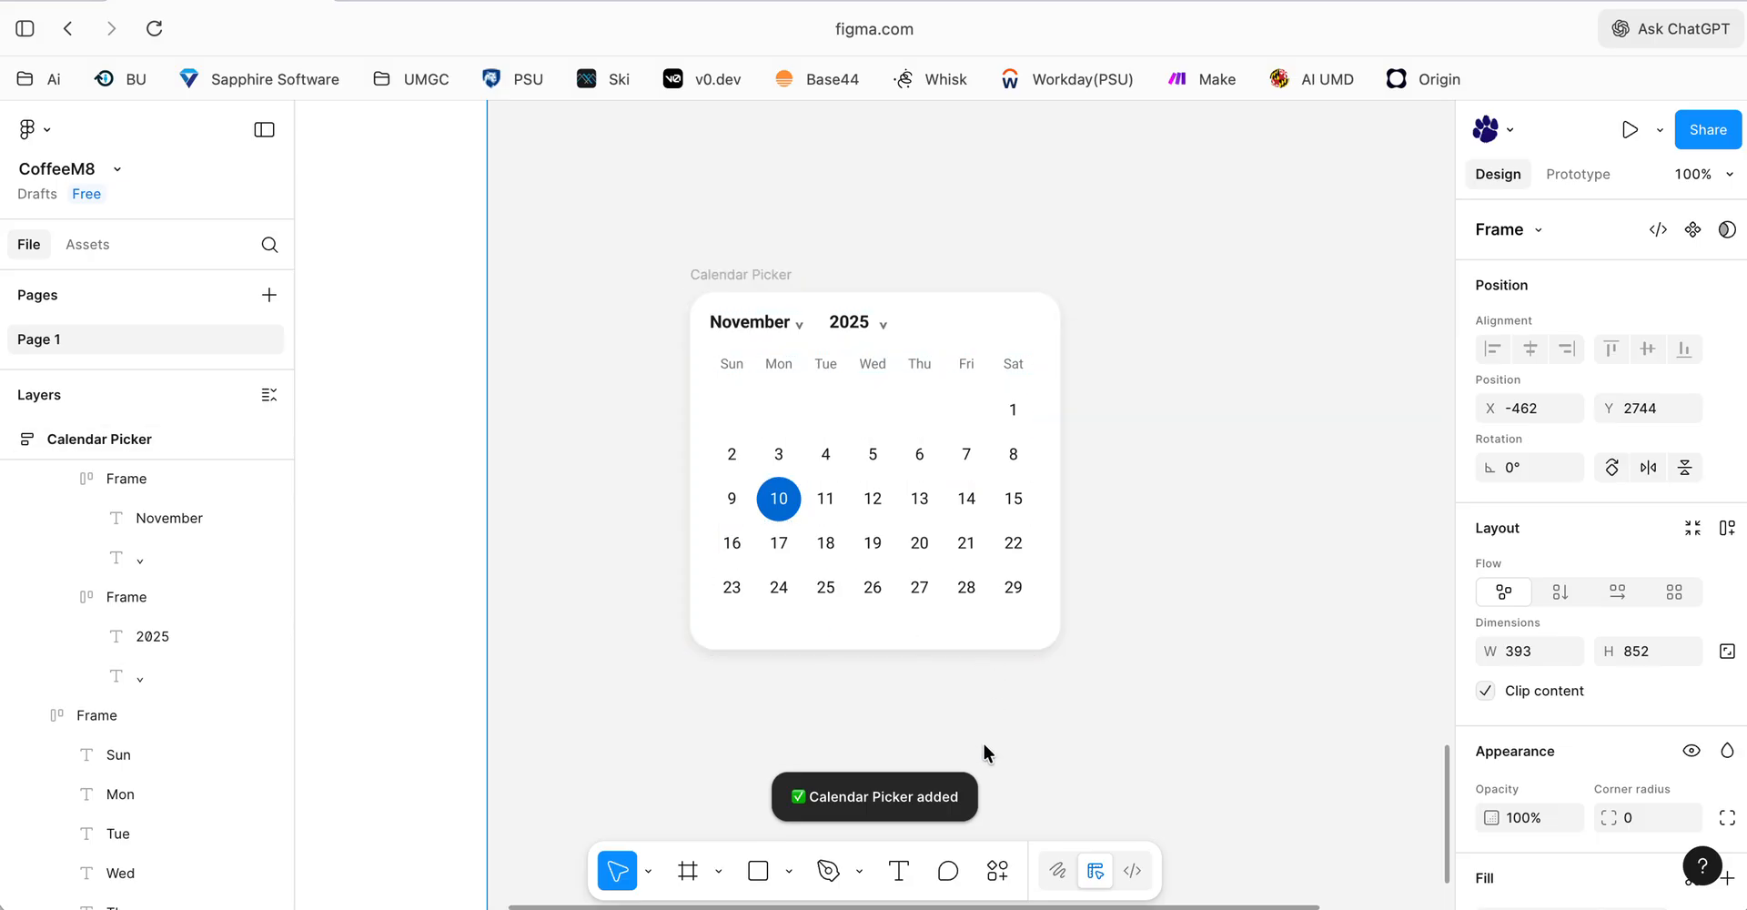
click(1100, 670)
scroll(1097, 652, left, 5)
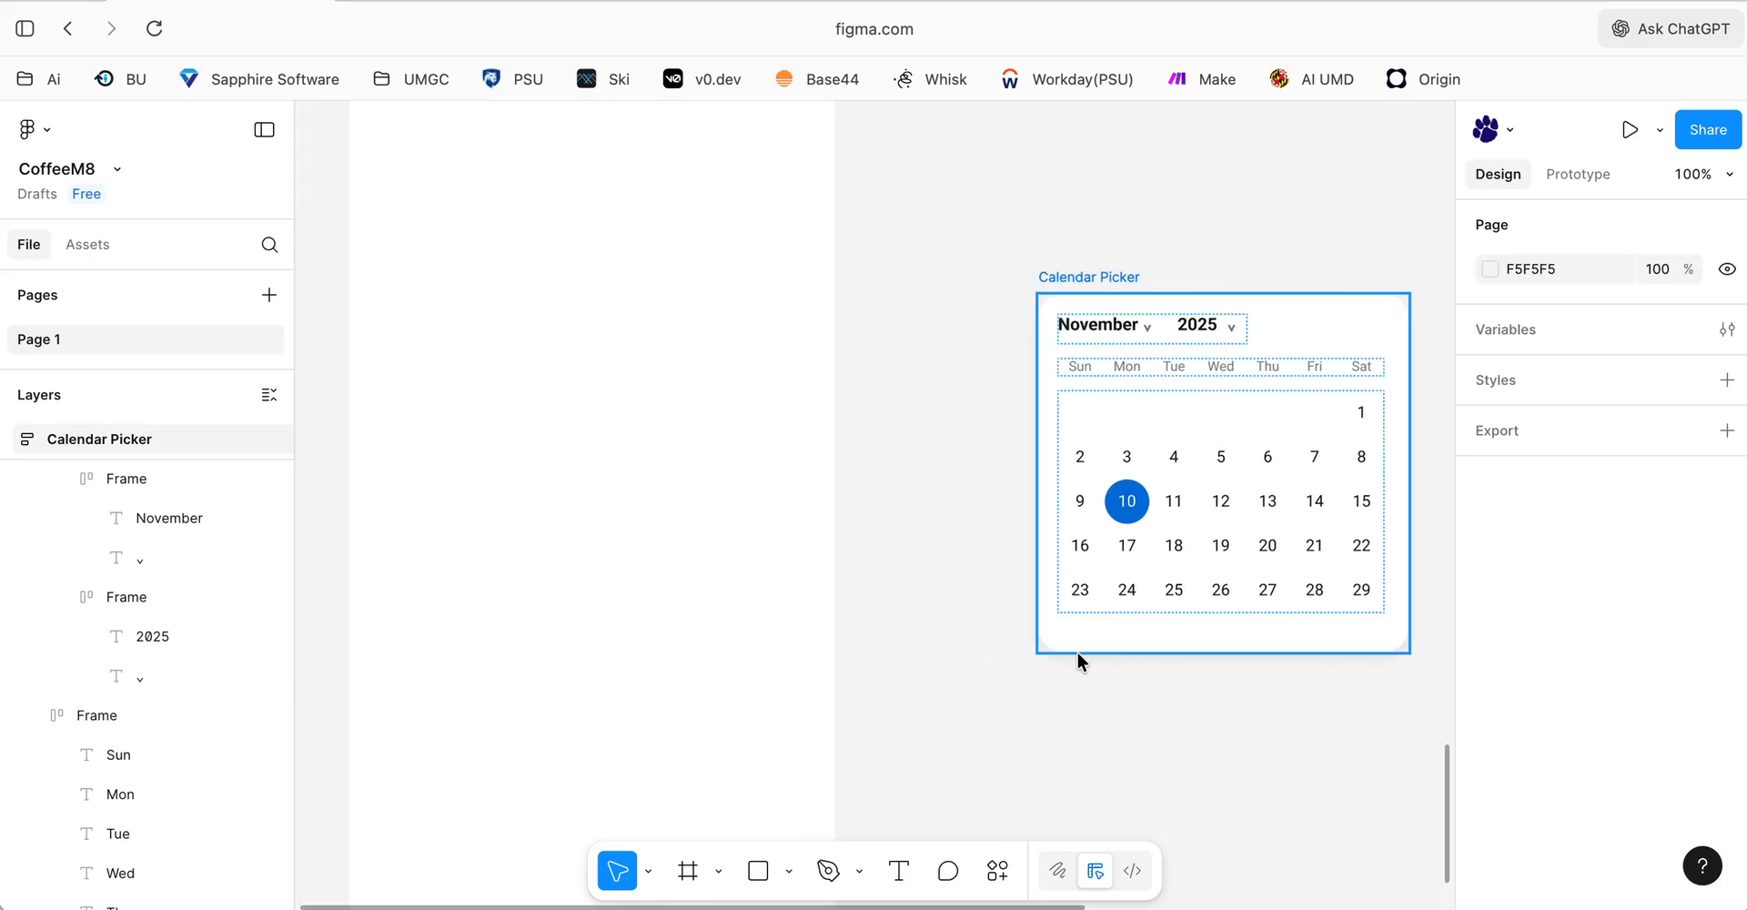
key(minus)
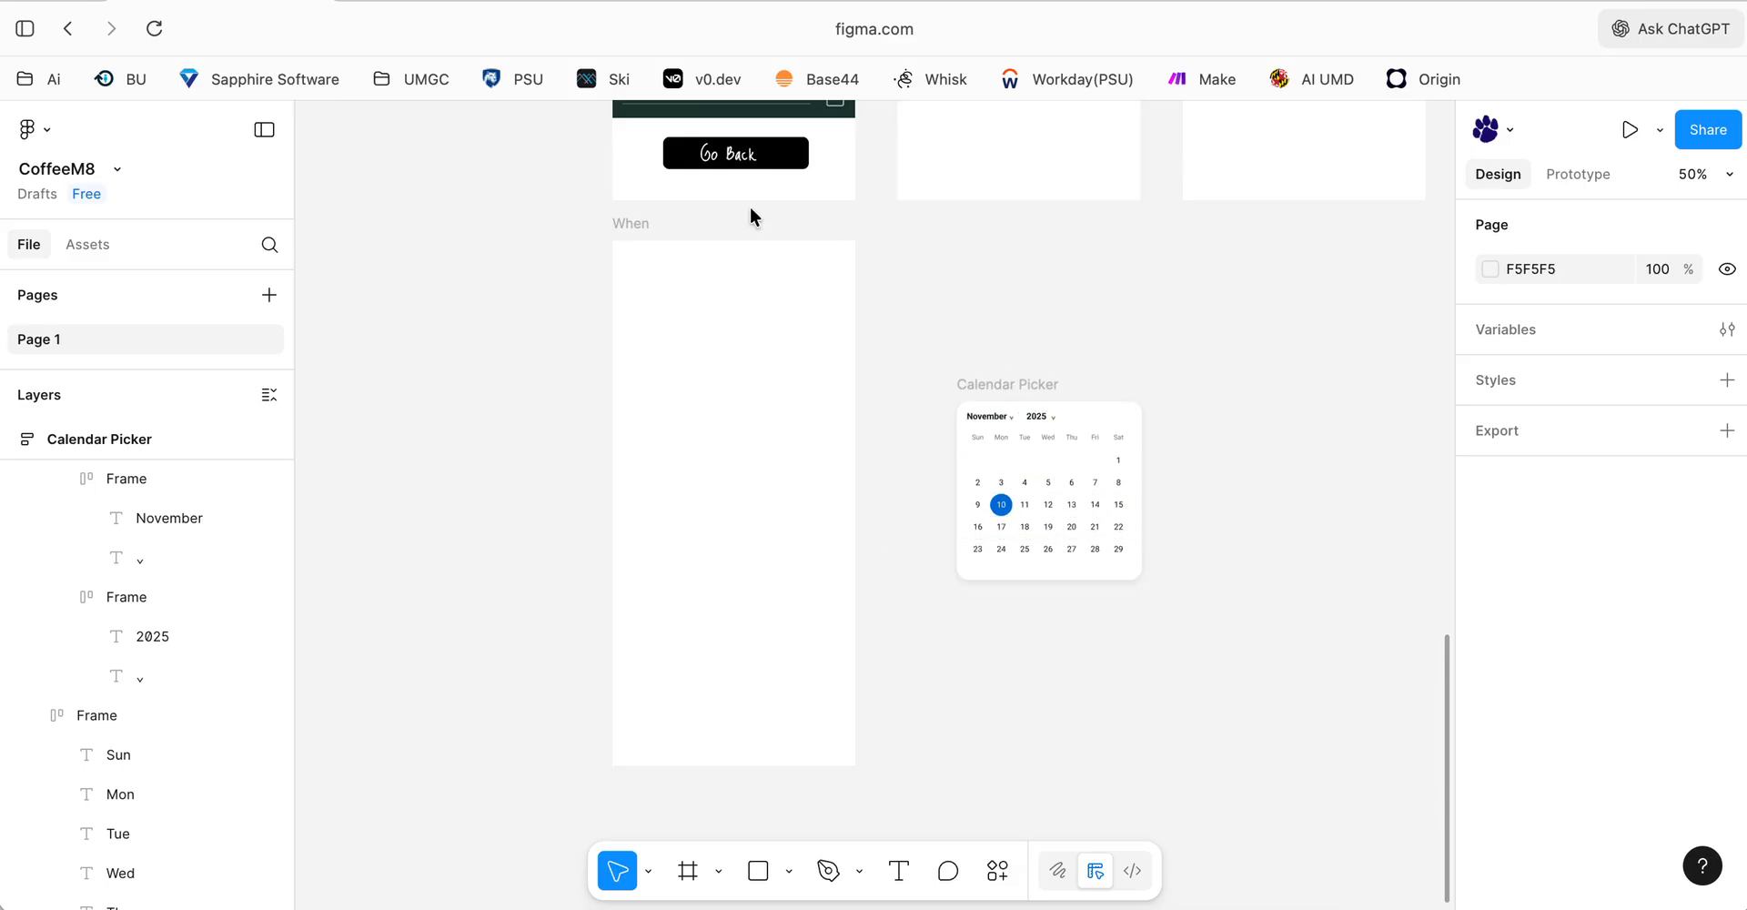
- Select the whole Calendar Picker and move it into the middle of the empty When frame
click(914, 328)
drag(915, 335, 1237, 662)
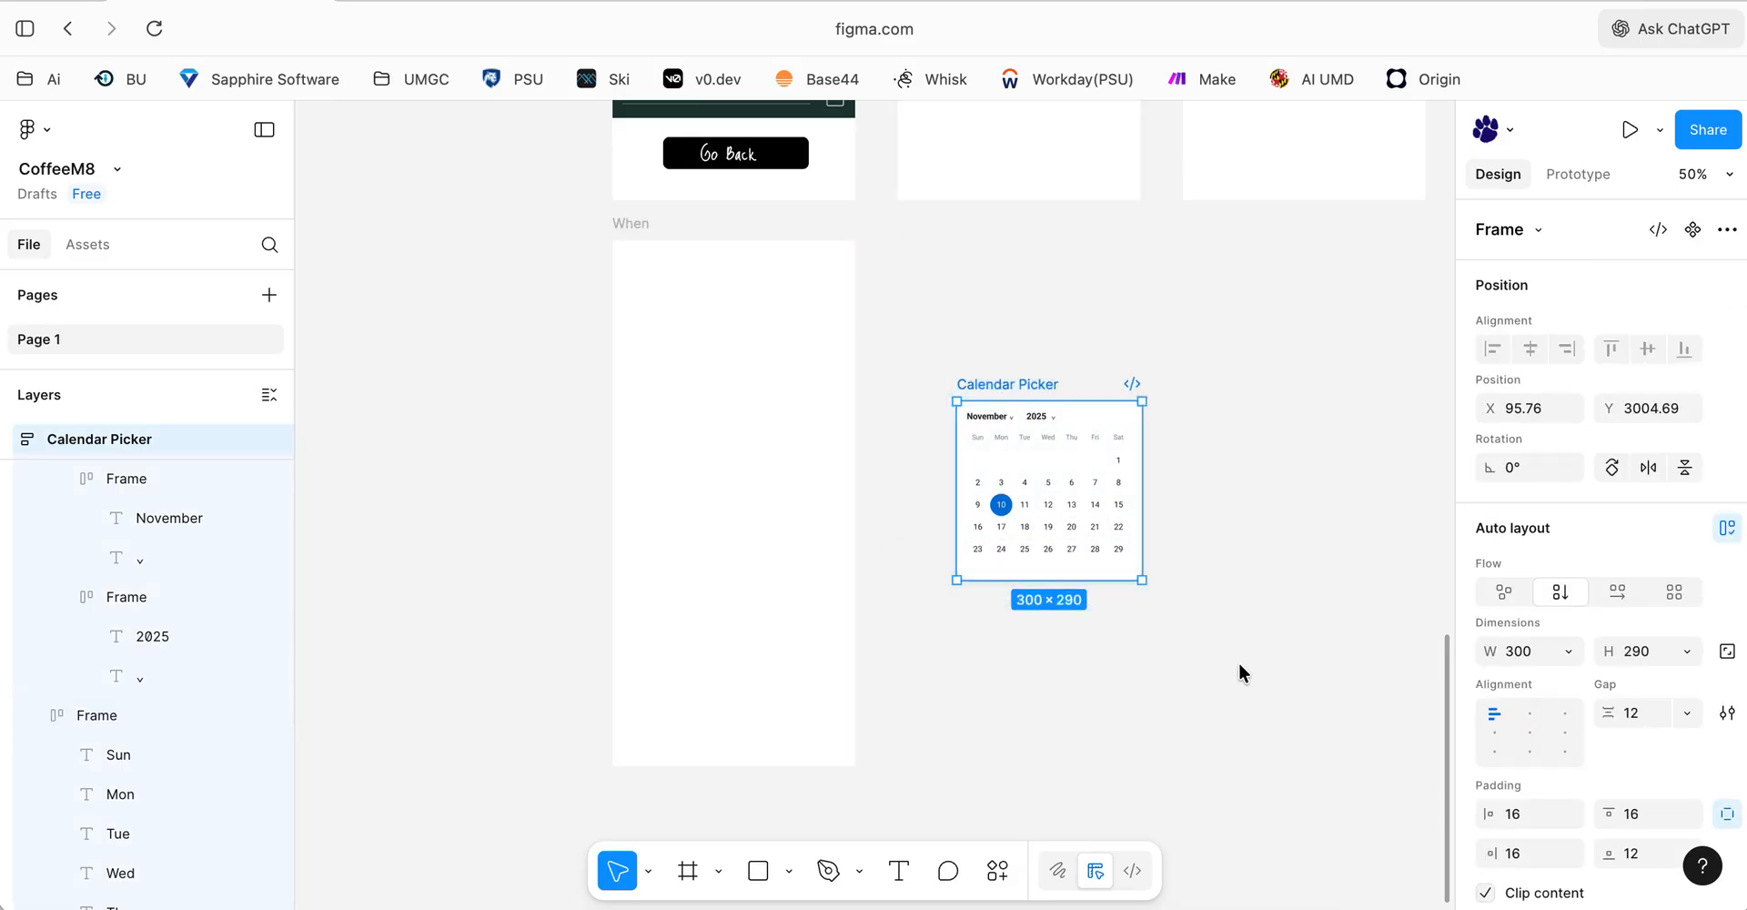
drag(909, 305, 1224, 699)
click(1014, 380)
drag(1014, 380, 703, 403)
click(1108, 418)
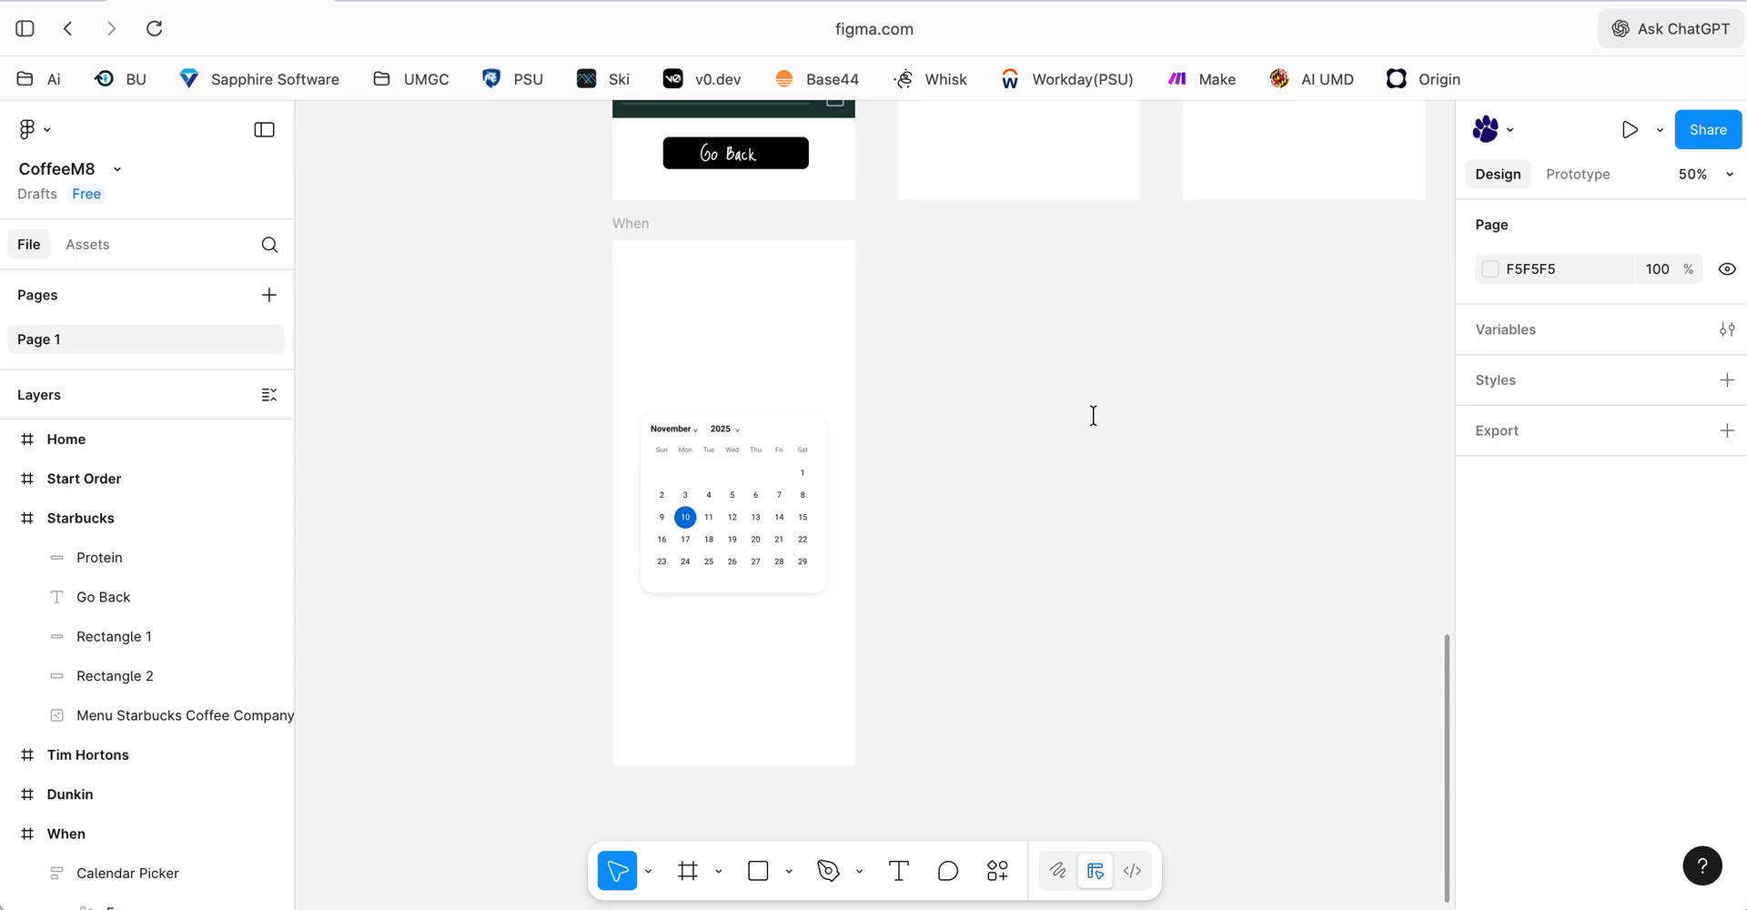
- Look over the Start Order screen and the Starbucks, Tim Hortons and Dunkin frames below it
scroll(1087, 424, up, 2)
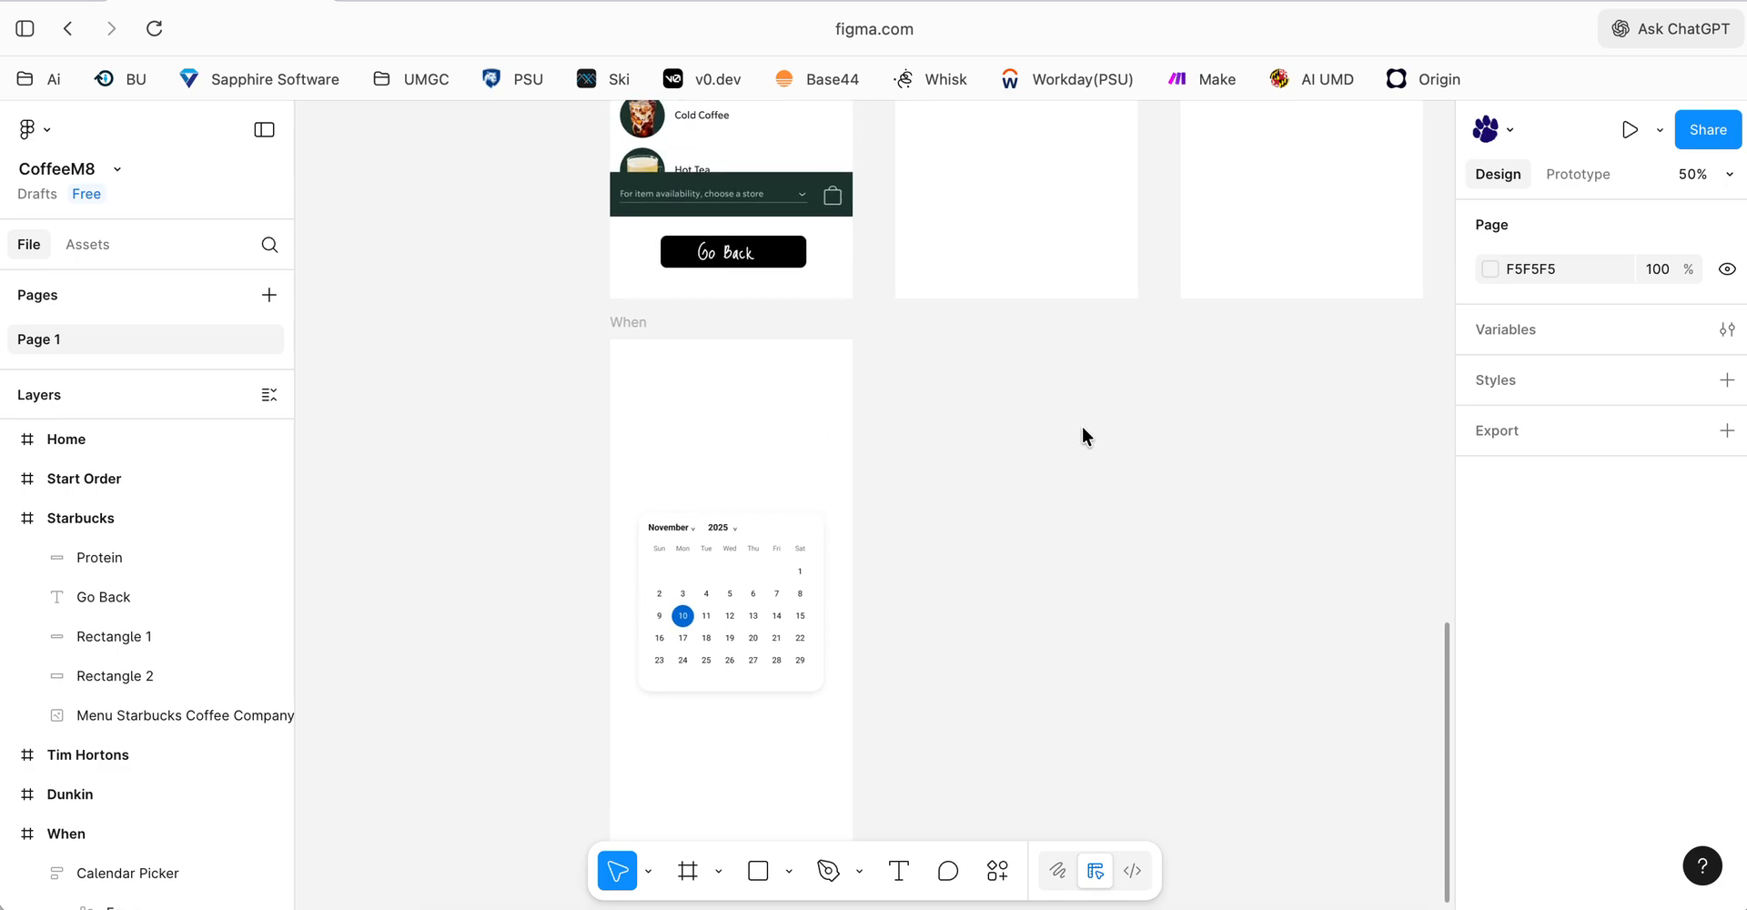
scroll(1083, 426, up, 10)
scroll(1081, 437, up, 14)
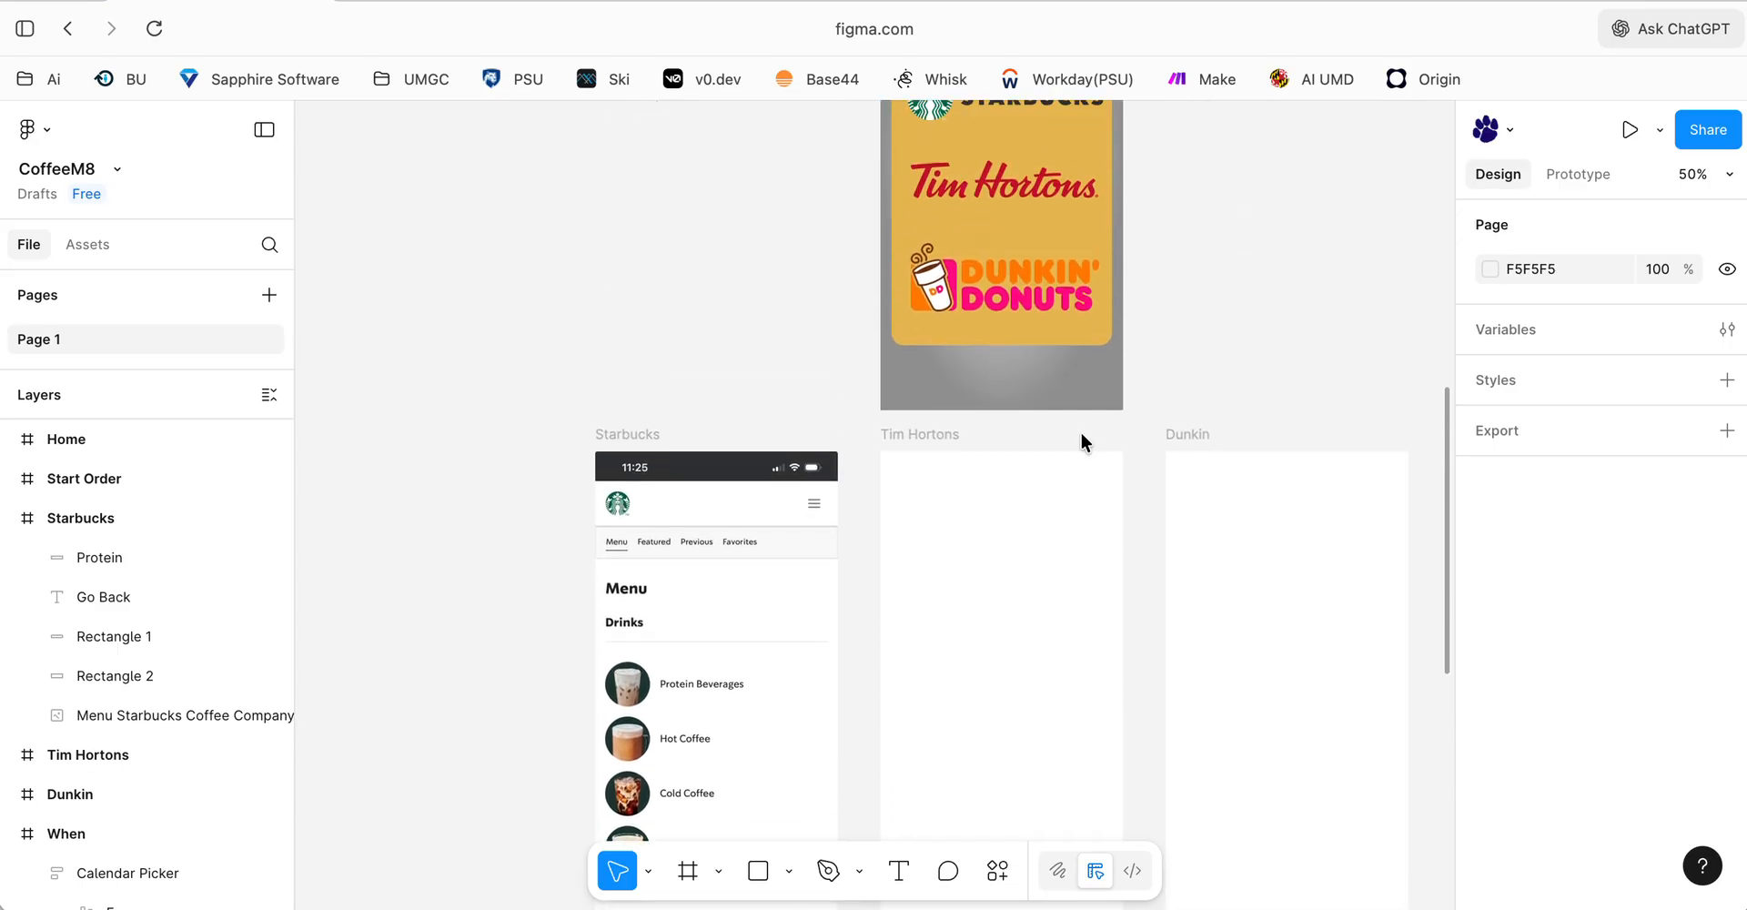
scroll(1079, 431, down, 14)
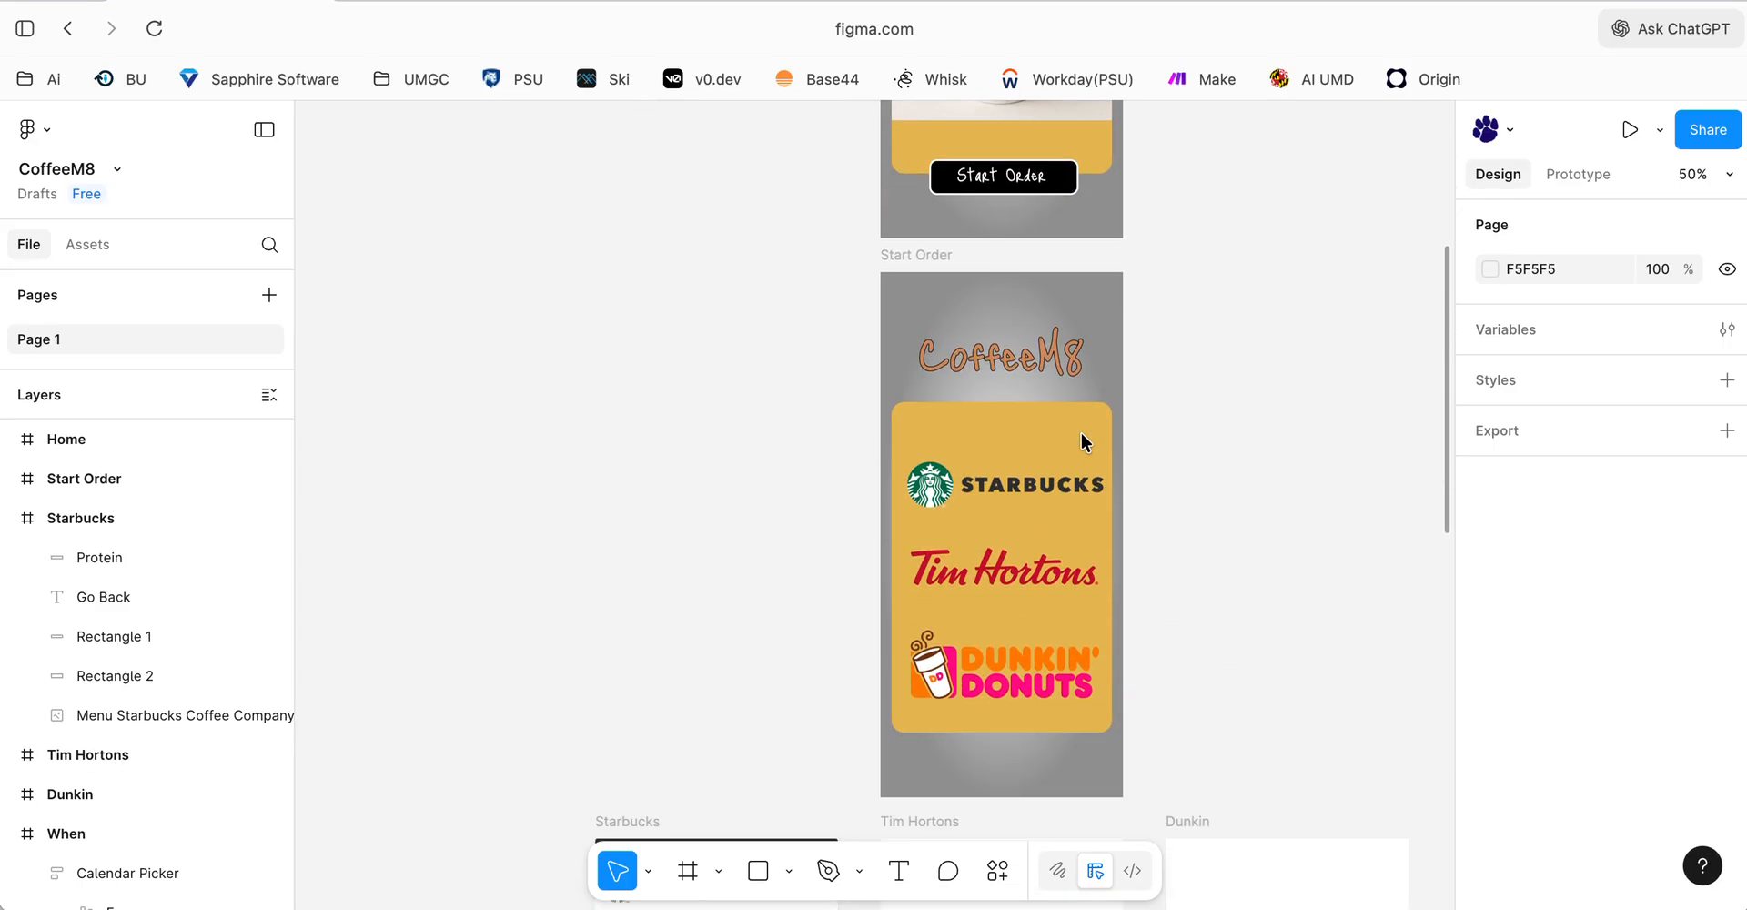
scroll(1079, 431, left, 2)
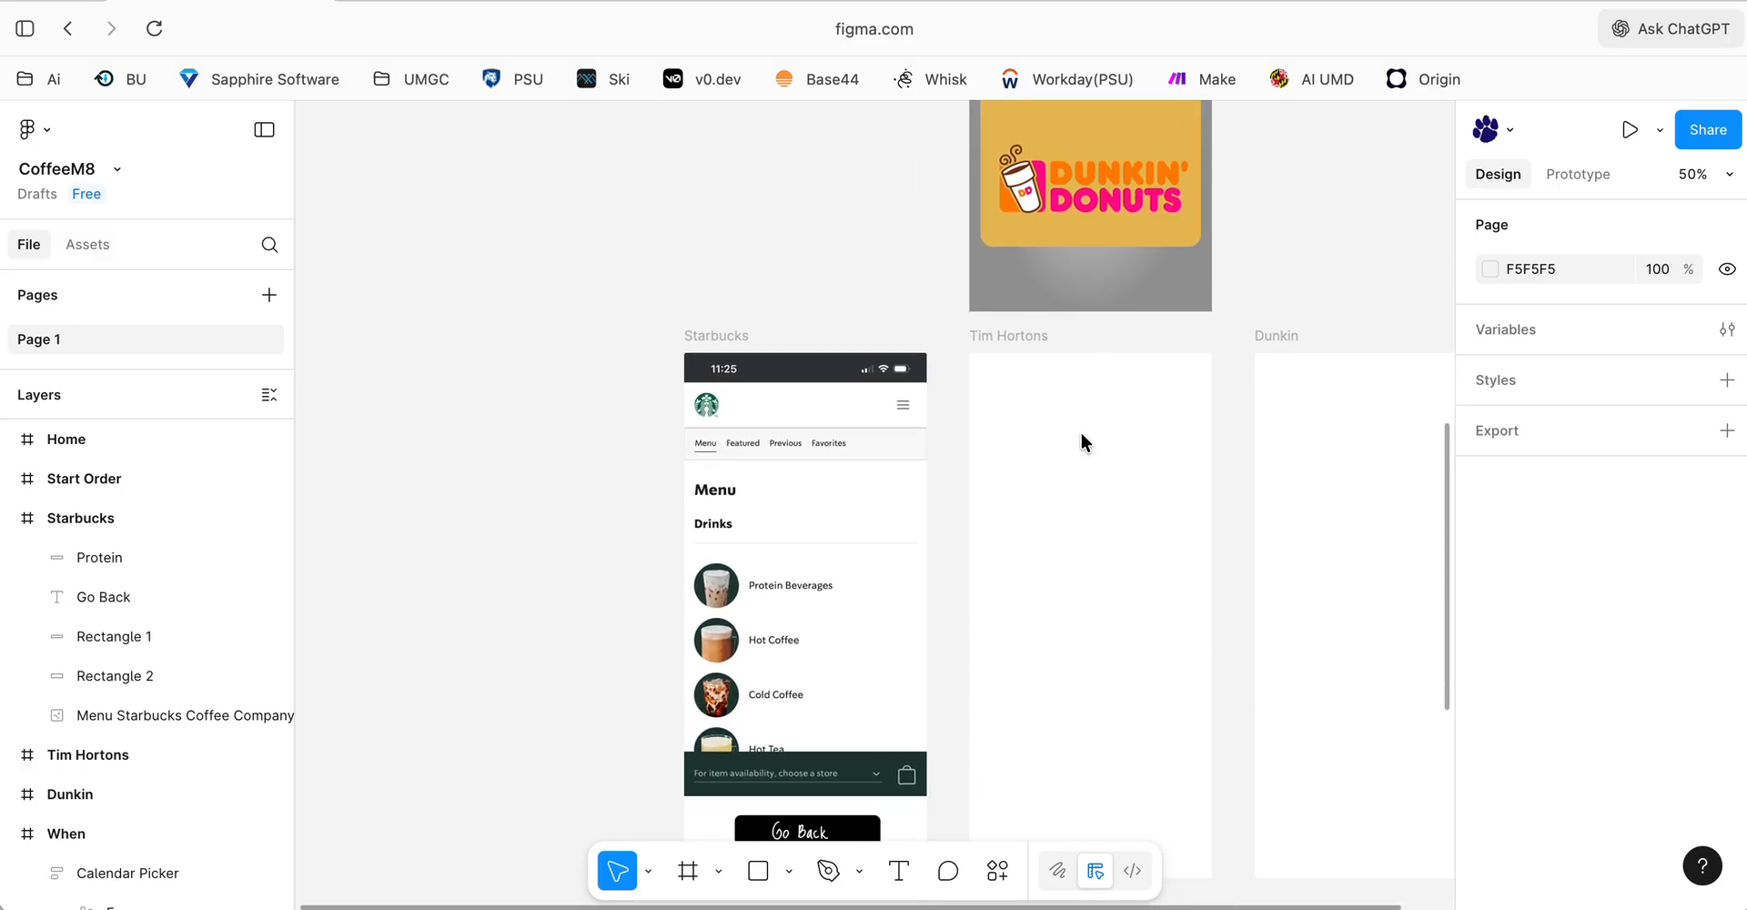
scroll(1074, 435, up, 5)
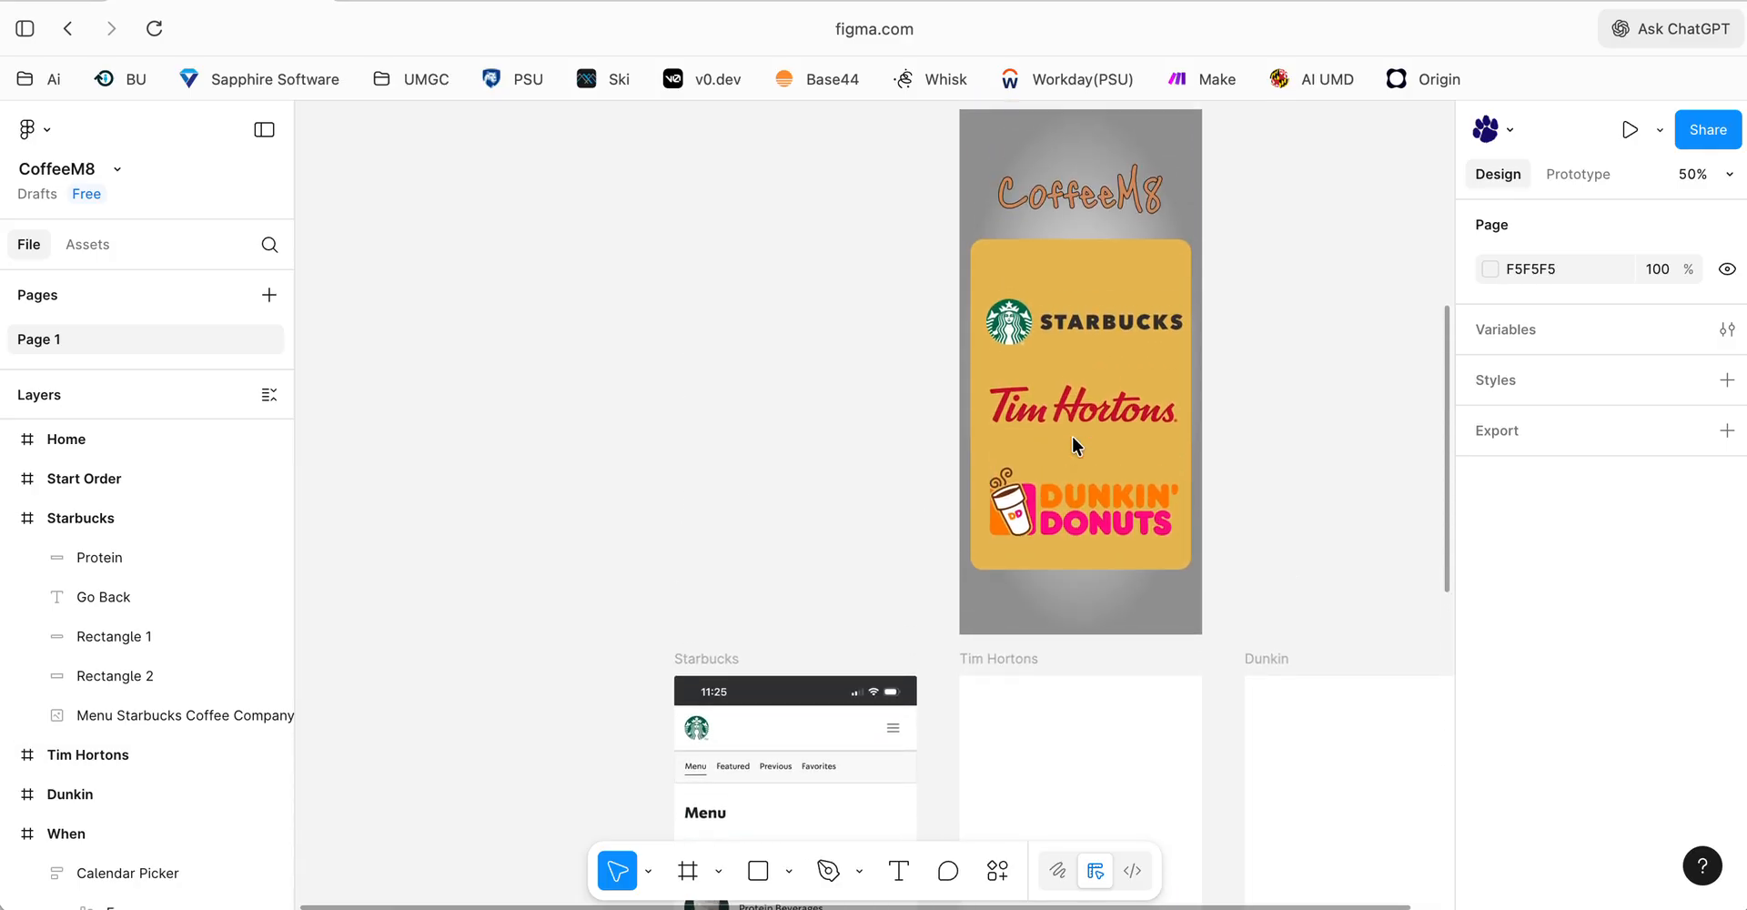
scroll(1072, 438, down, 4)
scroll(1073, 435, down, 1)
scroll(1073, 435, up, 4)
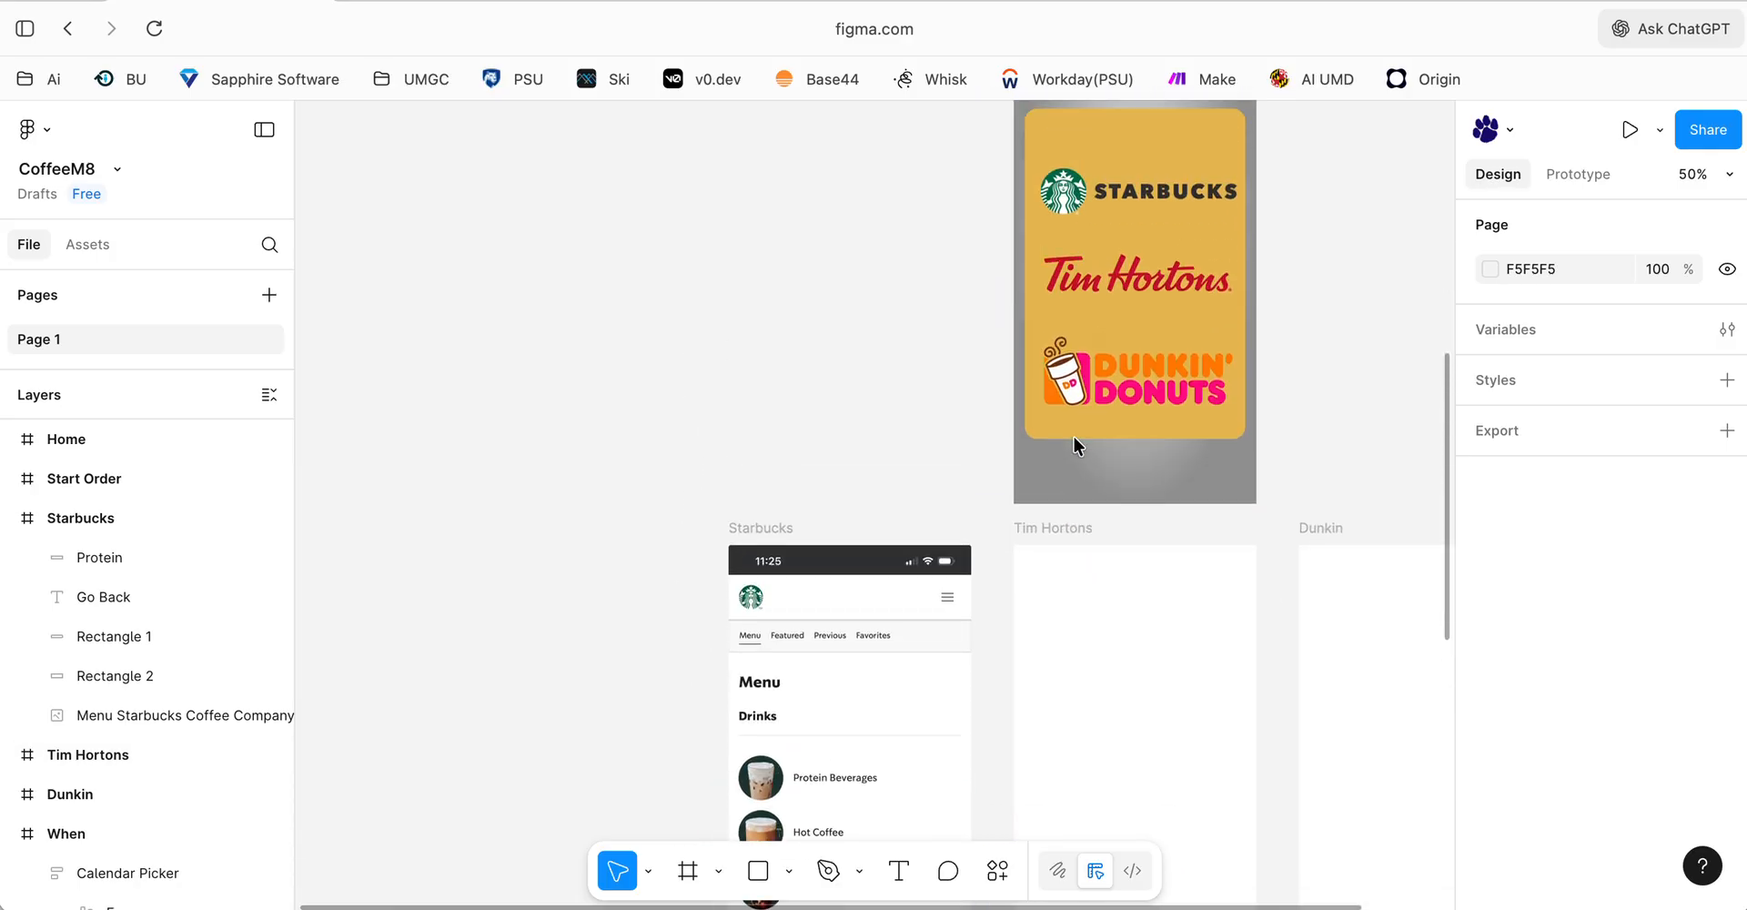
scroll(1074, 437, right, 3)
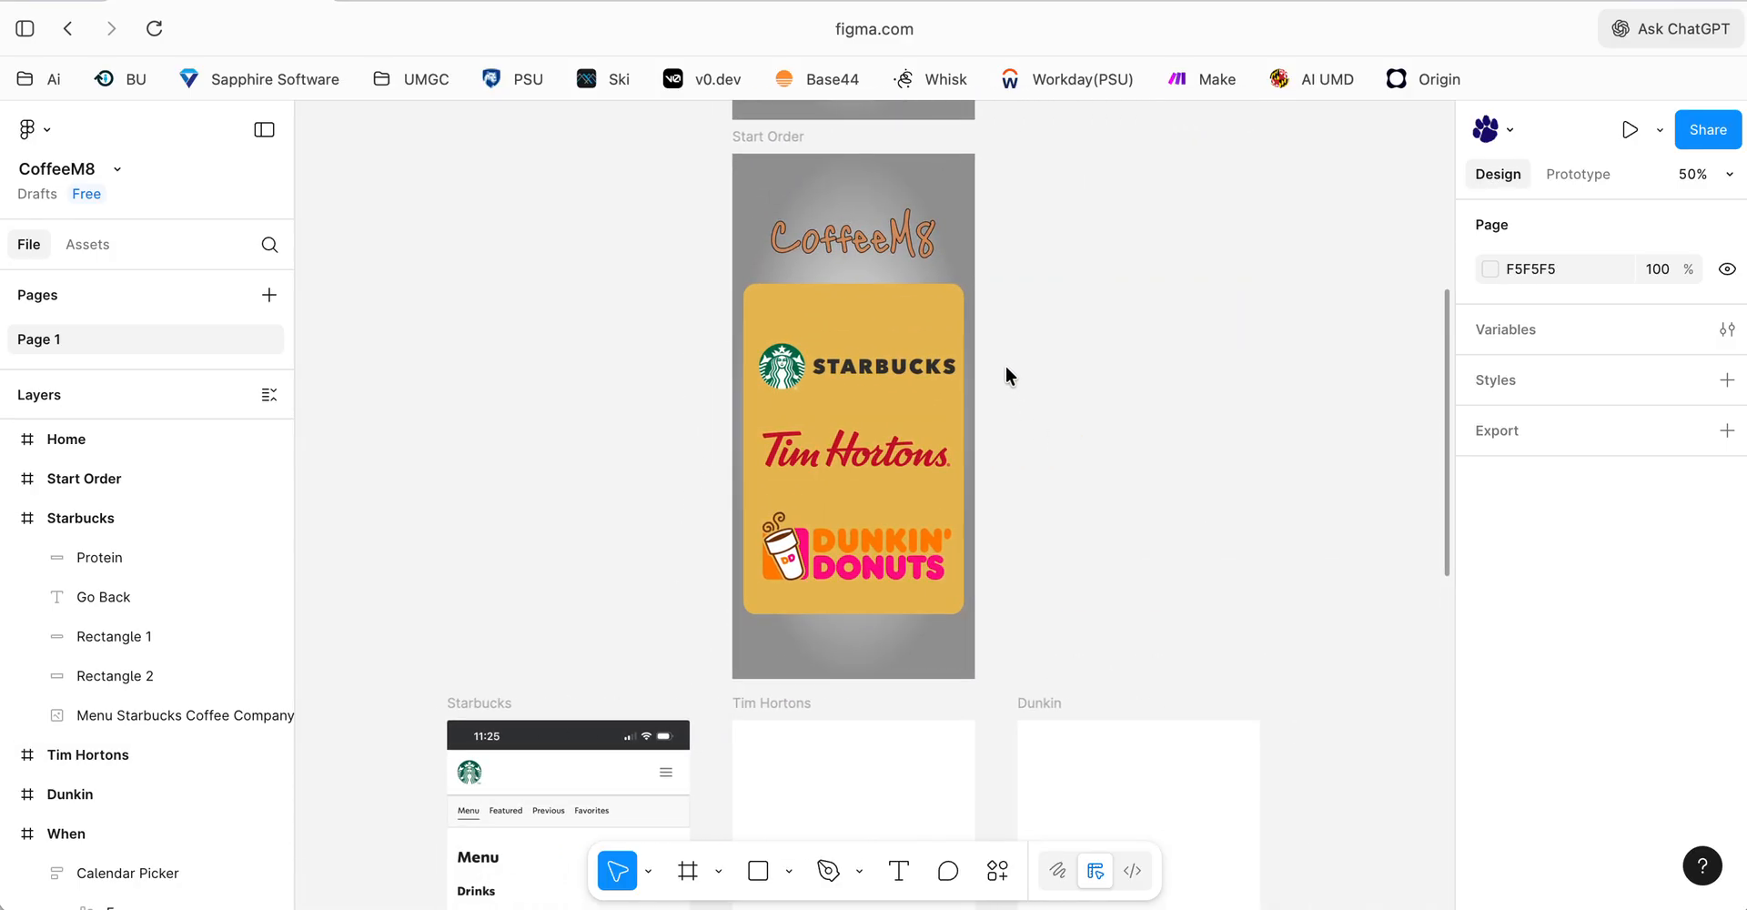
- Walk through the order flow from the Starbucks logo to the Protein Beverages row and the When calendar
click(864, 362)
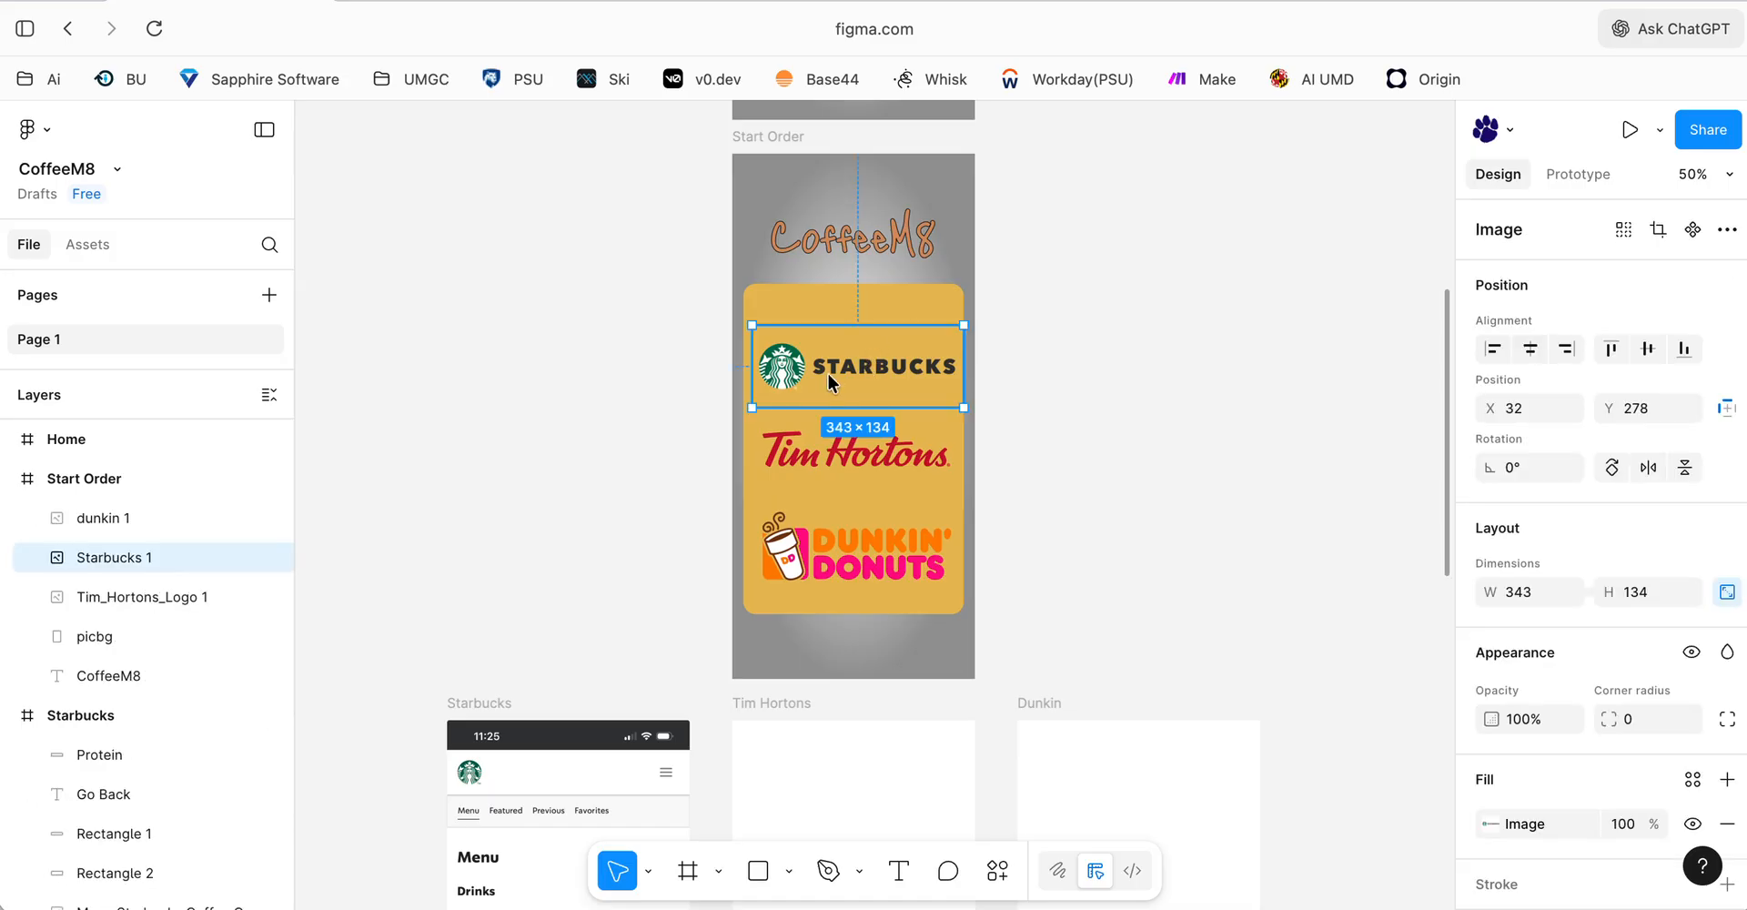
scroll(708, 424, down, 5)
click(643, 450)
scroll(642, 450, right, 1)
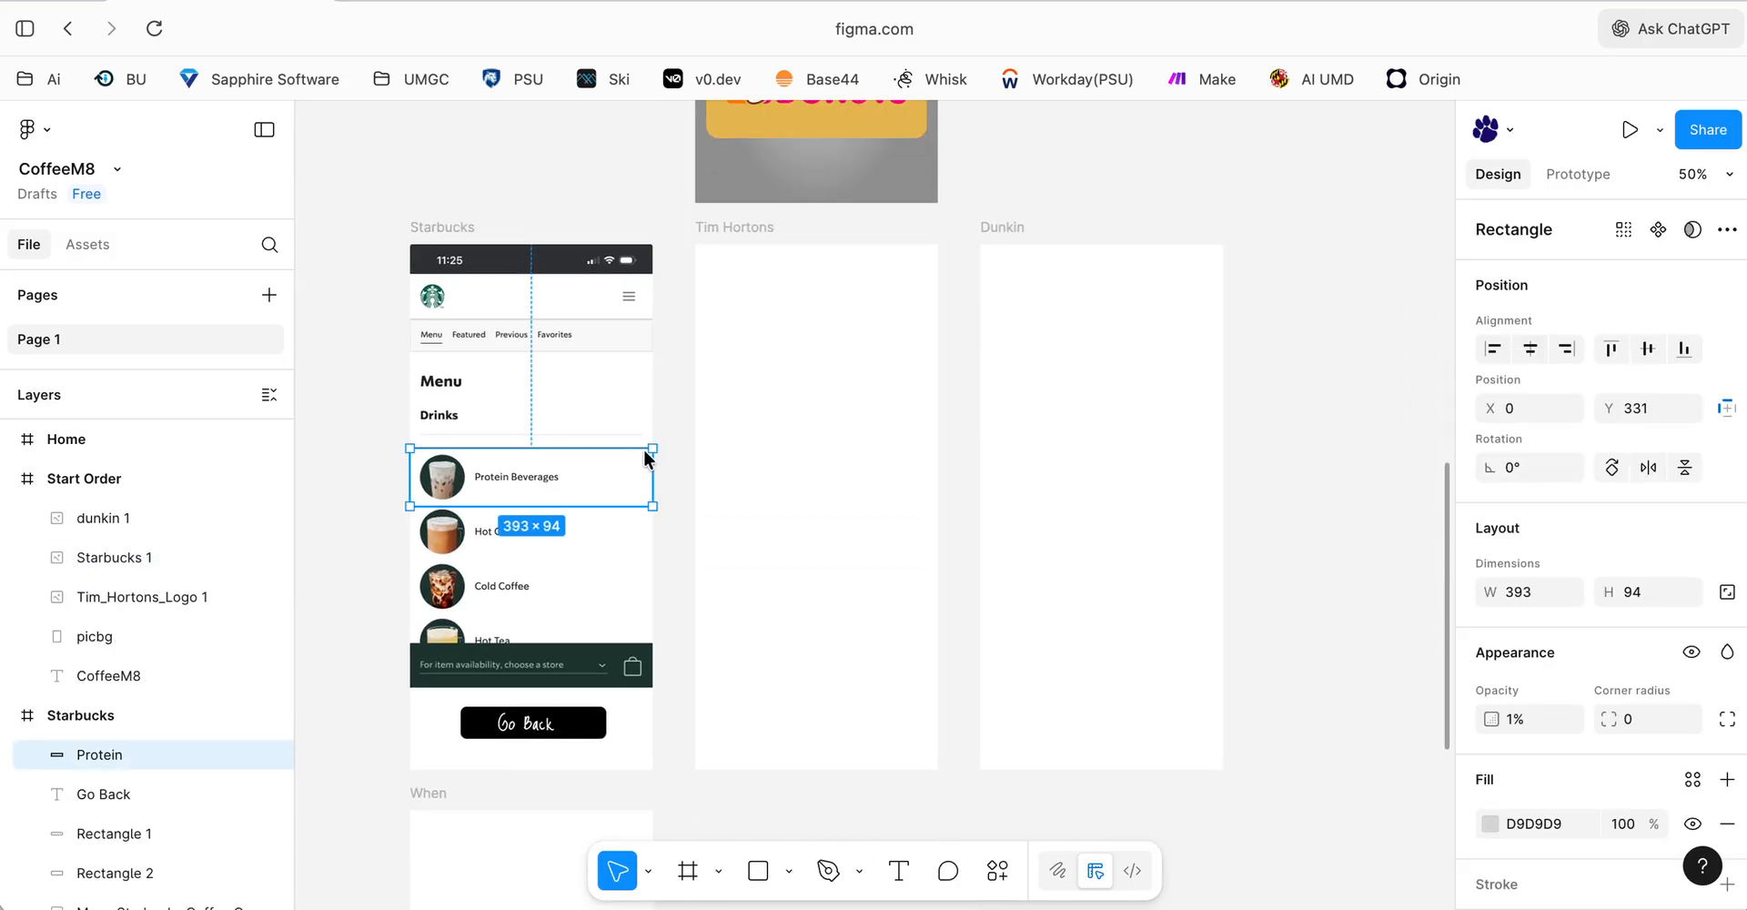
scroll(591, 462, down, 6)
click(592, 473)
scroll(593, 459, up, 4)
click(565, 499)
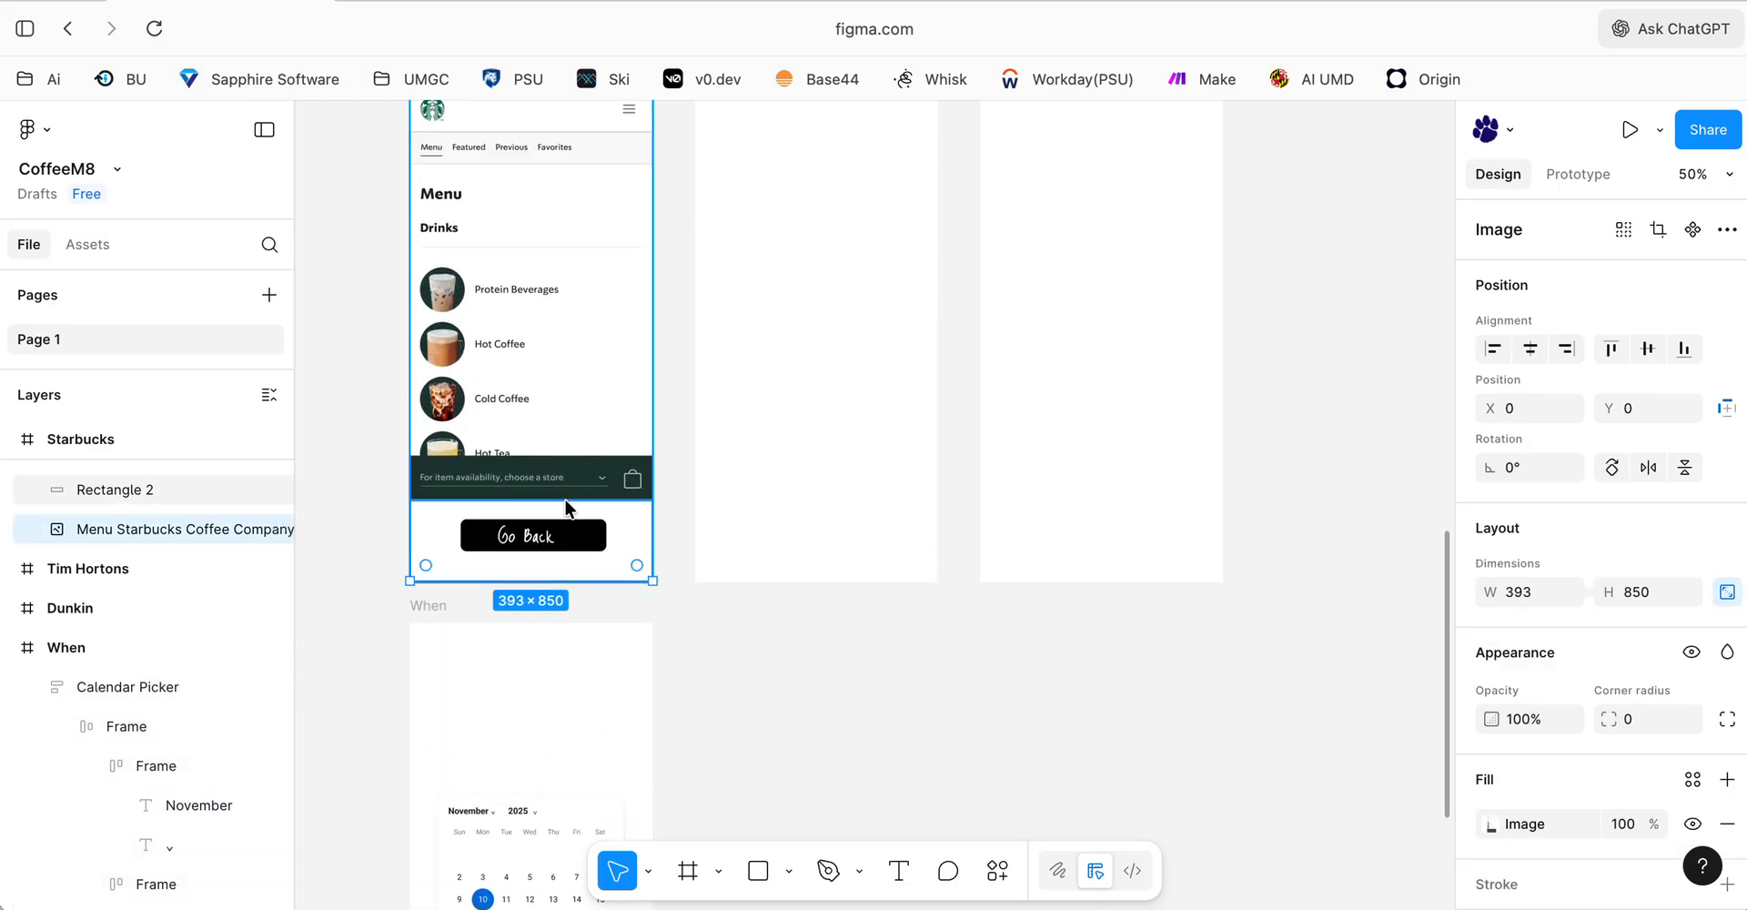
scroll(561, 495, up, 8)
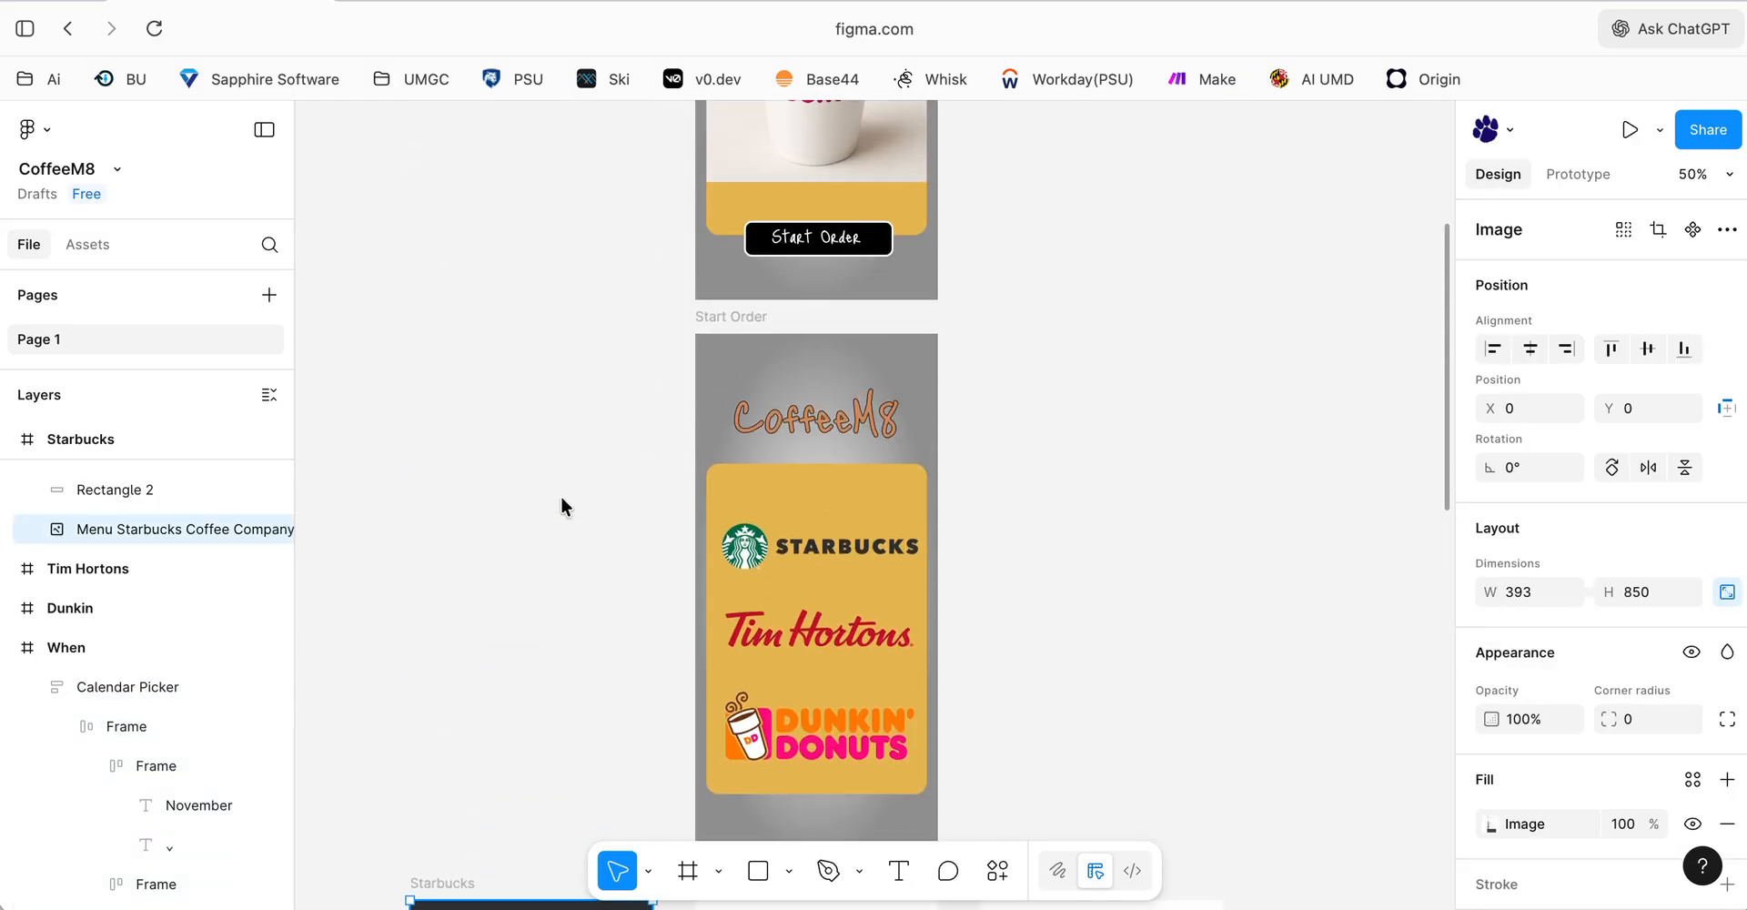
scroll(561, 498, up, 1)
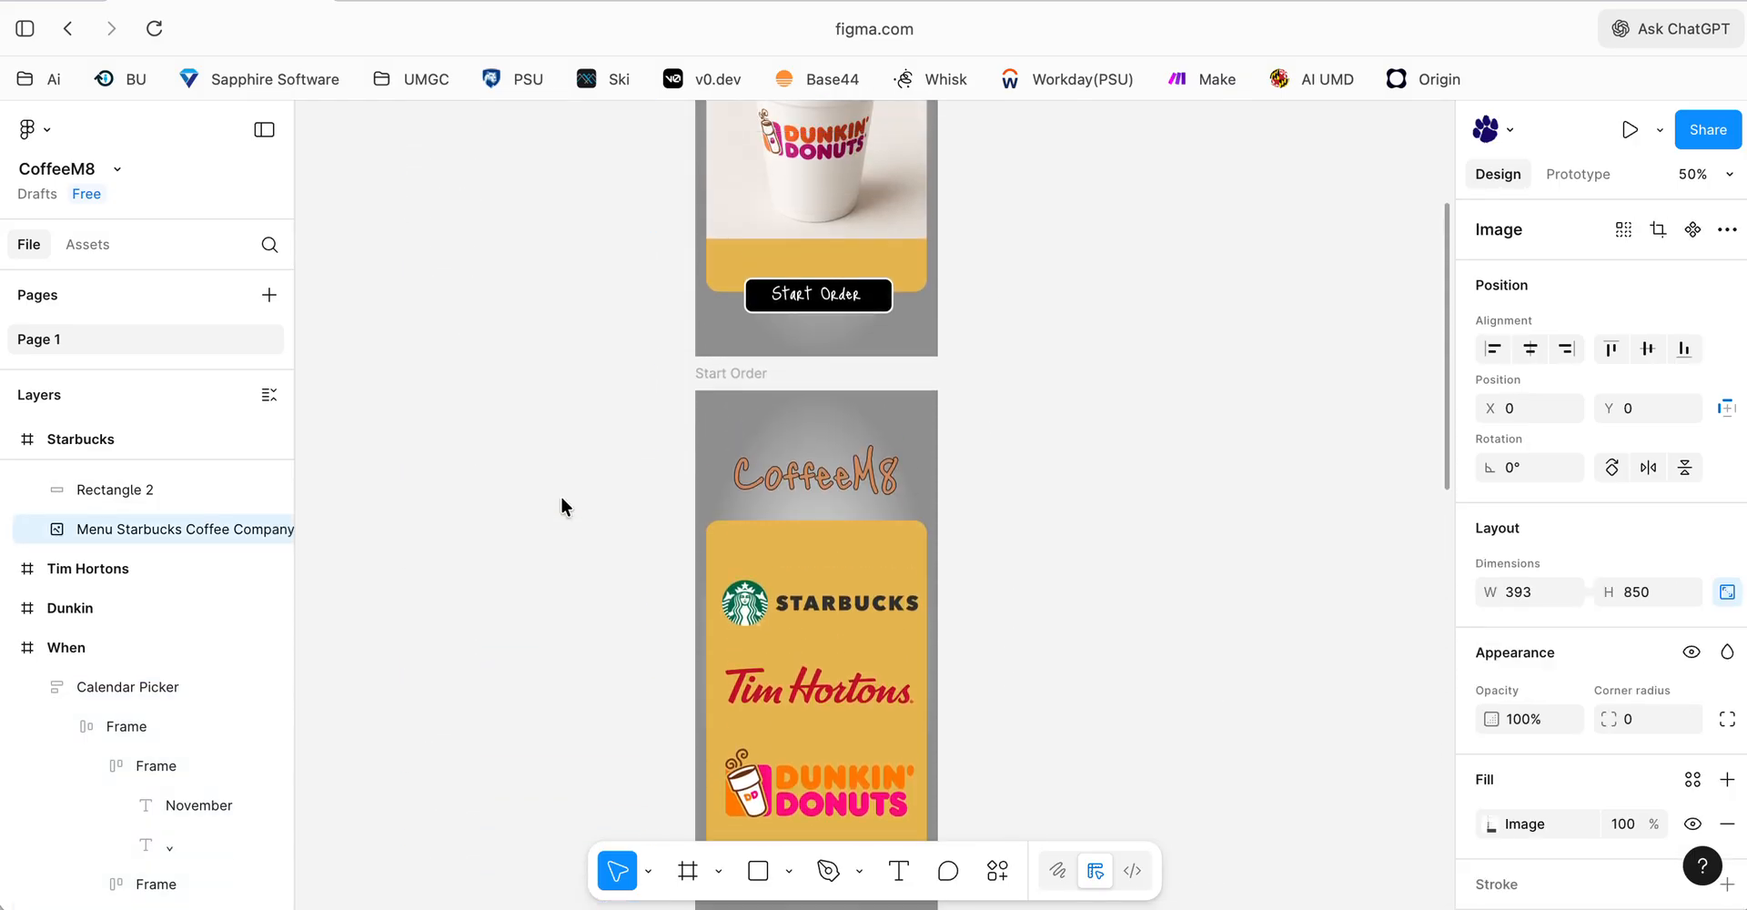
scroll(1069, 422, down, 5)
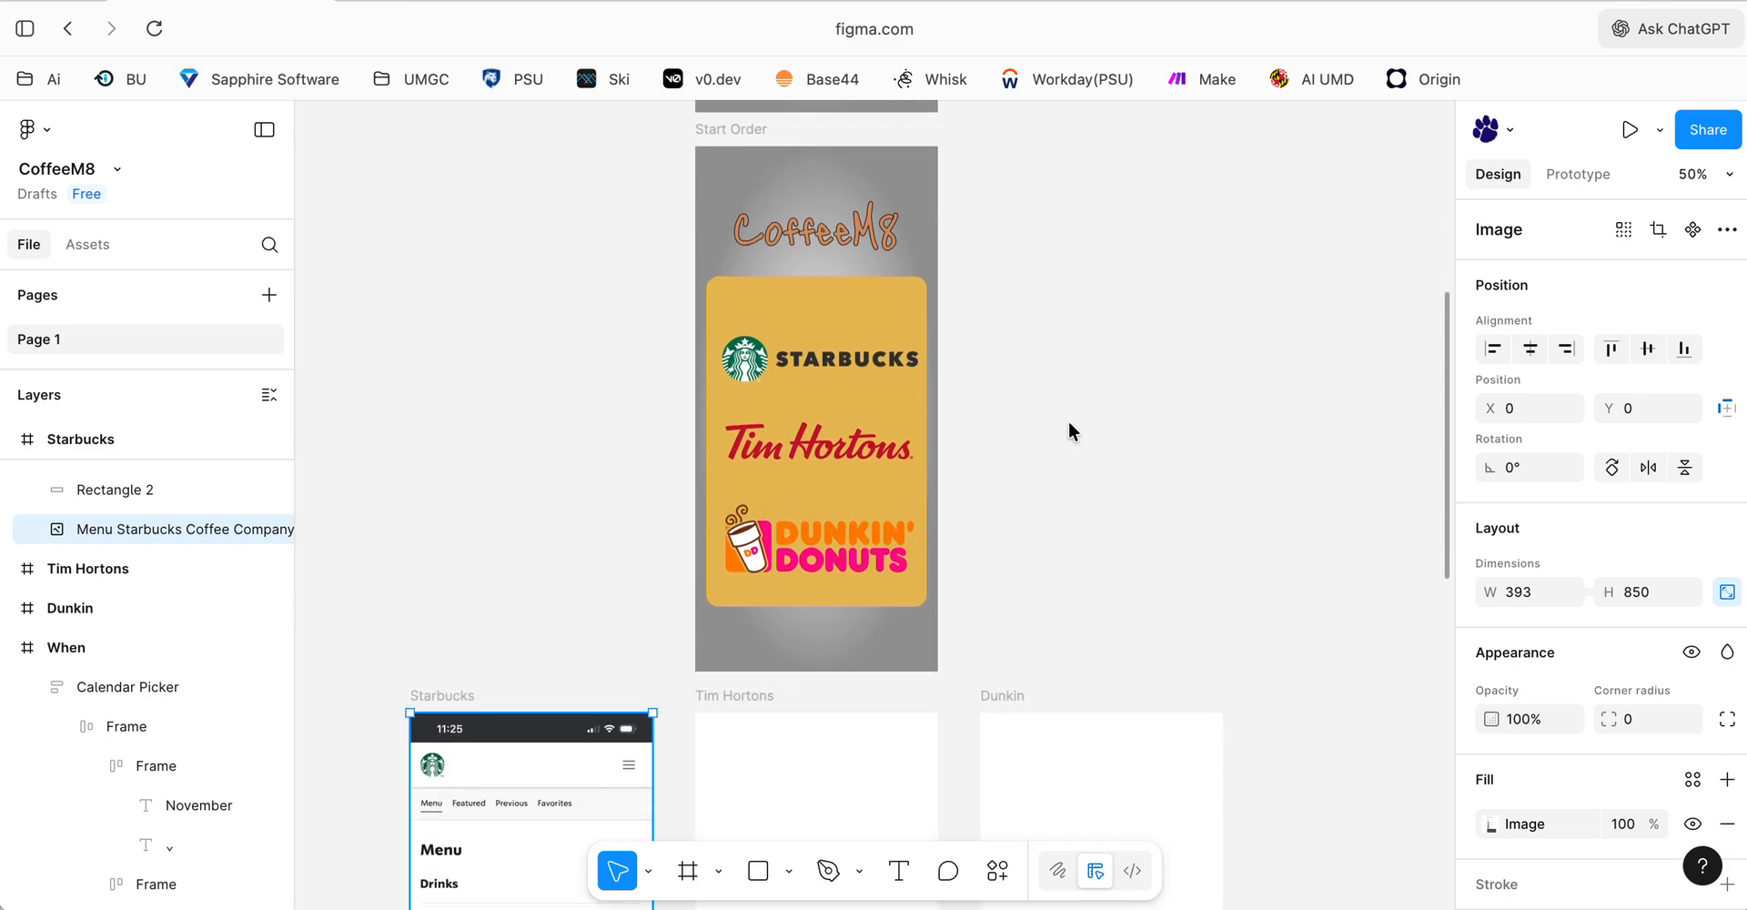
scroll(1069, 424, down, 4)
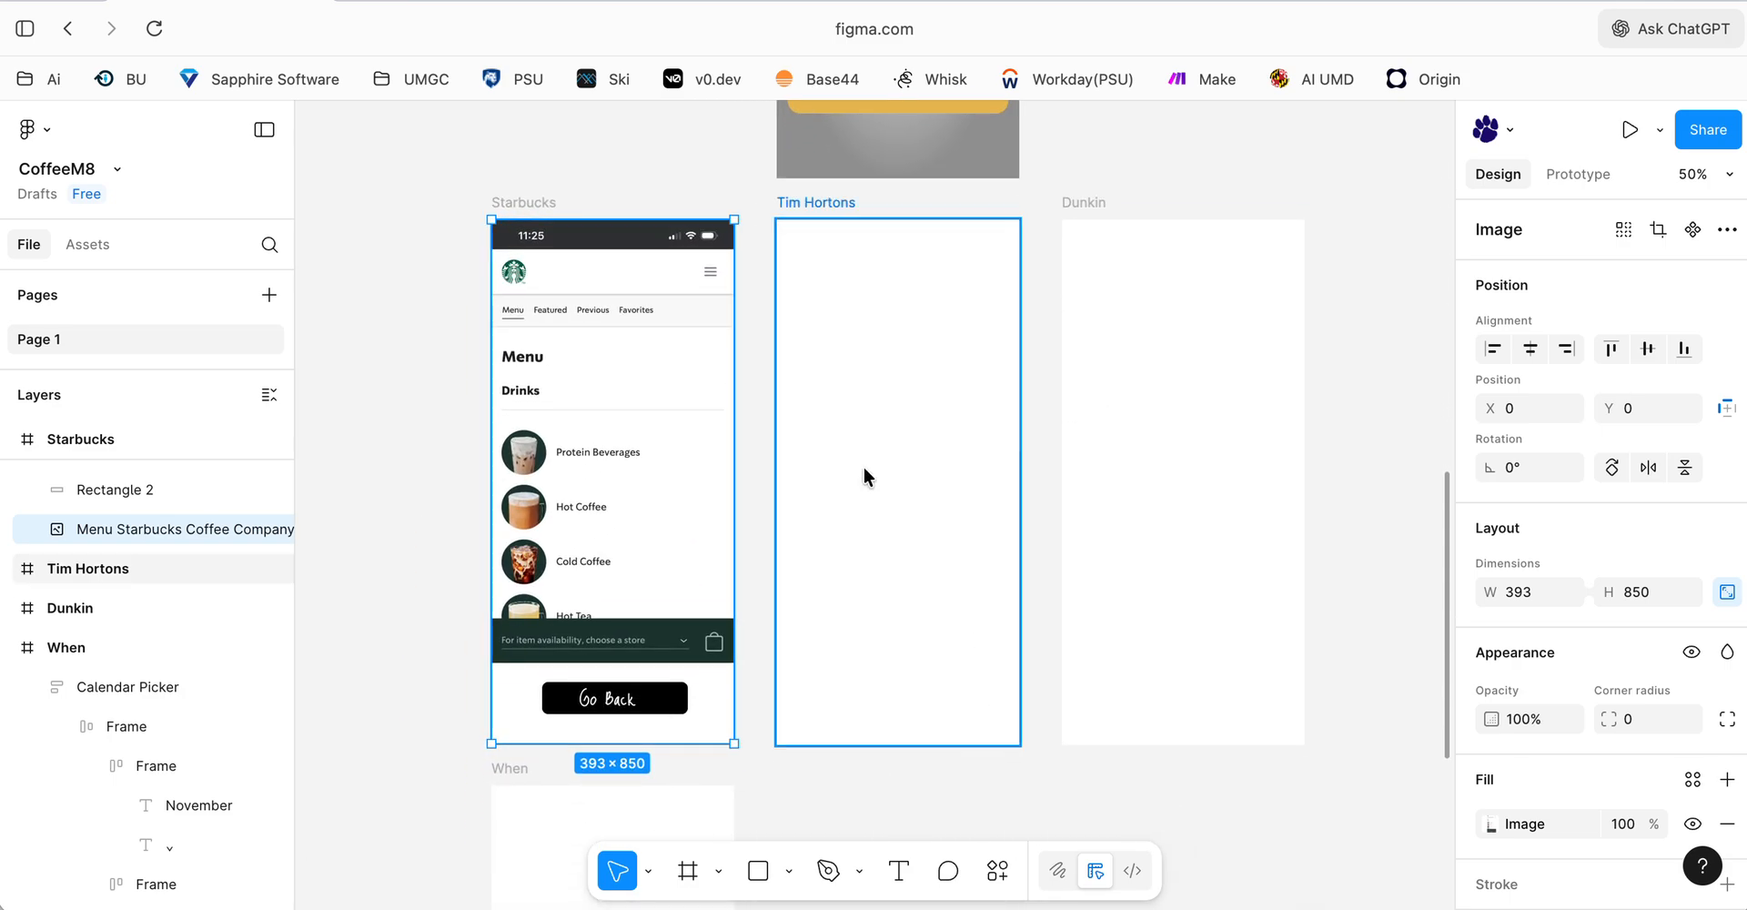
- Collapse the When frame's nested calendar layers in the layer list
scroll(401, 511, right, 1)
click(9, 648)
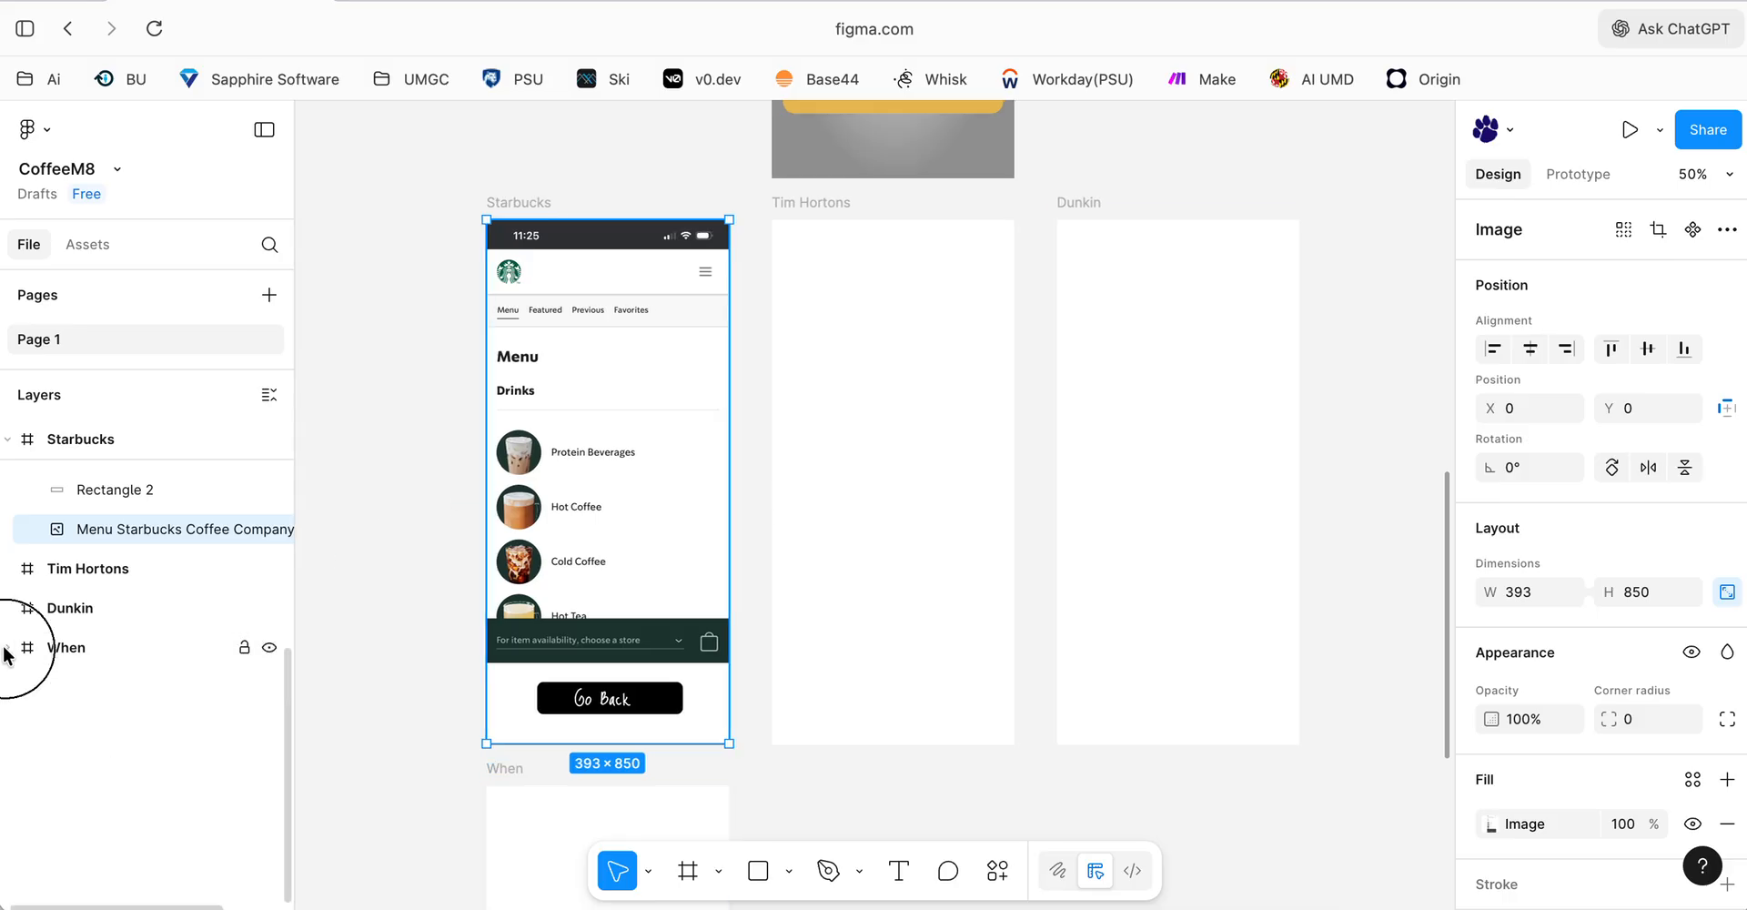
scroll(353, 612, down, 5)
scroll(353, 612, down, 1)
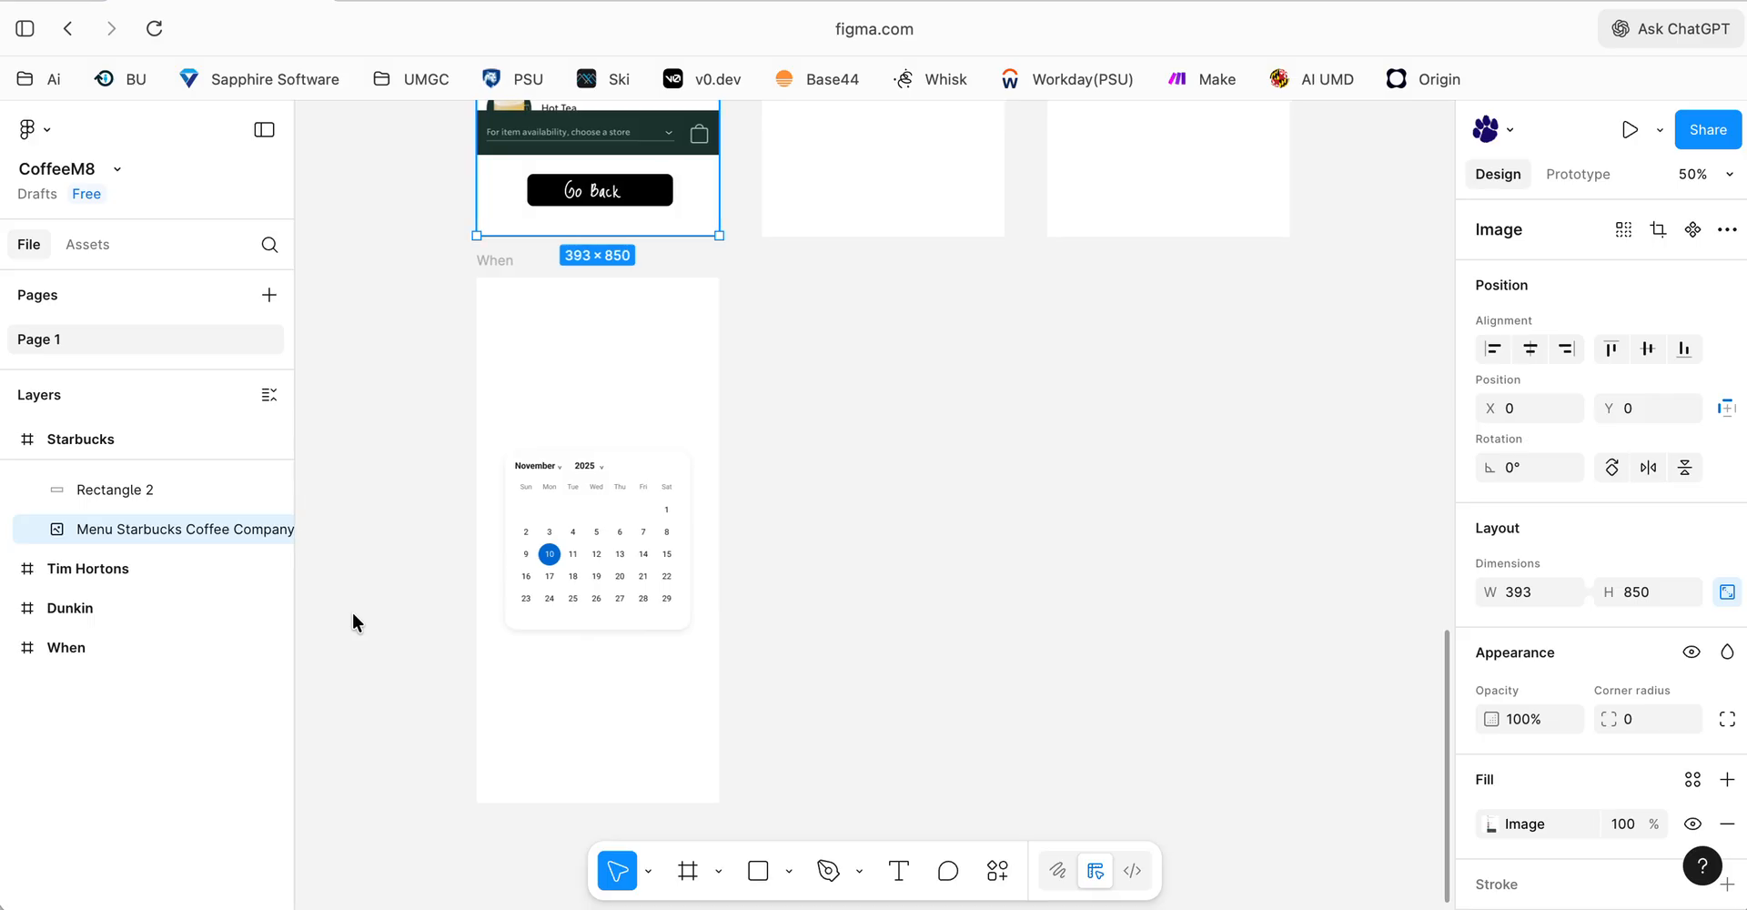
scroll(352, 611, up, 1)
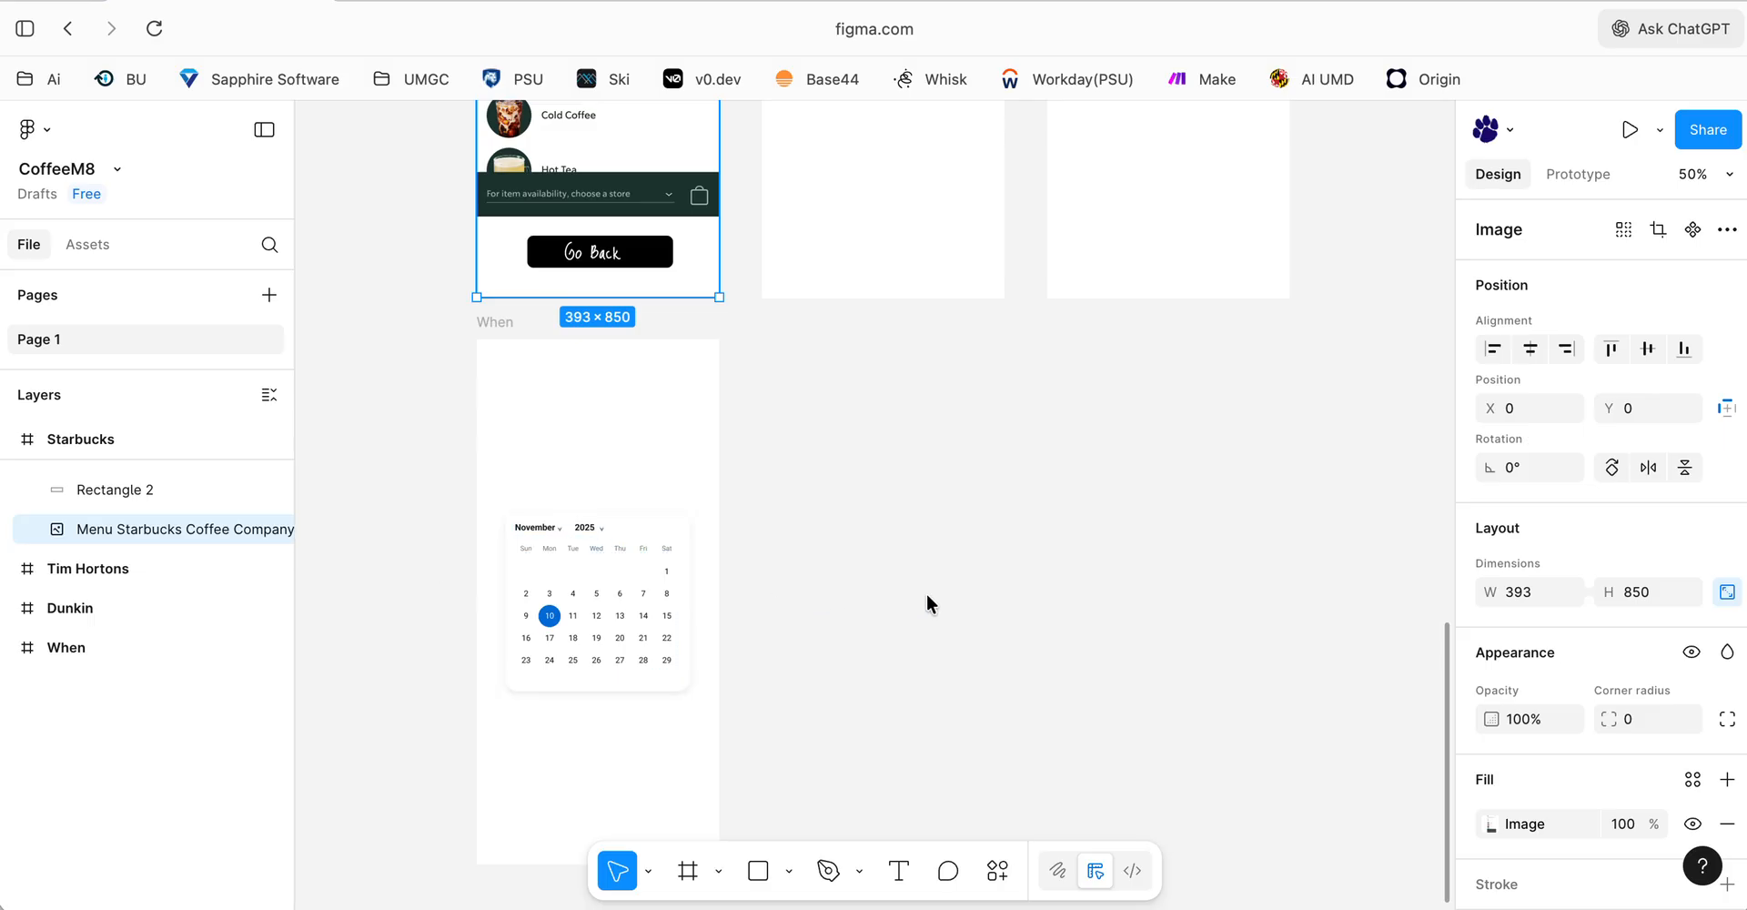
scroll(956, 600, up, 6)
scroll(956, 601, up, 5)
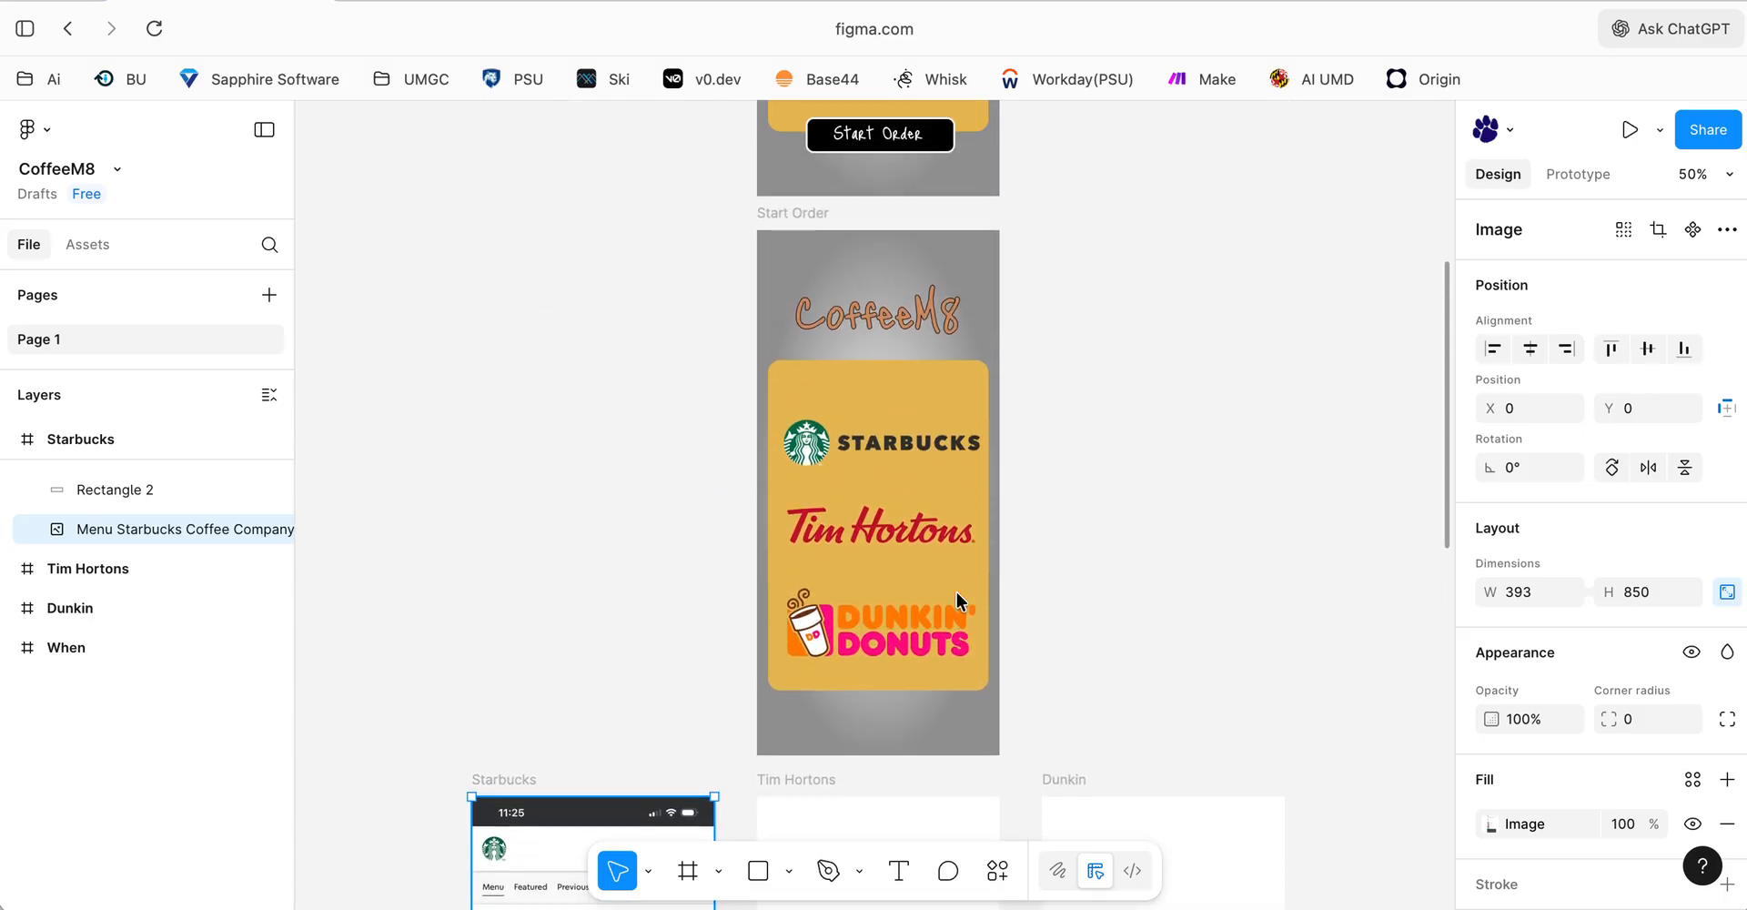